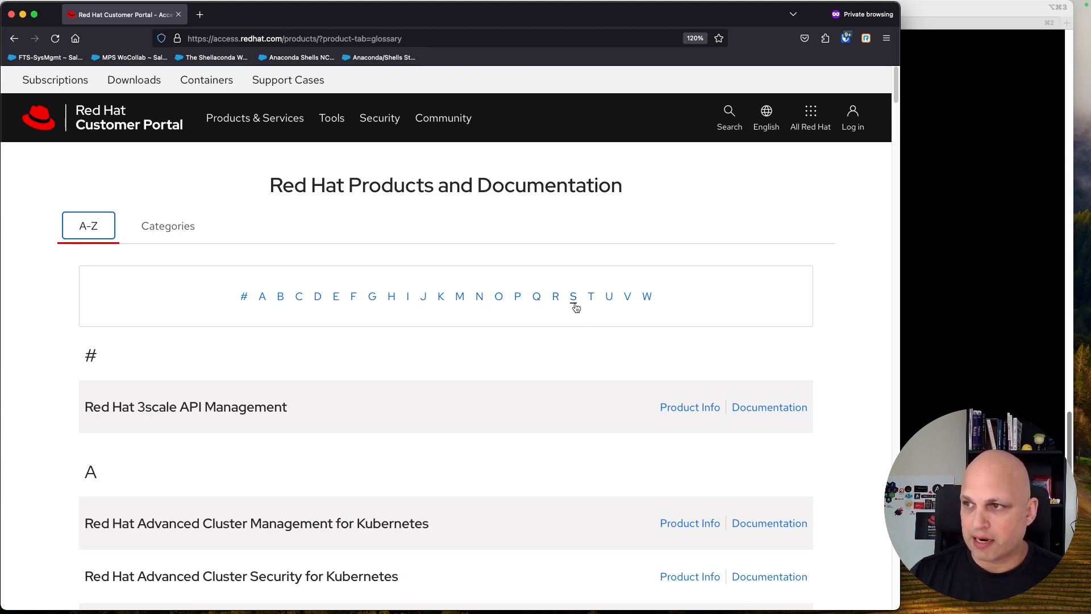
# Step: Open the Red Hat Satellite documentation from the S entries of the A–Z products list
pyautogui.click(574, 298)
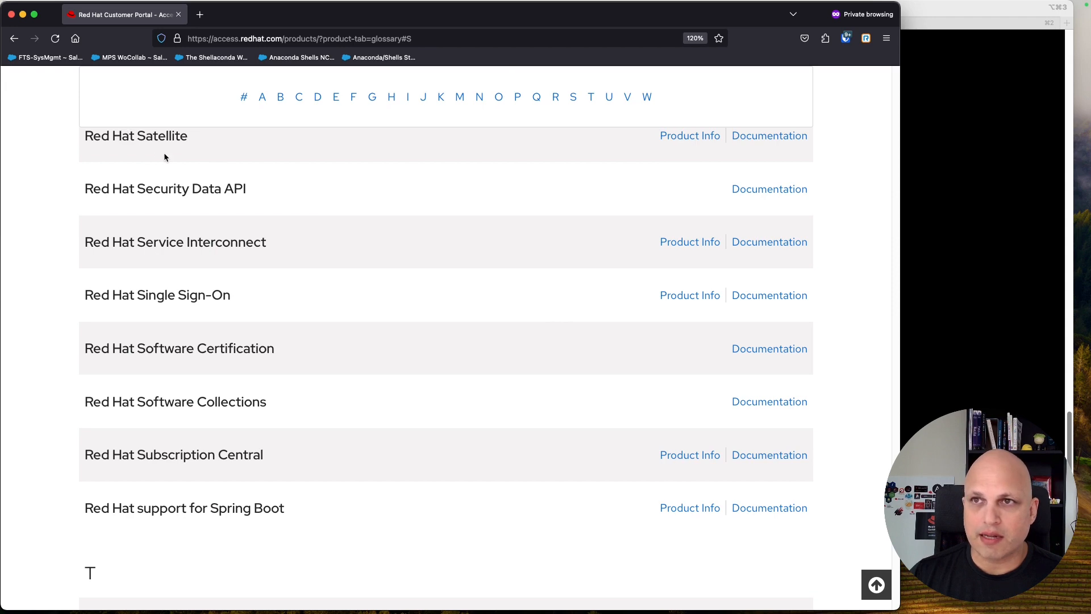
pyautogui.click(782, 140)
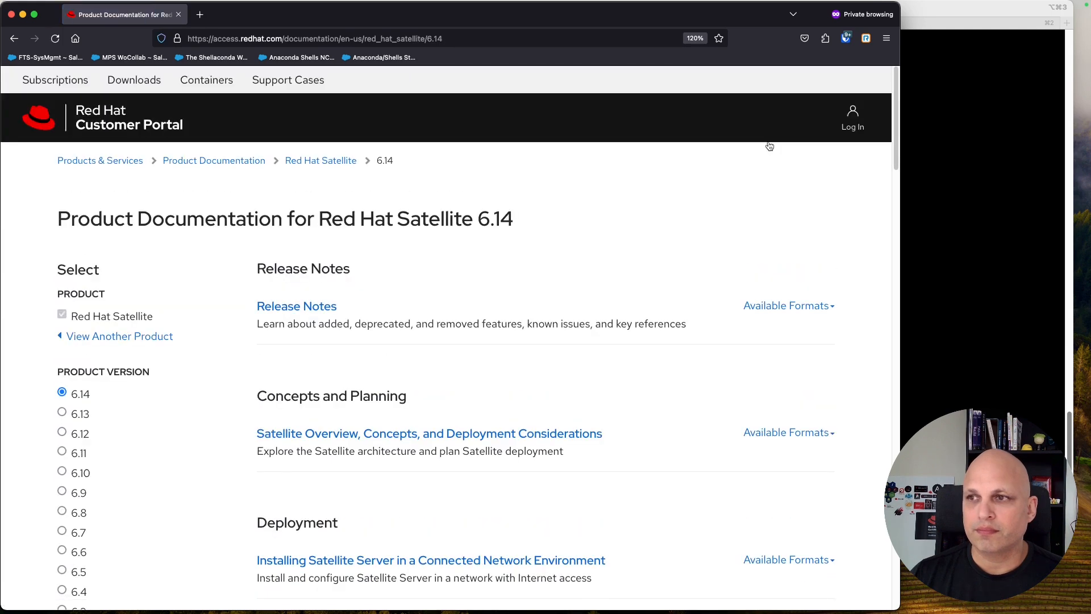
pyautogui.scroll(-5, 733, 248)
pyautogui.scroll(3, 734, 246)
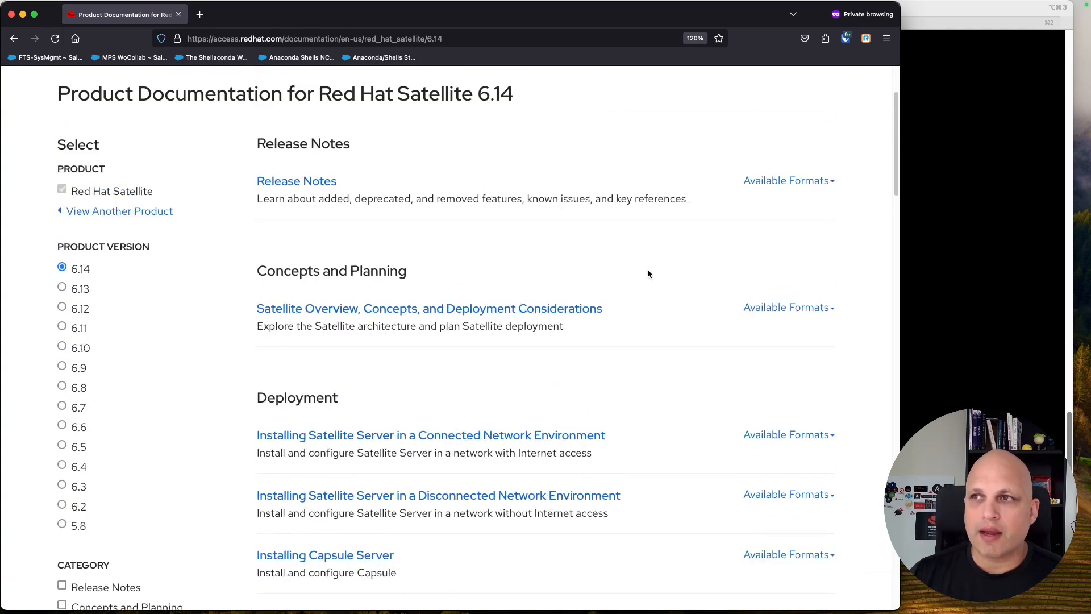
pyautogui.scroll(1, 639, 267)
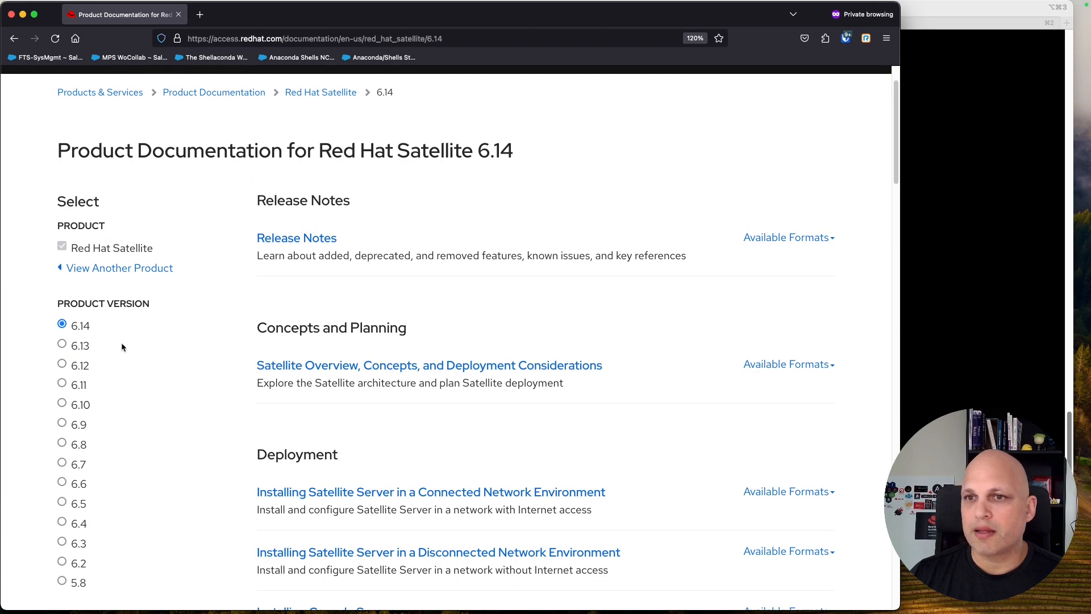
pyautogui.scroll(2, 86, 332)
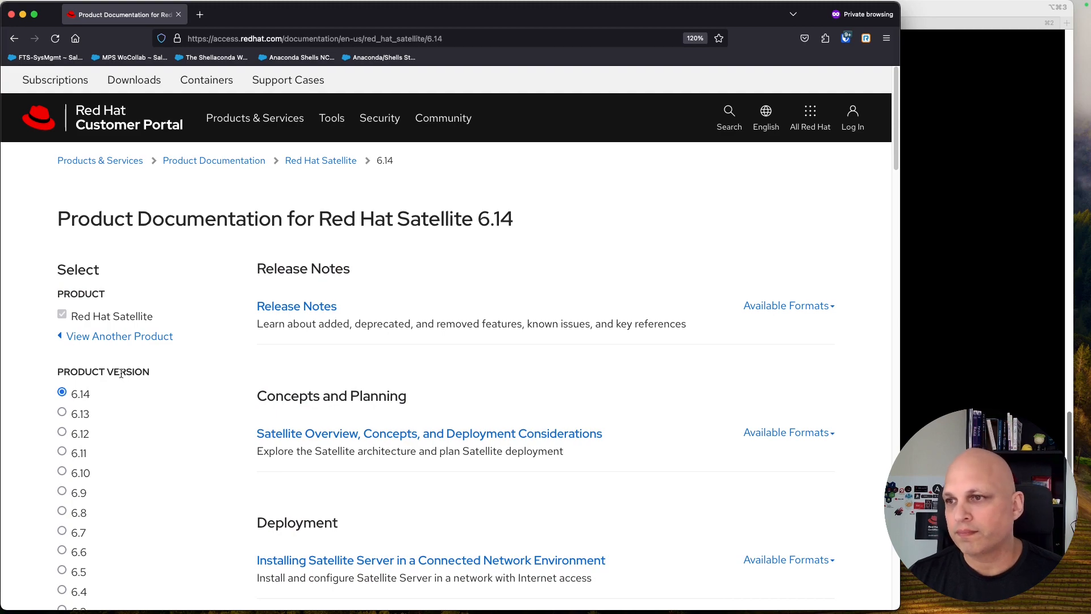
# Step: Browse the 6.14 guides and show the available formats of the connected-network install guide
pyautogui.scroll(-3, 119, 372)
pyautogui.scroll(-4, 441, 334)
pyautogui.scroll(-8, 436, 339)
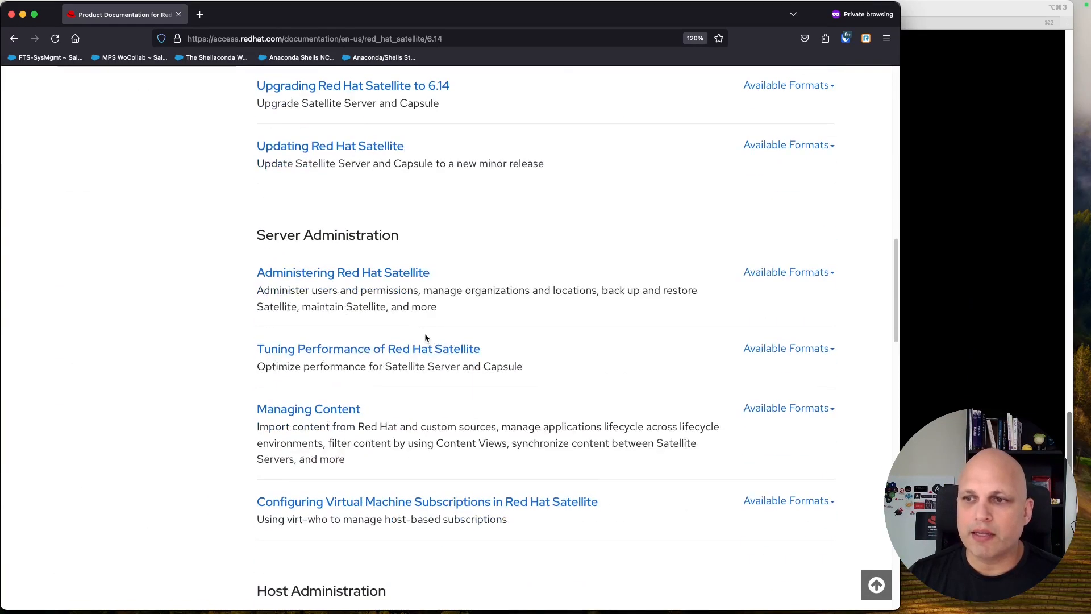
pyautogui.scroll(-2, 426, 338)
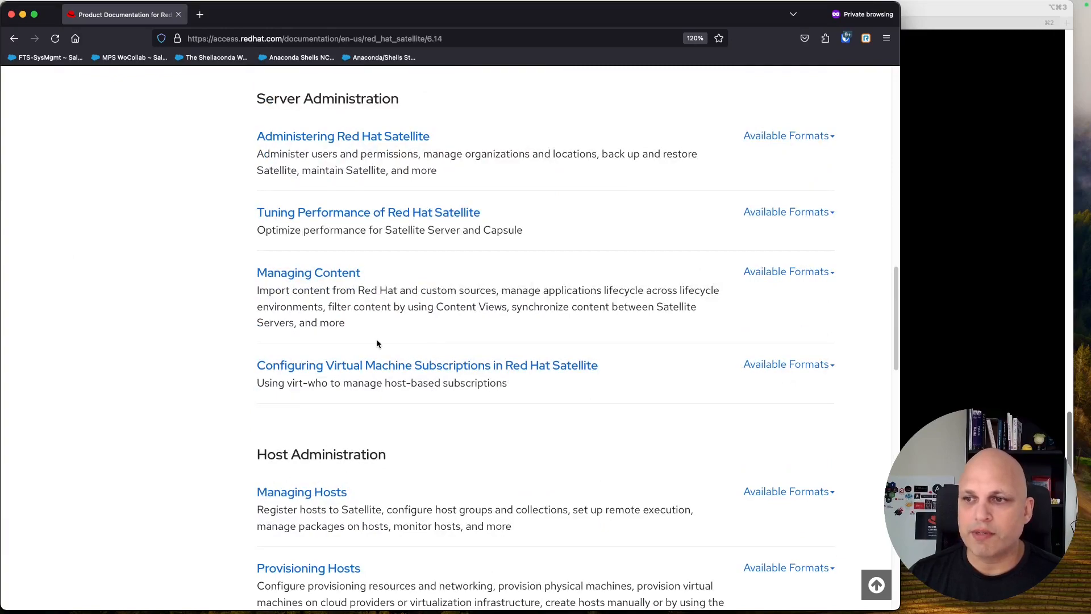
pyautogui.scroll(-3, 352, 339)
pyautogui.scroll(15, 356, 300)
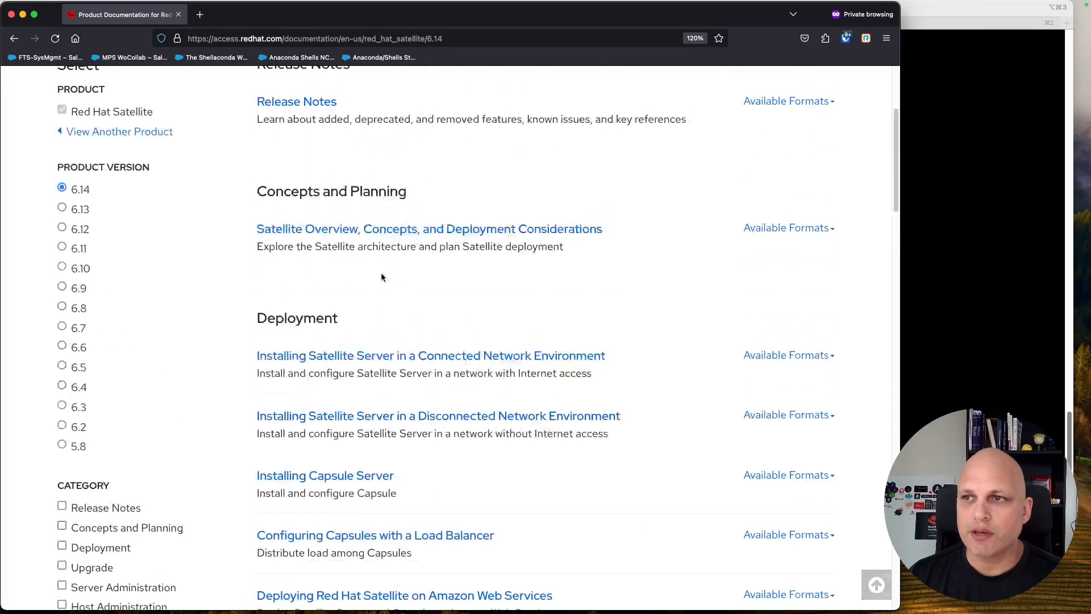
pyautogui.scroll(1, 381, 277)
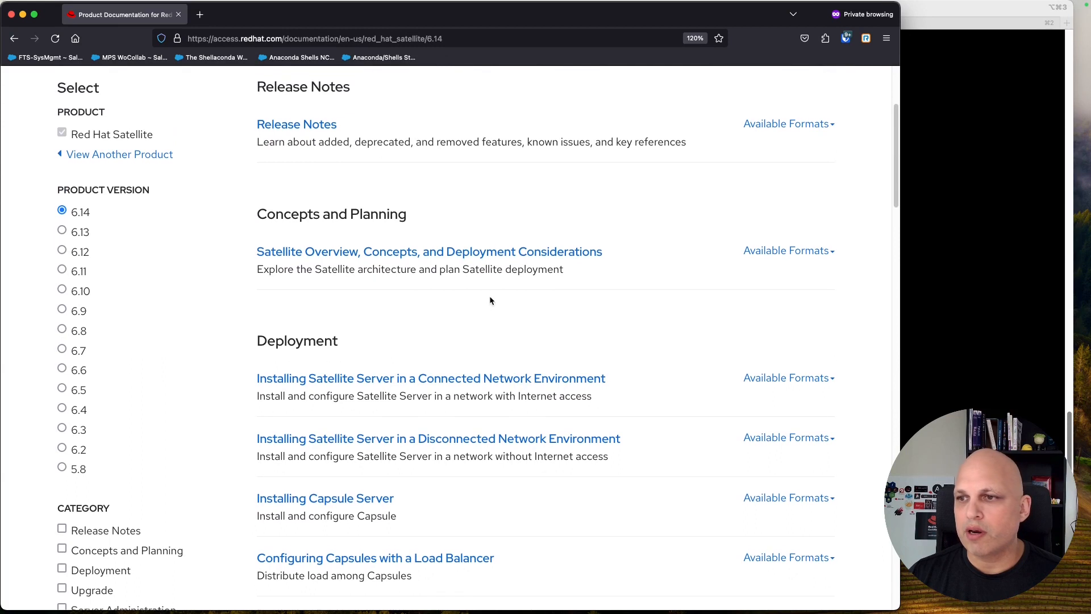
pyautogui.click(832, 379)
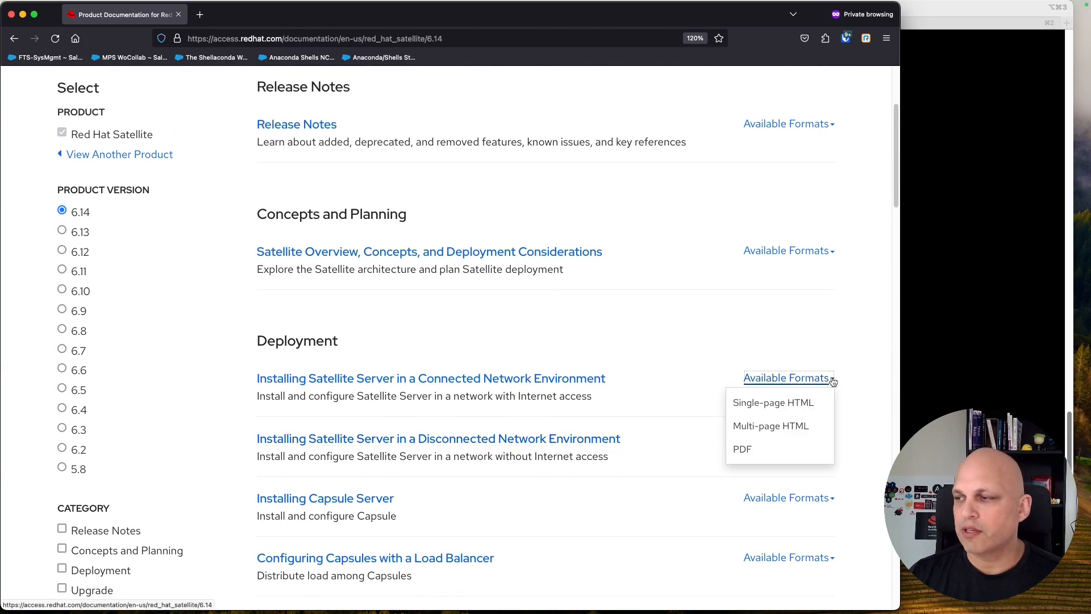
# Step: Open the single-page HTML install guide in a new tab, expand all, and go to 1.1 System Requirements
pyautogui.keyDown('super'); pyautogui.click(770, 406); pyautogui.keyUp('super')
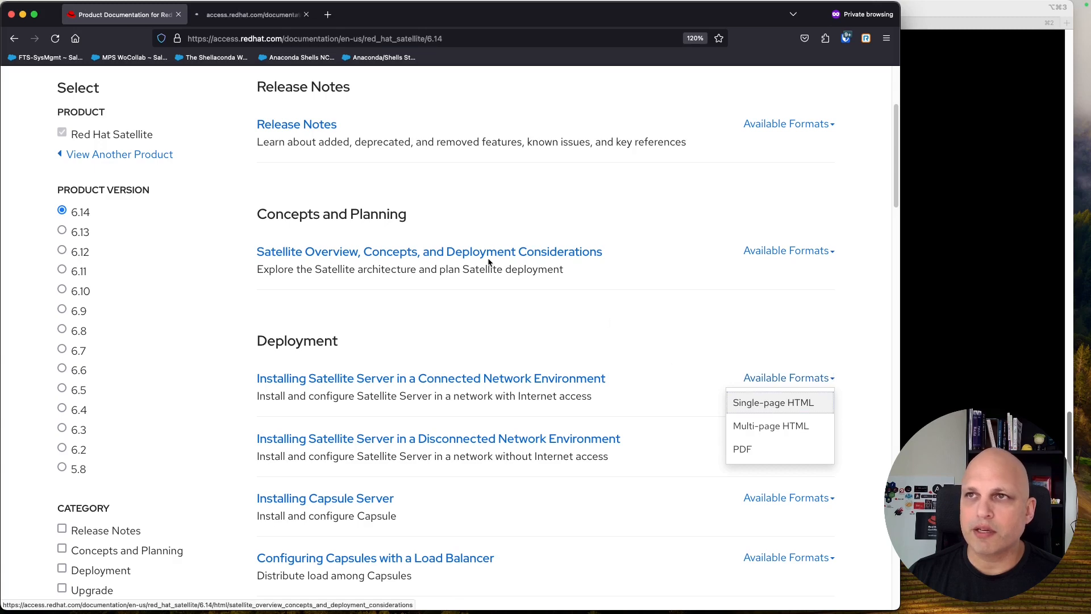
pyautogui.click(250, 15)
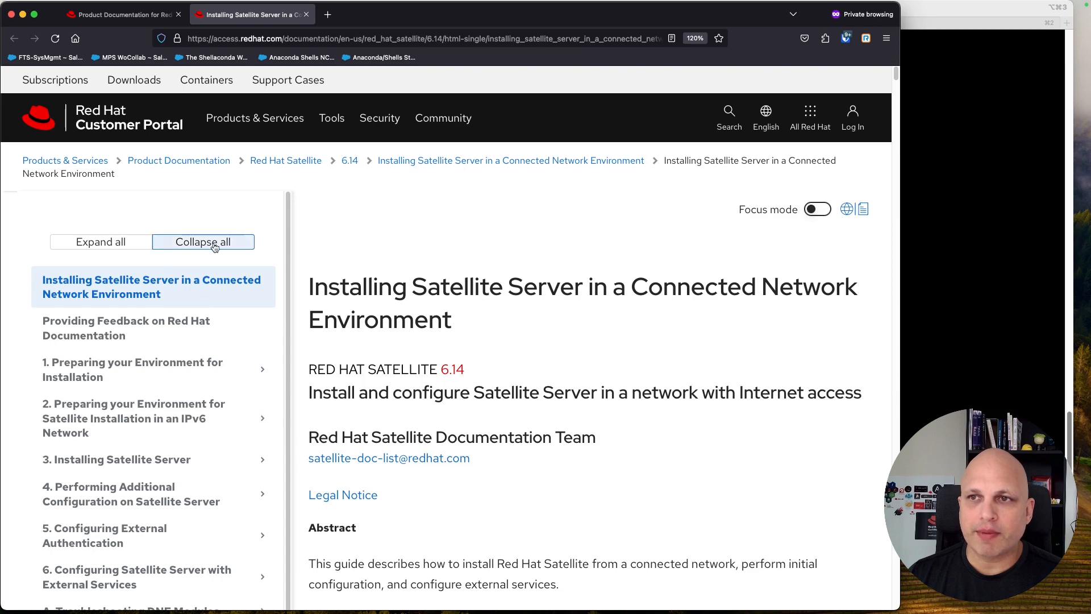
pyautogui.click(110, 244)
pyautogui.scroll(-3, 142, 305)
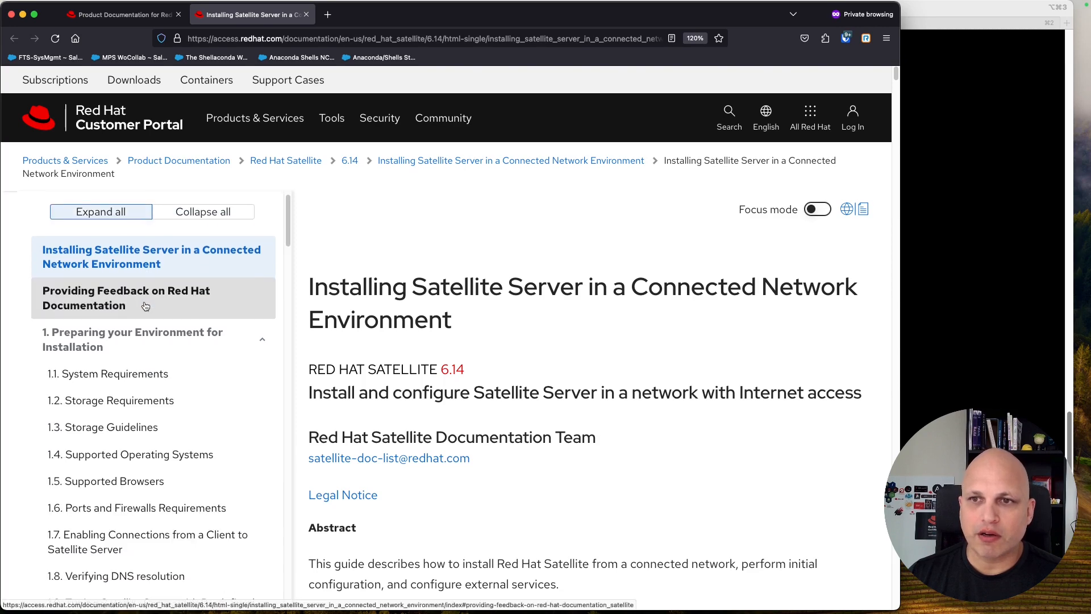
pyautogui.click(129, 337)
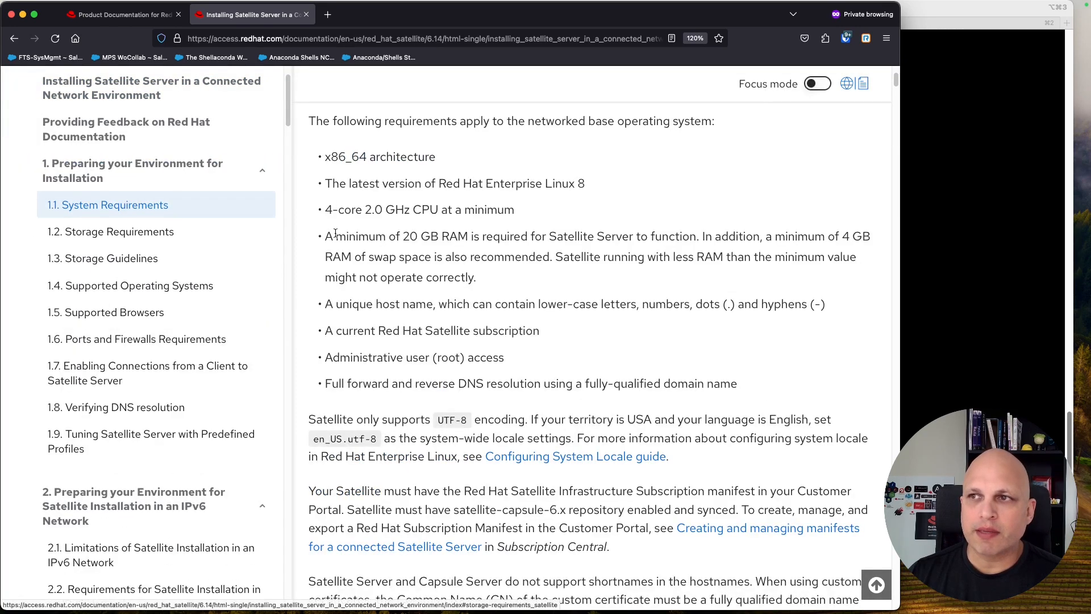
# Step: Review the system requirements, highlighting the CPU line and 20 GB RAM minimum, then go to 1.2 Storage Requirements
pyautogui.scroll(1, 464, 238)
pyautogui.scroll(2, 464, 237)
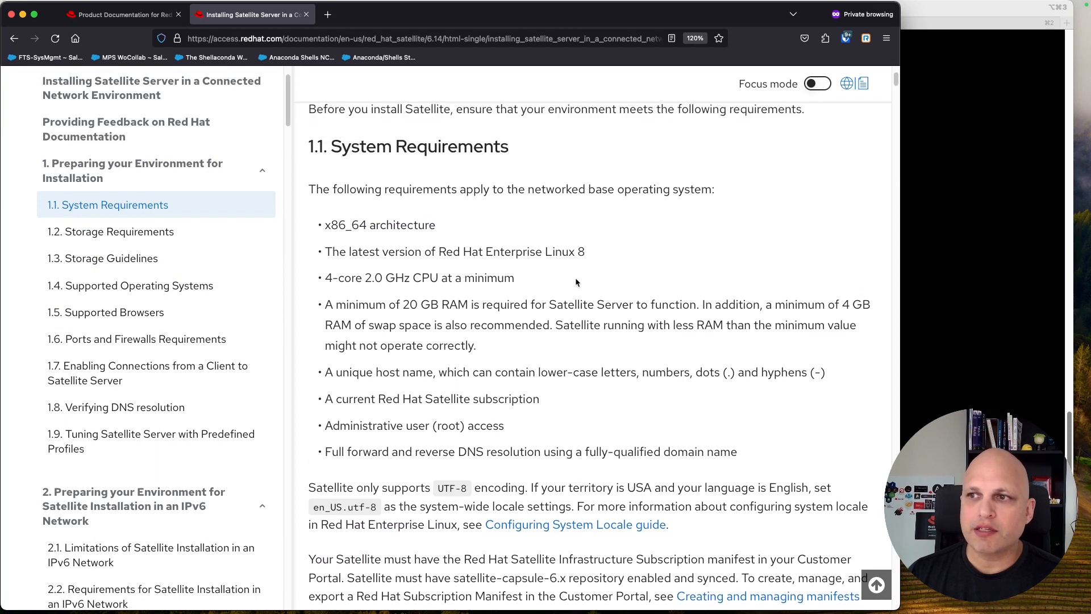
pyautogui.moveTo(438, 227); pyautogui.dragTo(326, 225)
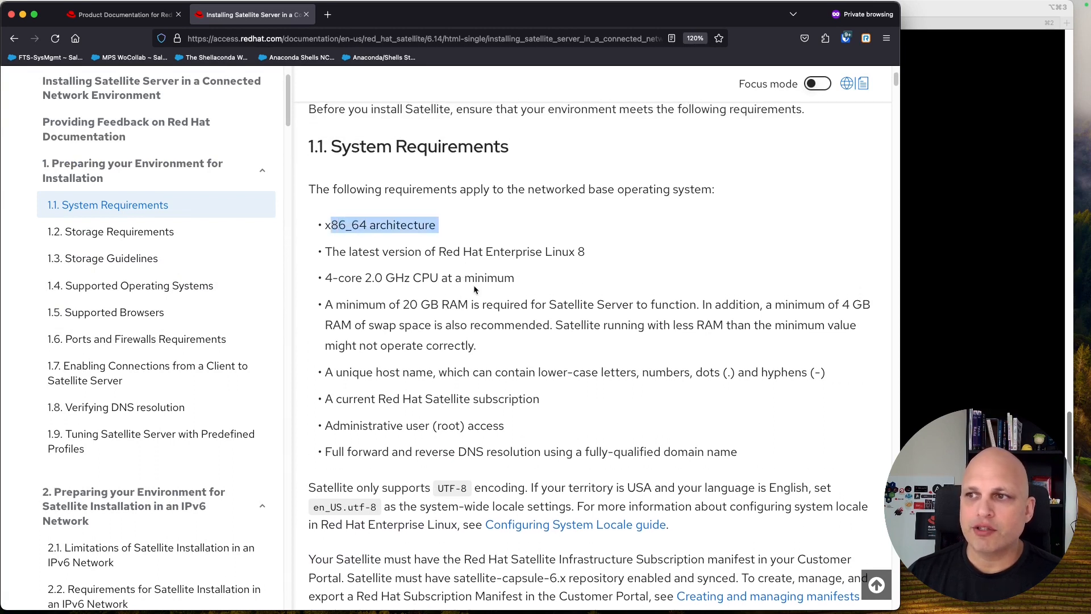
pyautogui.moveTo(475, 279); pyautogui.dragTo(358, 277)
pyautogui.moveTo(459, 305); pyautogui.dragTo(359, 305)
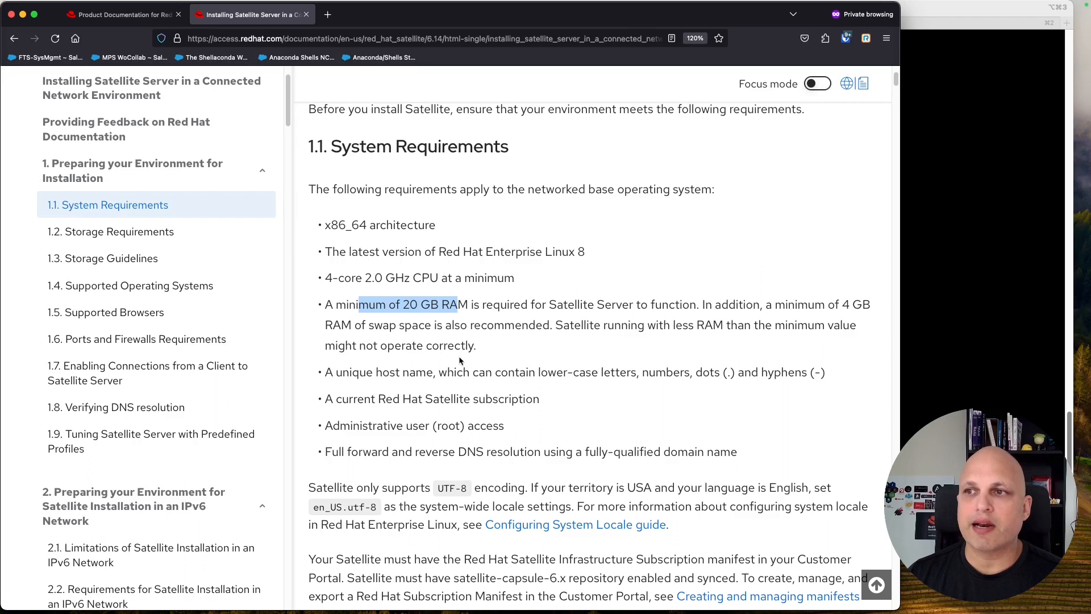
pyautogui.moveTo(512, 437); pyautogui.dragTo(354, 229)
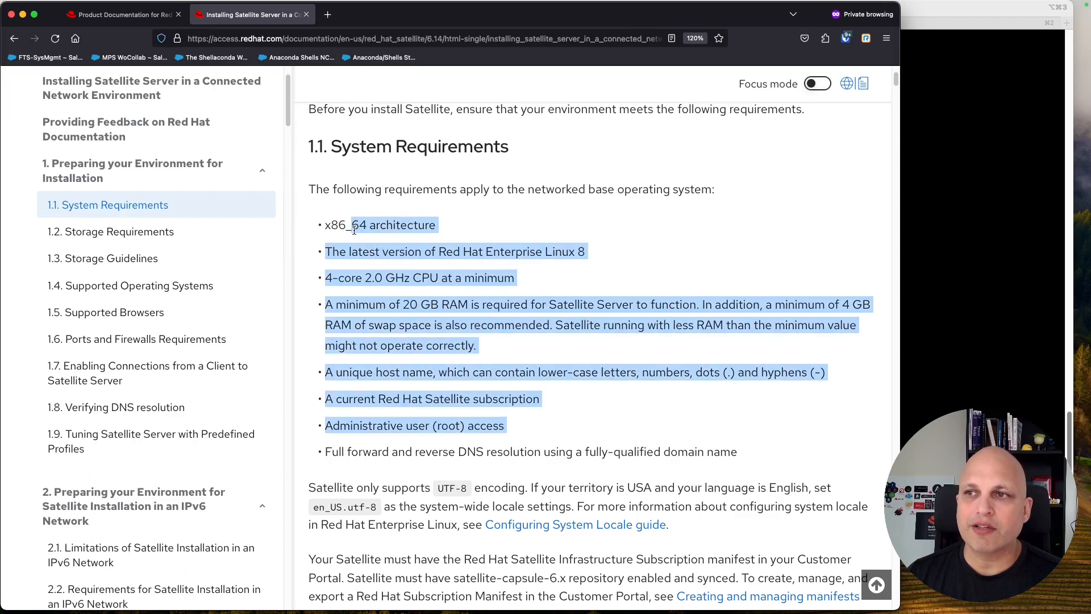
pyautogui.click(470, 358)
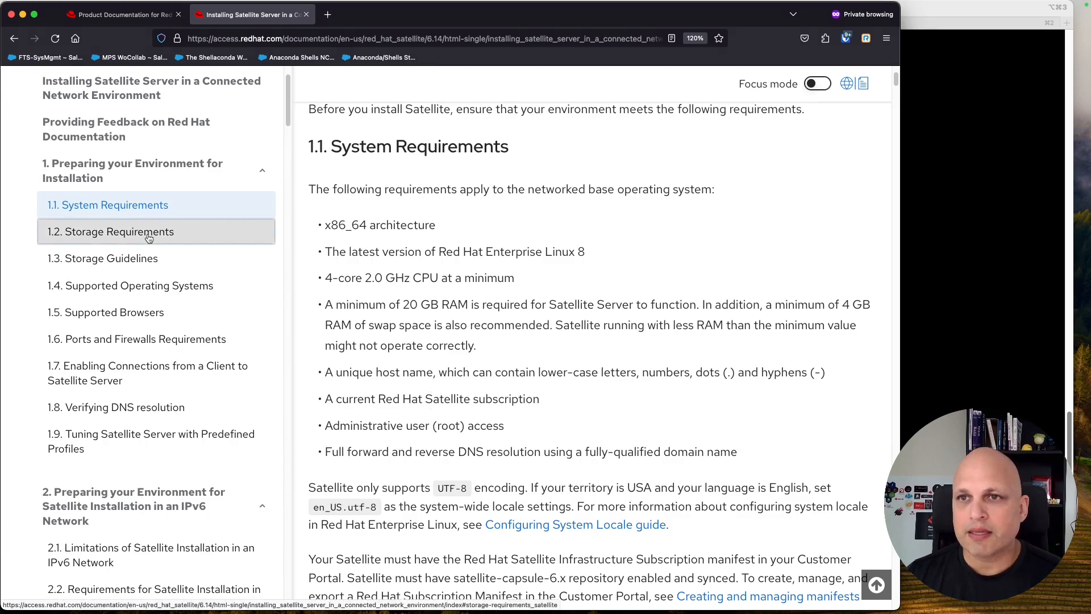
pyautogui.click(114, 231)
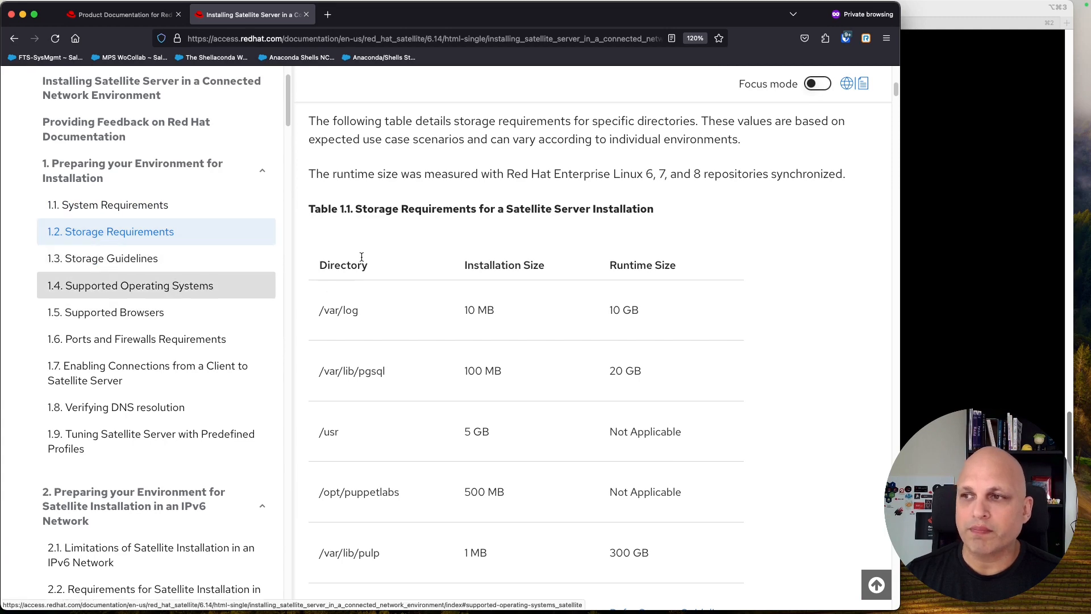
# Step: Review the storage requirements table, then collapse chapter 1's subsections
pyautogui.scroll(-2, 512, 265)
pyautogui.scroll(-4, 682, 295)
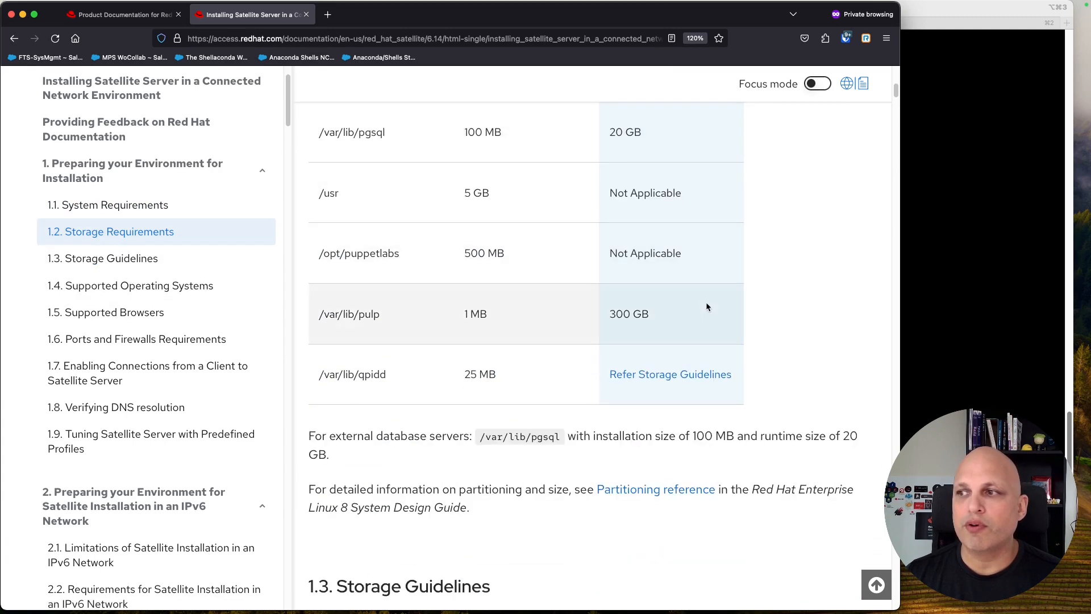
pyautogui.scroll(1, 733, 307)
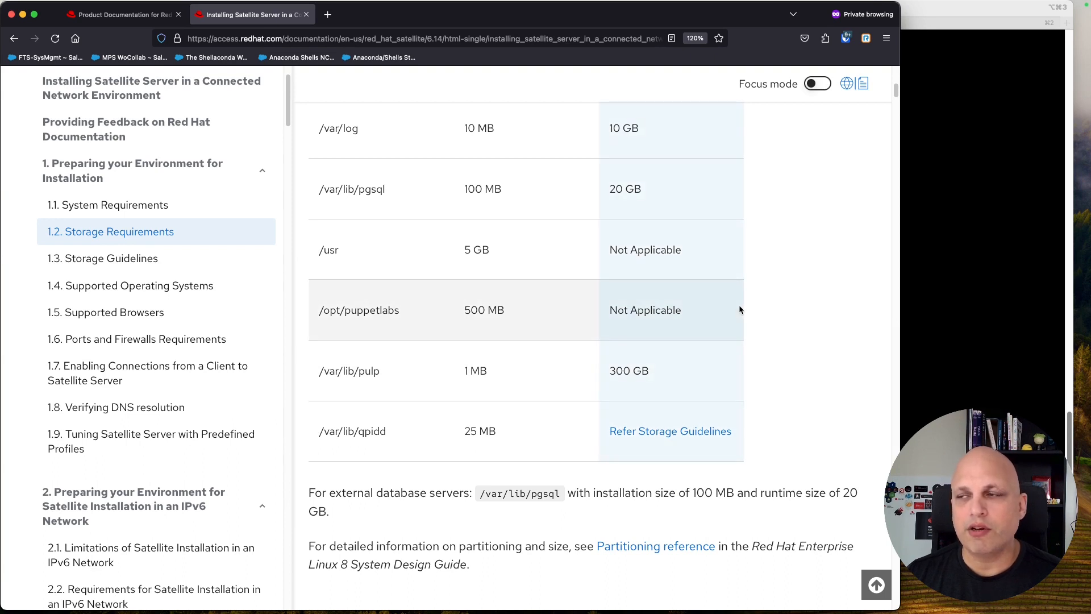
pyautogui.scroll(1, 739, 305)
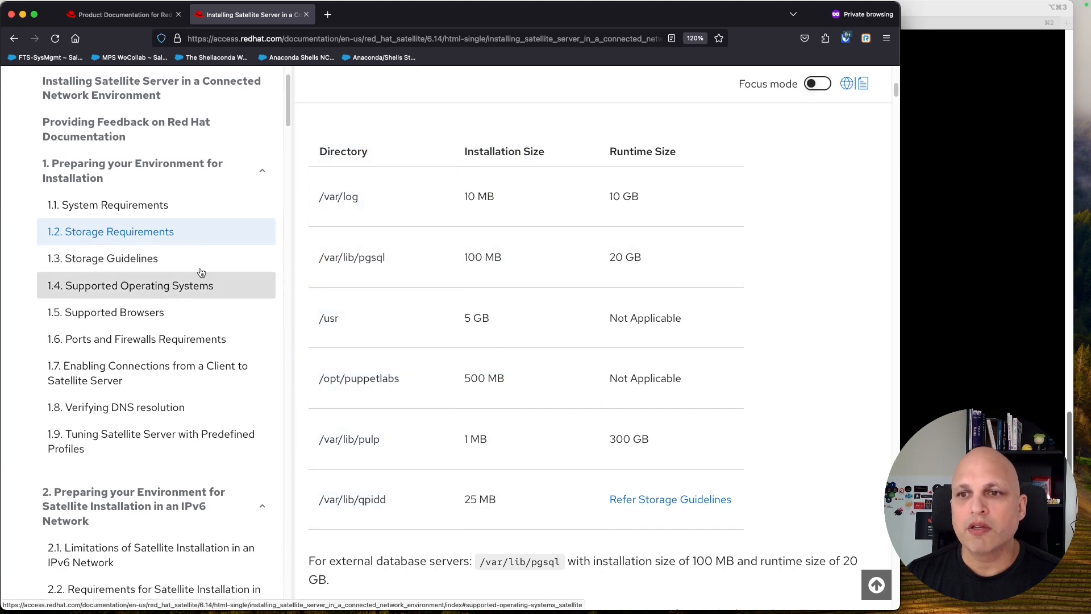
pyautogui.click(57, 169)
pyautogui.click(265, 172)
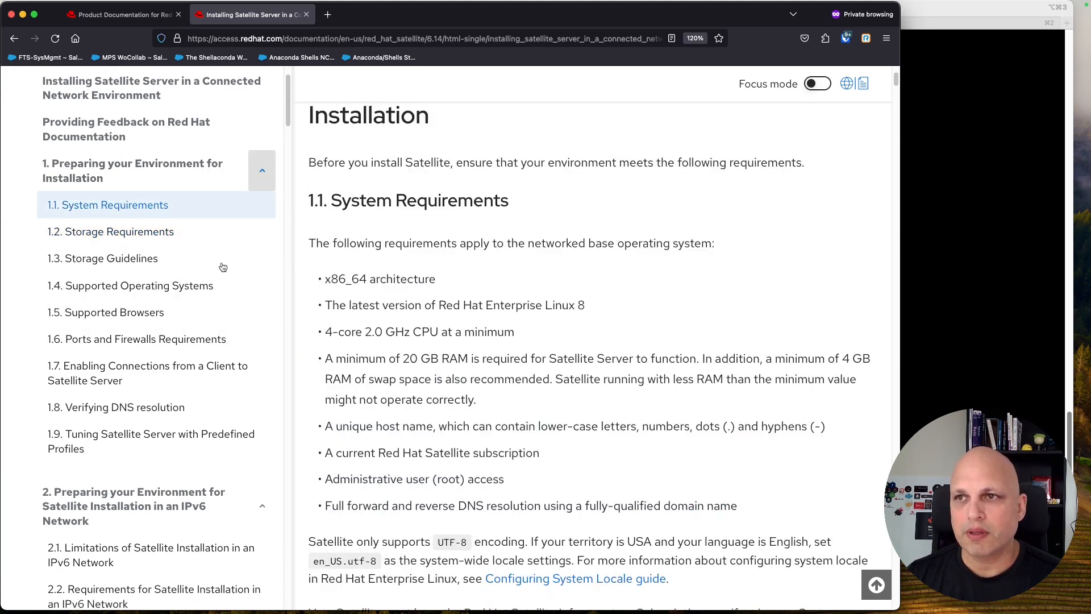
# Step: Open chapter 3 Installing Satellite Server and scroll down to section 3.3
pyautogui.scroll(-1, 194, 296)
pyautogui.scroll(-2, 195, 296)
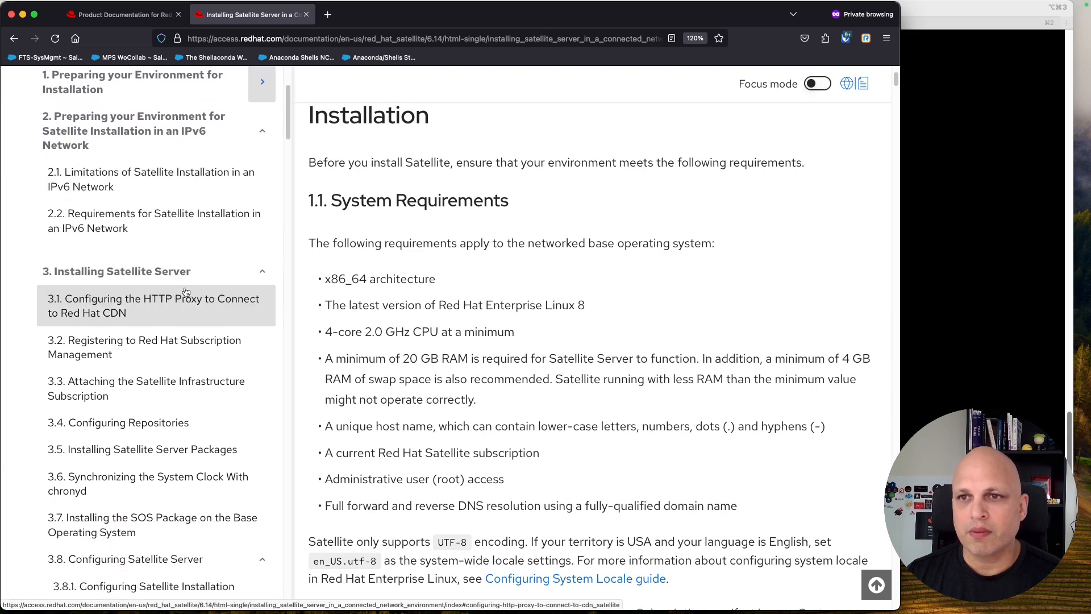
pyautogui.click(169, 215)
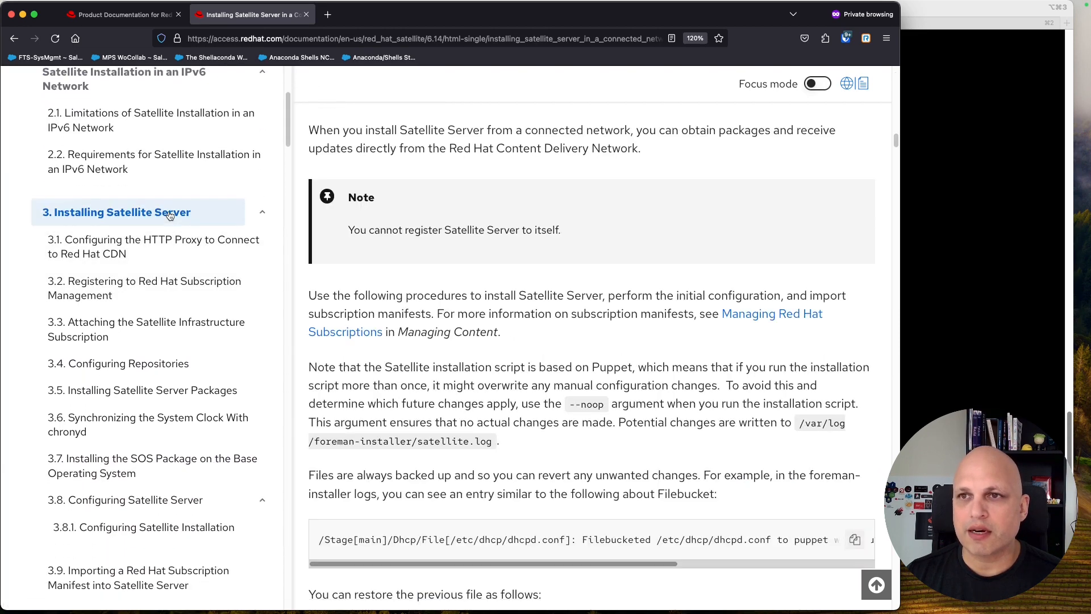
pyautogui.scroll(-8, 587, 275)
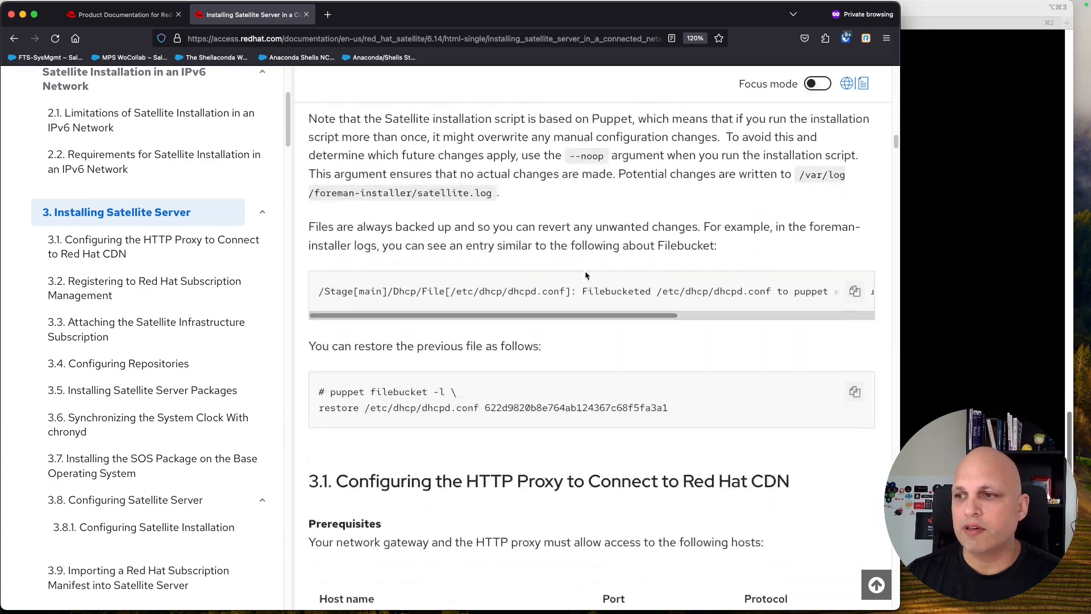
pyautogui.scroll(-13, 480, 319)
pyautogui.scroll(-6, 477, 322)
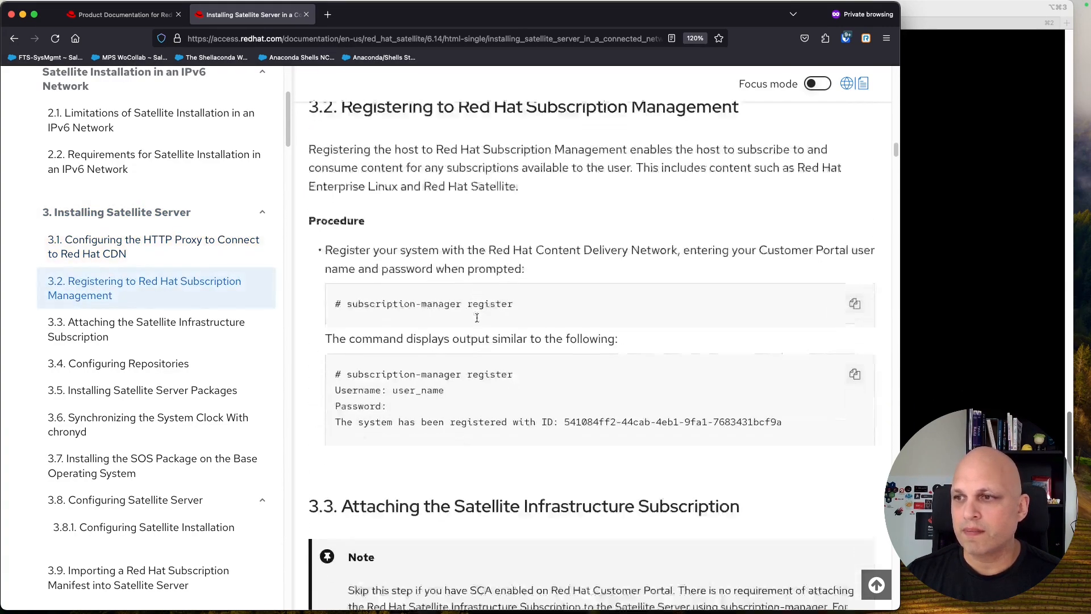
pyautogui.scroll(-9, 477, 322)
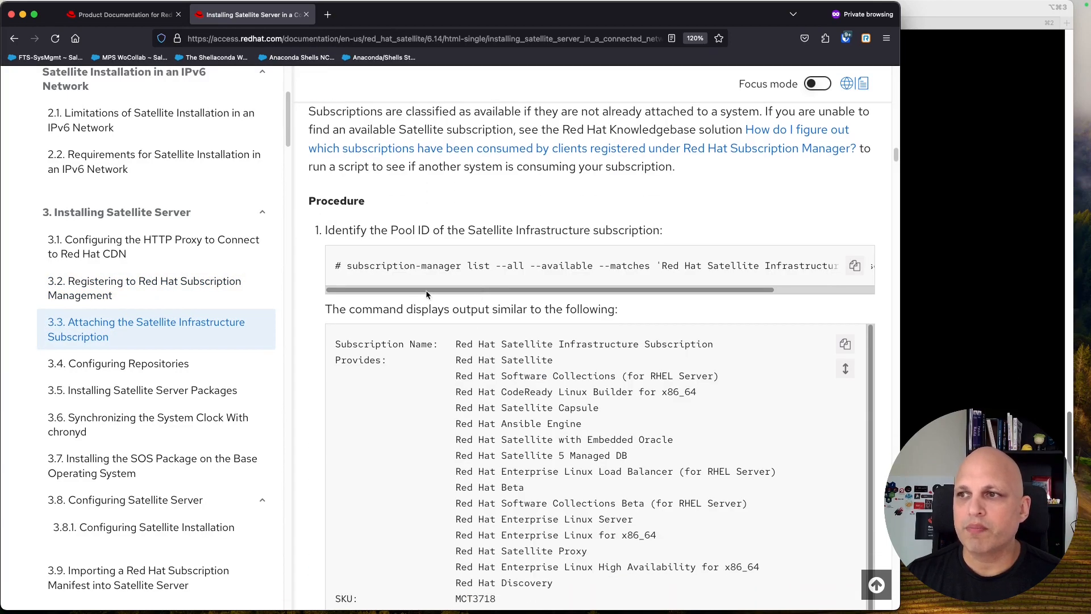
pyautogui.click(1001, 15)
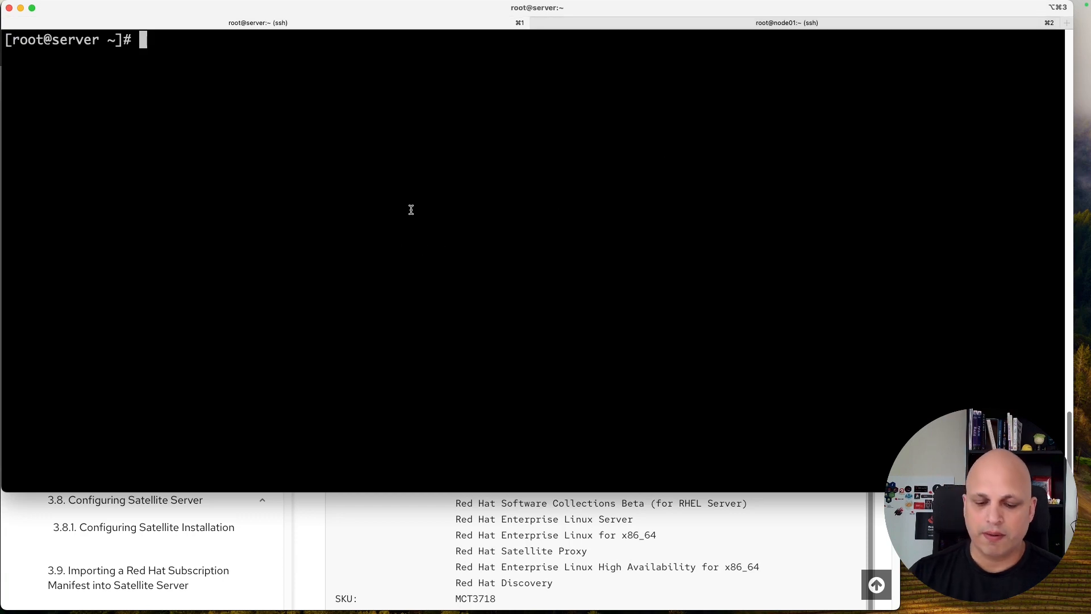
# Step: Run subscription-manager identity, then register the server with the Customer Portal username and password
pyautogui.write('subscription-manager identity')
pyautogui.press('Return')
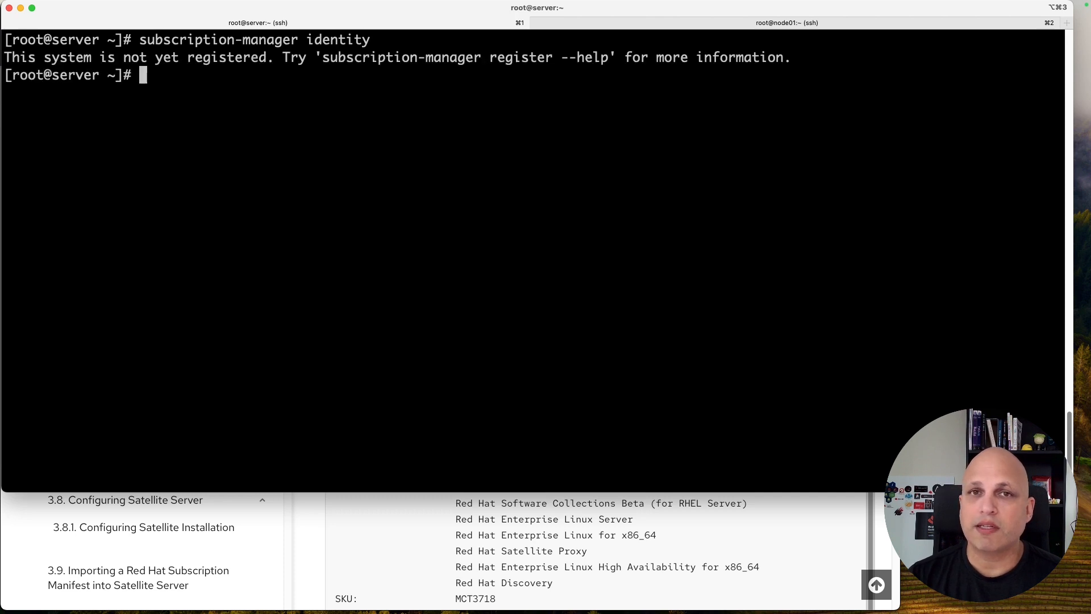
pyautogui.write('subscription-manager ')
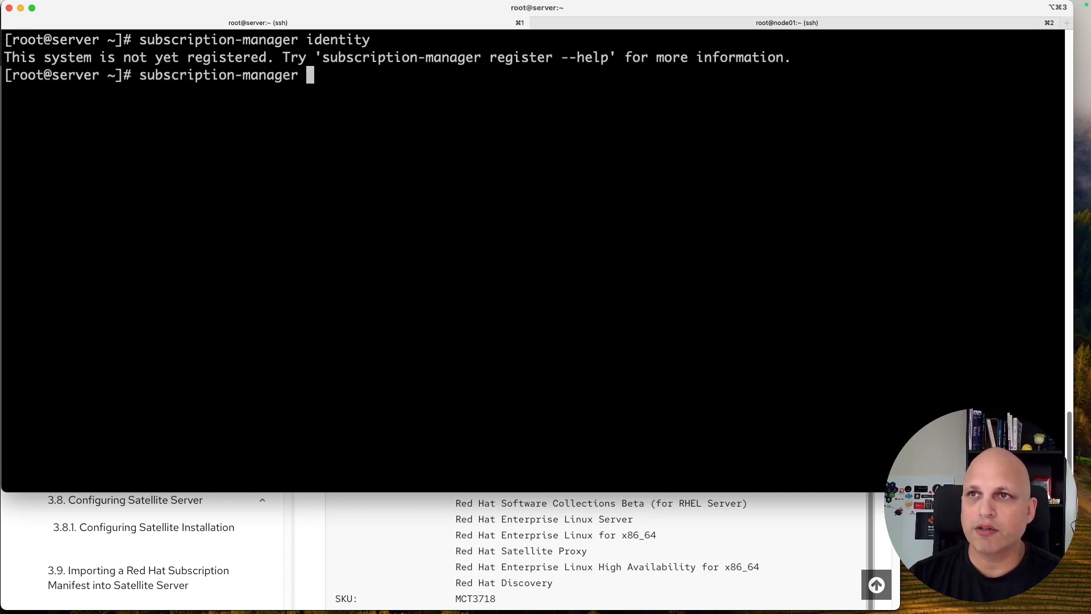
pyautogui.write('register')
pyautogui.press('Return')
pyautogui.write('xxxxxxxxxxxxxxxxx')
pyautogui.press('Return')
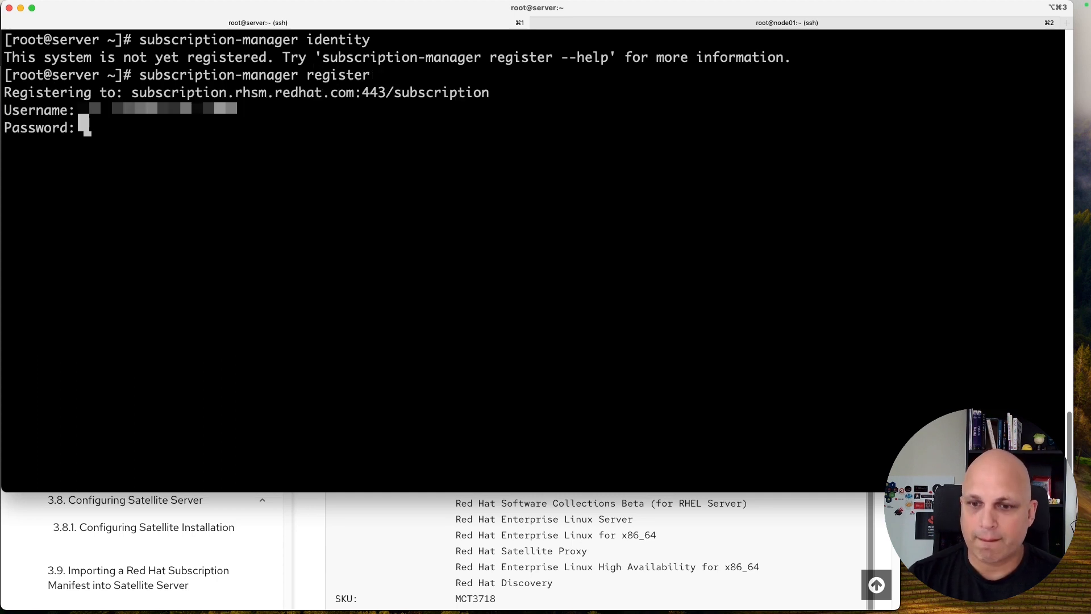
pyautogui.press('Return')
# Step: Compare with the guide's sample output, highlighting the register command and username line
pyautogui.press('super+Tab')
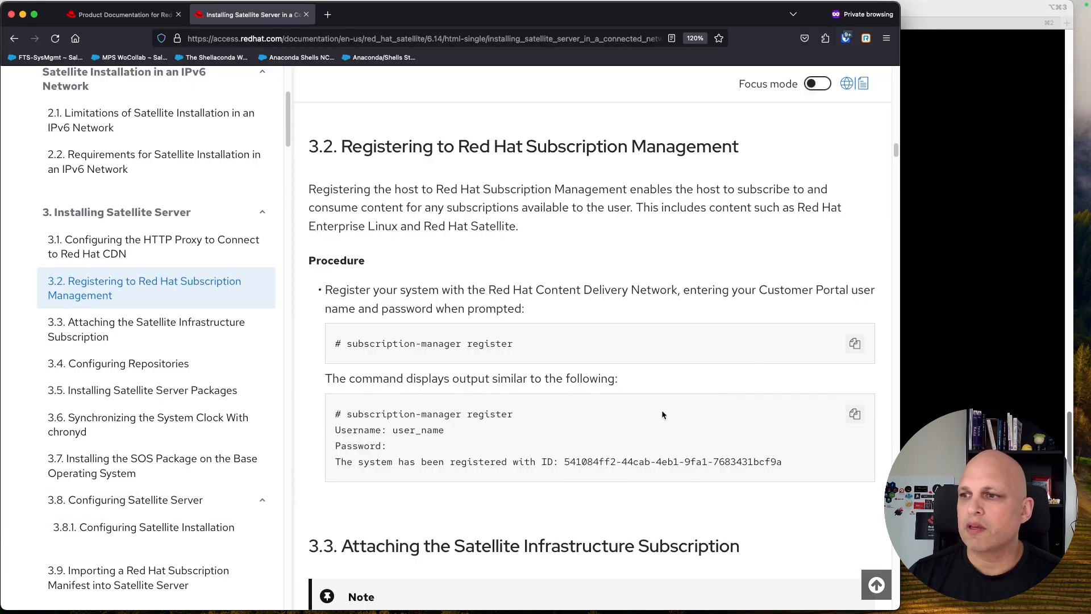
pyautogui.moveTo(359, 414); pyautogui.dragTo(514, 414)
pyautogui.moveTo(388, 431); pyautogui.dragTo(336, 461)
pyautogui.click(362, 446)
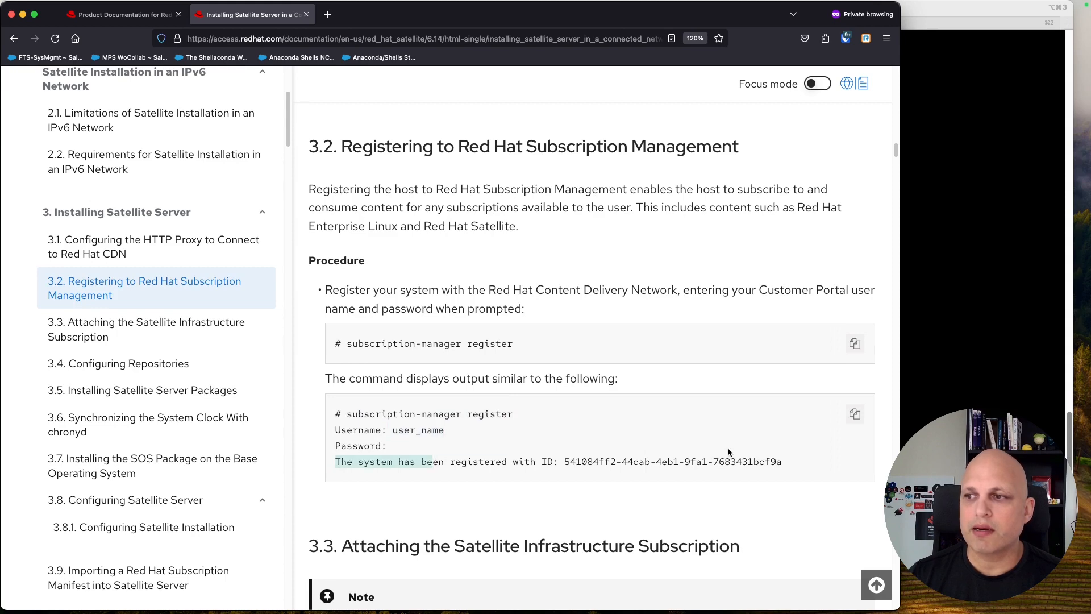
# Step: Highlight the new registration ID and system name server.king.lab in the terminal output
pyautogui.click(932, 10)
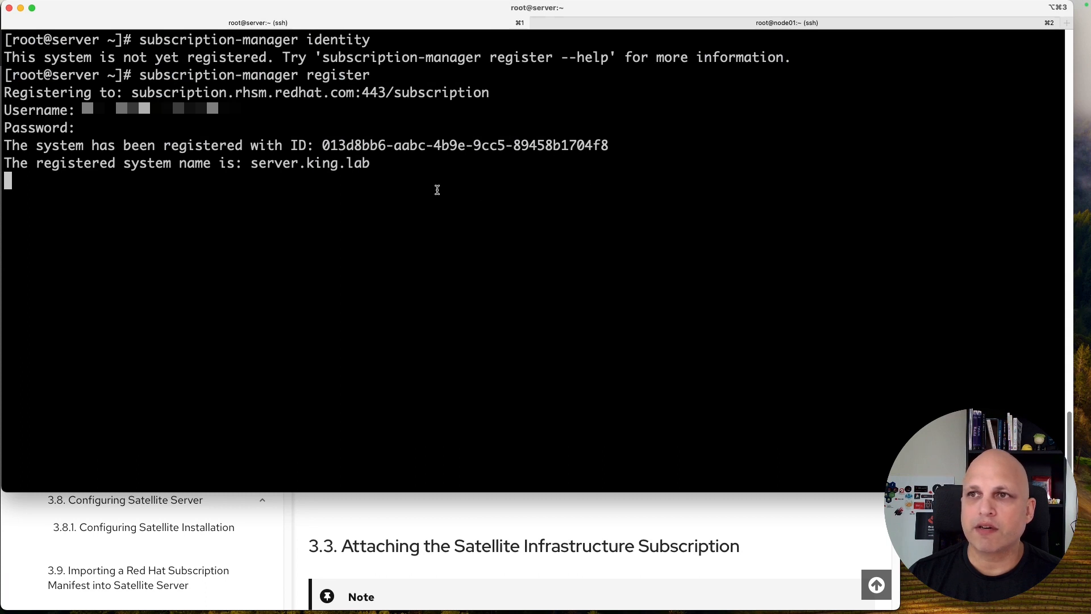
pyautogui.moveTo(321, 147); pyautogui.dragTo(611, 145)
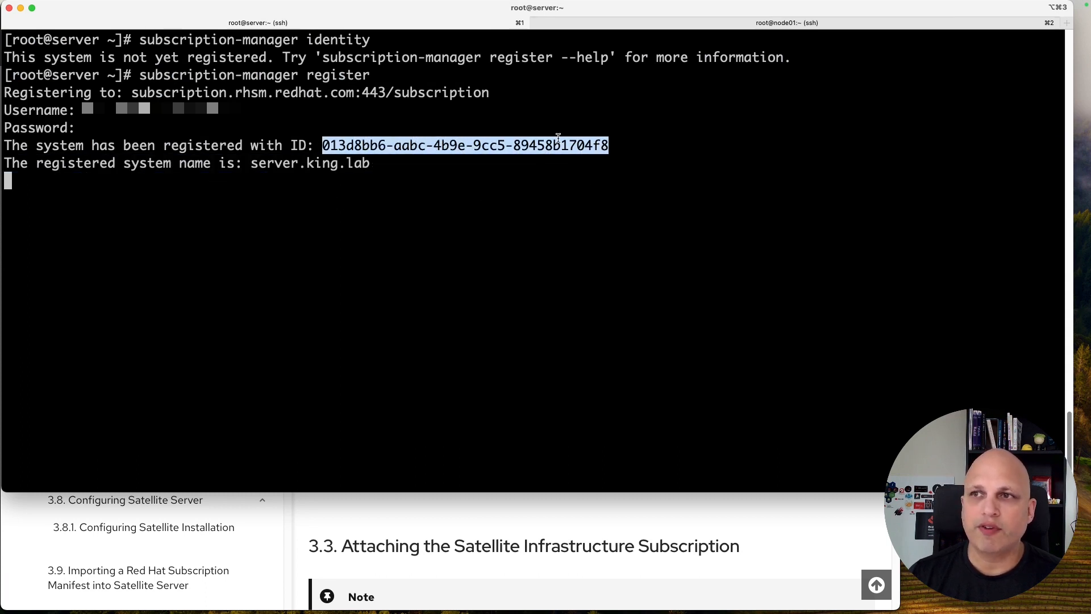
pyautogui.moveTo(251, 163); pyautogui.dragTo(375, 166)
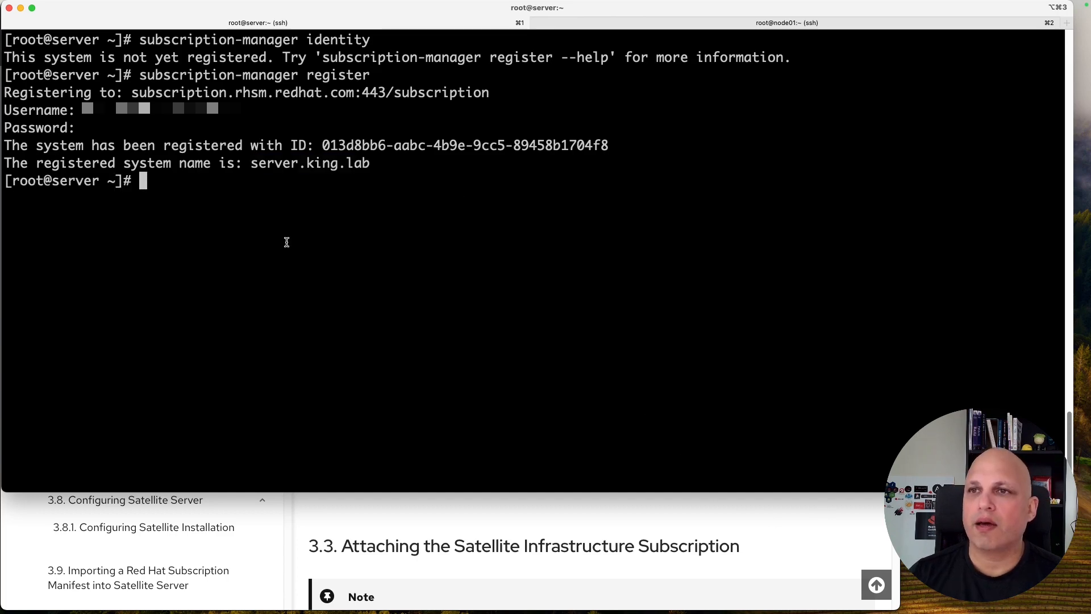
pyautogui.moveTo(149, 181); pyautogui.dragTo(2, 142)
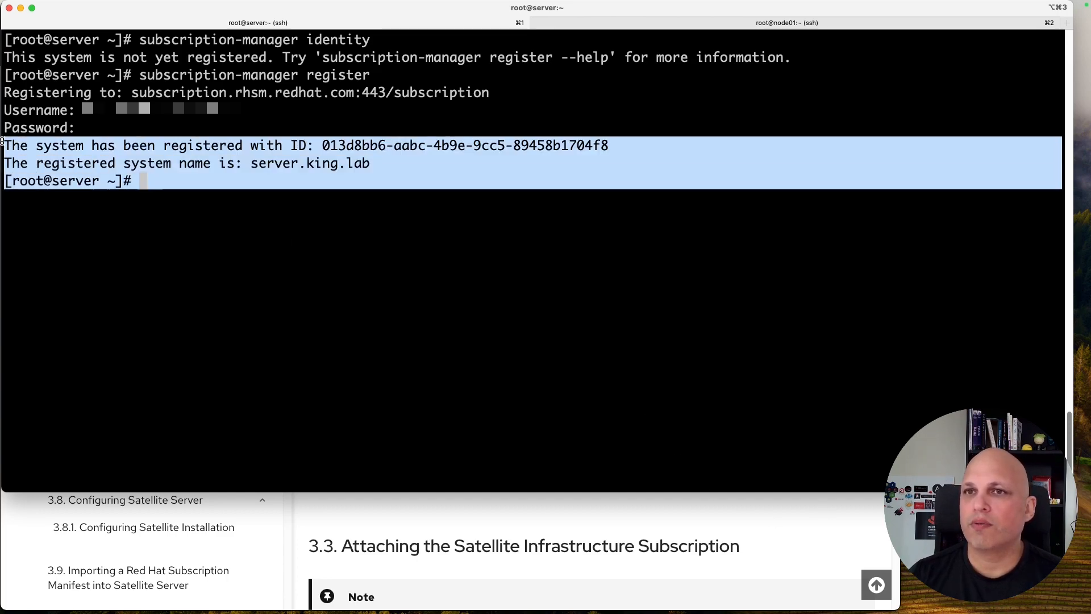
pyautogui.click(201, 224)
pyautogui.click(855, 520)
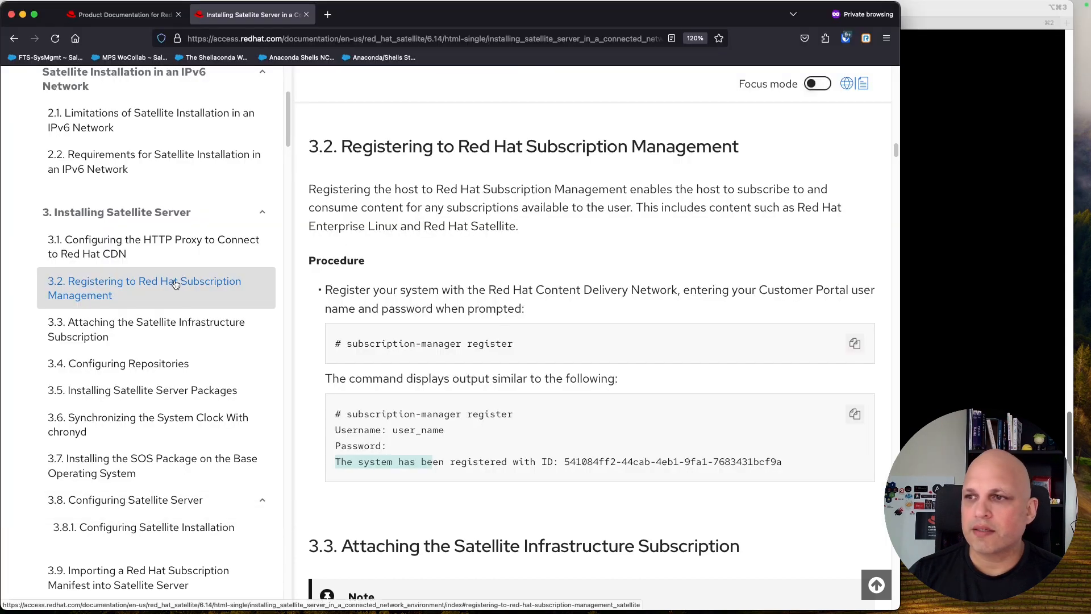
# Step: Go to section 3.3 Attaching the Satellite Infrastructure Subscription and scroll to its Pool ID procedure
pyautogui.click(151, 322)
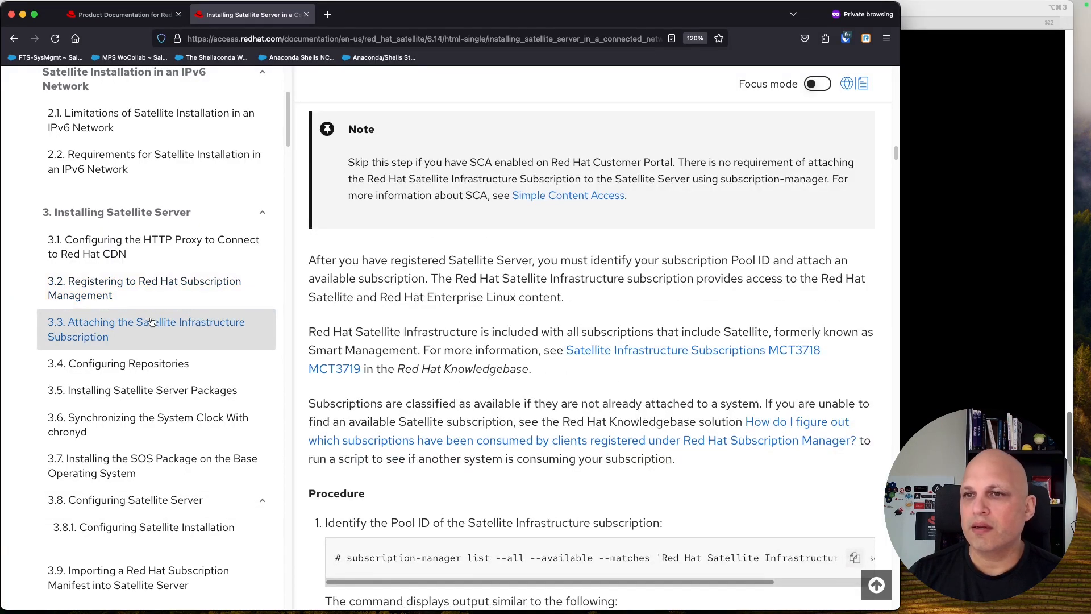
pyautogui.scroll(-2, 150, 290)
pyautogui.scroll(-5, 489, 345)
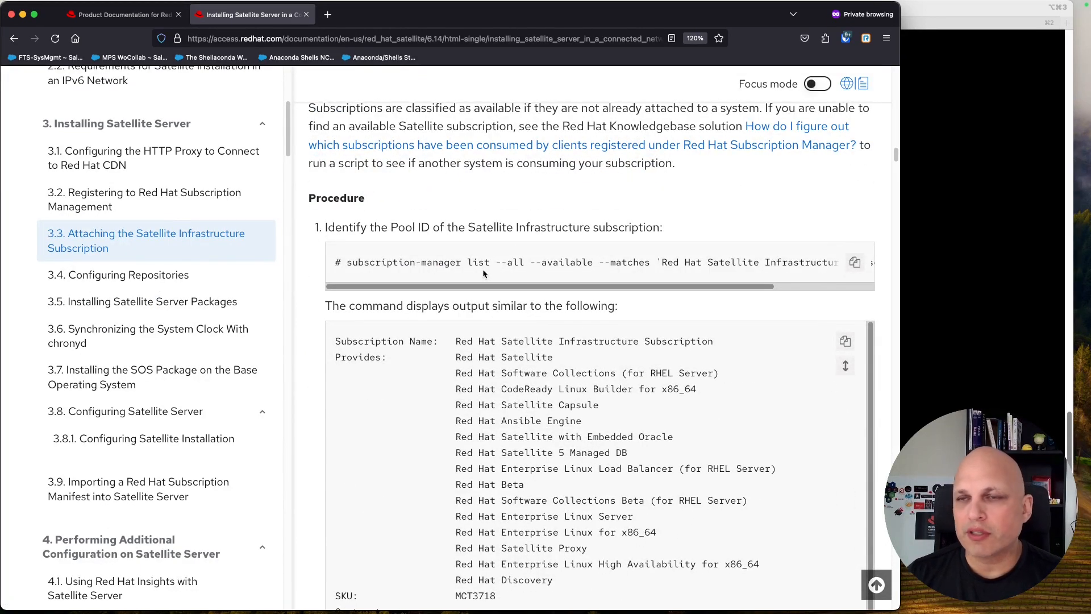
# Step: Clear the terminal and run subscription-manager status, noting its Simple Content Access message
pyautogui.click(952, 8)
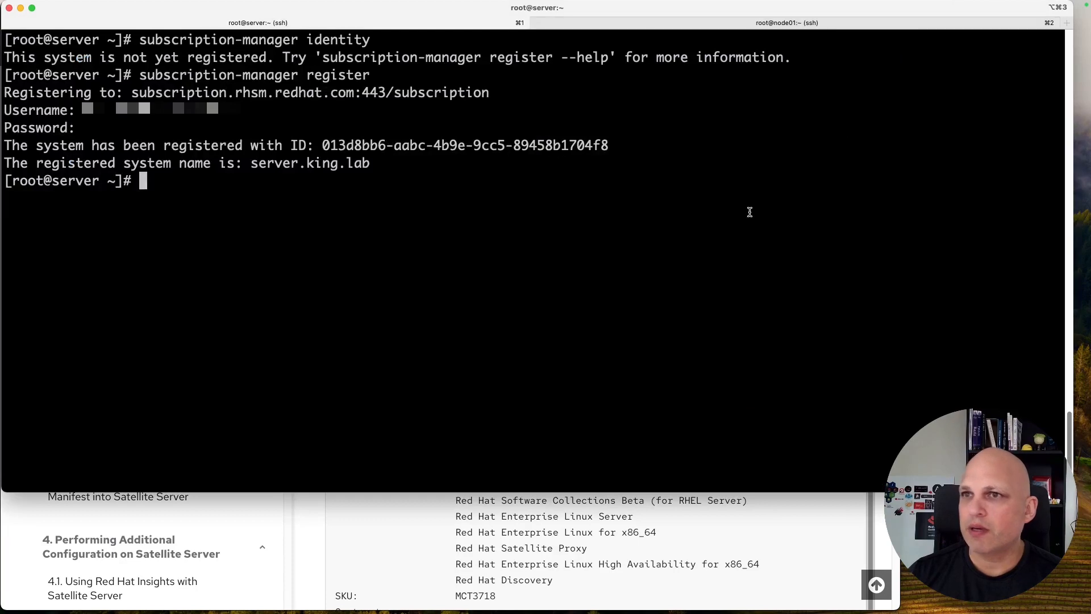
pyautogui.write('su')
pyautogui.press('BackSpace')
pyautogui.press('BackSpace')
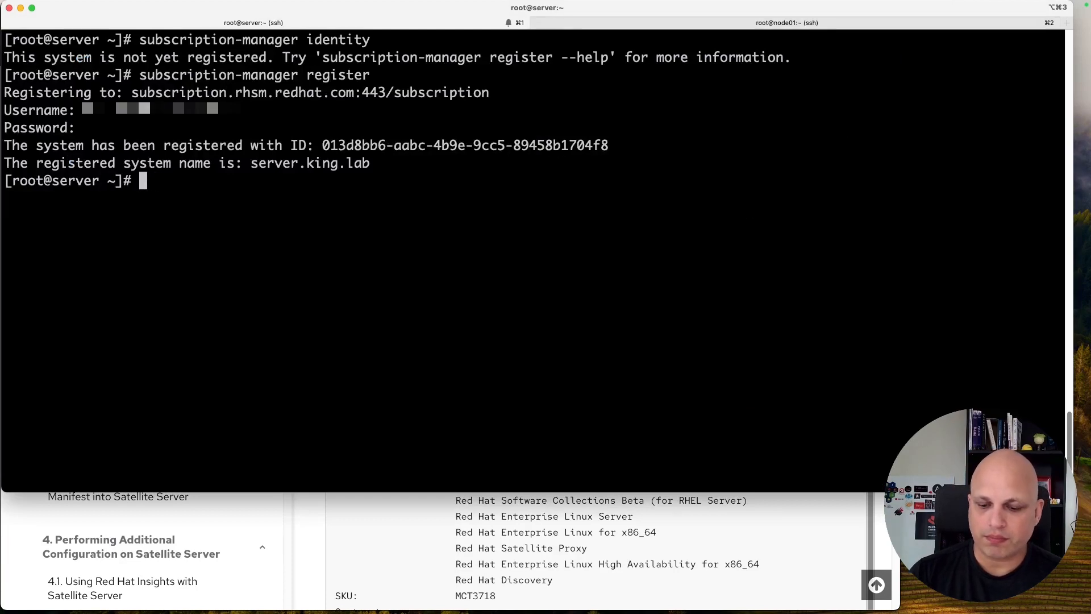
pyautogui.hotkey('ctrl', 'l')
pyautogui.write('subsc')
pyautogui.press('Tab')
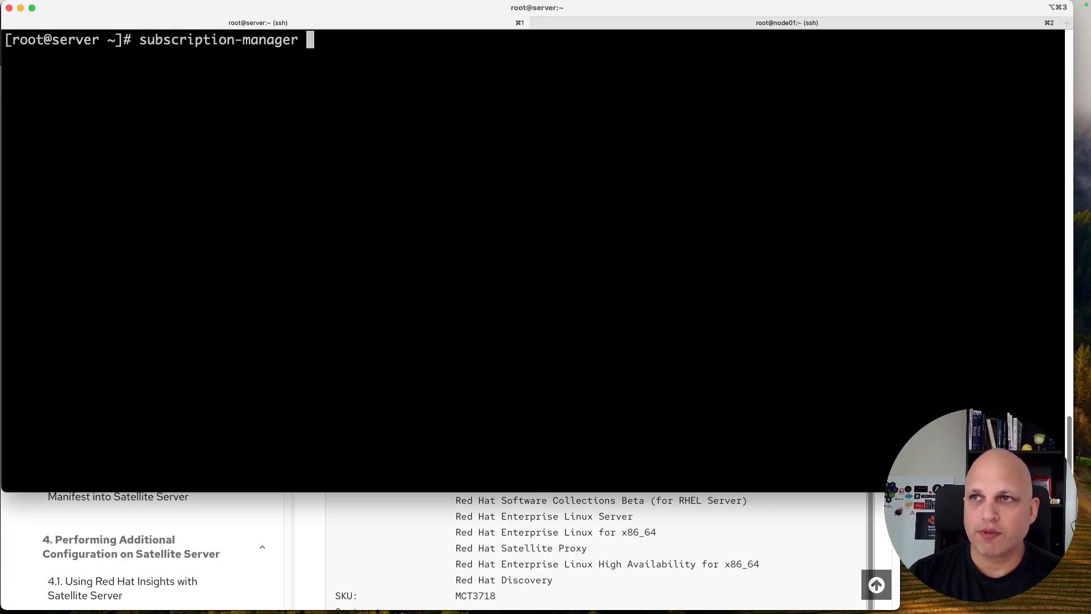
pyautogui.write('status')
pyautogui.press('Return')
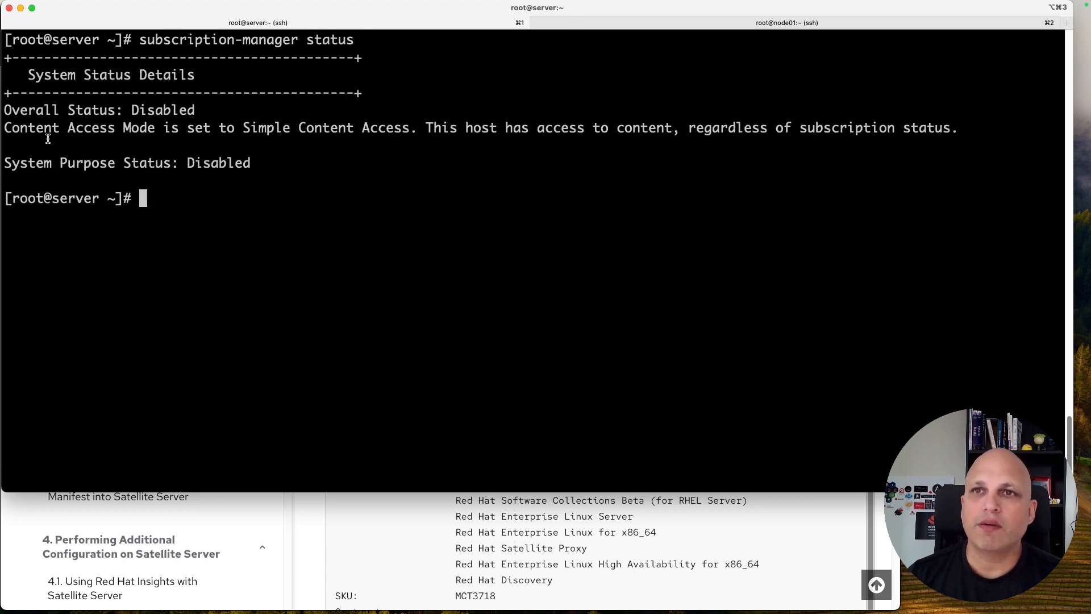
pyautogui.moveTo(20, 129); pyautogui.dragTo(408, 130)
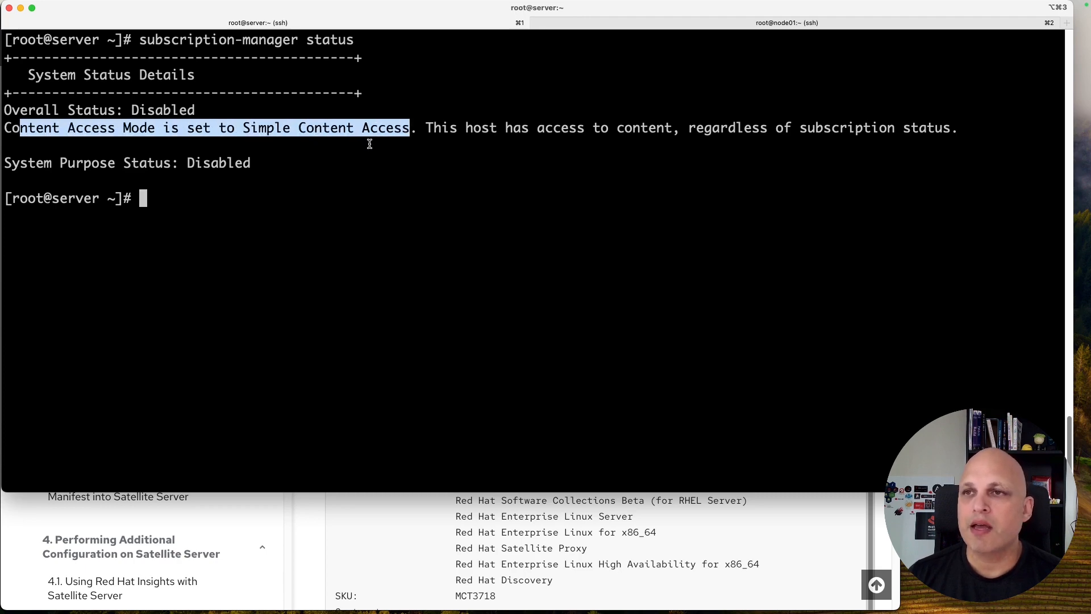
pyautogui.click(310, 536)
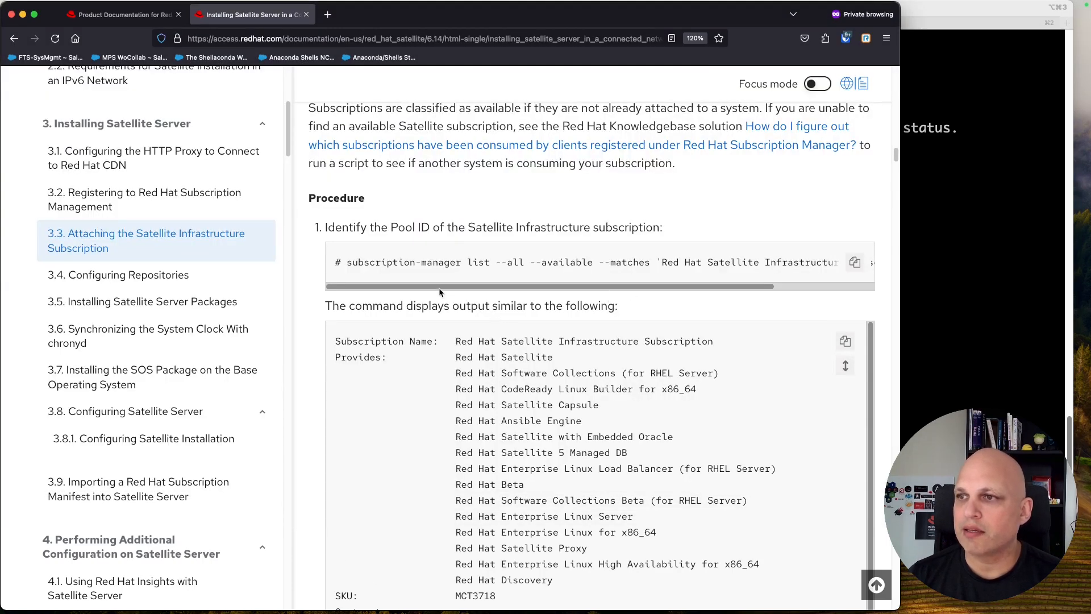
# Step: Highlight the pool list command's subscription name filter and the attach command in section 3.3
pyautogui.moveTo(437, 289); pyautogui.dragTo(549, 287)
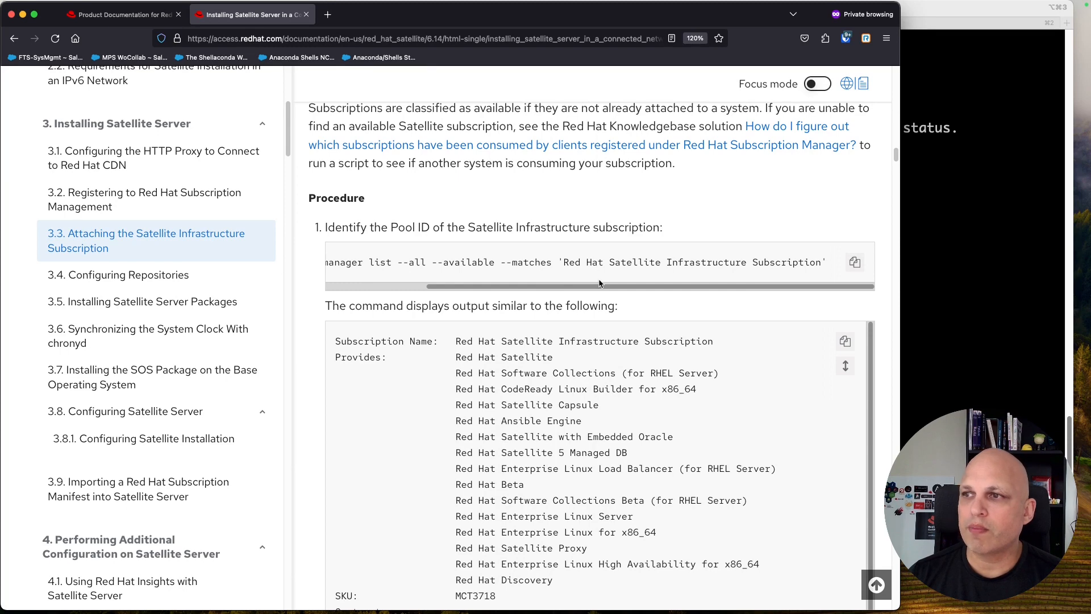
pyautogui.moveTo(560, 263); pyautogui.dragTo(803, 265)
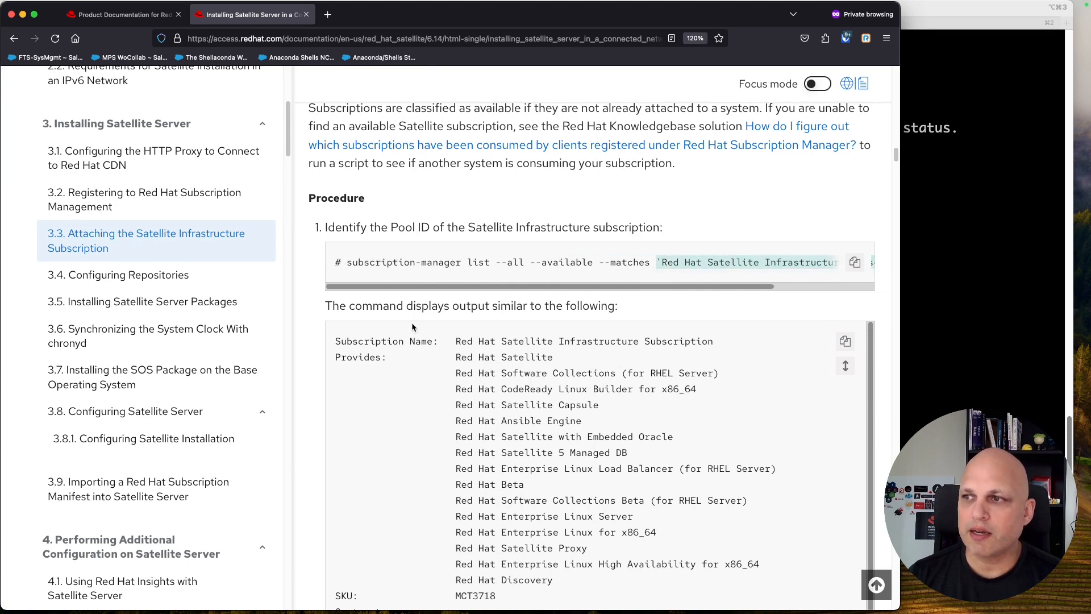
pyautogui.scroll(-10, 408, 315)
pyautogui.moveTo(346, 321); pyautogui.dragTo(599, 327)
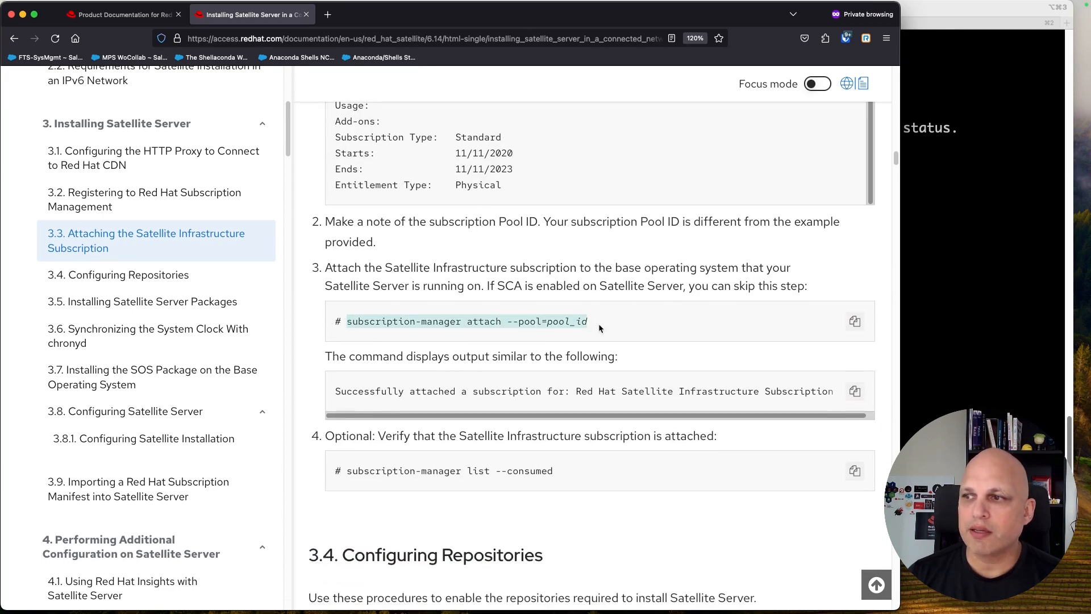
# Step: Compare with the terminal, then scroll through section 3.3 toward 3.4 Configuring Repositories
pyautogui.click(964, 12)
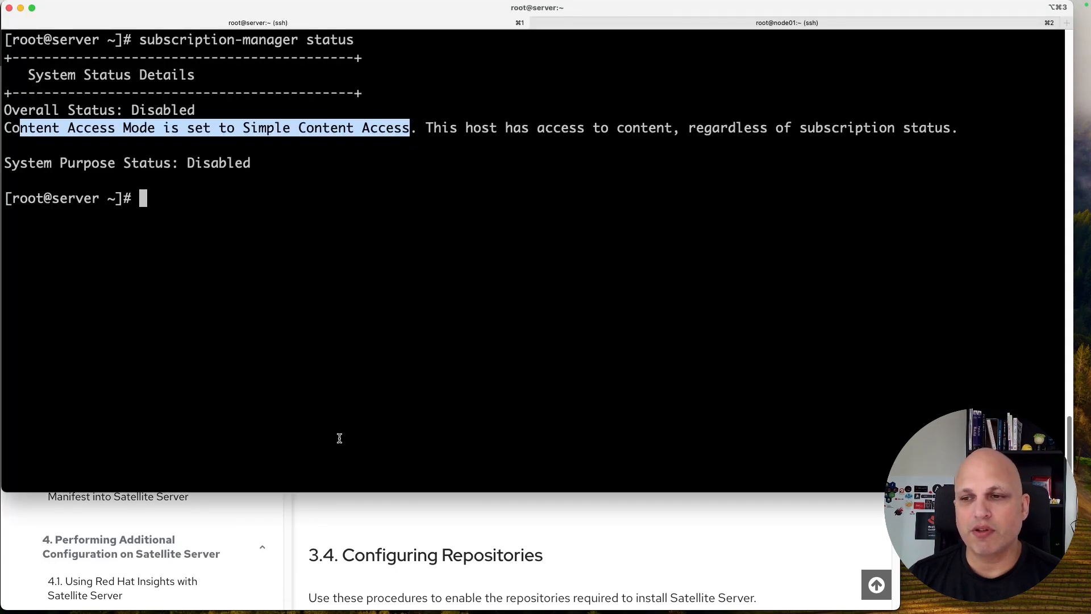
pyautogui.click(641, 518)
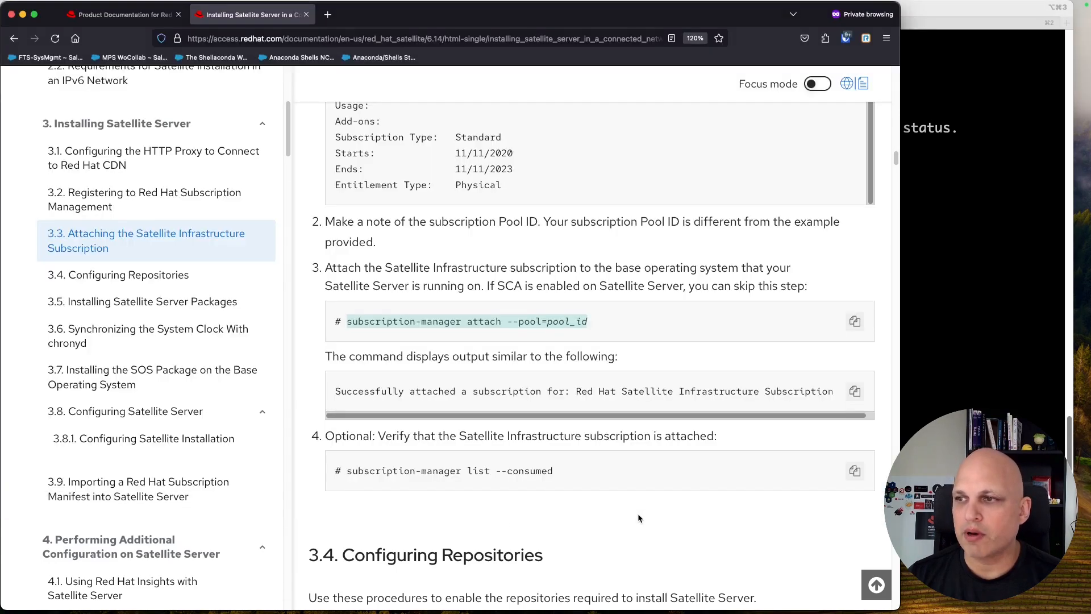
pyautogui.scroll(10, 541, 314)
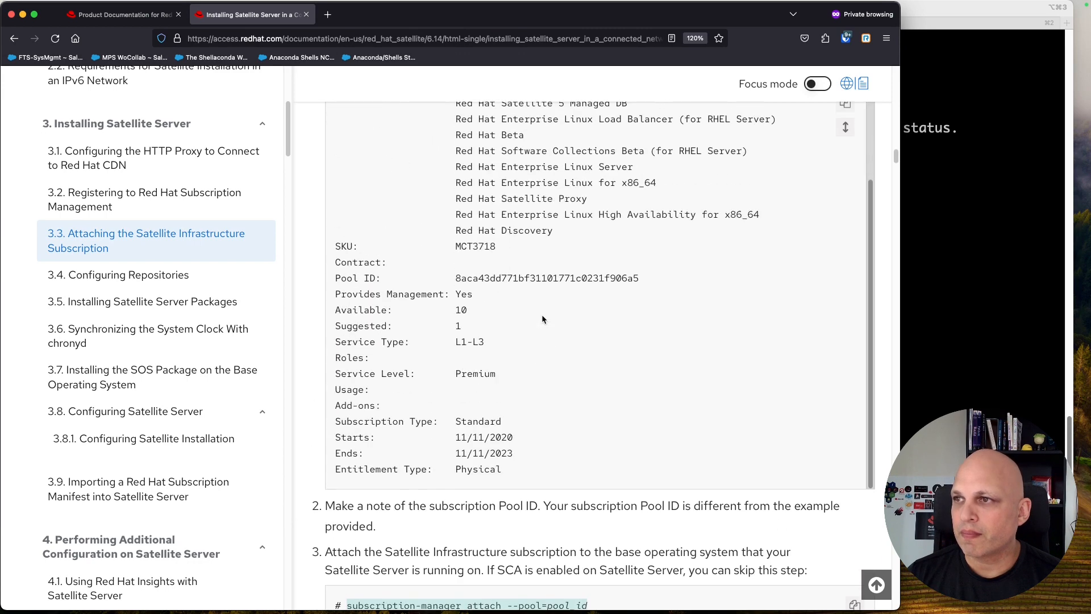
pyautogui.scroll(4, 542, 319)
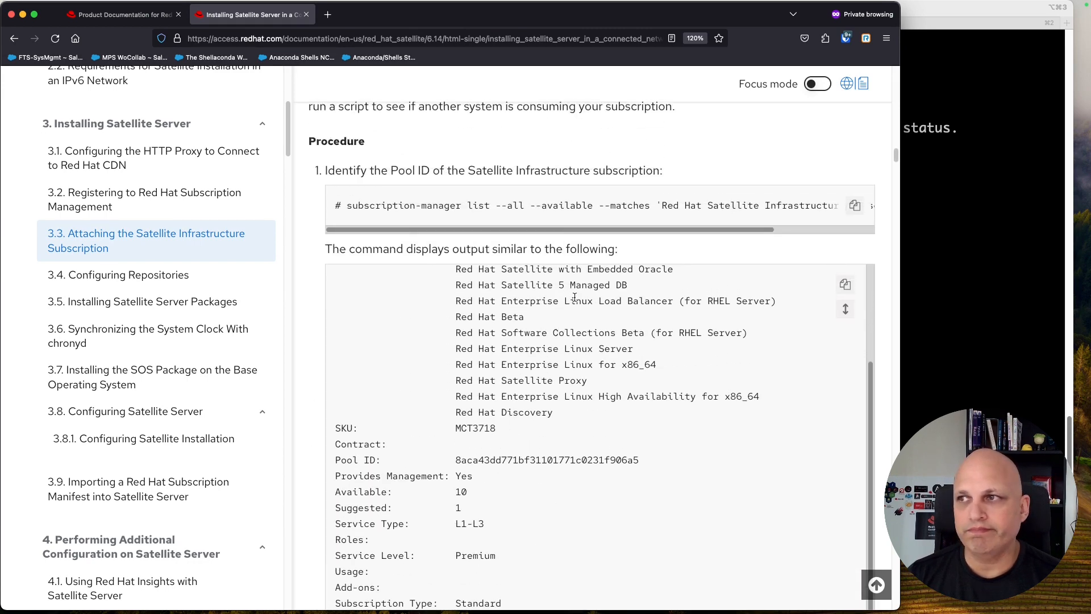
pyautogui.scroll(-9, 633, 251)
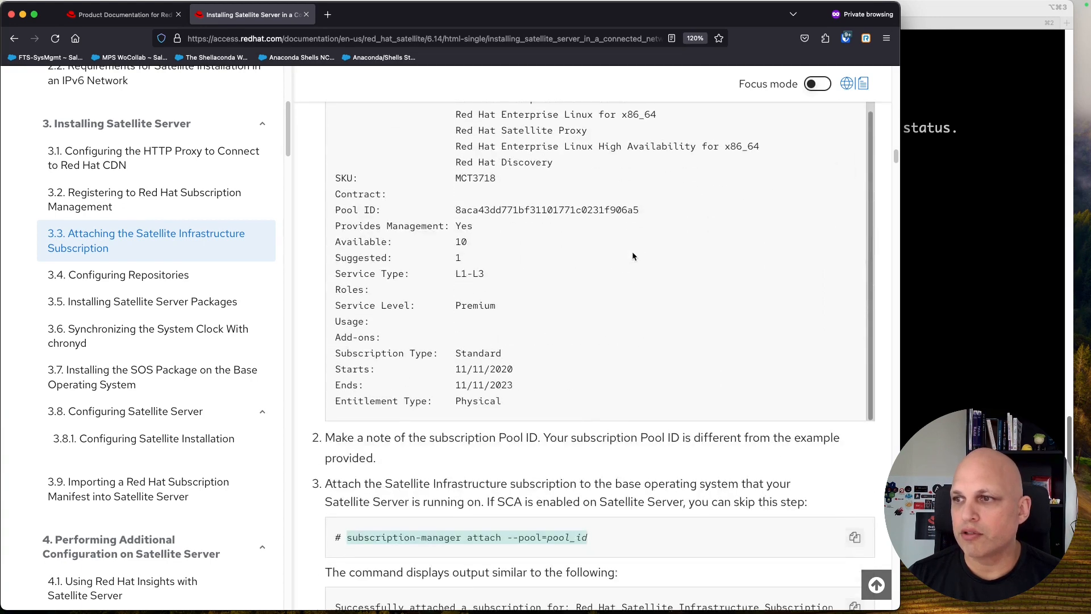
pyautogui.scroll(-8, 633, 256)
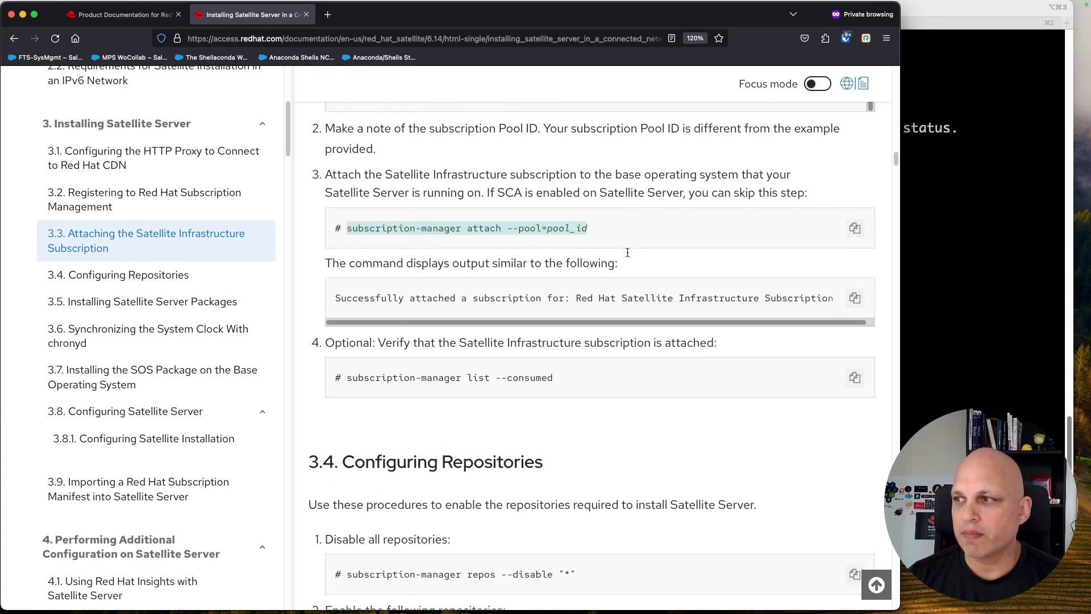
pyautogui.scroll(-1, 628, 256)
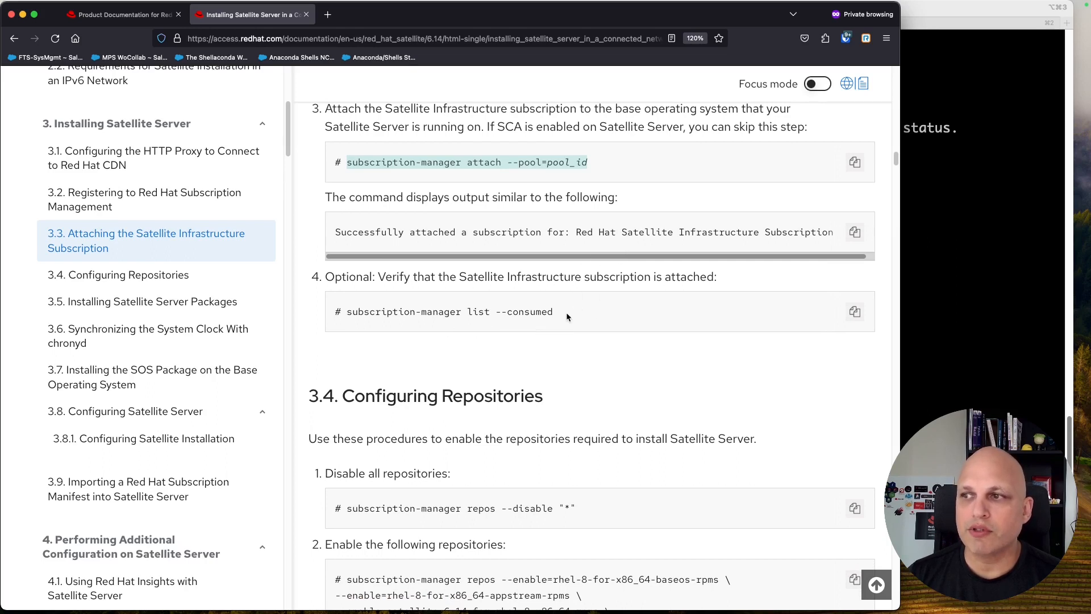
# Step: Copy 'subscription-manager list --consumed' from the guide and run it on the server
pyautogui.click(937, 180)
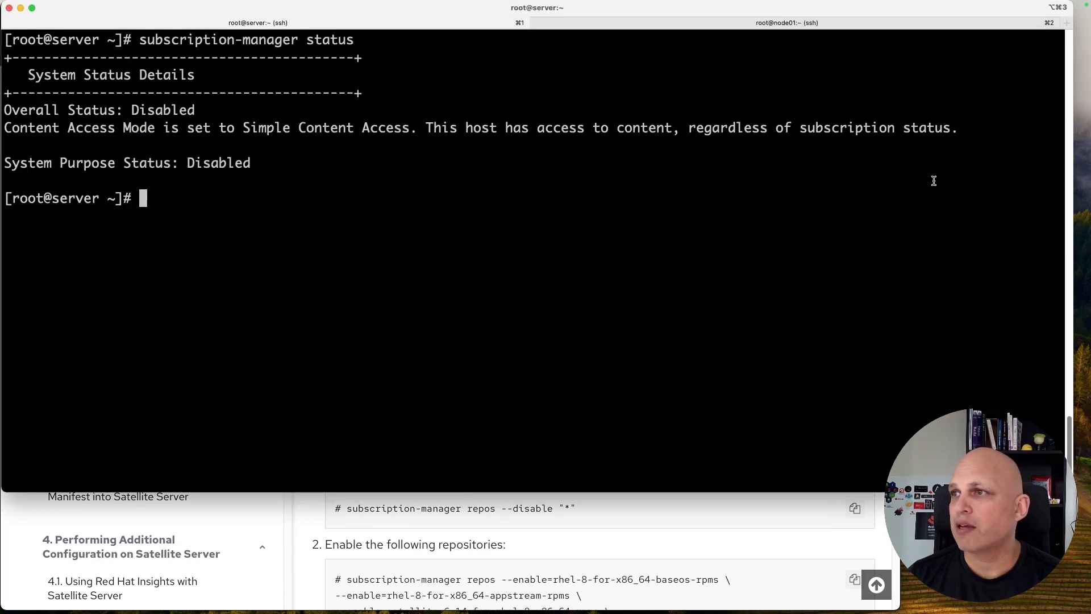
pyautogui.moveTo(434, 131); pyautogui.dragTo(954, 129)
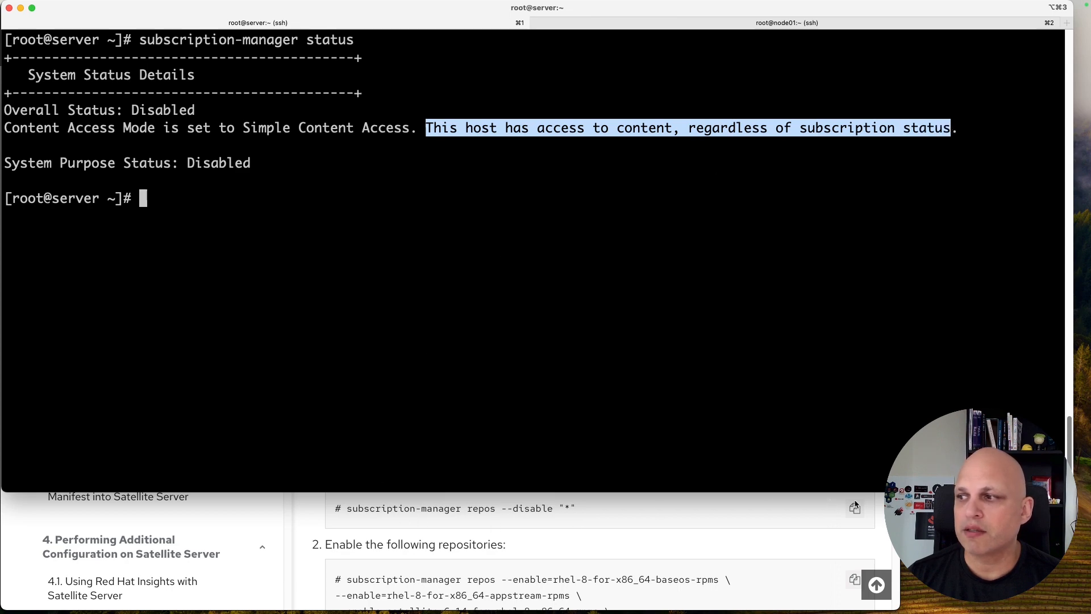
pyautogui.click(838, 518)
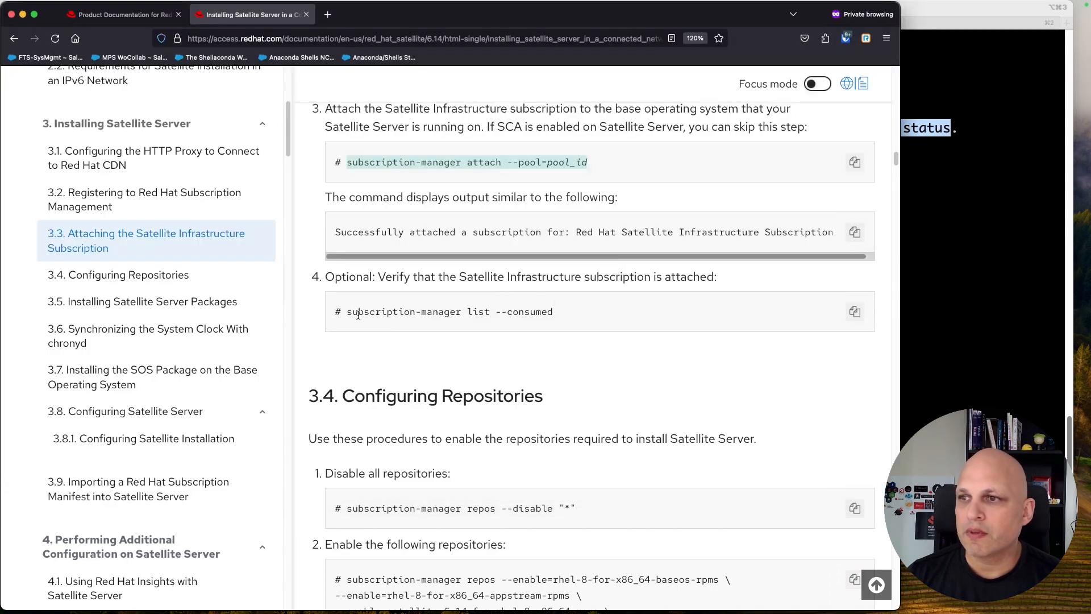
pyautogui.moveTo(346, 312); pyautogui.dragTo(632, 308)
pyautogui.press('super+c')
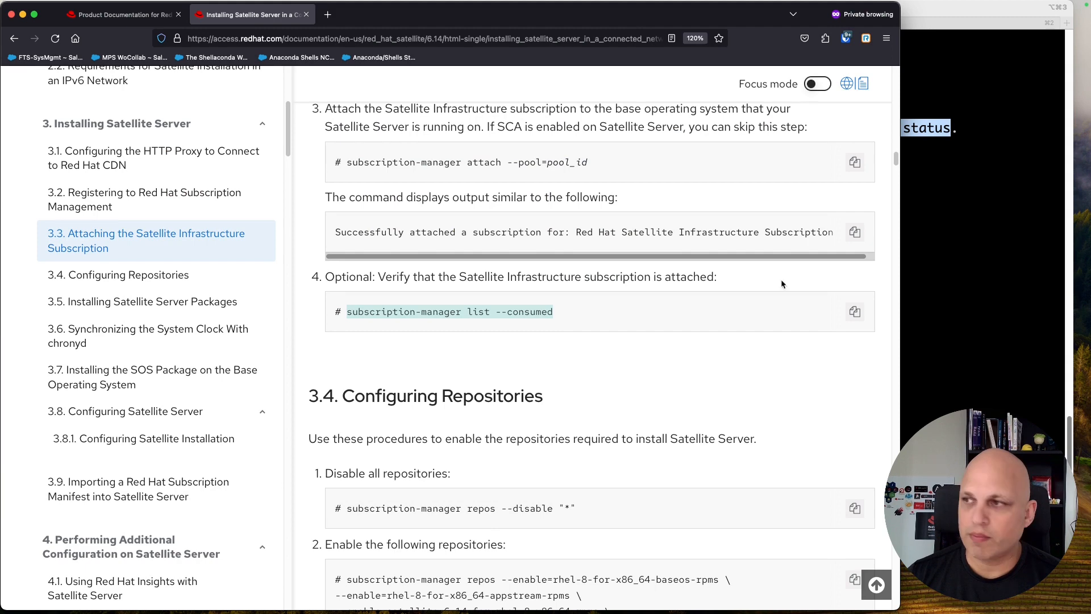
pyautogui.click(985, 193)
pyautogui.press('super+v')
pyautogui.press('Return')
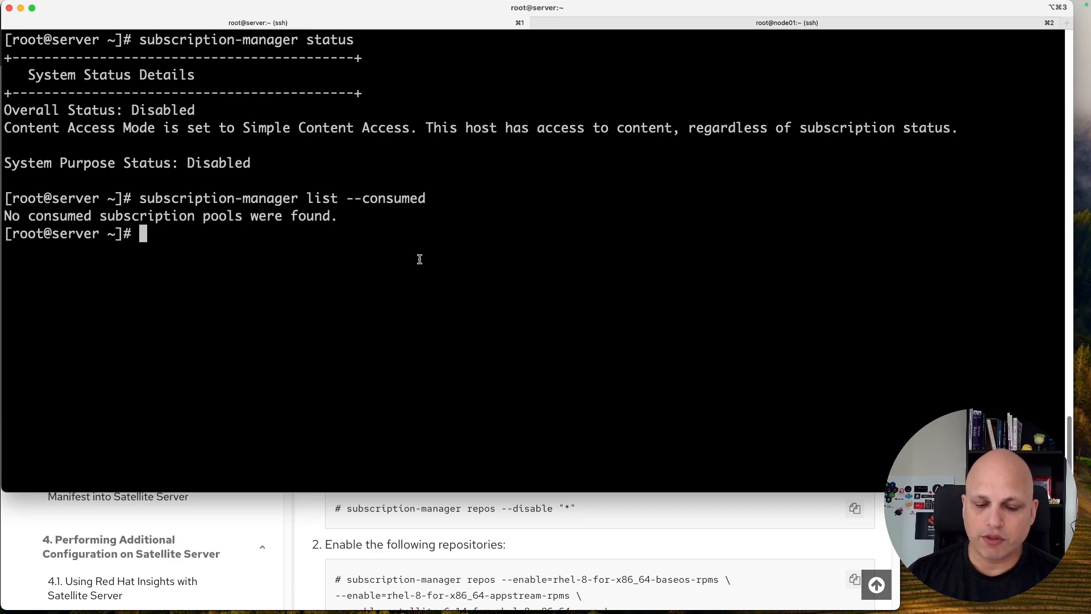
# Step: Run yum repolist -v and highlight the BaseOS and AppStream repository entries
pyautogui.write('yum repolist -v')
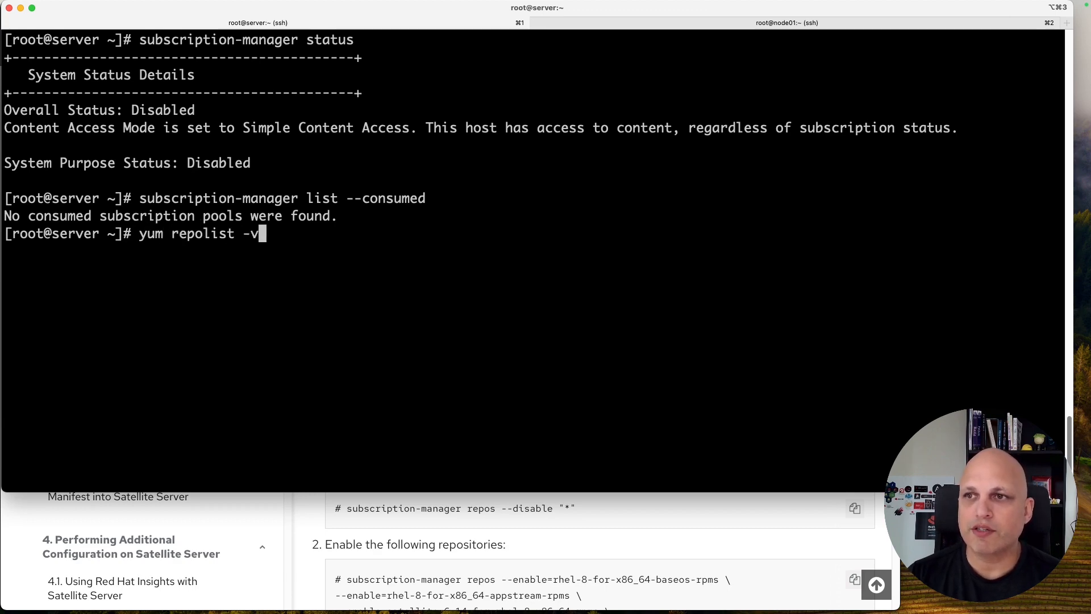
pyautogui.press('Return')
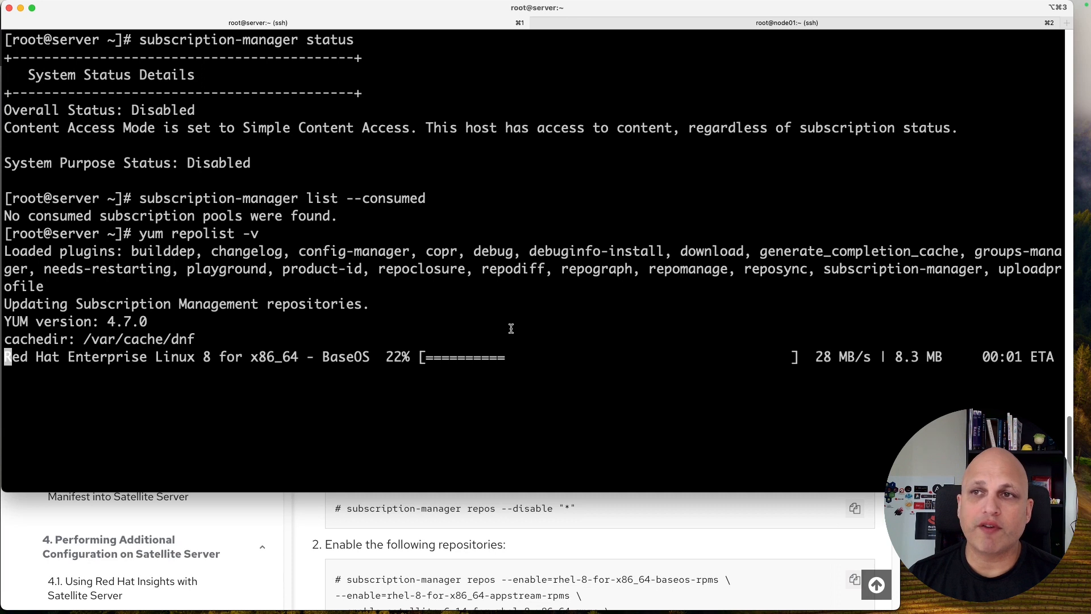
pyautogui.moveTo(106, 109); pyautogui.dragTo(251, 128)
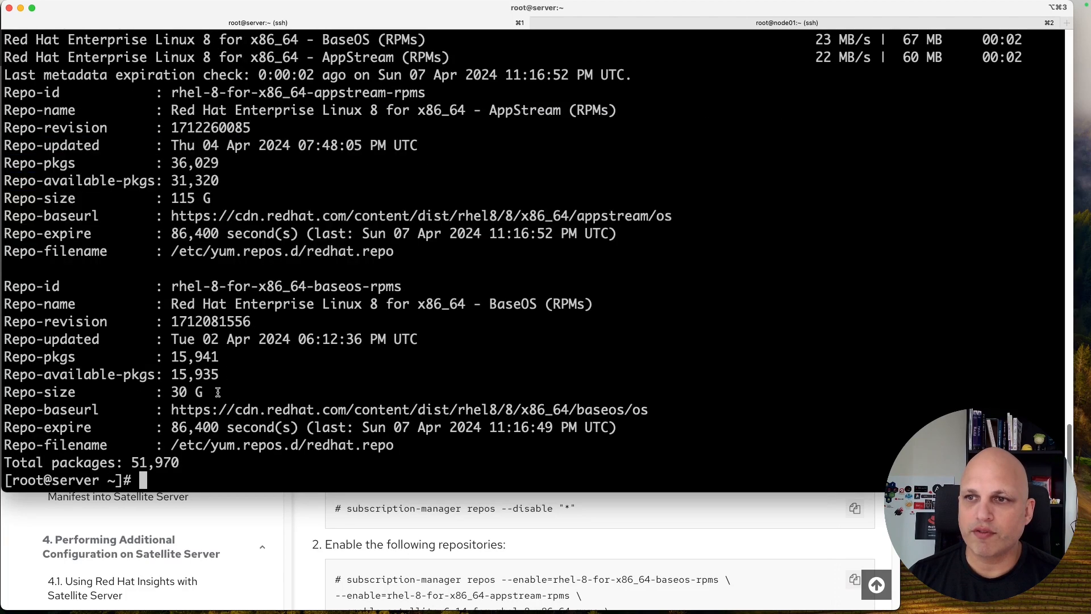
pyautogui.moveTo(231, 398); pyautogui.dragTo(155, 339)
pyautogui.moveTo(315, 286); pyautogui.dragTo(372, 286)
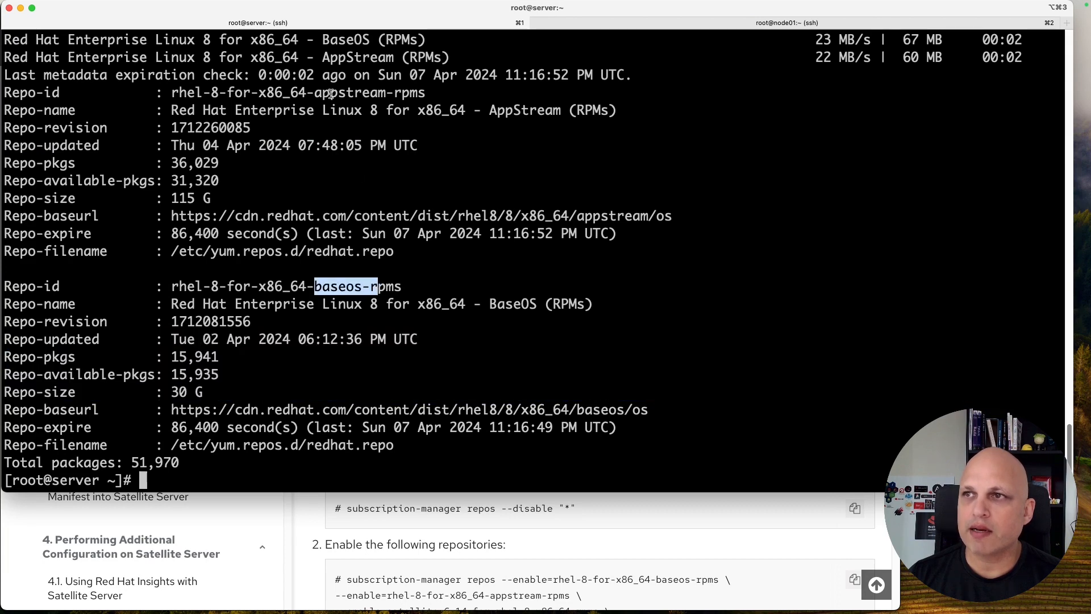
pyautogui.moveTo(322, 92); pyautogui.dragTo(395, 92)
pyautogui.click(378, 387)
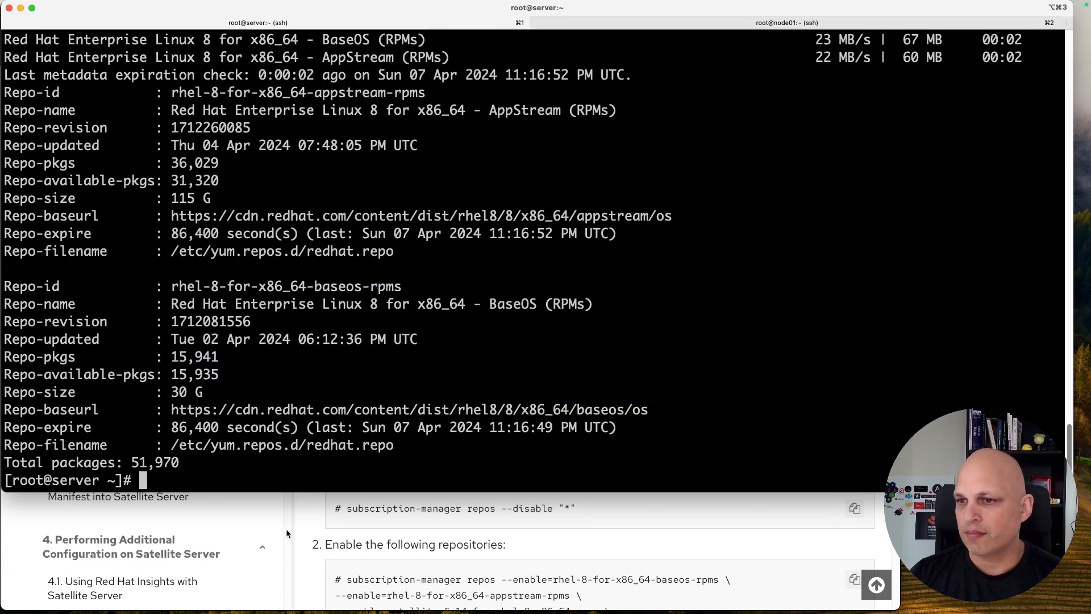
pyautogui.click(304, 517)
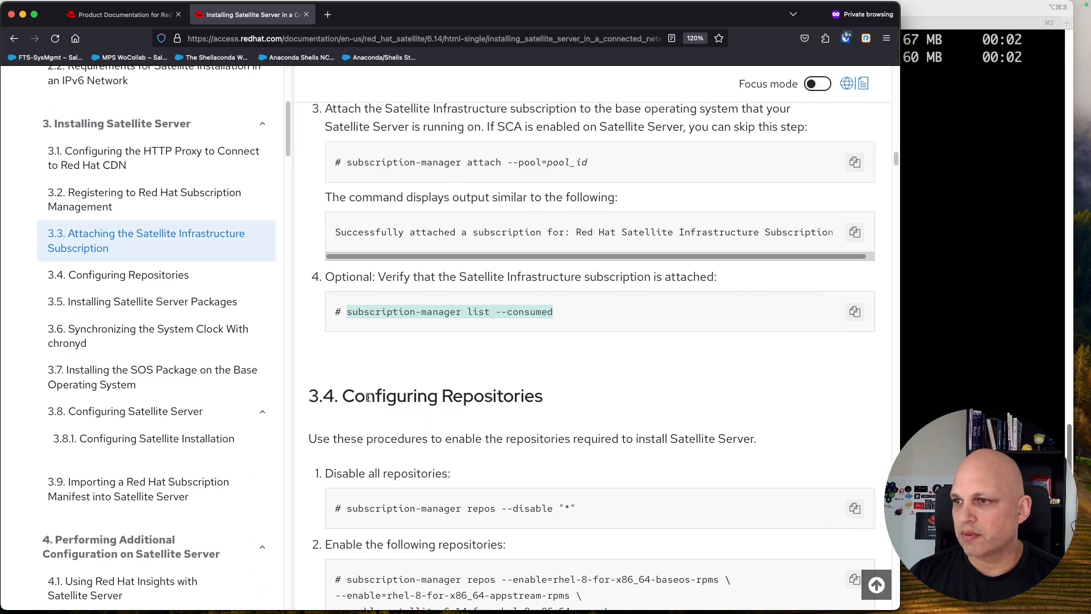
# Step: Copy 'subscription-manager repos --disable "*"' from section 3.4 and run it in a cleared terminal
pyautogui.scroll(-5, 368, 398)
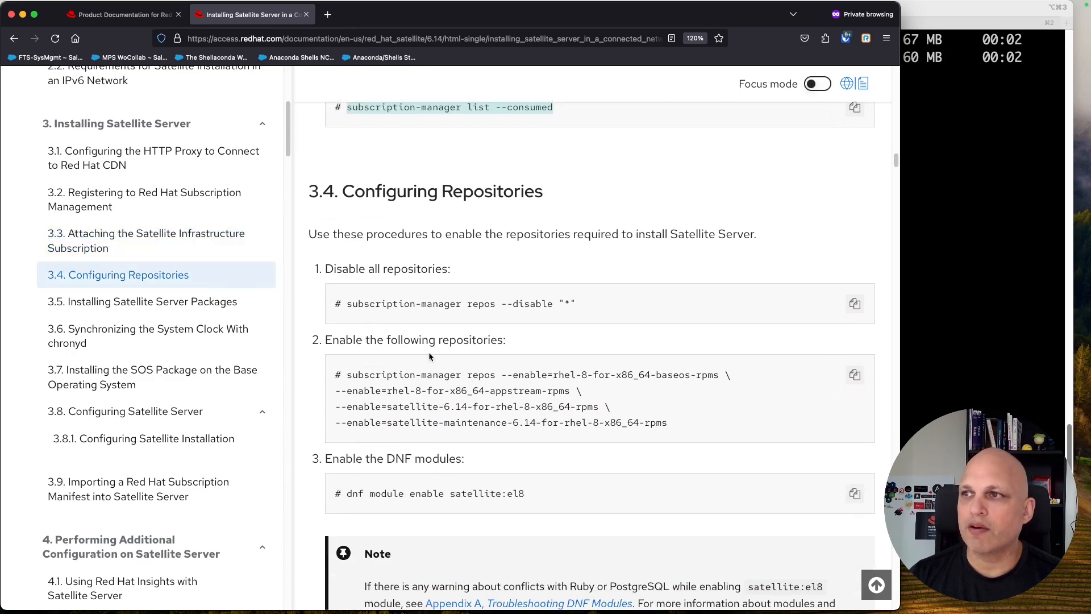
pyautogui.click(856, 305)
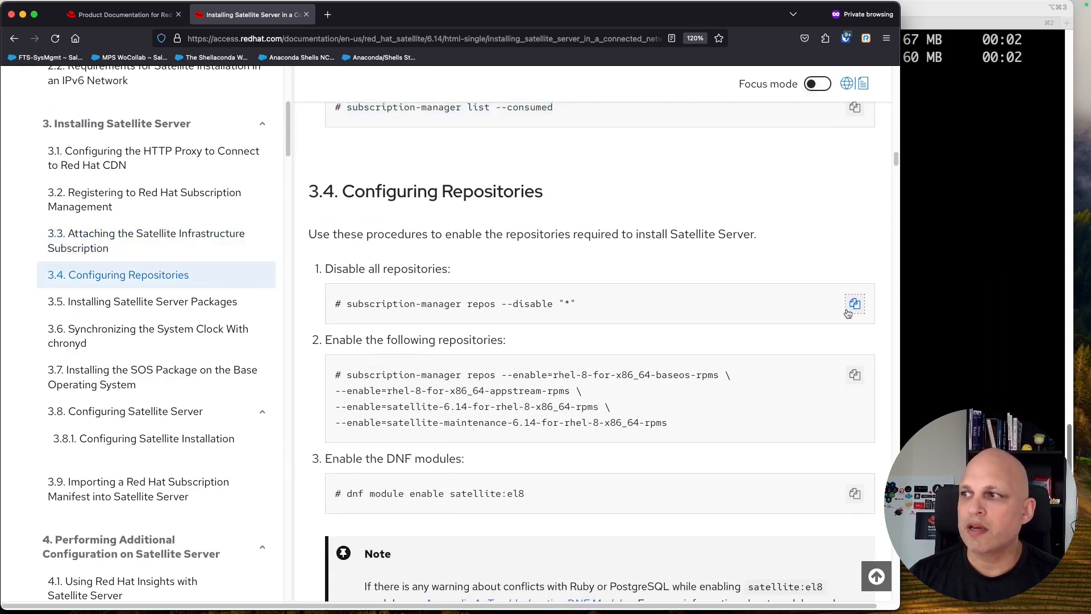
pyautogui.press('super+Tab')
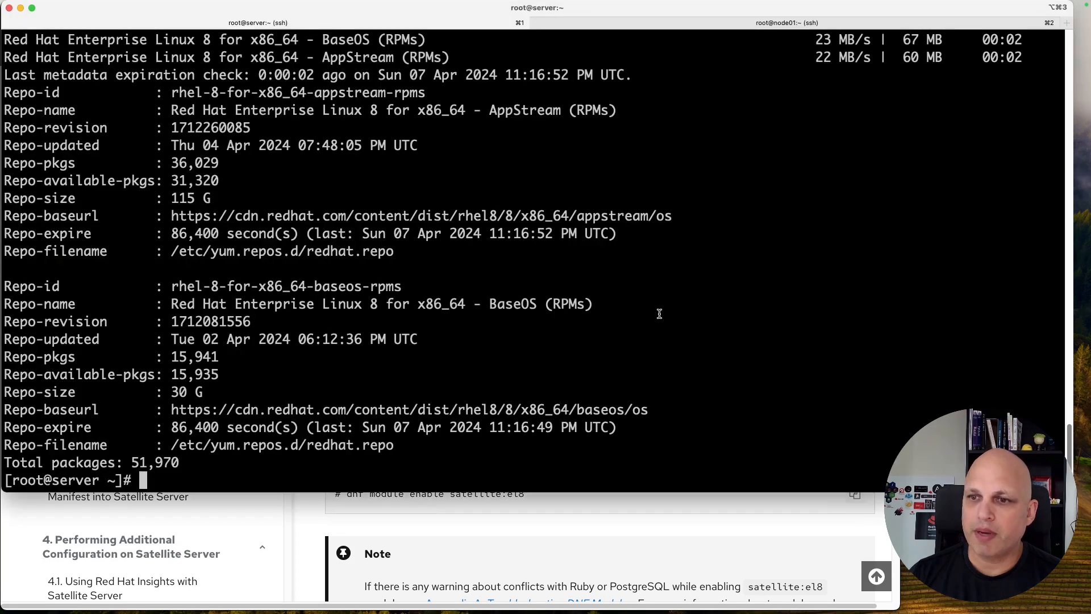
pyautogui.hotkey('ctrl', 'l')
pyautogui.press('super+v')
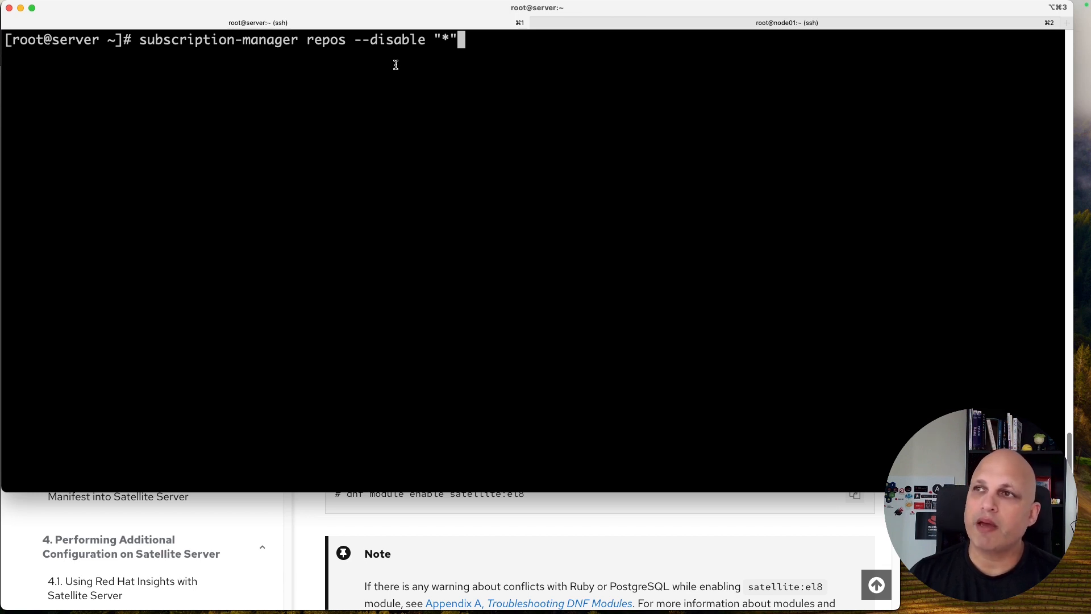
pyautogui.press('Return')
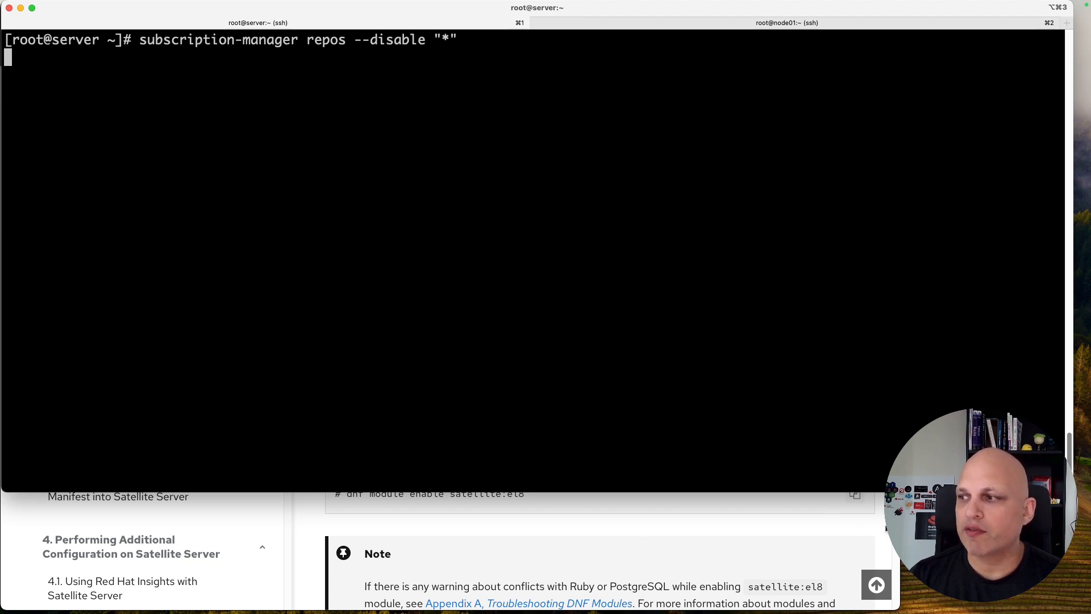
pyautogui.press('super+Tab')
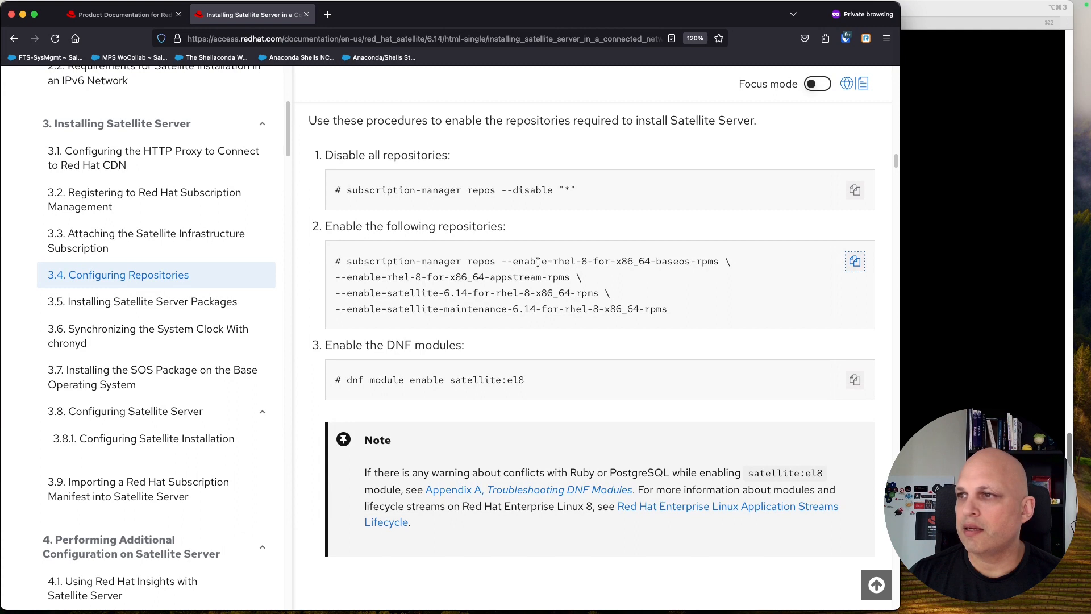
# Step: Highlight the BaseOS, AppStream, Satellite 6.14 and maintenance 6.14 repo names, then copy the enable command
pyautogui.moveTo(349, 262); pyautogui.dragTo(540, 274)
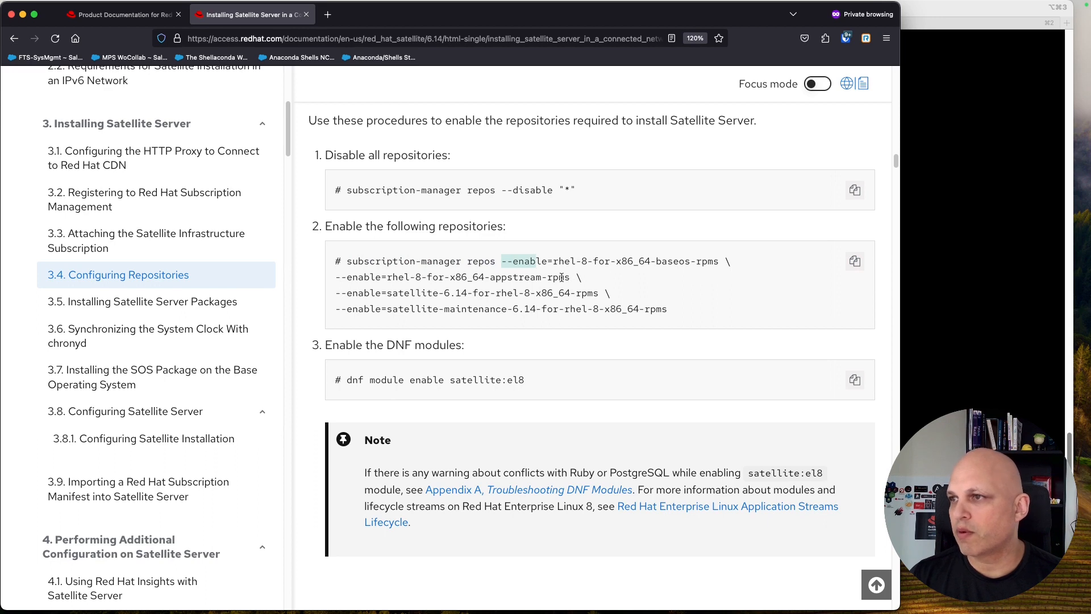
pyautogui.moveTo(553, 262); pyautogui.dragTo(699, 262)
pyautogui.moveTo(484, 277); pyautogui.dragTo(542, 288)
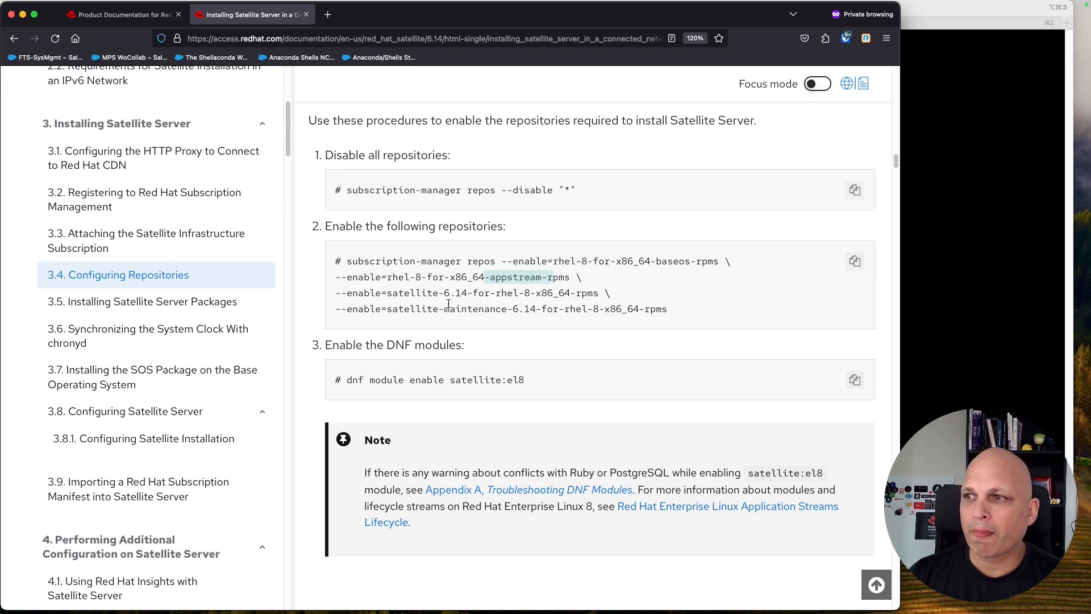
pyautogui.moveTo(427, 293); pyautogui.dragTo(529, 291)
pyautogui.moveTo(409, 308); pyautogui.dragTo(595, 307)
pyautogui.click(855, 261)
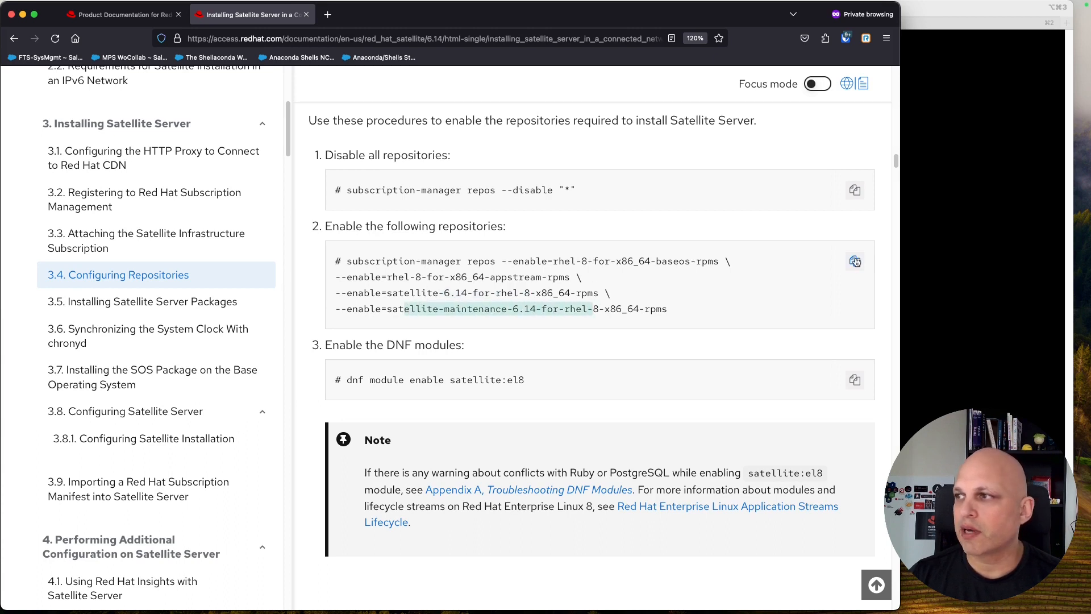
pyautogui.click(948, 12)
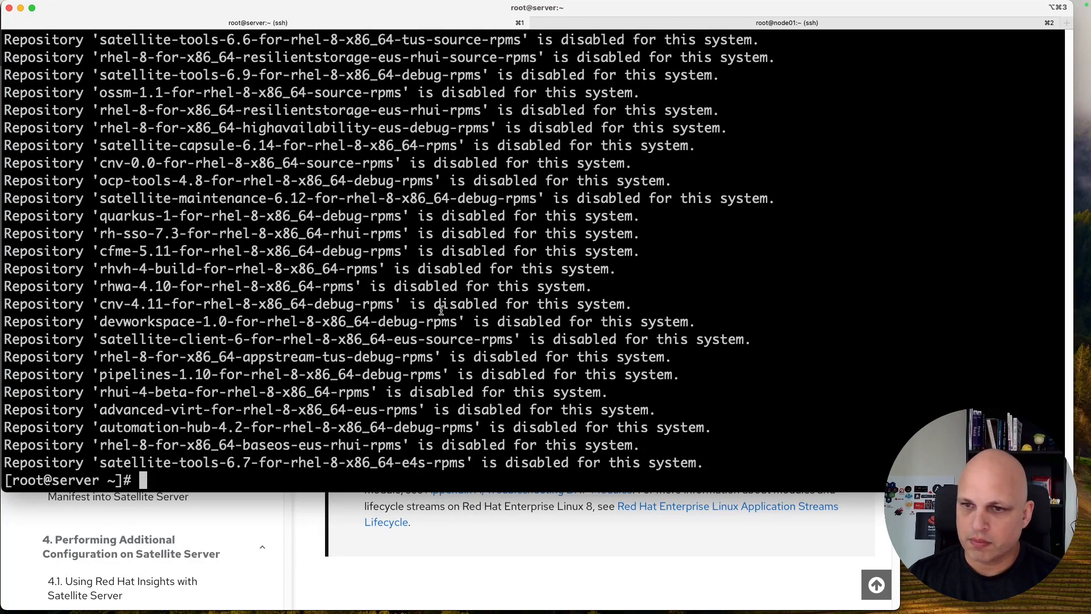
# Step: Enable the BaseOS, AppStream, Satellite 6.14 and Satellite Maintenance 6.14 repositories with subscription-manager
pyautogui.press('Return')
pyautogui.press('Return')
pyautogui.press('Return')
pyautogui.press('Return')
pyautogui.press('Return')
pyautogui.press('Return')
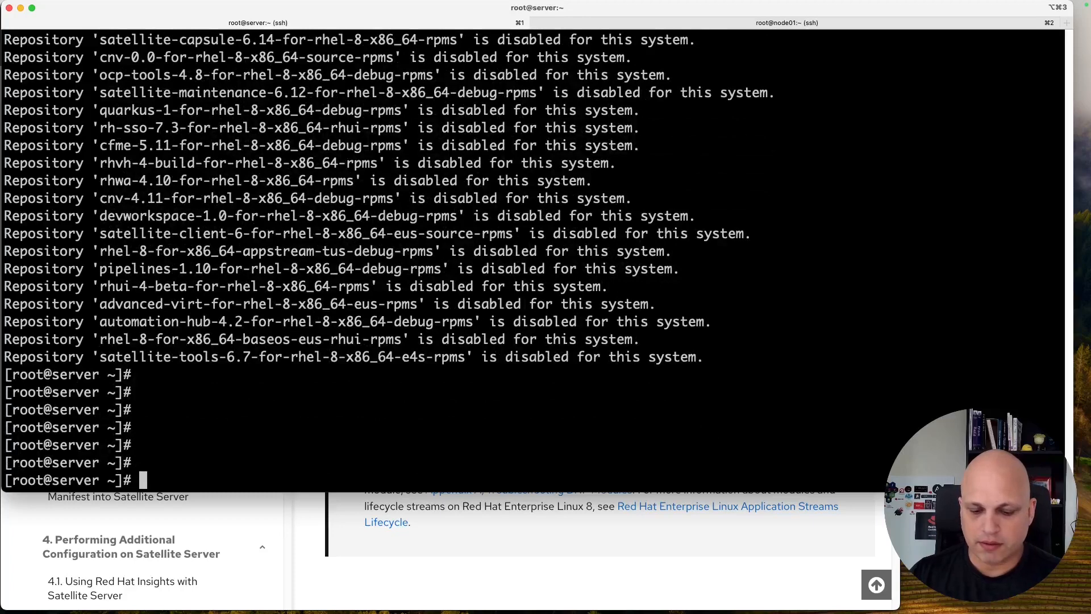
pyautogui.press('super+v')
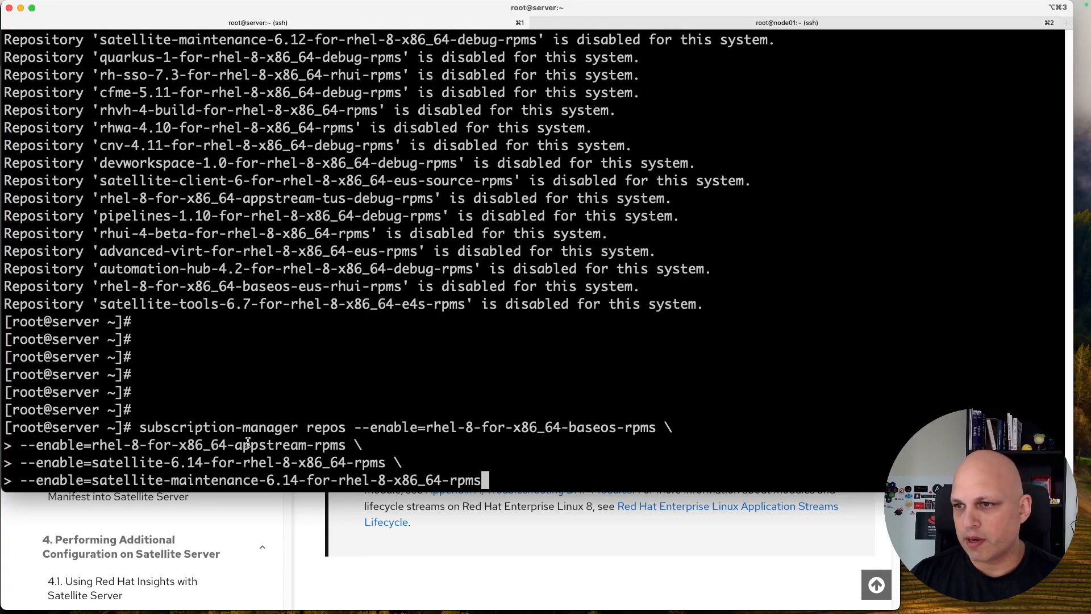
pyautogui.press('Return')
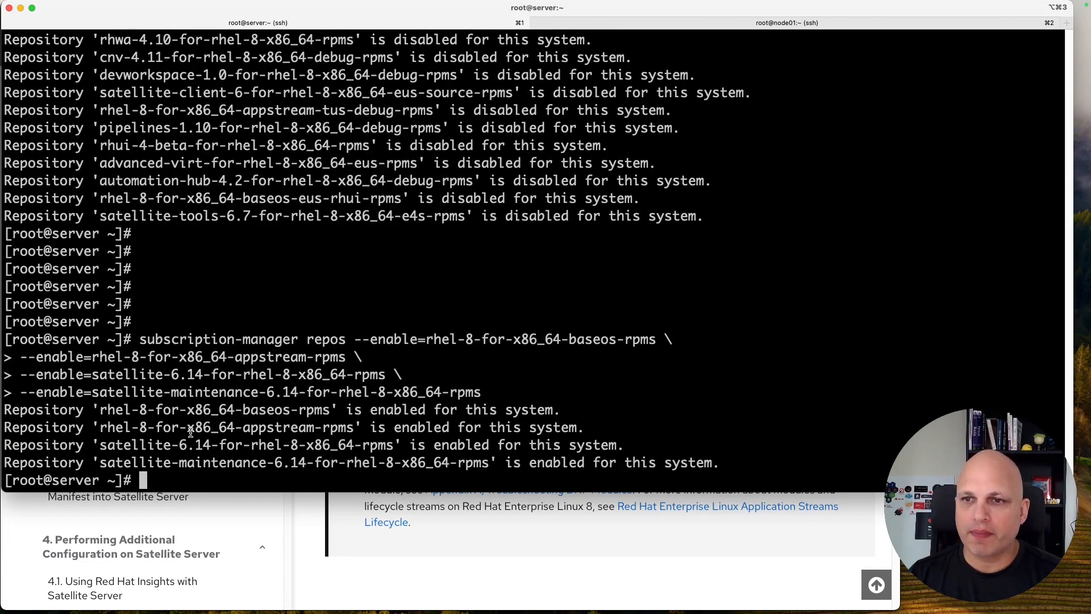
# Step: Confirm all four repositories report enabled, clear the screen, and start a yum repolist check
pyautogui.moveTo(105, 411); pyautogui.dragTo(304, 410)
pyautogui.moveTo(235, 427); pyautogui.dragTo(322, 427)
pyautogui.moveTo(180, 445); pyautogui.dragTo(300, 445)
pyautogui.moveTo(159, 463); pyautogui.dragTo(319, 462)
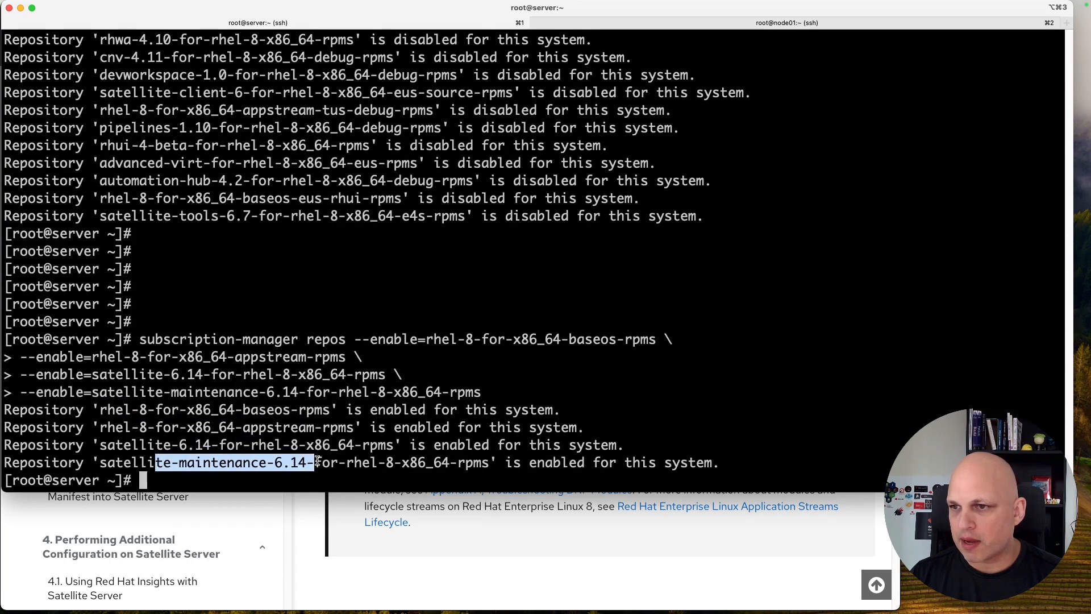
pyautogui.doubleClick(534, 462)
pyautogui.moveTo(608, 462); pyautogui.dragTo(668, 464)
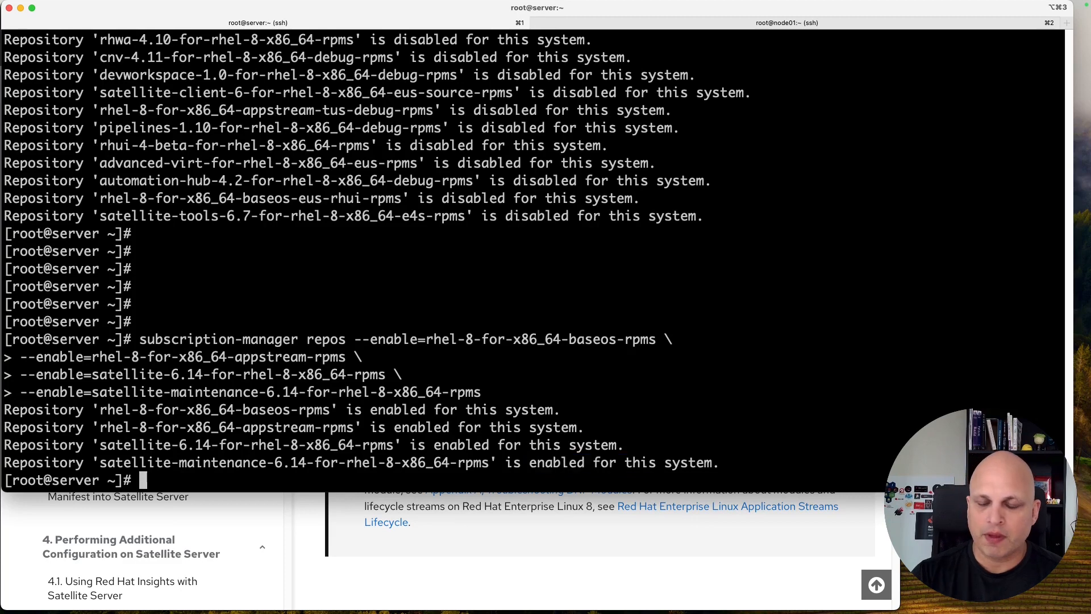
pyautogui.write('yum')
pyautogui.hotkey('ctrl', 'l')
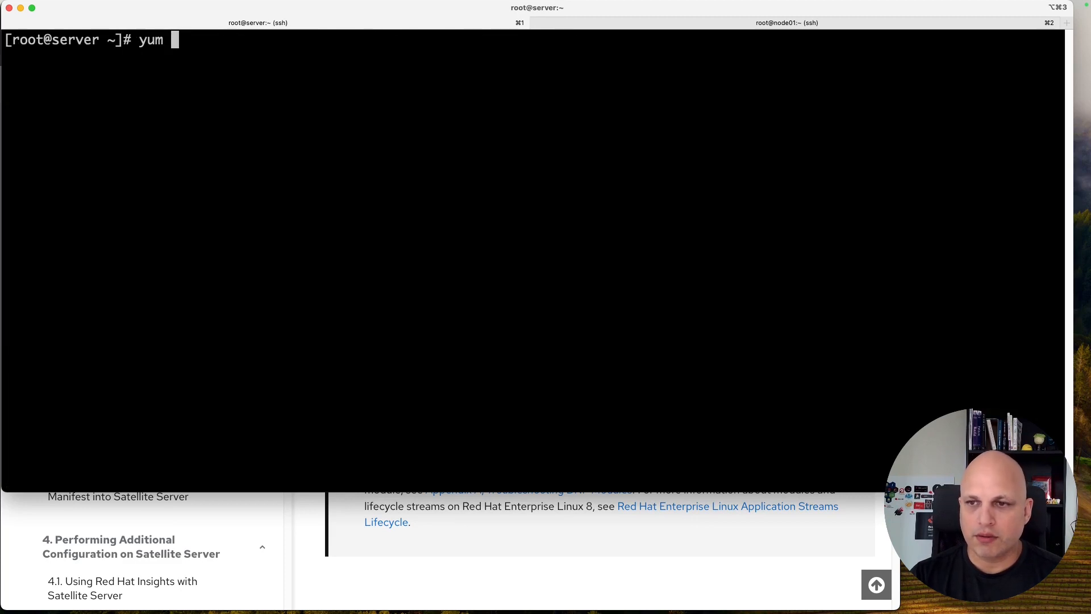
# Step: Run 'yum repolist -v' and check the Satellite repository ids, package counts and sizes
pyautogui.write('repolist -v')
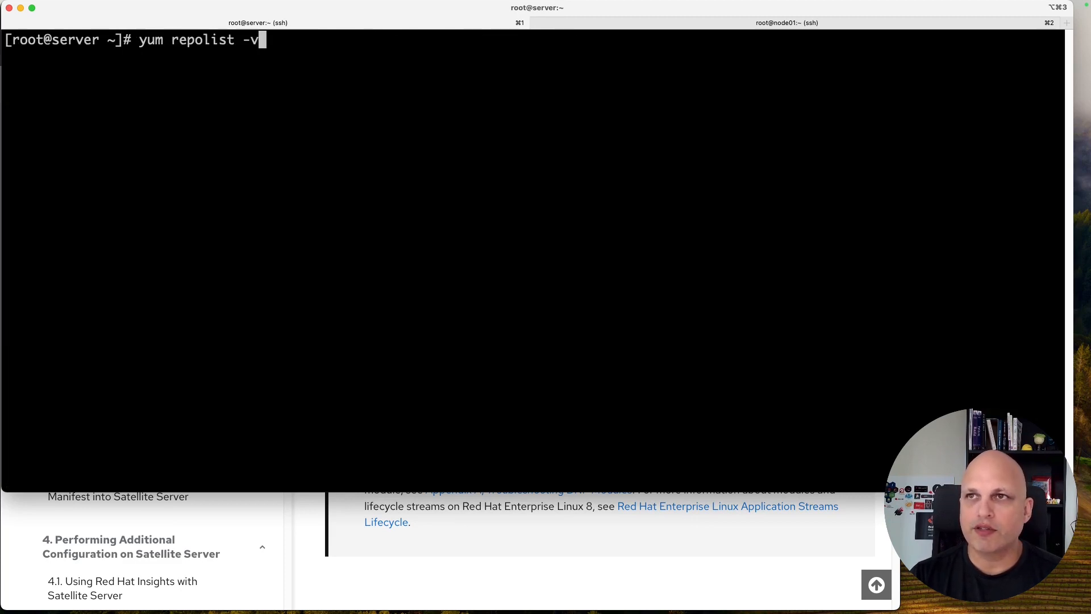
pyautogui.press('Return')
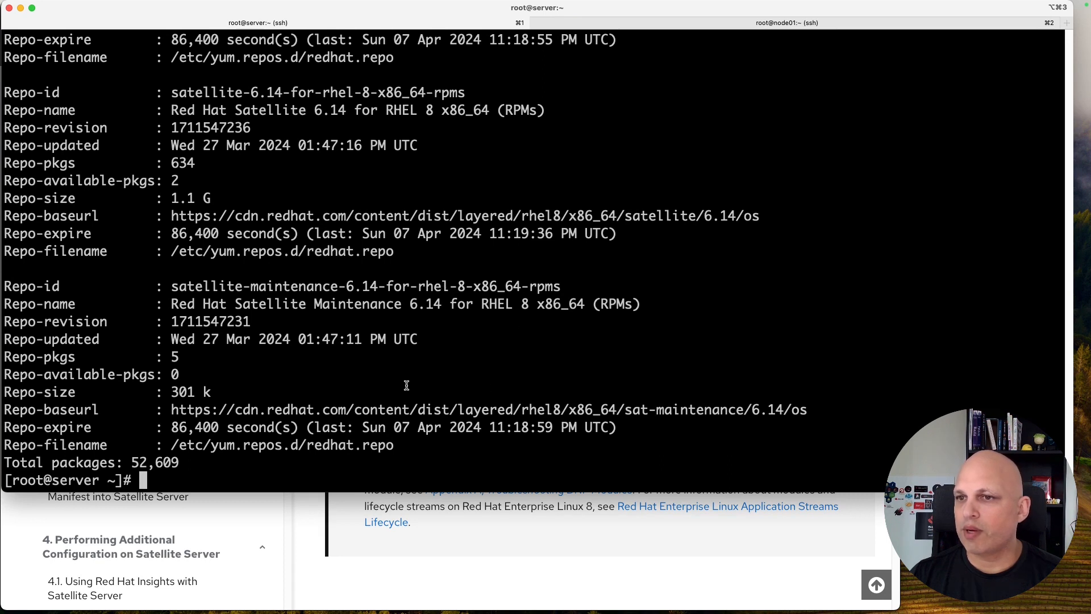
pyautogui.moveTo(283, 287); pyautogui.dragTo(361, 282)
pyautogui.moveTo(220, 93); pyautogui.dragTo(299, 93)
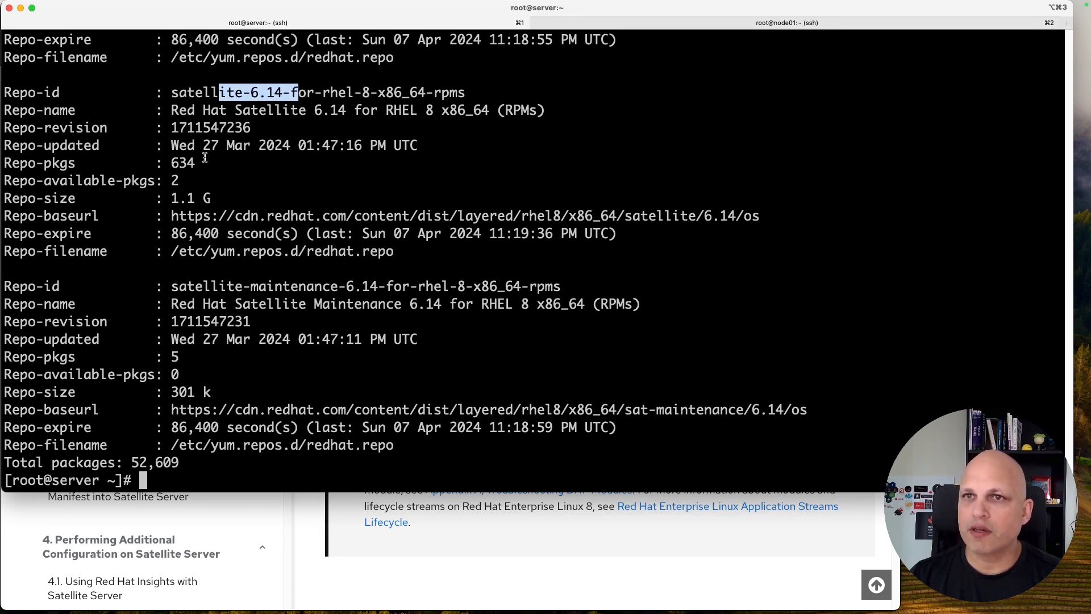
pyautogui.moveTo(207, 163); pyautogui.dragTo(138, 163)
pyautogui.moveTo(212, 197); pyautogui.dragTo(138, 198)
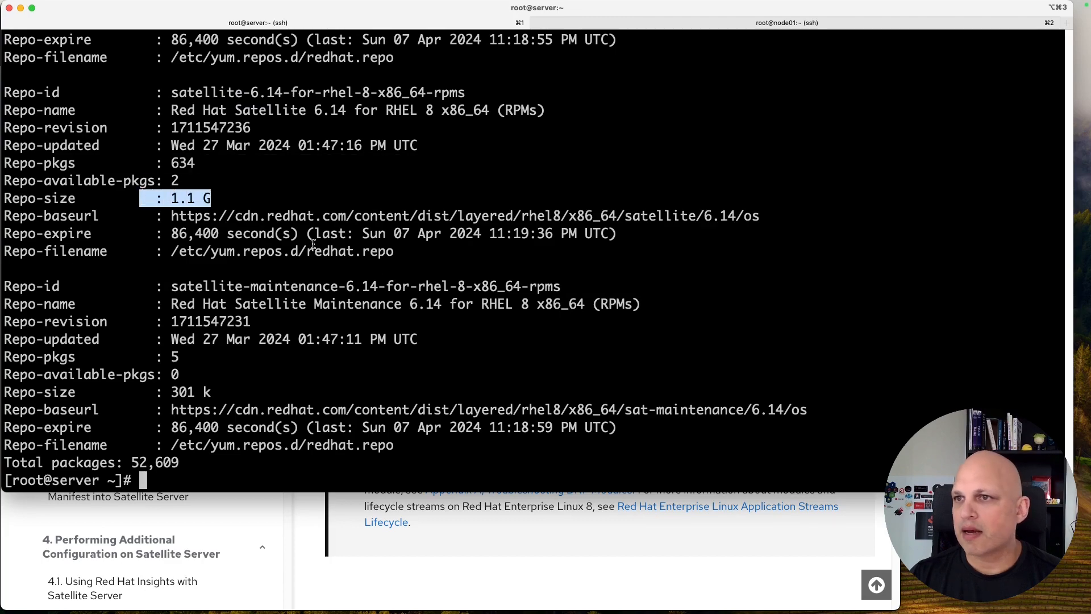
# Step: Review the listing totalling 52,609 packages, then return the guide to the DNF modules step
pyautogui.scroll(10, 314, 251)
pyautogui.scroll(-10, 316, 218)
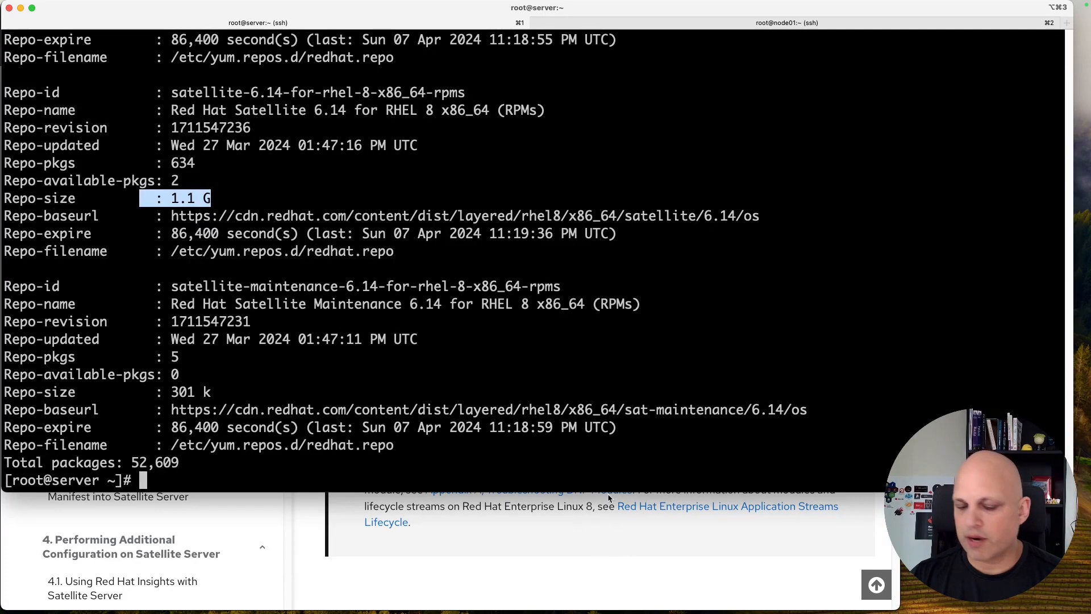
pyautogui.click(609, 498)
pyautogui.scroll(-3, 458, 294)
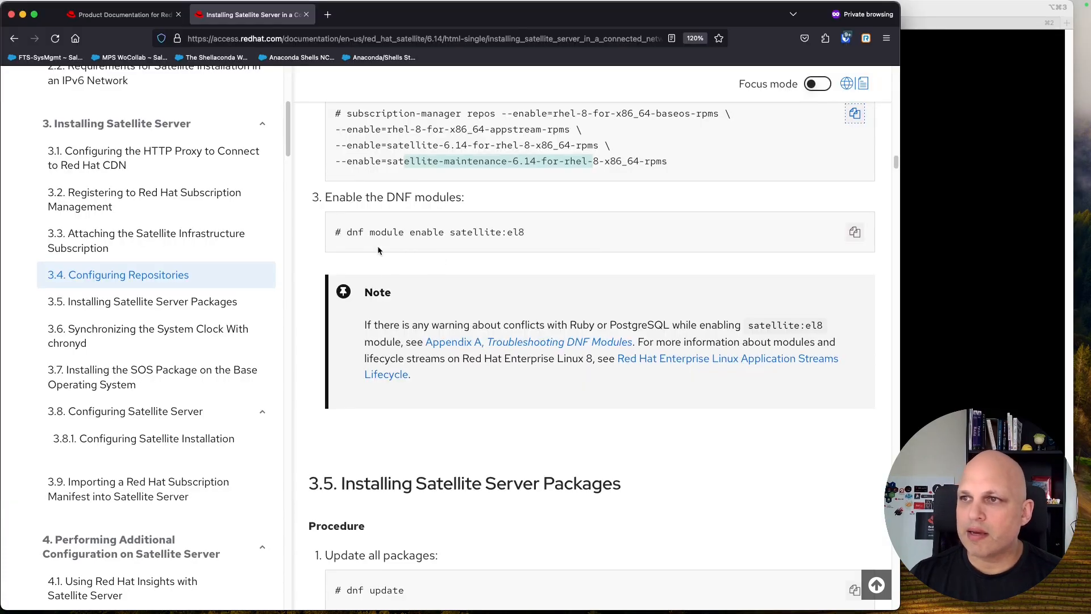
# Step: Run 'dnf module enable satellite:el8' from the docs and confirm with y until Complete
pyautogui.moveTo(348, 232); pyautogui.dragTo(544, 240)
pyautogui.press('super+c')
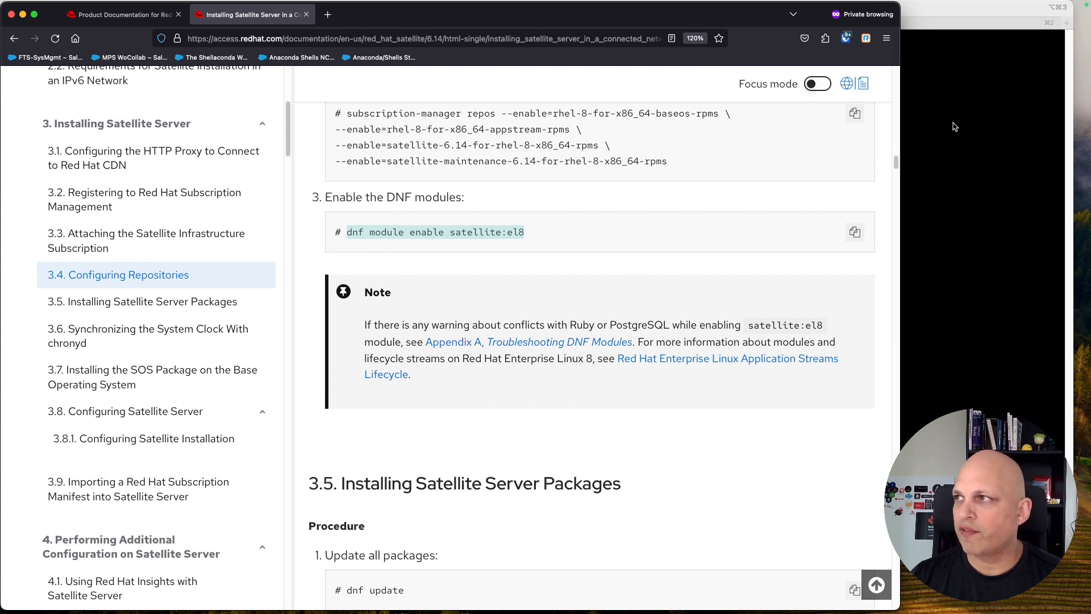
pyautogui.click(959, 7)
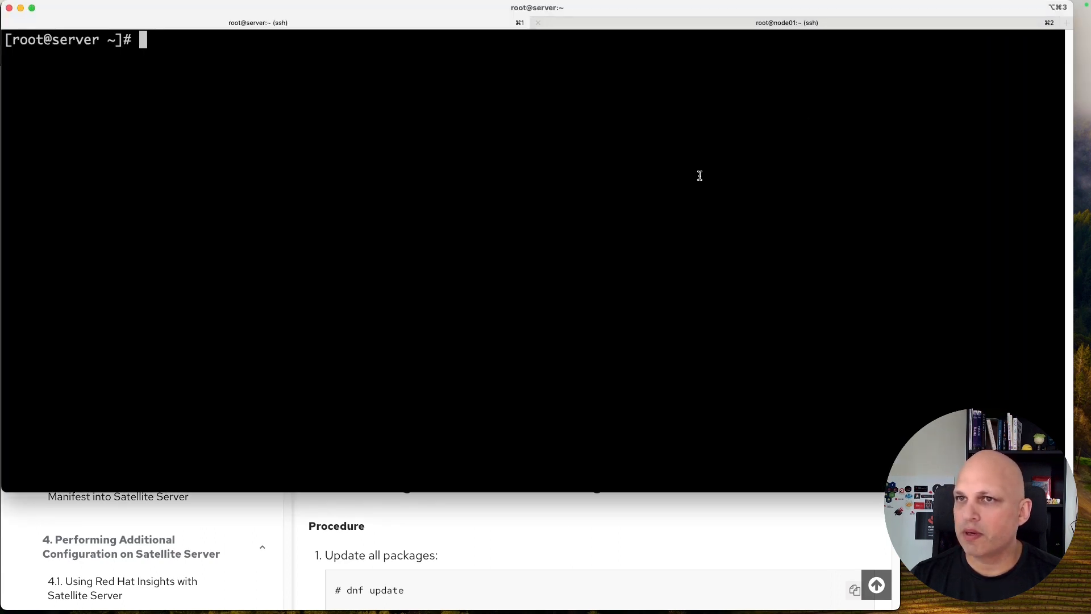
pyautogui.press('super+v')
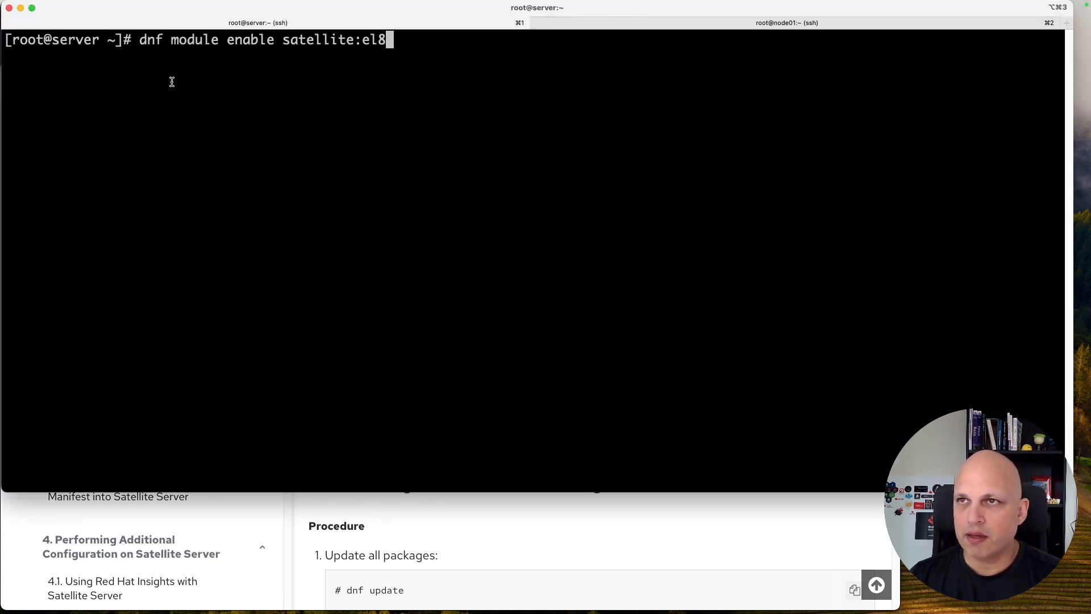
pyautogui.press('Return')
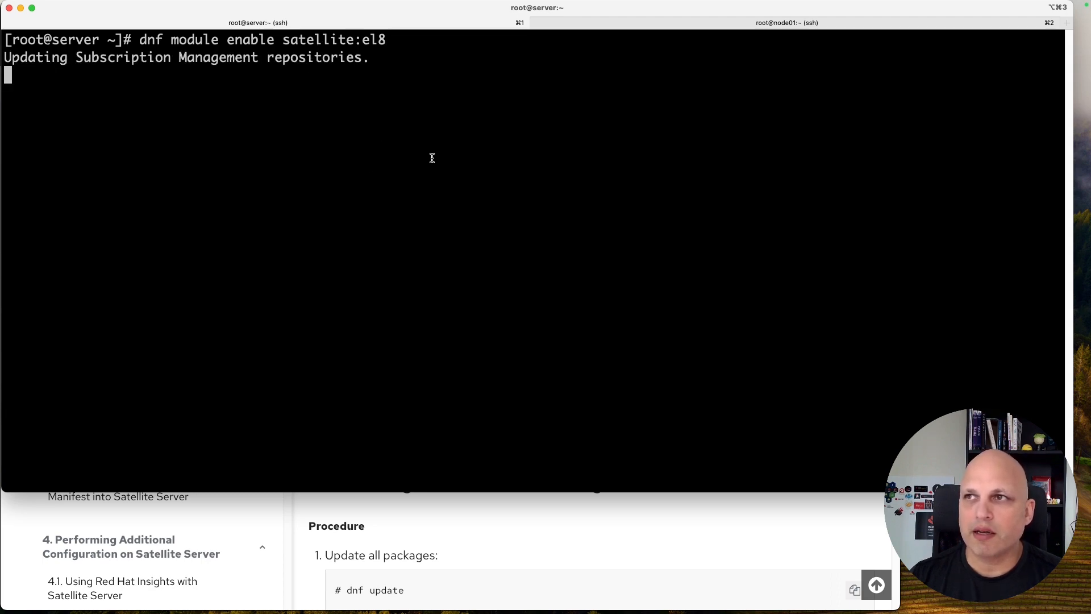
pyautogui.click(653, 538)
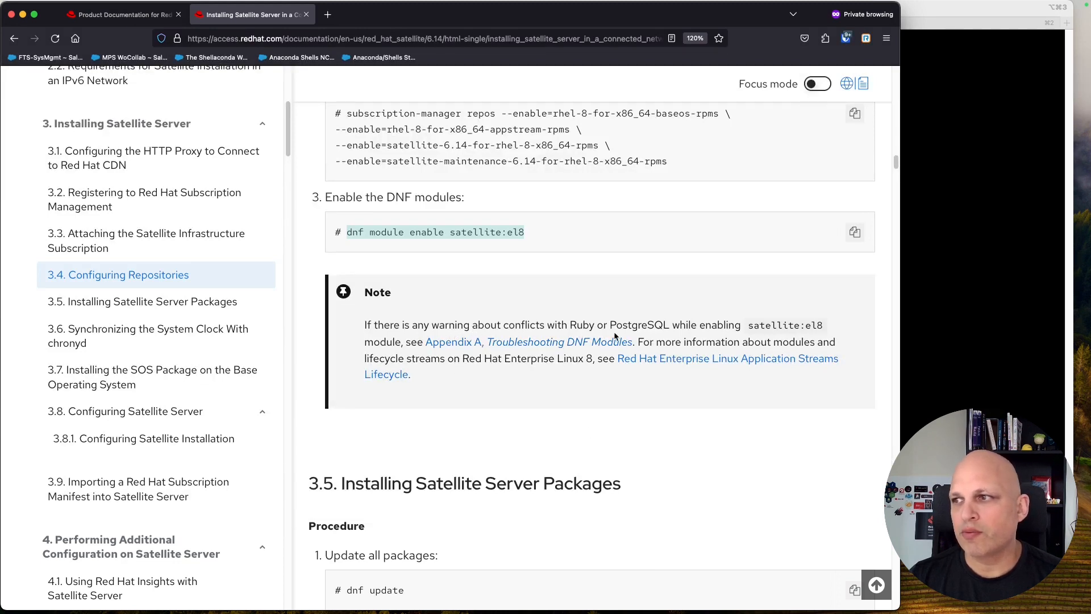
pyautogui.click(943, 17)
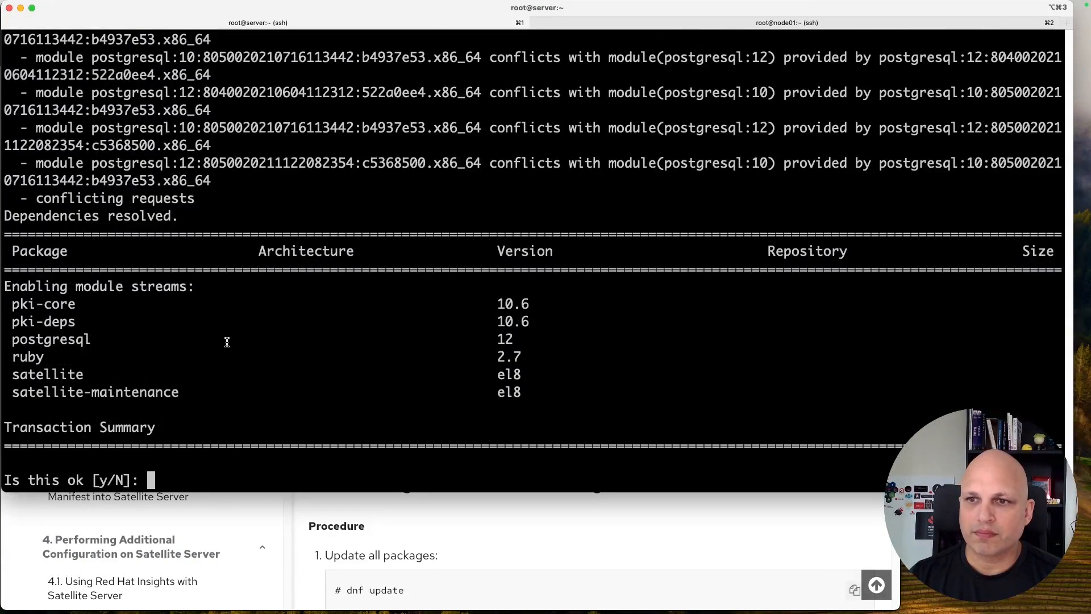
pyautogui.write('y')
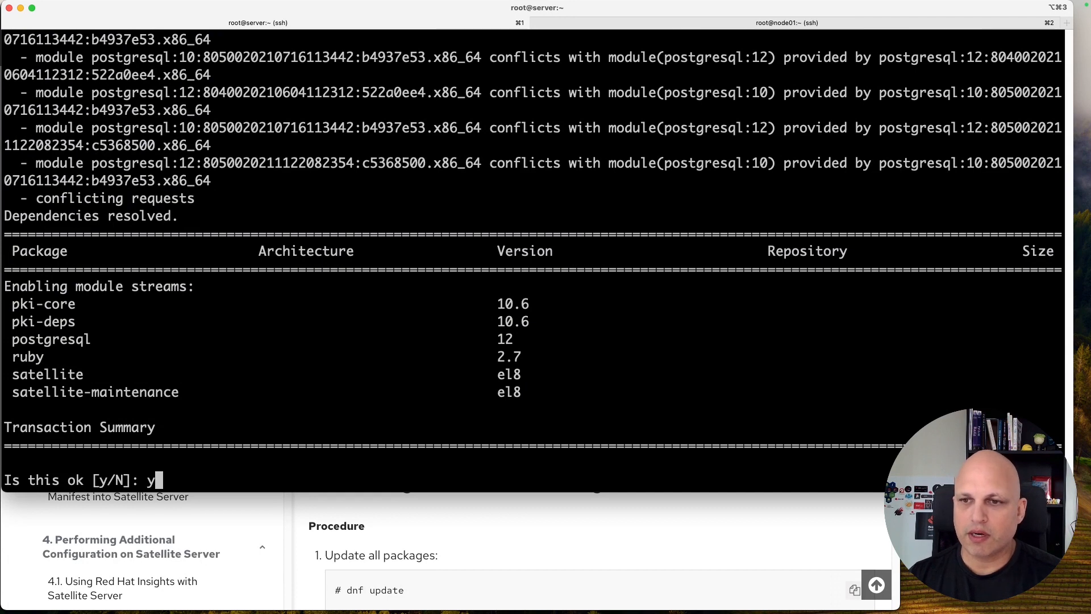
pyautogui.press('Return')
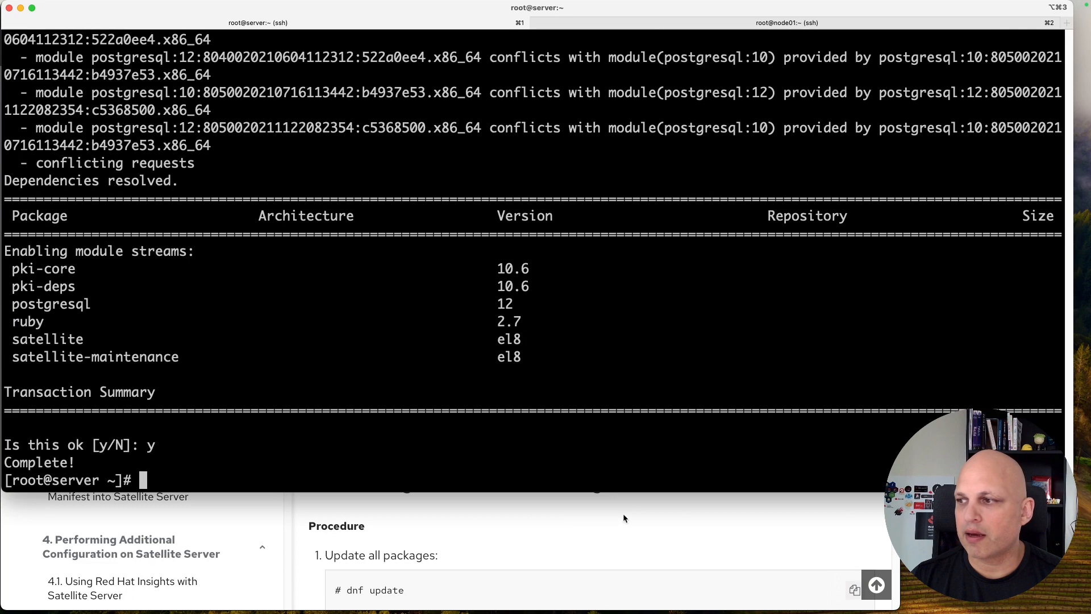
pyautogui.click(702, 517)
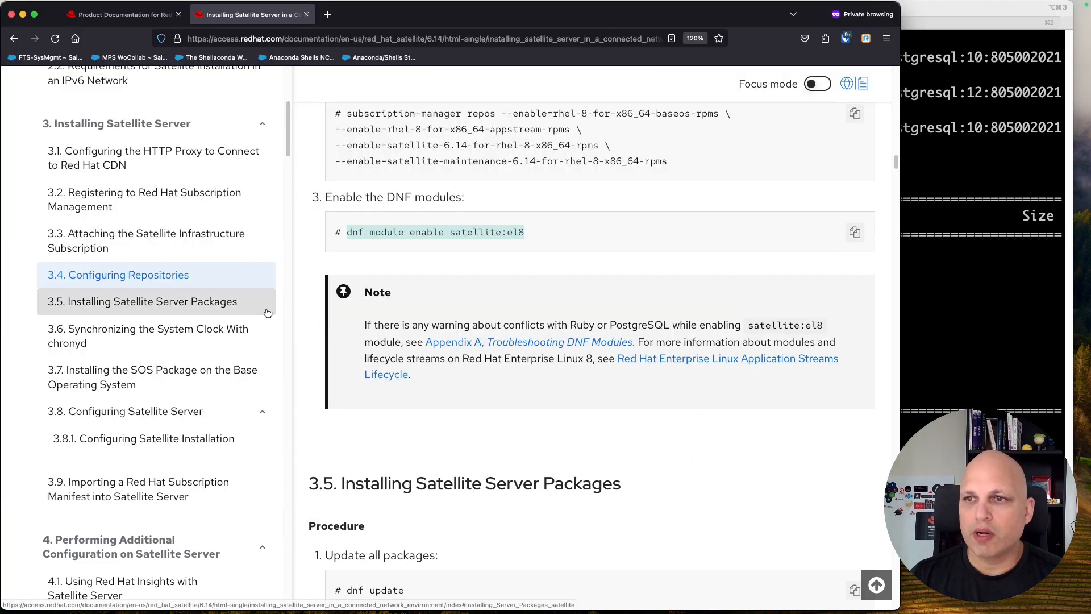
# Step: Copy 'dnf update' from section 3.5 and run it on the server
pyautogui.click(226, 309)
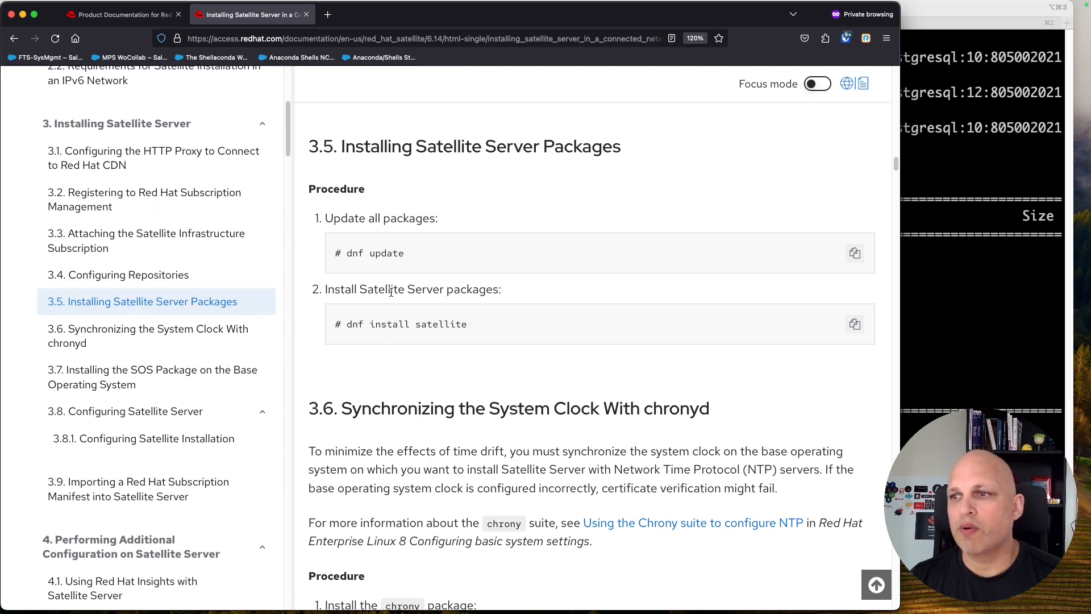
pyautogui.click(855, 254)
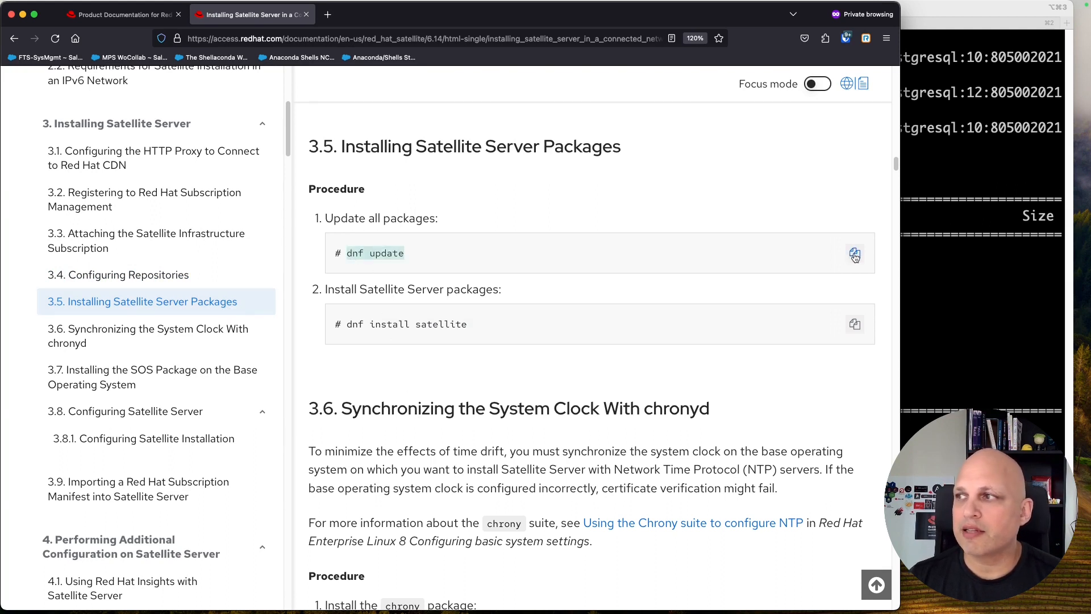
pyautogui.click(930, 330)
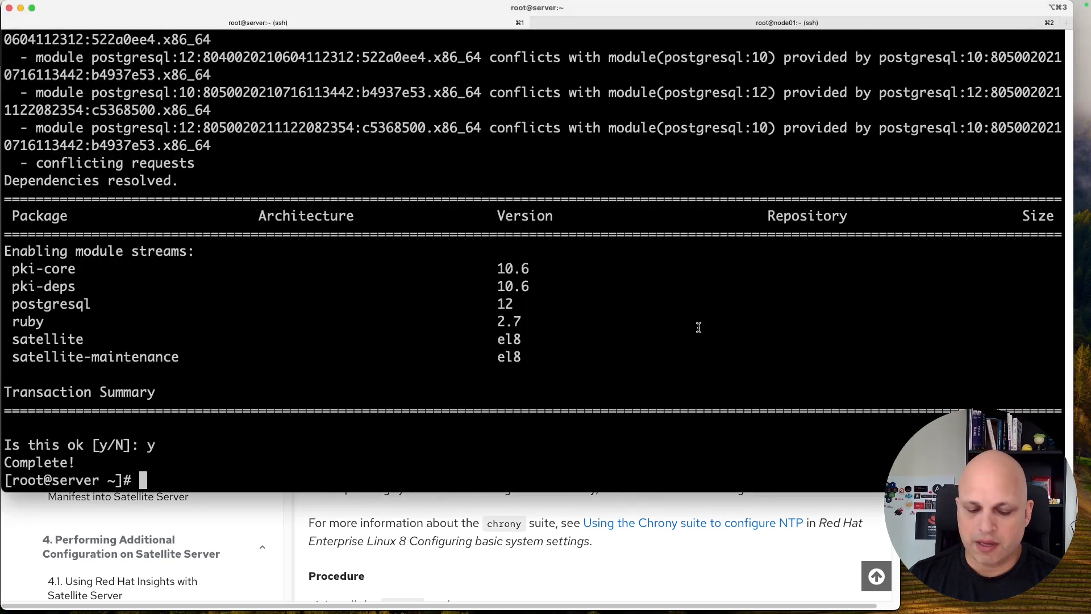
pyautogui.press('super+v')
pyautogui.press('Return')
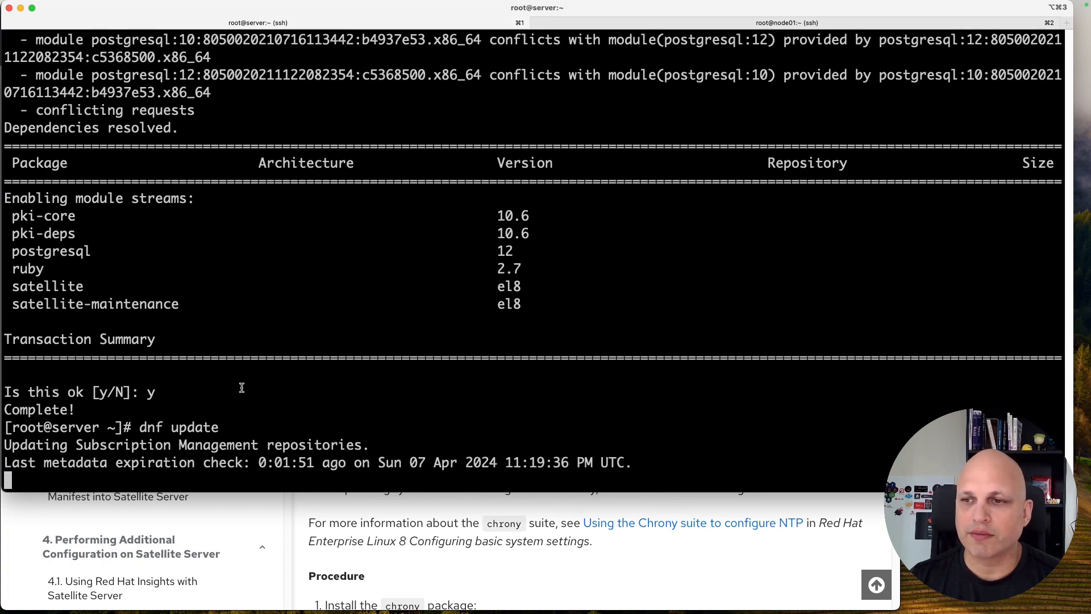
# Step: Confirm the 274-package update and accept both Red Hat GPG keys until Complete
pyautogui.scroll(15, 217, 377)
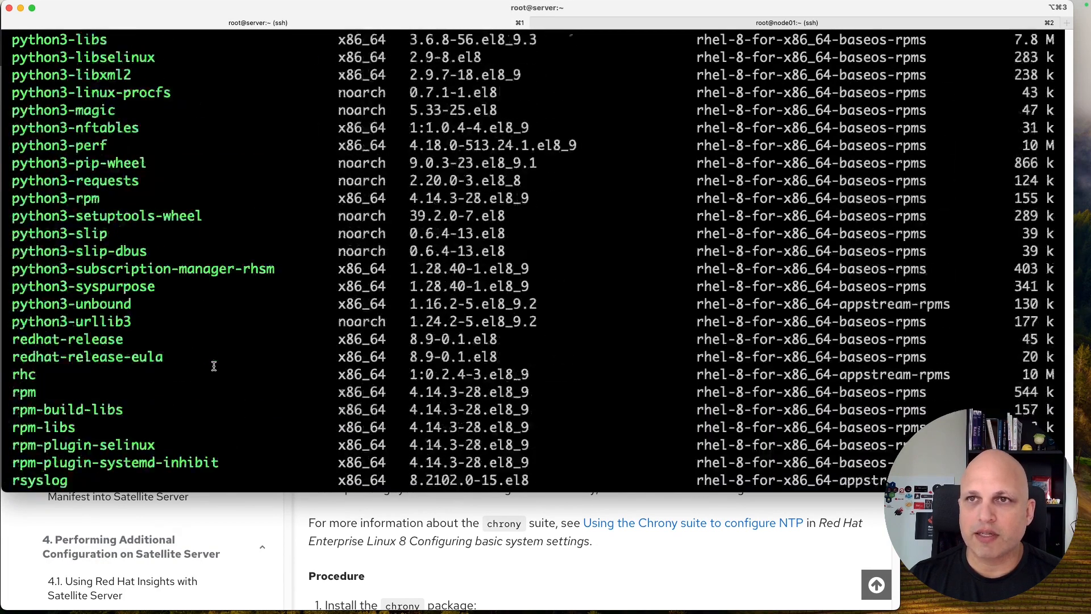
pyautogui.scroll(8, 214, 366)
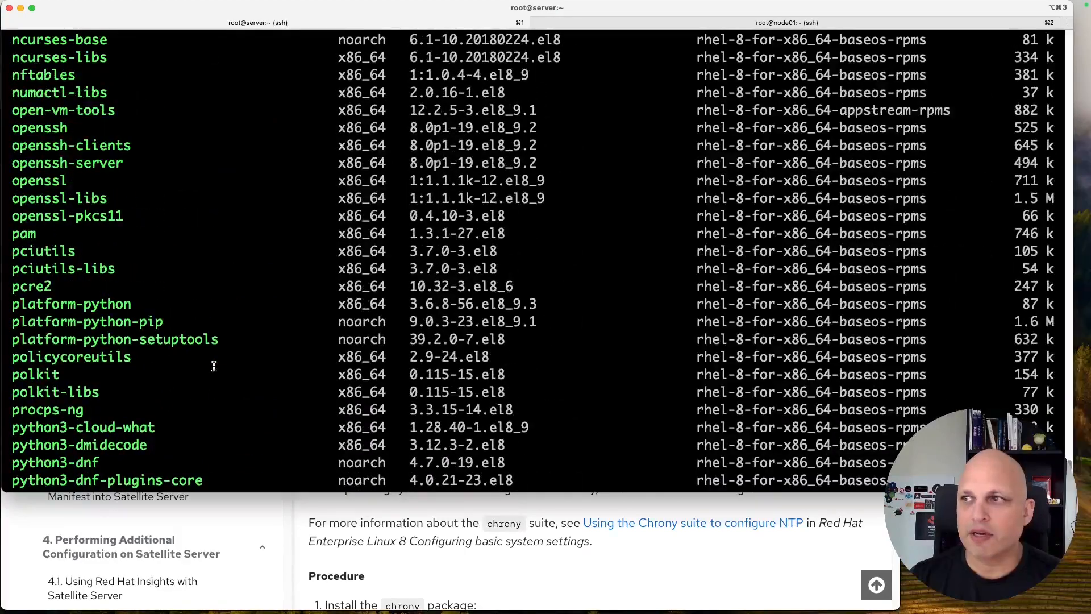
pyautogui.scroll(20, 214, 366)
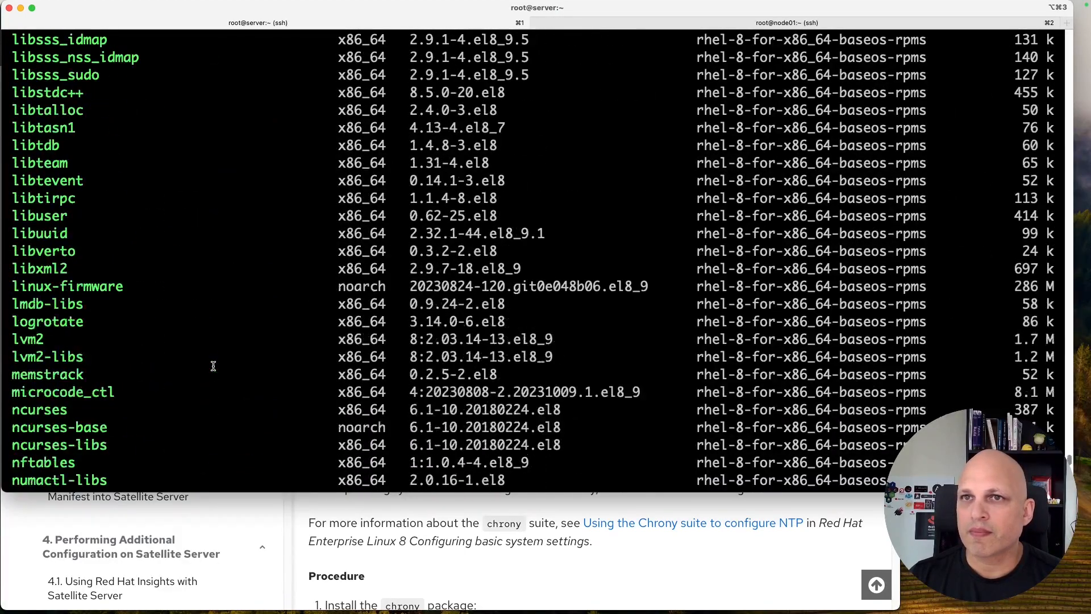
pyautogui.scroll(20, 214, 366)
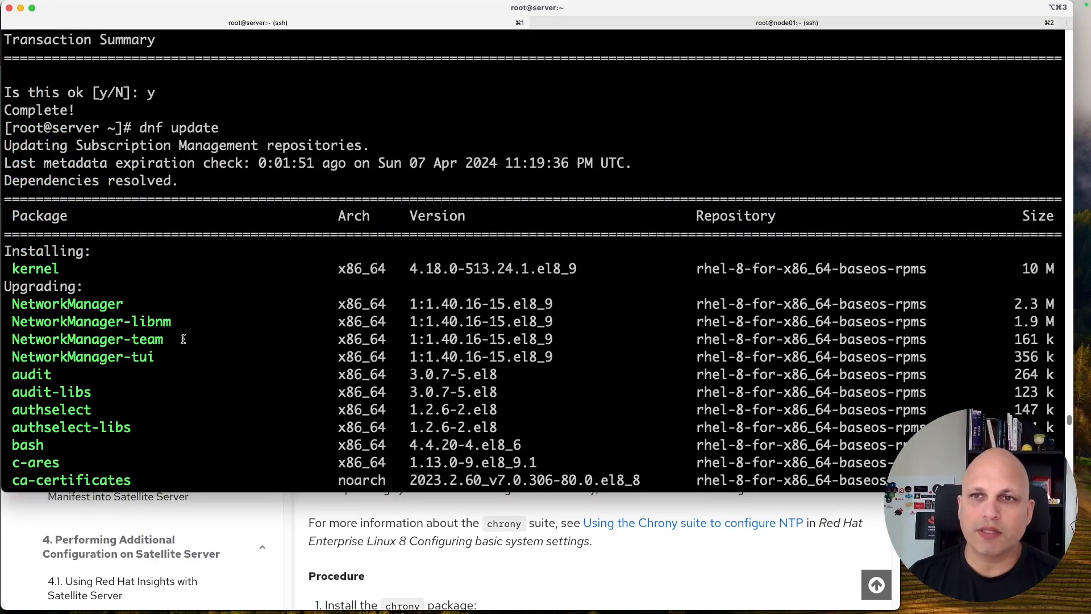
pyautogui.scroll(-20, 183, 339)
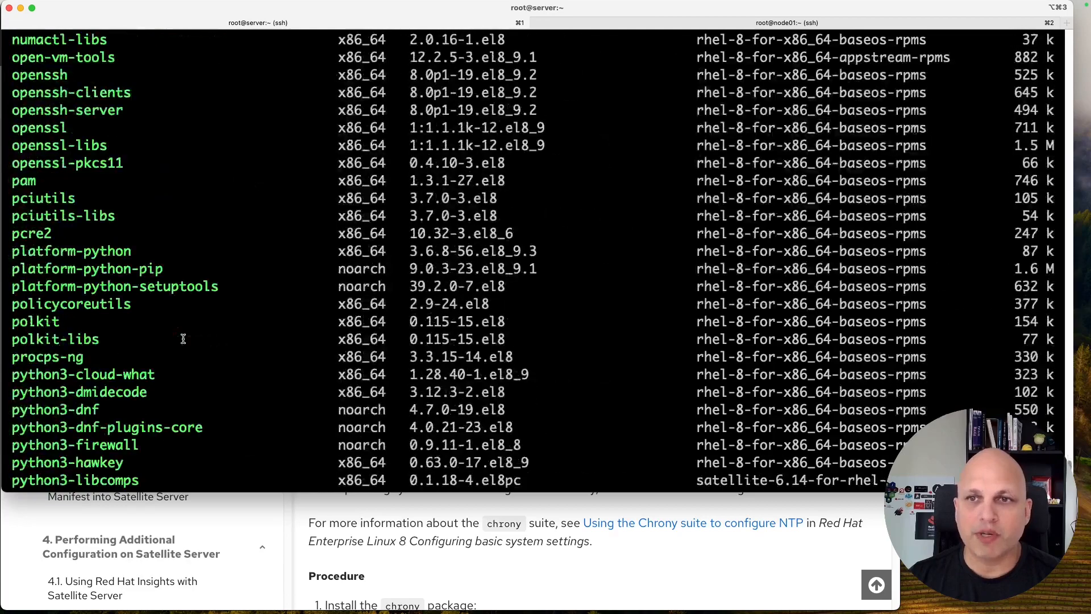
pyautogui.write('y')
pyautogui.press('Return')
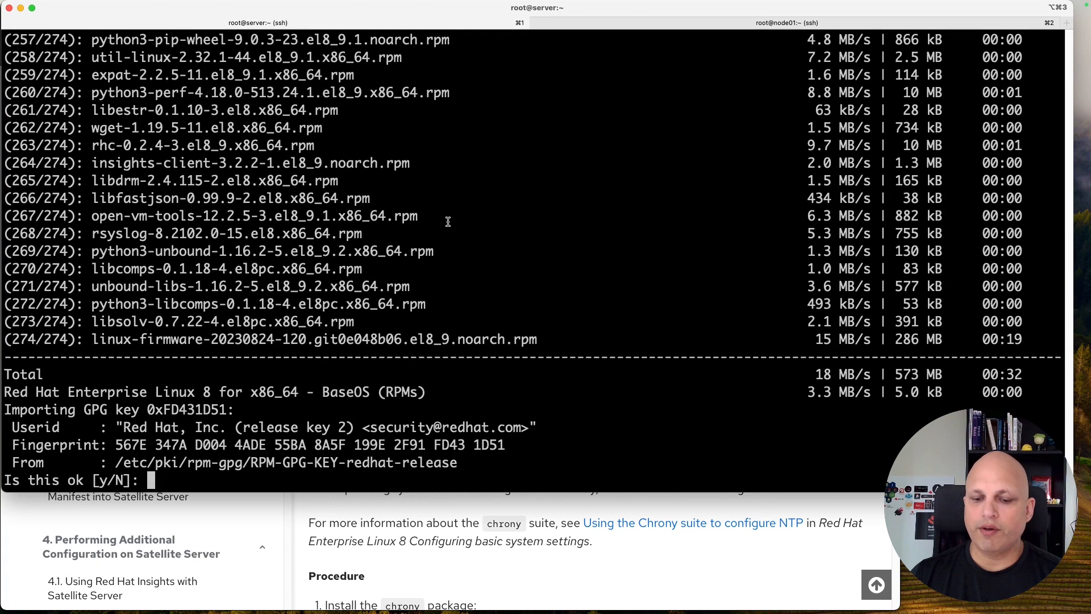
pyautogui.write('y')
pyautogui.press('Return')
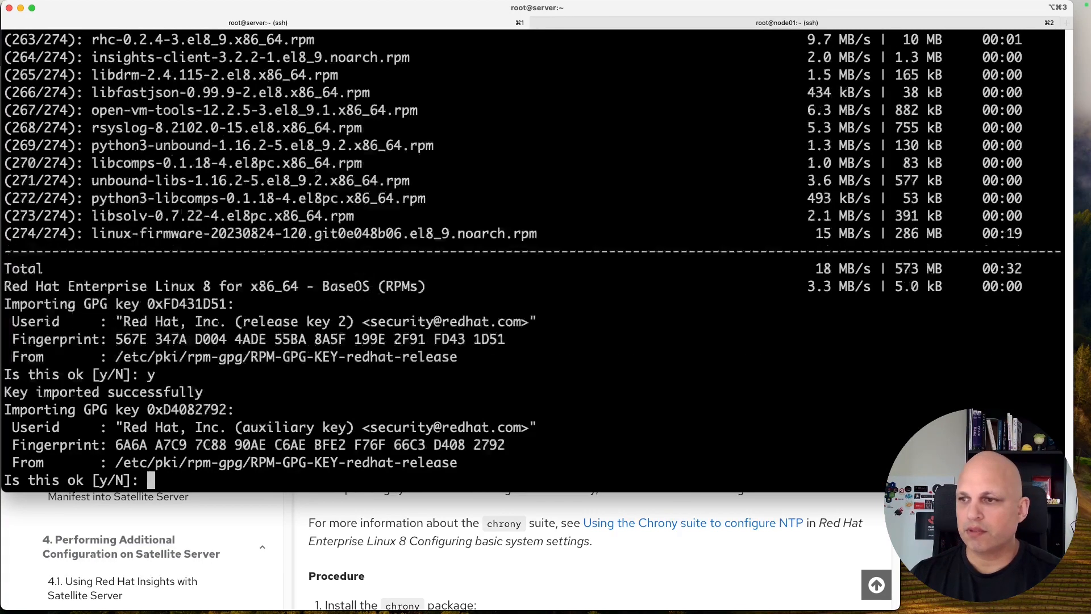
pyautogui.write('y')
pyautogui.press('Return')
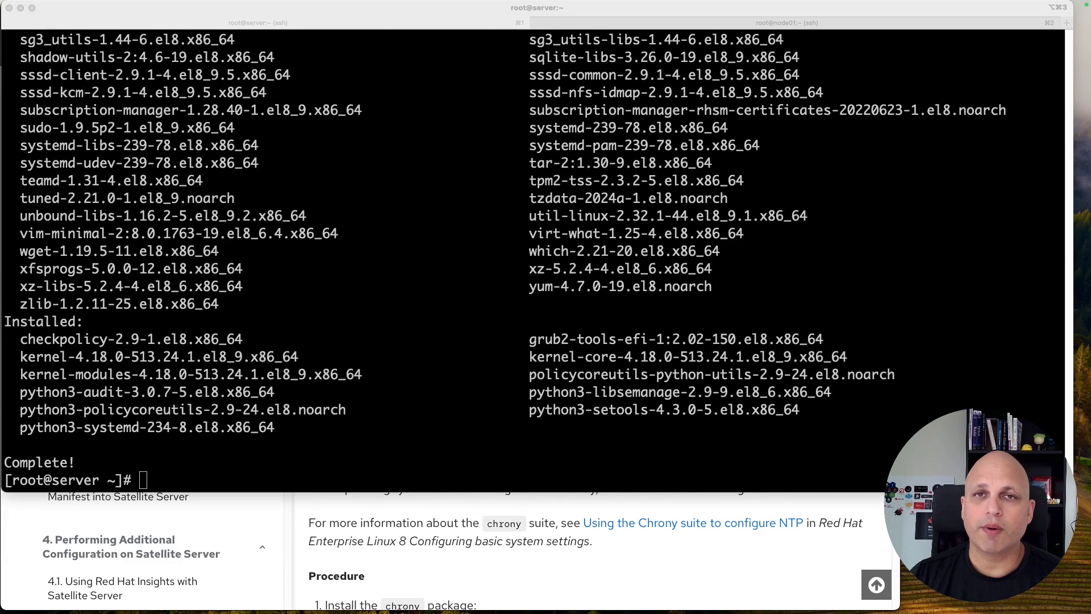
pyautogui.click(346, 350)
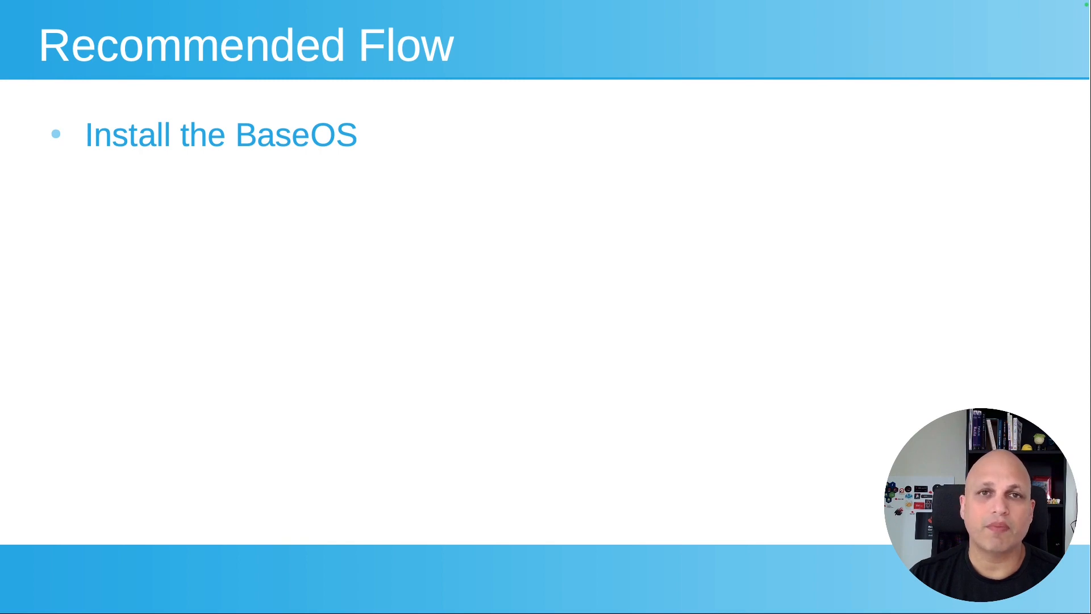
# Step: Reveal the 'Install Satellite' bullet on the Recommended Flow slide
pyautogui.press('Right')
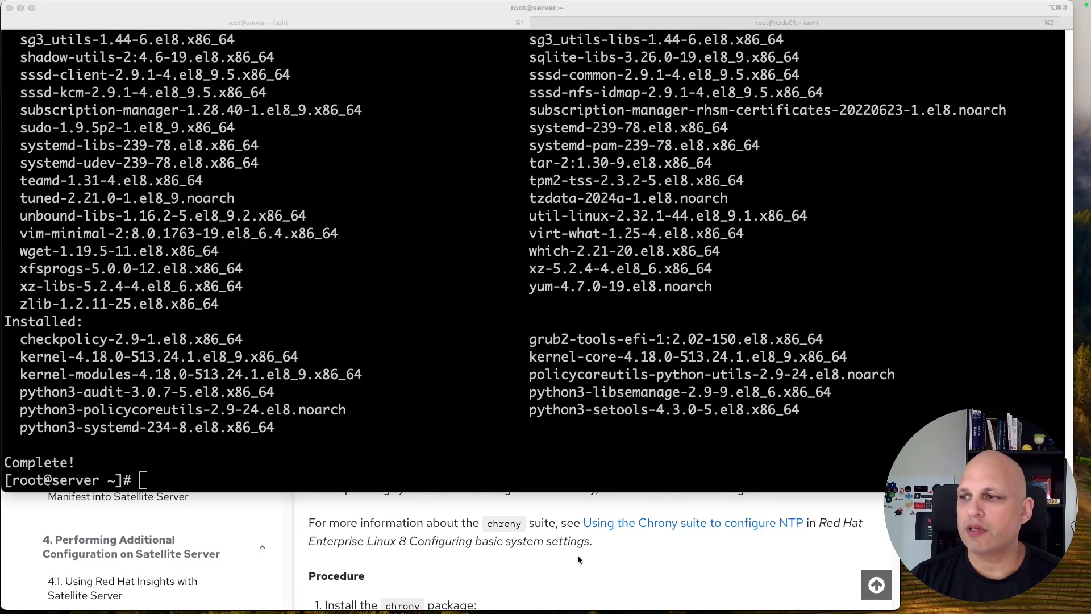
pyautogui.click(670, 543)
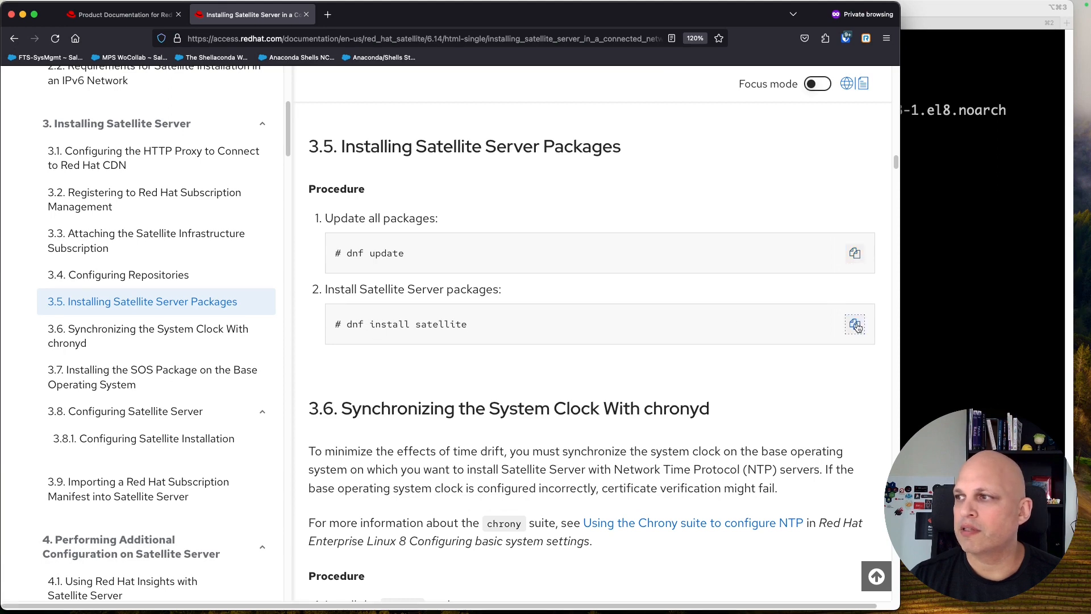
# Step: Run 'dnf install satellite', review the transaction, and decline it with n
pyautogui.click(937, 246)
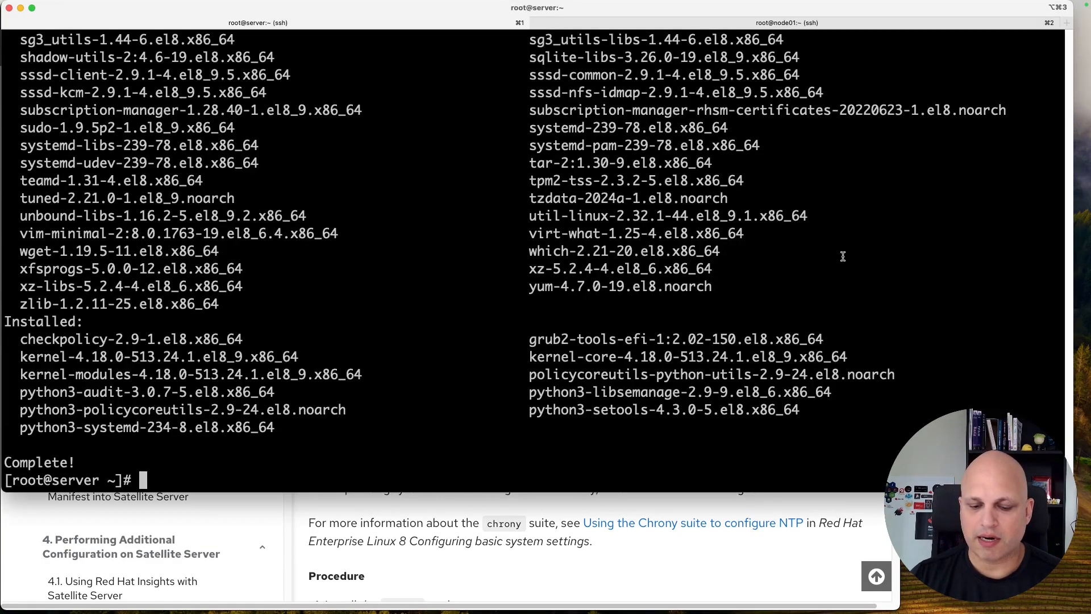
pyautogui.press('super+v')
pyautogui.press('Return')
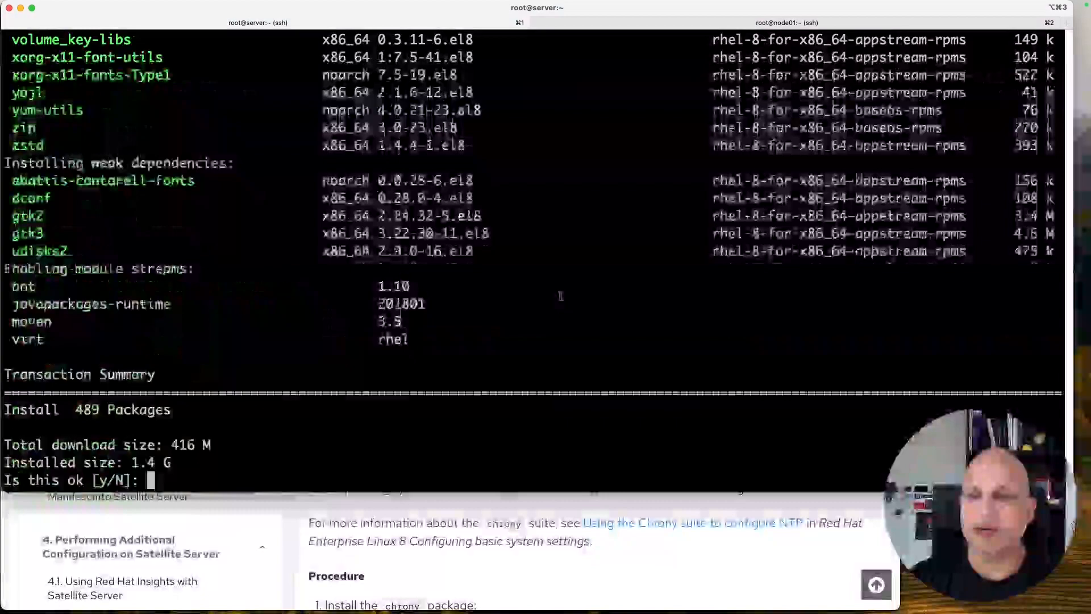
pyautogui.scroll(15, 453, 300)
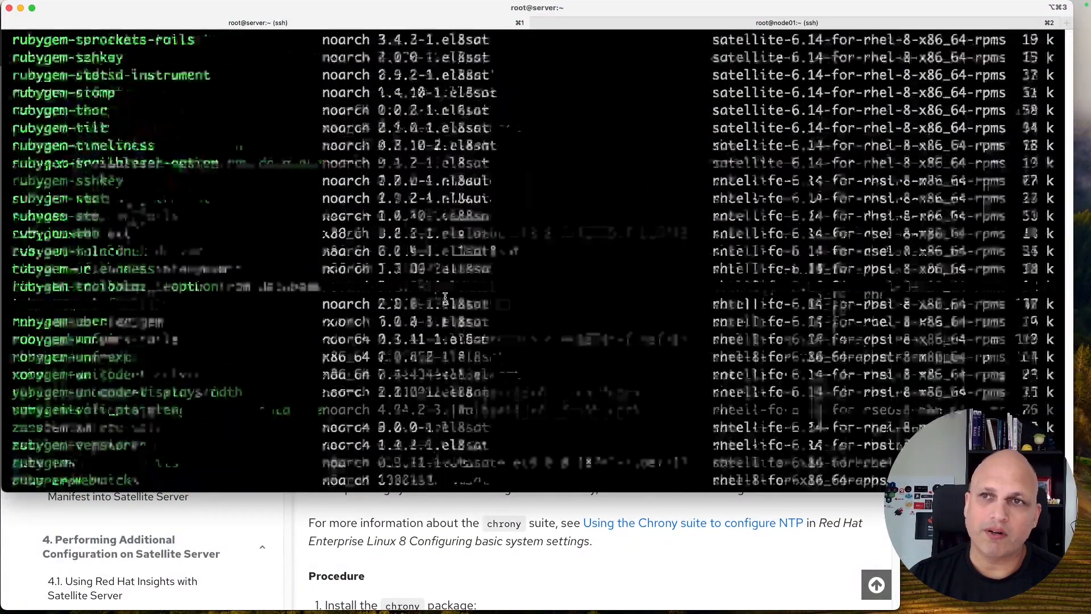
pyautogui.scroll(-20, 445, 297)
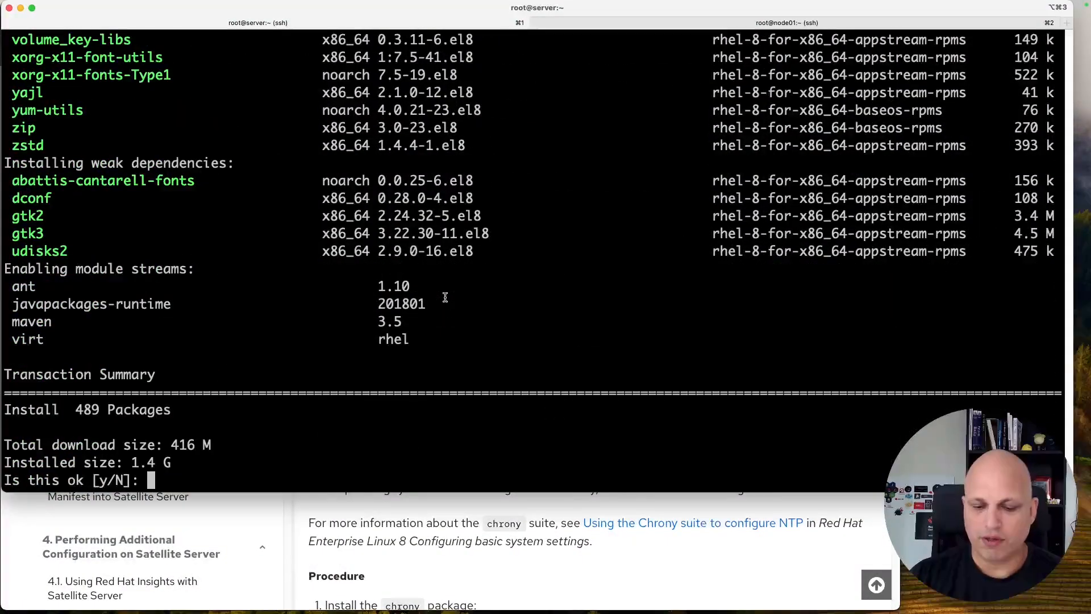
pyautogui.write('n')
pyautogui.press('Return')
# Step: Rerun as 'dnf install satellite -y' and verify the 489-package install reports Complete!
pyautogui.write('dnf install satellite -y')
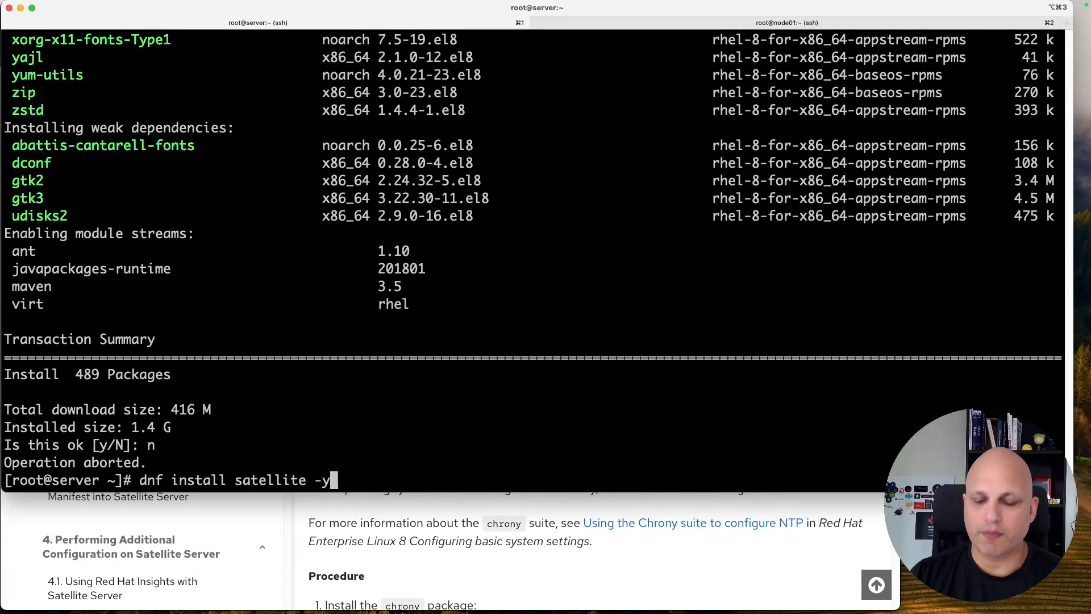
pyautogui.press('Return')
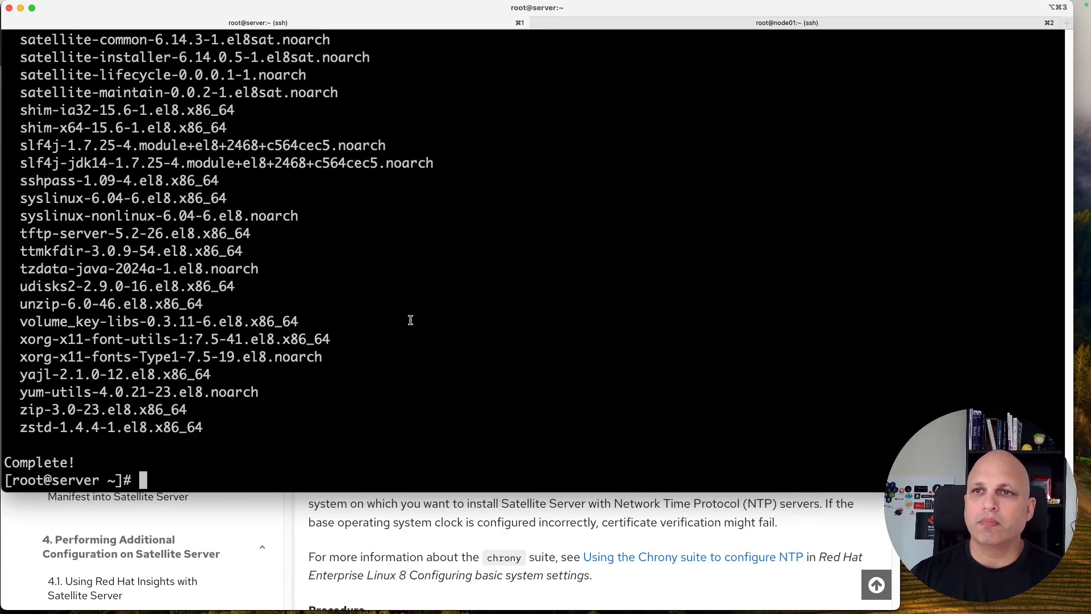
pyautogui.moveTo(76, 463); pyautogui.dragTo(26, 238)
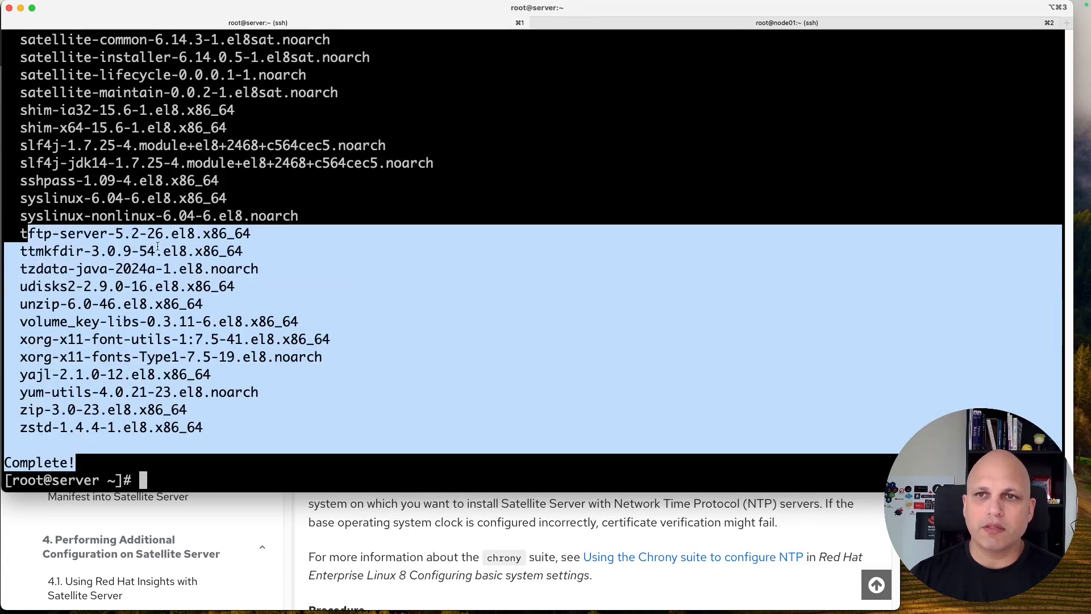
pyautogui.click(157, 245)
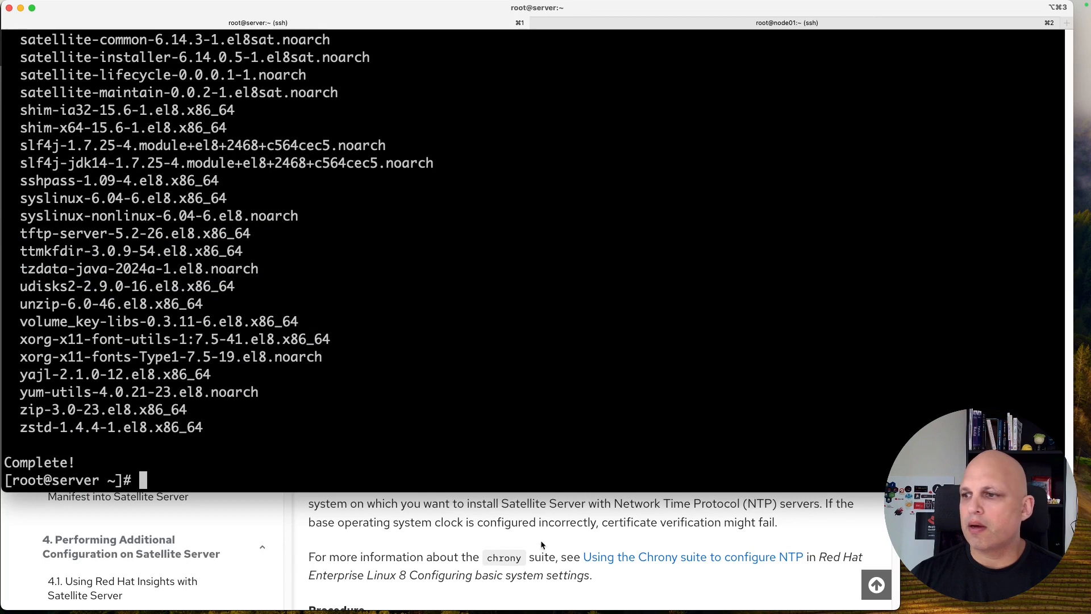
pyautogui.click(584, 533)
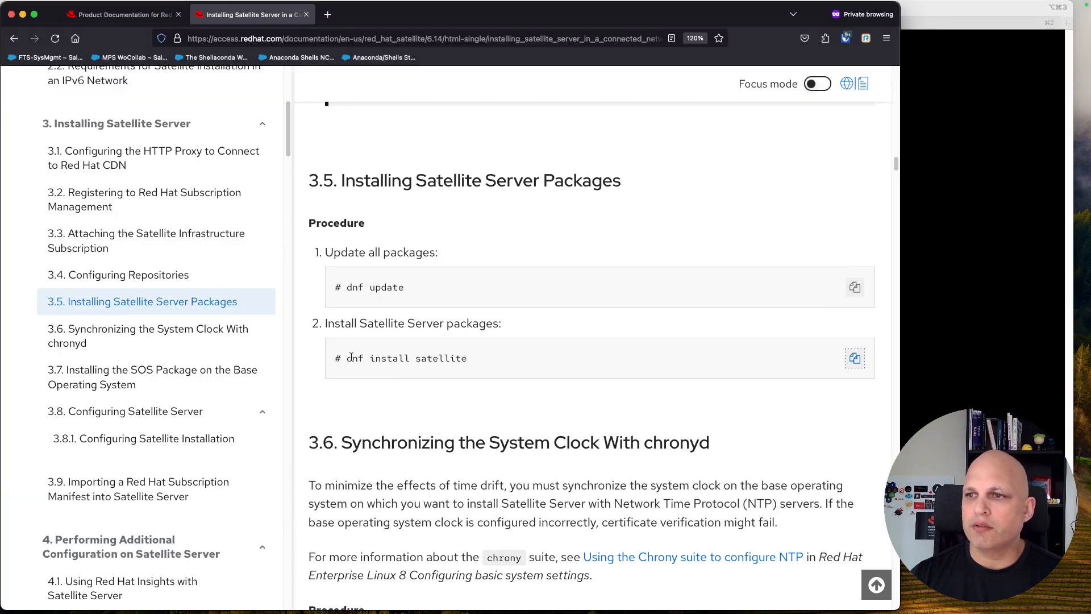
# Step: Reboot the server with the 'reboot' command
pyautogui.moveTo(353, 359); pyautogui.dragTo(519, 358)
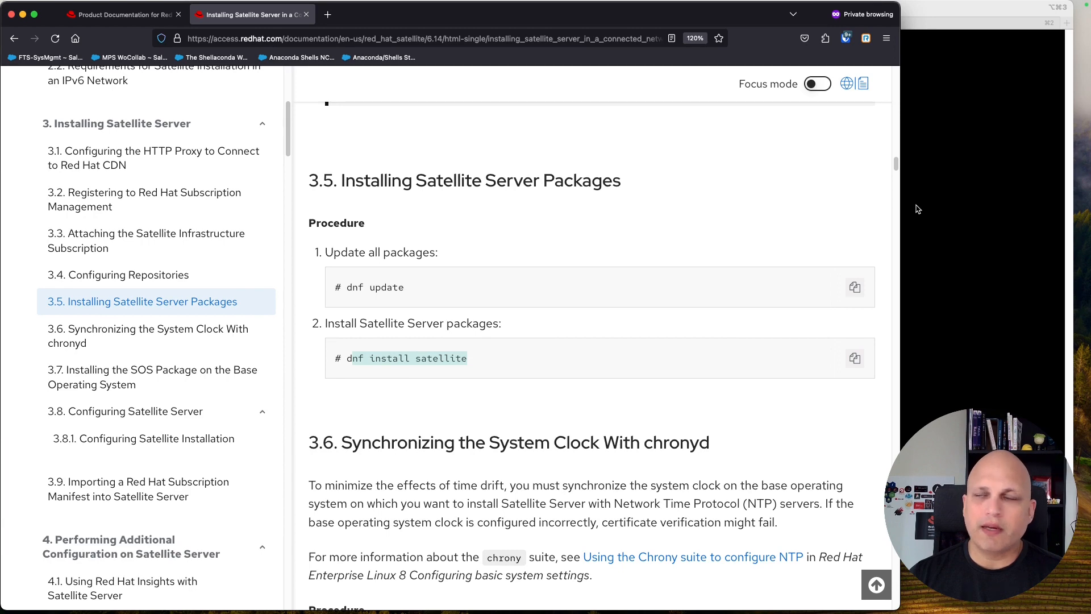
pyautogui.click(937, 191)
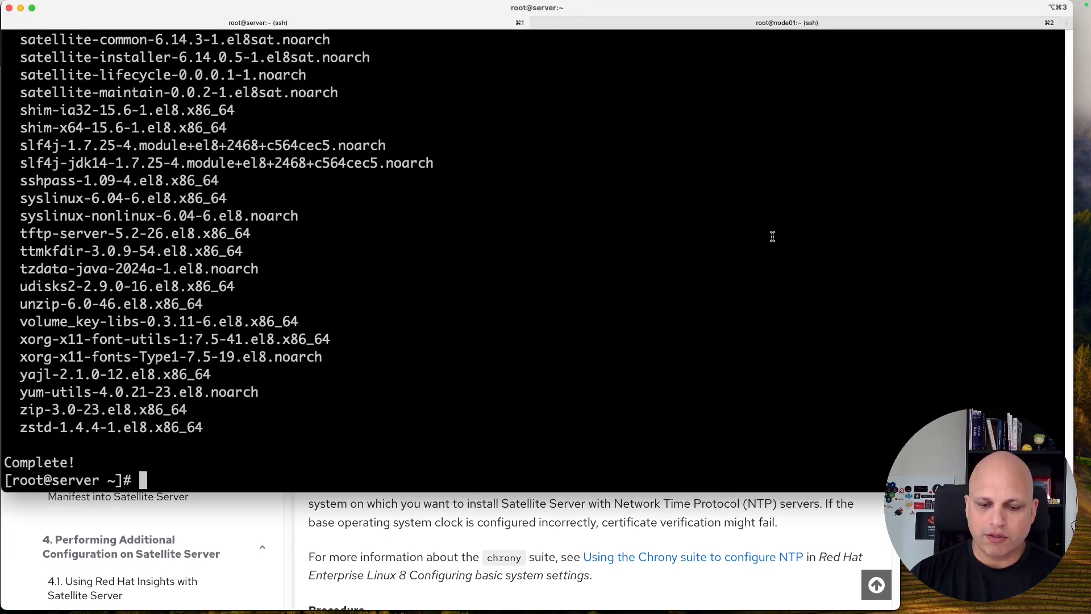
pyautogui.write('reboot')
pyautogui.press('Return')
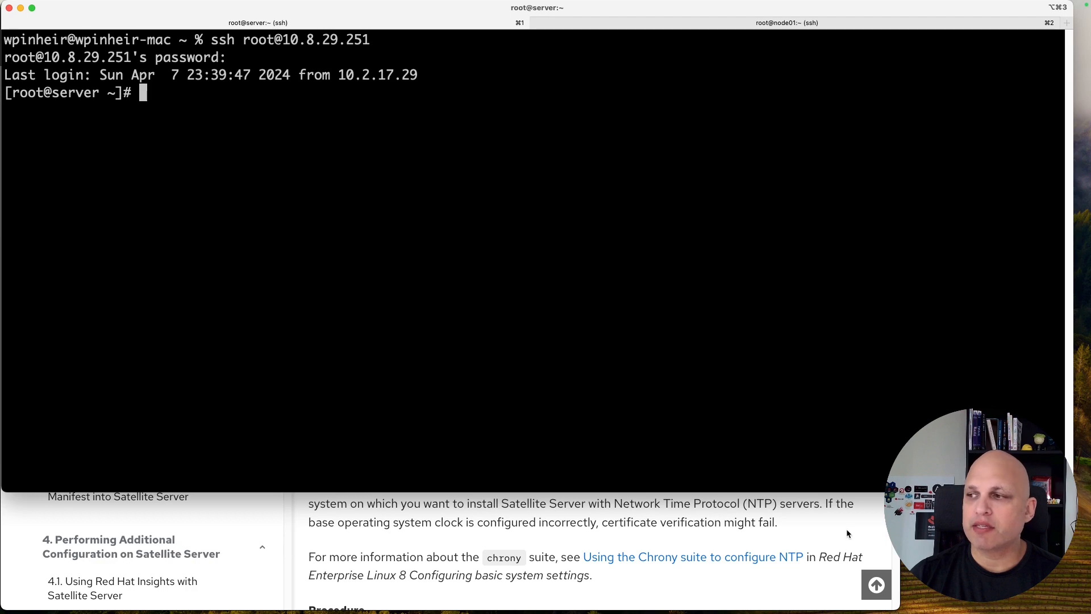
# Step: Scroll the guide through section 3.6 chronyd to section 3.7 SOS package
pyautogui.press('super+Tab')
pyautogui.scroll(-6, 603, 409)
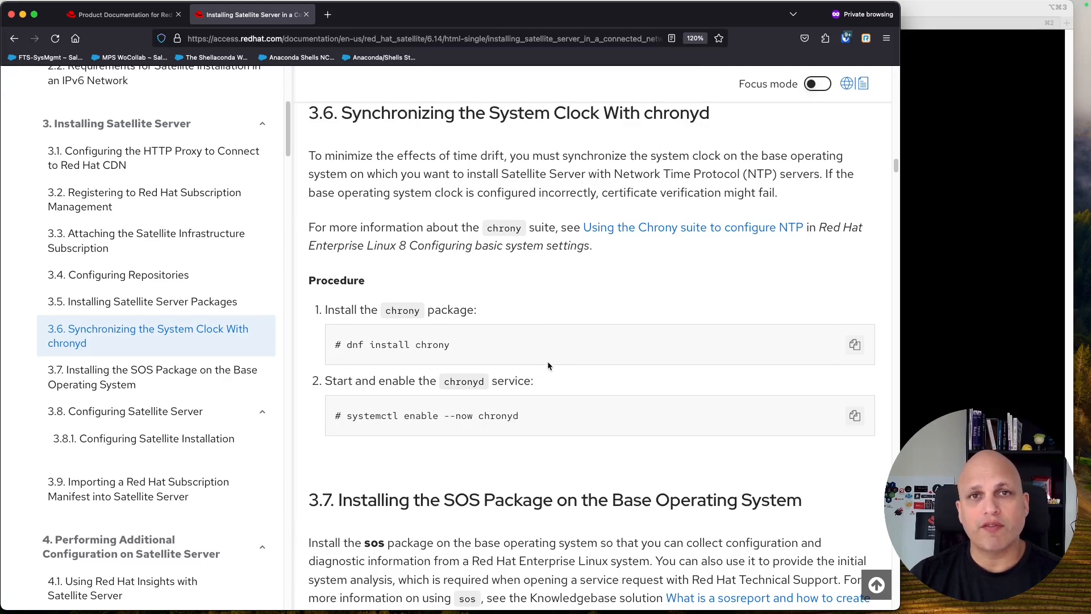
pyautogui.scroll(-5, 537, 363)
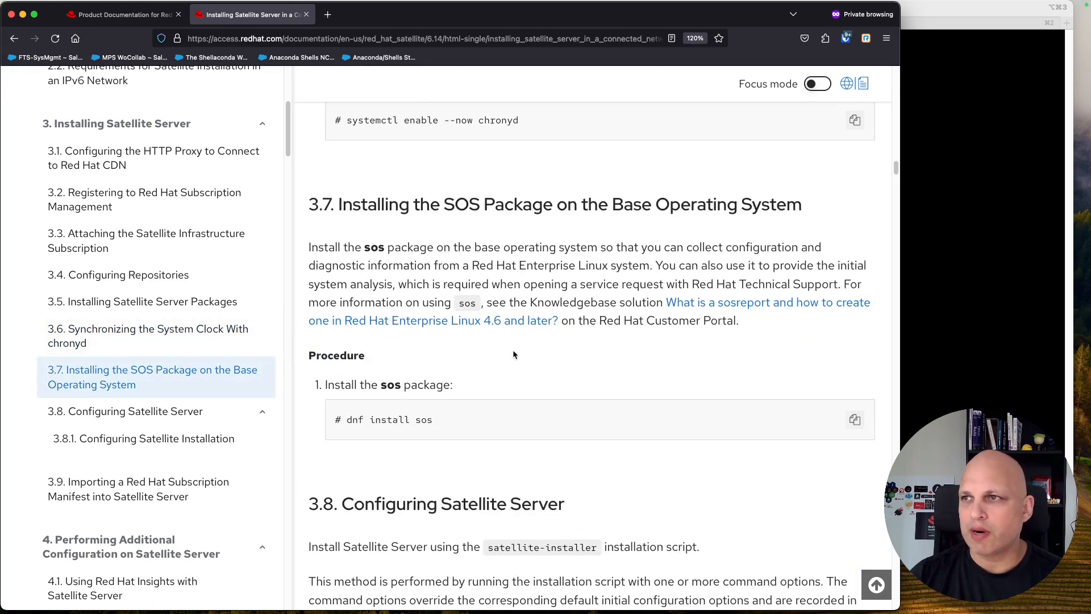
# Step: Review the SOS Package section and its sos install command
pyautogui.scroll(-1, 513, 354)
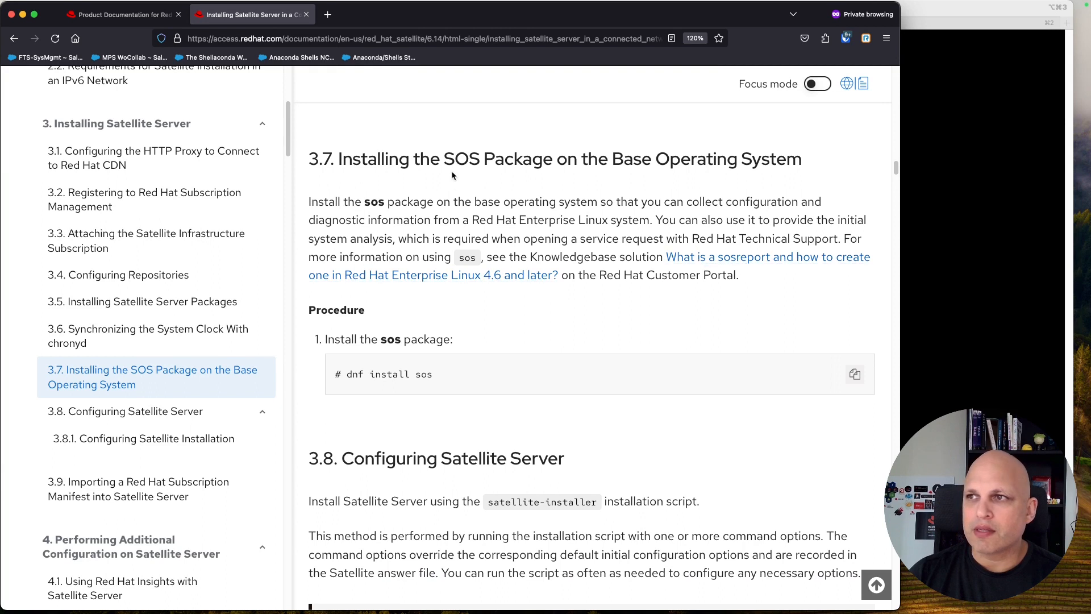
pyautogui.moveTo(444, 158); pyautogui.dragTo(550, 160)
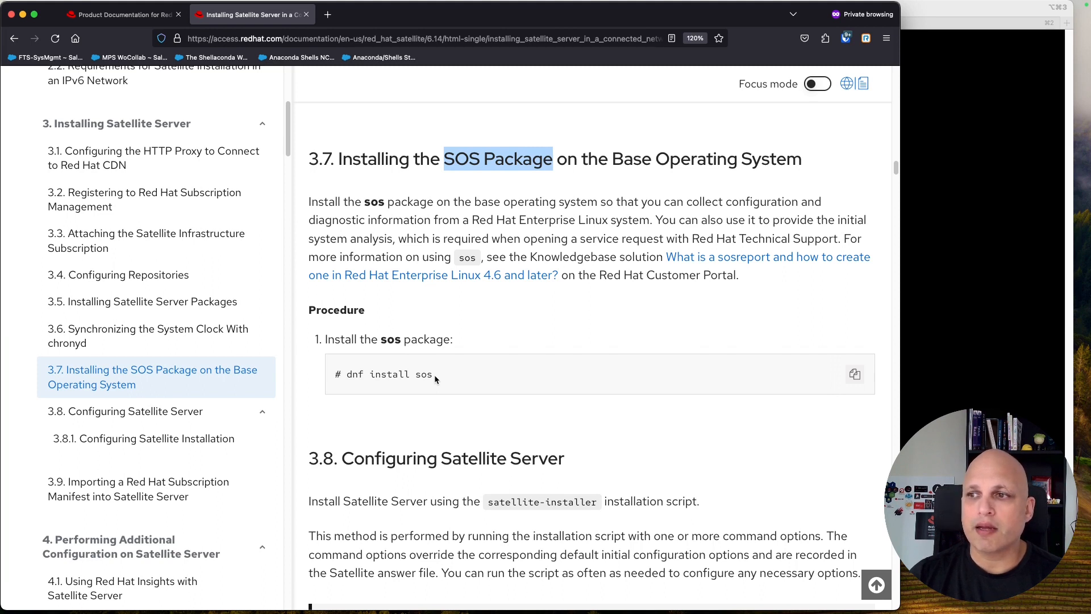
pyautogui.moveTo(432, 376); pyautogui.dragTo(398, 373)
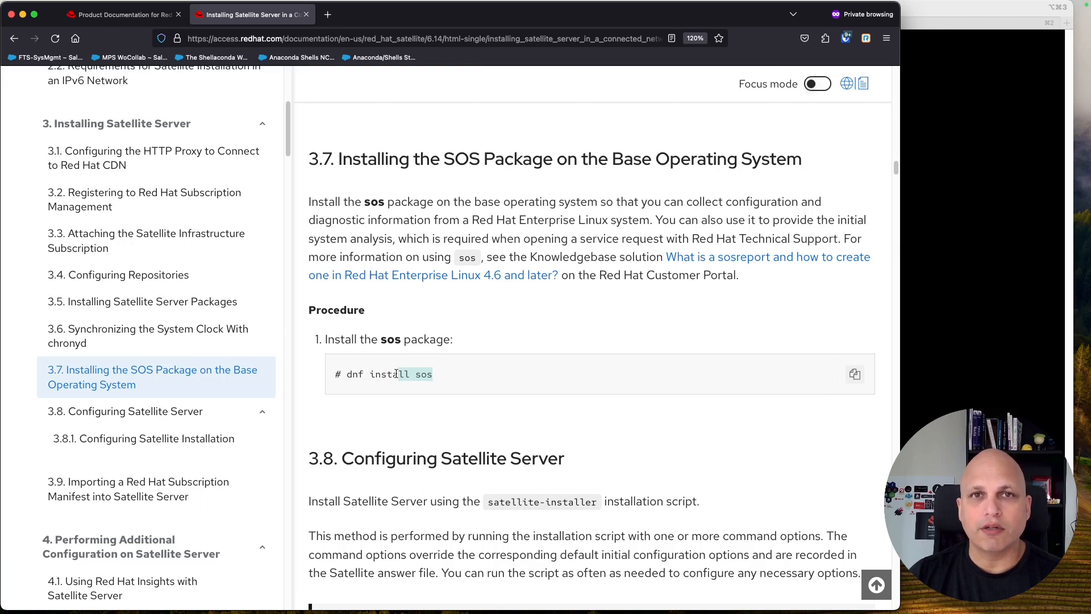
pyautogui.click(444, 374)
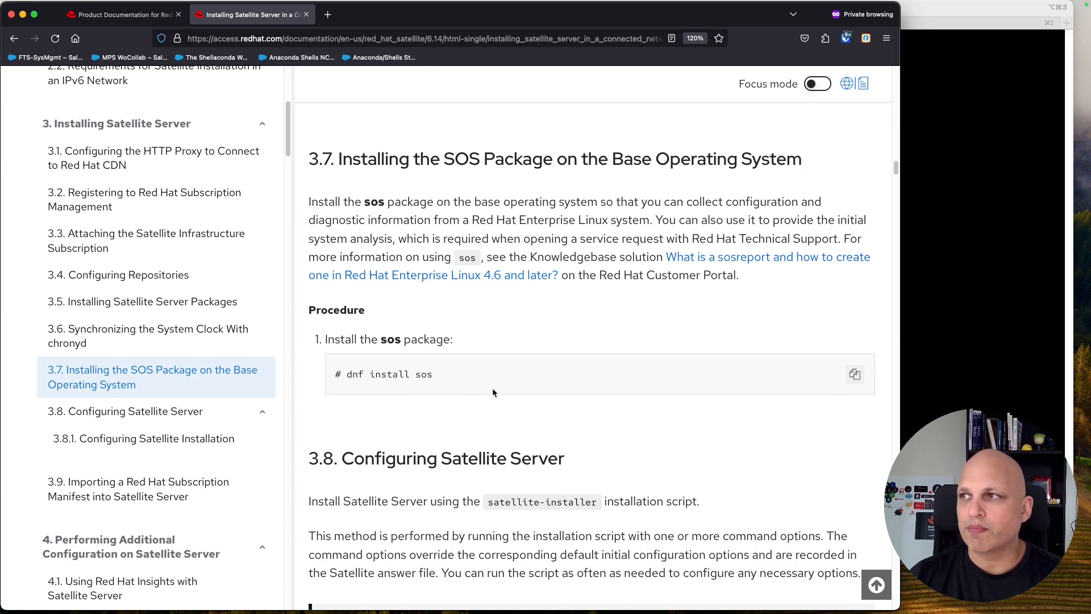
# Step: Scroll to section 3.8.1 and copy the satellite-installer --scenario satellite command
pyautogui.scroll(-3, 453, 332)
pyautogui.scroll(-3, 448, 329)
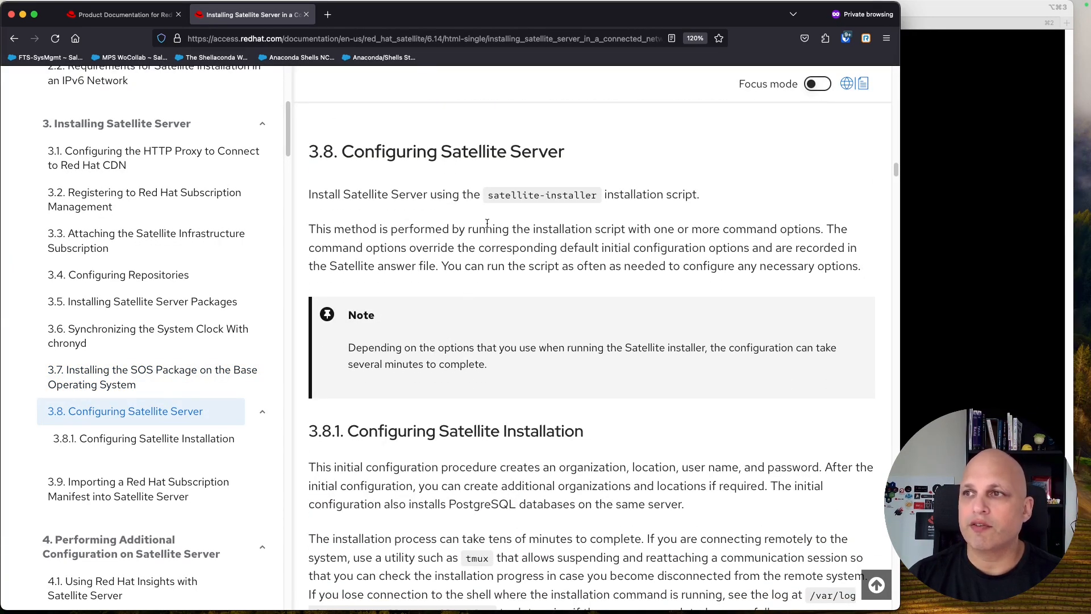
pyautogui.moveTo(487, 196); pyautogui.dragTo(600, 196)
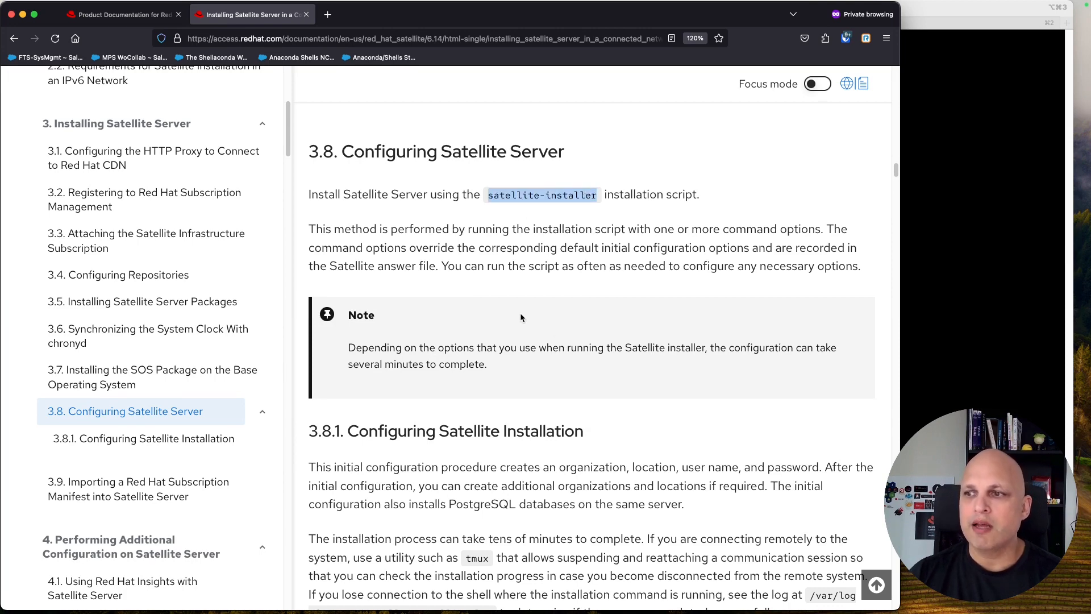
pyautogui.scroll(-7, 520, 313)
pyautogui.scroll(-6, 520, 313)
pyautogui.scroll(-1, 519, 311)
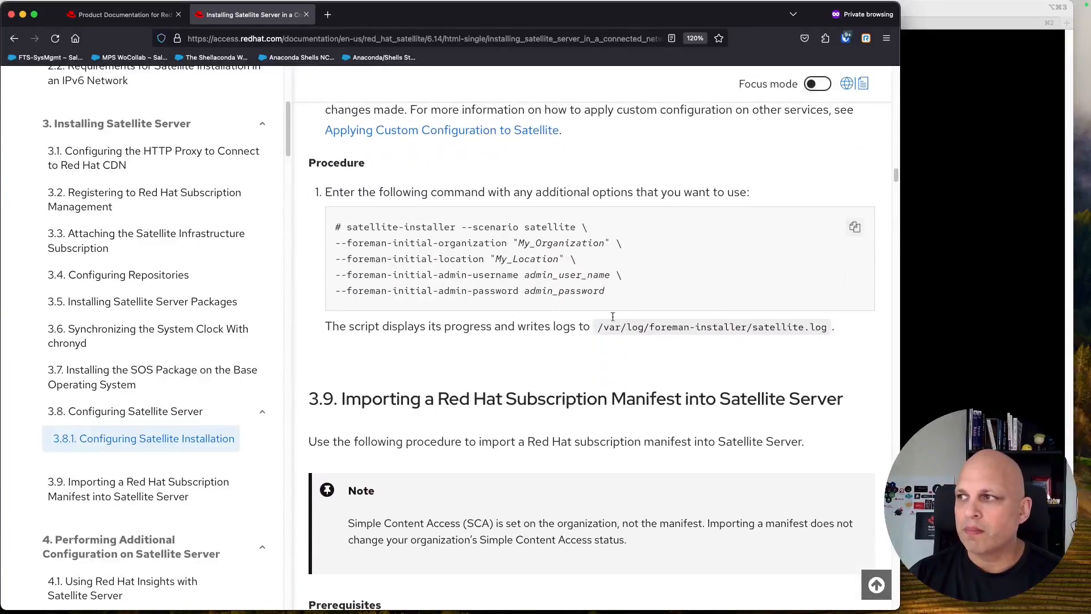
pyautogui.click(856, 228)
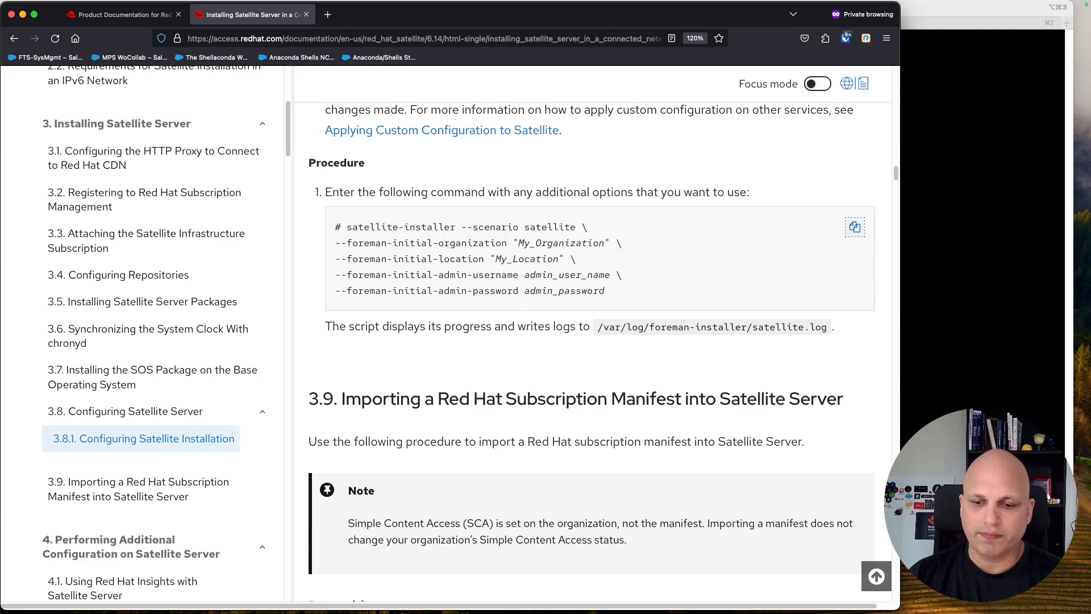
# Step: Paste the satellite-installer command into a new Untitled.rtf document and select My_Organization
pyautogui.press('super+Tab')
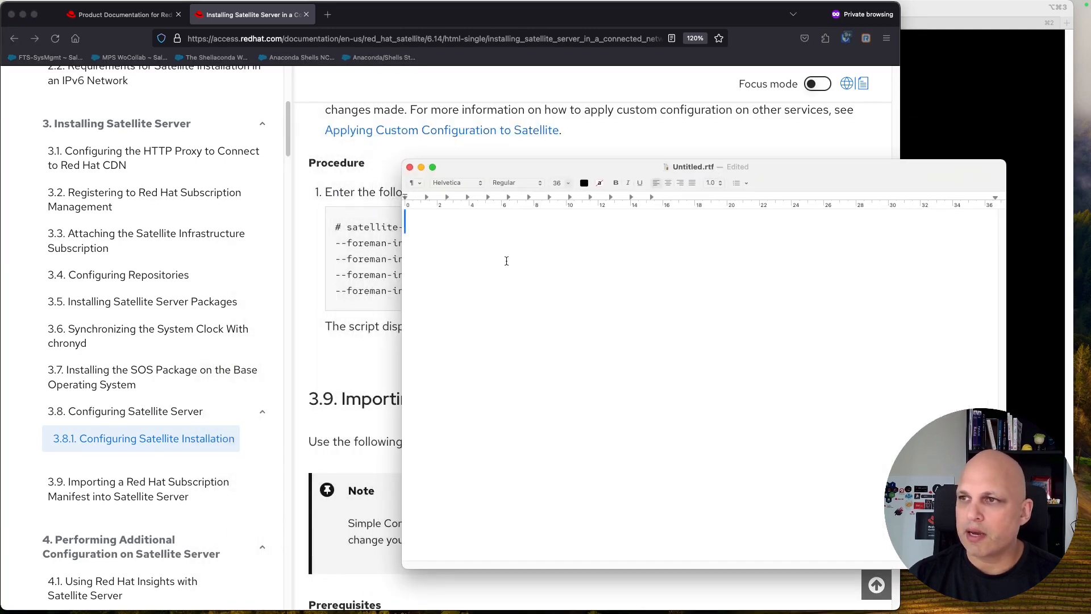
pyautogui.press('super+v')
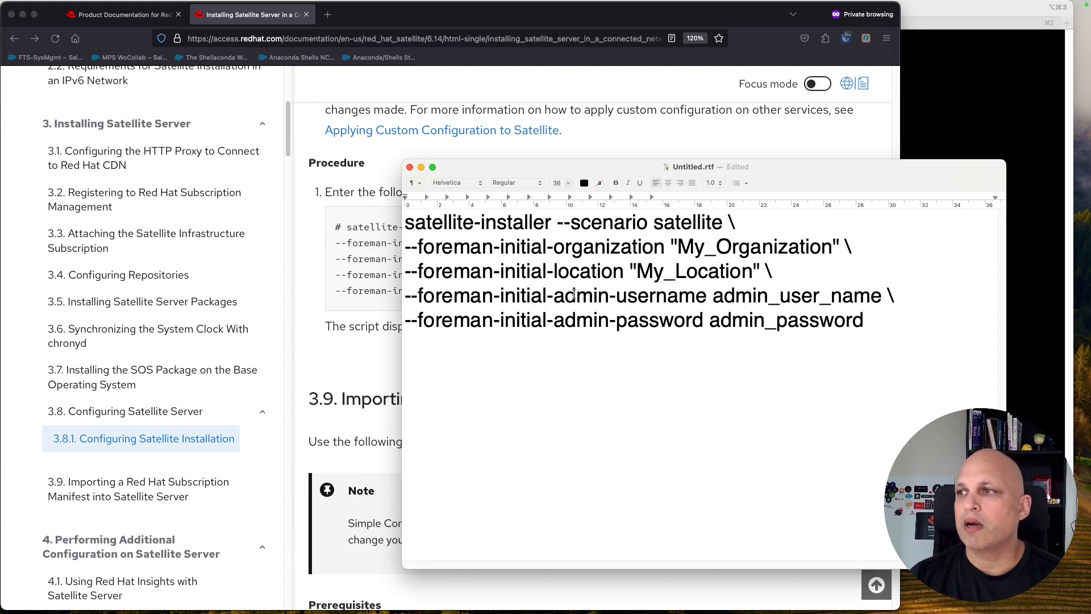
pyautogui.tripleClick(452, 228)
pyautogui.click(498, 223)
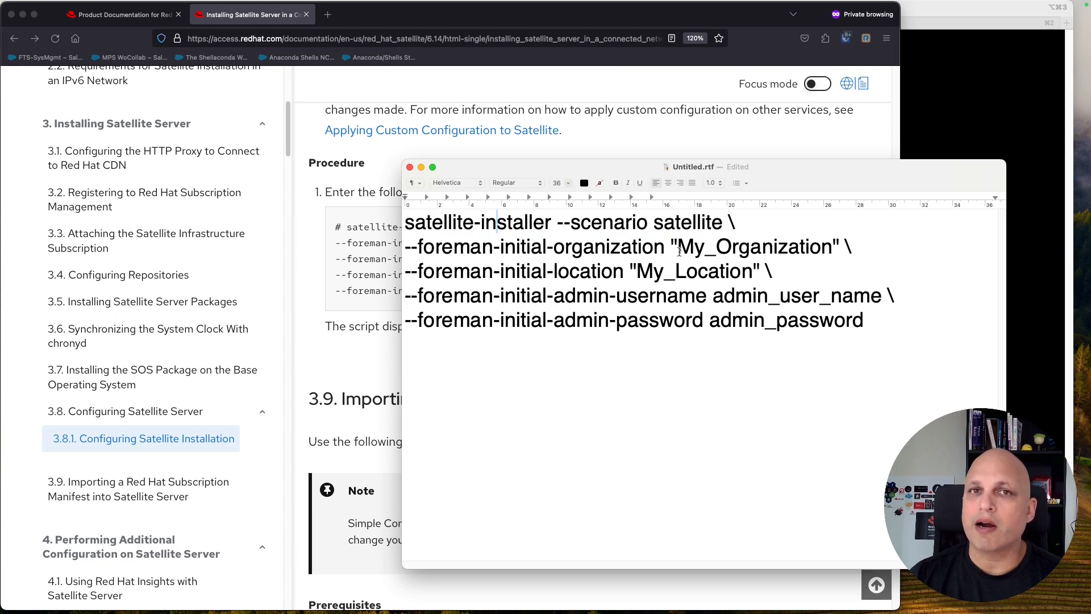
pyautogui.moveTo(557, 222); pyautogui.dragTo(724, 219)
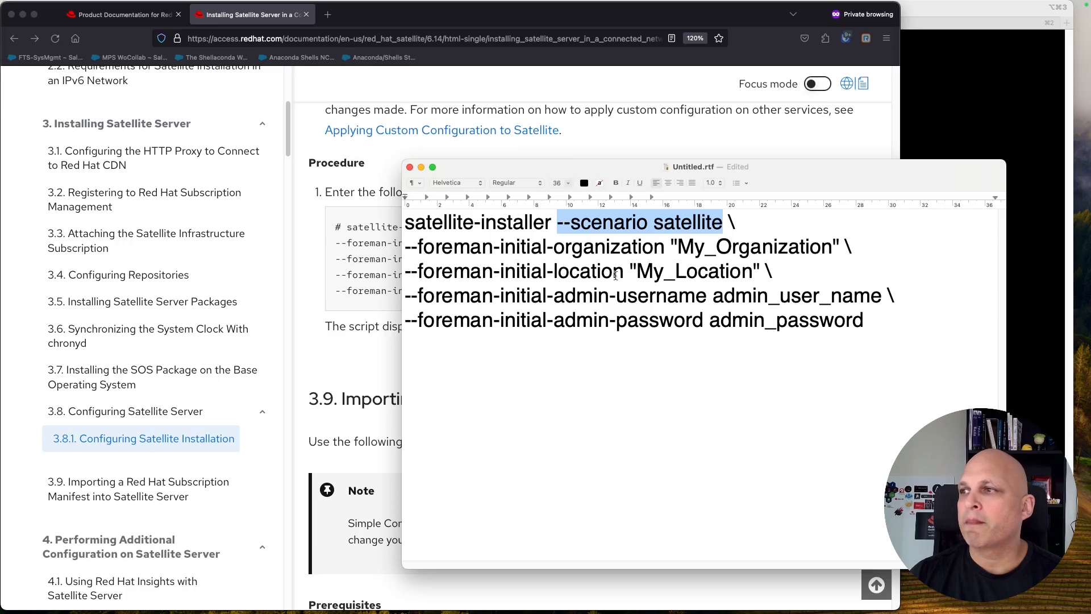
pyautogui.doubleClick(763, 248)
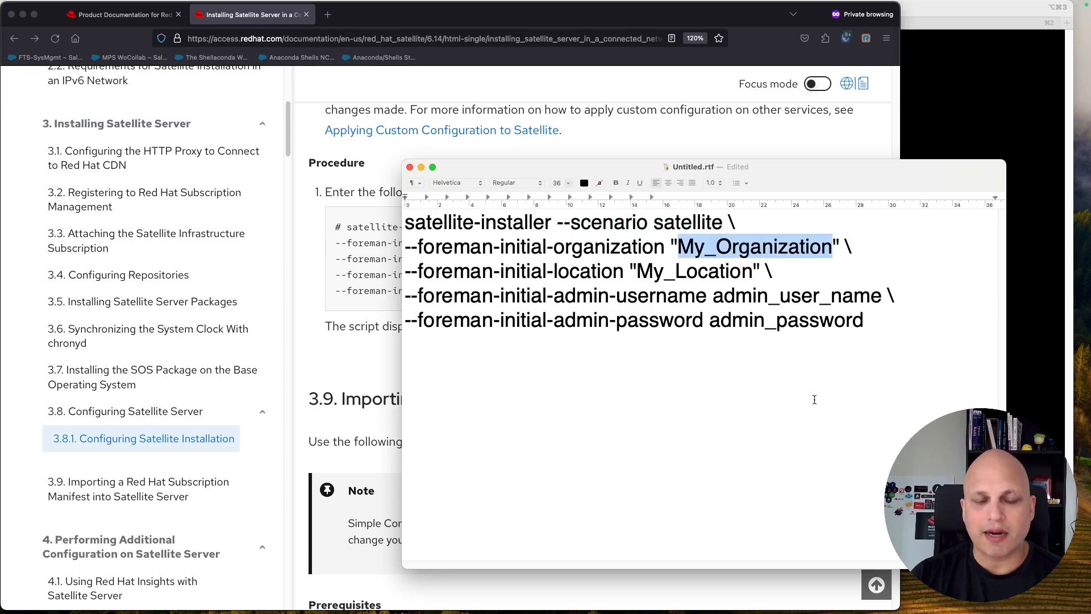
# Step: Replace the organization placeholder with 'ACME' and select the My_Location placeholder
pyautogui.write('ACME”')
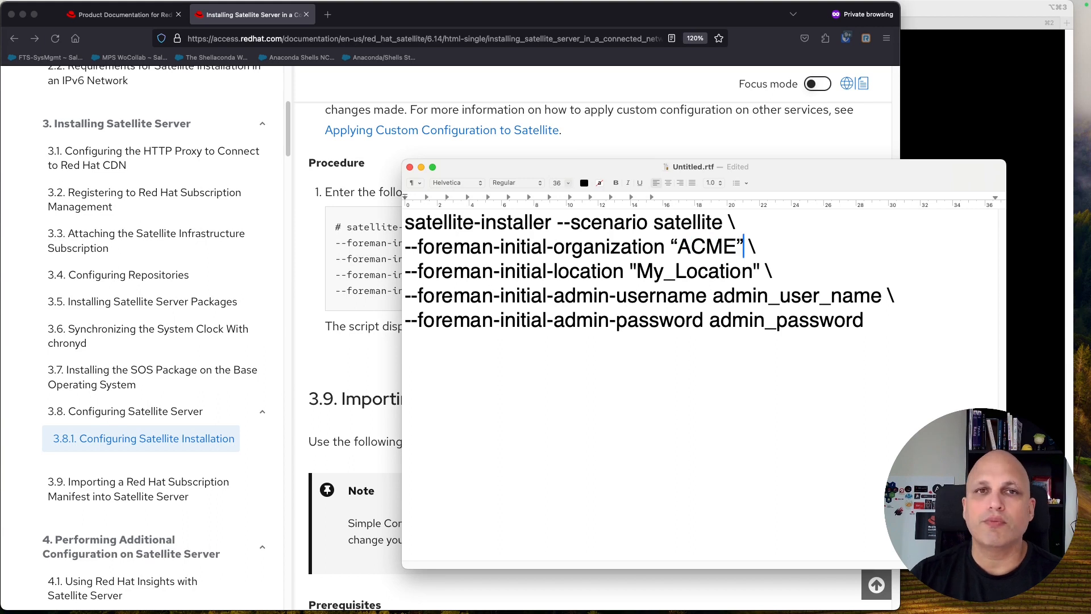
pyautogui.click(737, 247)
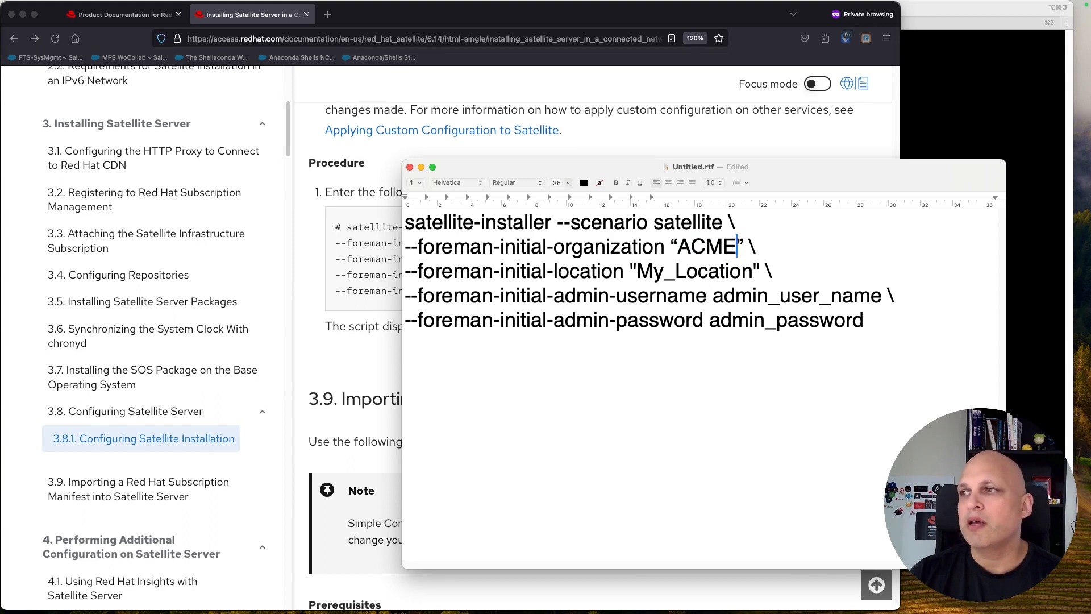
pyautogui.hotkey('shift', 'Left')
pyautogui.hotkey('shift', 'Left')
pyautogui.hotkey('shift', 'Left')
pyautogui.hotkey('shift', 'Left')
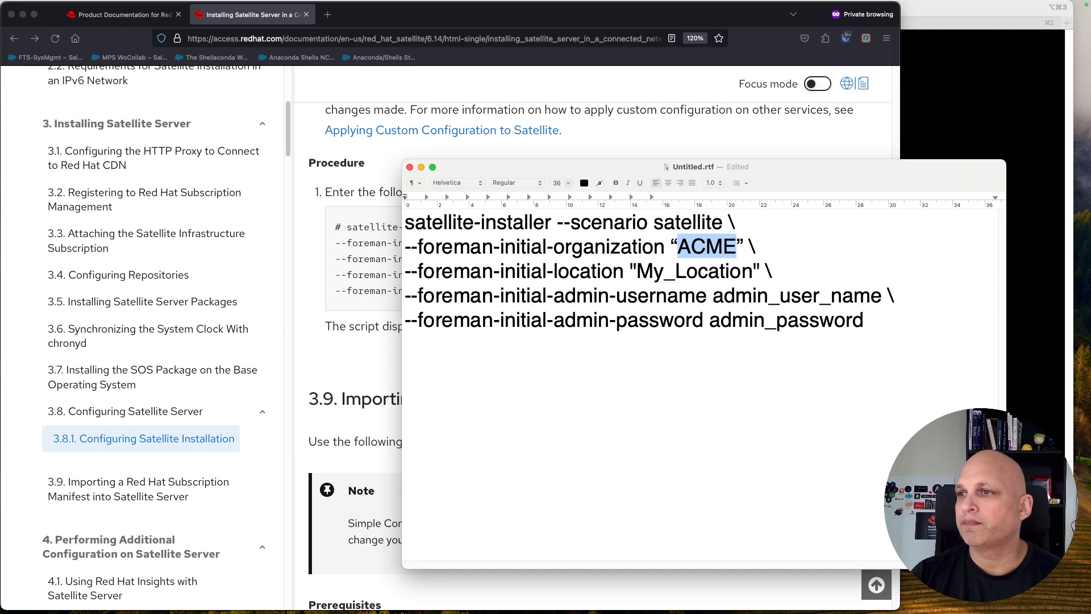
pyautogui.press('Down')
pyautogui.press('Right')
pyautogui.hotkey('shift', 'Left')
pyautogui.hotkey('shift', 'Left')
pyautogui.hotkey('shift', 'Left')
pyautogui.hotkey('shift', 'Left')
pyautogui.hotkey('shift', 'Left')
pyautogui.hotkey('shift', 'Left')
pyautogui.hotkey('shift', 'Left')
pyautogui.hotkey('shift', 'Left')
pyautogui.hotkey('shift', 'Left')
pyautogui.hotkey('shift', 'Left')
pyautogui.hotkey('shift', 'Left')
# Step: Set the initial location value to 'New West'
pyautogui.write('NA')
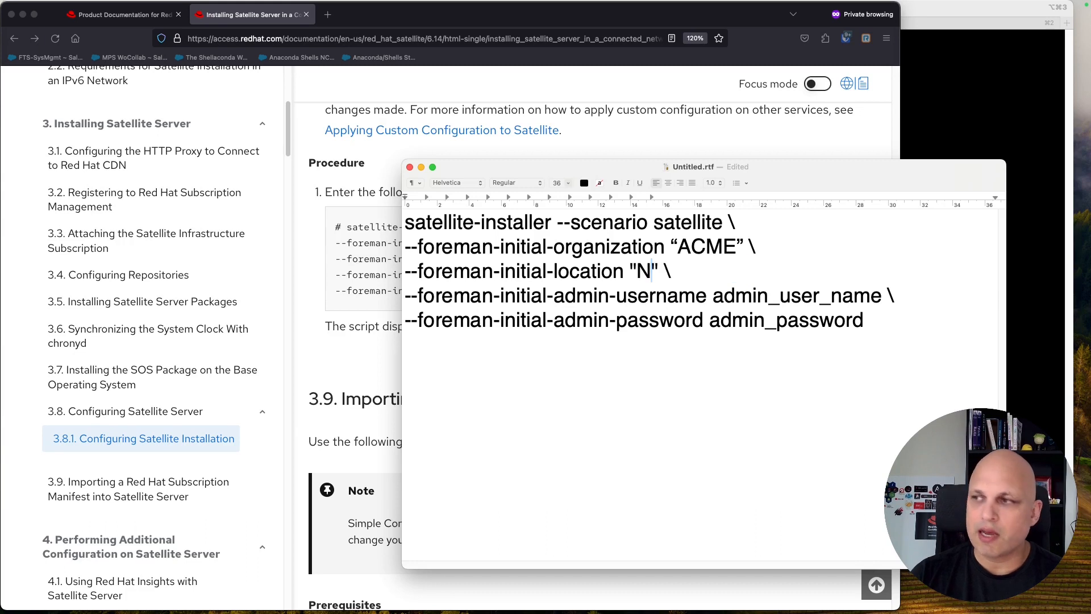
pyautogui.press('Left')
pyautogui.press('BackSpace')
pyautogui.press('BackSpace')
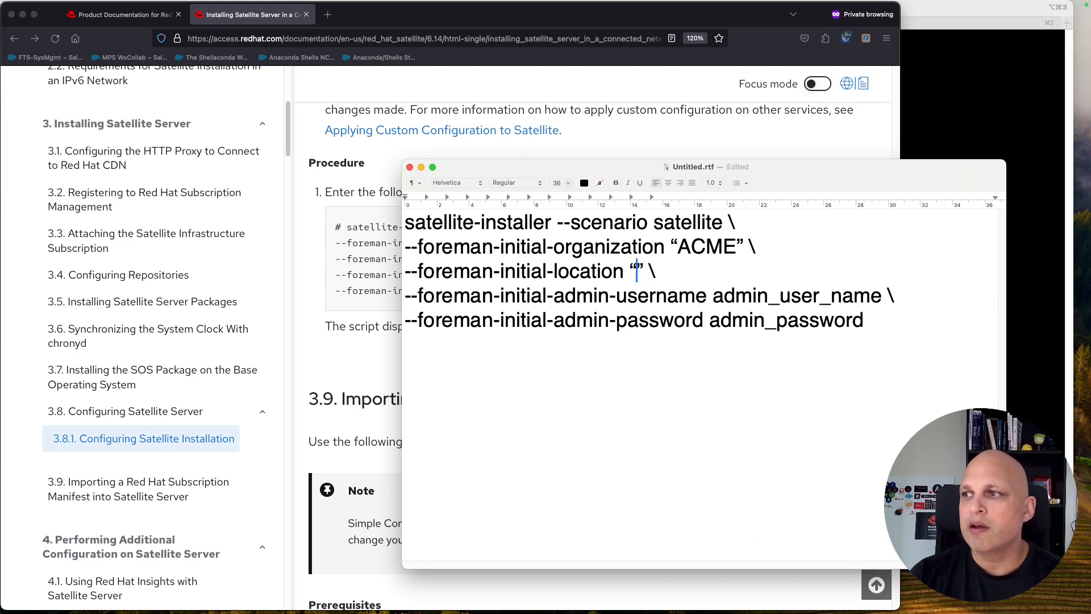
pyautogui.write('LATAM')
pyautogui.press('BackSpace')
pyautogui.press('BackSpace')
pyautogui.press('BackSpace')
pyautogui.press('BackSpace')
pyautogui.press('BackSpace')
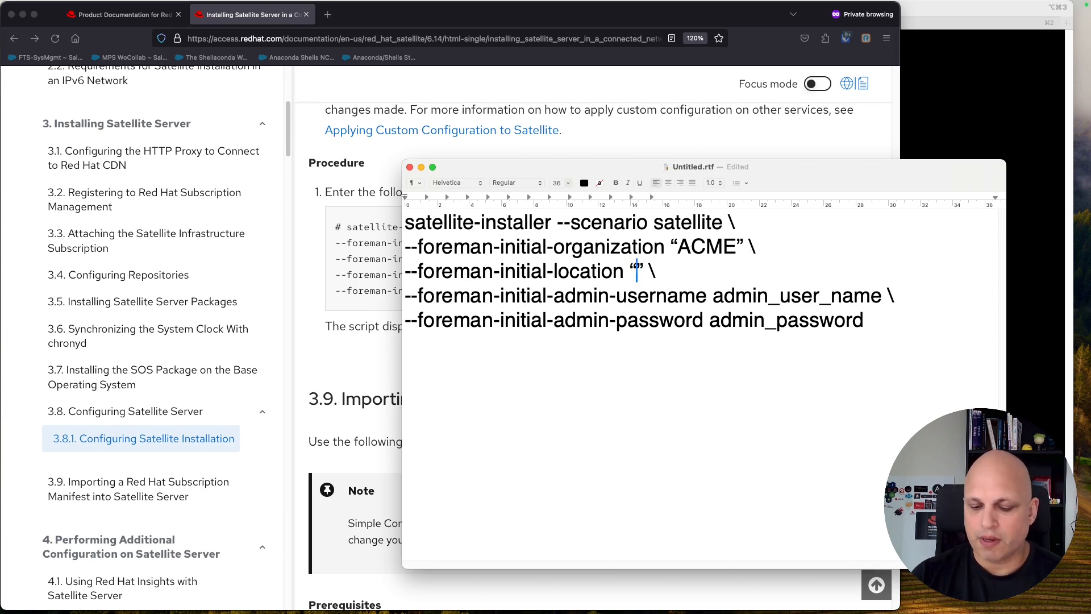
pyautogui.write('B')
pyautogui.press('BackSpace')
pyautogui.write('NewWest')
pyautogui.press('Left')
pyautogui.press('Left')
pyautogui.press('Left')
pyautogui.press('Left')
pyautogui.press('Left')
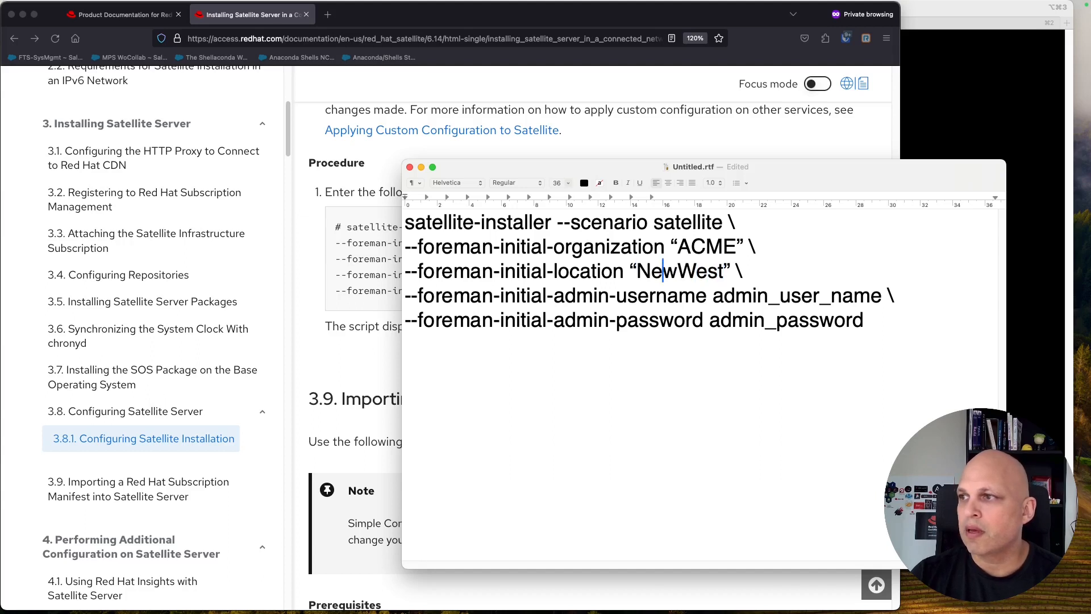
pyautogui.press('Right')
pyautogui.press('Right')
pyautogui.press('Right')
pyautogui.press('Right')
pyautogui.press('Right')
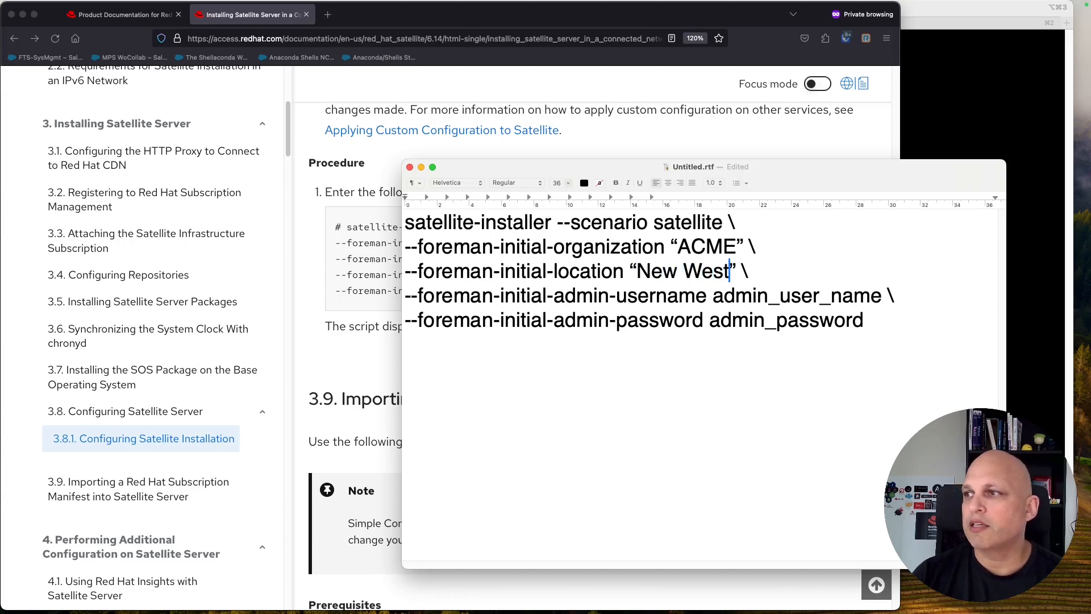
# Step: Trim '_user_name' from the username placeholder so it reads admin
pyautogui.click(714, 297)
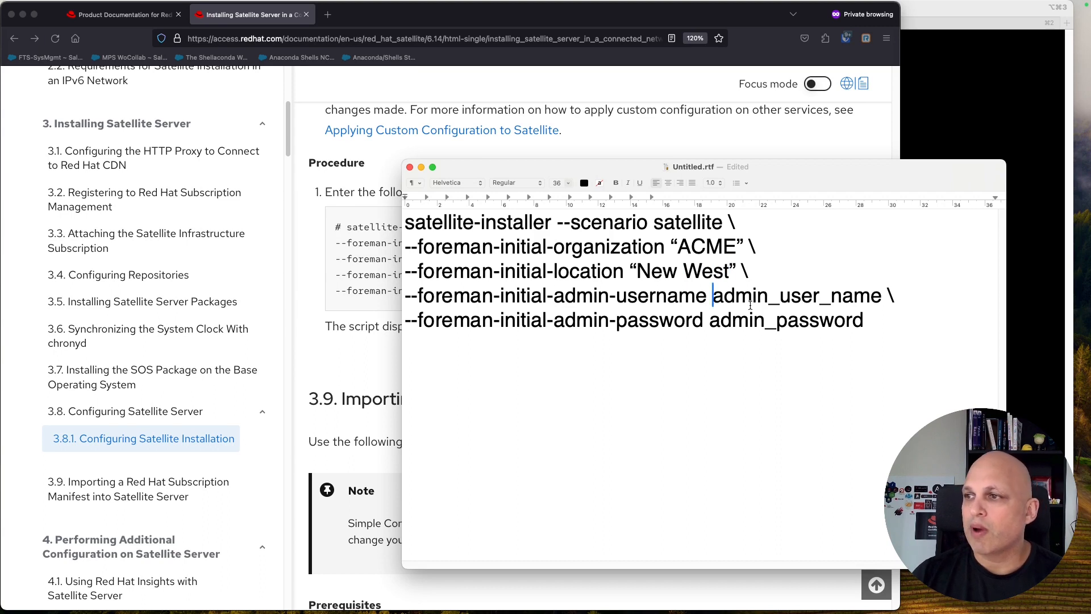
pyautogui.moveTo(769, 296); pyautogui.dragTo(883, 296)
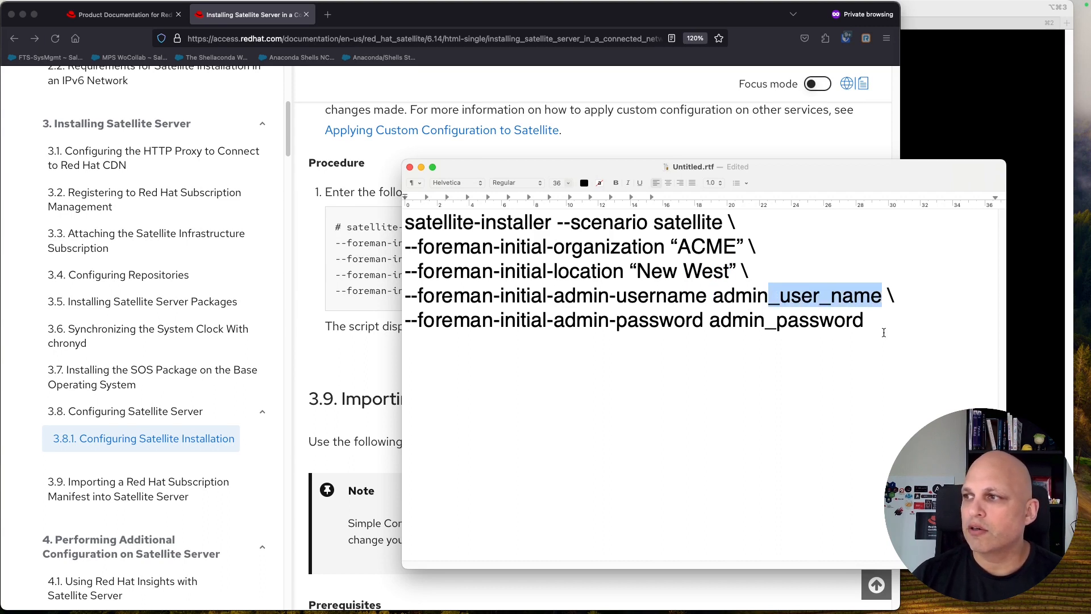
pyautogui.press('BackSpace')
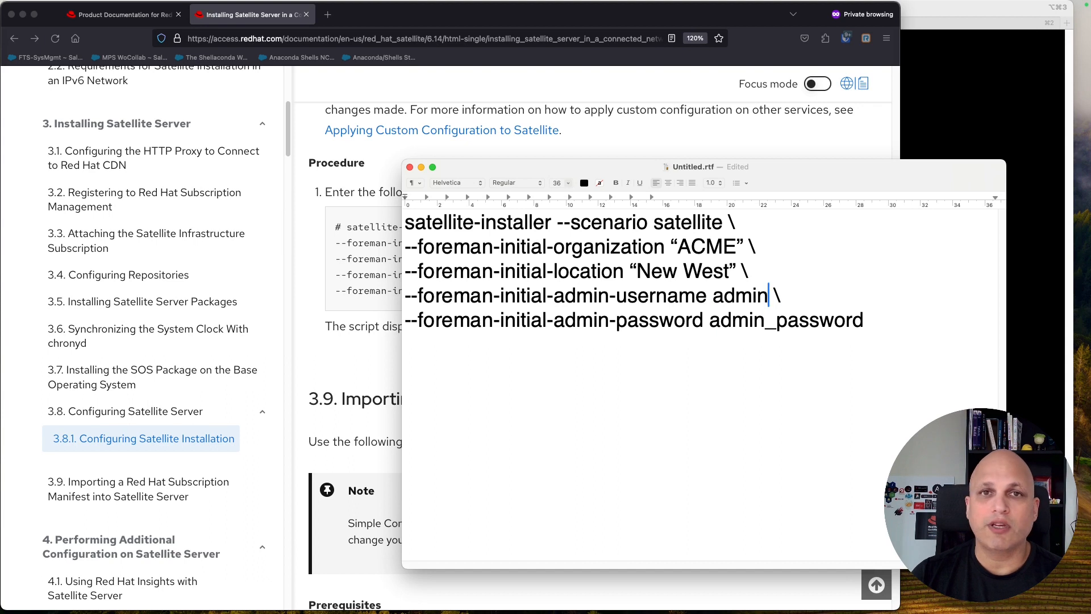
pyautogui.press('Left')
pyautogui.press('Left')
pyautogui.press('Right')
pyautogui.press('Right')
pyautogui.hotkey('shift', 'Left')
pyautogui.hotkey('shift', 'Left')
pyautogui.hotkey('shift', 'Left')
pyautogui.hotkey('shift', 'Left')
pyautogui.hotkey('shift', 'Left')
pyautogui.press('super+Left')
pyautogui.press('super+shift+Right')
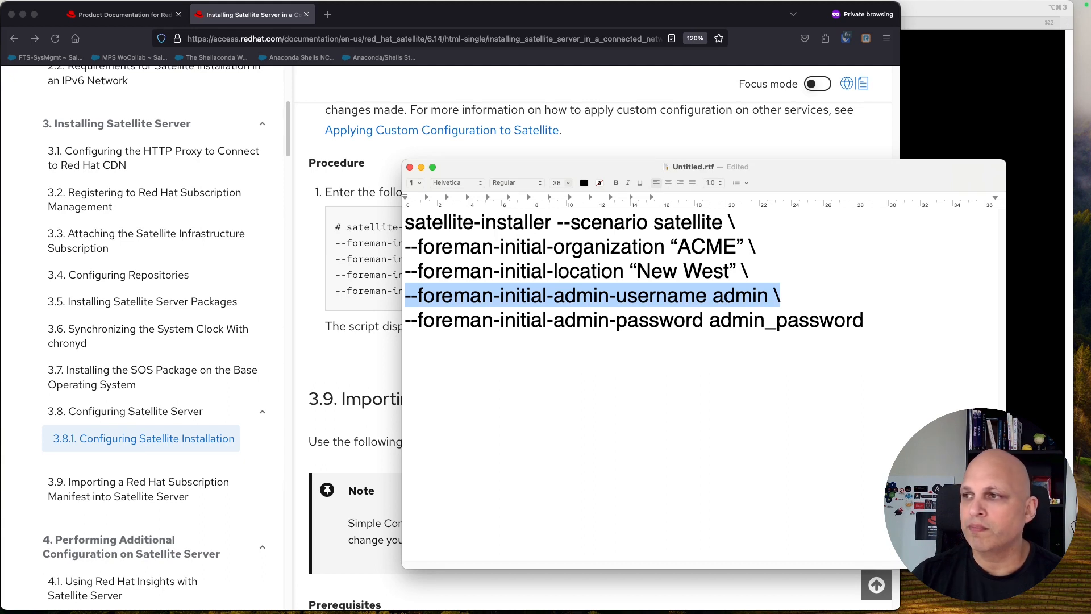
# Step: Replace the admin_password placeholder with the new admin password
pyautogui.press('Down')
pyautogui.press('Left')
pyautogui.press('Left')
pyautogui.press('Left')
pyautogui.press('Left')
pyautogui.press('Left')
pyautogui.press('Left')
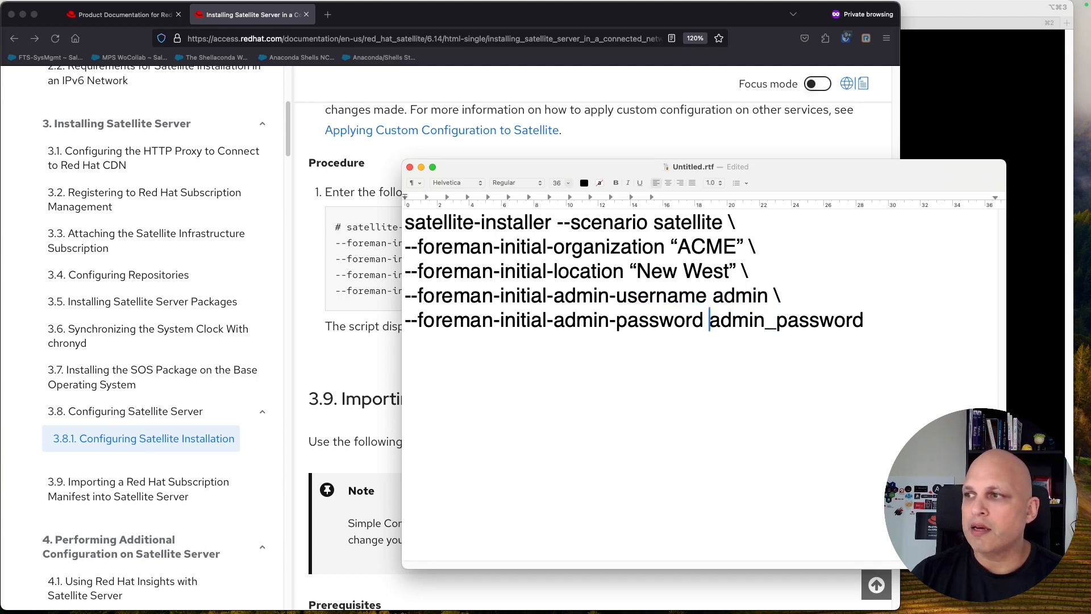
pyautogui.press('super+shift+Right')
pyautogui.press('BackSpace')
pyautogui.write('mypassword')
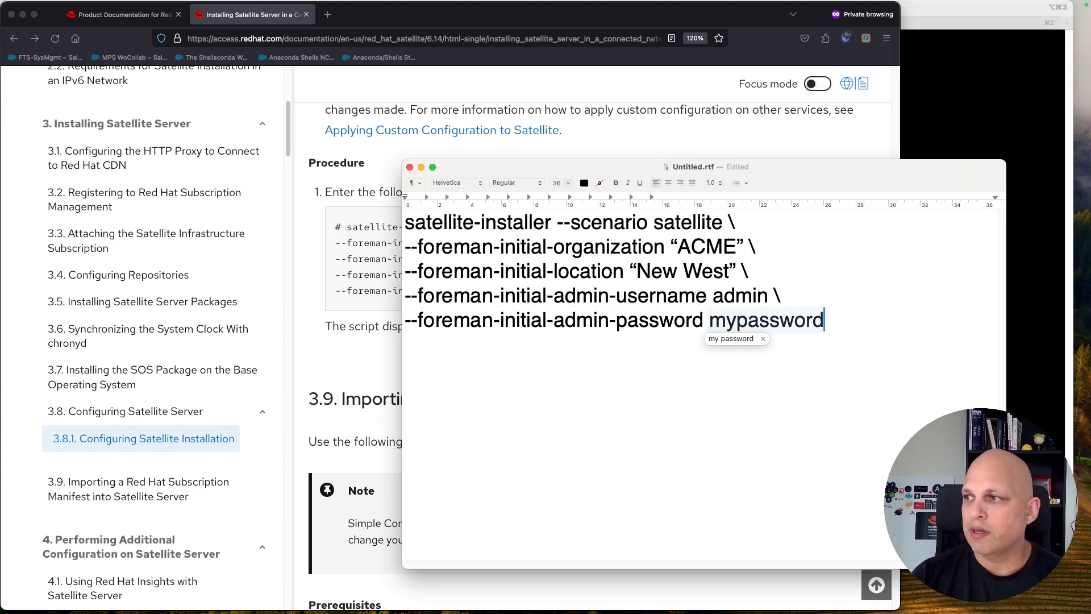
pyautogui.write('123')
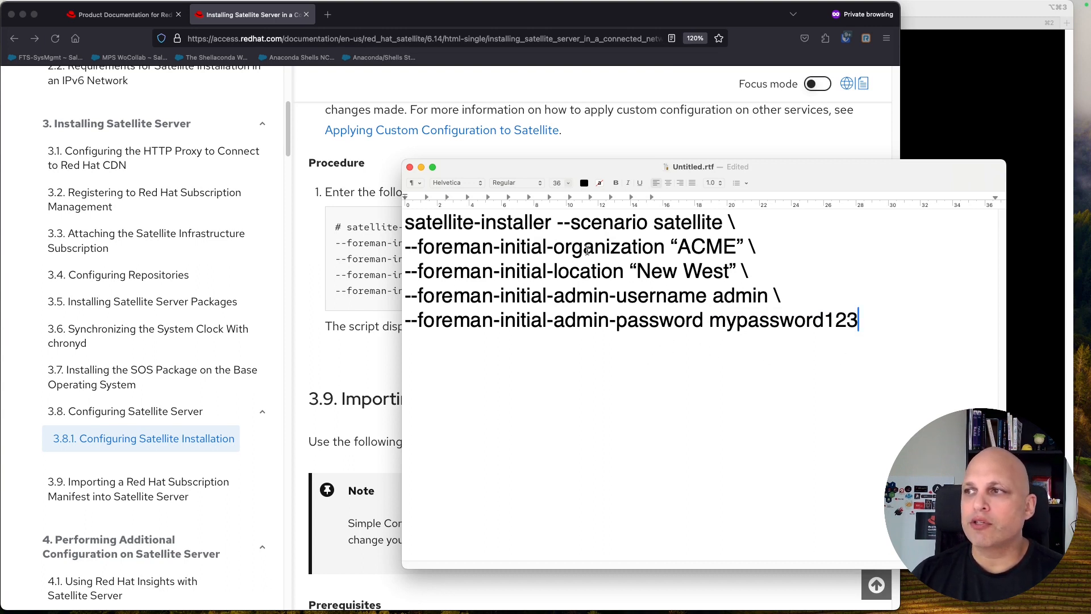
# Step: Check the scenario, ACME, New West and credential values, then select the five-line command
pyautogui.doubleClick(680, 224)
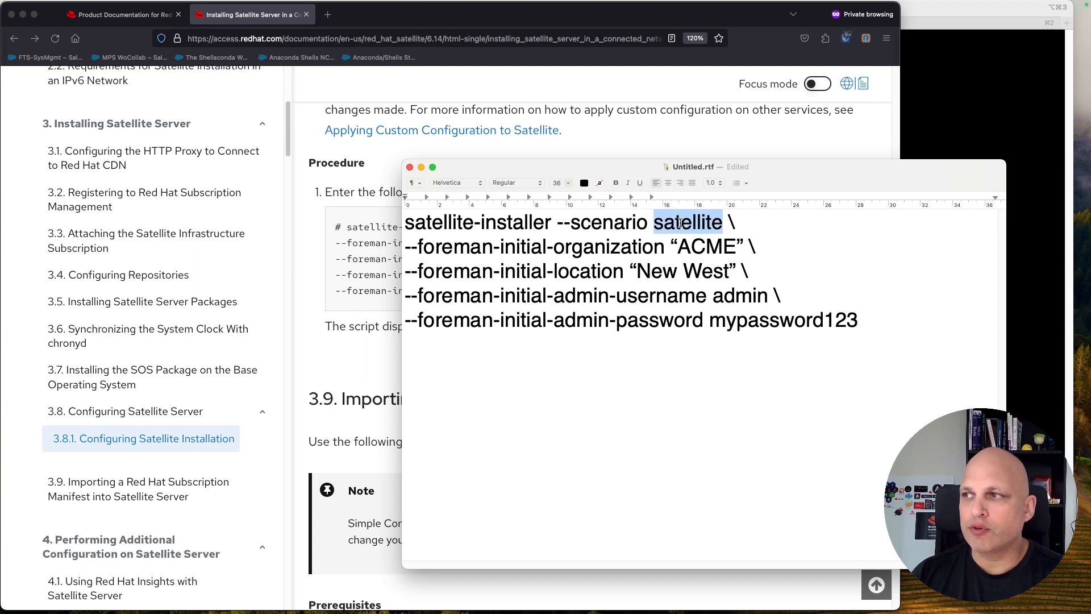
pyautogui.doubleClick(700, 248)
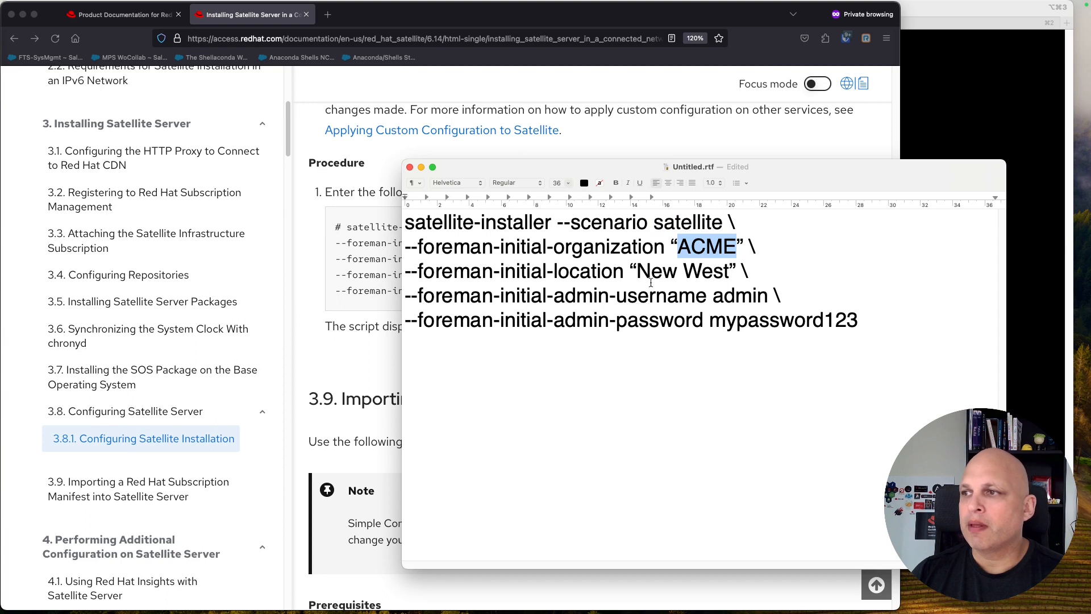
pyautogui.moveTo(638, 272); pyautogui.dragTo(730, 273)
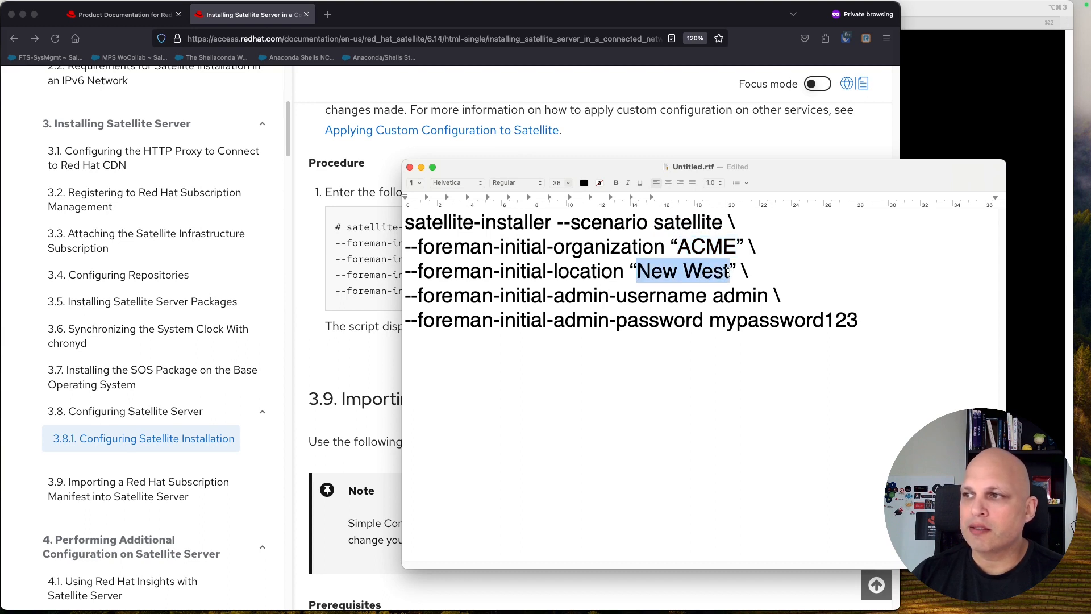
pyautogui.doubleClick(755, 293)
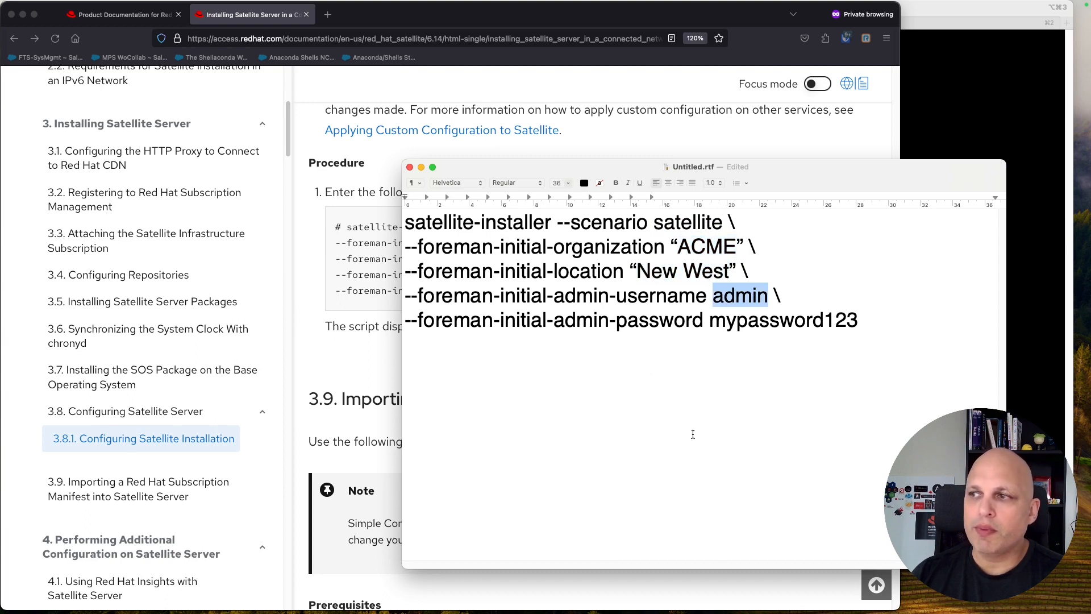
pyautogui.doubleClick(752, 323)
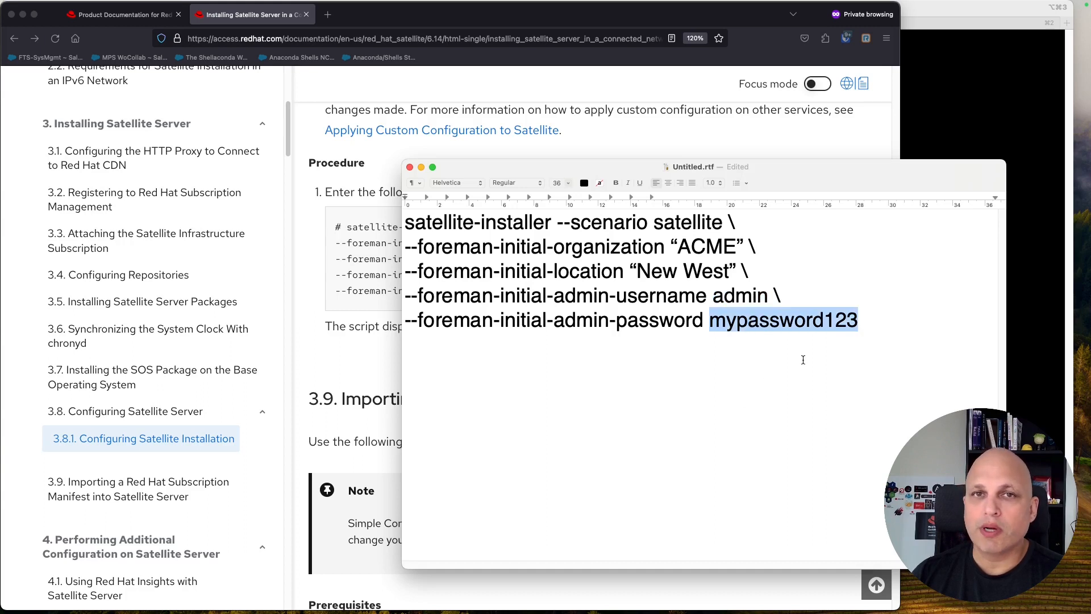
pyautogui.moveTo(880, 318); pyautogui.dragTo(384, 223)
pyautogui.press('super+c')
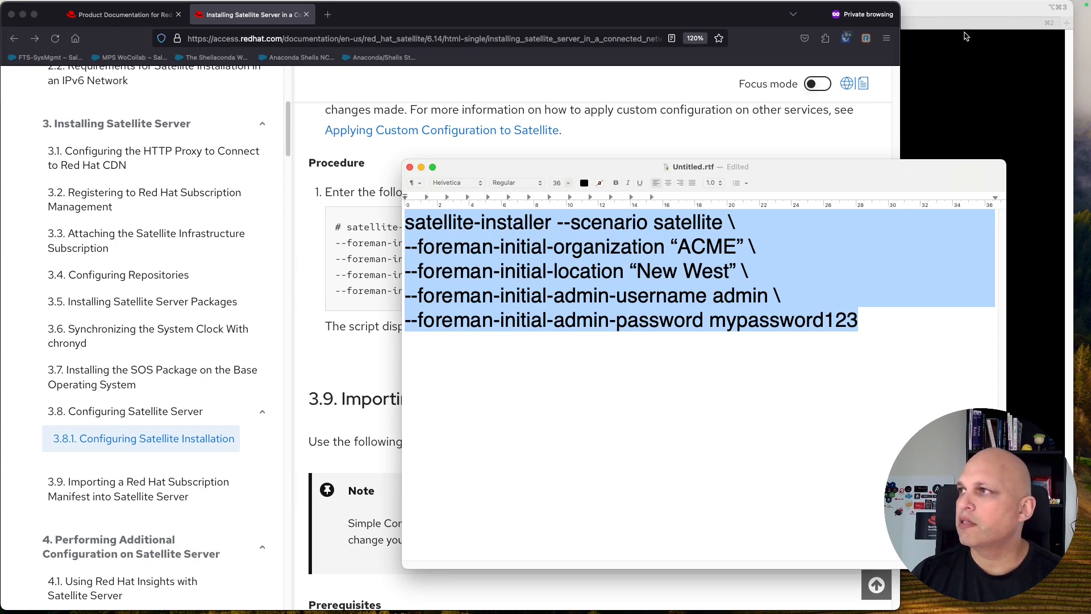
pyautogui.click(959, 8)
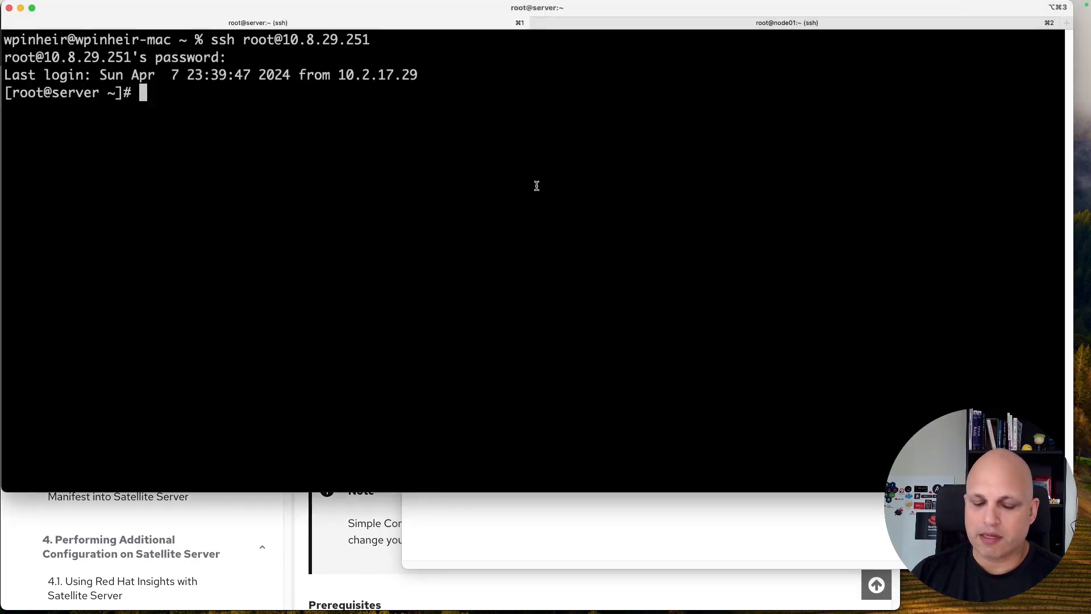
# Step: Paste and run the satellite-installer command; it fails with 'too many arguments', so clear the screen
pyautogui.press('super+v')
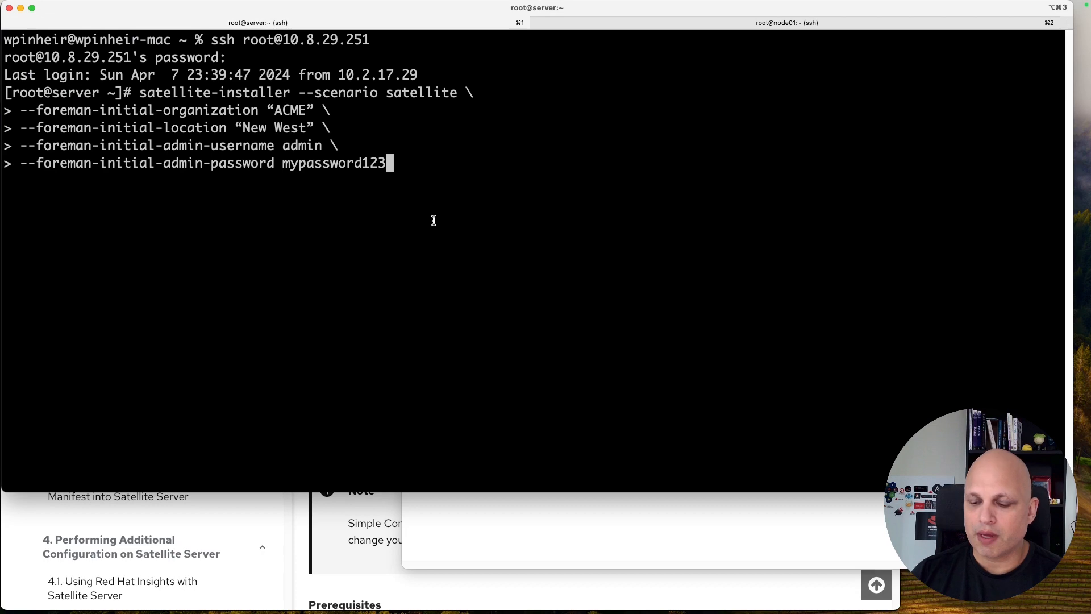
pyautogui.press('Return')
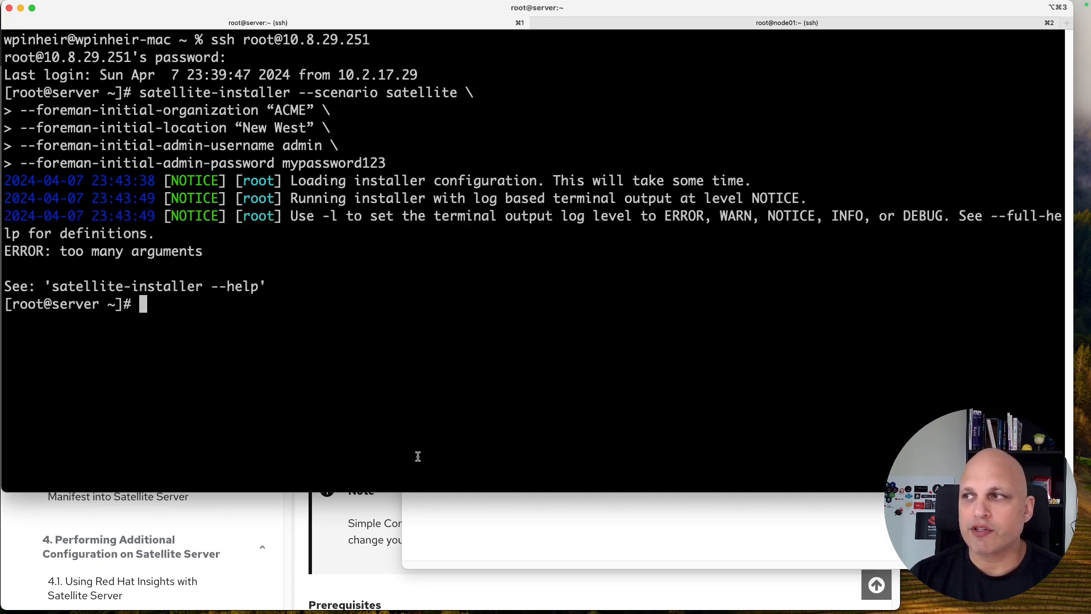
pyautogui.hotkey('ctrl', 'l')
pyautogui.press('super+Tab')
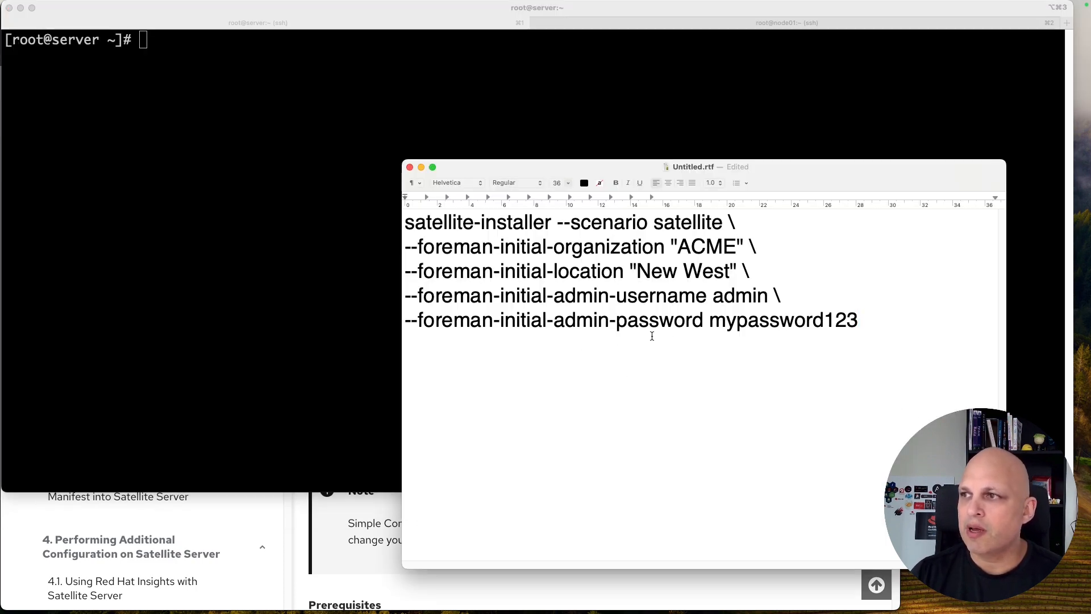
# Step: Retype the closing quote after New West as a straight quote and reselect the whole command
pyautogui.click(738, 271)
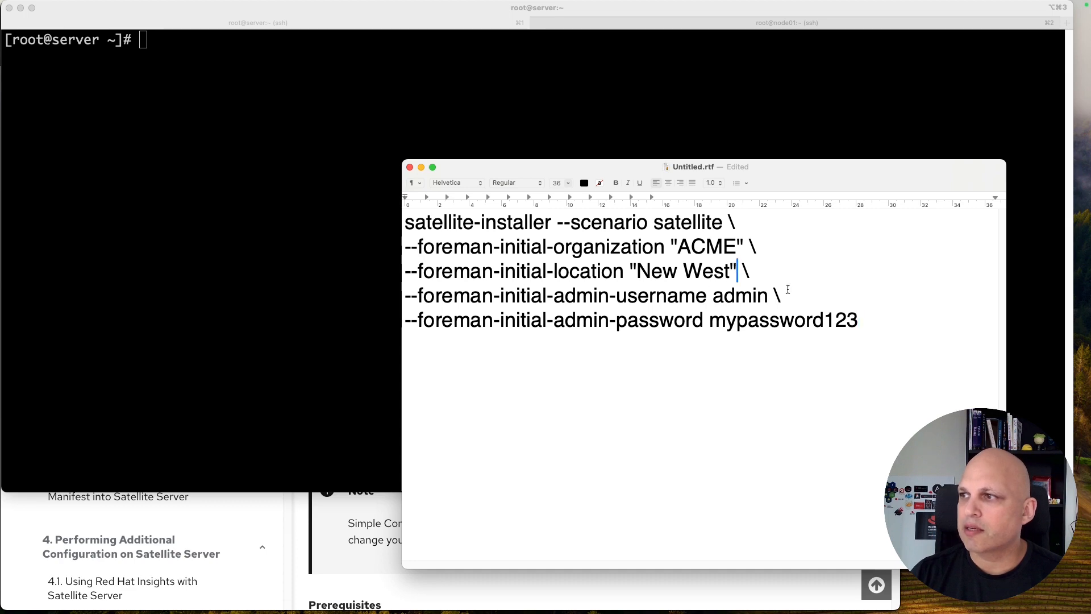
pyautogui.press('BackSpace')
pyautogui.write('"')
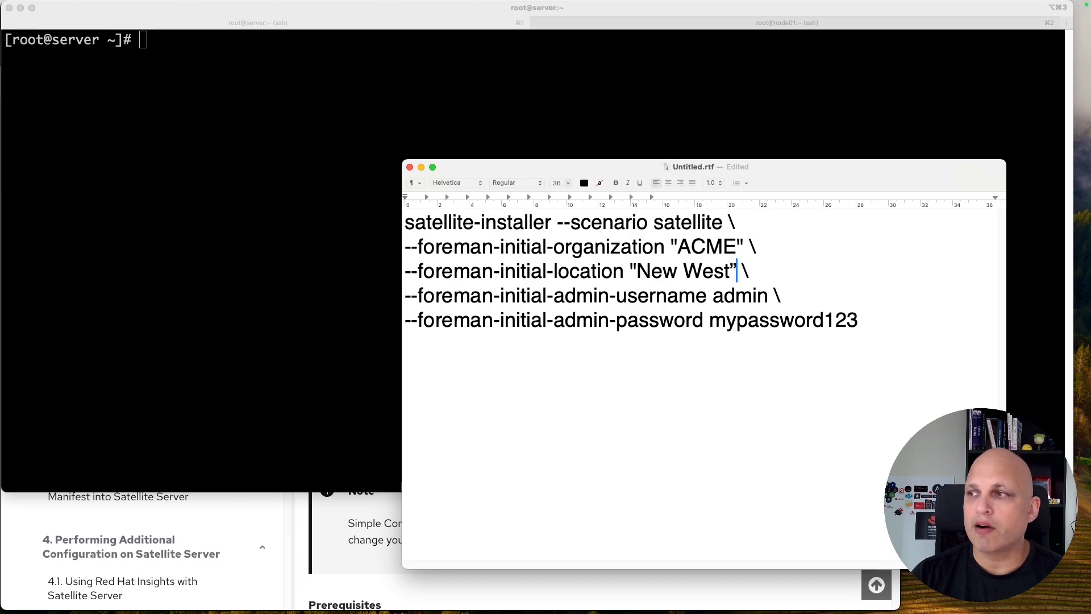
pyautogui.press('BackSpace')
pyautogui.write('”')
pyautogui.press('super+z')
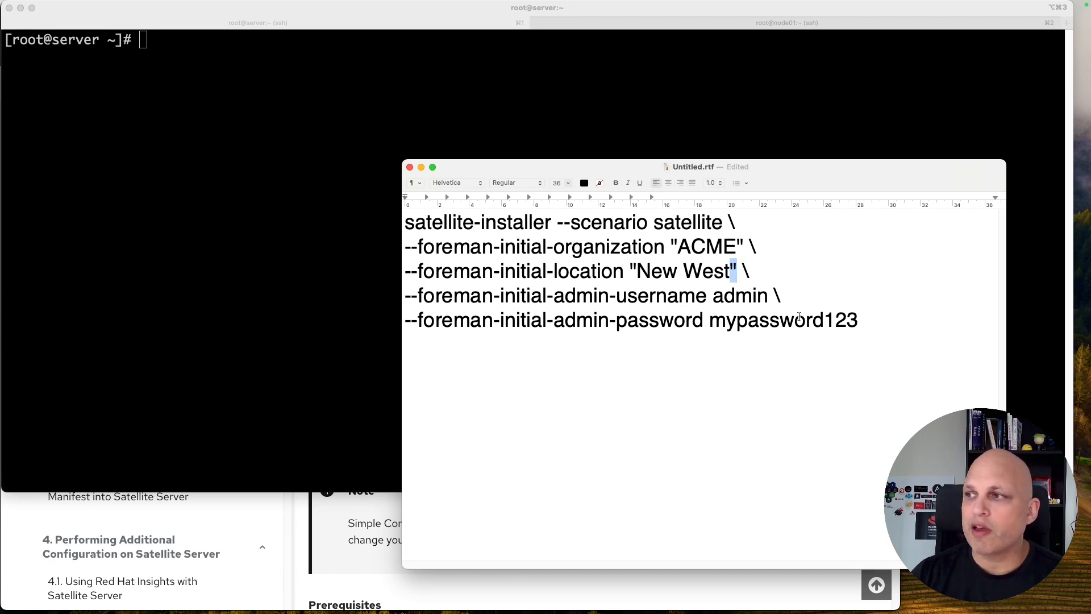
pyautogui.click(897, 324)
pyautogui.moveTo(896, 324); pyautogui.dragTo(391, 212)
pyautogui.press('super+c')
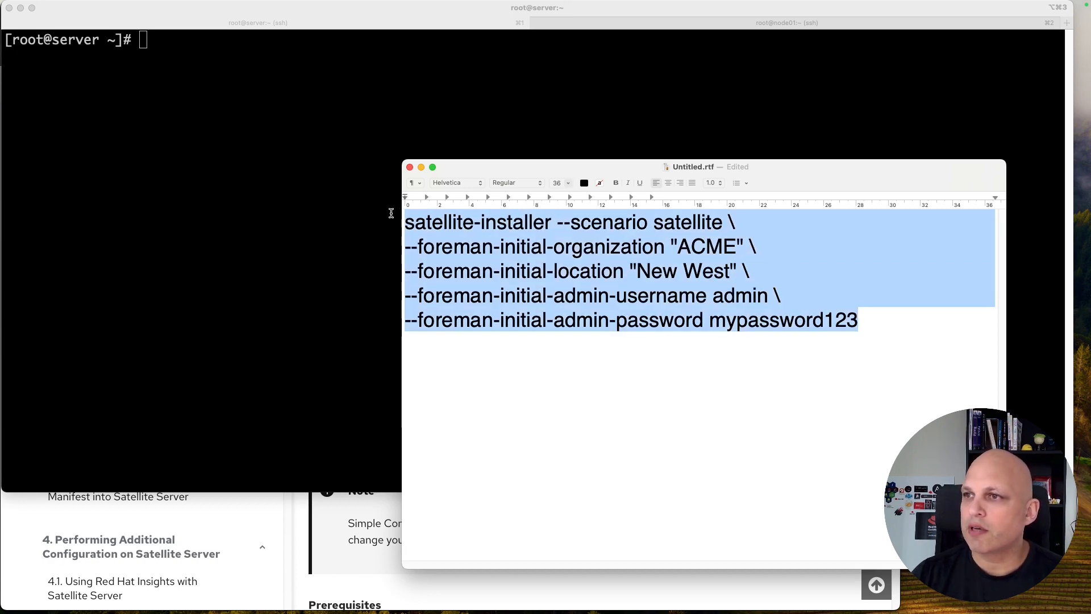
# Step: Paste the corrected installer command at the server prompt and run it
pyautogui.click(239, 151)
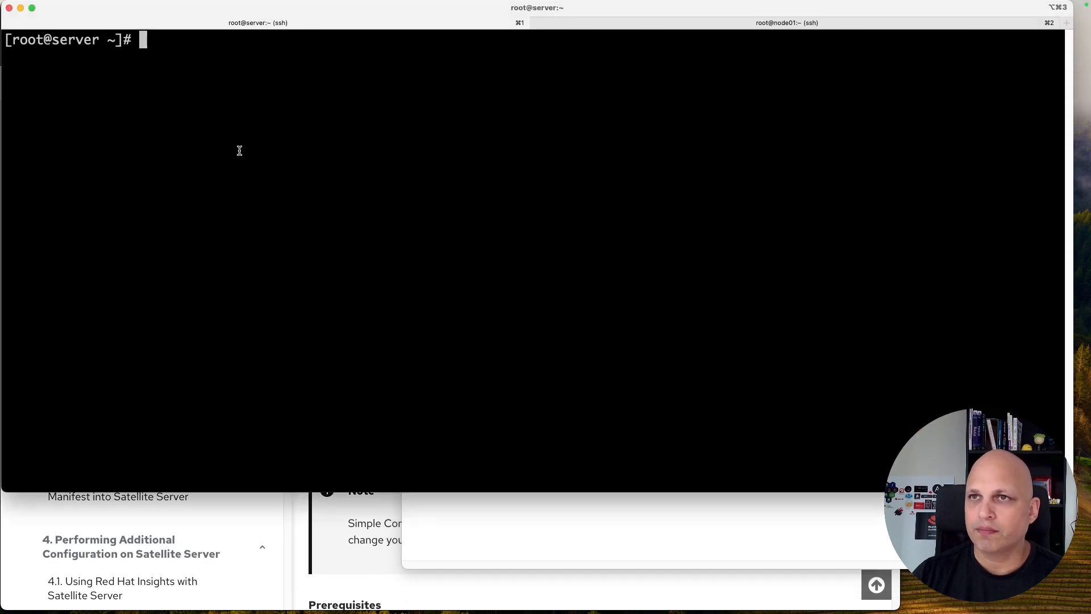
pyautogui.press('super+v')
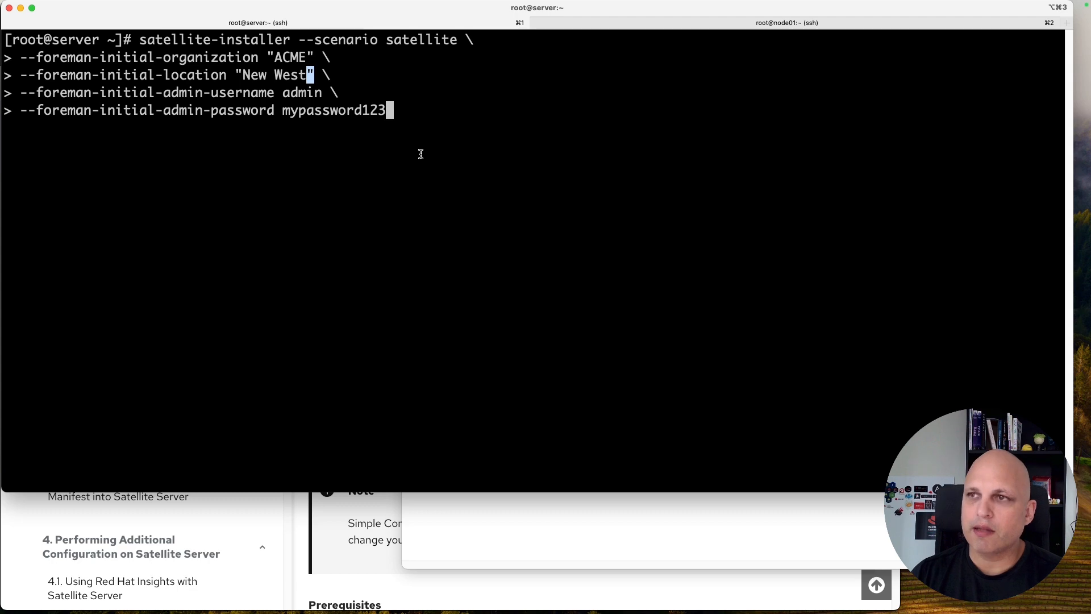
pyautogui.press('Return')
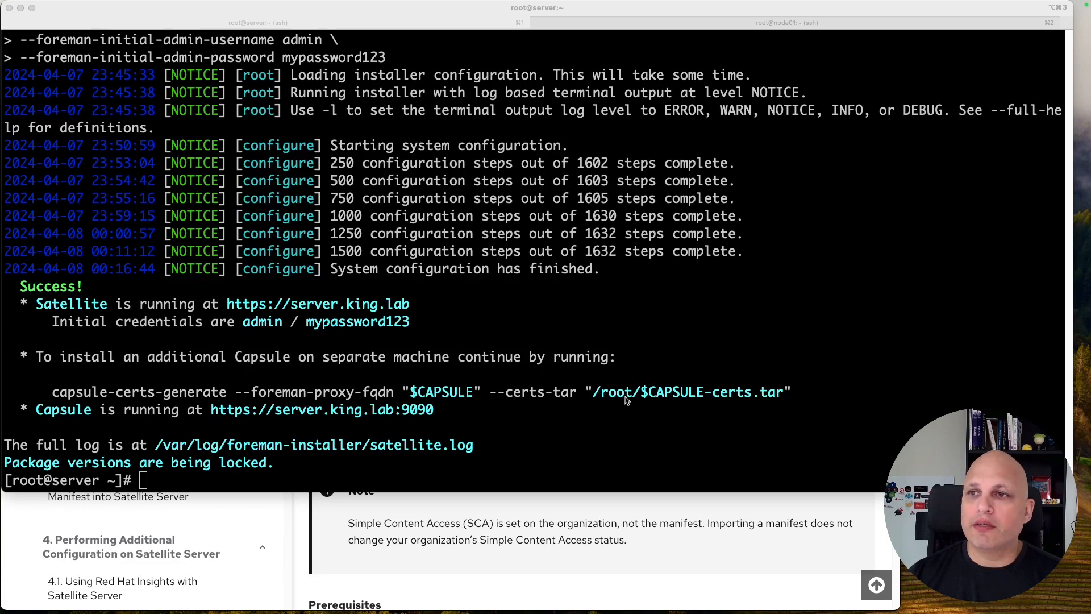
# Step: Review the installer output: the submitted command, the Success! message and the Satellite URL
pyautogui.scroll(2, 418, 233)
pyautogui.scroll(2, 417, 234)
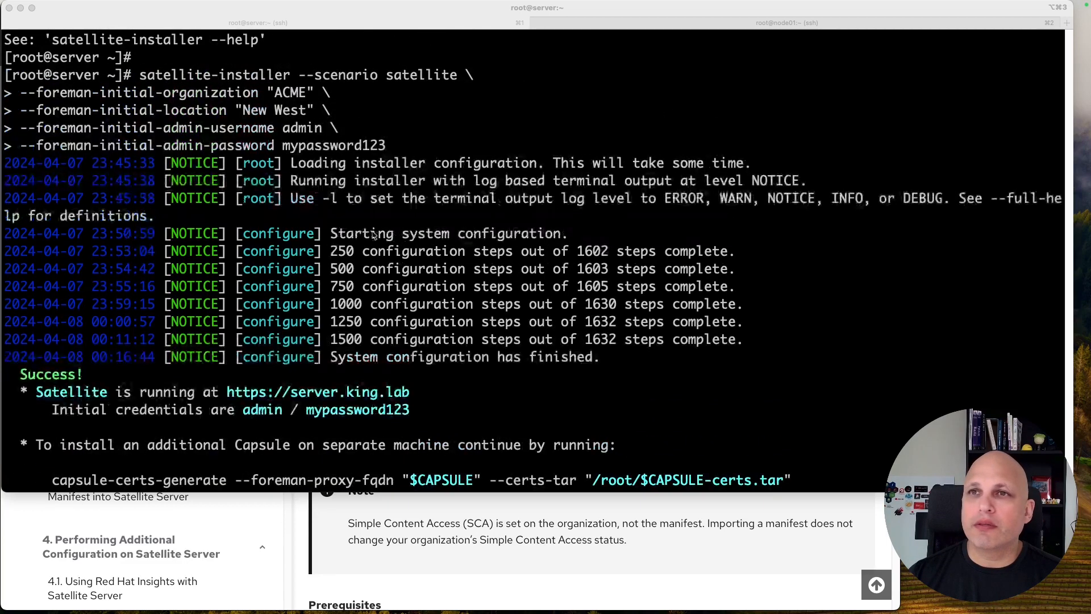
pyautogui.click(126, 74)
pyautogui.moveTo(126, 74); pyautogui.dragTo(427, 141)
pyautogui.scroll(-4, 396, 142)
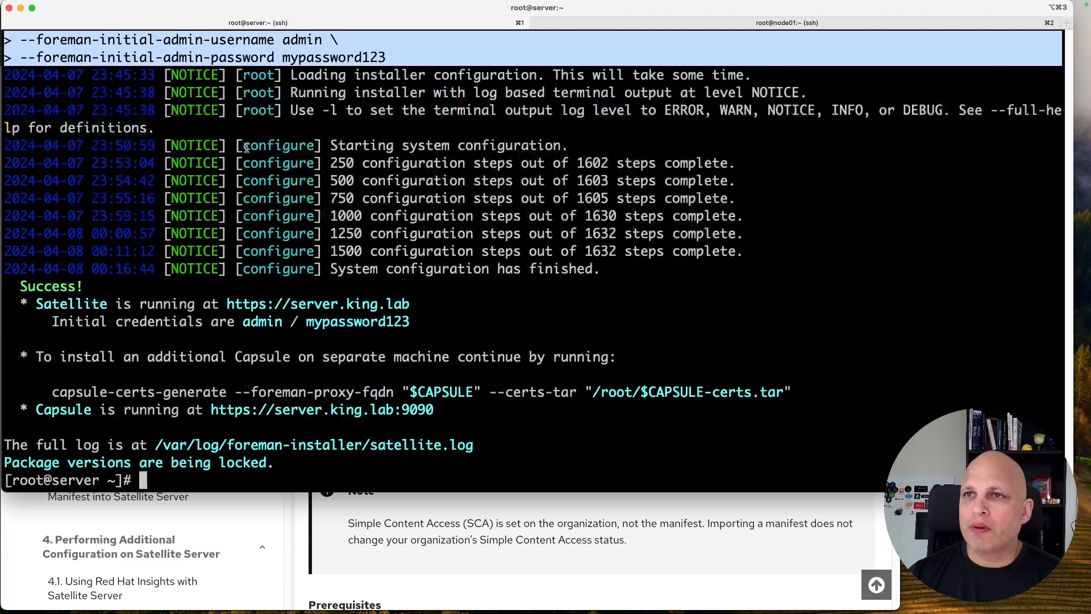
pyautogui.moveTo(187, 75); pyautogui.dragTo(358, 216)
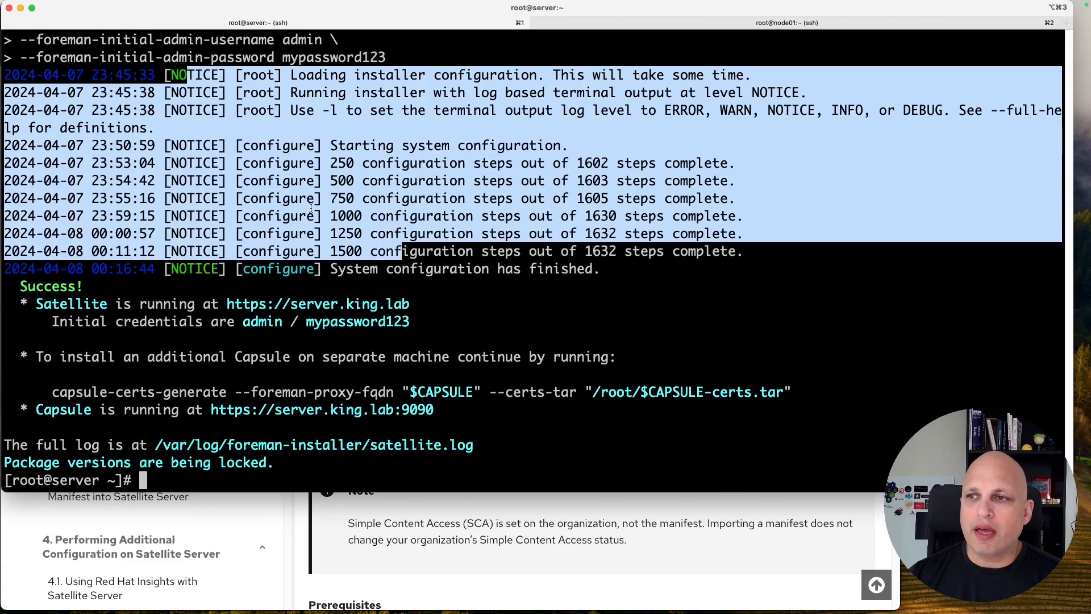
pyautogui.moveTo(19, 287); pyautogui.dragTo(84, 287)
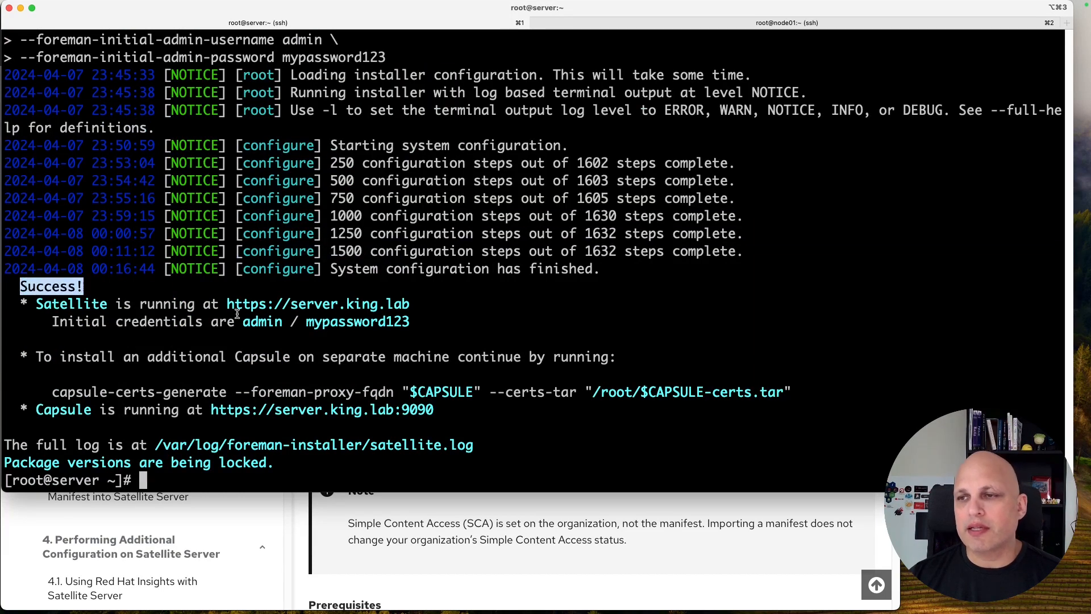
pyautogui.moveTo(227, 305); pyautogui.dragTo(413, 305)
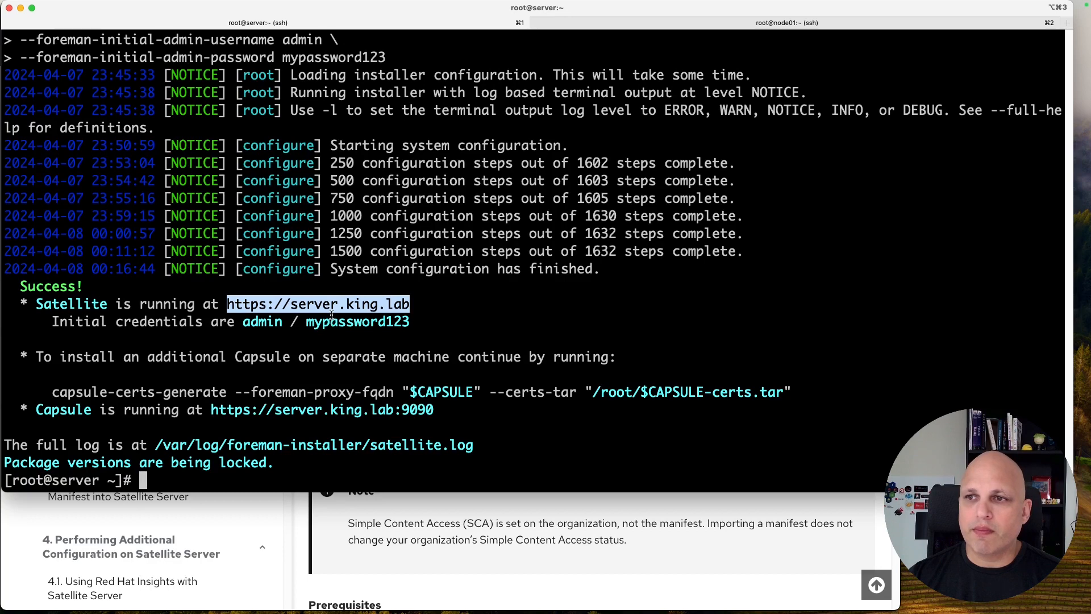
pyautogui.doubleClick(254, 323)
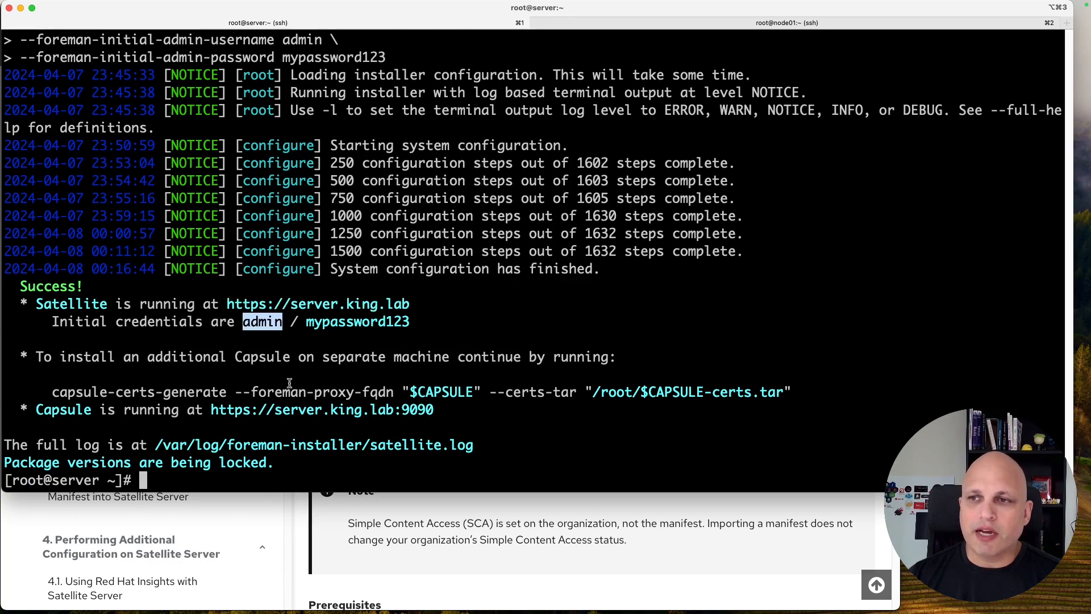
pyautogui.click(345, 321)
pyautogui.doubleClick(345, 322)
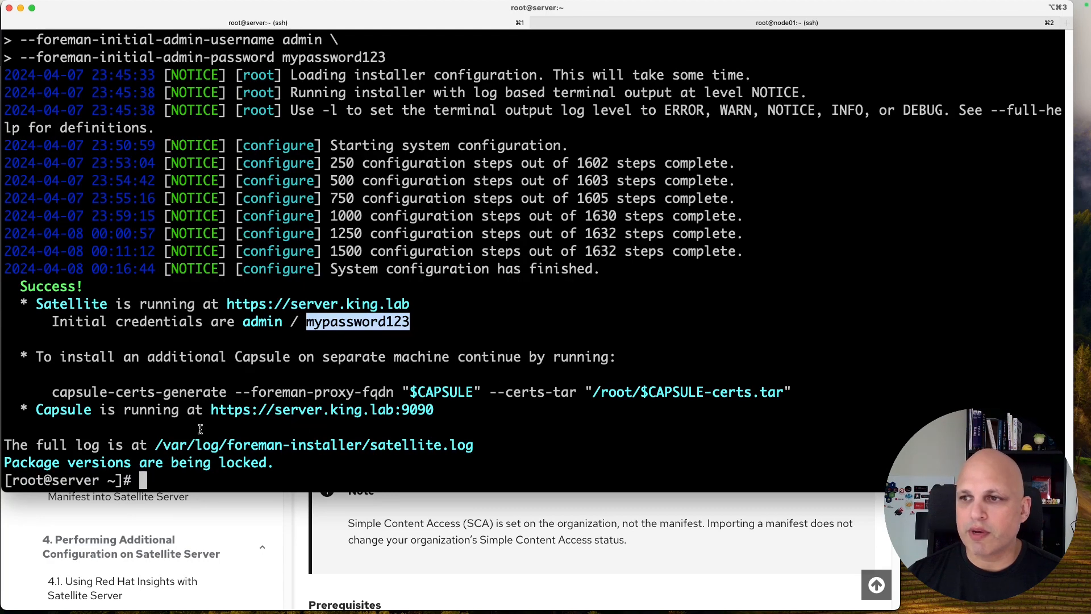
pyautogui.doubleClick(445, 392)
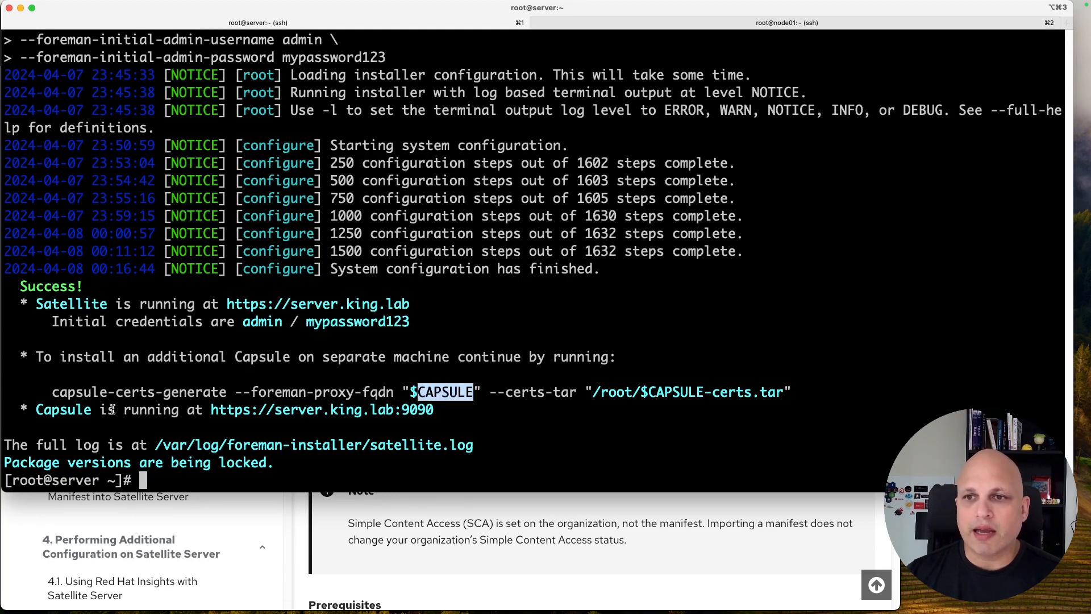
pyautogui.moveTo(52, 392); pyautogui.dragTo(792, 388)
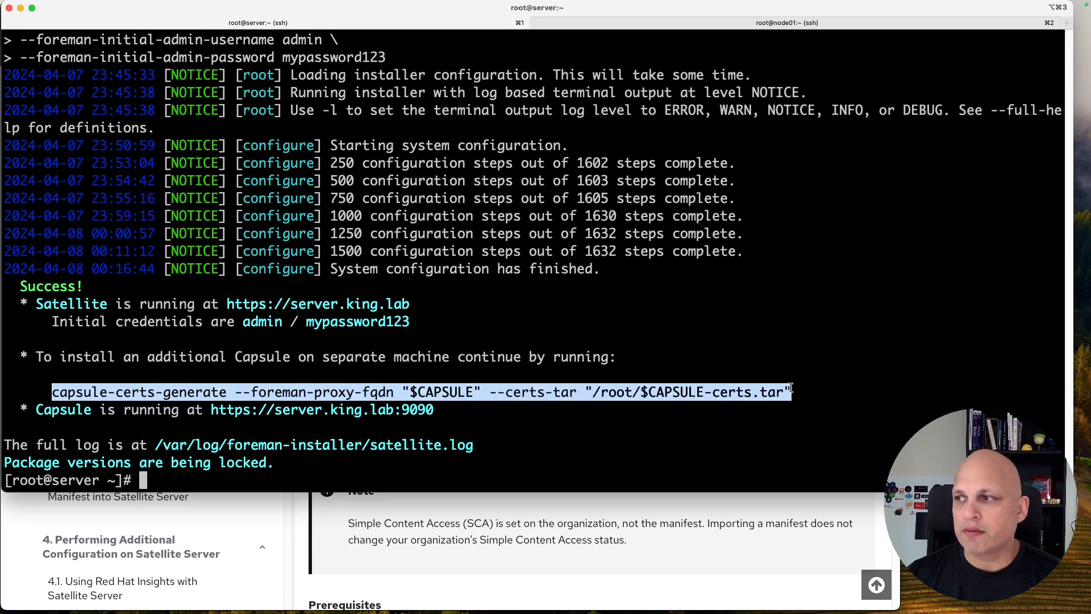
pyautogui.click(343, 395)
pyautogui.moveTo(417, 391); pyautogui.dragTo(475, 393)
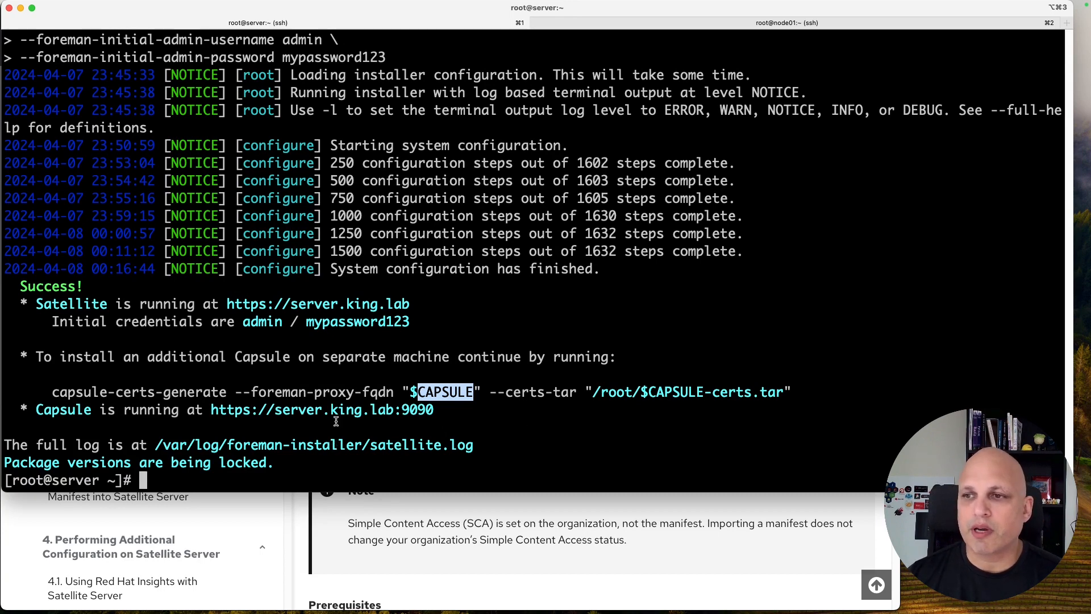
pyautogui.click(323, 411)
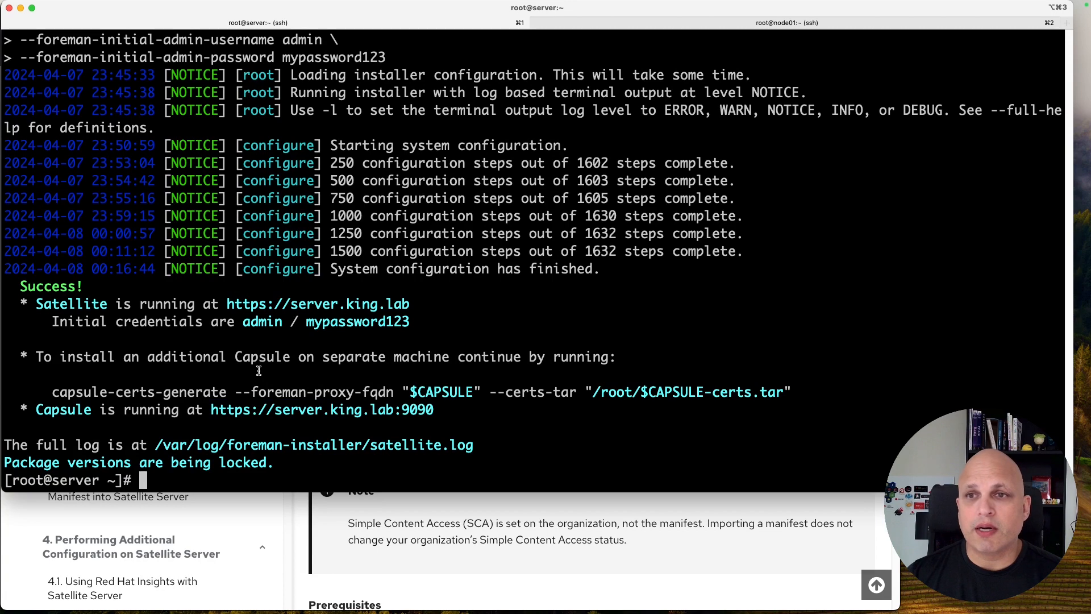
pyautogui.moveTo(227, 305); pyautogui.dragTo(414, 310)
pyautogui.press('super+c')
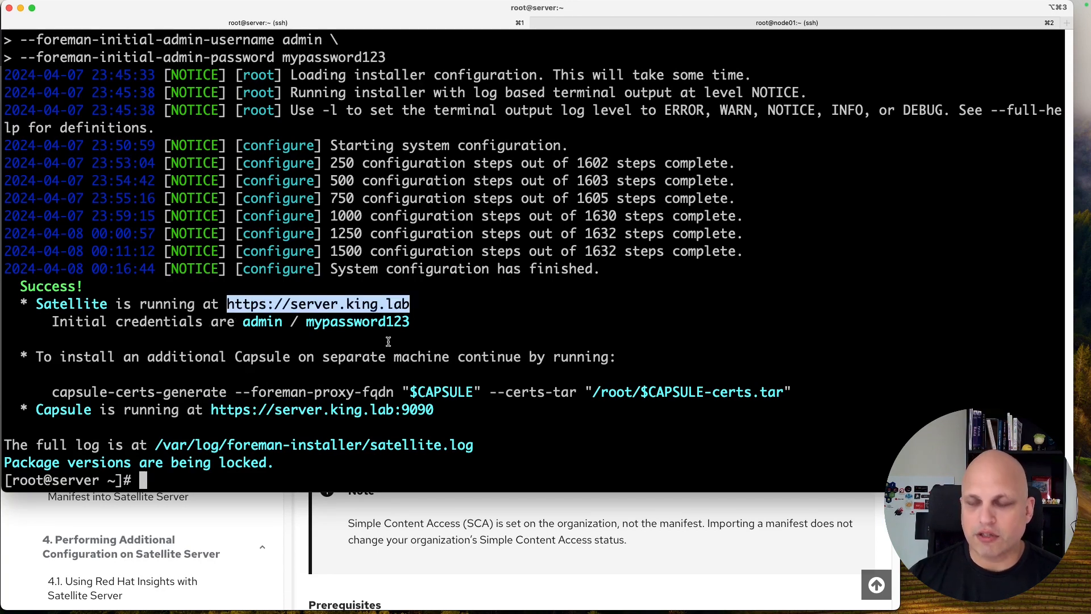
pyautogui.click(699, 594)
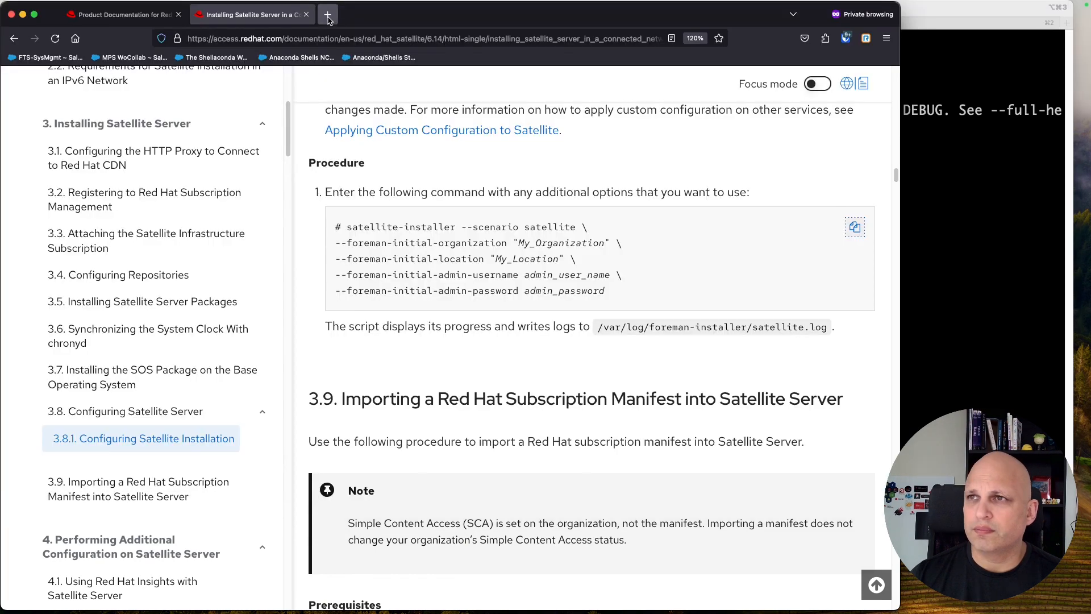
pyautogui.click(329, 15)
pyautogui.press('super+v')
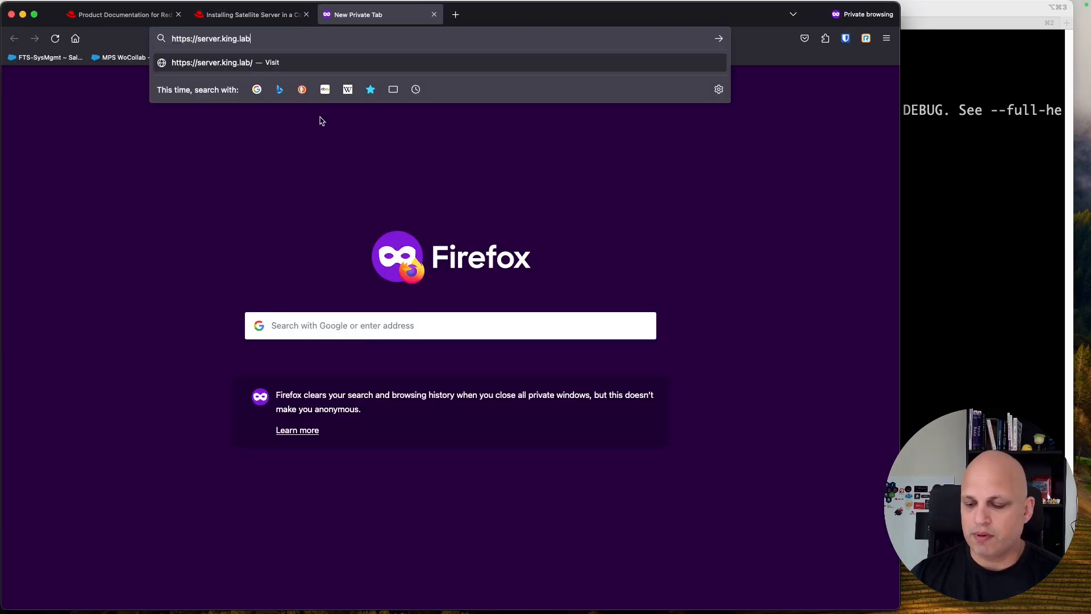
pyautogui.press('Return')
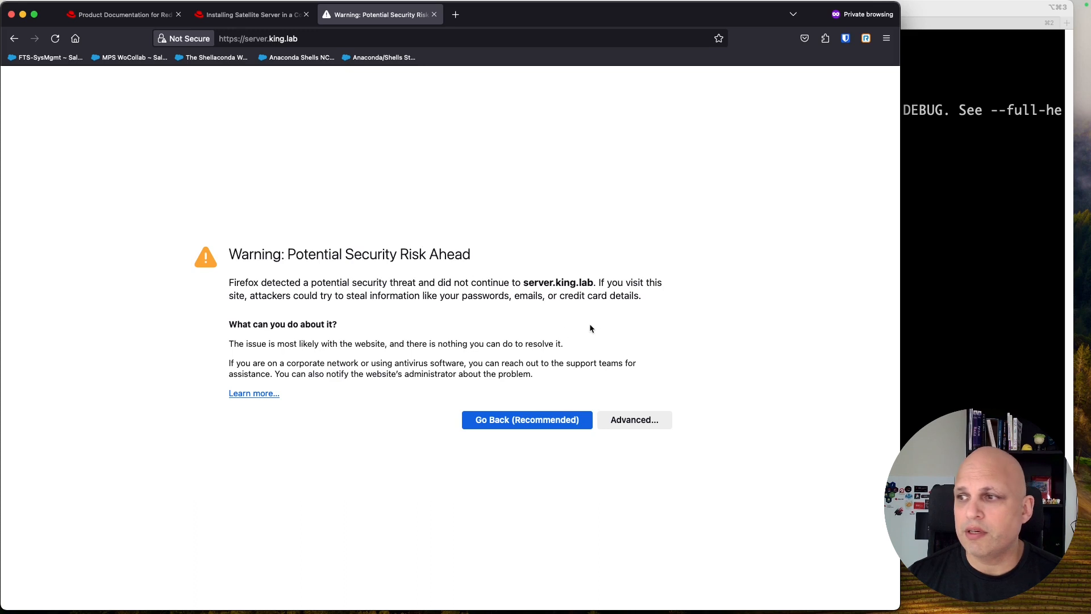
pyautogui.click(642, 421)
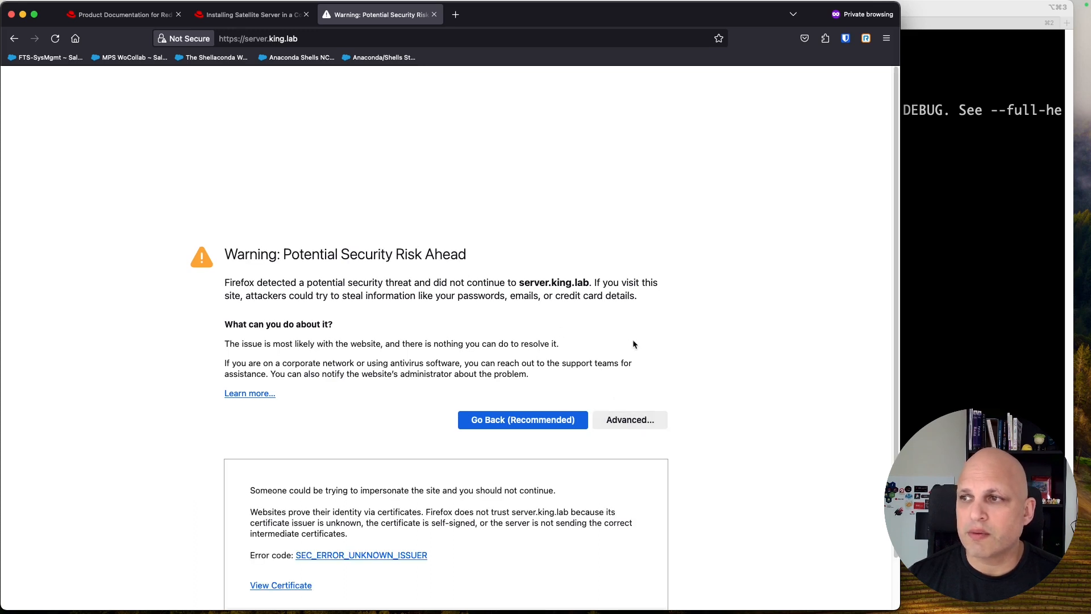
pyautogui.scroll(-2, 635, 339)
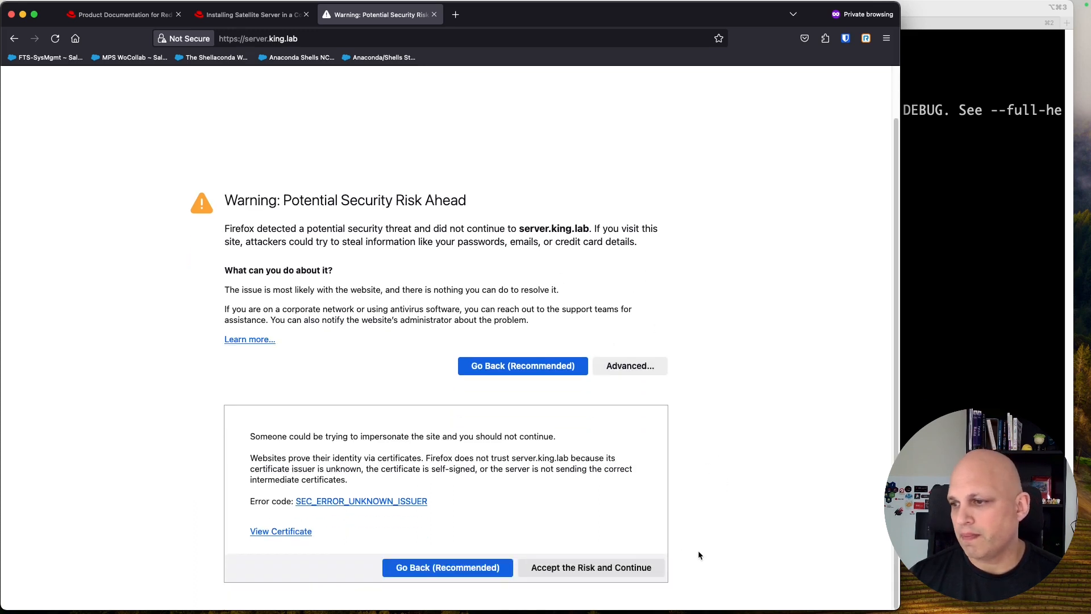
pyautogui.click(622, 567)
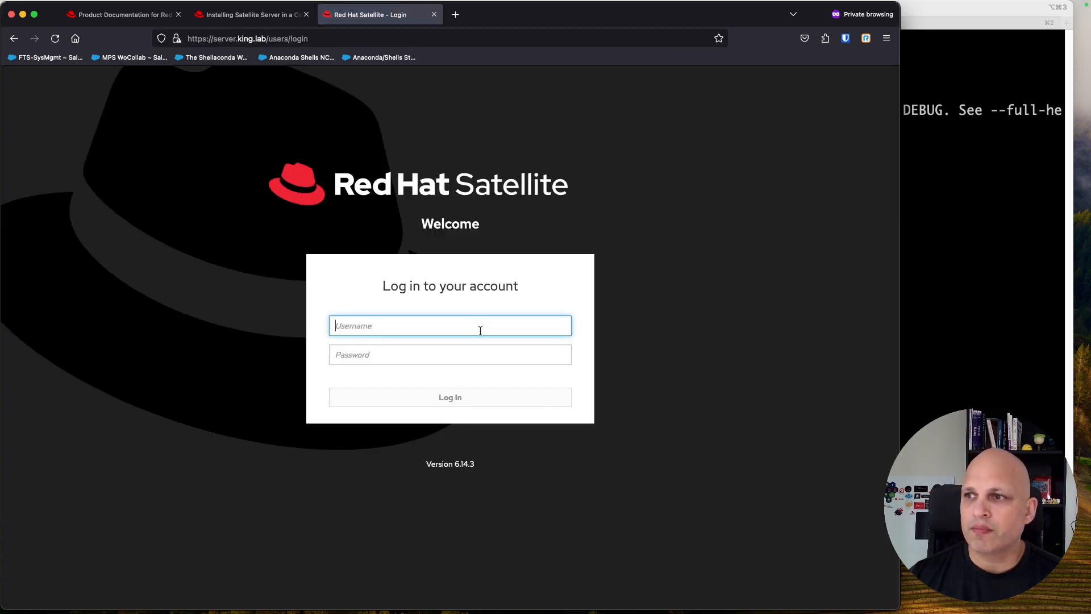
# Step: Look up the initial admin credentials in the installer output and sign in to Satellite
pyautogui.write('admin')
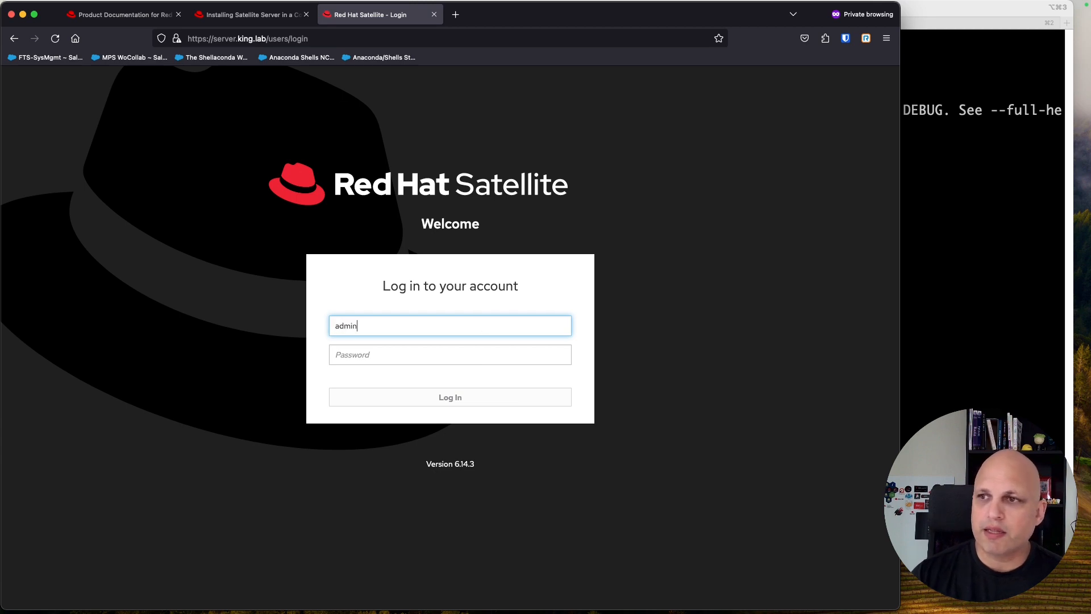
pyautogui.click(957, 204)
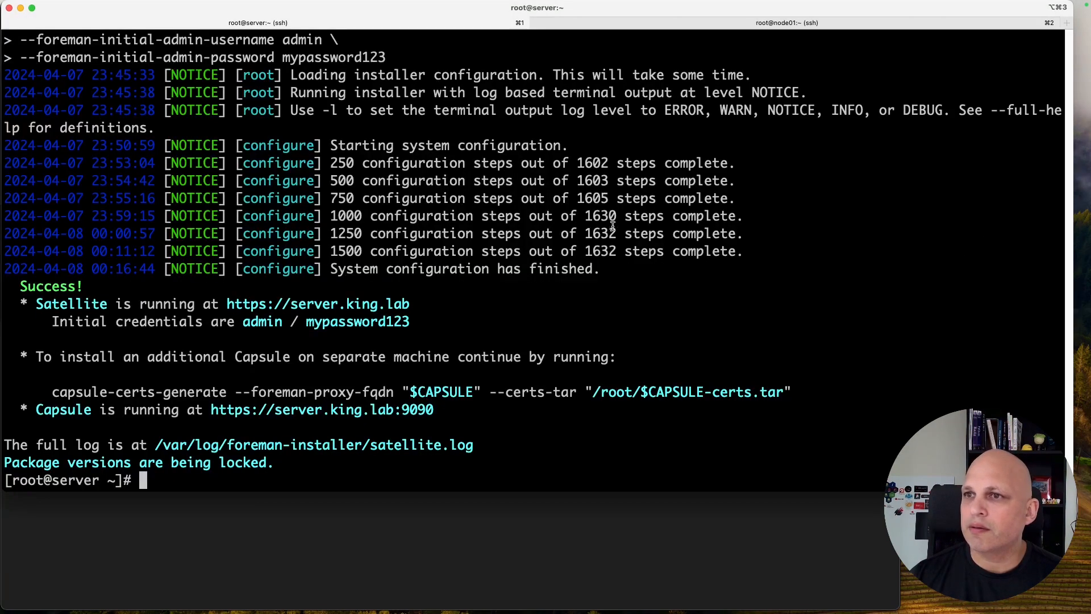
pyautogui.doubleClick(259, 320)
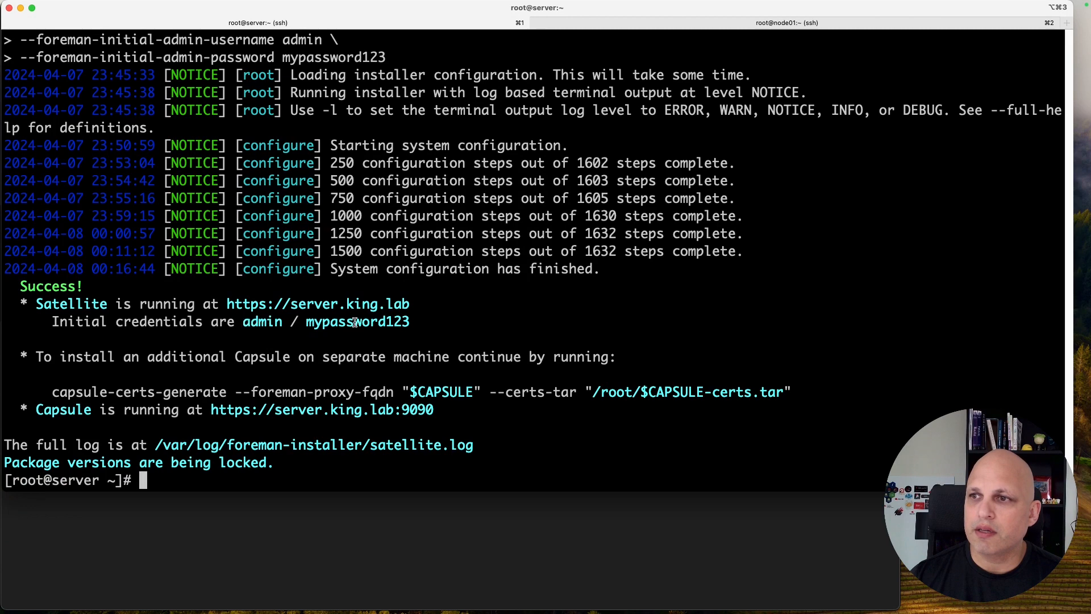
pyautogui.doubleClick(355, 322)
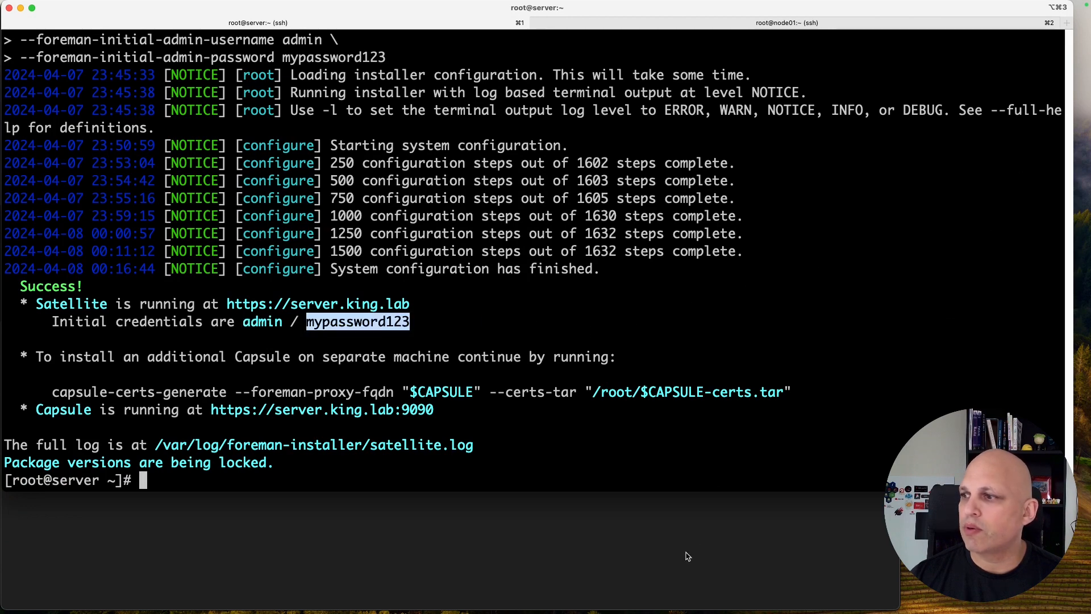
pyautogui.press('super+Tab')
pyautogui.click(457, 356)
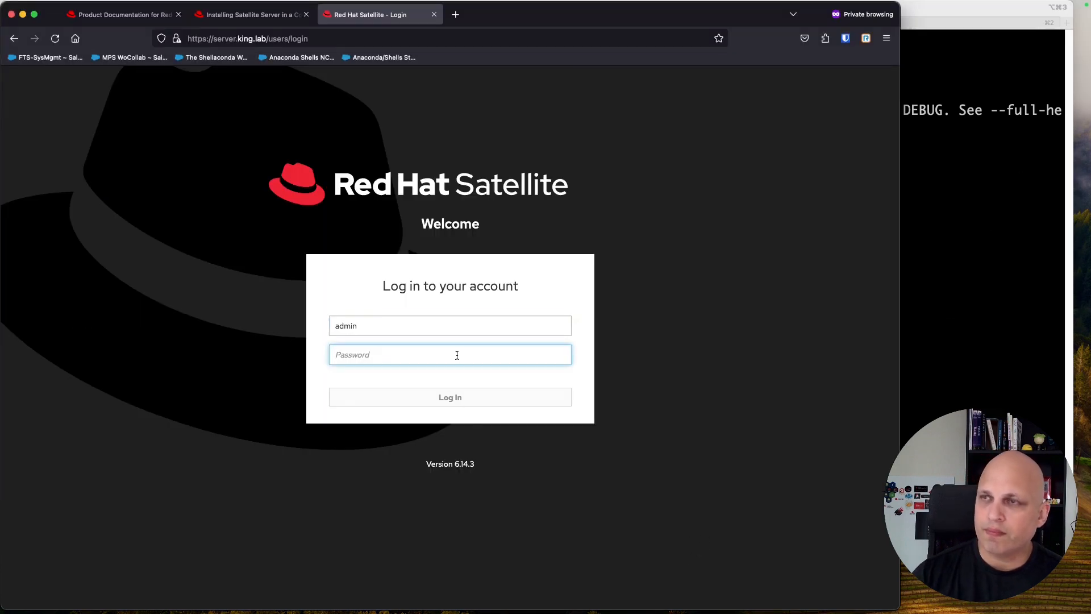
pyautogui.write('my')
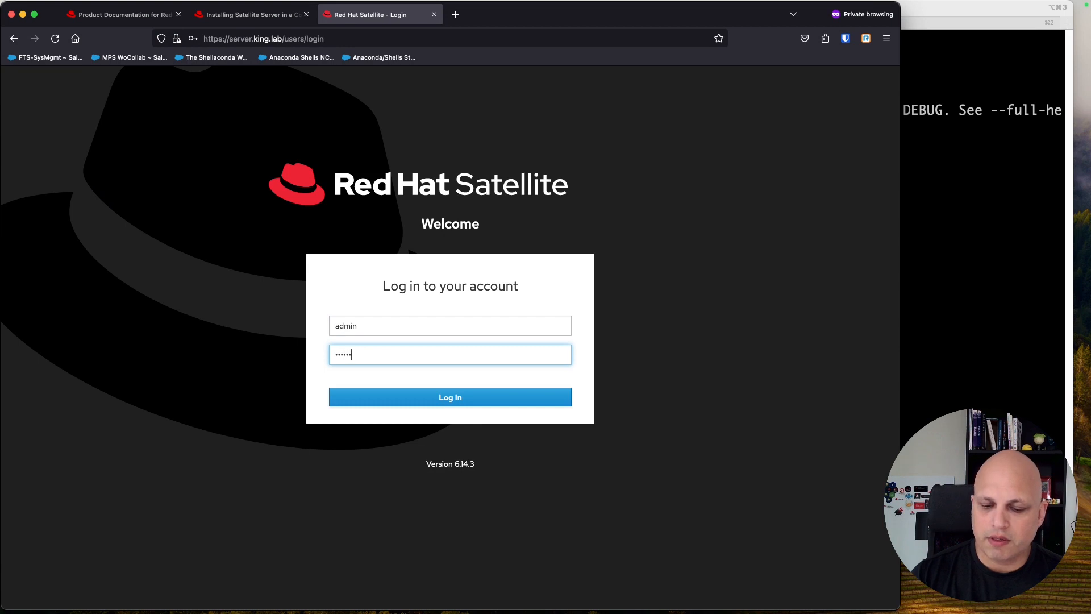
pyautogui.press('Return')
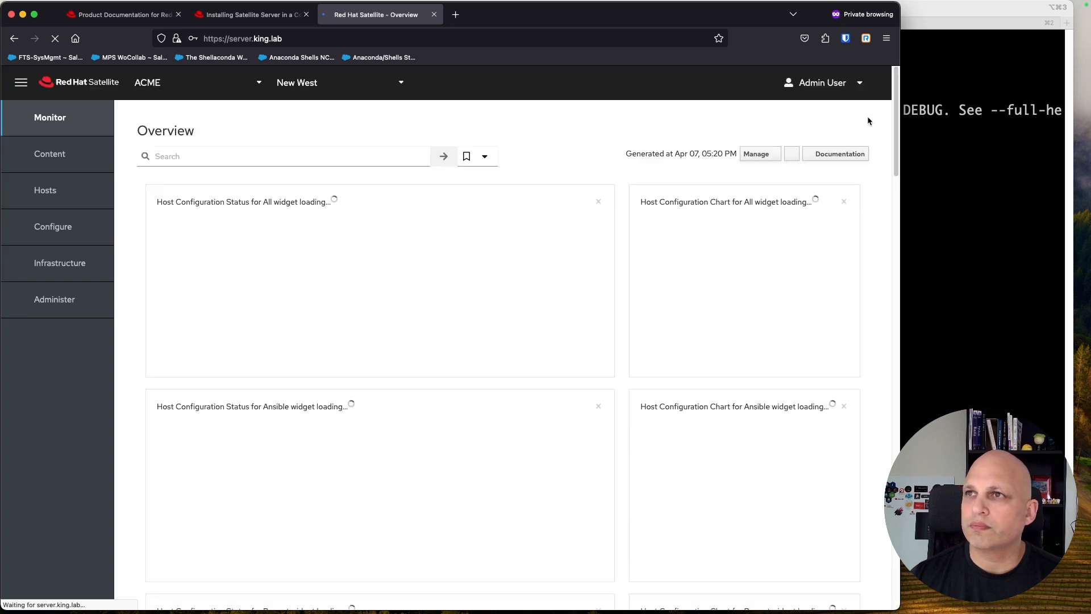
# Step: Dismiss the save-password prompt, verify ACME and New West are selected, and enlarge the dashboard
pyautogui.click(870, 76)
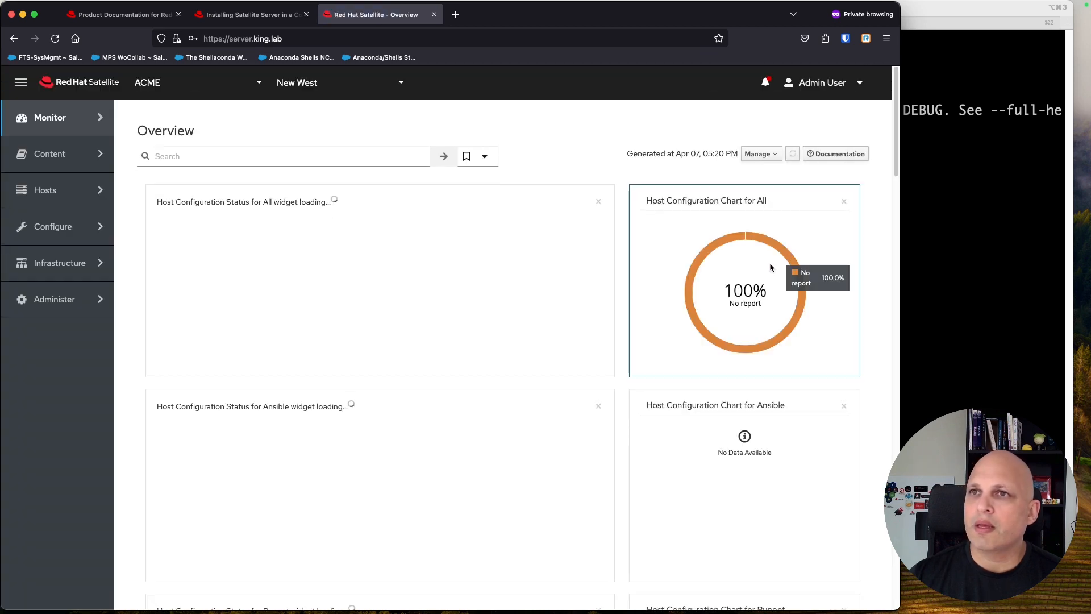
pyautogui.click(261, 83)
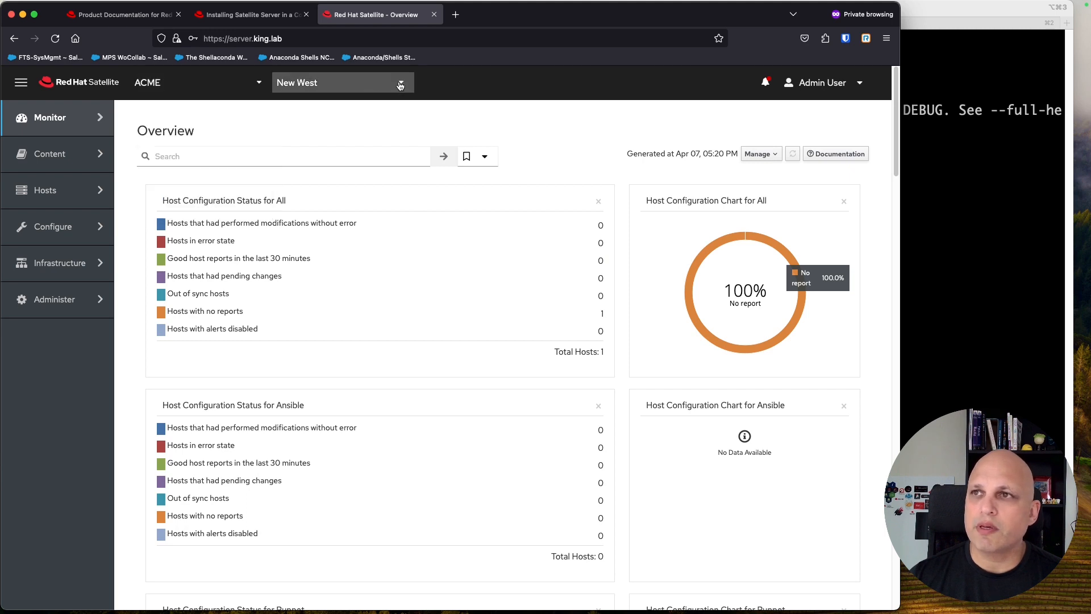
pyautogui.click(400, 85)
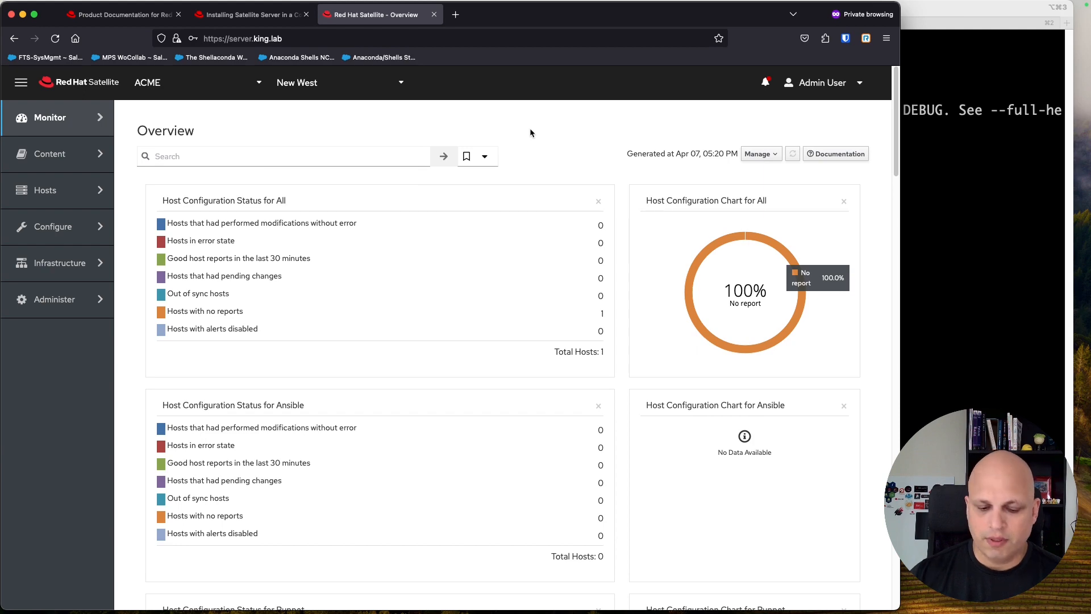
pyautogui.press('super+plus')
pyautogui.press('super+plus')
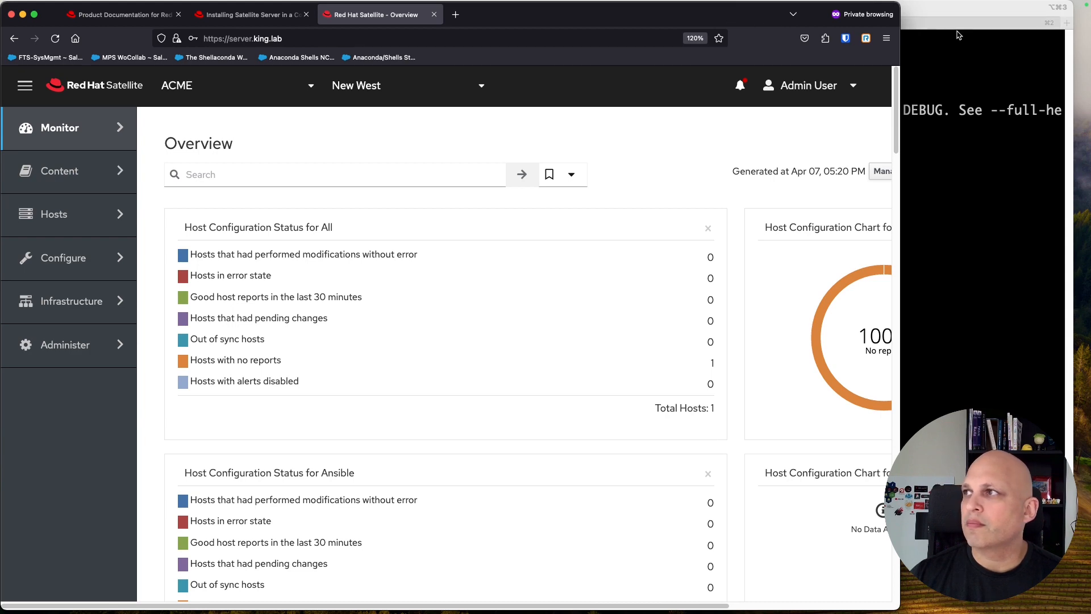
pyautogui.click(969, 173)
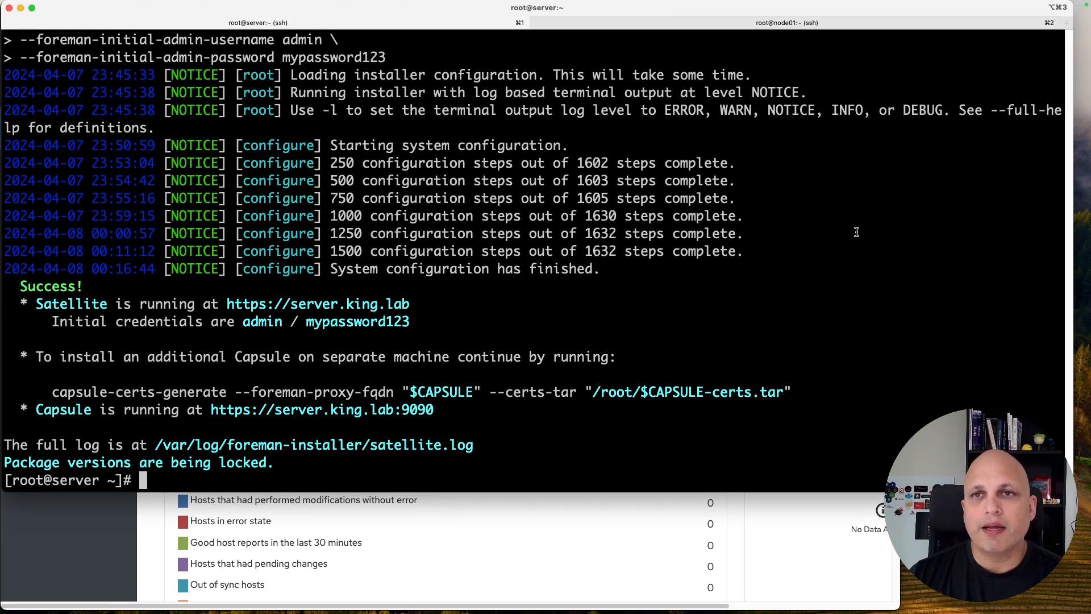
# Step: Run 'foreman-maintain service status -b' on a cleared terminal screen
pyautogui.write('foreman-maintain service status -bv')
pyautogui.press('BackSpace')
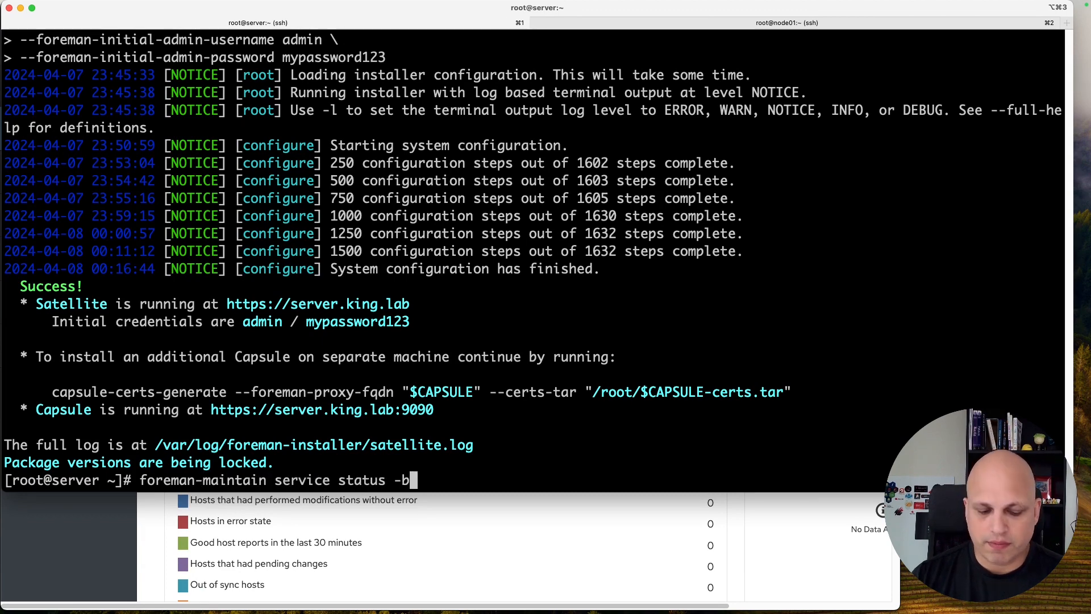
pyautogui.hotkey('ctrl', 'l')
pyautogui.press('Return')
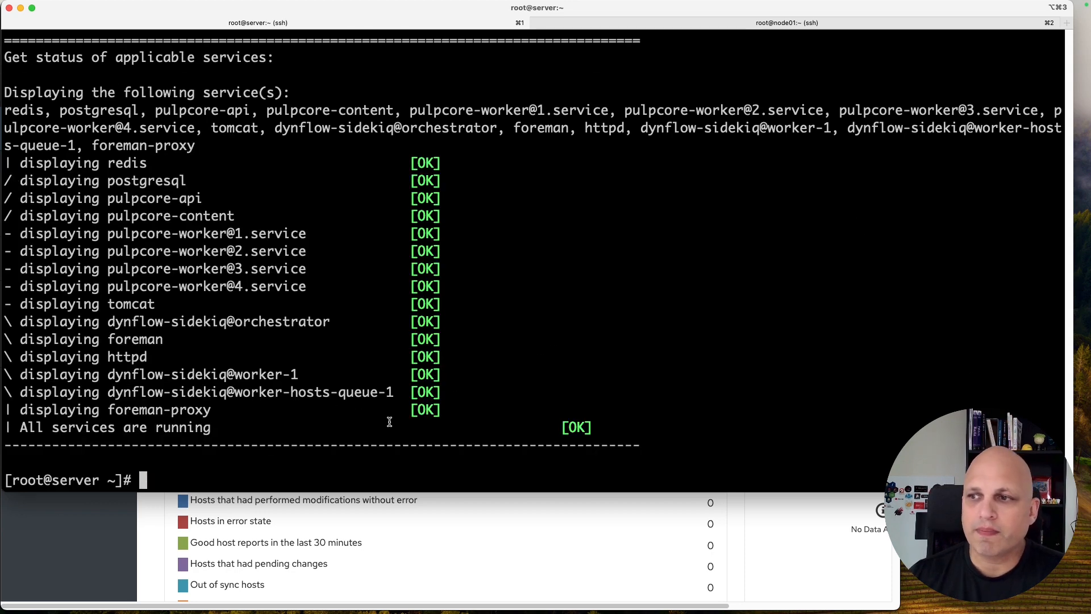
# Step: Verify redis, postgresql and pulpcore-api report OK and all services are running
pyautogui.moveTo(603, 431); pyautogui.dragTo(5, 162)
pyautogui.click(163, 290)
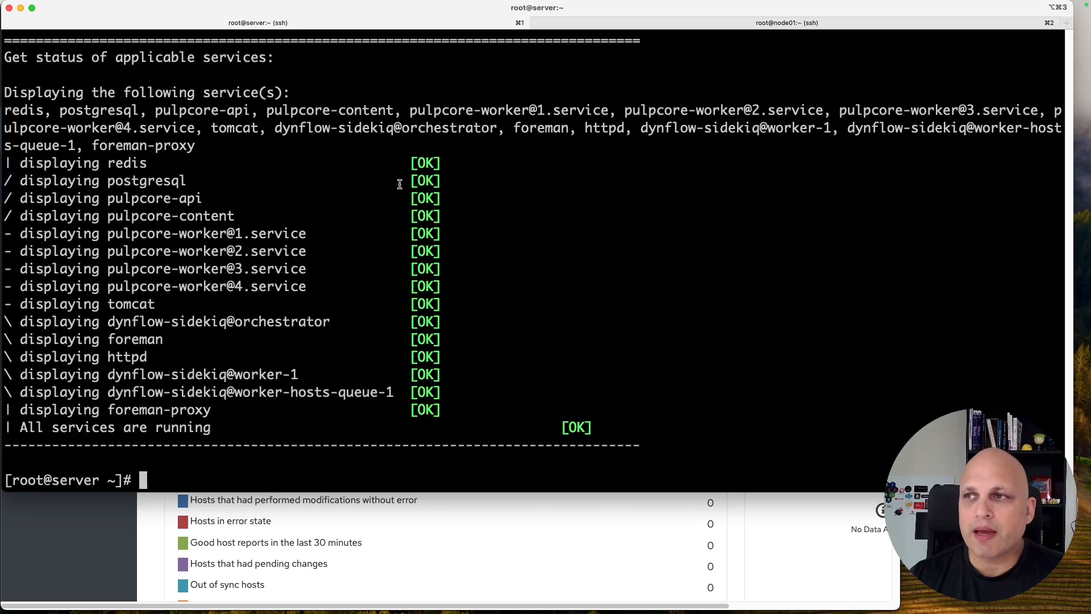
pyautogui.doubleClick(425, 163)
pyautogui.doubleClick(425, 181)
pyautogui.doubleClick(425, 198)
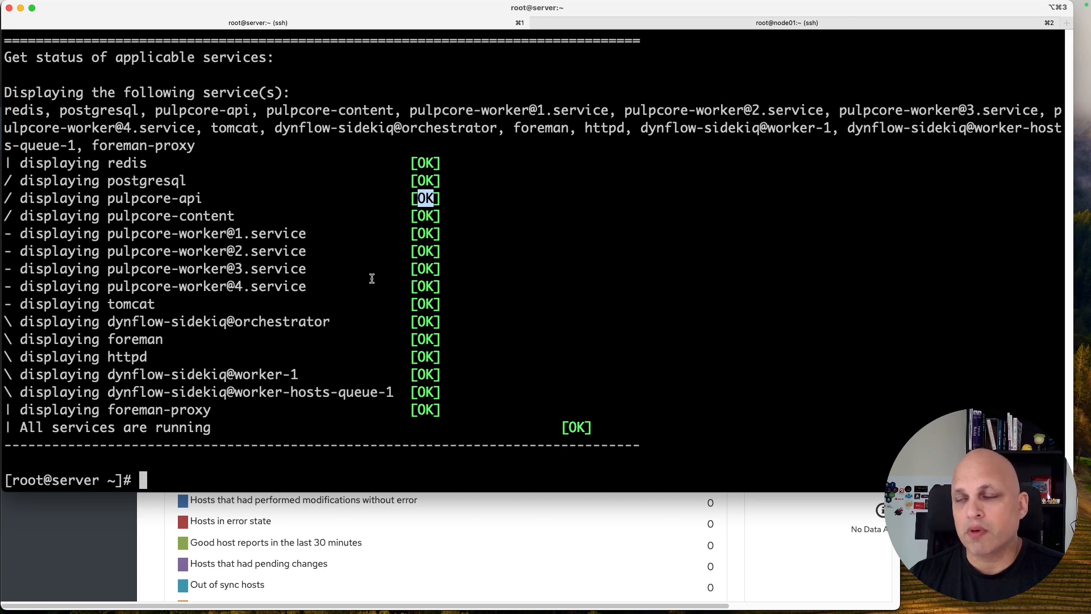
pyautogui.tripleClick(576, 427)
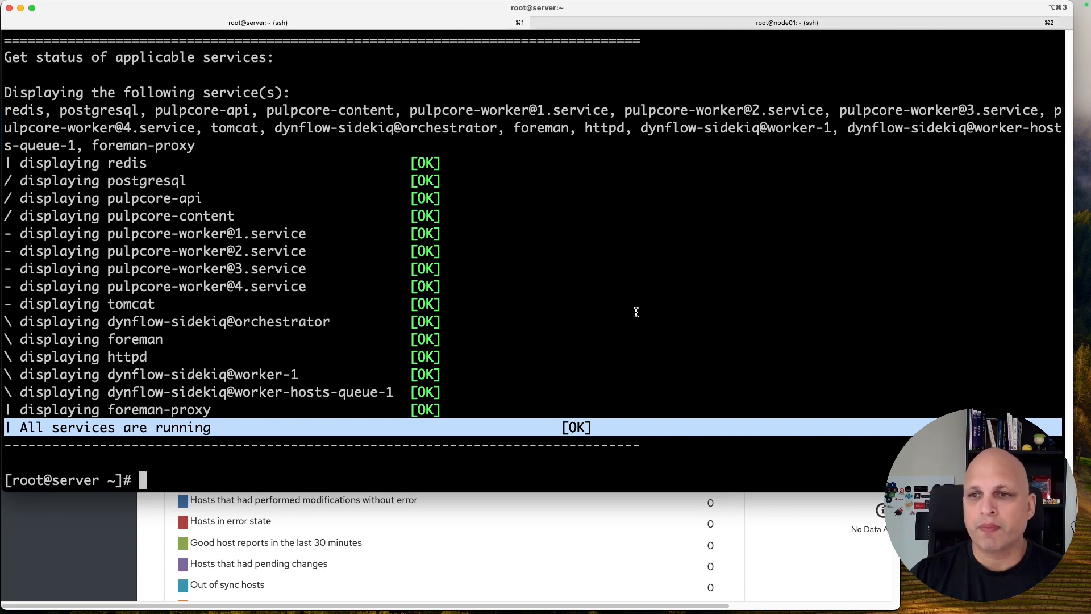
pyautogui.press('Up')
# Step: Rerun 'foreman-maintain service status' without the -b option for full detail
pyautogui.write('-b')
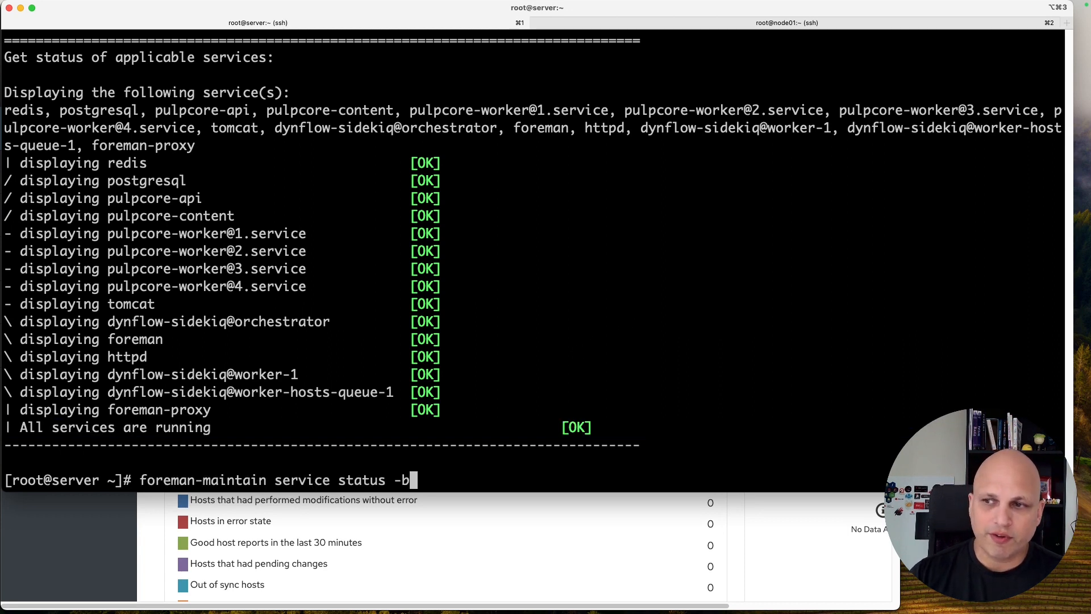
pyautogui.press('BackSpace')
pyautogui.press('BackSpace')
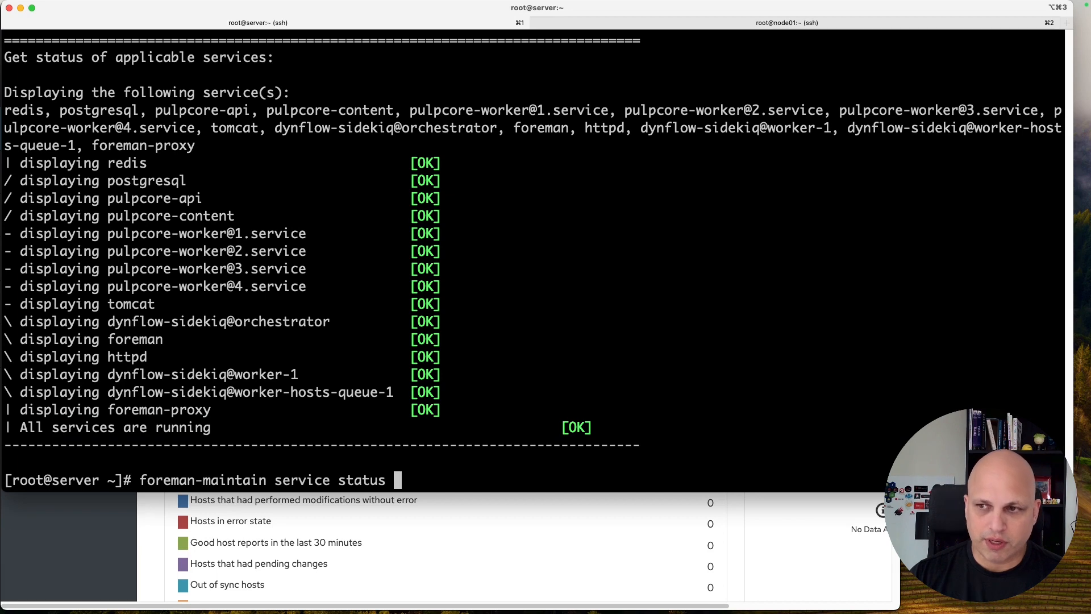
pyautogui.press('Return')
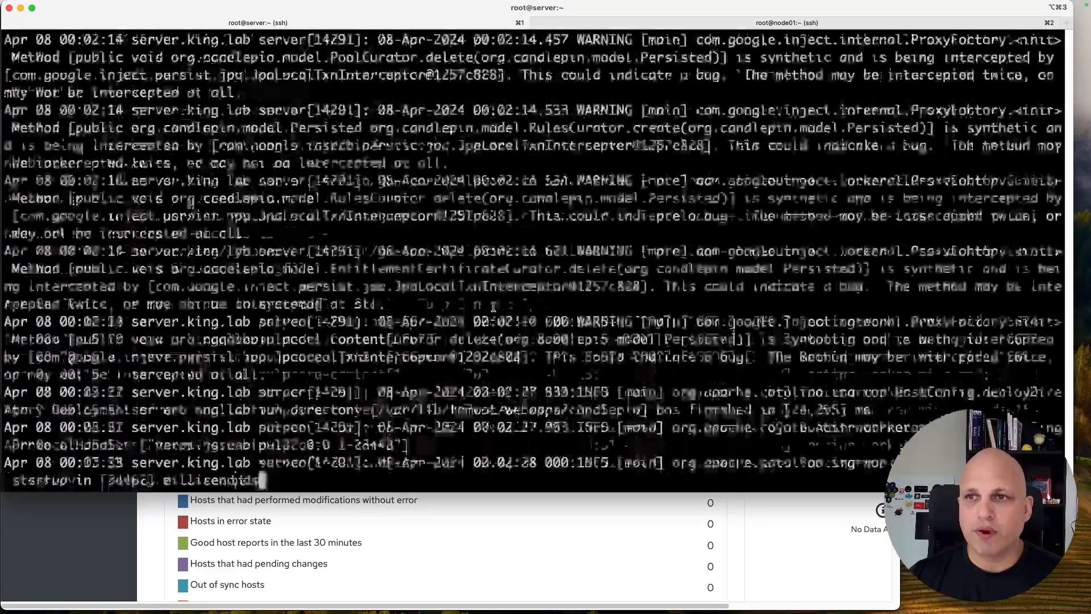
# Step: Scroll back through the verbose systemd output, checking the httpd and foreman service details
pyautogui.scroll(3, 427, 322)
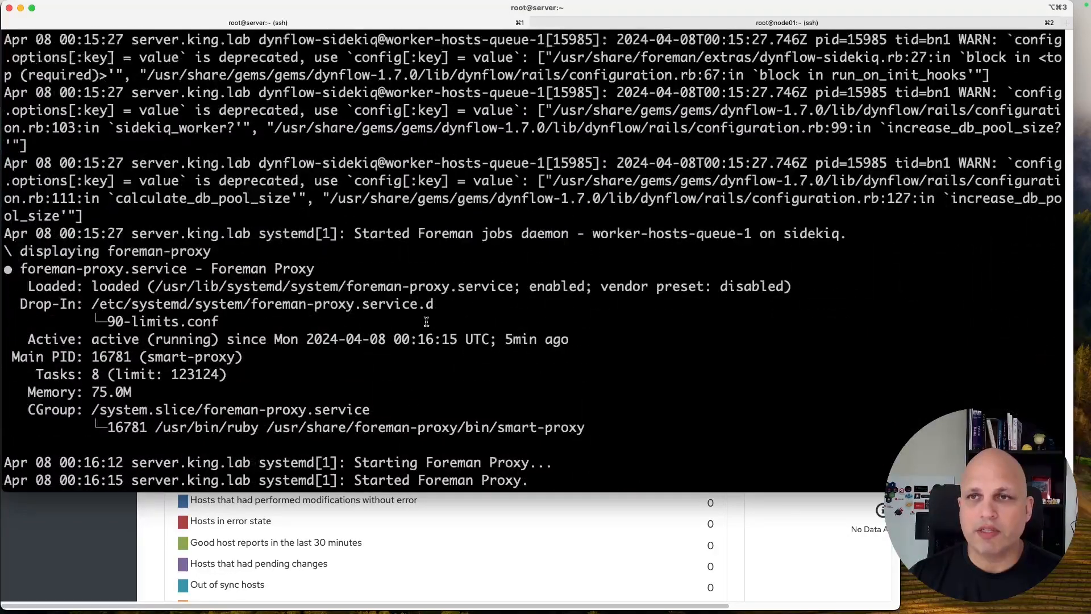
pyautogui.scroll(-4, 427, 322)
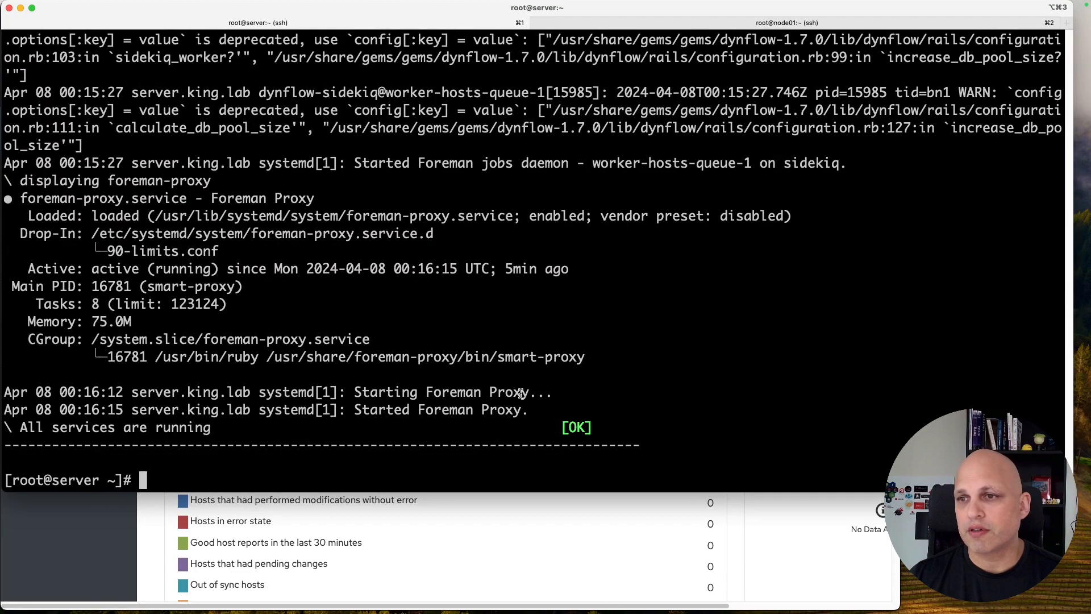
pyautogui.moveTo(528, 410); pyautogui.dragTo(226, 233)
pyautogui.scroll(5, 226, 233)
pyautogui.scroll(10, 227, 234)
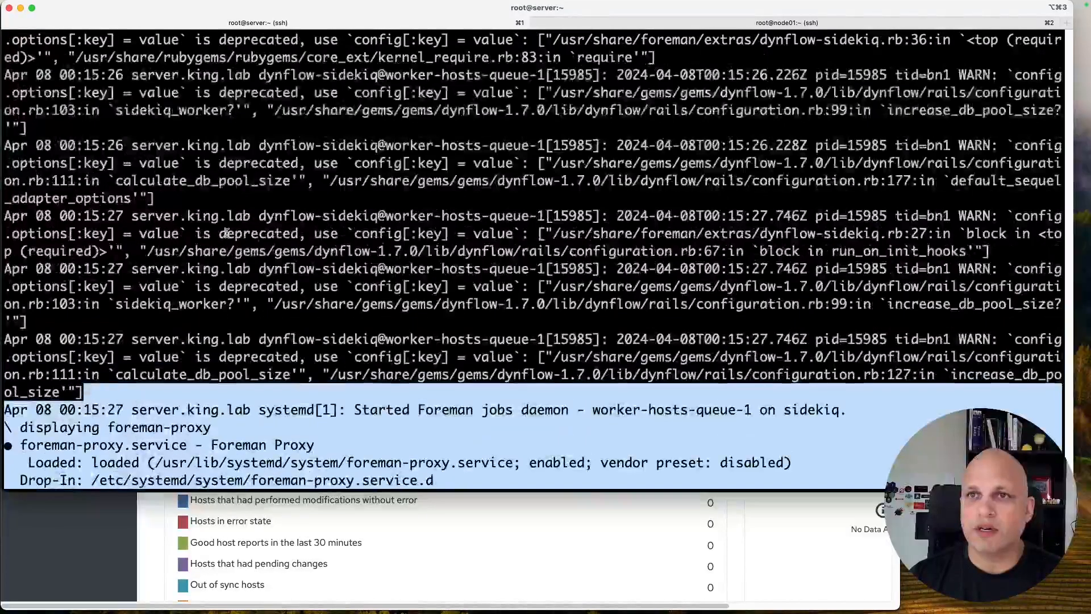
pyautogui.scroll(10, 227, 233)
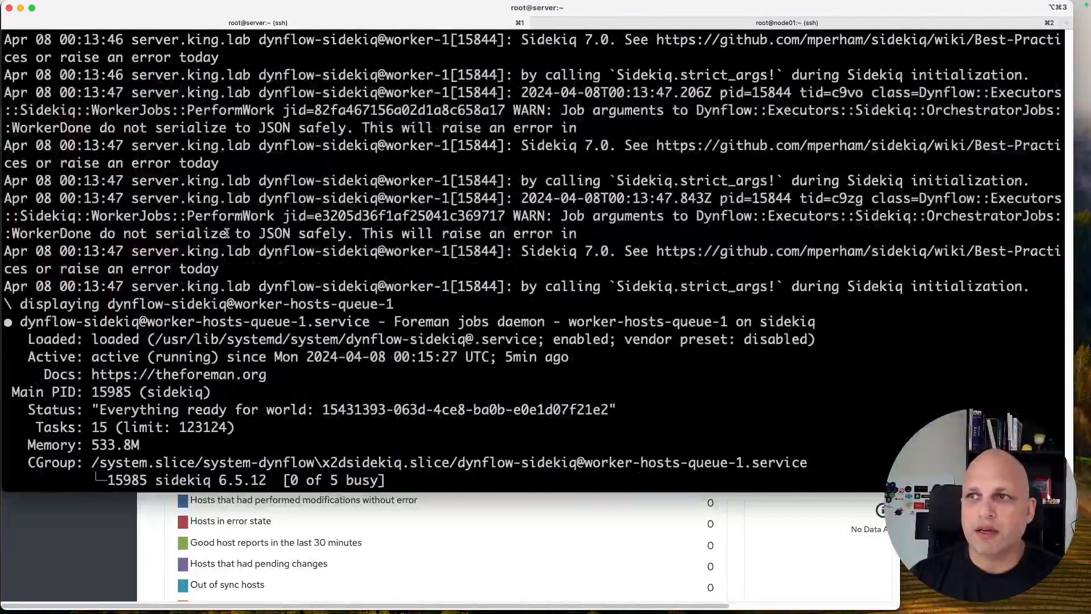
pyautogui.scroll(2, 227, 233)
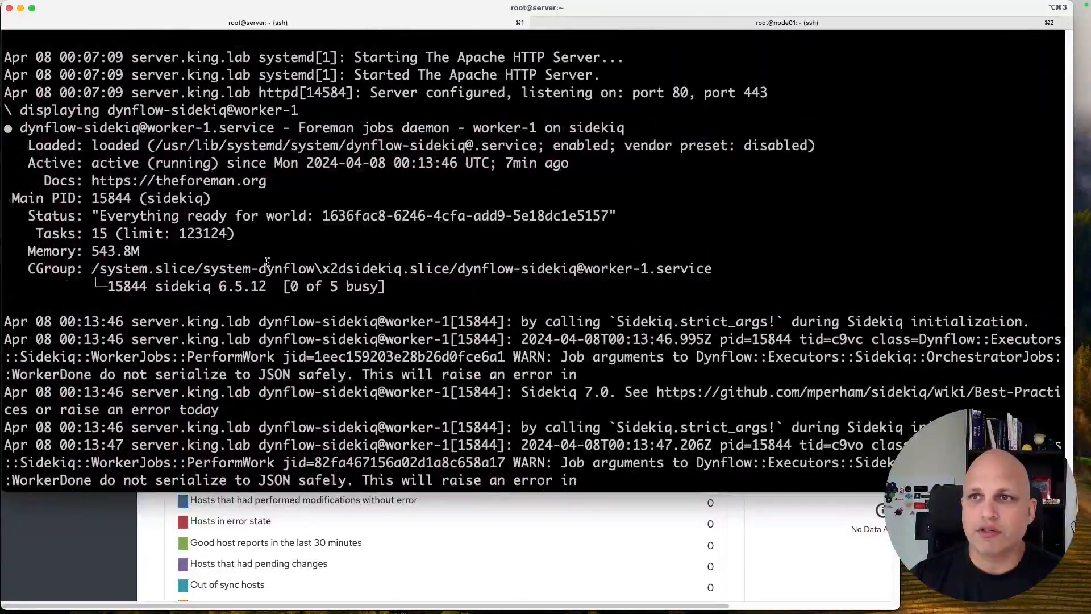
pyautogui.moveTo(385, 287); pyautogui.dragTo(5, 93)
pyautogui.scroll(10, 396, 405)
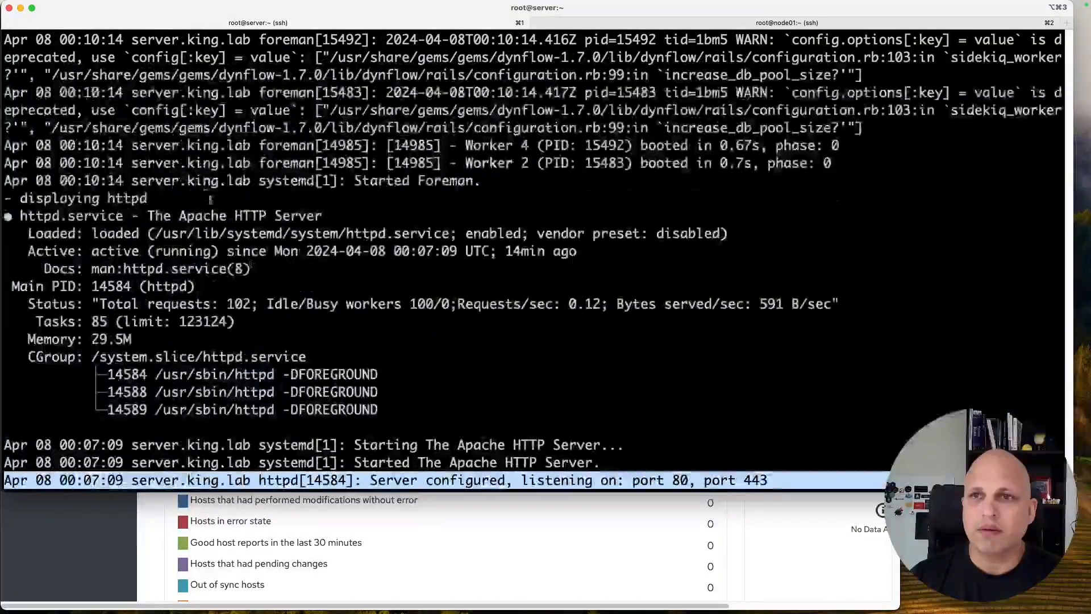
pyautogui.moveTo(396, 406); pyautogui.dragTo(20, 199)
pyautogui.scroll(11, 256, 273)
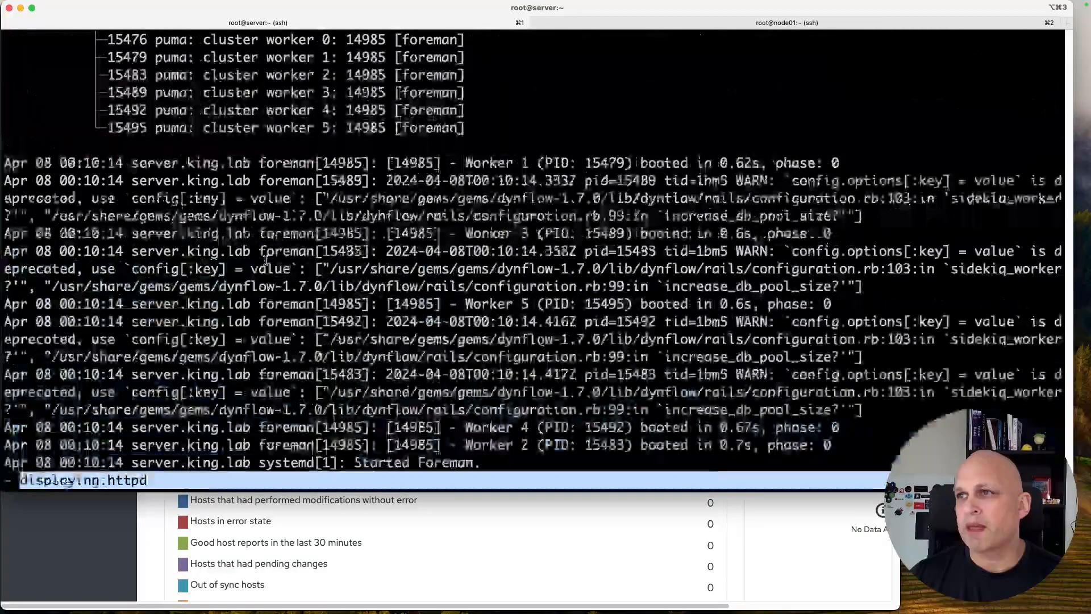
pyautogui.scroll(2, 266, 260)
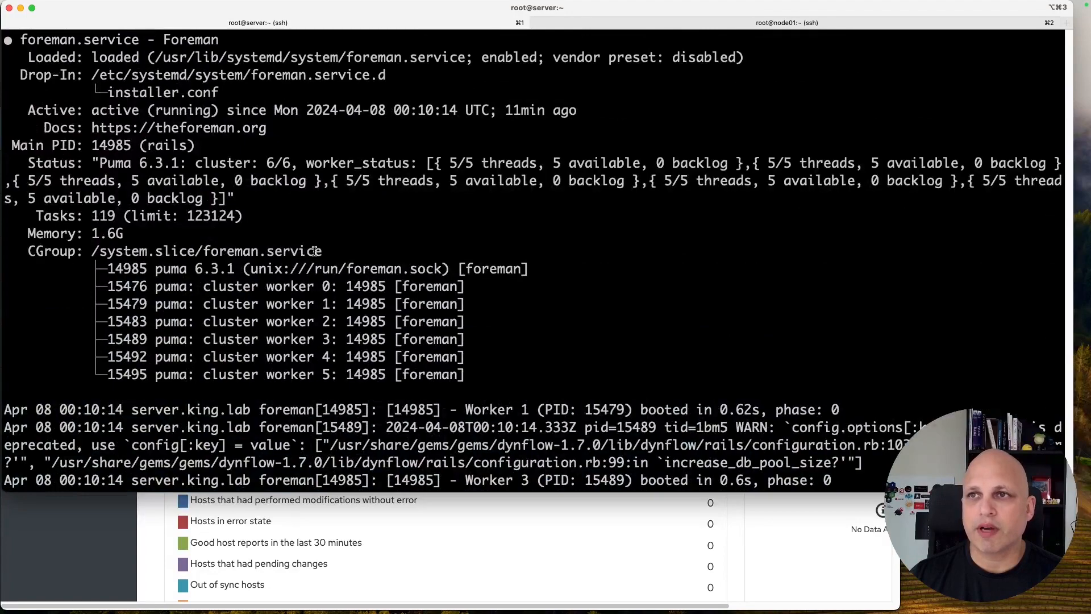
pyautogui.scroll(-20, 290, 253)
# Step: Run the brief Satellite service status check with 'foreman-maintain service status -b'
pyautogui.hotkey('ctrl', 'l')
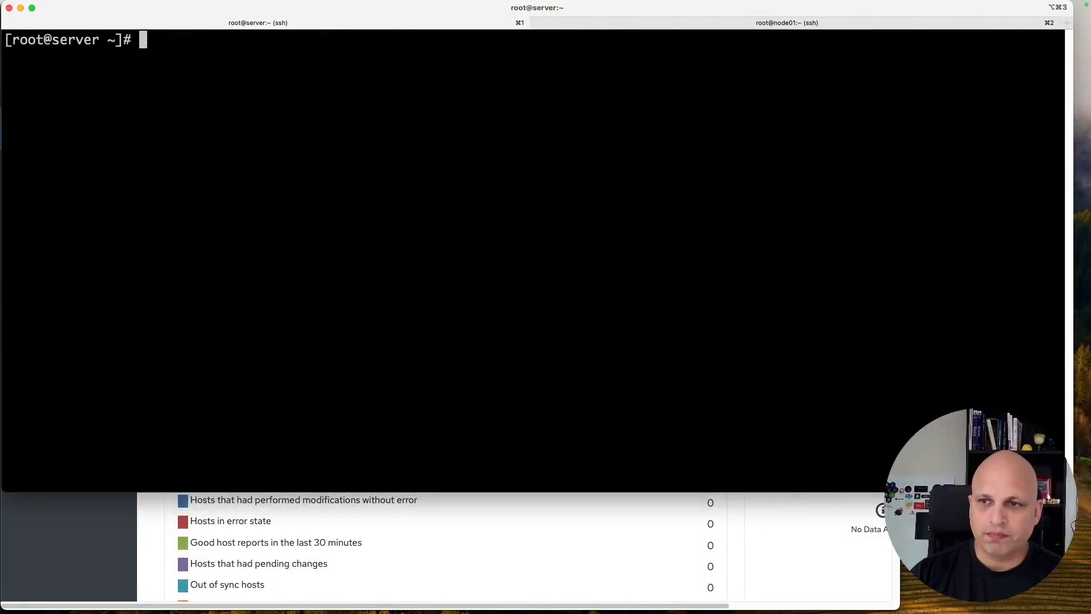
pyautogui.press('Up')
pyautogui.write('-b')
pyautogui.press('Return')
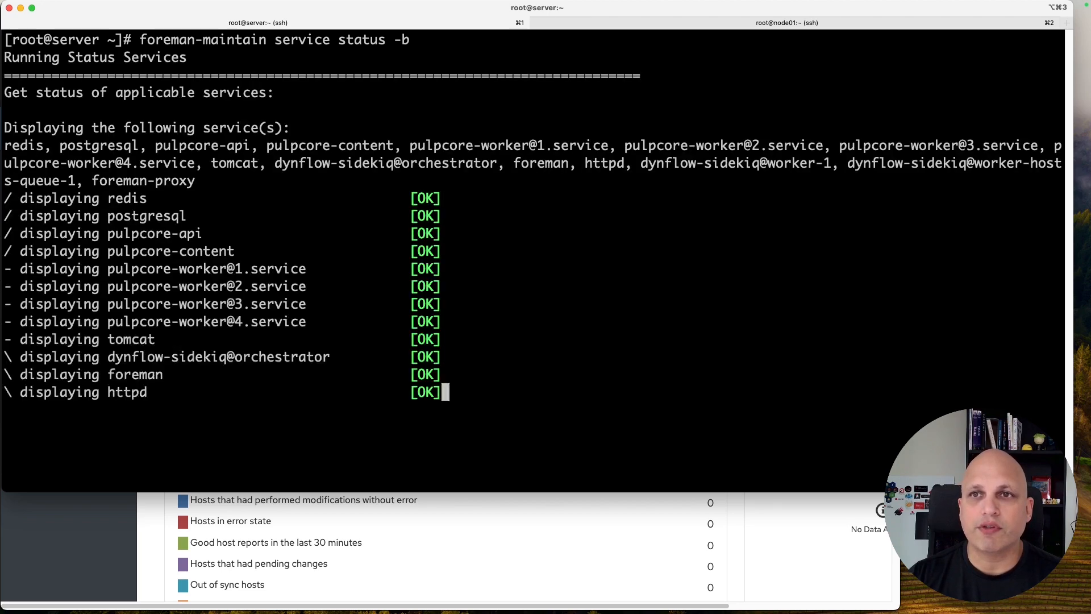
# Step: Run 'hammer ping' to confirm candlepin, pulp3, foreman_tasks and other services report ok
pyautogui.hotkey('ctrl', 'l')
pyautogui.write('hammer ping')
pyautogui.press('Return')
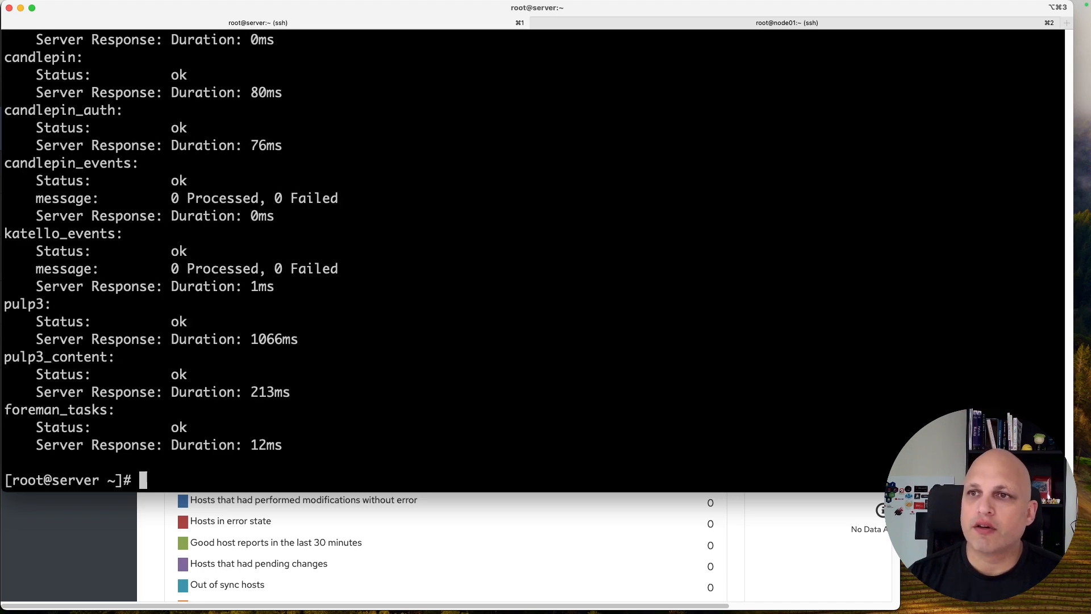
pyautogui.scroll(3, 208, 258)
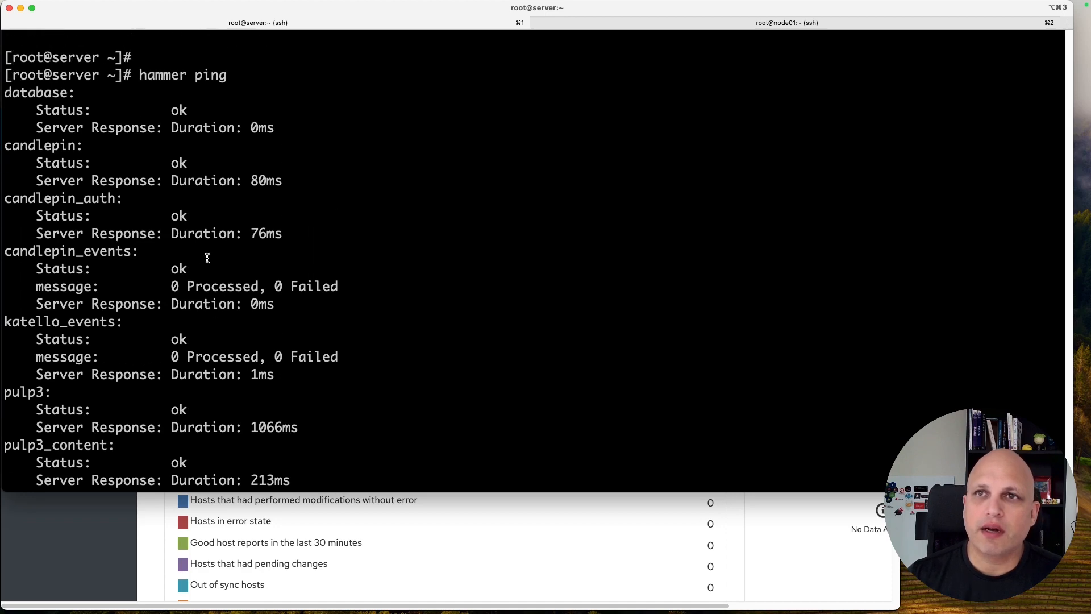
pyautogui.doubleClick(38, 94)
pyautogui.doubleClick(43, 146)
pyautogui.doubleClick(56, 199)
pyautogui.scroll(-3, 177, 164)
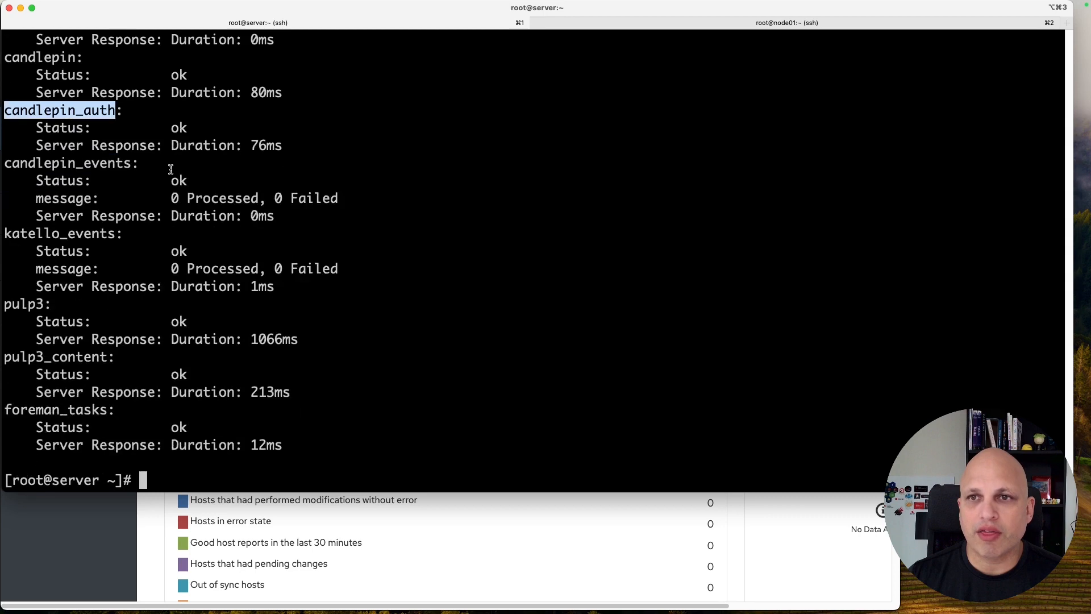
pyautogui.doubleClick(58, 235)
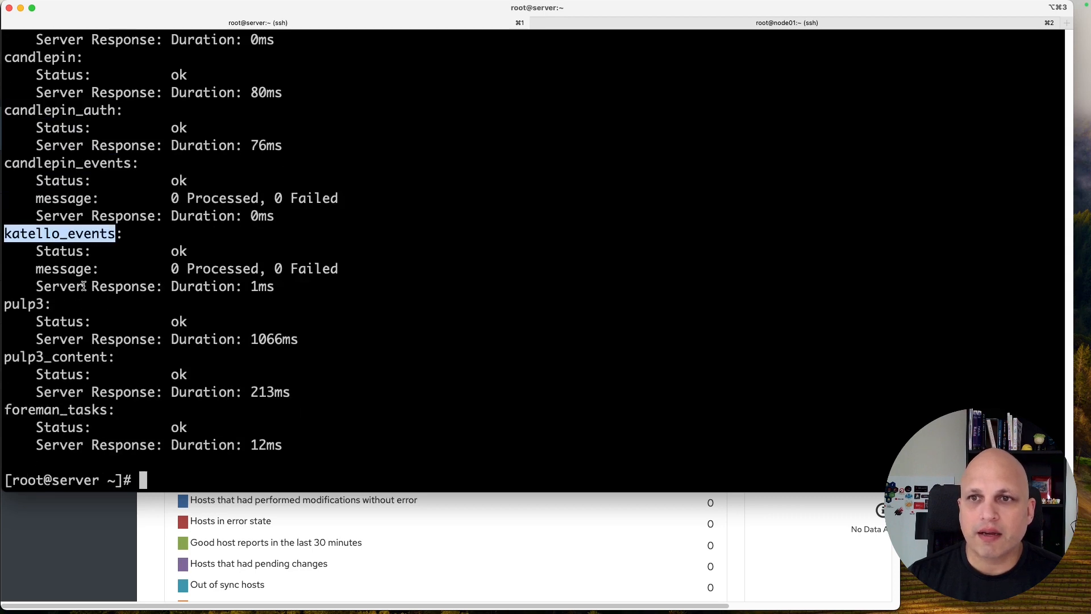
pyautogui.doubleClick(29, 304)
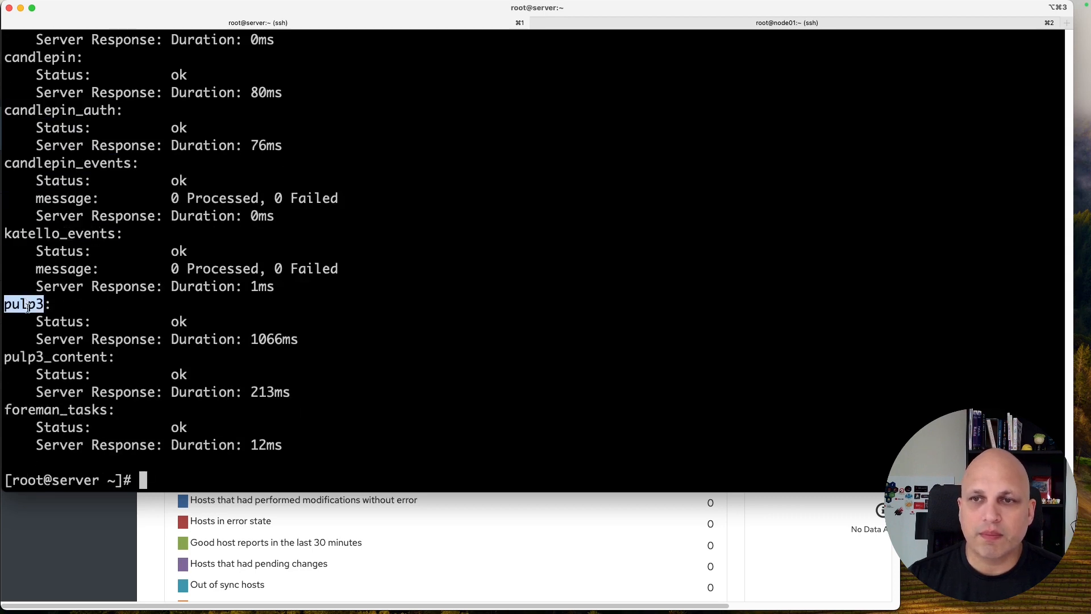
pyautogui.doubleClick(87, 358)
pyautogui.doubleClick(80, 409)
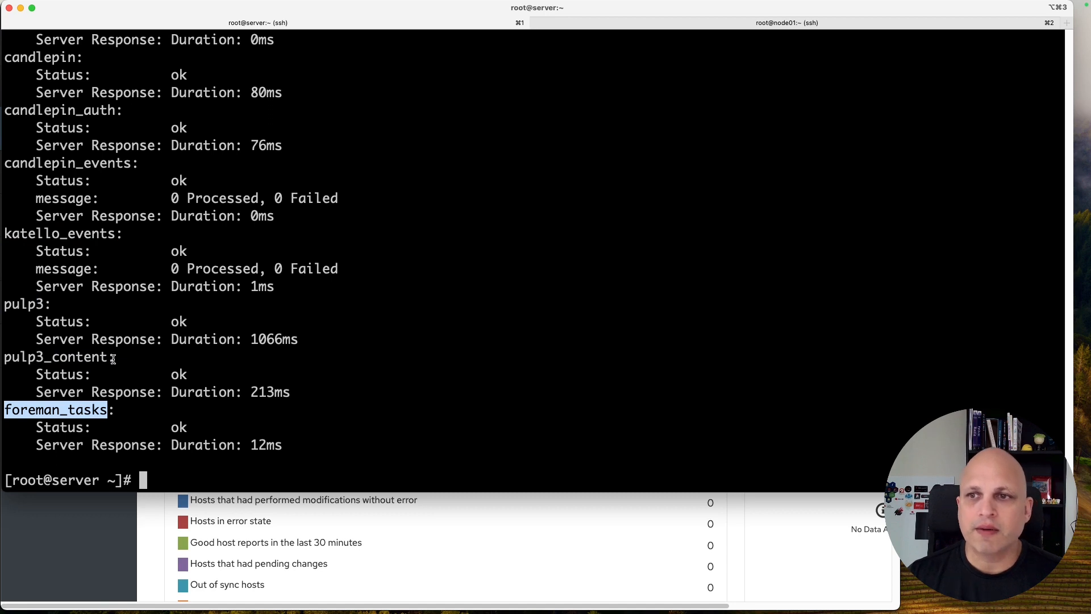
pyautogui.doubleClick(179, 427)
pyautogui.click(178, 376)
pyautogui.doubleClick(178, 375)
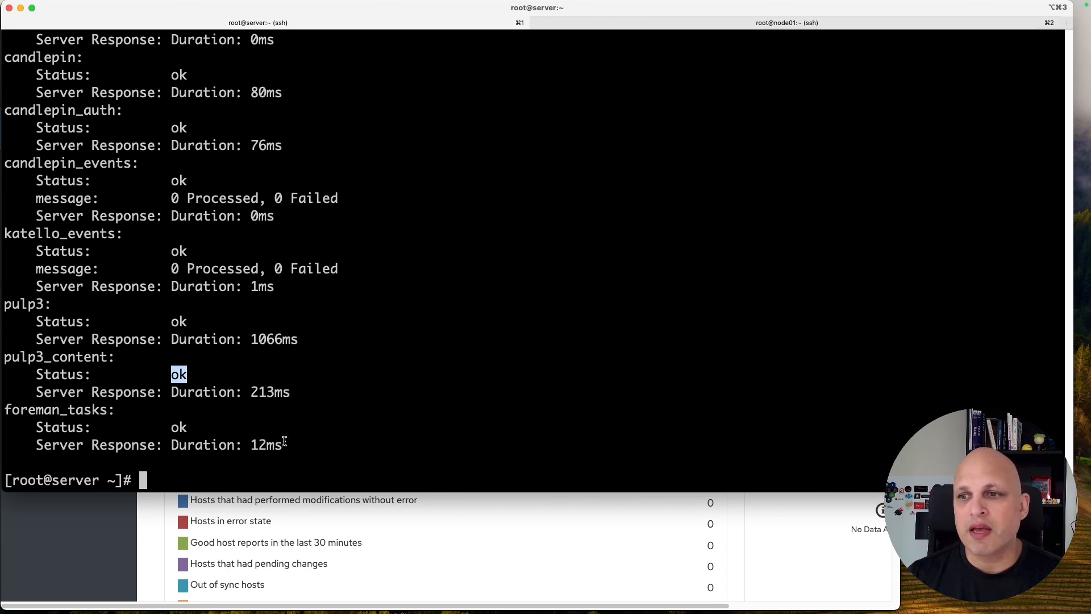
pyautogui.moveTo(284, 445); pyautogui.dragTo(179, 446)
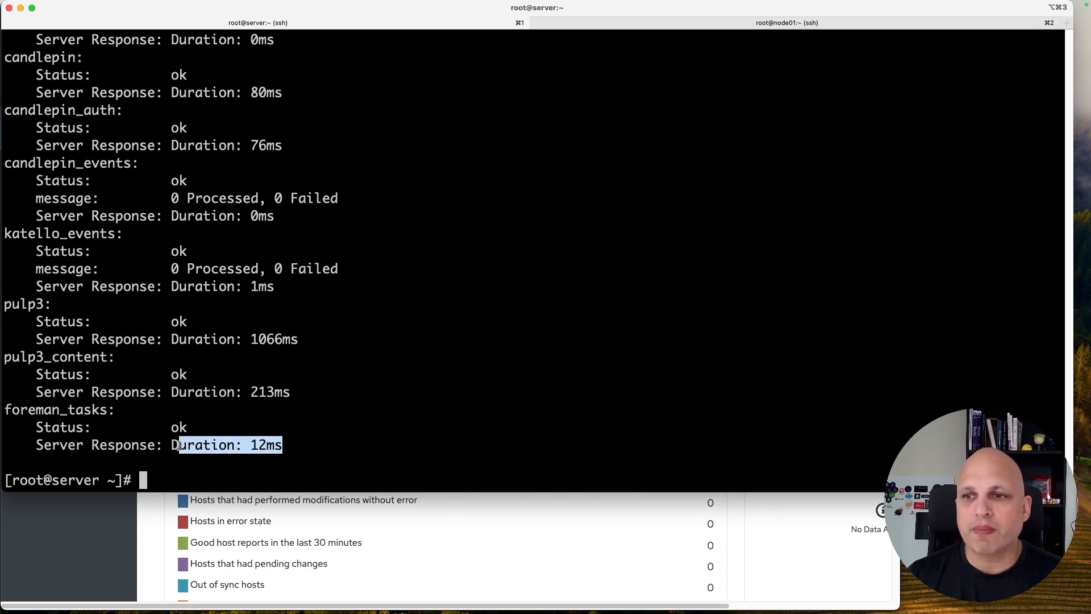
pyautogui.moveTo(291, 392); pyautogui.dragTo(188, 392)
pyautogui.moveTo(290, 340); pyautogui.dragTo(171, 340)
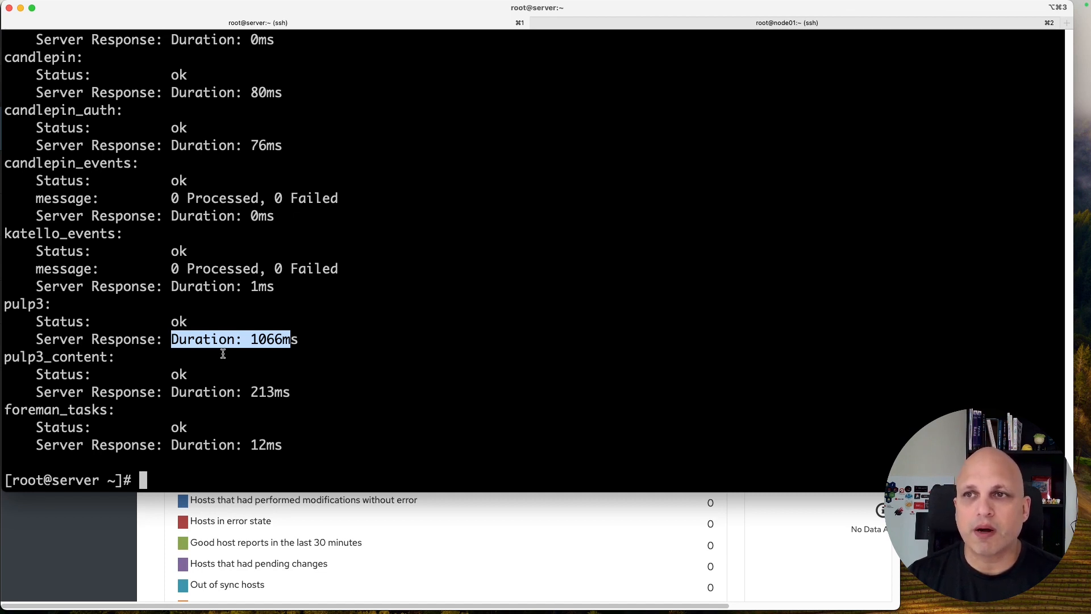
pyautogui.scroll(4, 222, 346)
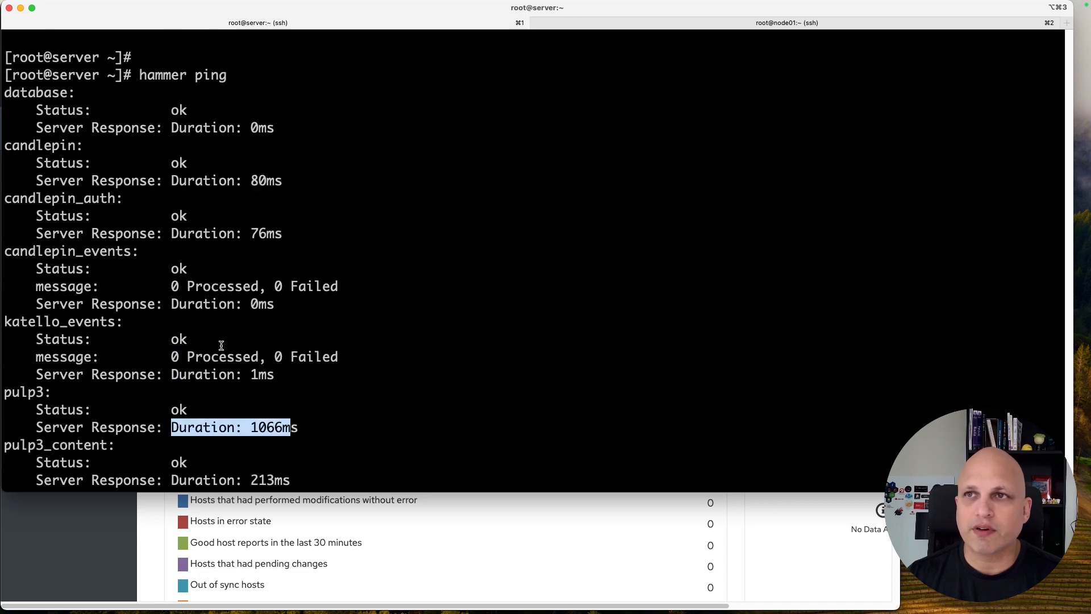
pyautogui.scroll(-4, 182, 237)
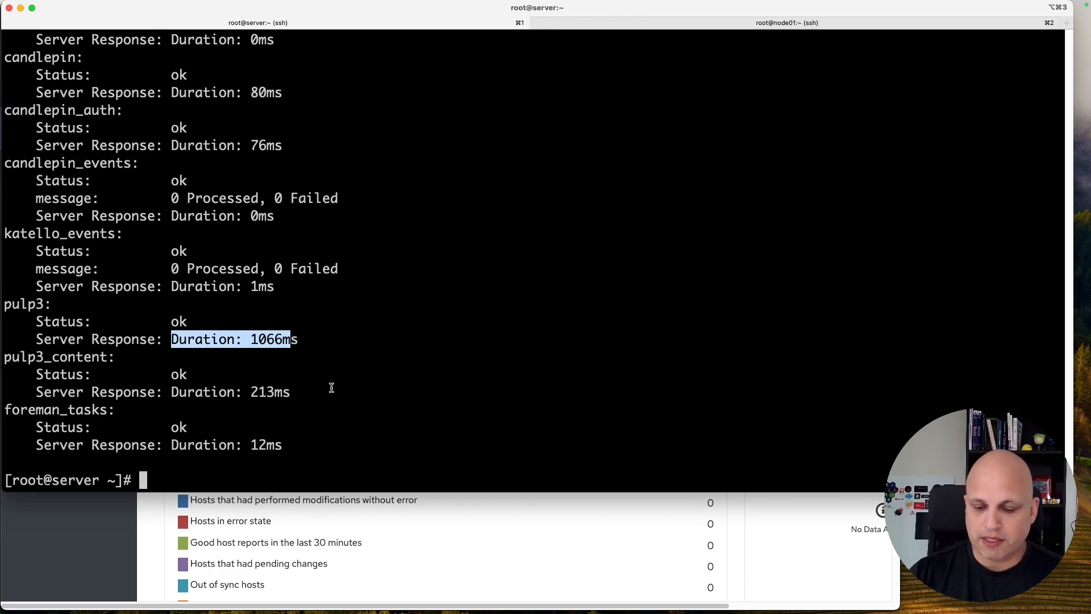
# Step: Follow the Foreman logs live with foreman-tail, marking the production.log and foreman-ssl_access_ssl.log paths
pyautogui.hotkey('ctrl', 'l')
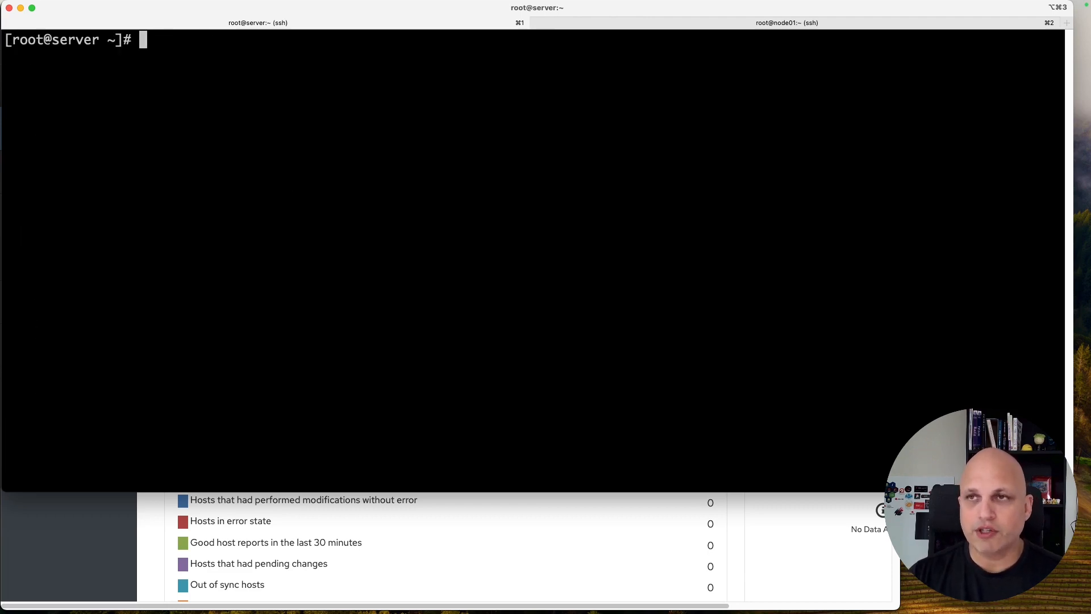
pyautogui.write('foreman-tail')
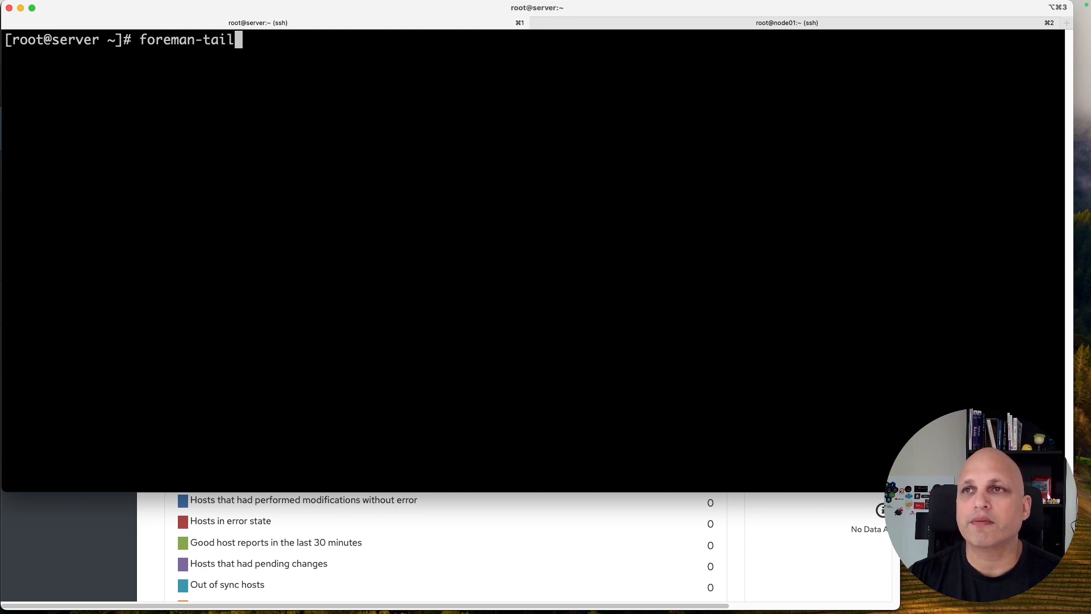
pyautogui.press('Return')
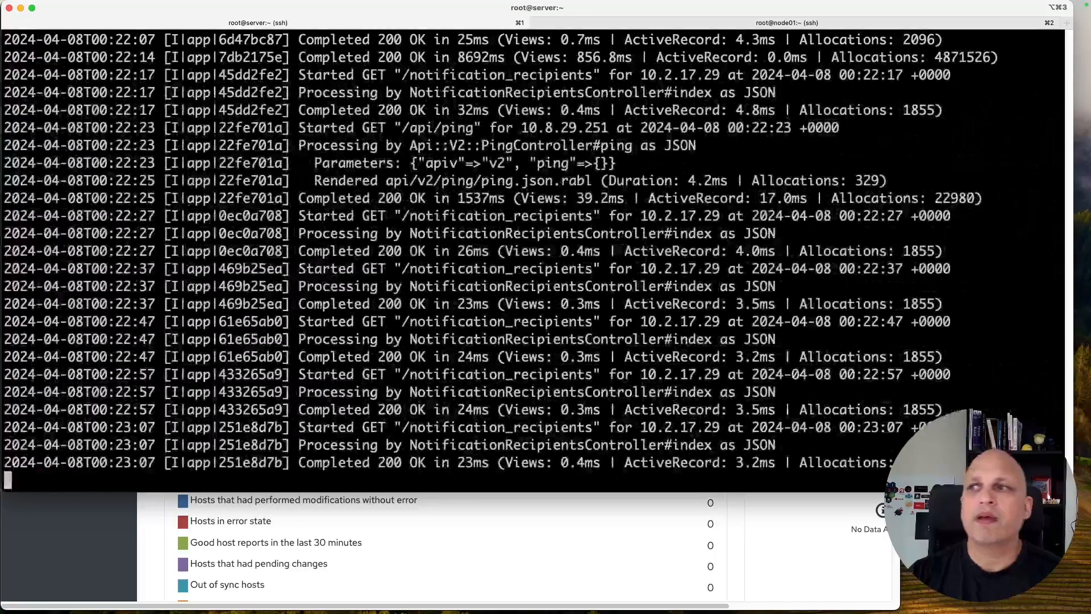
pyautogui.press('Return')
pyautogui.press('Return')
pyautogui.press('Return')
pyautogui.press('Return')
pyautogui.press('Return')
pyautogui.press('Return')
pyautogui.press('Return')
pyautogui.press('Return')
pyautogui.press('Return')
pyautogui.press('Return')
pyautogui.press('Return')
pyautogui.press('Return')
pyautogui.press('Return')
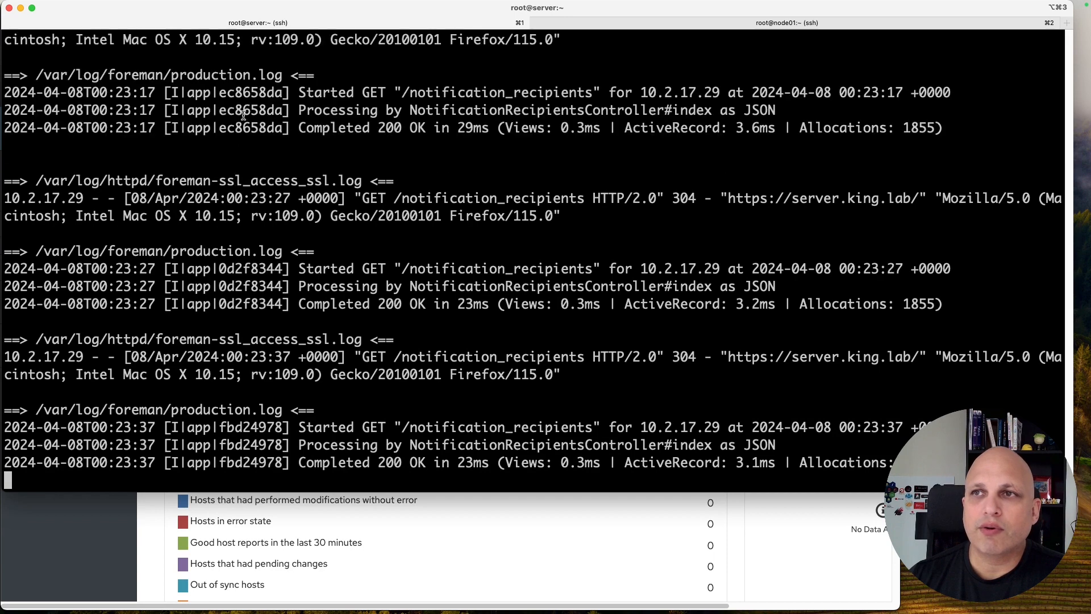
pyautogui.doubleClick(221, 75)
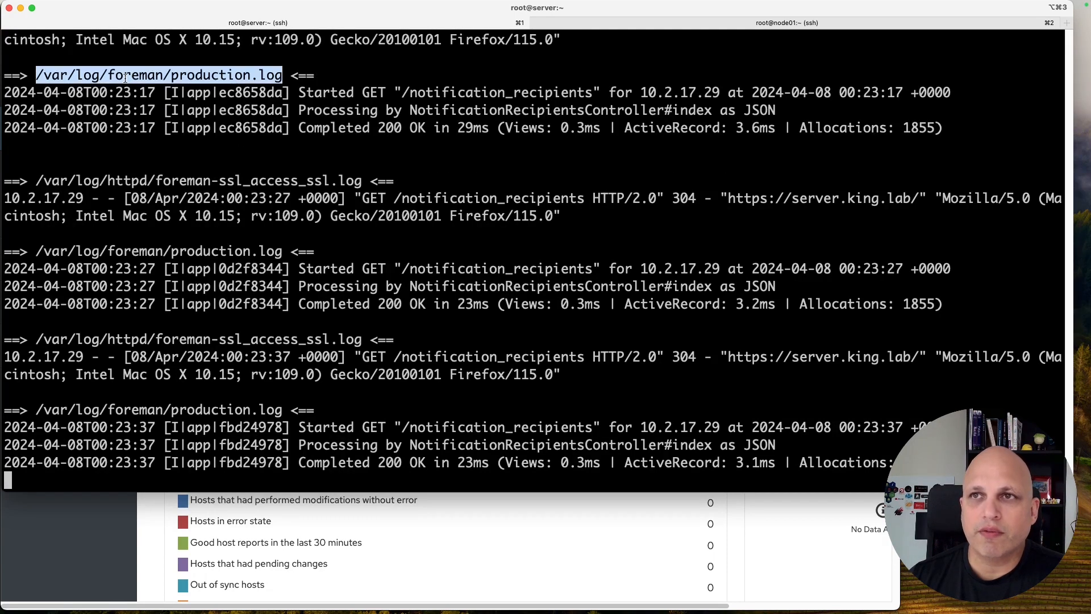
pyautogui.doubleClick(185, 180)
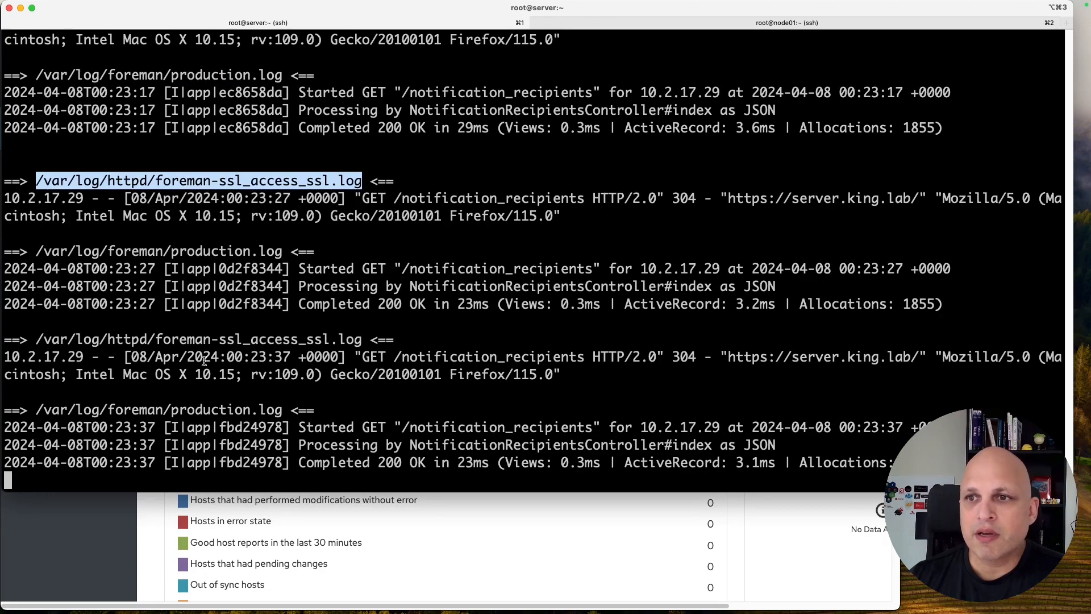
pyautogui.scroll(3, 218, 351)
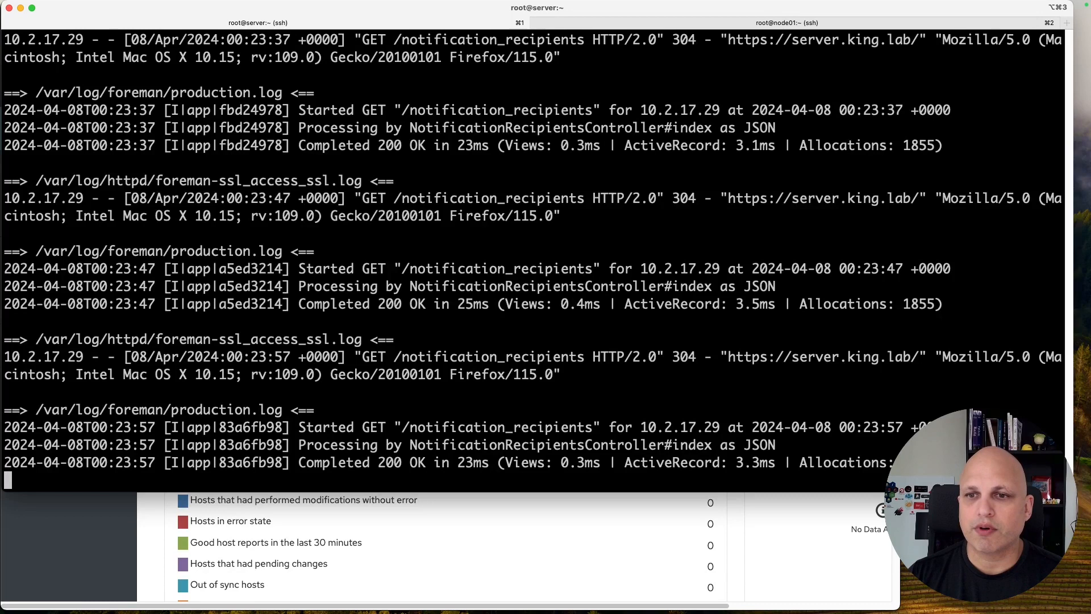
# Step: Stop the log tail, advance to the Import the Manifest slide, and return to the Satellite console
pyautogui.hotkey('ctrl', 'c')
pyautogui.hotkey('ctrl', 'l')
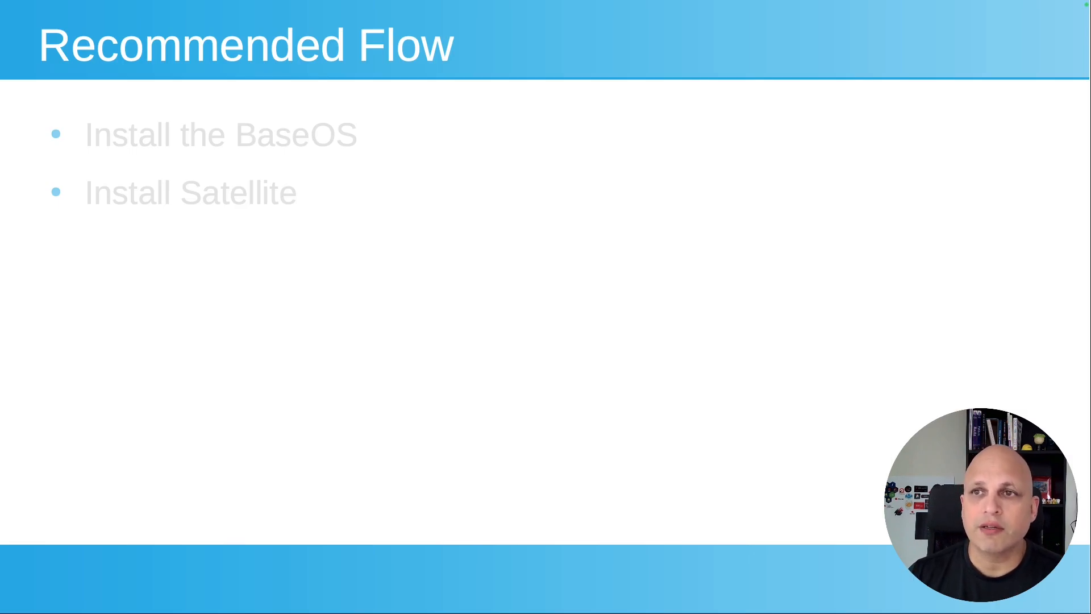
pyautogui.press('Right')
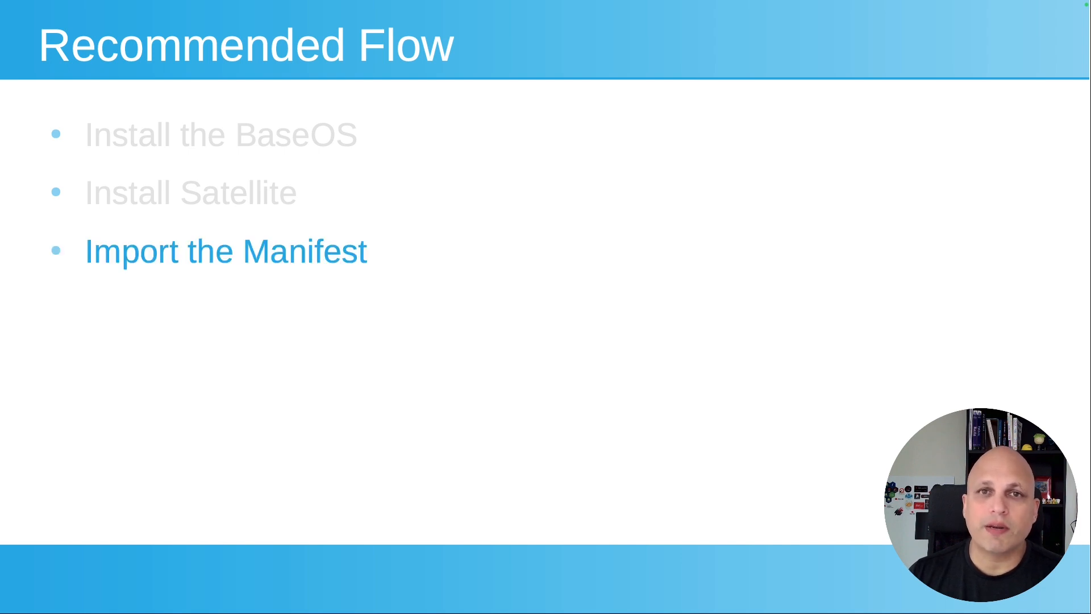
pyautogui.press('super+Tab')
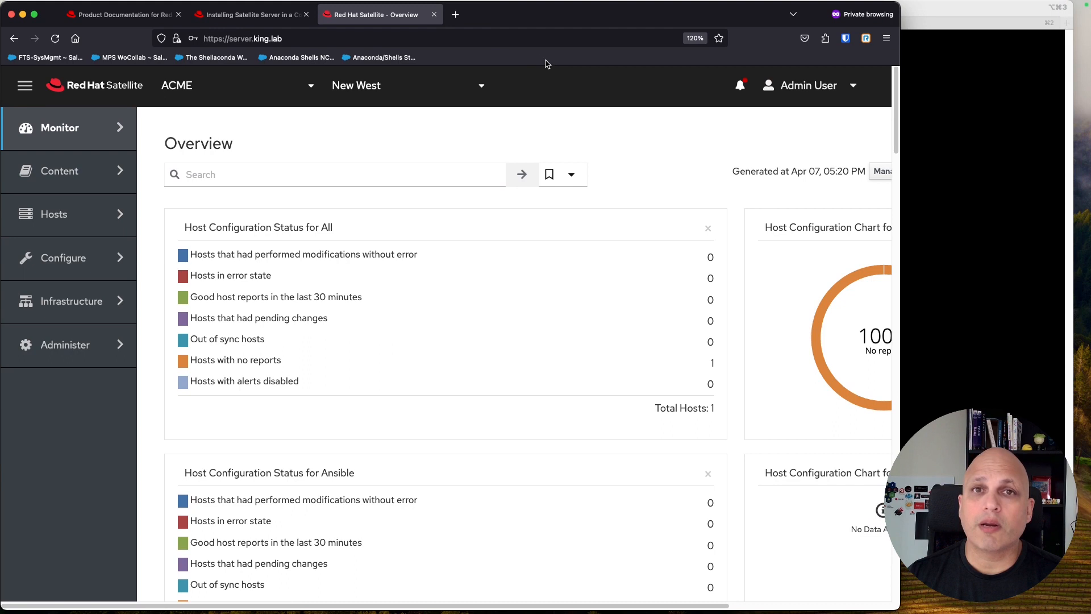
# Step: Maximize Firefox and open Content > Subscriptions, highlighting its no-subscriptions message
pyautogui.doubleClick(557, 17)
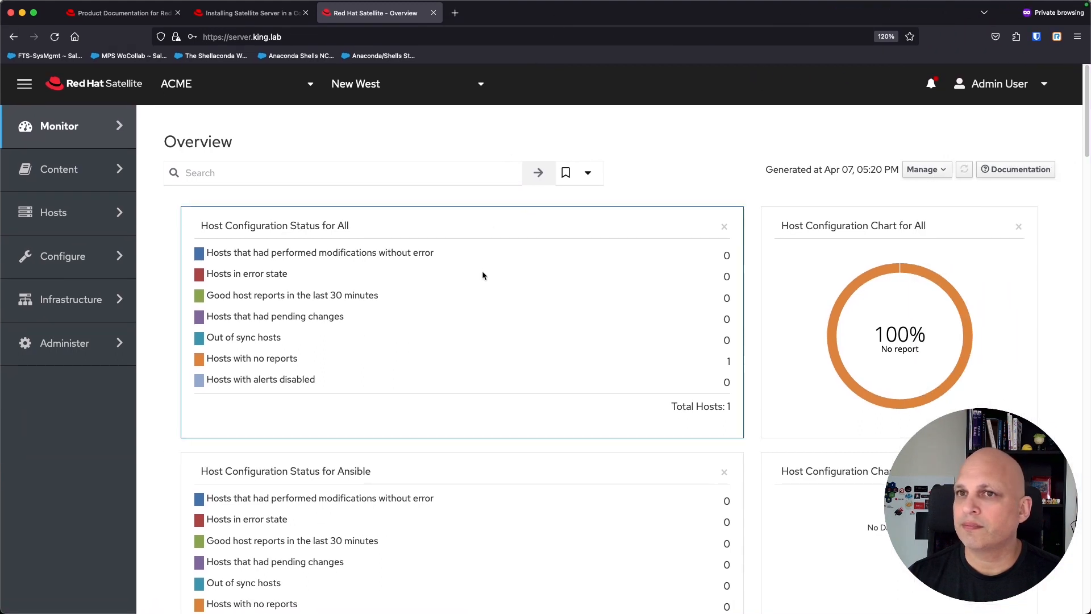
pyautogui.moveTo(85, 172)
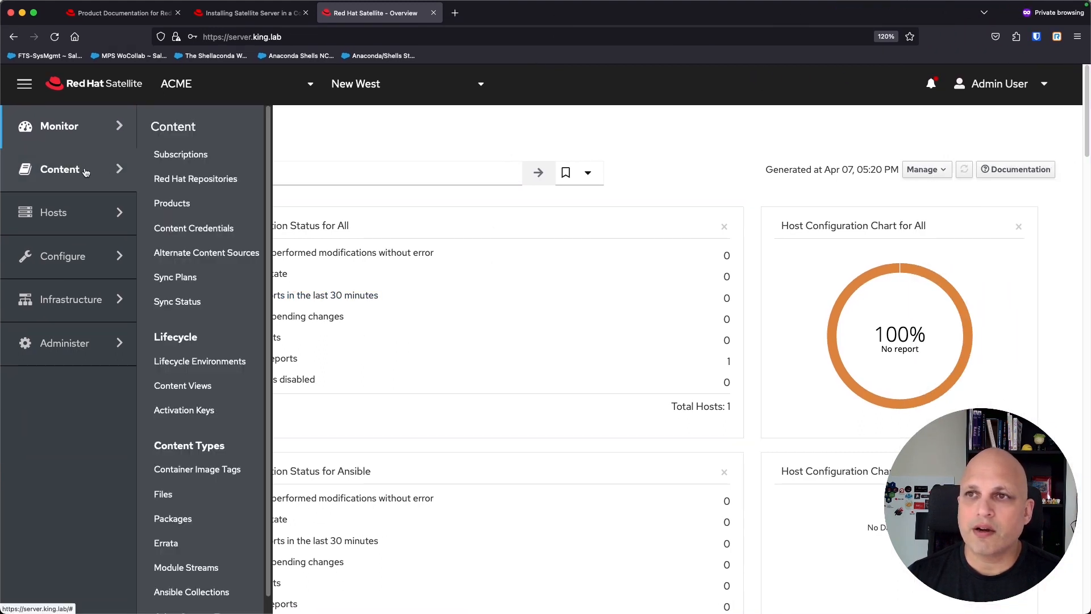
pyautogui.click(199, 161)
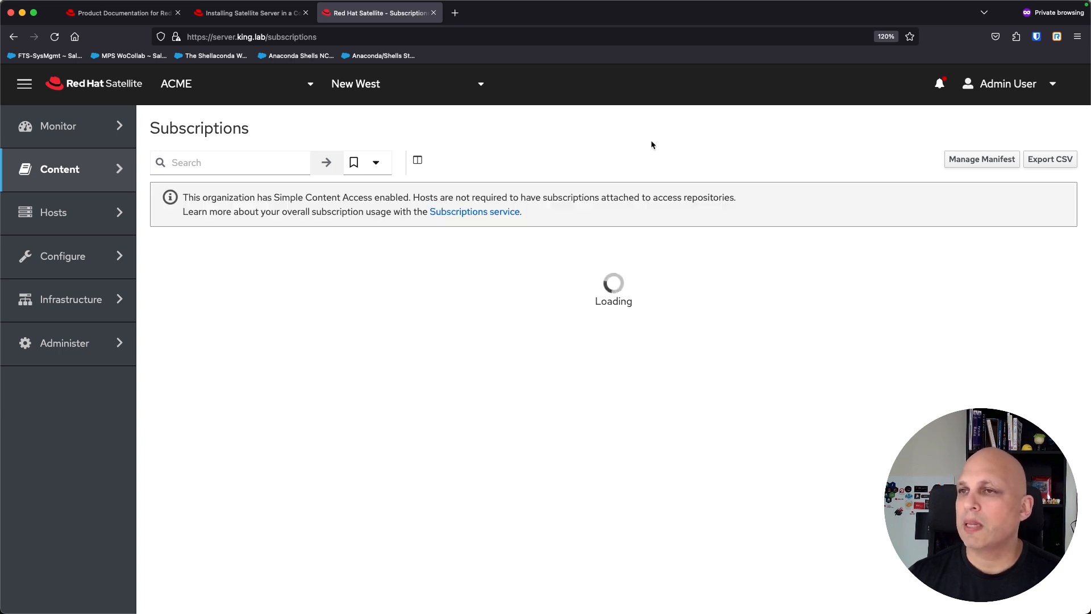
pyautogui.tripleClick(540, 387)
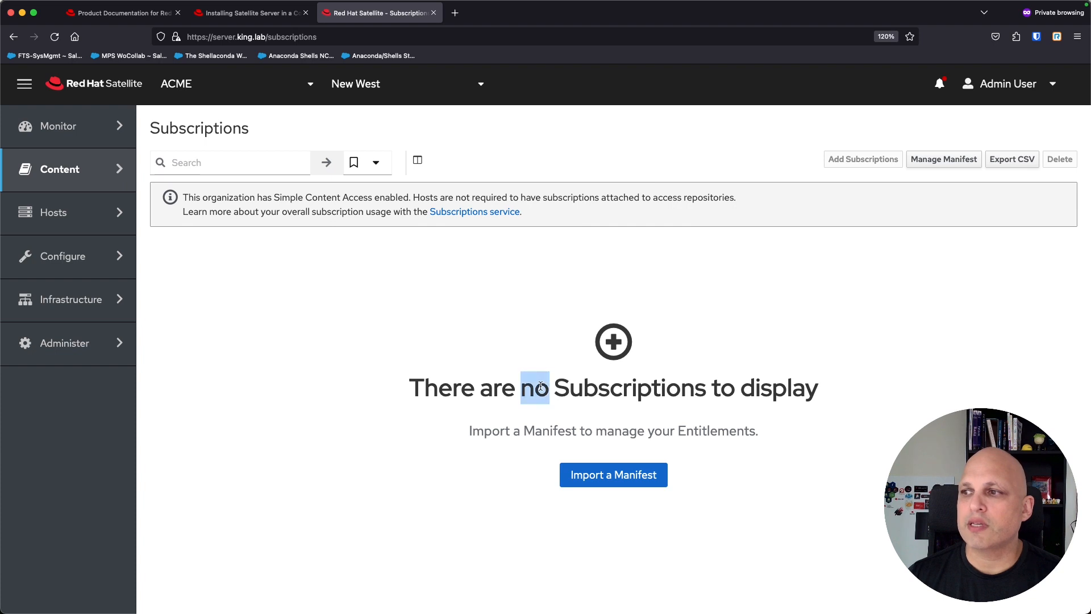
pyautogui.click(449, 328)
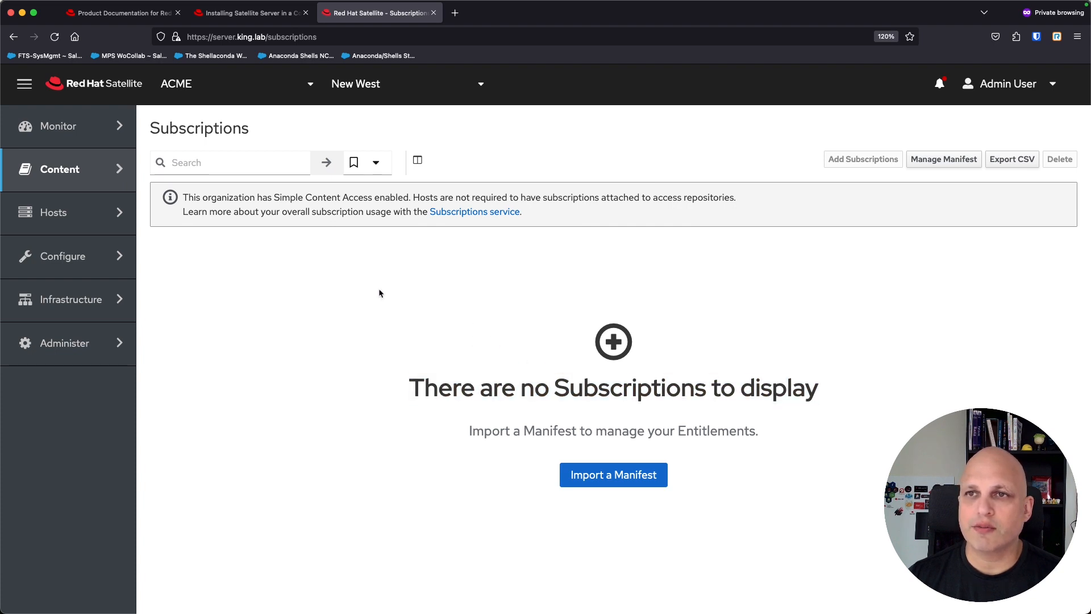
# Step: Open Red Hat Repositories in a second tab, note it has no repository sets, then return to Subscriptions
pyautogui.moveTo(131, 172)
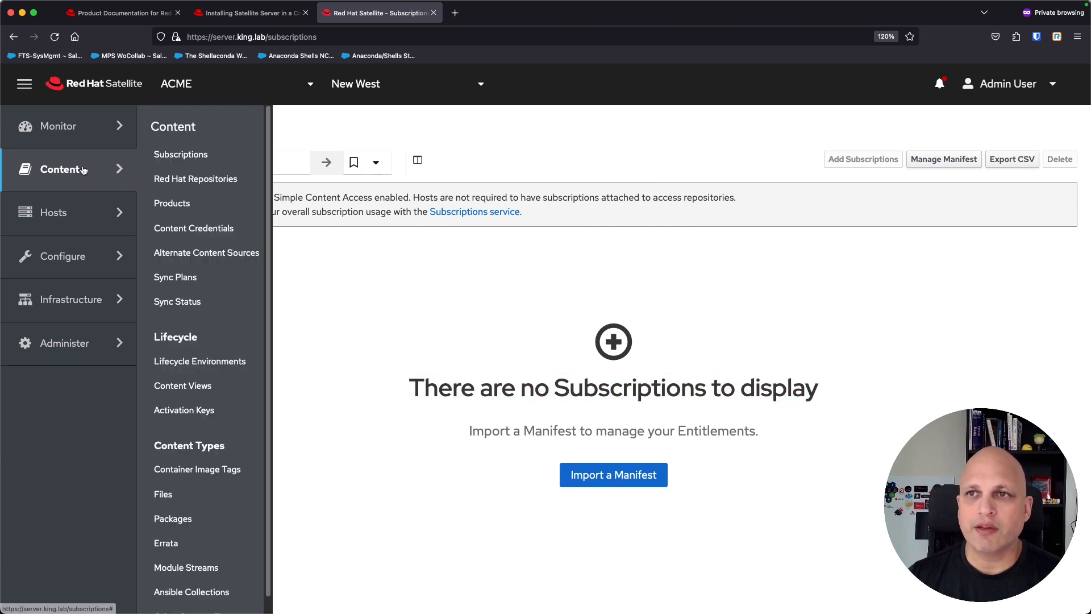
pyautogui.middleClick(191, 180)
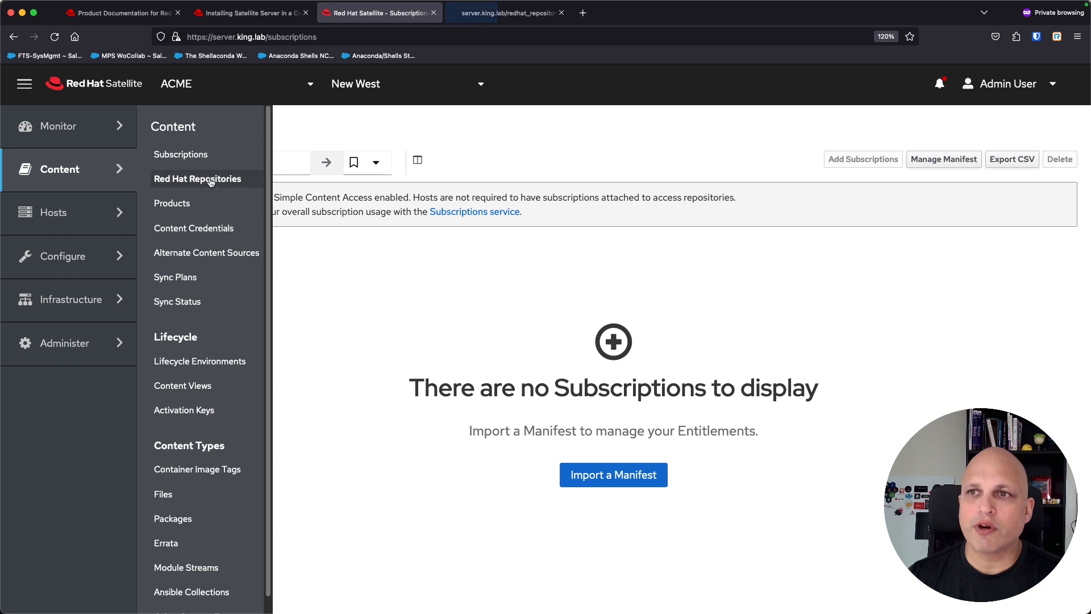
pyautogui.click(493, 15)
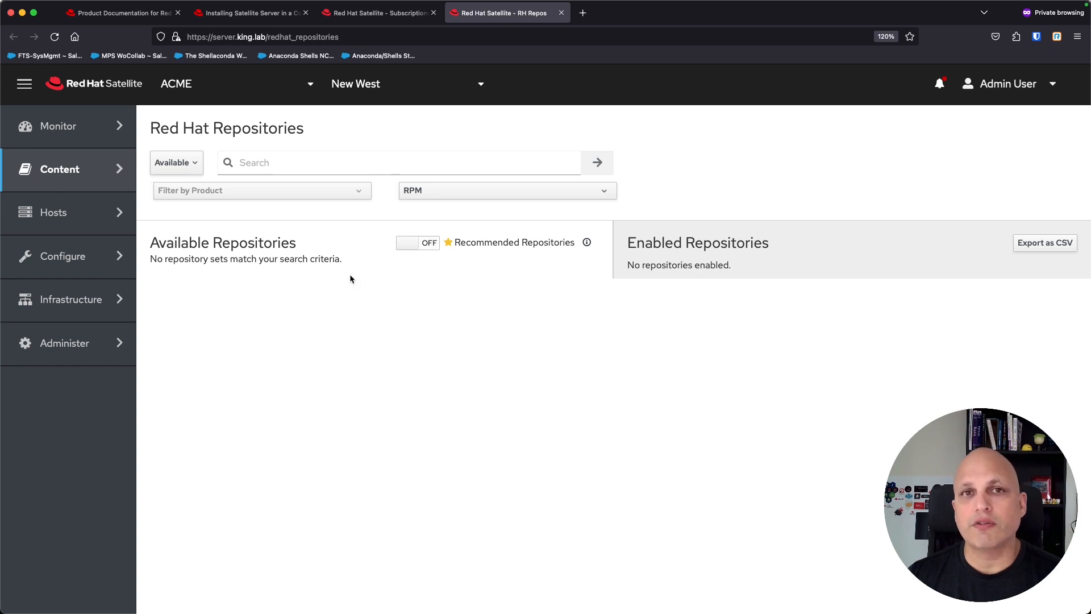
pyautogui.tripleClick(280, 260)
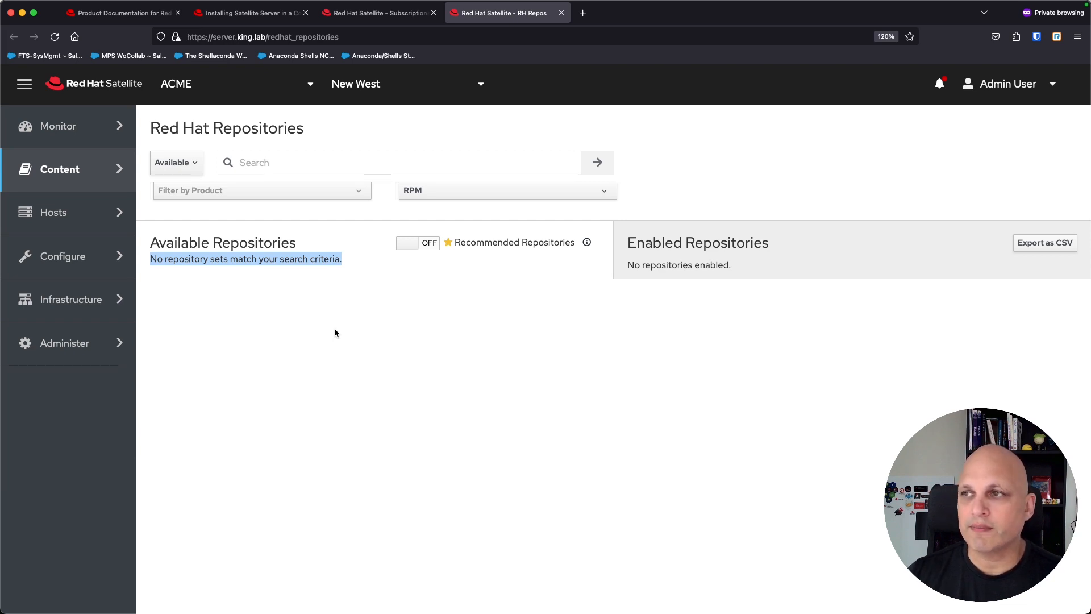
pyautogui.hotkey('ctrl', 'shift', 'Tab')
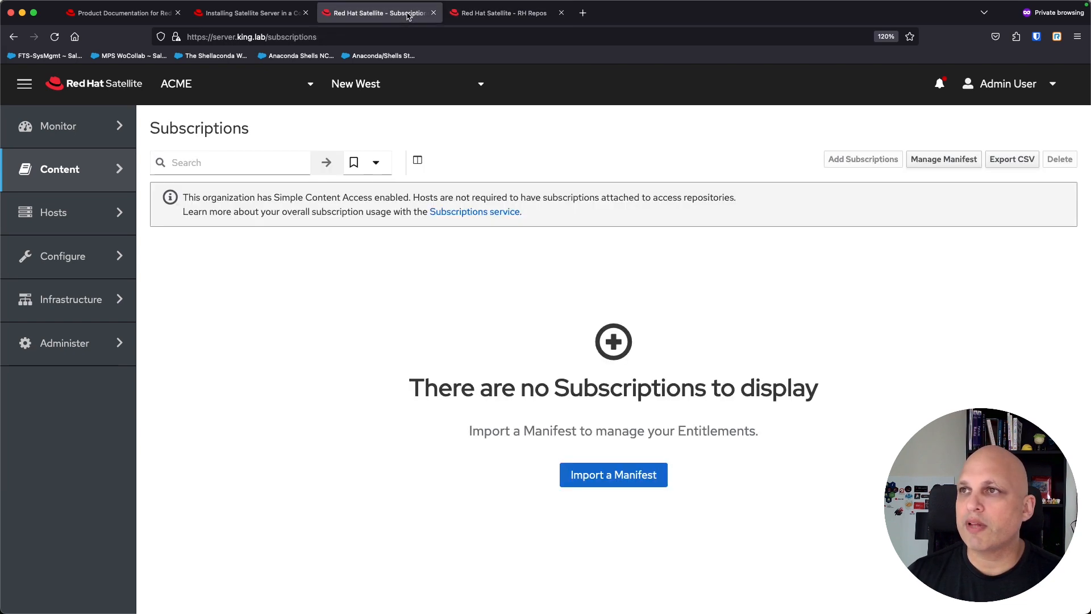
# Step: Import the manifest new_manifest_614.zip, confirm the success message, and go back to the Red Hat Repositories tab
pyautogui.click(642, 480)
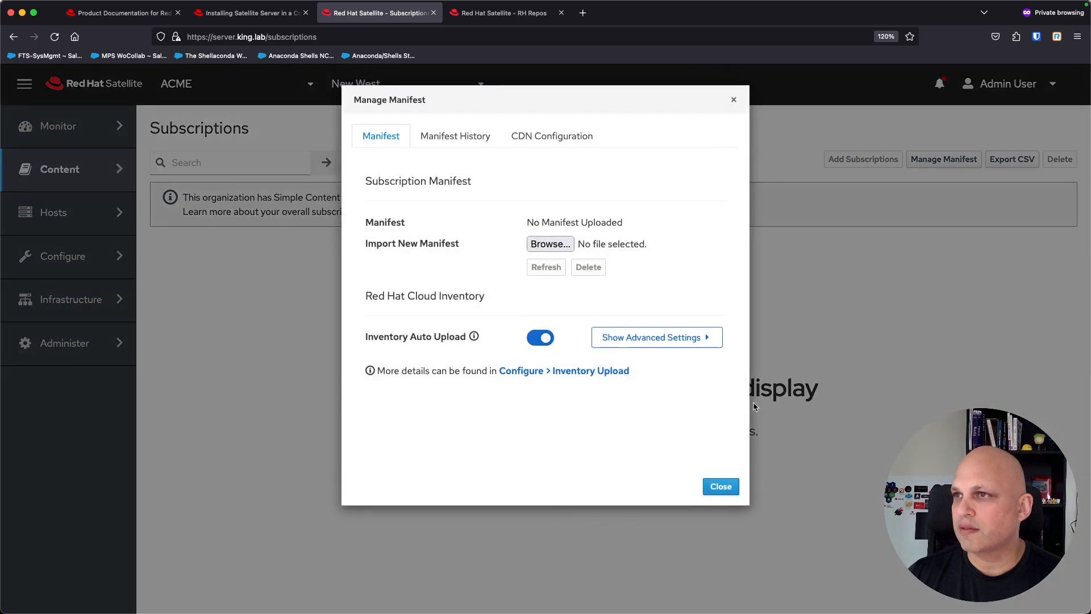
pyautogui.click(550, 244)
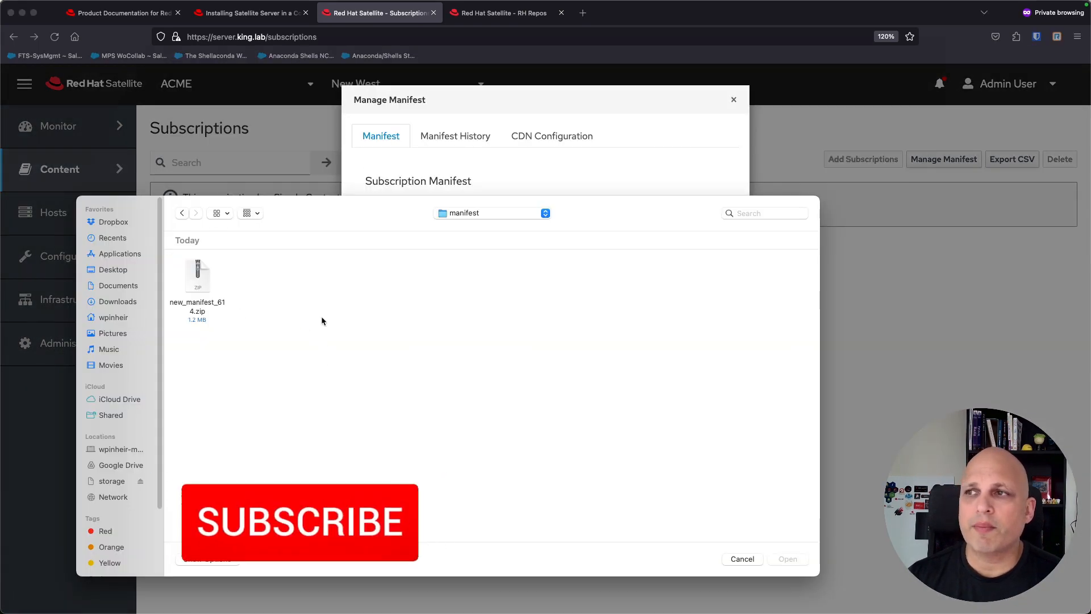
pyautogui.click(200, 287)
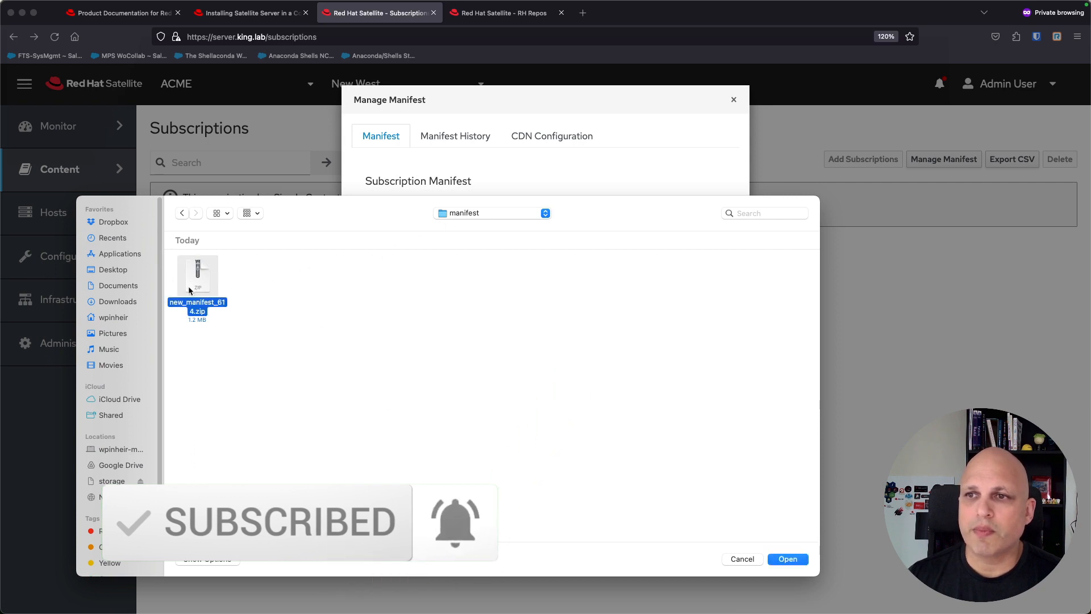
pyautogui.click(788, 560)
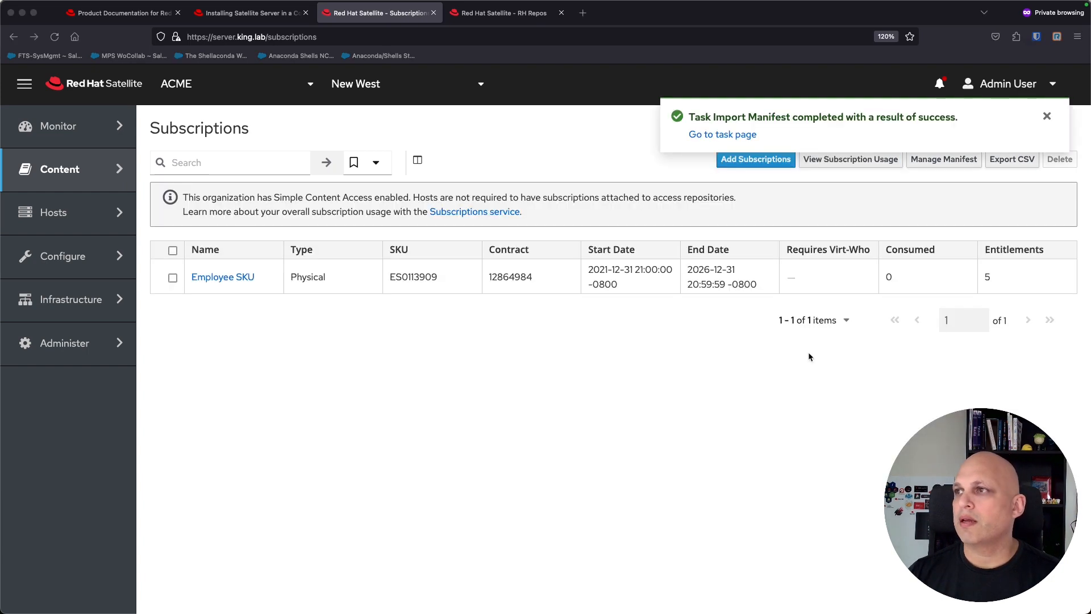
pyautogui.tripleClick(855, 307)
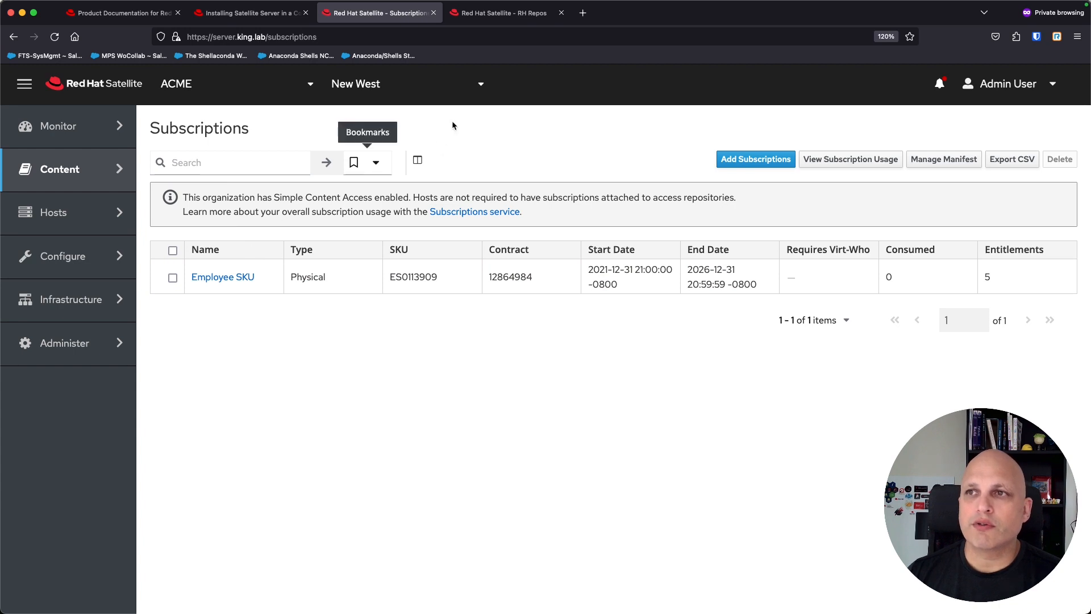
pyautogui.click(505, 13)
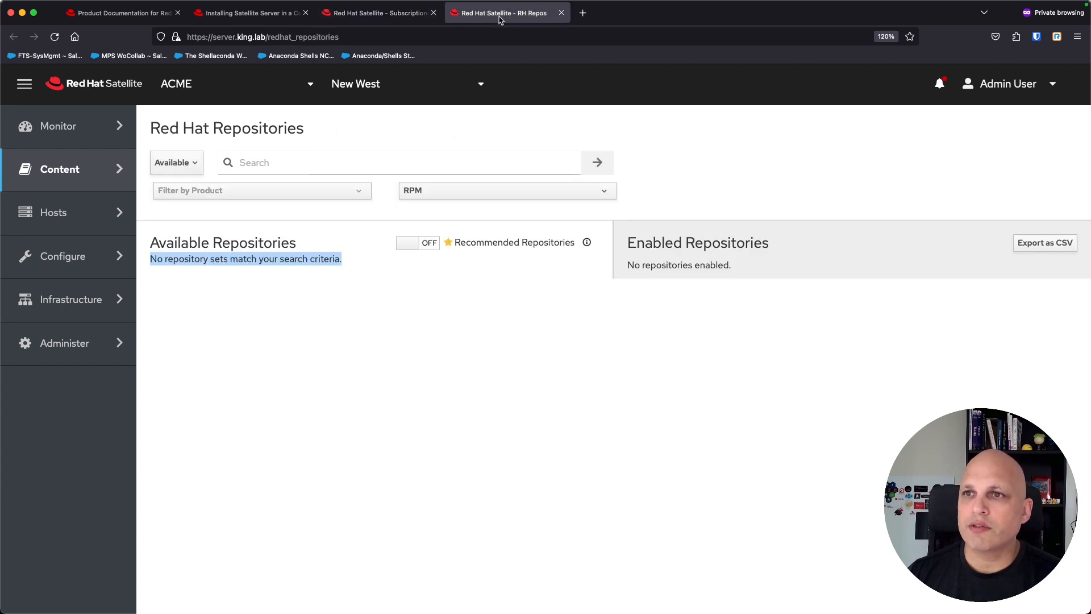
# Step: Reload Red Hat Repositories to list the 2193 available repositories, briefly expanding the first repository set
pyautogui.click(54, 37)
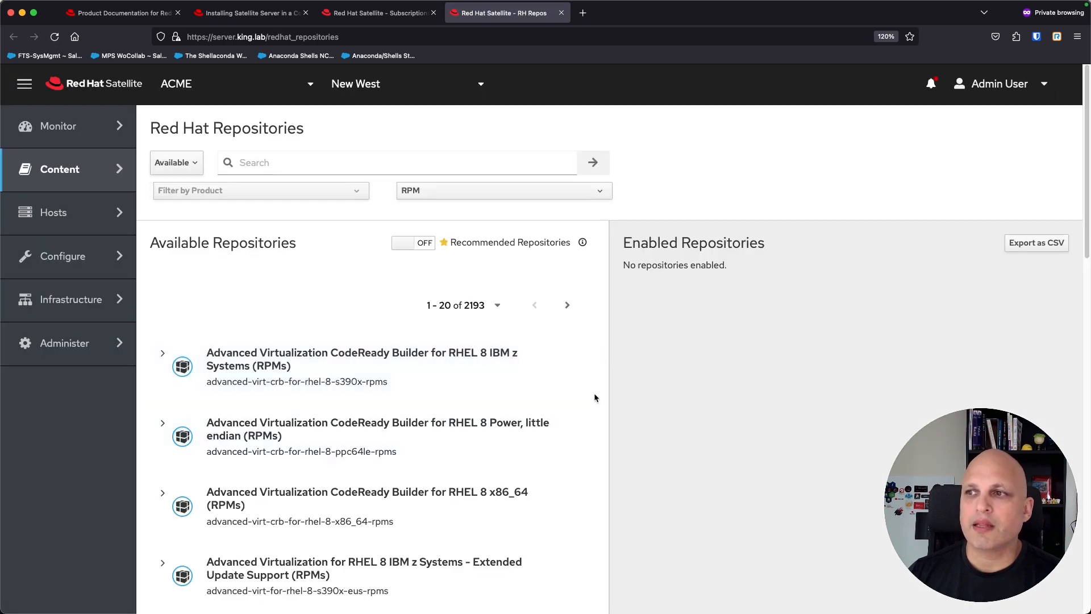
pyautogui.scroll(-5, 528, 373)
pyautogui.scroll(3, 310, 318)
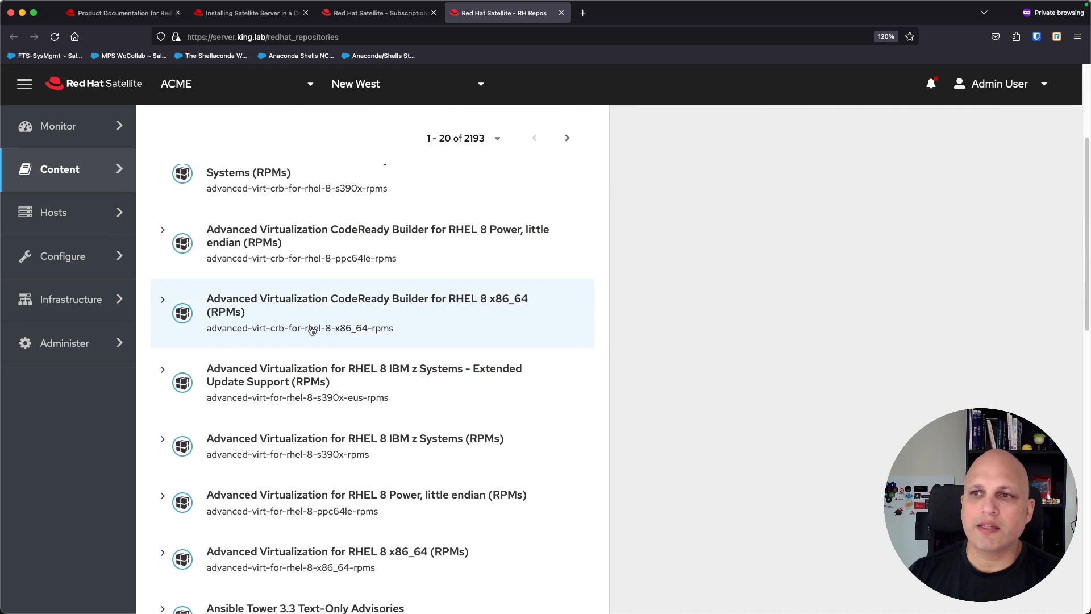
pyautogui.click(163, 251)
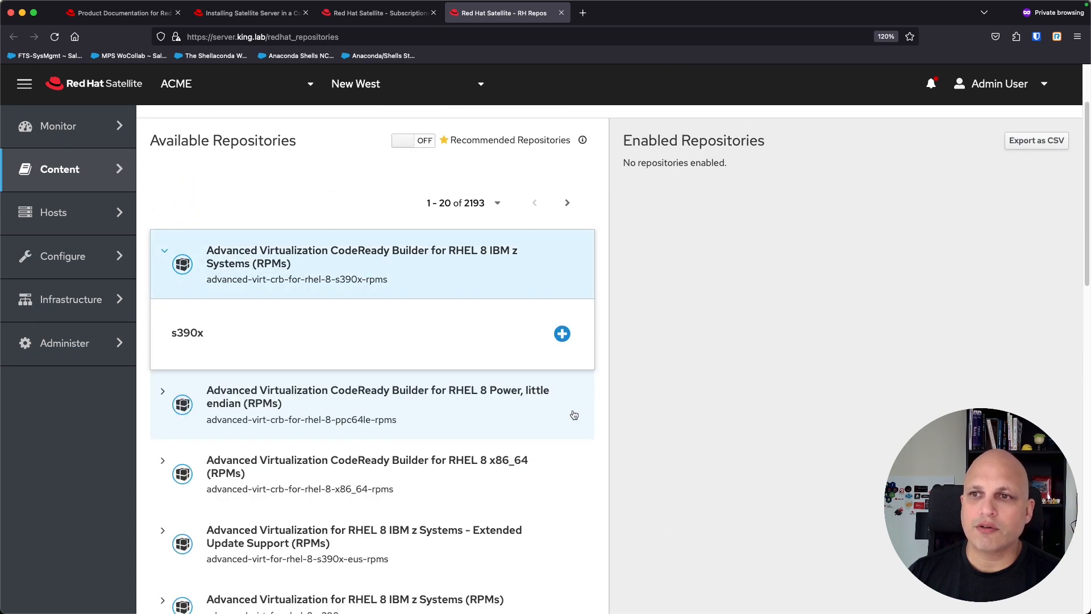
pyautogui.click(164, 251)
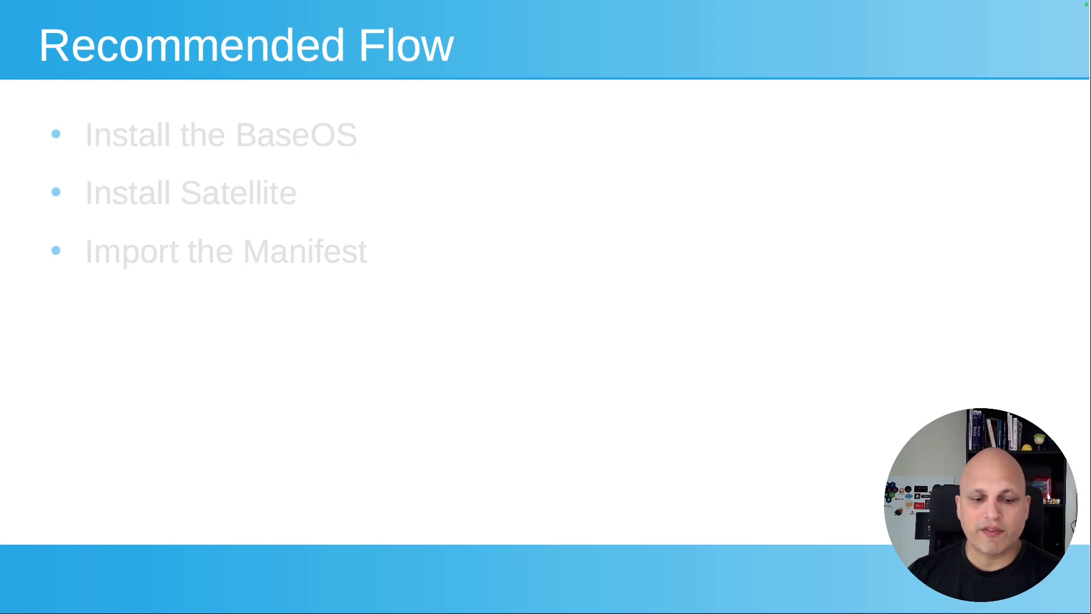
pyautogui.press('Right')
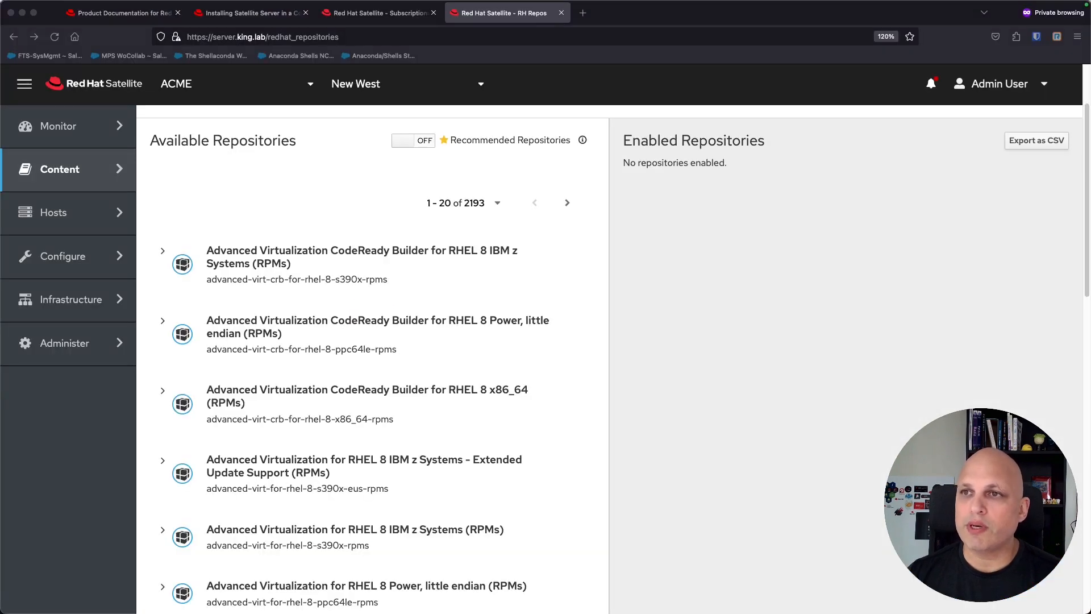
# Step: Filter to recommended repositories and enable the RHEL 8 AppStream repository for x86_64 8
pyautogui.scroll(3, 703, 275)
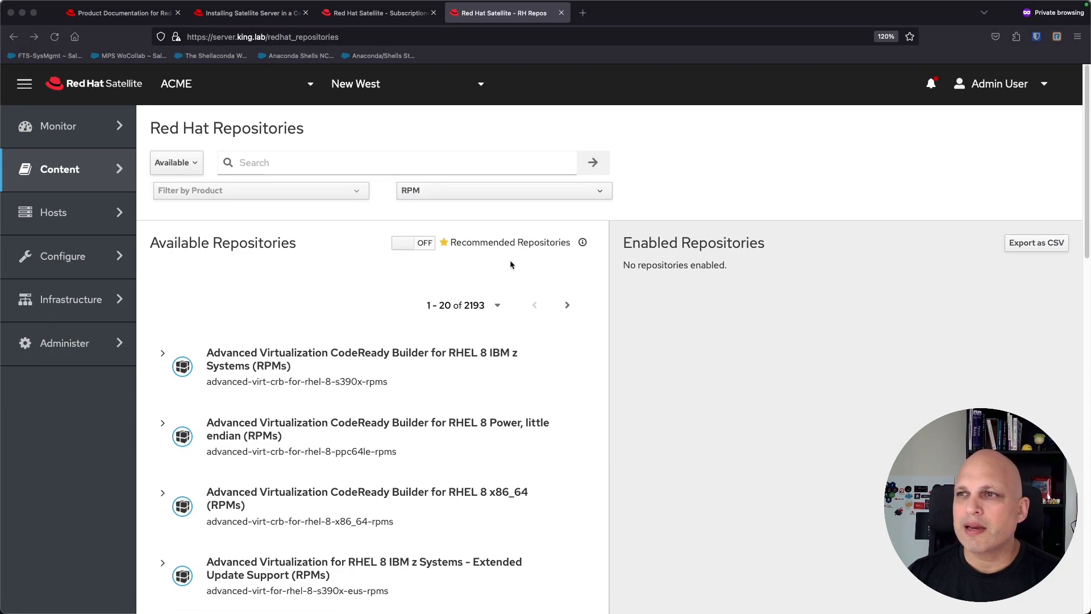
pyautogui.click(421, 248)
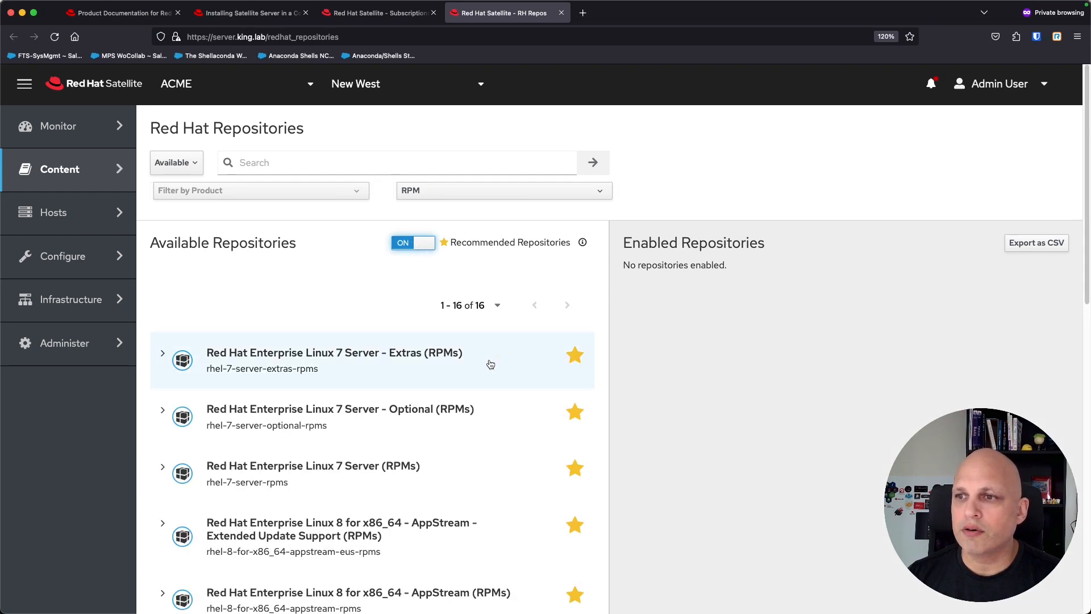
pyautogui.scroll(-3, 487, 364)
pyautogui.scroll(-3, 485, 469)
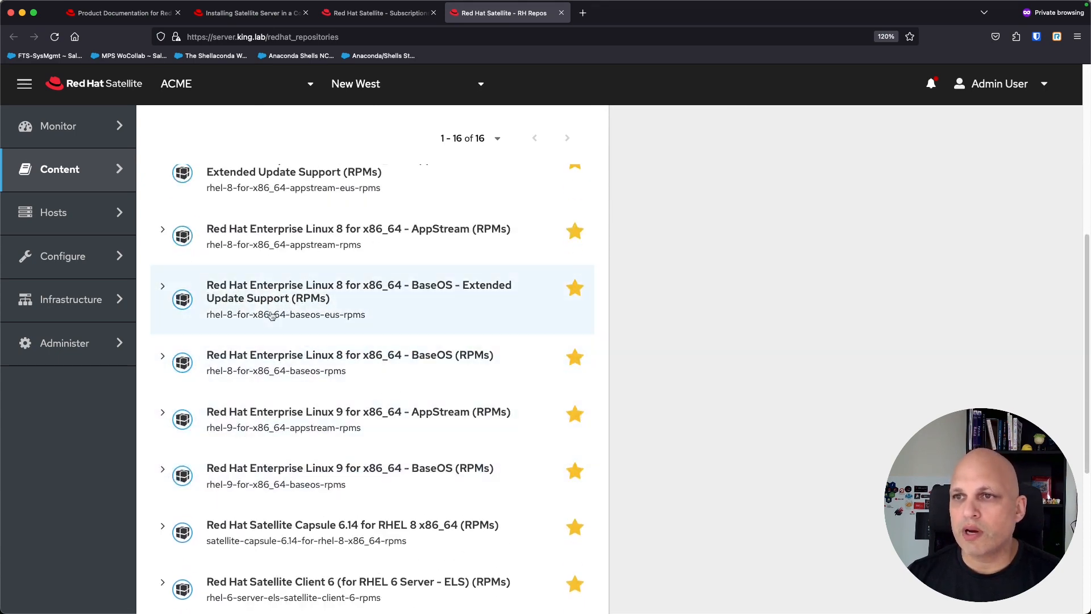
pyautogui.click(162, 231)
pyautogui.click(161, 324)
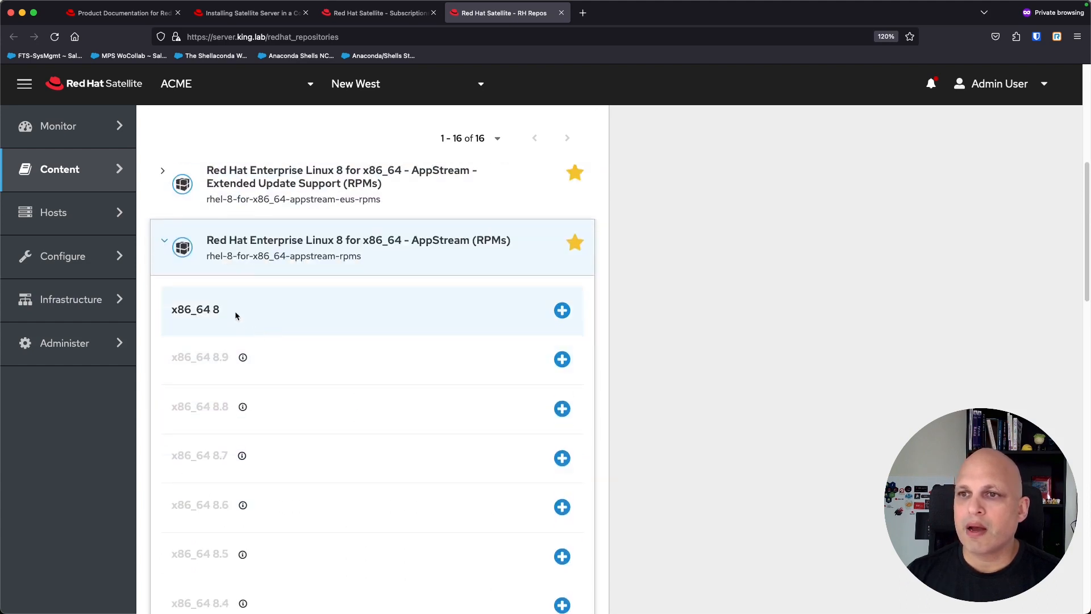
pyautogui.click(562, 310)
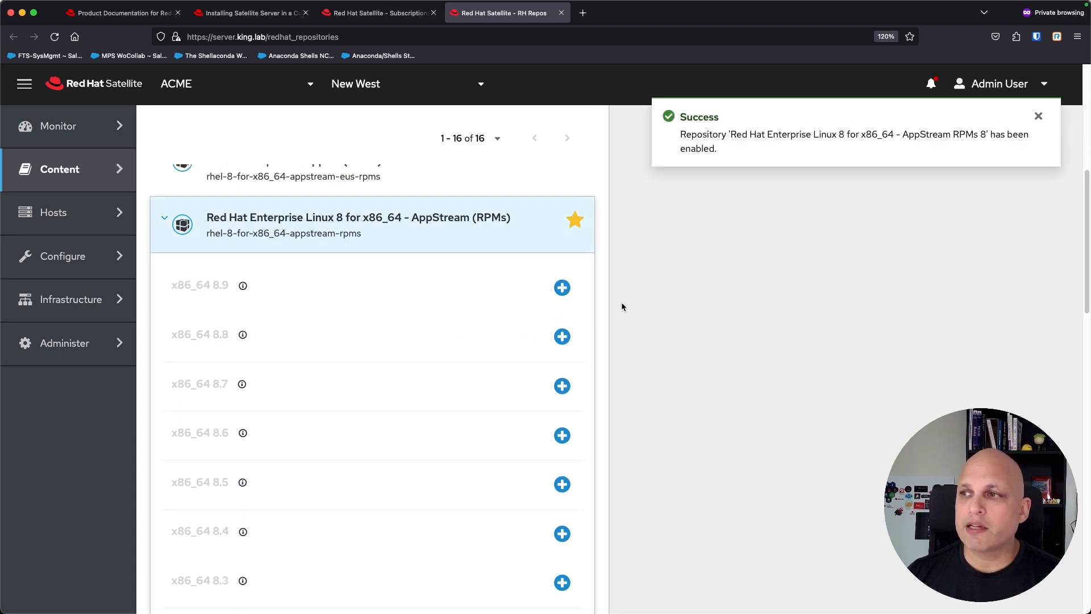
pyautogui.click(162, 221)
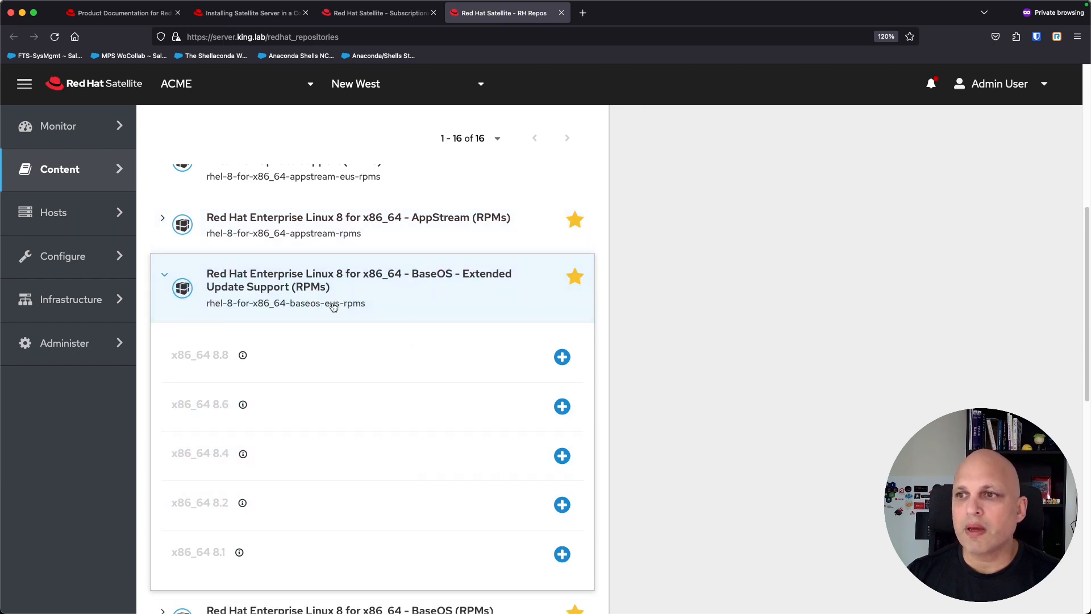
# Step: Enable the RHEL 8 BaseOS (RPMs) repository for x86_64 release 8
pyautogui.moveTo(340, 307); pyautogui.dragTo(324, 305)
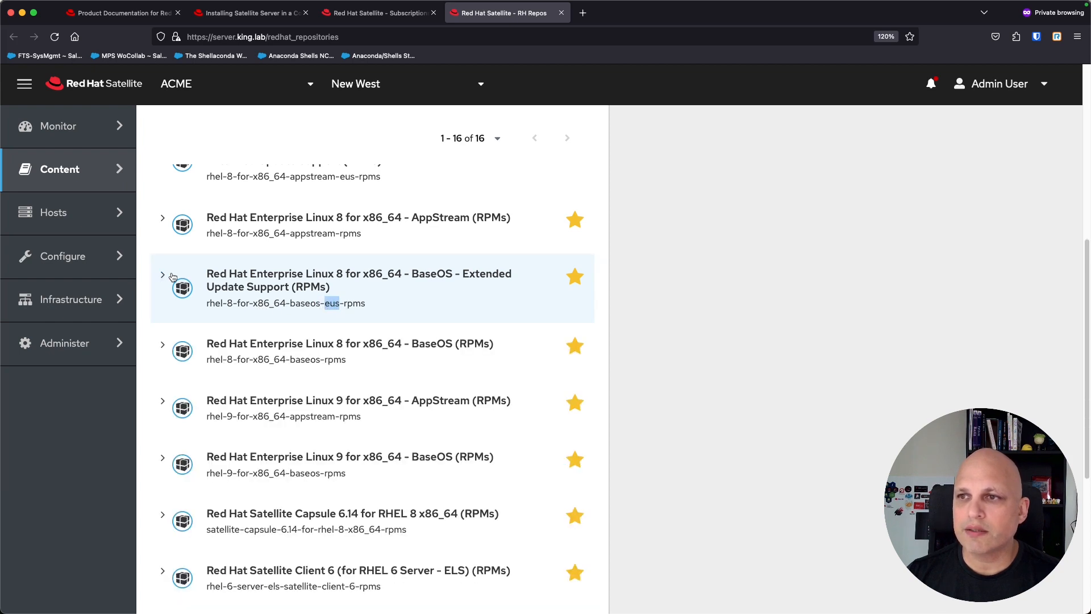
pyautogui.click(163, 347)
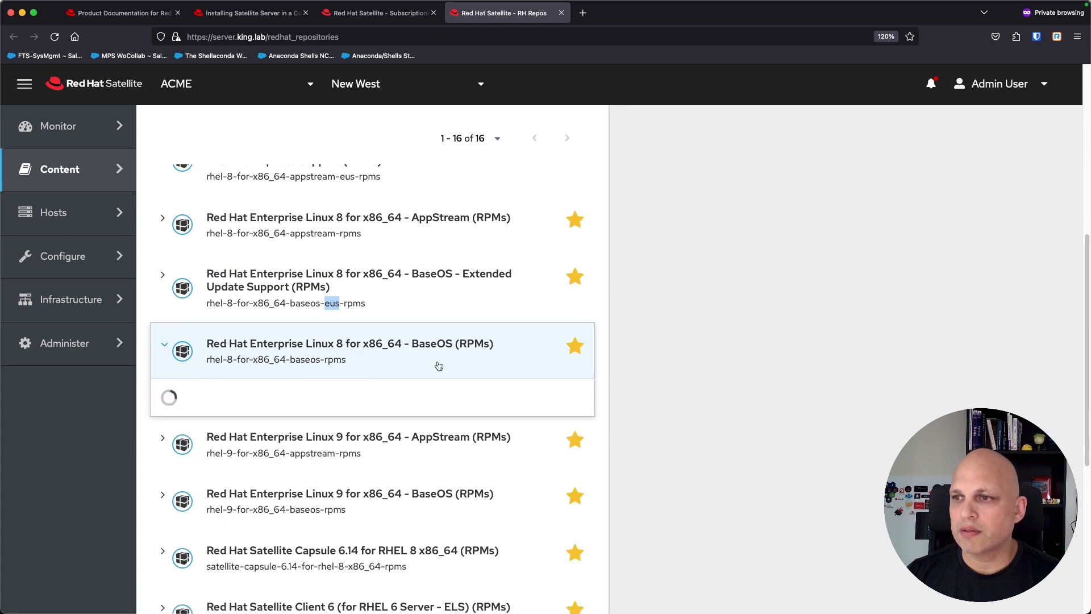
pyautogui.scroll(-2, 564, 312)
pyautogui.click(563, 312)
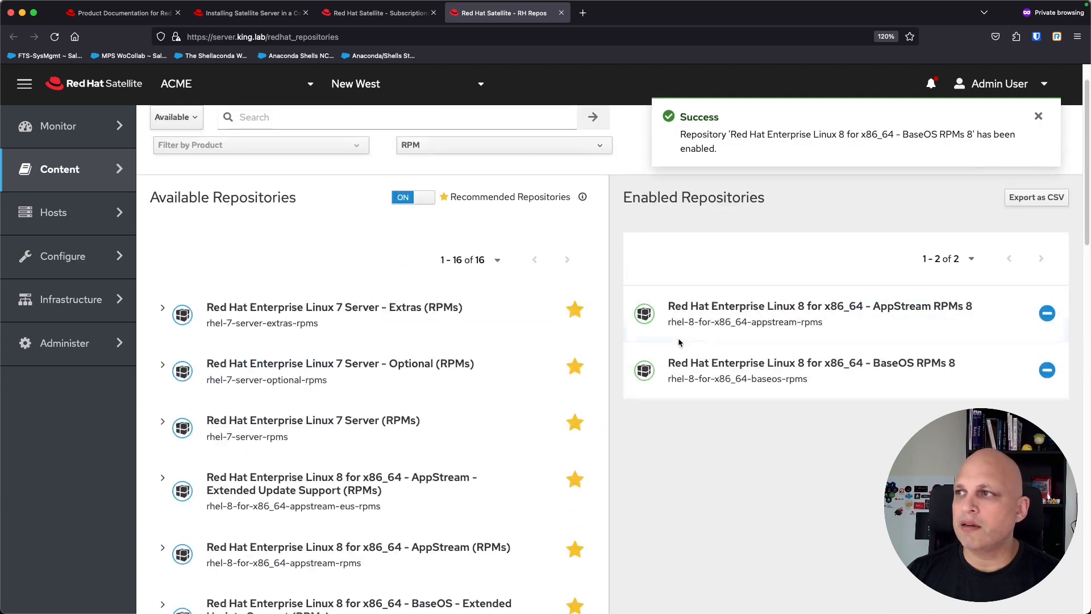
# Step: Enable the Satellite Client 6 for RHEL 8 x86_64 (RPMs) repository on its x86_64 entry
pyautogui.moveTo(752, 150); pyautogui.dragTo(669, 137)
pyautogui.click(774, 148)
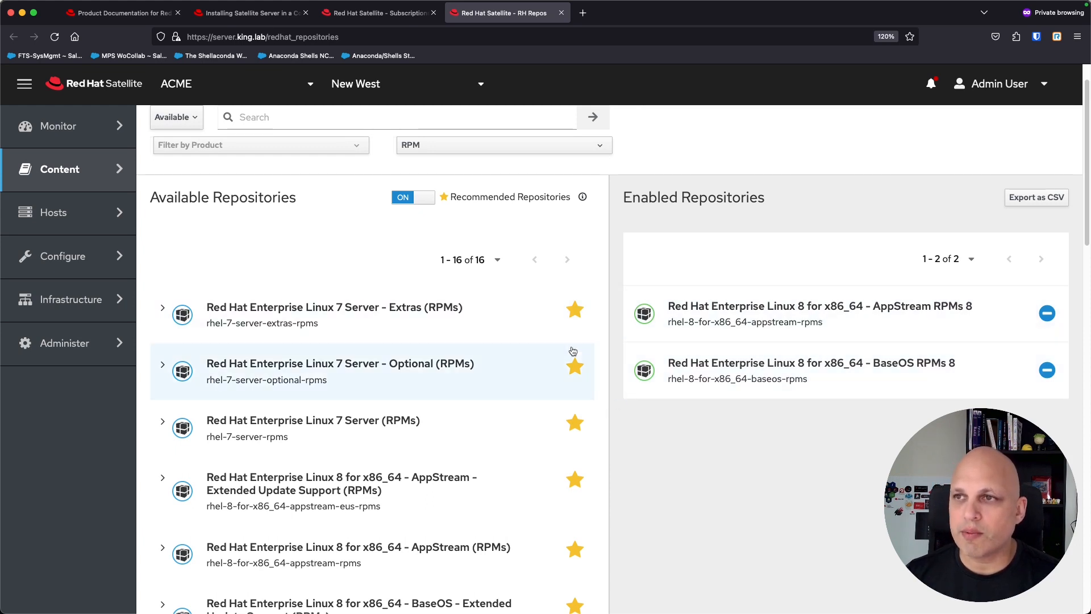
pyautogui.scroll(-5, 478, 304)
pyautogui.scroll(-1, 412, 301)
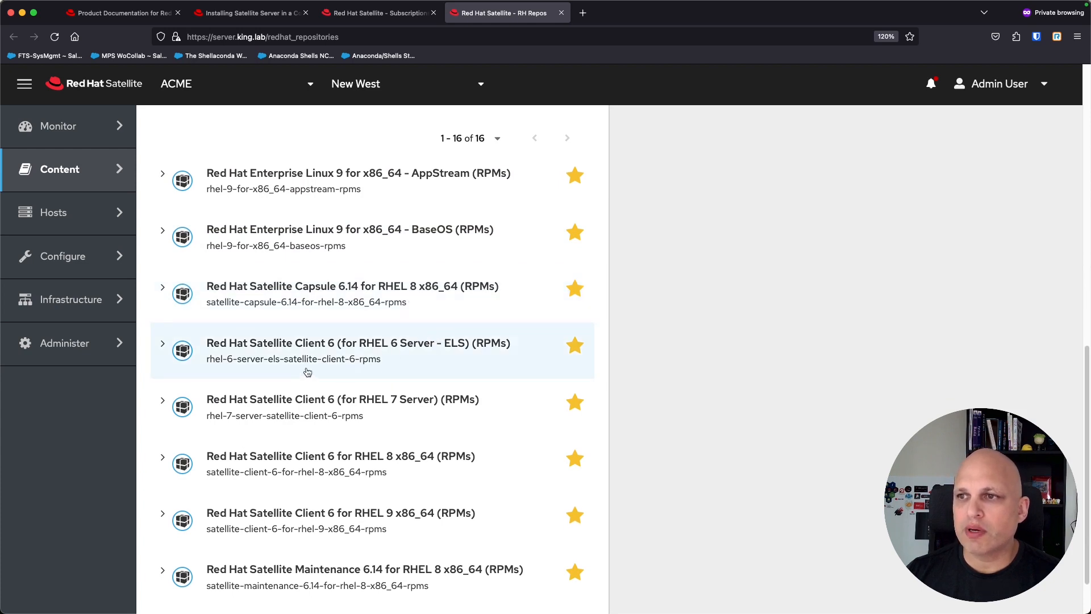
pyautogui.scroll(-1, 398, 422)
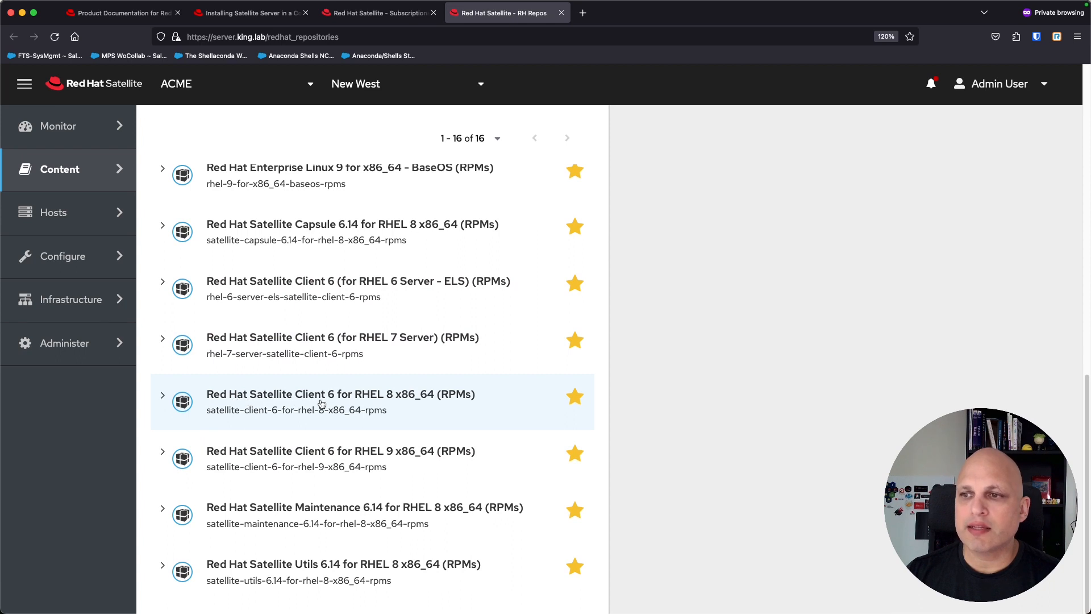
pyautogui.click(163, 396)
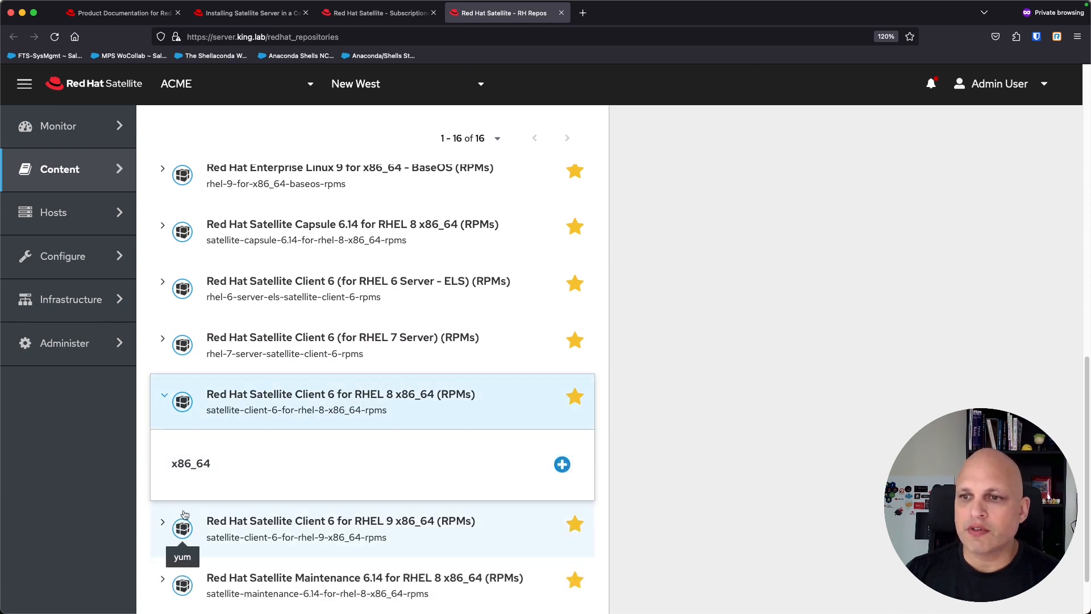
pyautogui.scroll(-1, 174, 486)
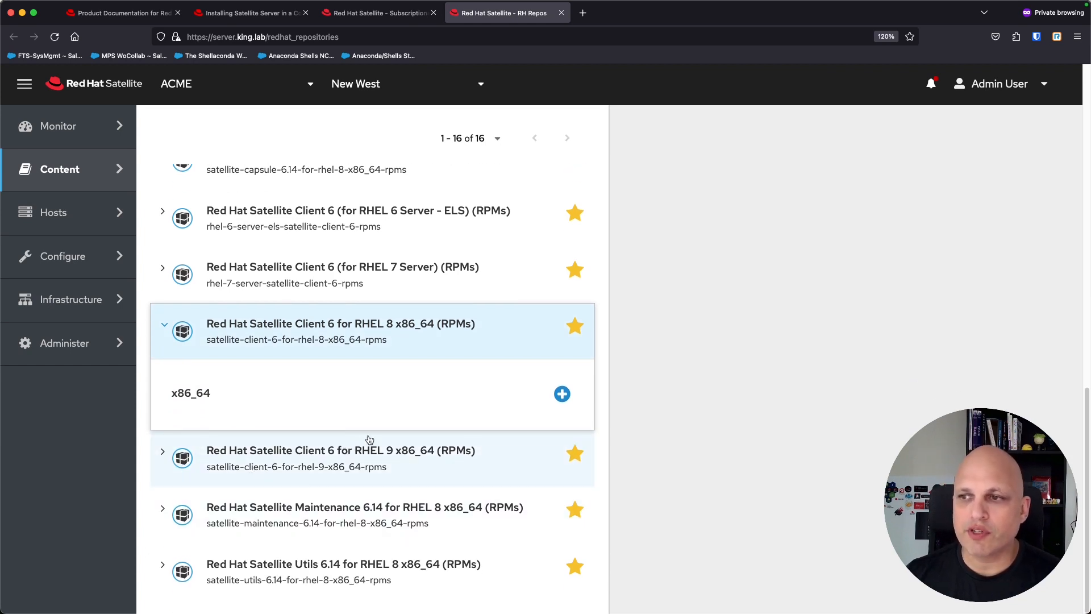
pyautogui.click(563, 395)
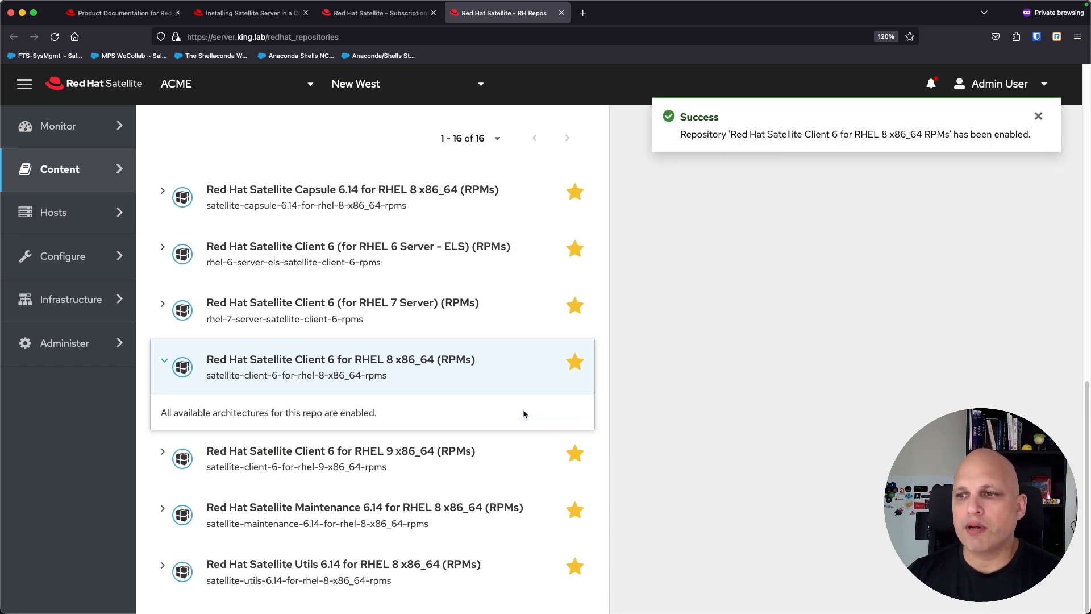
# Step: Glance at the Satellite Client 6 for RHEL 9 set, collapse both client rows, and scroll back up
pyautogui.click(162, 453)
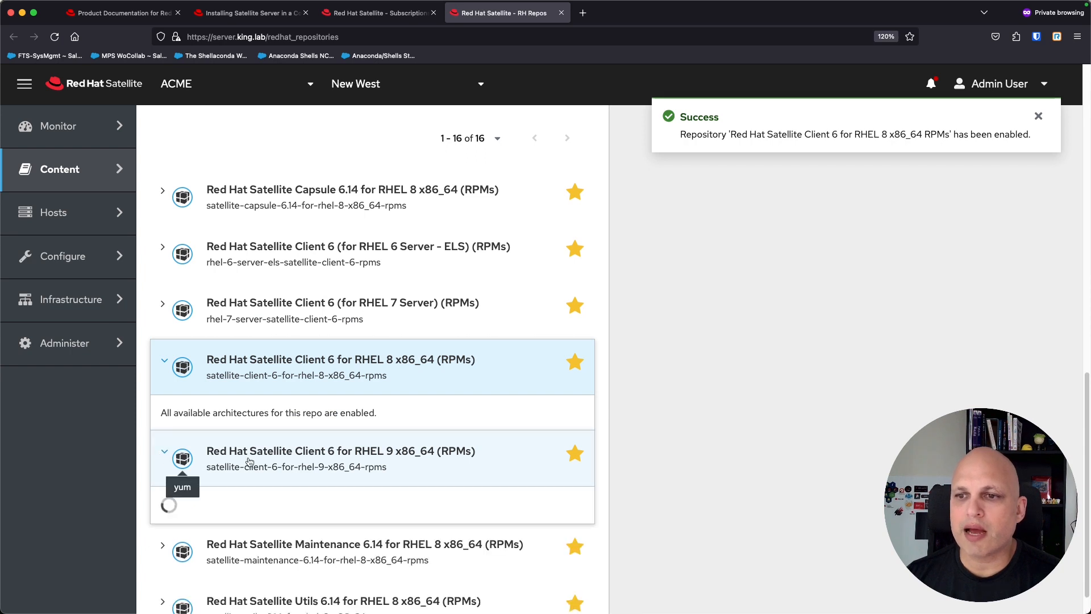
pyautogui.scroll(-2, 248, 461)
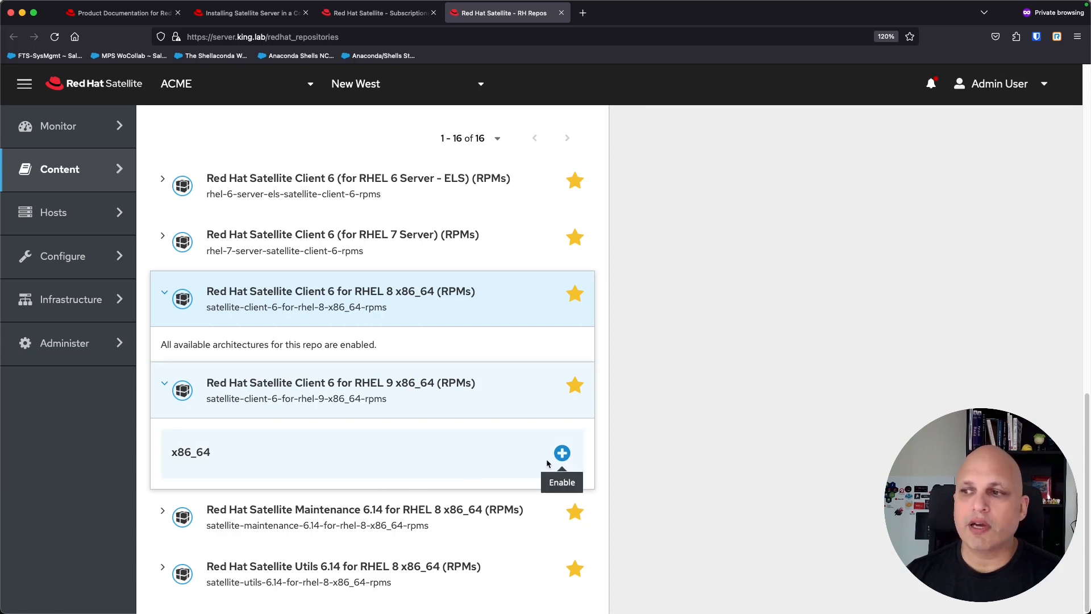
pyautogui.click(164, 390)
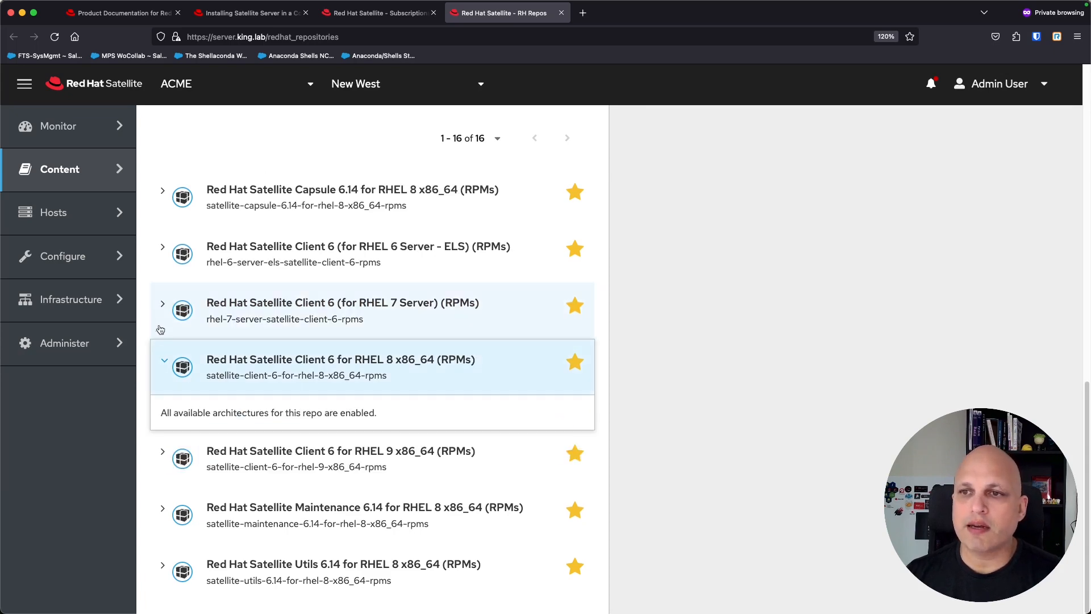
pyautogui.click(162, 363)
pyautogui.scroll(8, 758, 378)
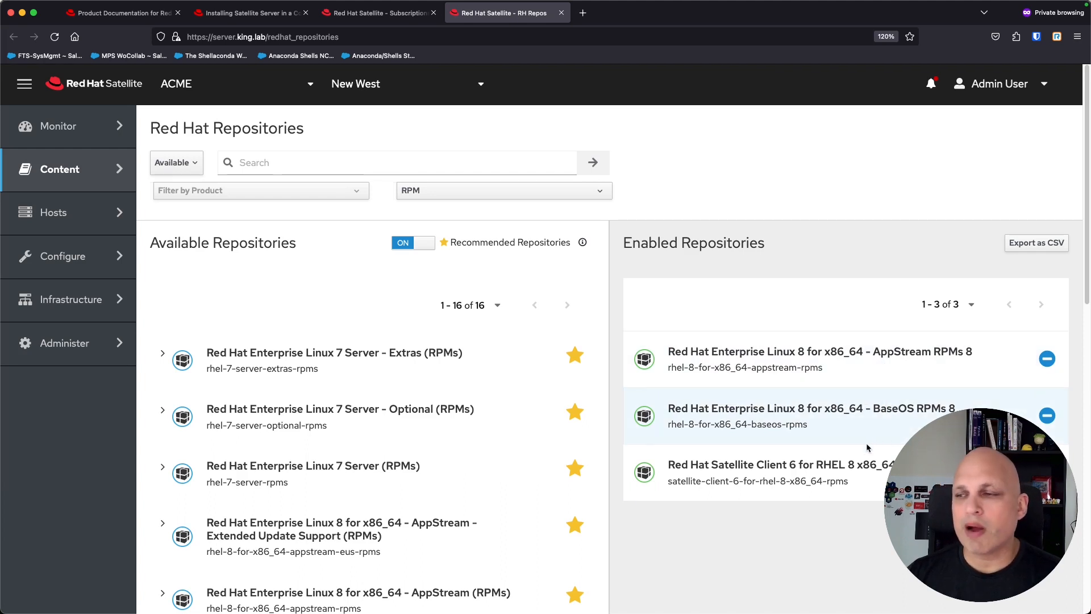
# Step: Highlight Satellite Client in the enabled repositories list and bring up the Content flyout menu
pyautogui.moveTo(712, 466); pyautogui.dragTo(787, 467)
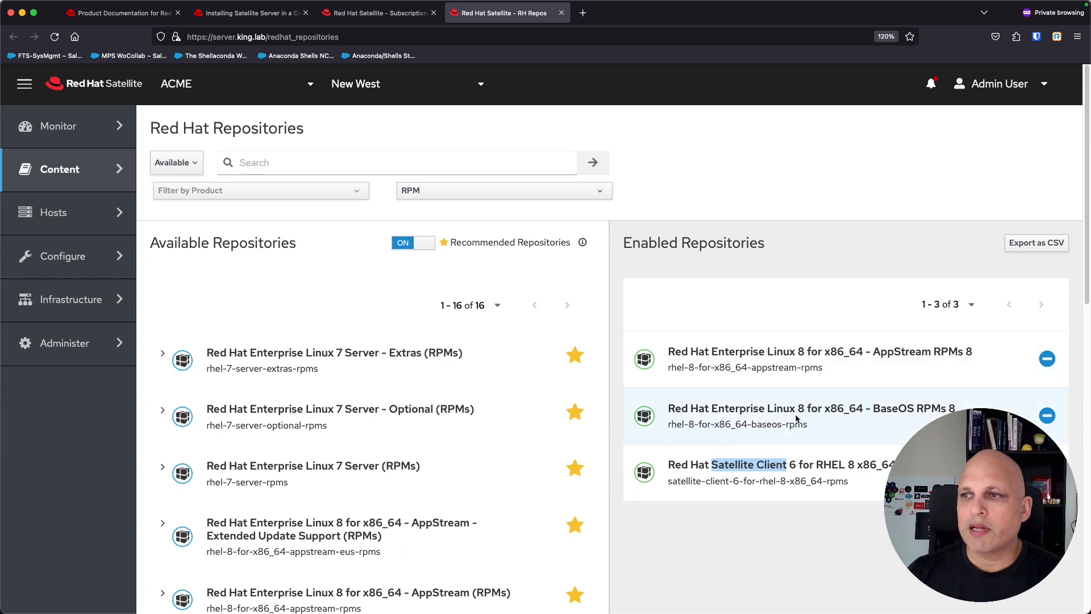
pyautogui.moveTo(90, 172)
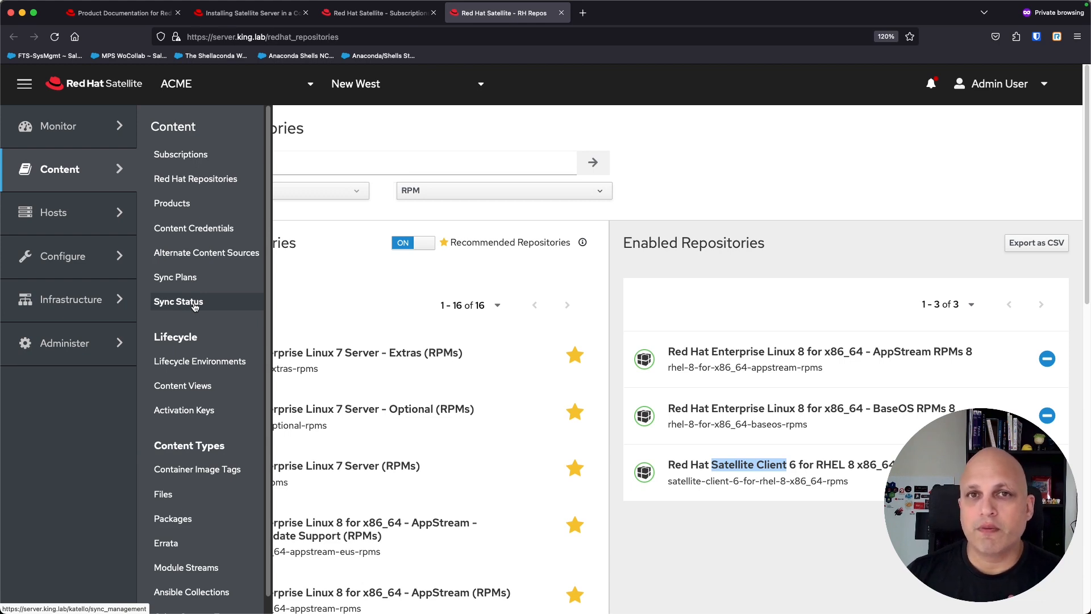
# Step: Create sync plan 'redhat' with a daily interval, start hour 3 (April 7, 2024, 03:00 AM), and save
pyautogui.click(189, 279)
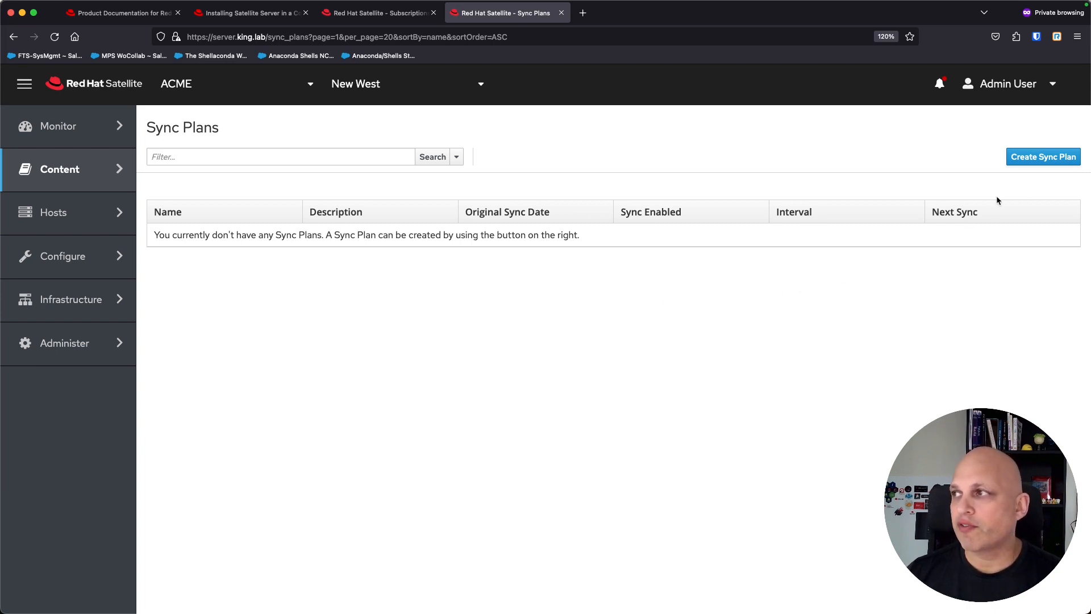
pyautogui.click(1045, 158)
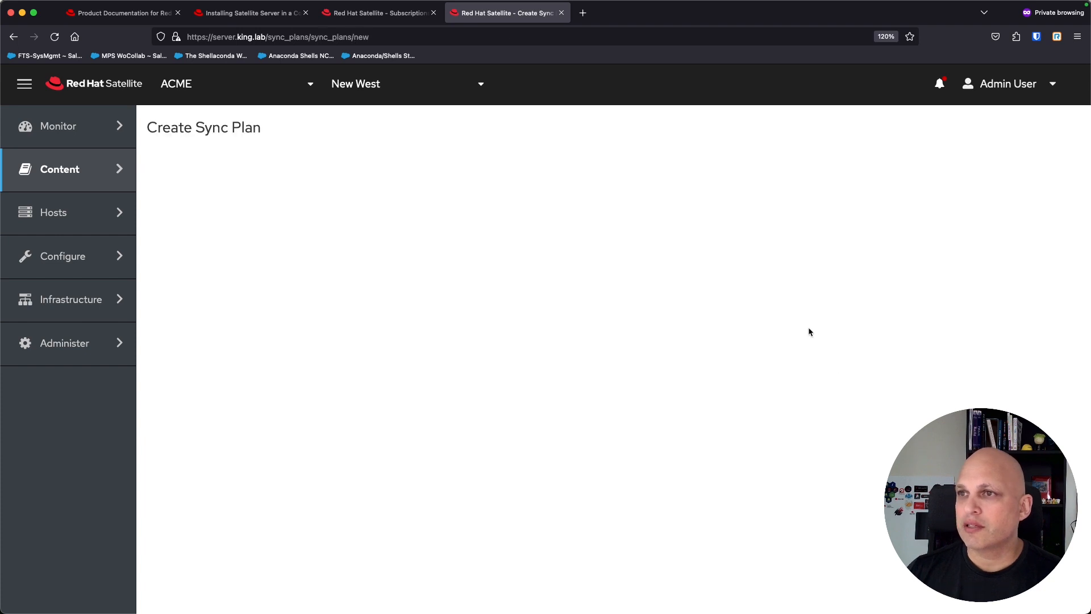
pyautogui.write('redhat')
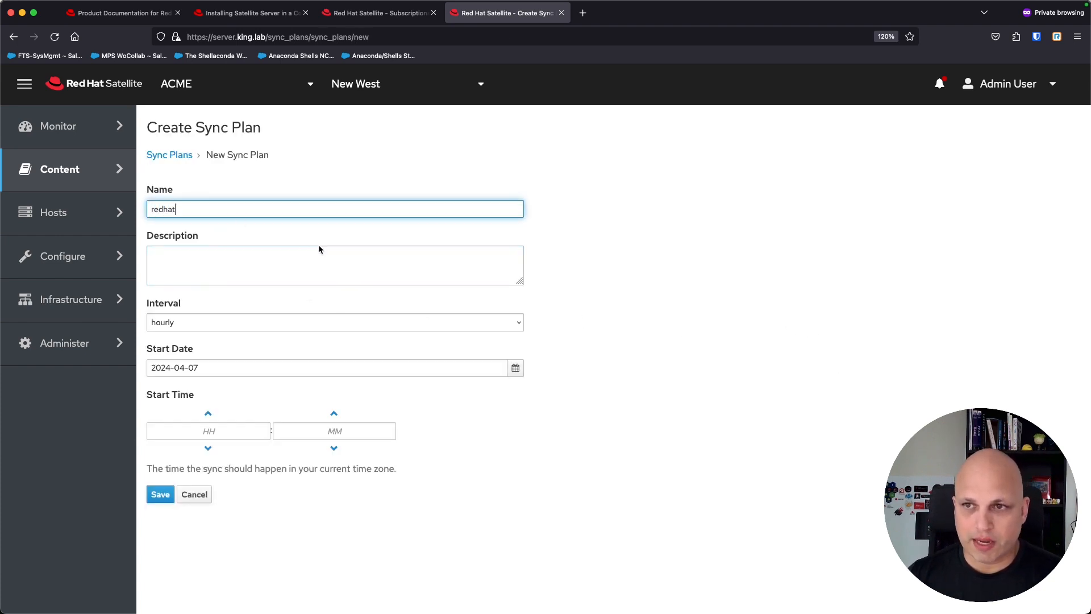
pyautogui.click(512, 325)
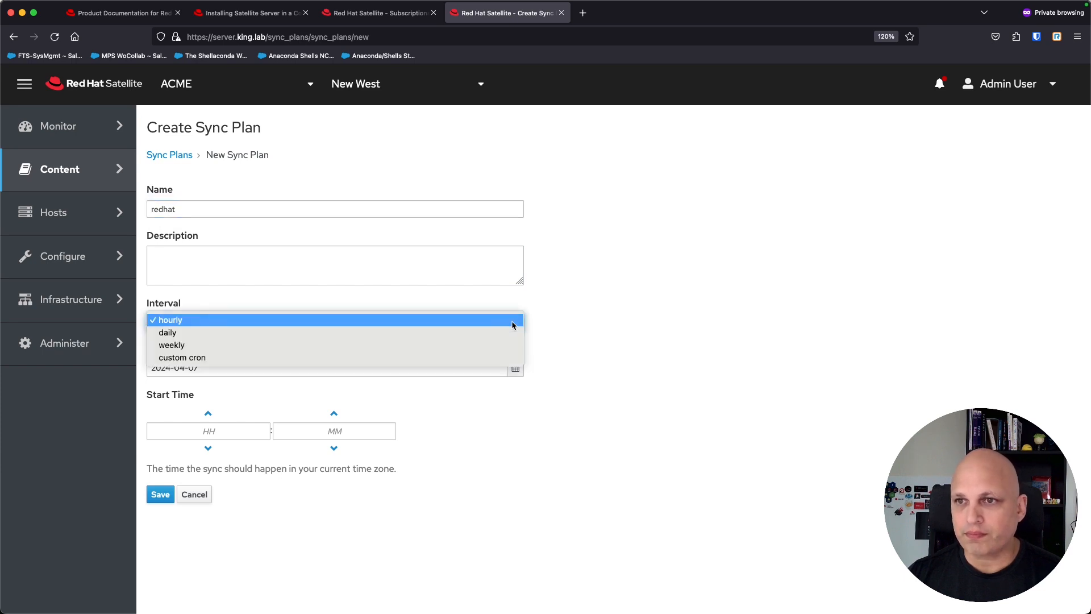
pyautogui.click(351, 332)
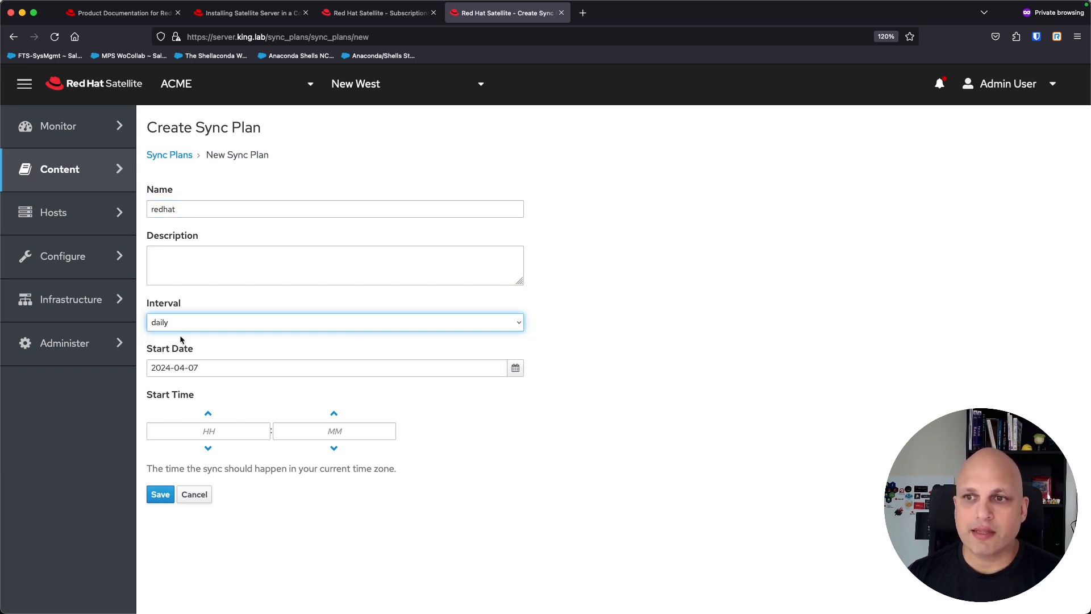
pyautogui.click(208, 431)
pyautogui.write('3')
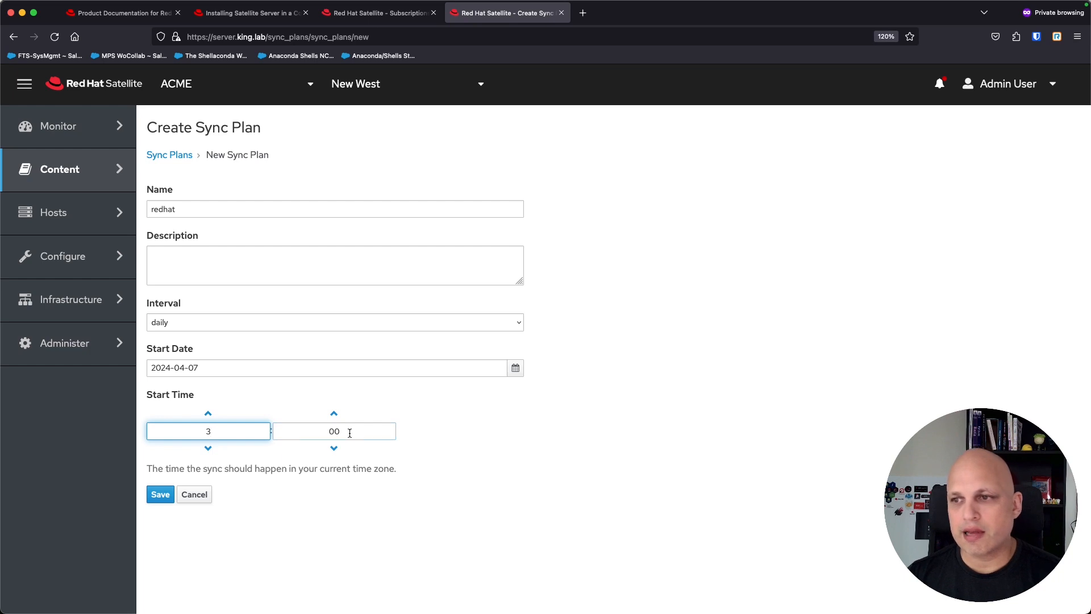
pyautogui.click(164, 497)
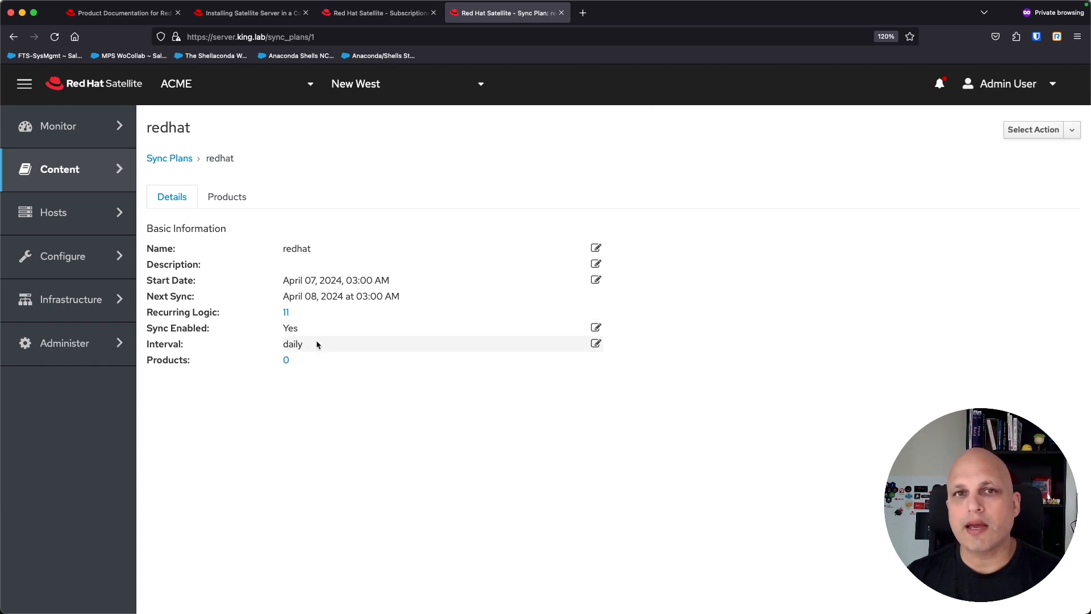
# Step: On the redhat plan's Products > Add list, select Red Hat Enterprise Linux for x86_64 with its 3 repositories
pyautogui.click(228, 199)
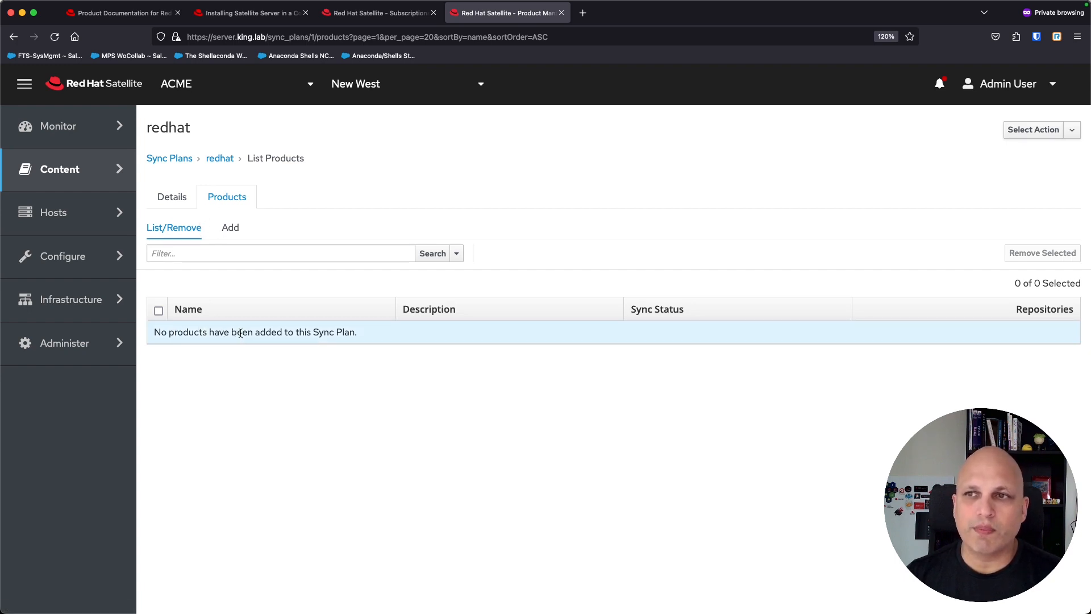
pyautogui.click(233, 228)
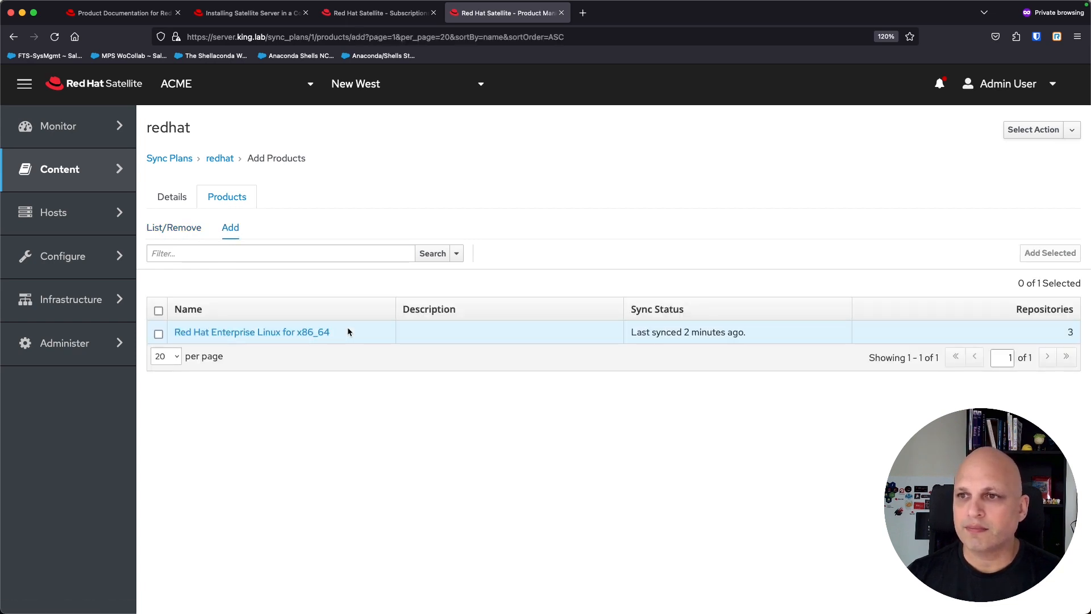
pyautogui.click(158, 334)
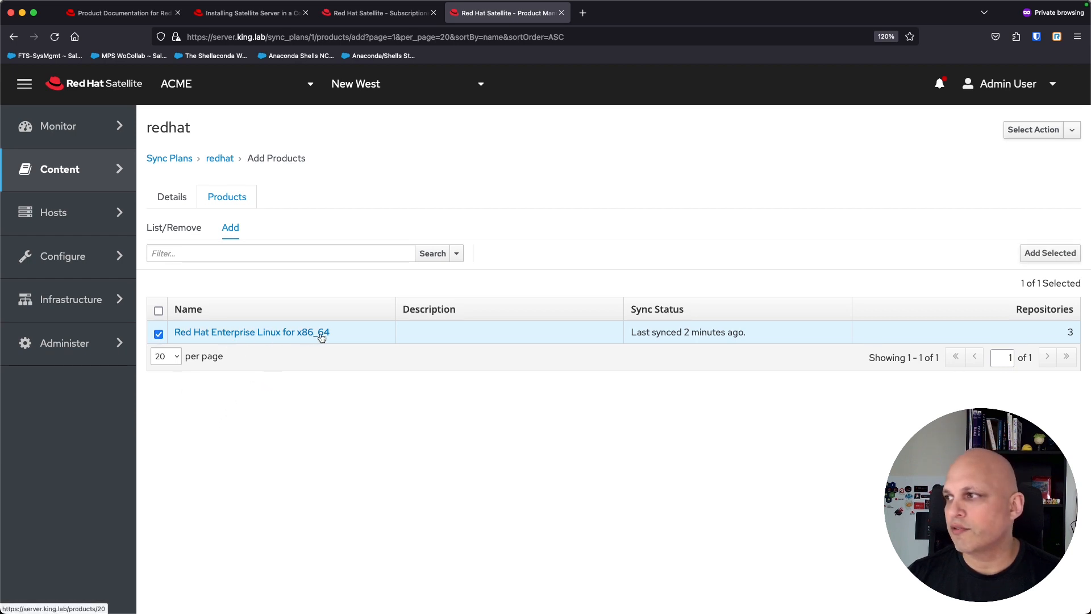
pyautogui.moveTo(1074, 333)
pyautogui.mouseDown()
pyautogui.moveTo(1072, 359)
pyautogui.moveTo(1068, 335)
pyautogui.mouseUp()
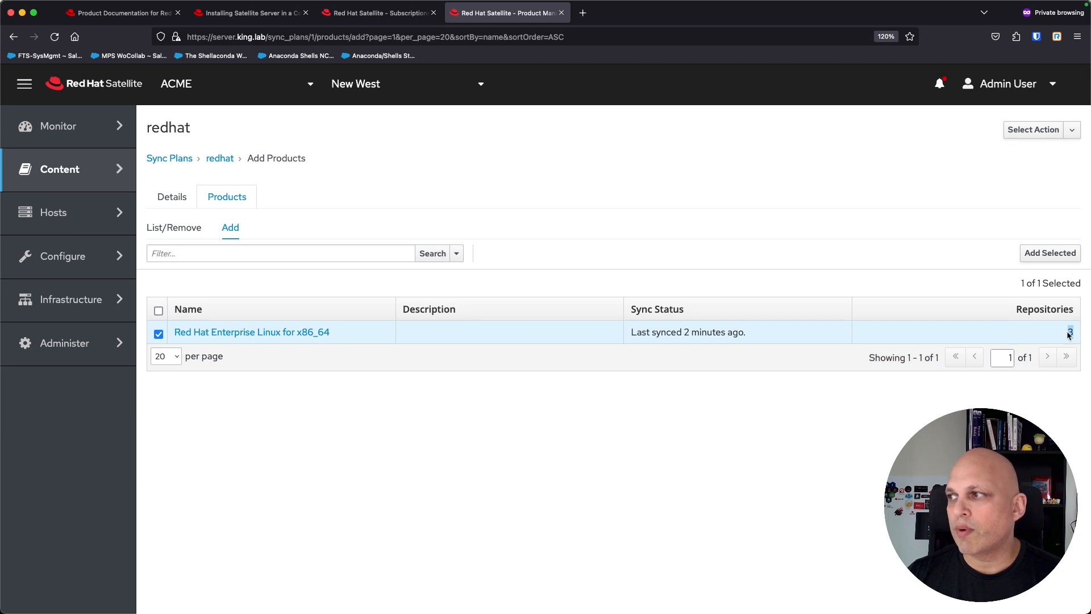
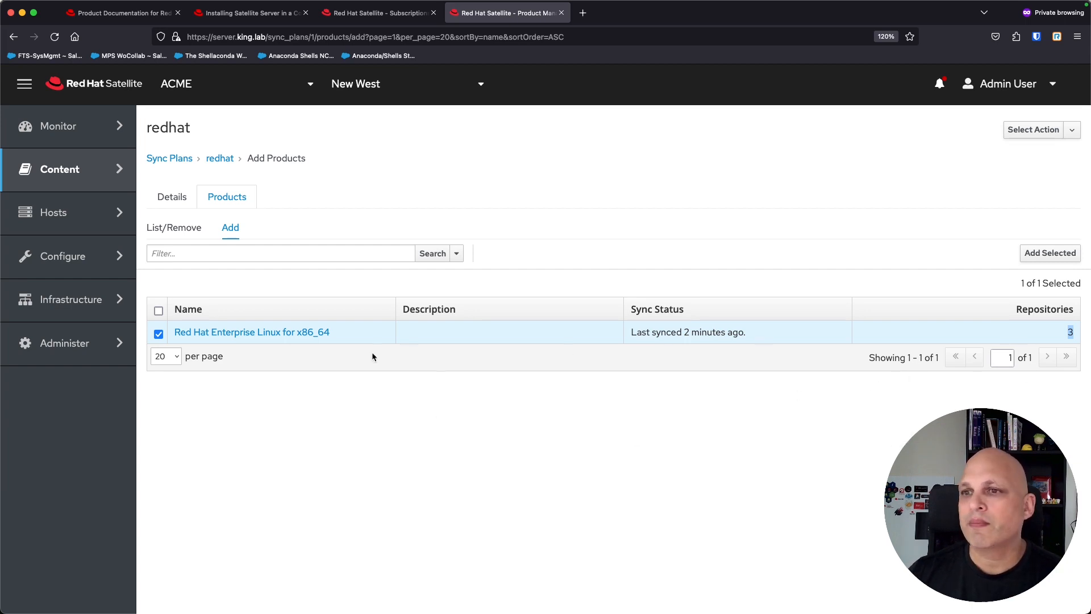
# Step: Add the checked Red Hat Enterprise Linux for x86_64 product to the redhat plan and confirm it under List/Remove
pyautogui.click(1048, 254)
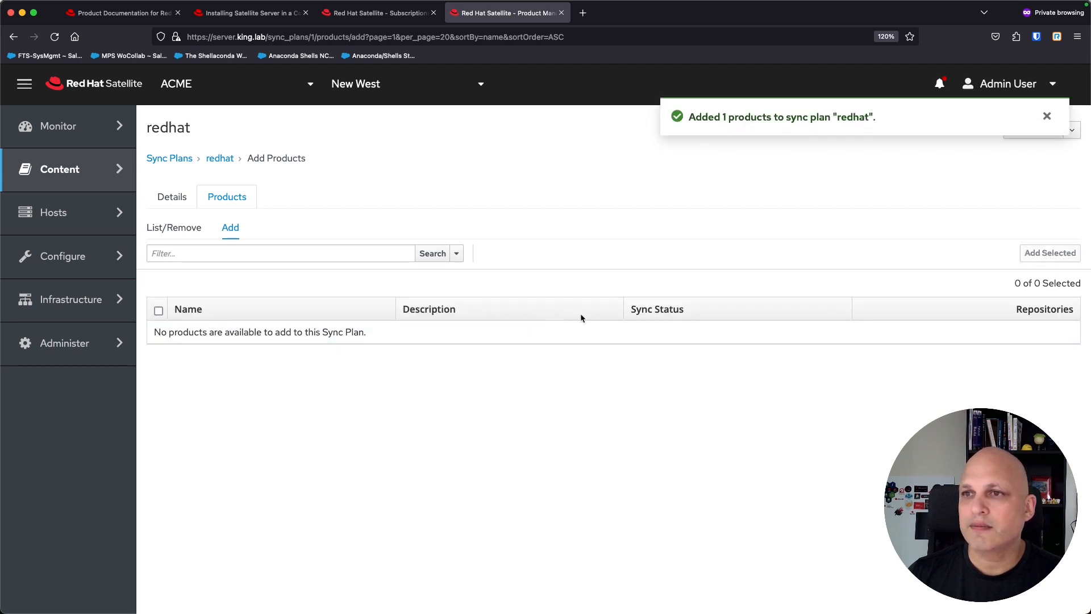
pyautogui.click(191, 229)
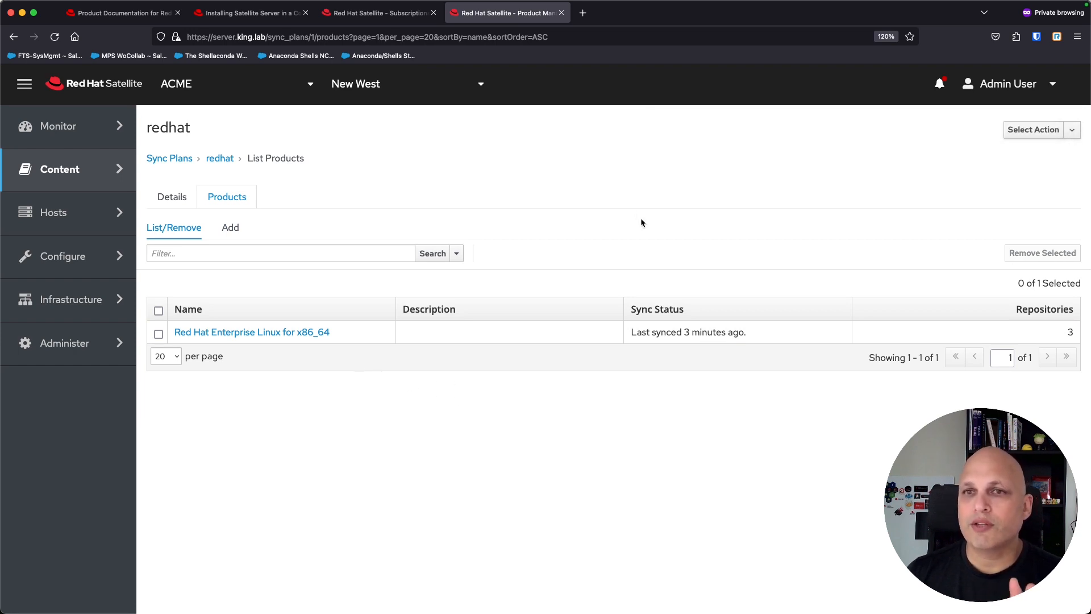
pyautogui.click(159, 334)
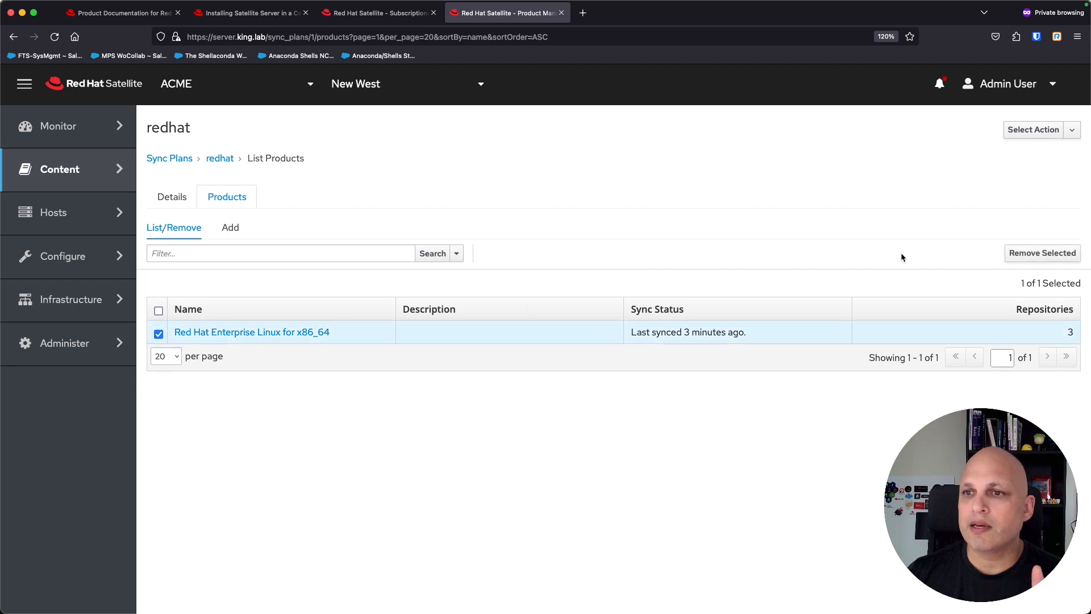
pyautogui.click(1072, 130)
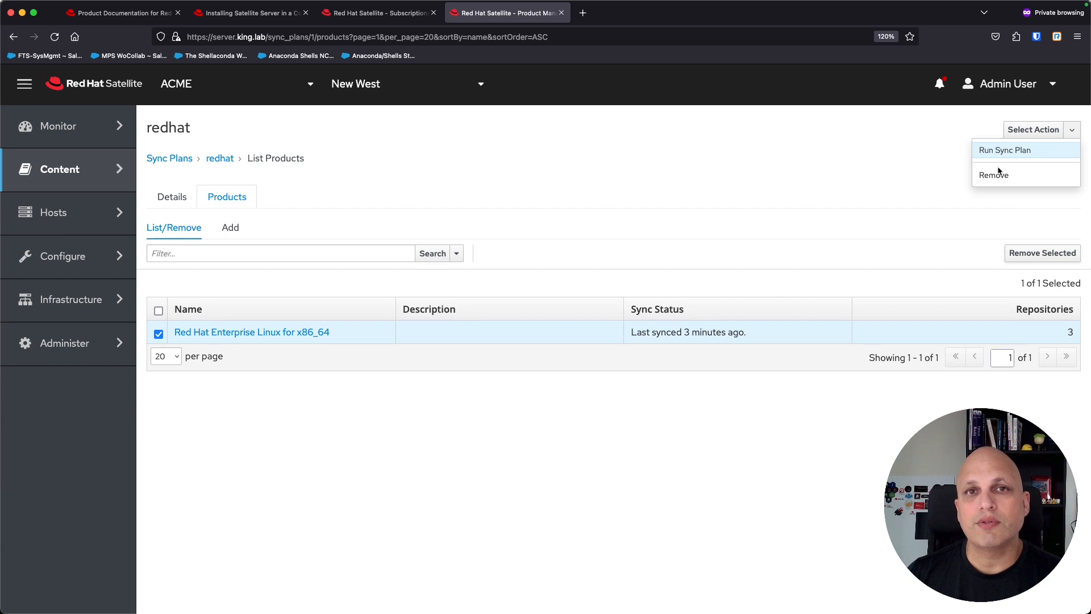
pyautogui.click(570, 180)
pyautogui.moveTo(113, 181)
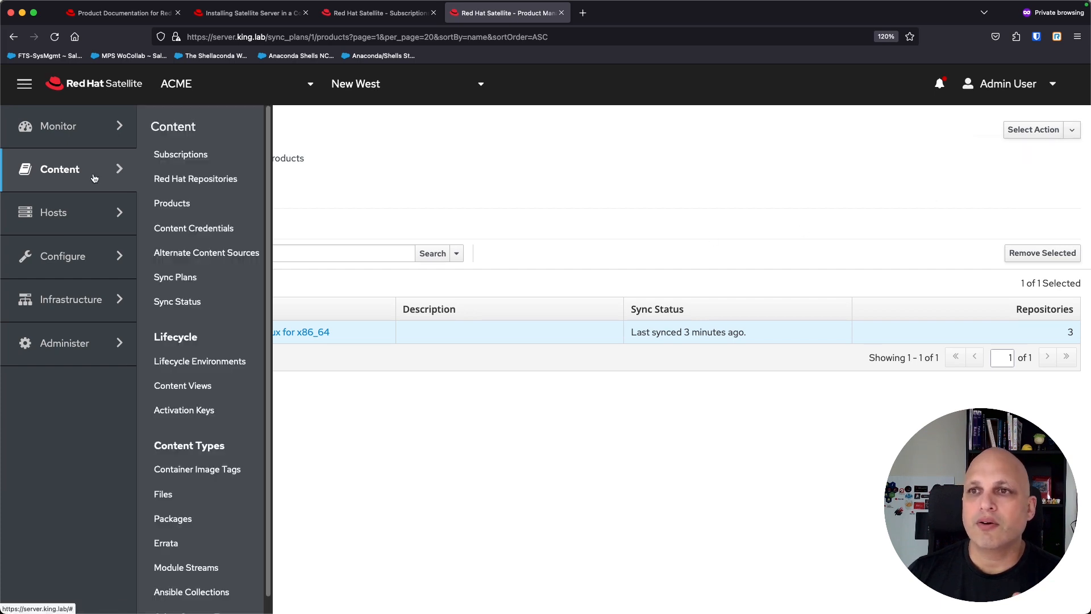
# Step: Expand all products on the Sync Status page to review the AppStream and Satellite Client repositories
pyautogui.click(196, 308)
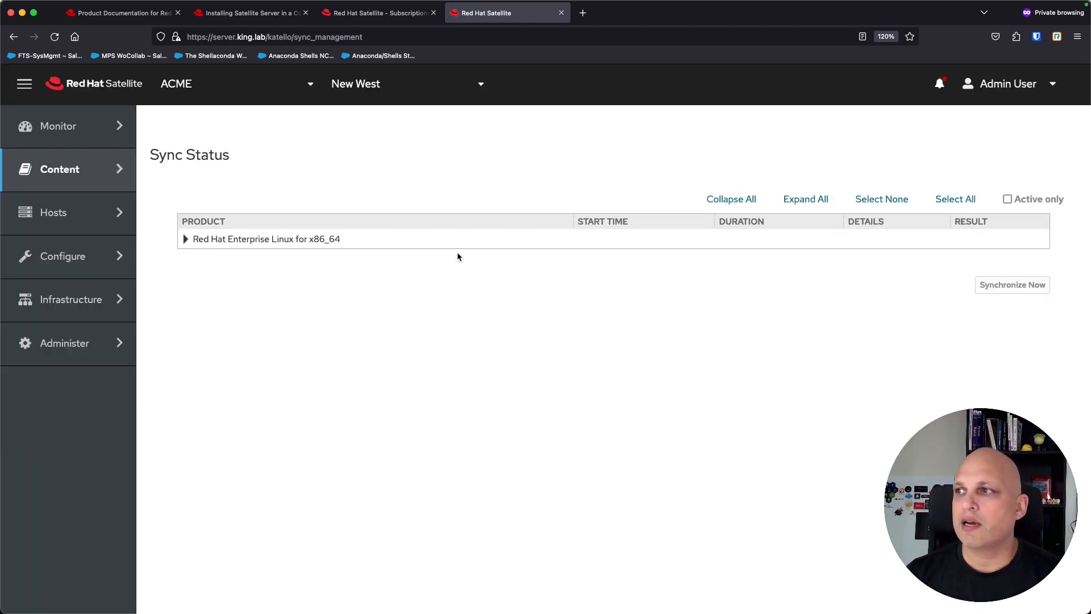
pyautogui.click(816, 203)
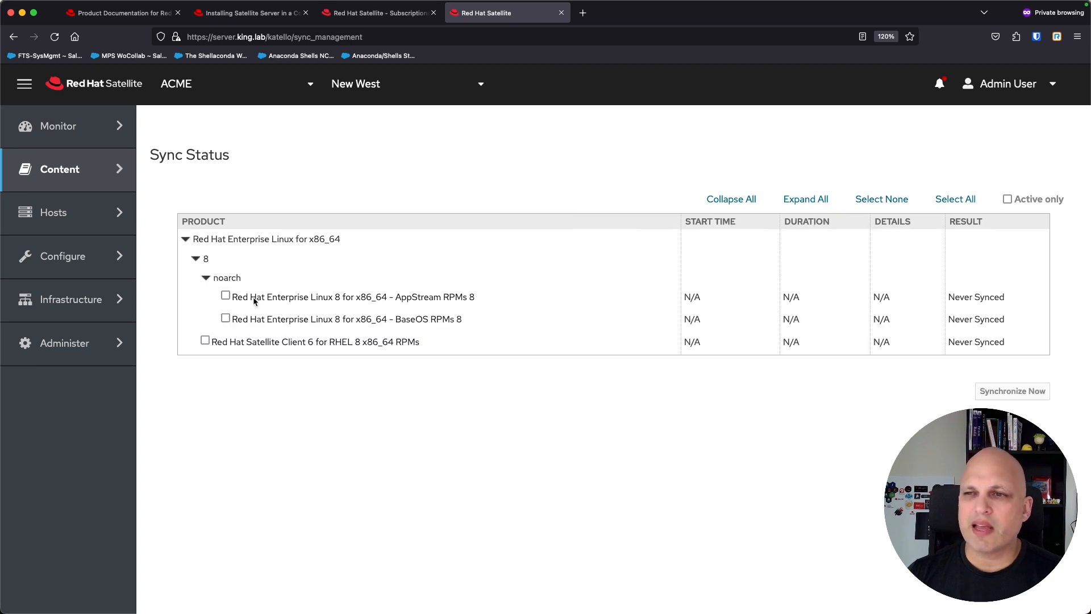
pyautogui.moveTo(328, 300); pyautogui.dragTo(465, 301)
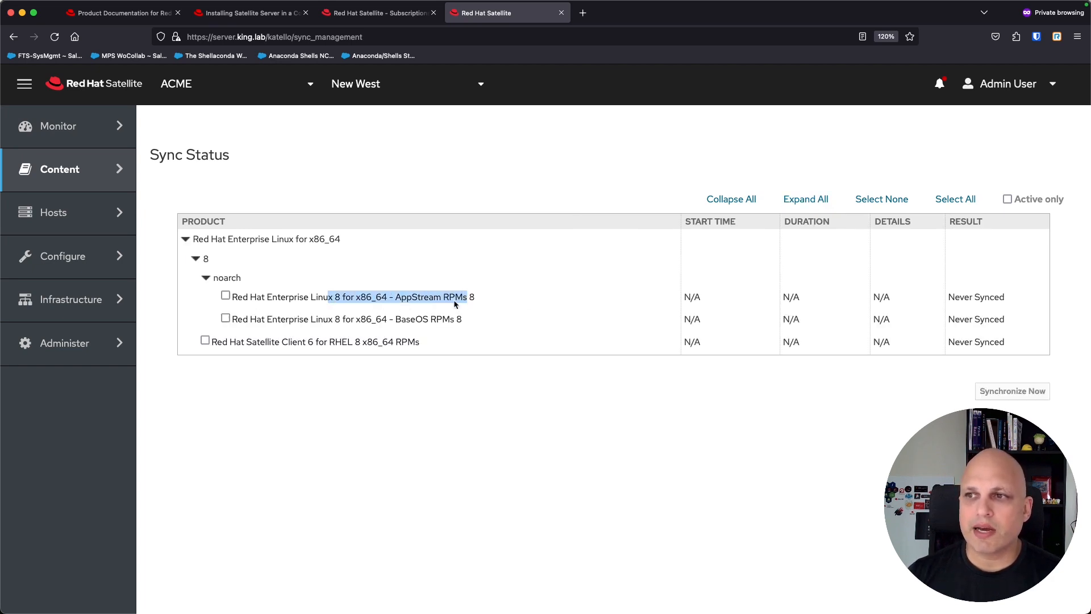
pyautogui.moveTo(329, 323); pyautogui.dragTo(455, 324)
pyautogui.moveTo(355, 299); pyautogui.dragTo(232, 298)
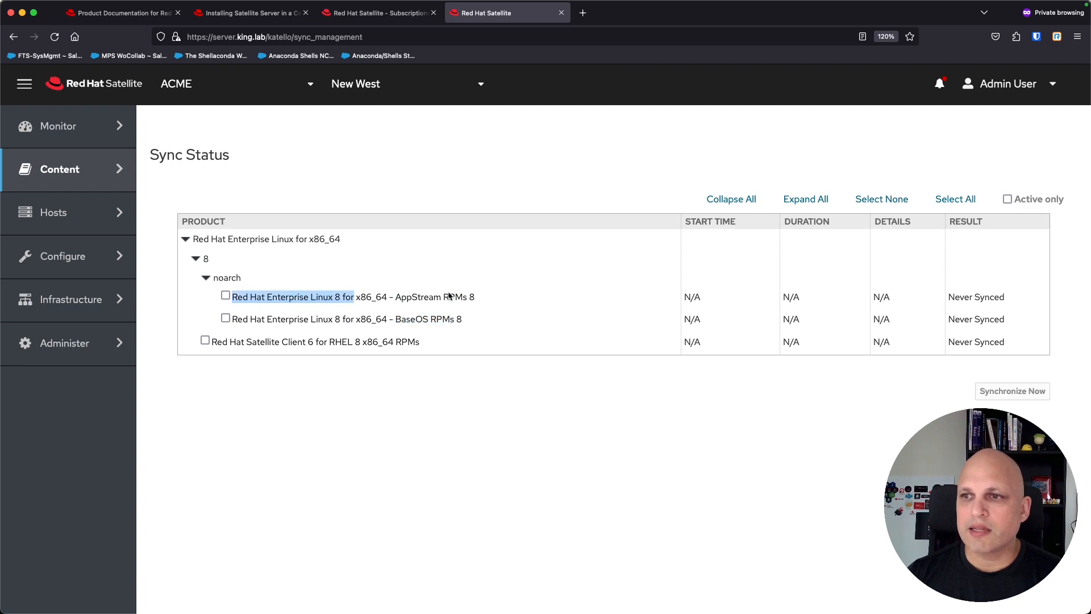
pyautogui.moveTo(289, 345); pyautogui.dragTo(378, 346)
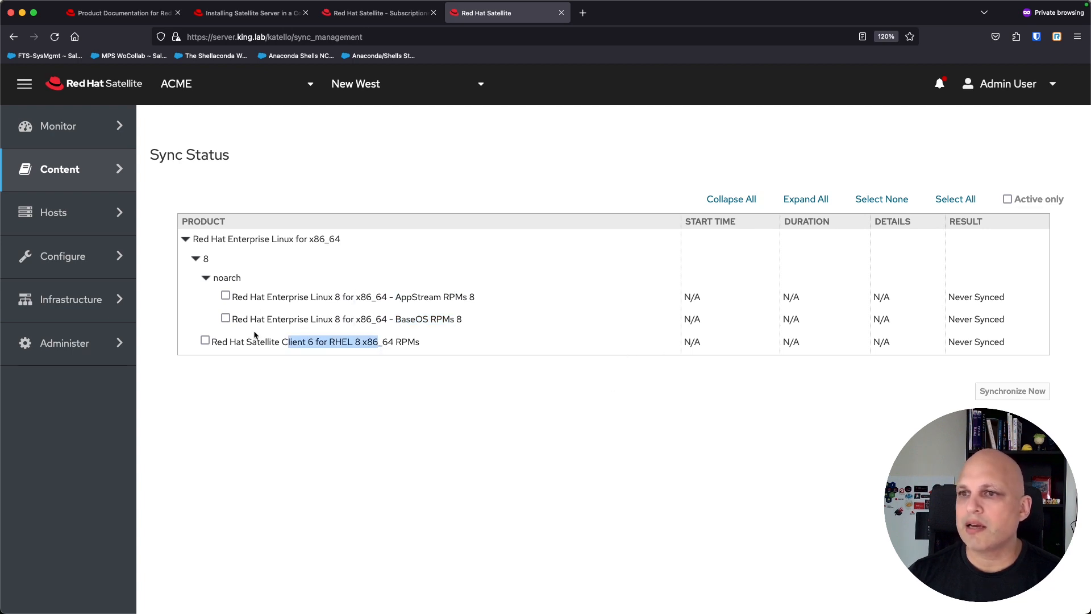
# Step: Select all three RHEL 8 repositories and synchronize them now
pyautogui.click(205, 341)
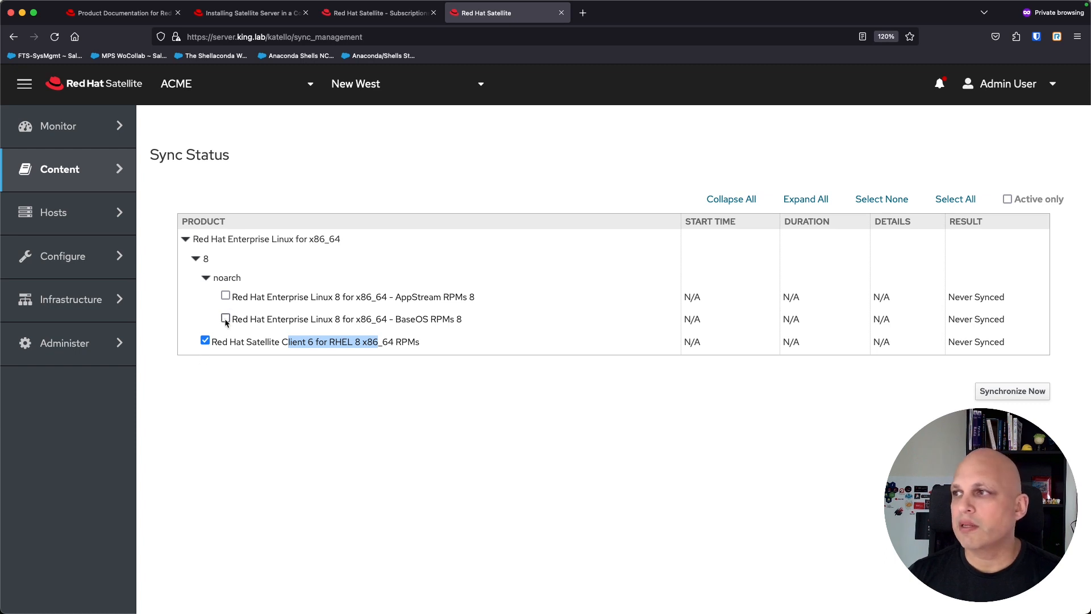
pyautogui.click(957, 200)
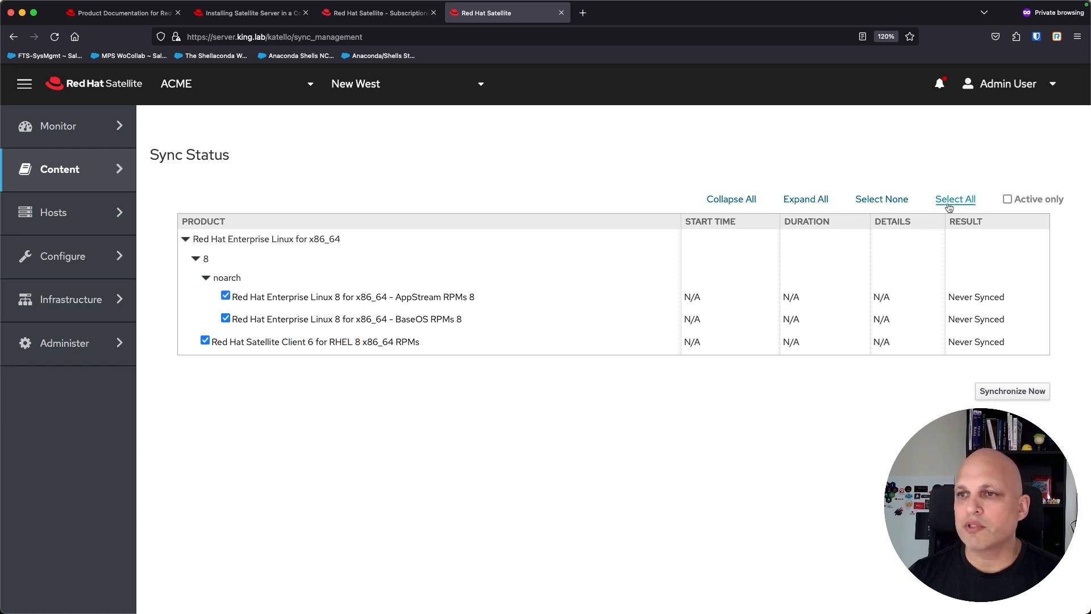
pyautogui.click(893, 201)
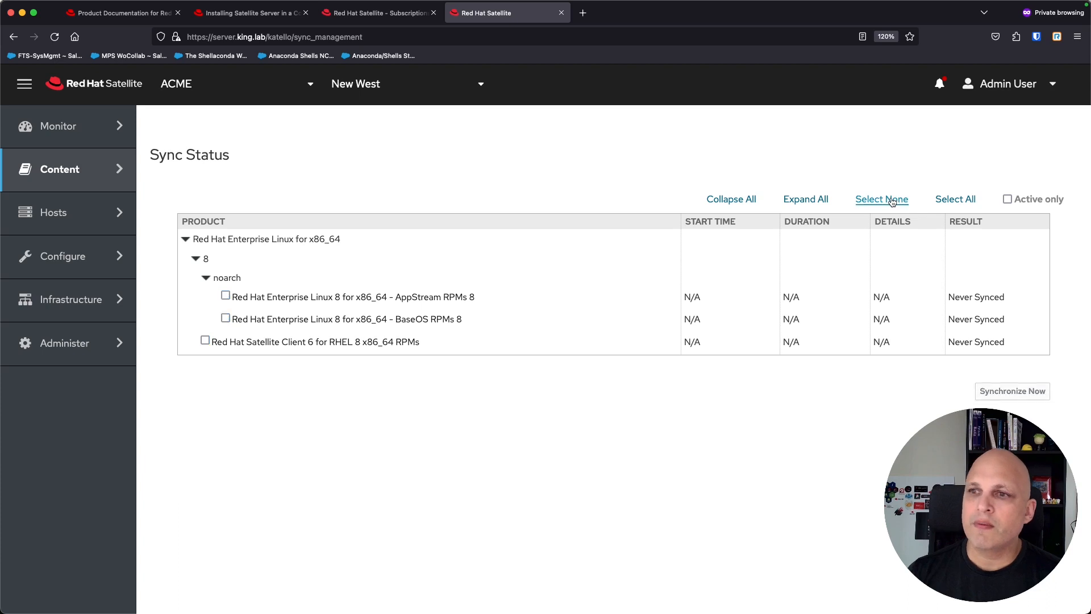
pyautogui.click(956, 200)
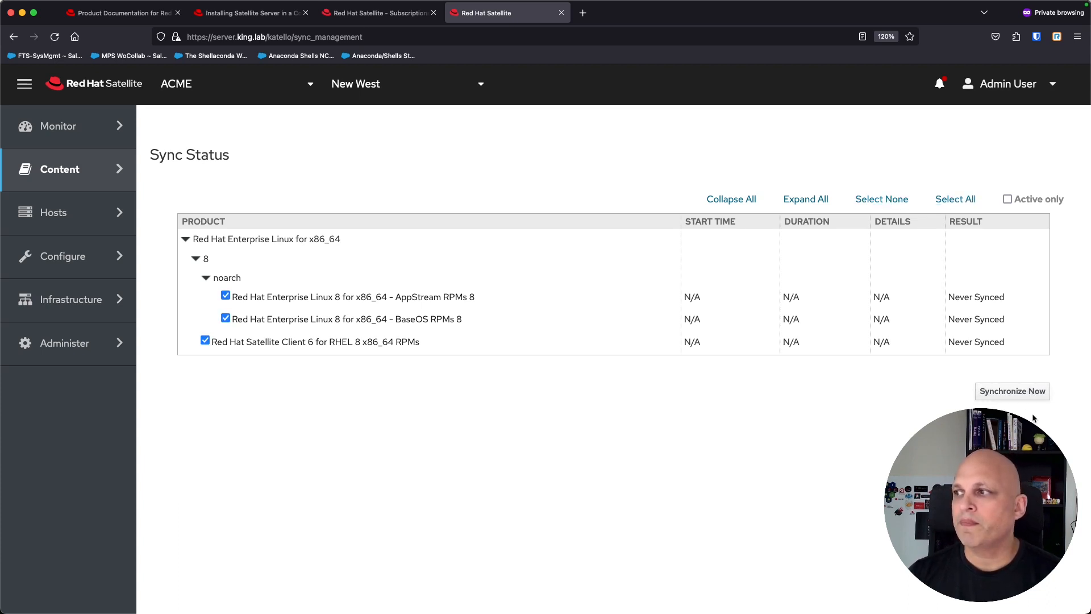
pyautogui.click(1022, 394)
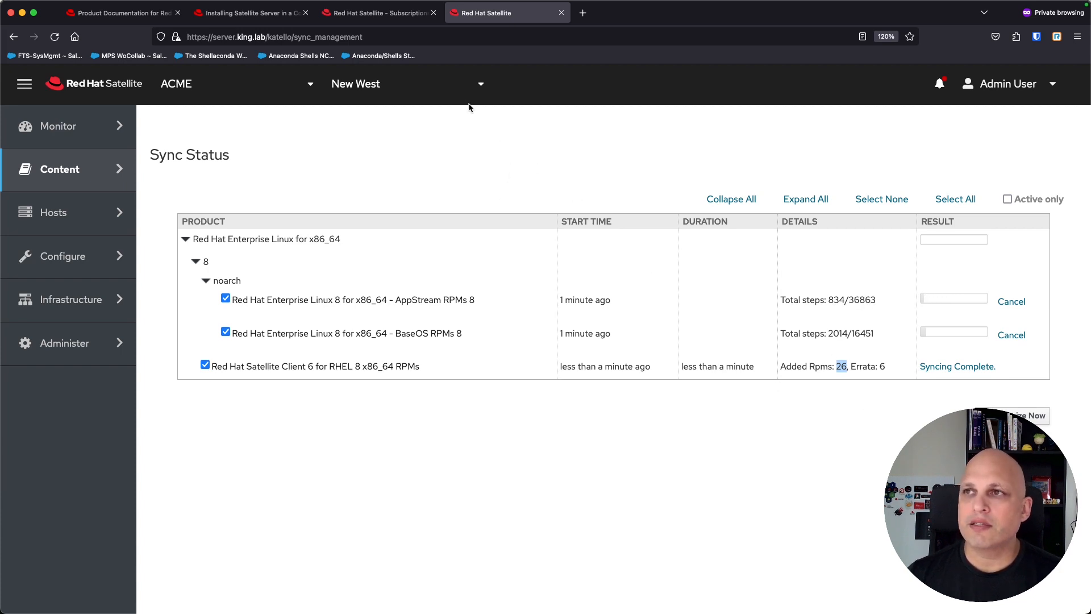
# Step: Open the Satellite Client 6 for RHEL 8 x86_64 RPMs repository from the RHEL product's repository list
pyautogui.click(378, 14)
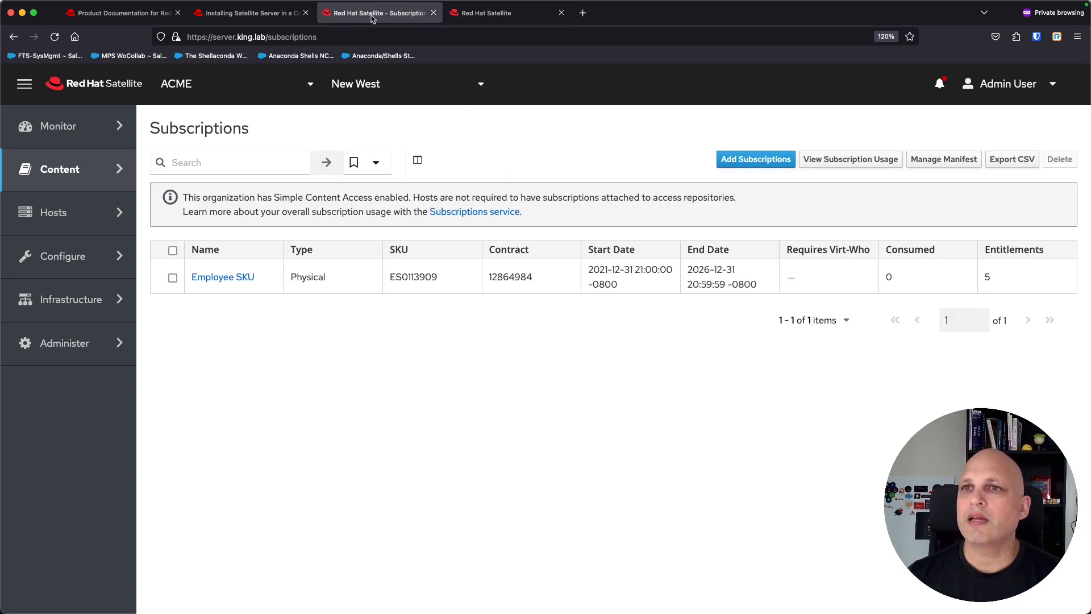
pyautogui.moveTo(79, 169)
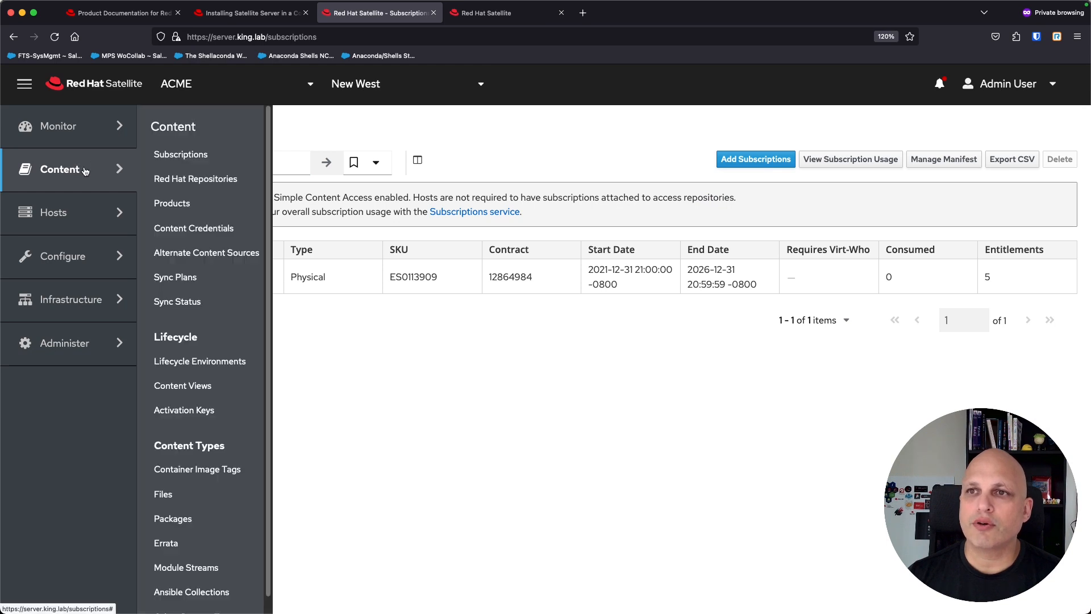
pyautogui.click(179, 204)
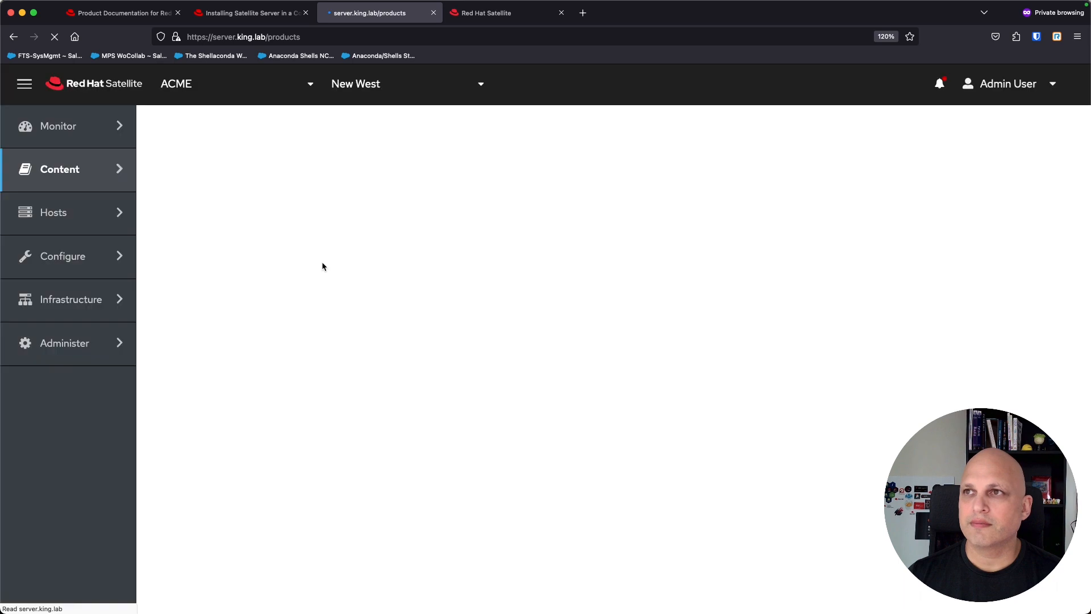
pyautogui.click(294, 240)
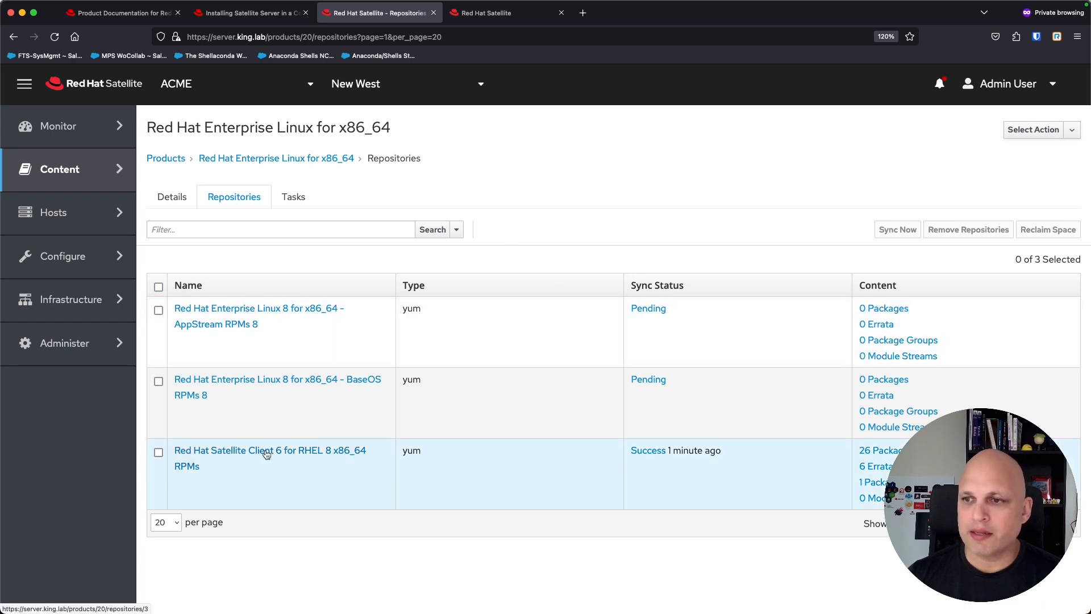
pyautogui.tripleClick(705, 451)
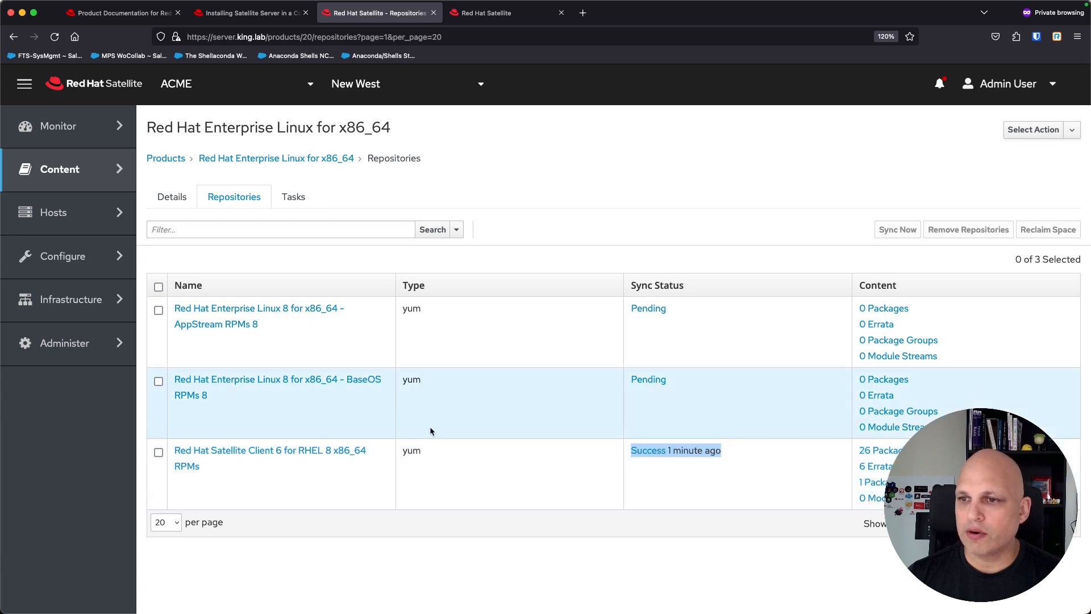
pyautogui.click(283, 453)
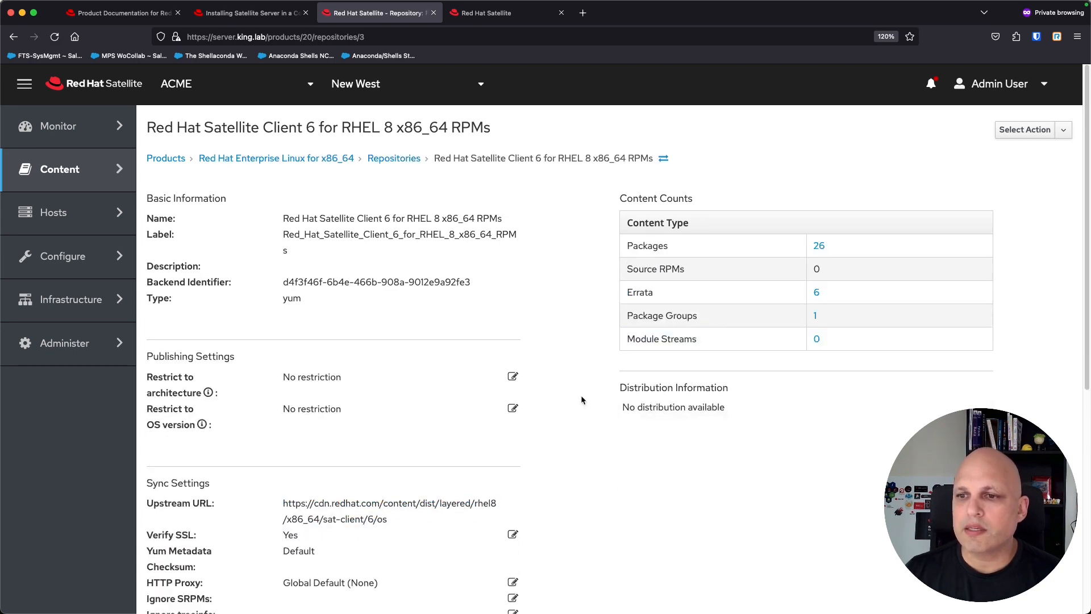
# Step: Scroll through the Satellite Client repository details and review its upstream URL
pyautogui.scroll(-2, 581, 400)
pyautogui.scroll(-3, 432, 400)
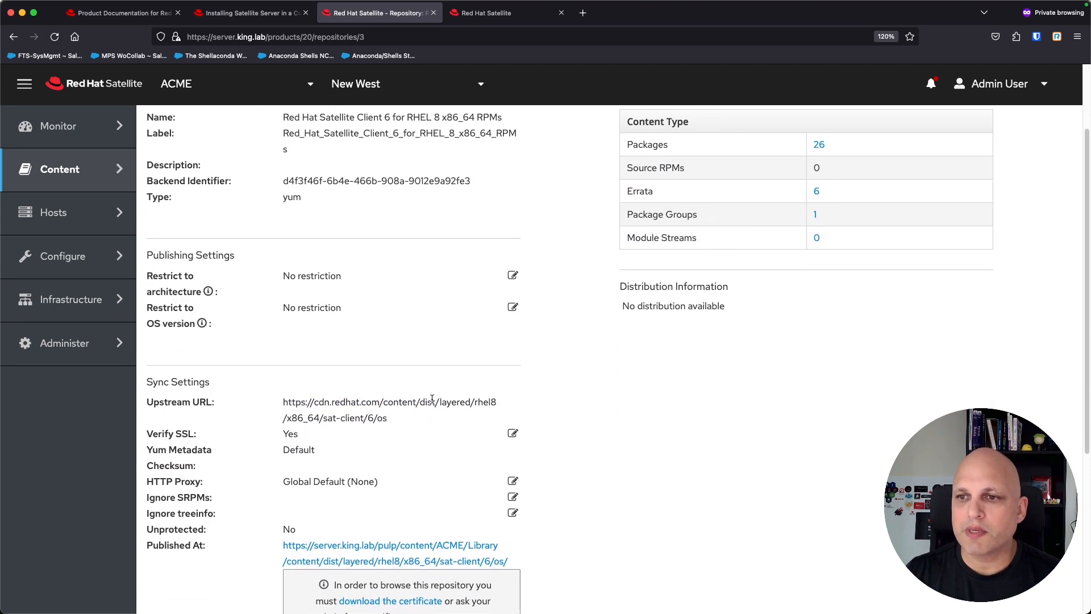
pyautogui.moveTo(288, 332); pyautogui.dragTo(407, 357)
pyautogui.scroll(-4, 358, 342)
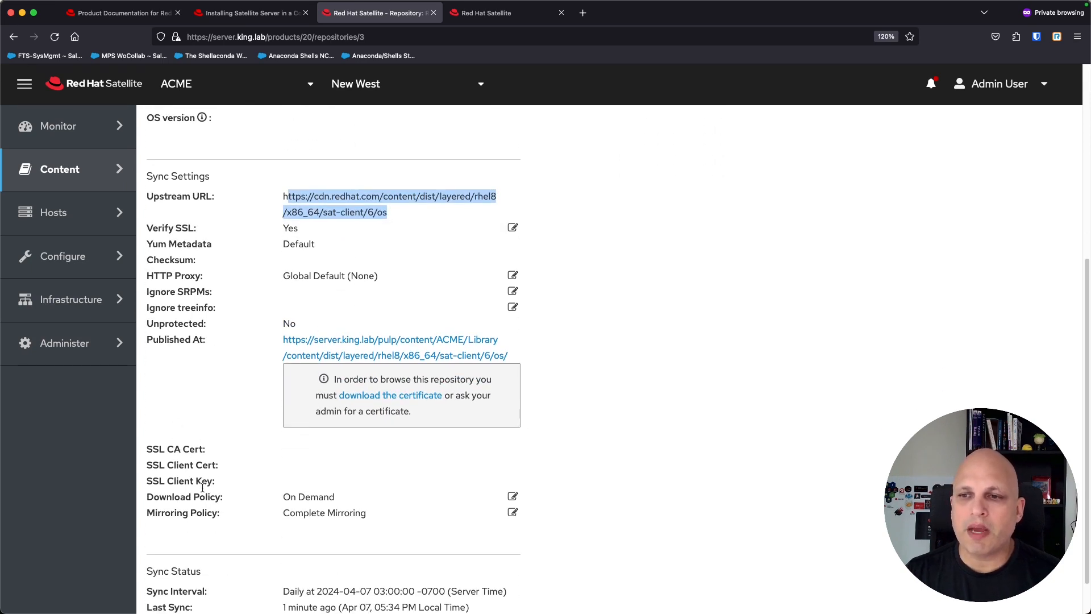
# Step: Try the Immediate download policy, then keep the repository's Download Policy at On Demand
pyautogui.tripleClick(188, 498)
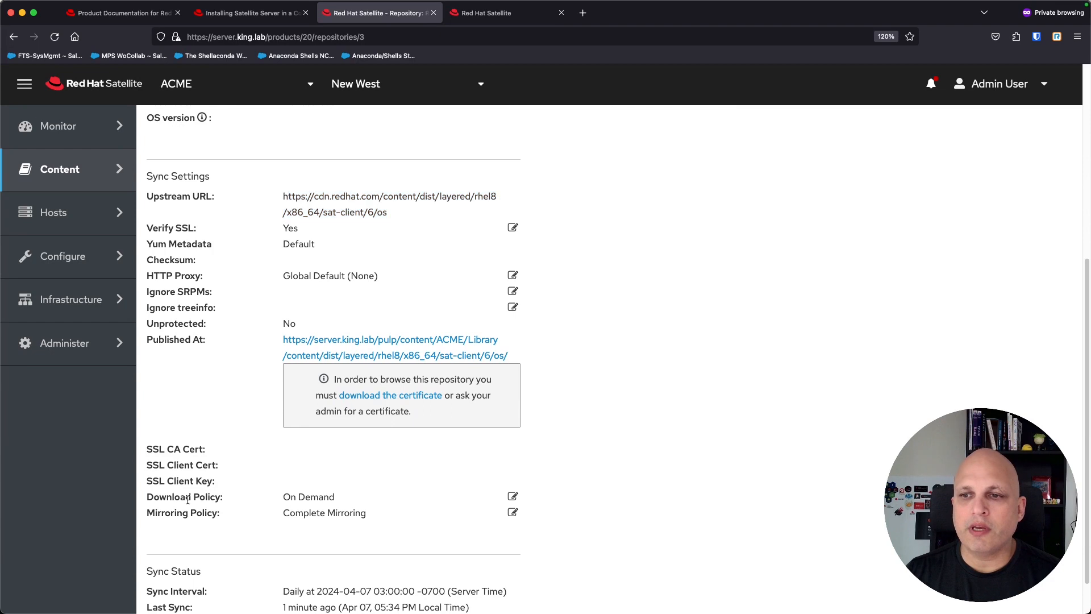
pyautogui.click(364, 498)
pyautogui.click(388, 503)
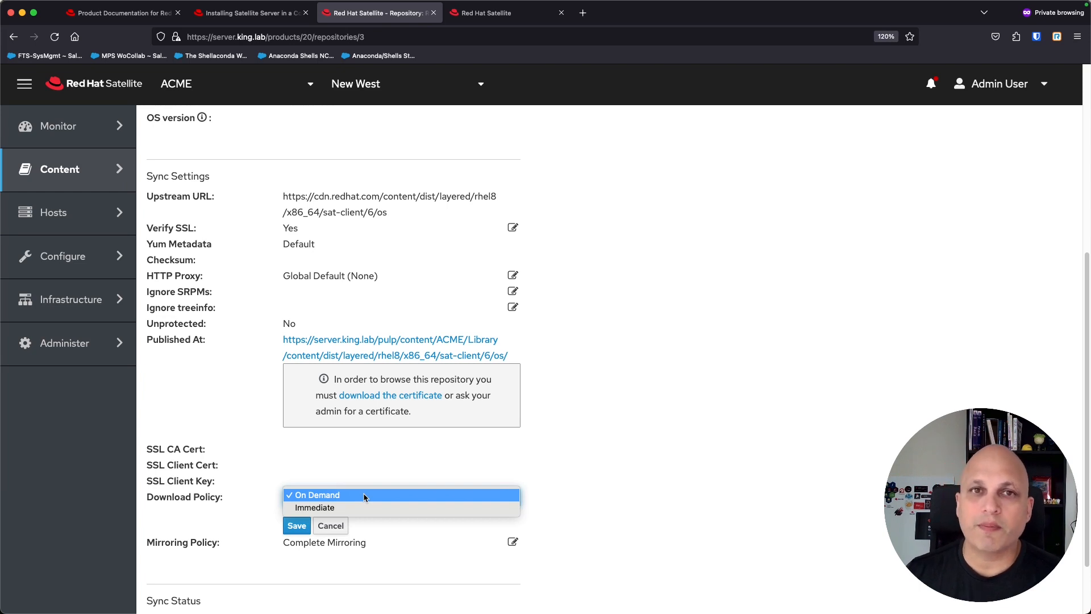
pyautogui.click(348, 508)
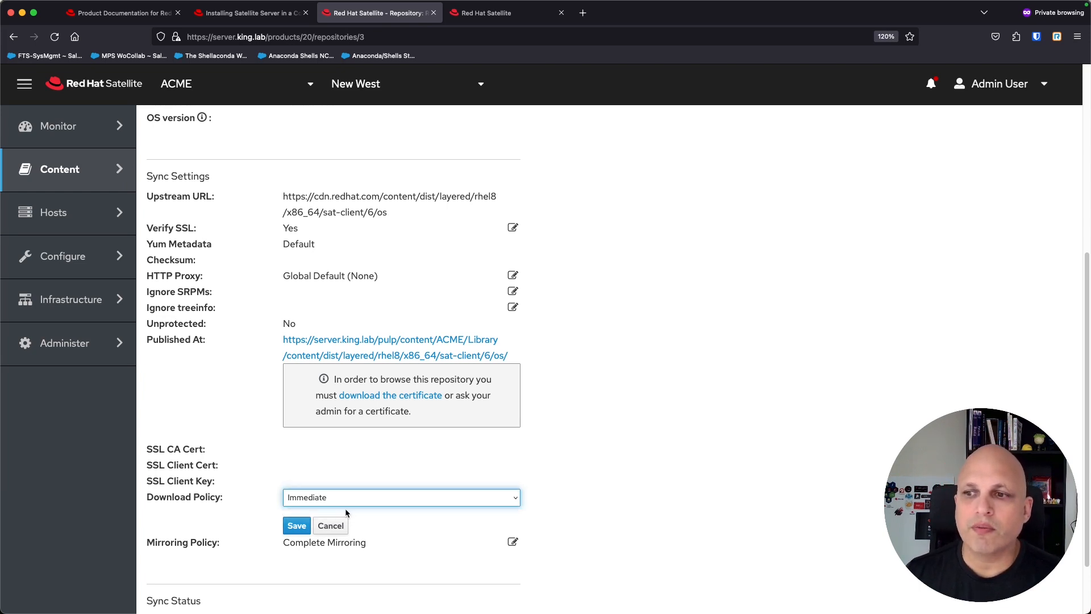
pyautogui.click(348, 498)
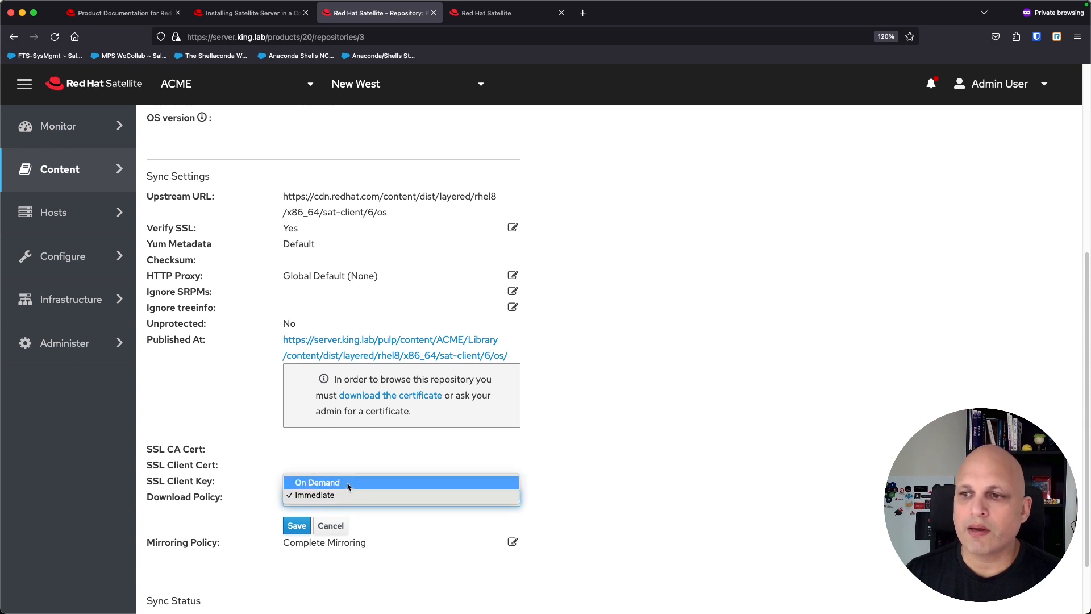
pyautogui.click(349, 486)
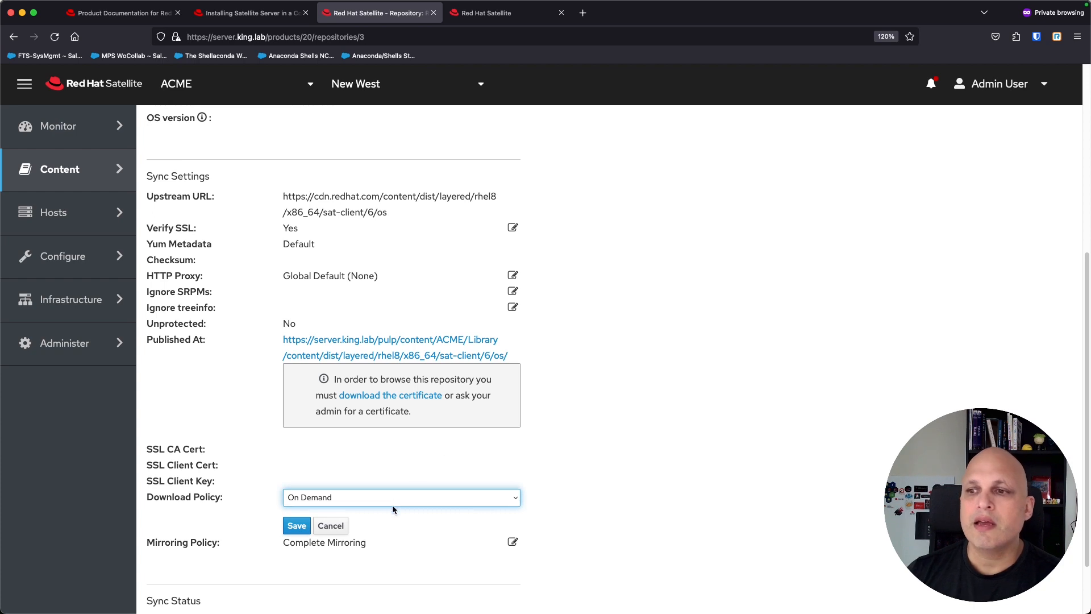
pyautogui.click(420, 496)
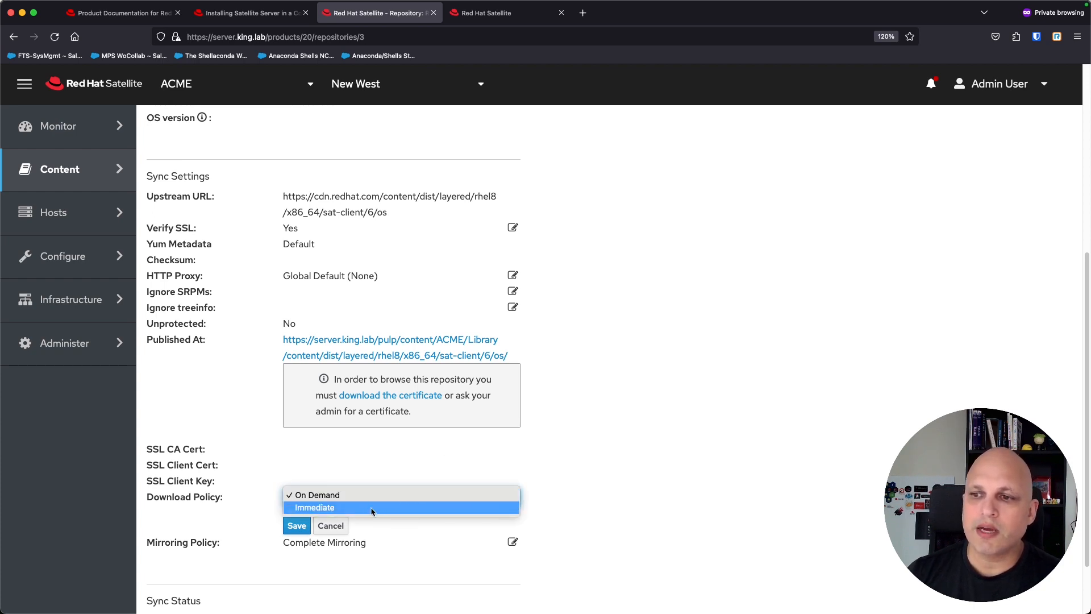
pyautogui.click(584, 481)
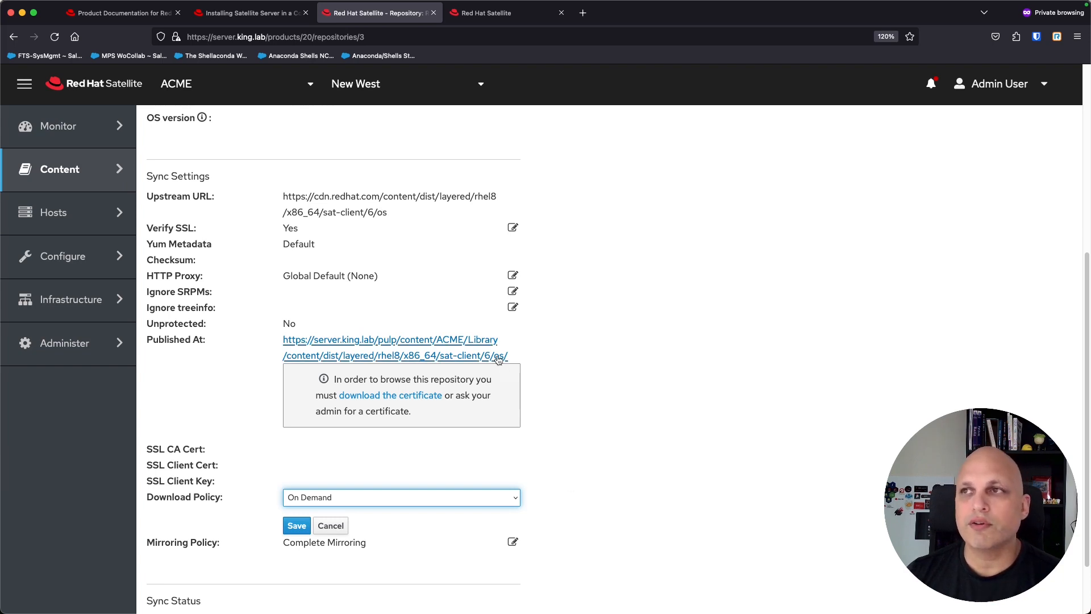
pyautogui.hotkey('ctrl', 'Tab')
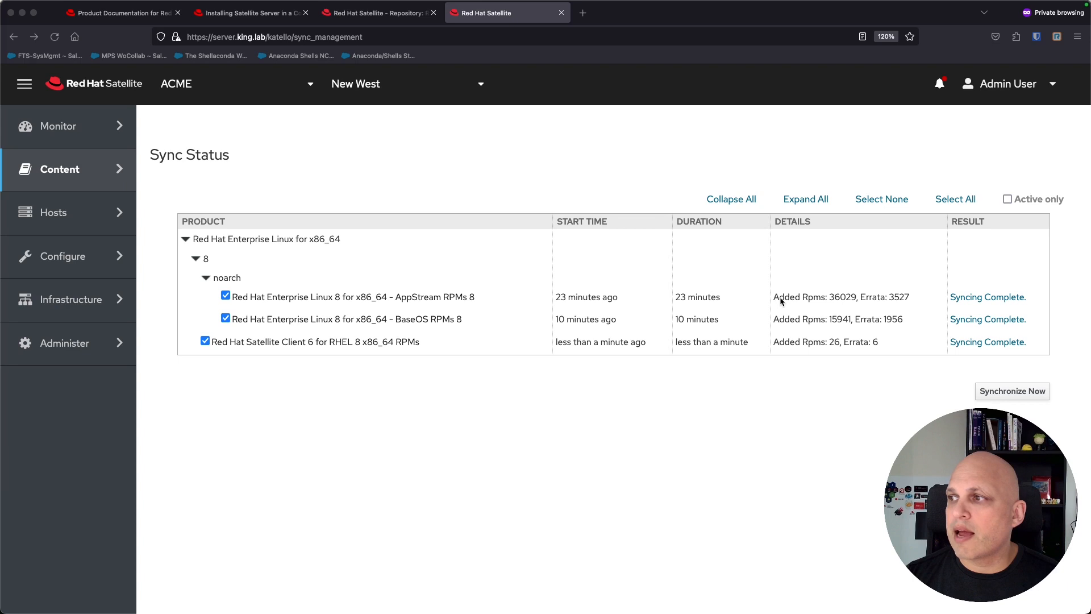
# Step: Highlight added RPM and errata counts: AppStream 36029, BaseOS errata 1956, Satellite Client 26 and 6
pyautogui.click(844, 298)
pyautogui.moveTo(829, 298); pyautogui.dragTo(857, 298)
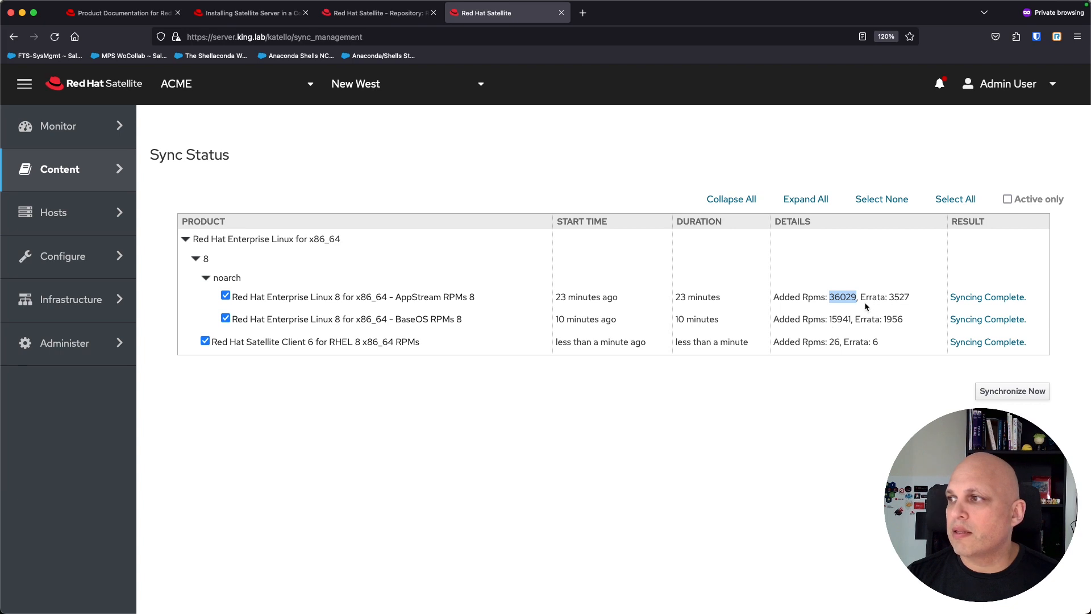
pyautogui.moveTo(861, 297); pyautogui.dragTo(896, 301)
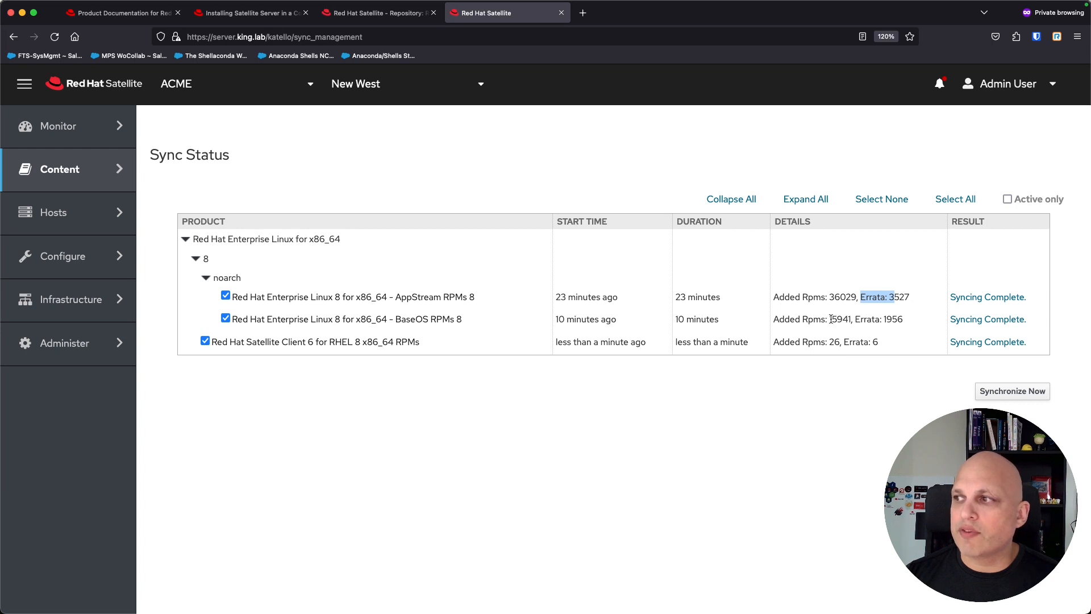
pyautogui.moveTo(831, 320); pyautogui.dragTo(850, 321)
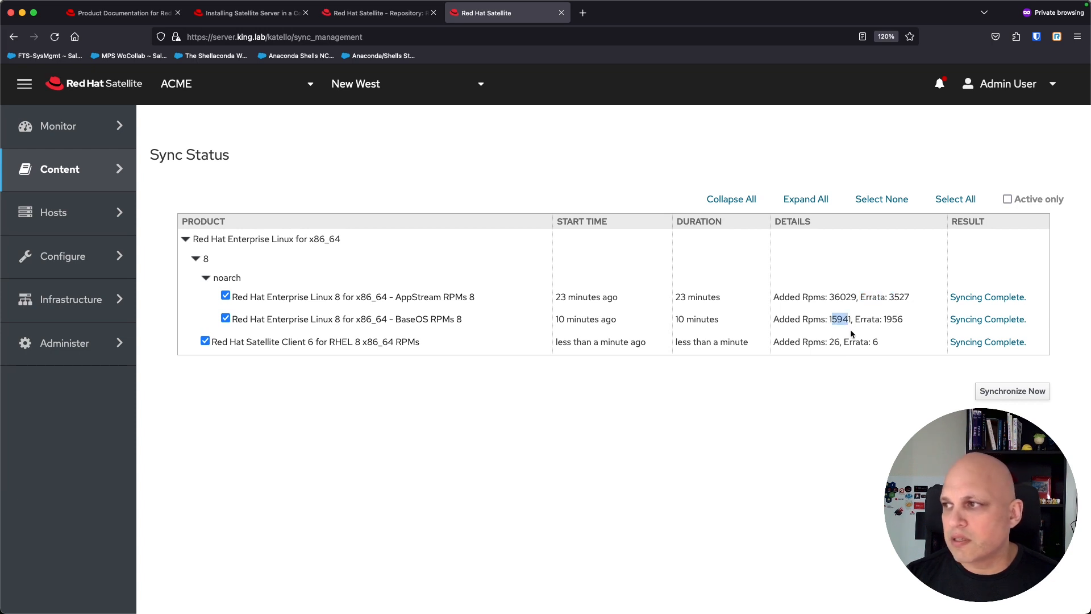
pyautogui.moveTo(884, 320); pyautogui.dragTo(904, 321)
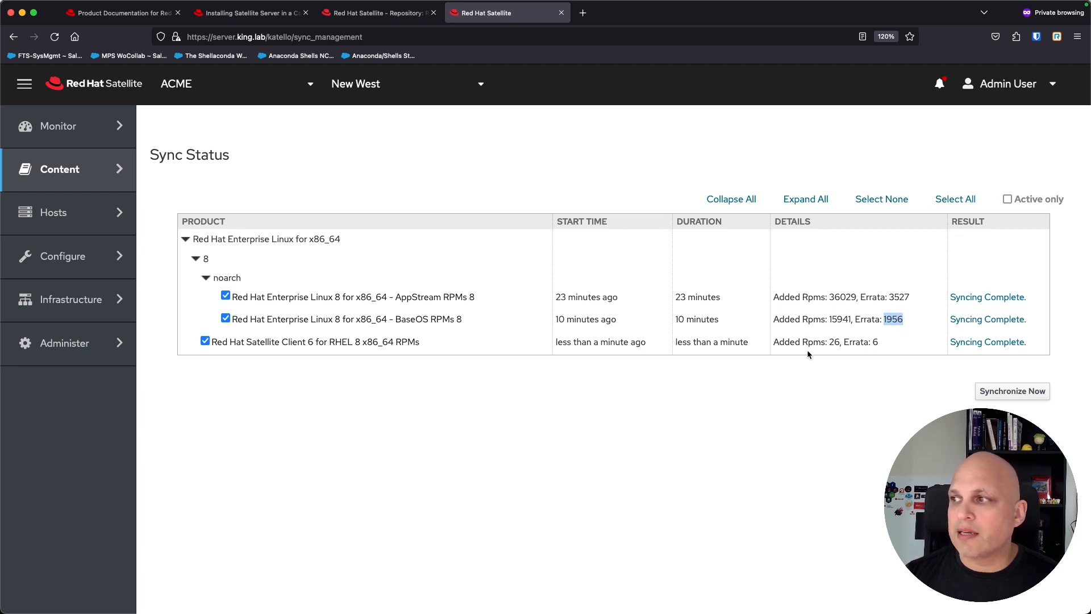
pyautogui.doubleClick(834, 341)
pyautogui.doubleClick(875, 342)
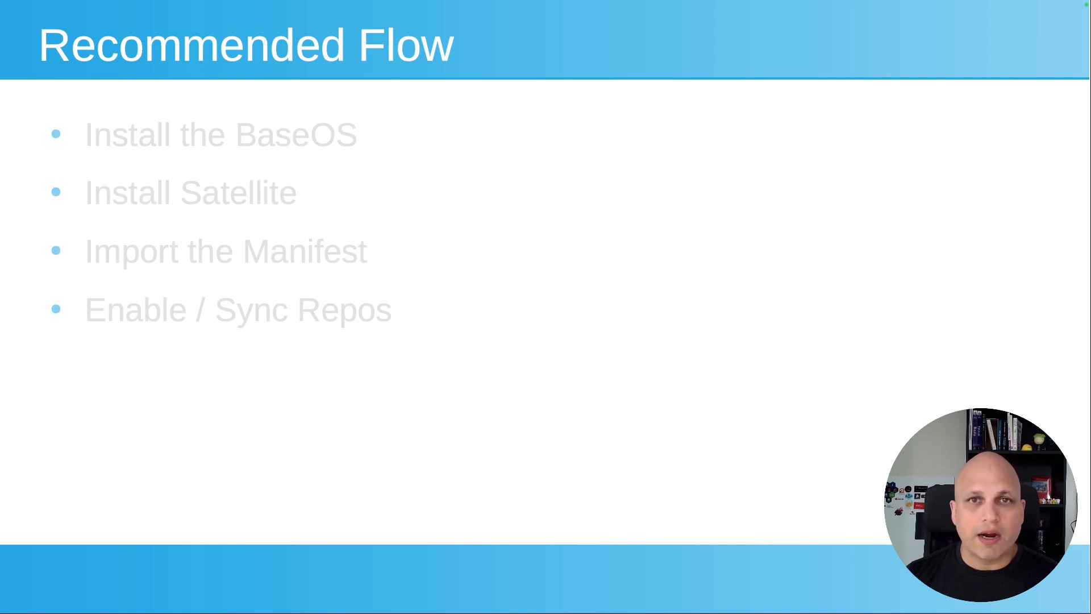
# Step: Advance the slide to the 'Create the CV (Content View) and/or CCV (Composite CV)' bullet
pyautogui.press('Right')
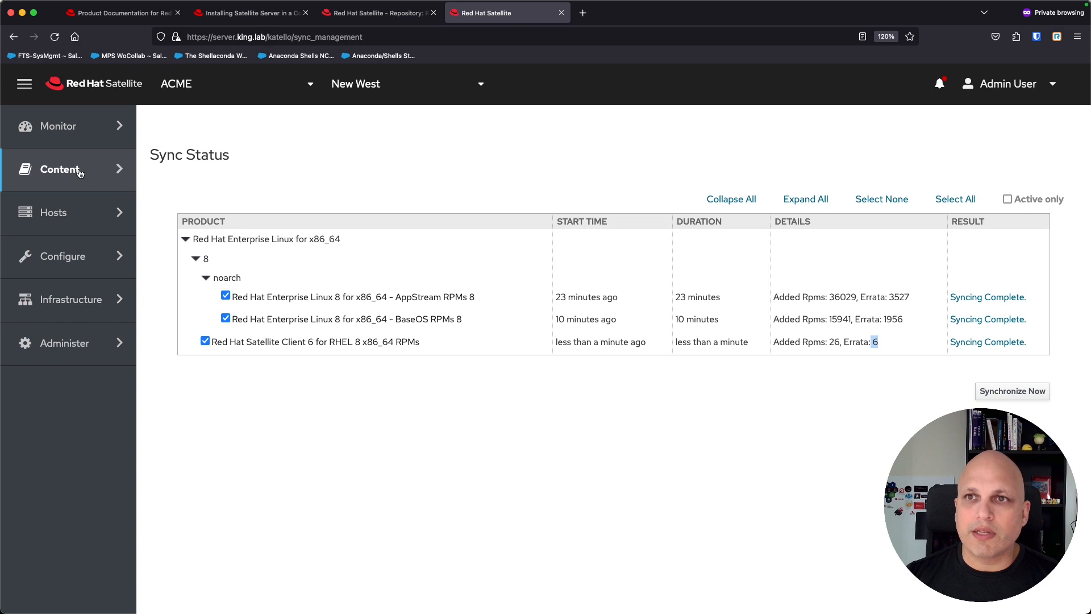
# Step: Create a single content view named cv_rhel8 from Content > Content Views
pyautogui.click(80, 171)
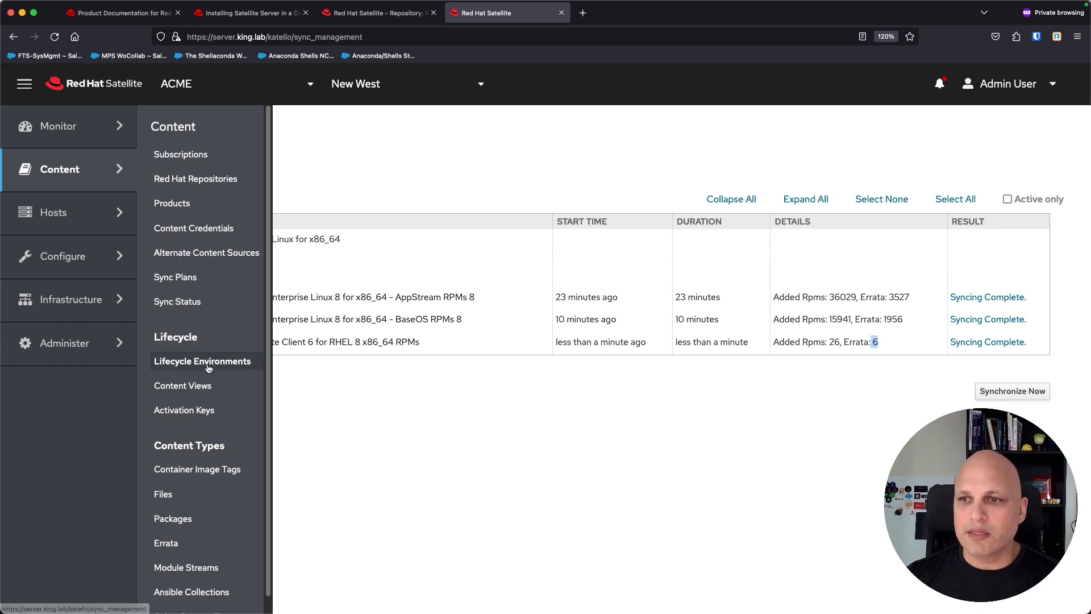
pyautogui.click(208, 389)
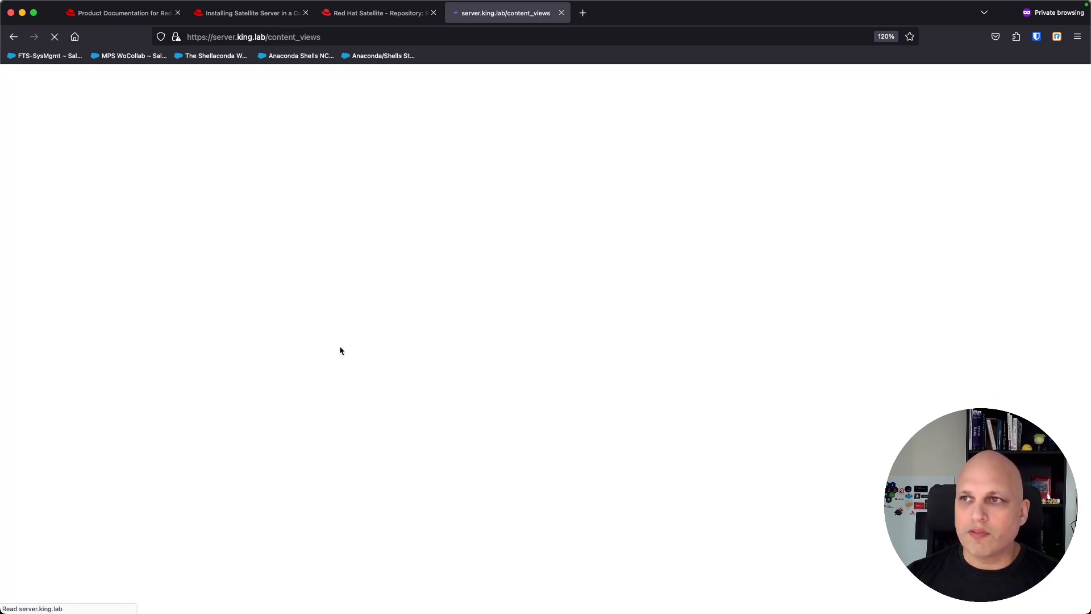
pyautogui.click(632, 425)
pyautogui.click(520, 223)
pyautogui.write('cv_')
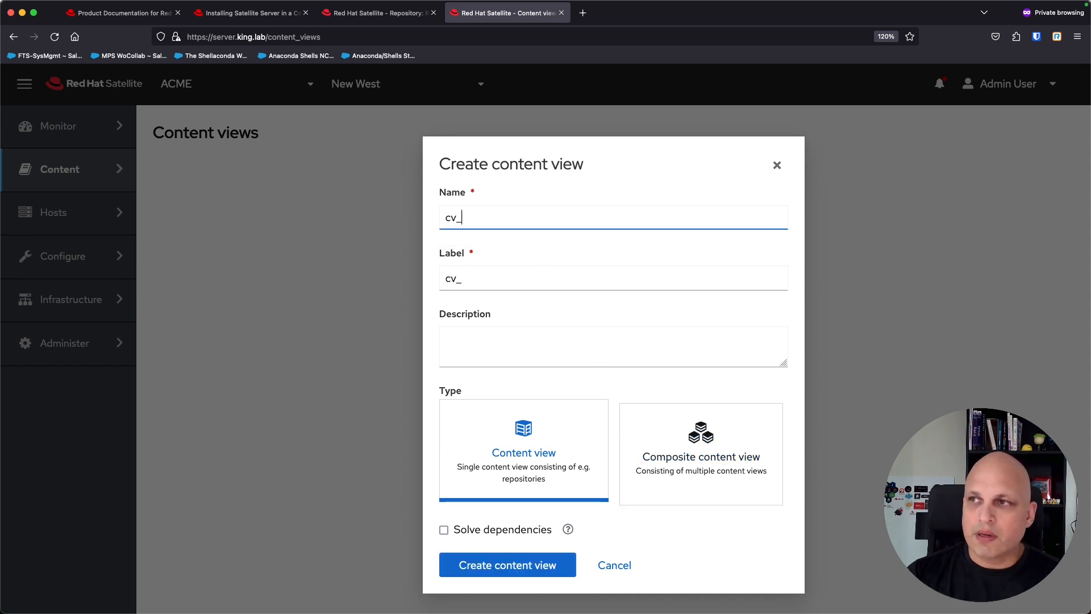
pyautogui.write('rhel8')
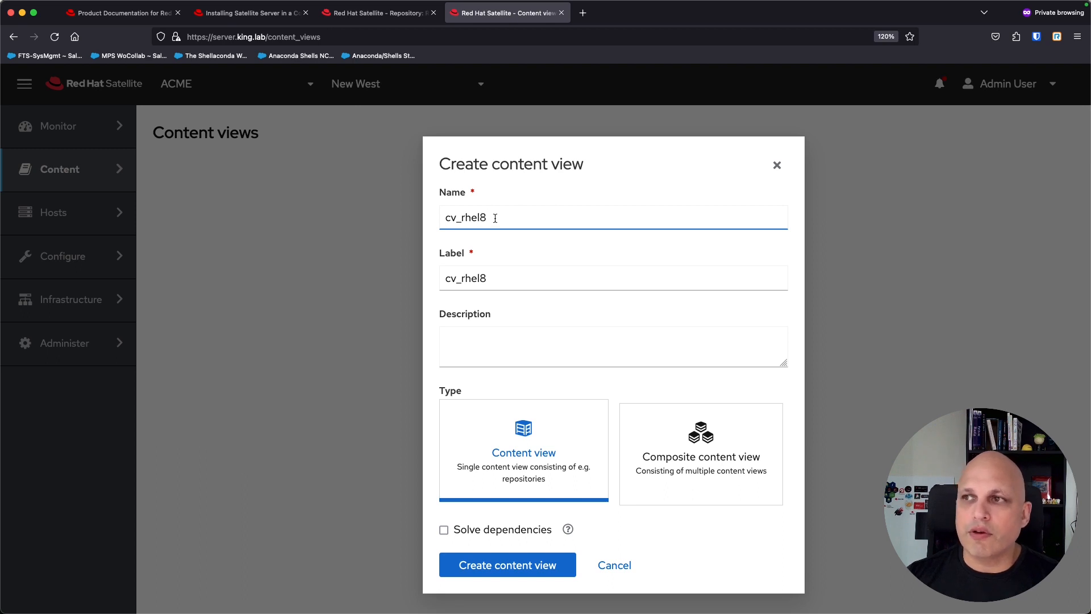
pyautogui.moveTo(495, 218); pyautogui.dragTo(441, 219)
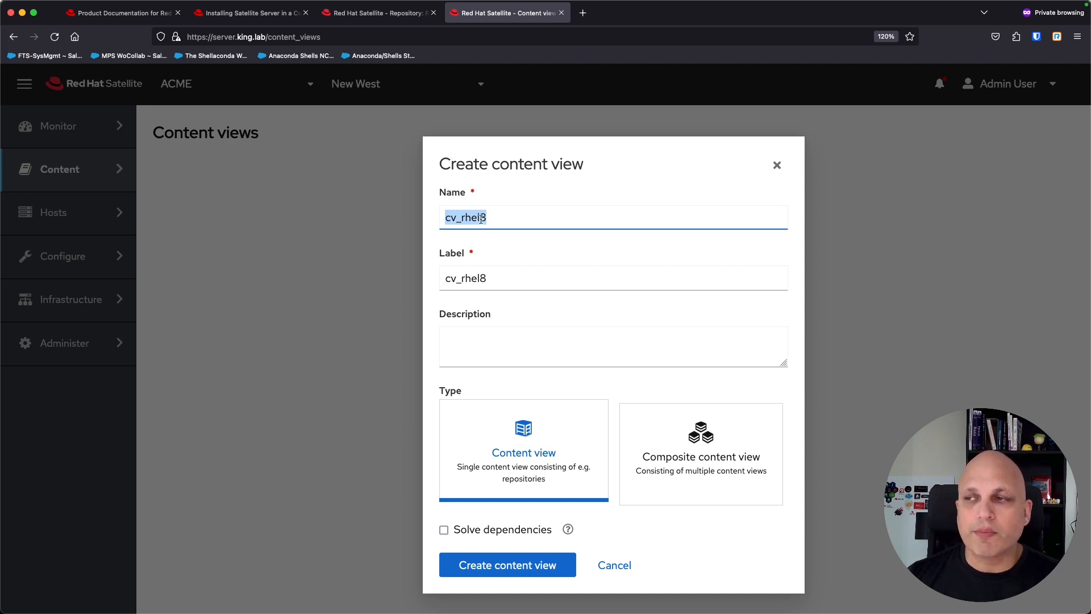
pyautogui.click(500, 215)
pyautogui.moveTo(460, 221); pyautogui.dragTo(442, 220)
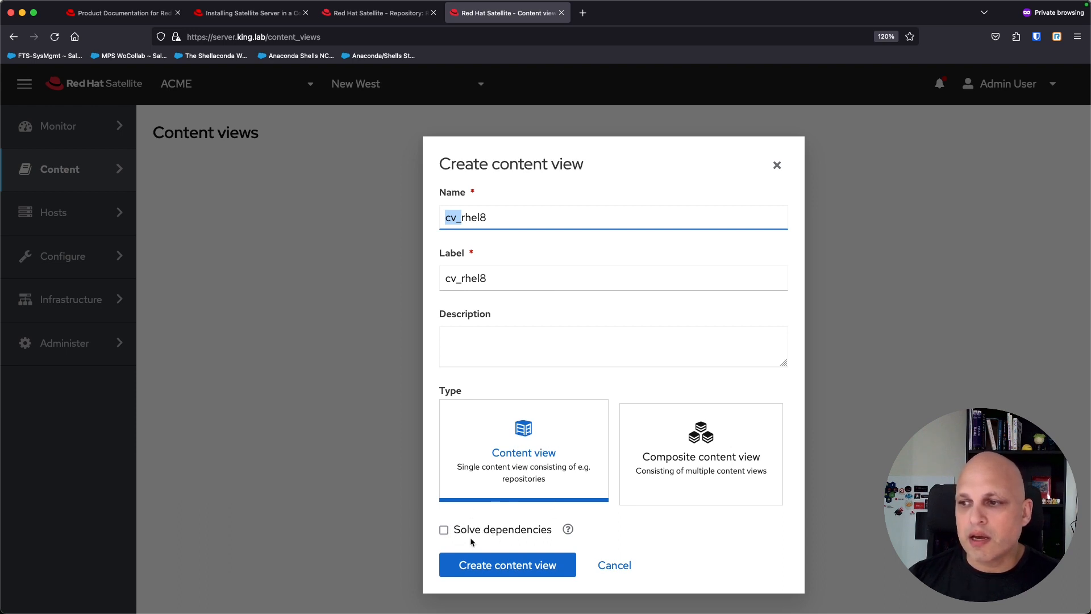
pyautogui.click(523, 568)
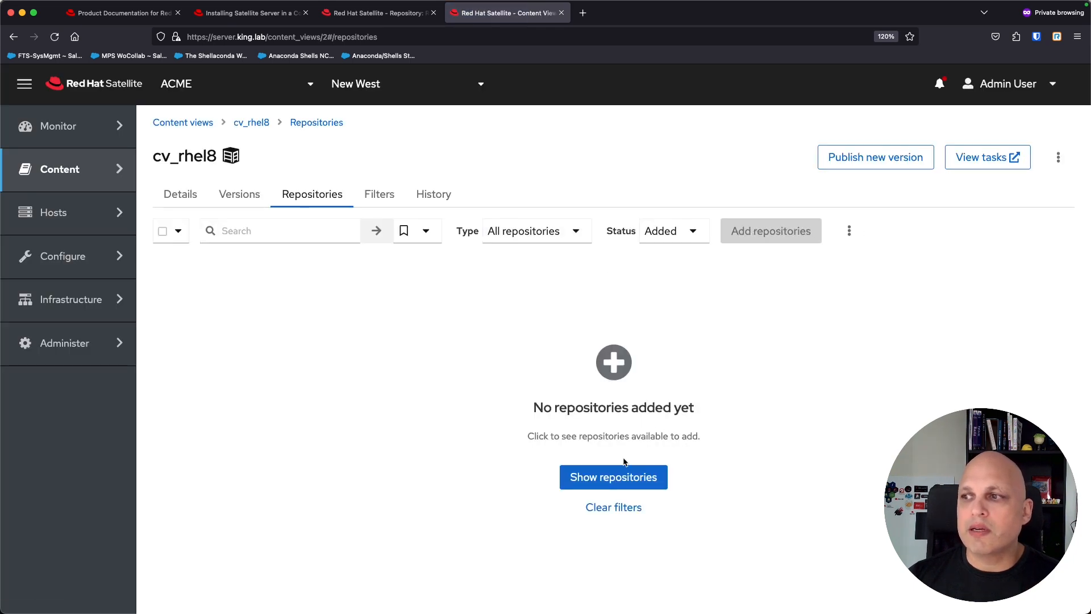
# Step: Show cv_rhel8's available repositories and filter Status to Not added, listing the three RHEL 8 repositories
pyautogui.click(644, 479)
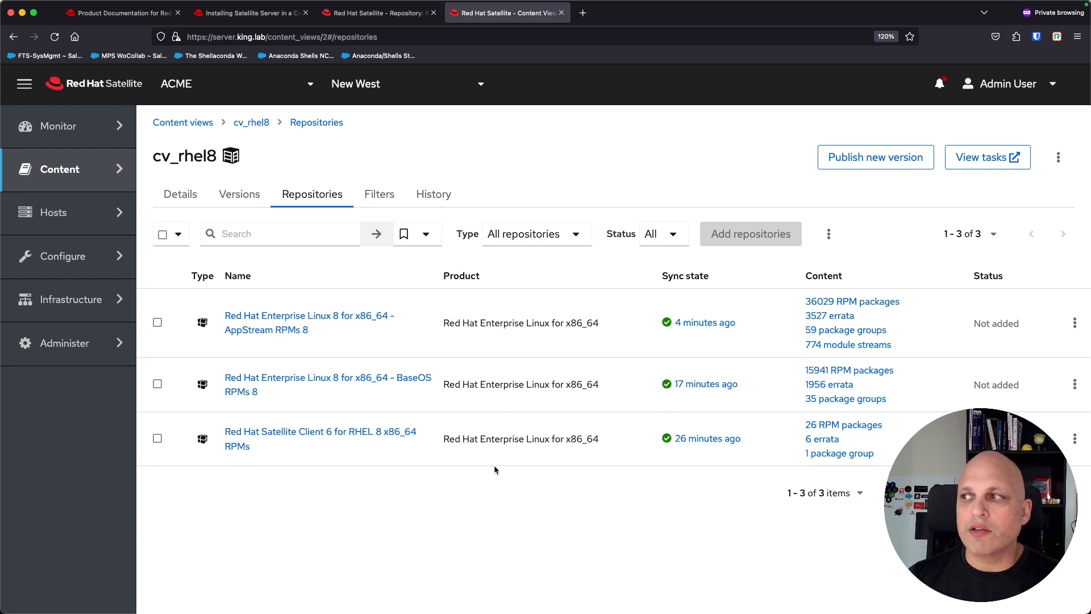
pyautogui.doubleClick(991, 278)
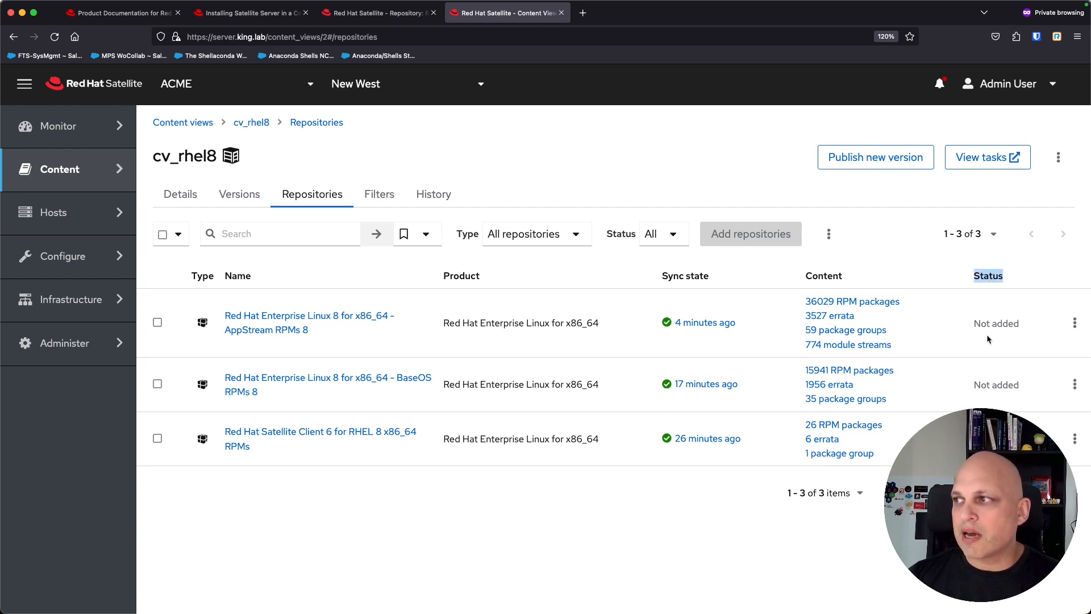
pyautogui.moveTo(975, 324); pyautogui.dragTo(1023, 329)
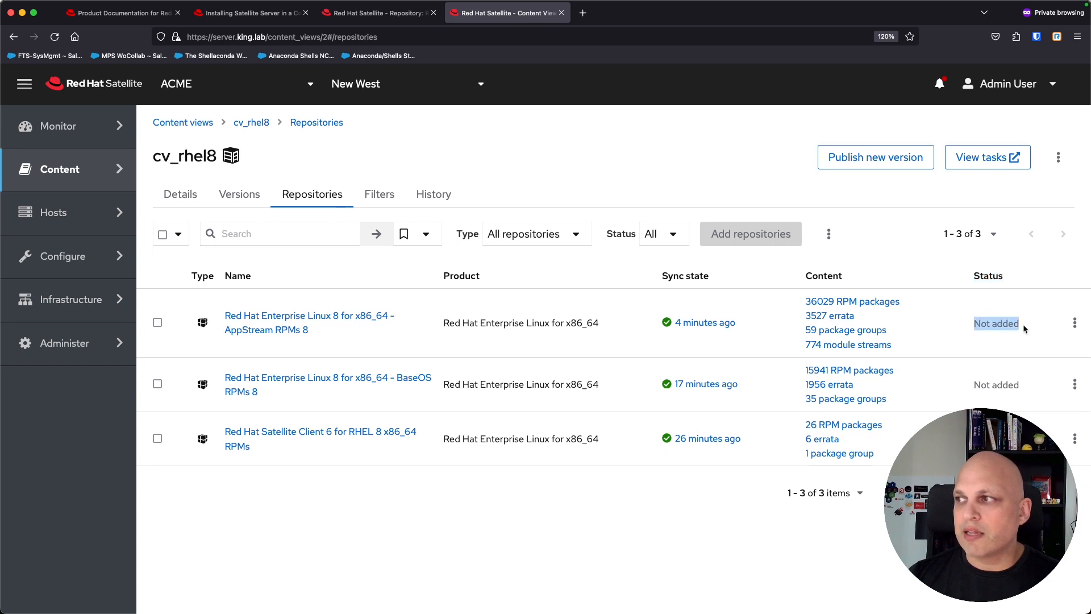
pyautogui.click(672, 234)
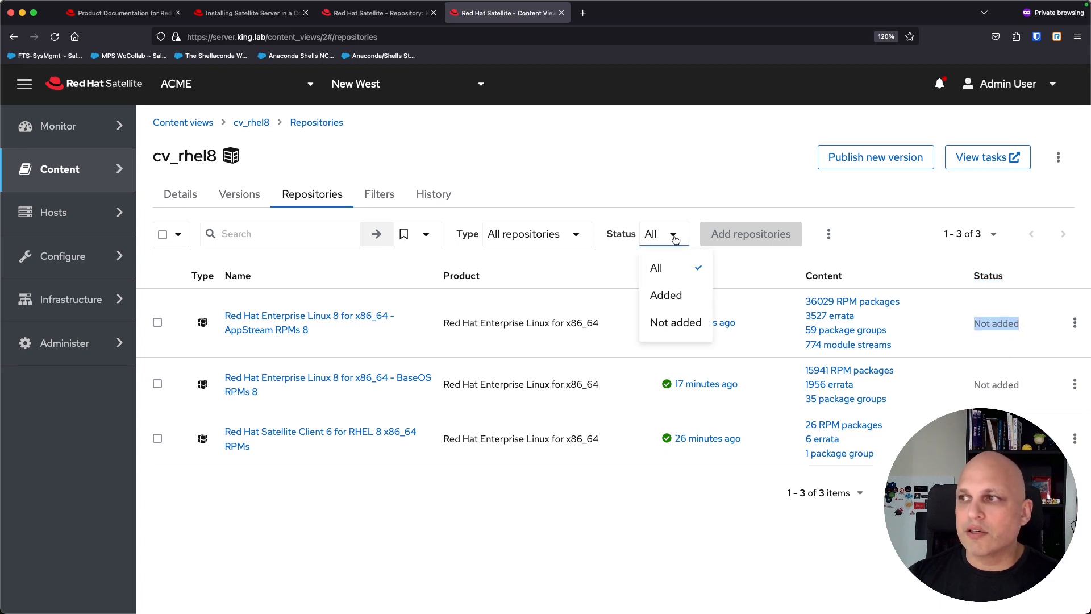
pyautogui.click(684, 298)
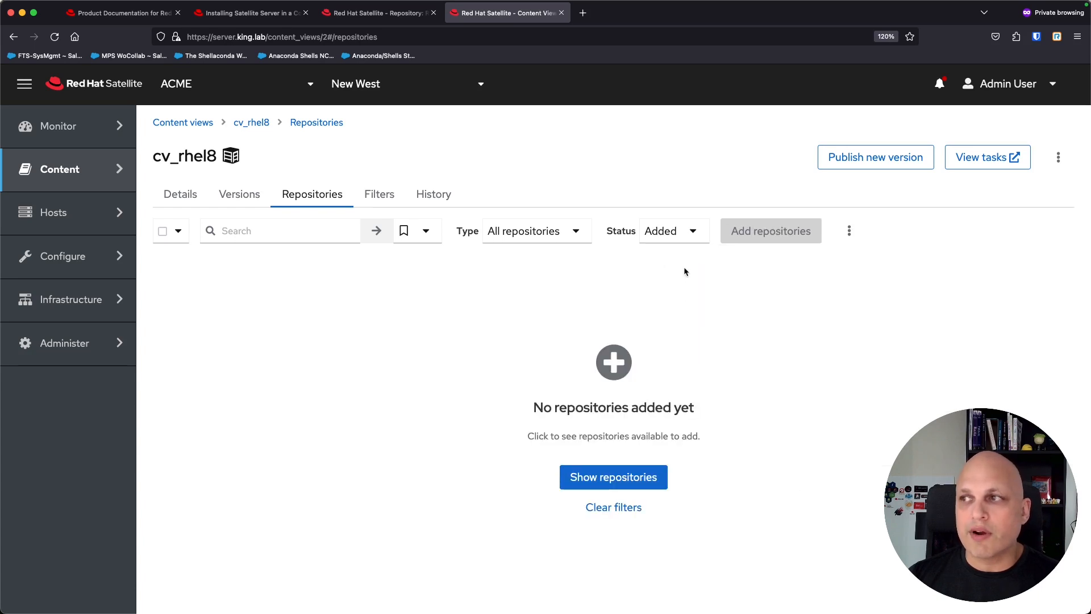
pyautogui.click(694, 234)
pyautogui.click(676, 318)
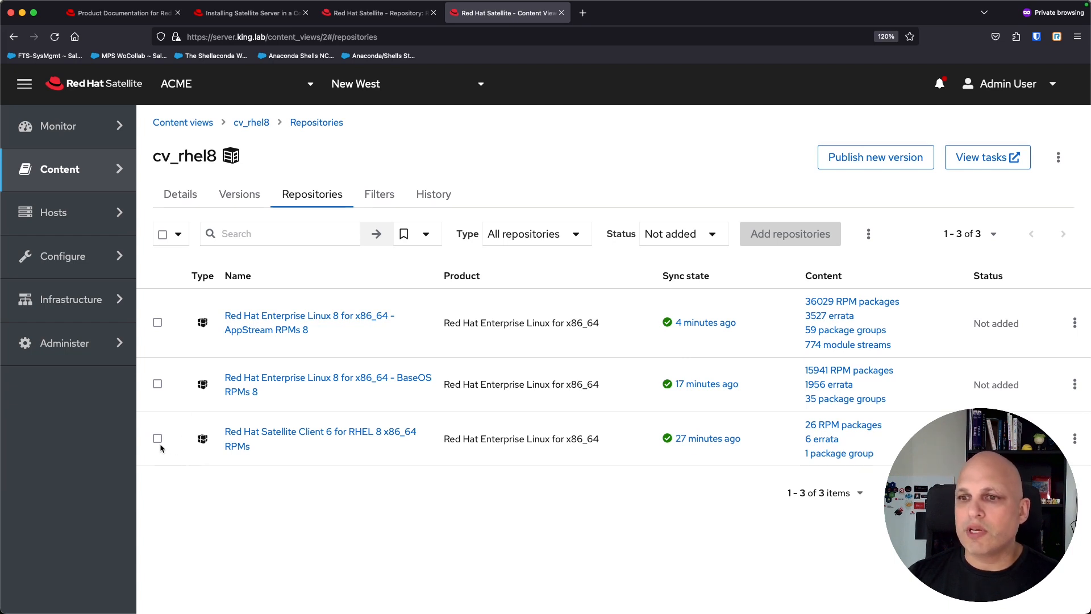
# Step: Add the Satellite Client repository to cv_rhel8 through its row actions
pyautogui.click(163, 235)
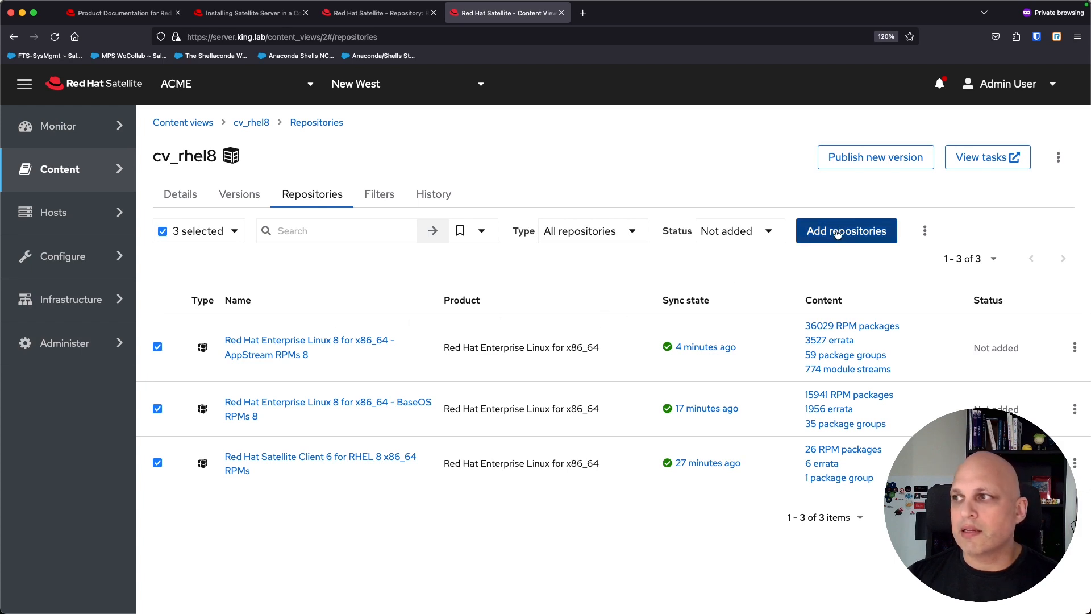
pyautogui.click(162, 233)
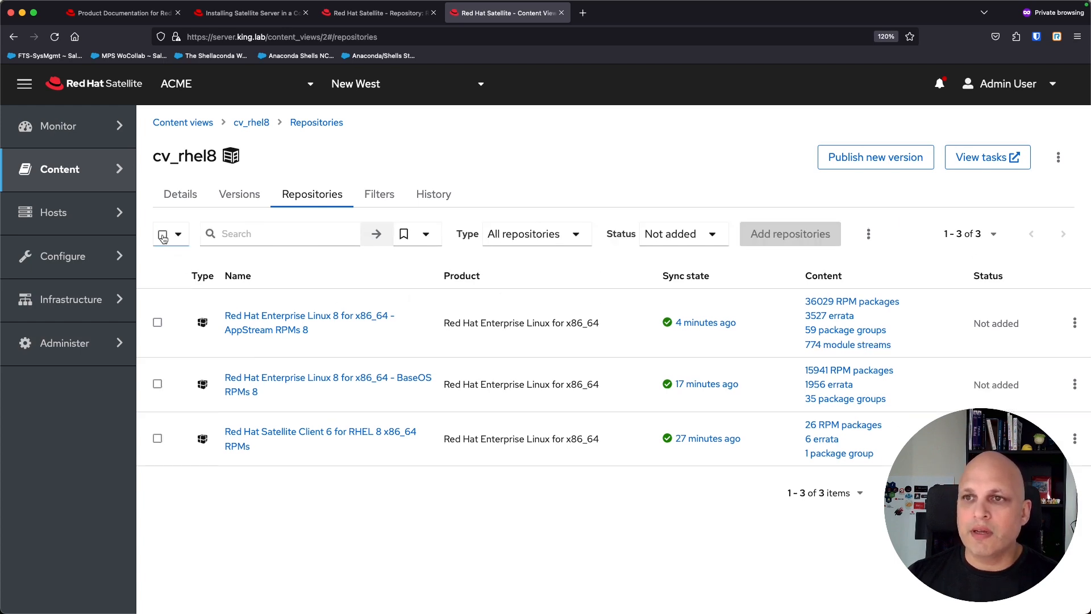
pyautogui.click(158, 439)
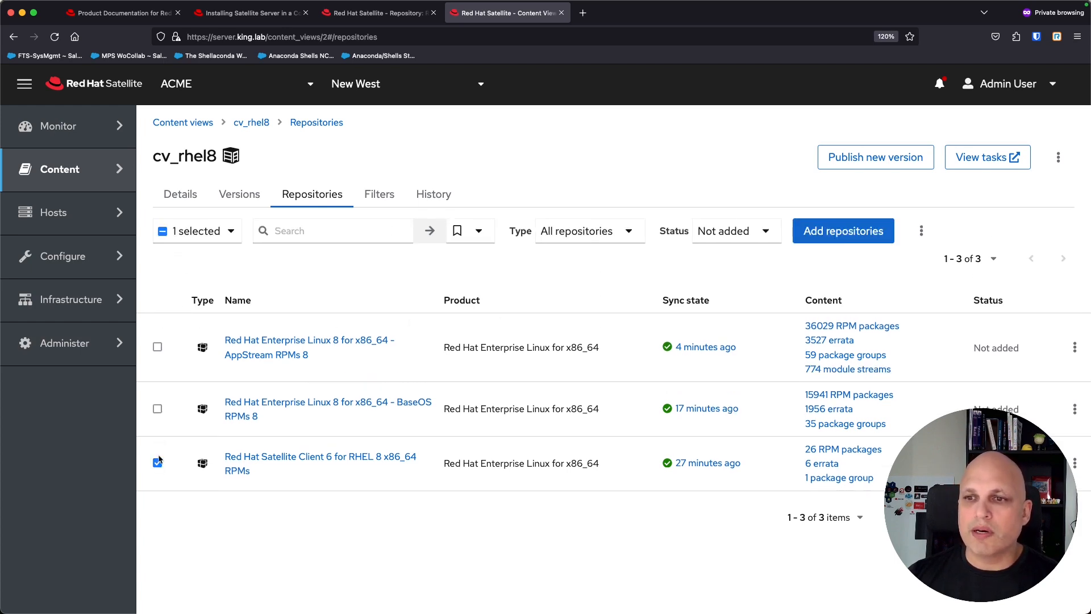
pyautogui.click(1075, 464)
pyautogui.click(1076, 525)
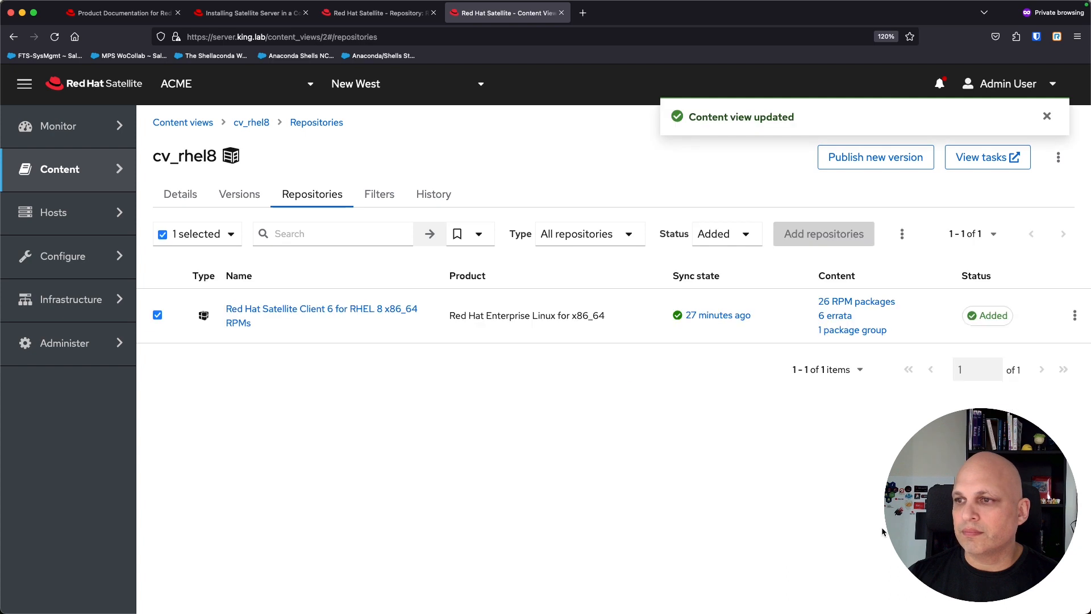
# Step: Set the Status filter to All and add the AppStream repository to cv_rhel8
pyautogui.click(747, 235)
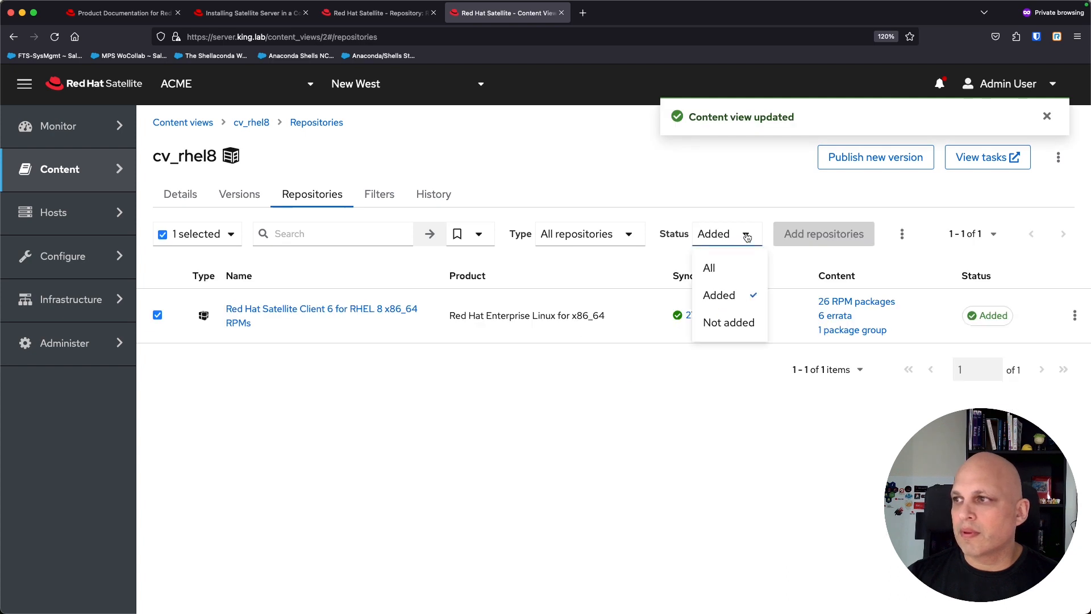
pyautogui.click(734, 267)
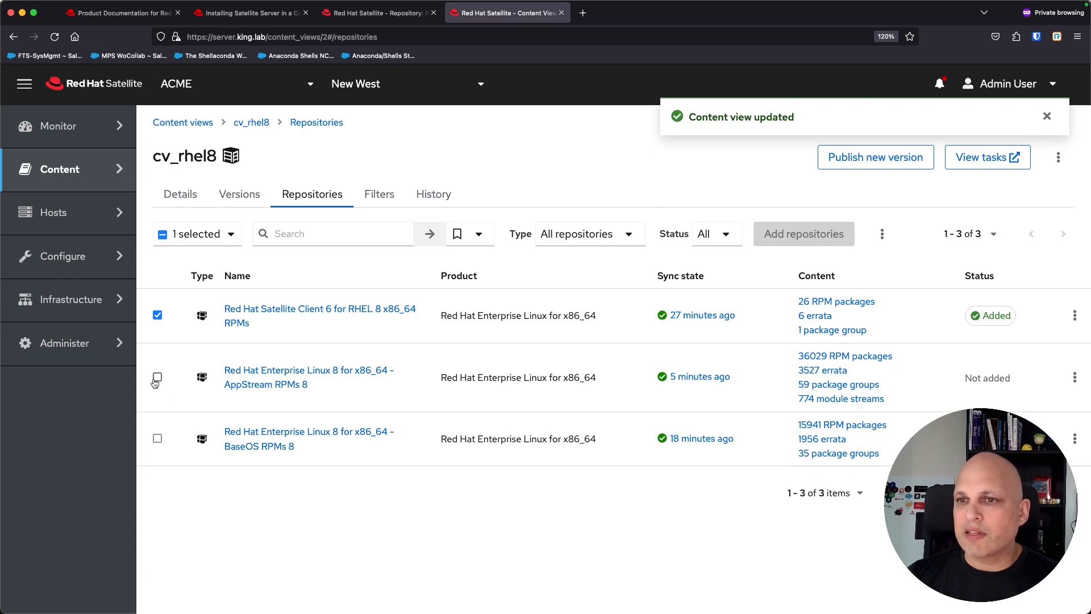
pyautogui.click(1075, 377)
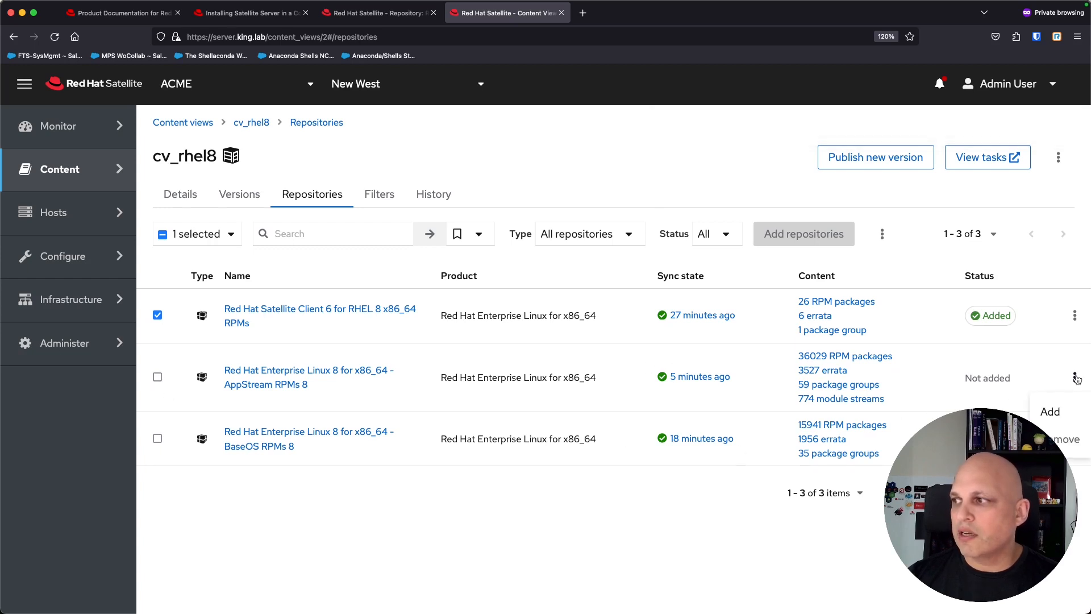
pyautogui.click(1052, 412)
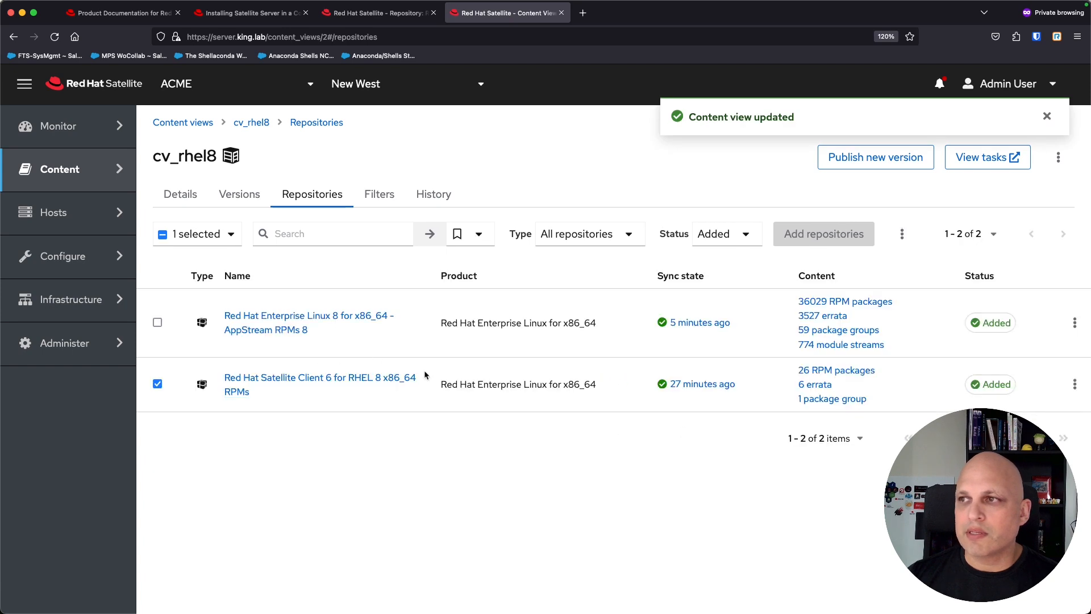
# Step: Select only the BaseOS repository and add it to cv_rhel8
pyautogui.click(746, 234)
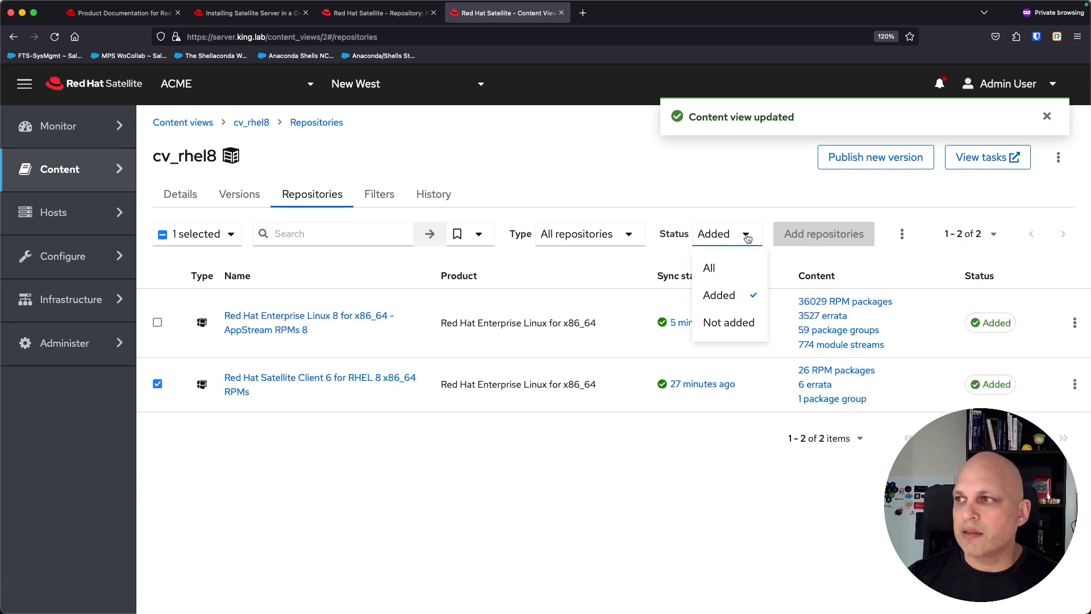
pyautogui.click(732, 270)
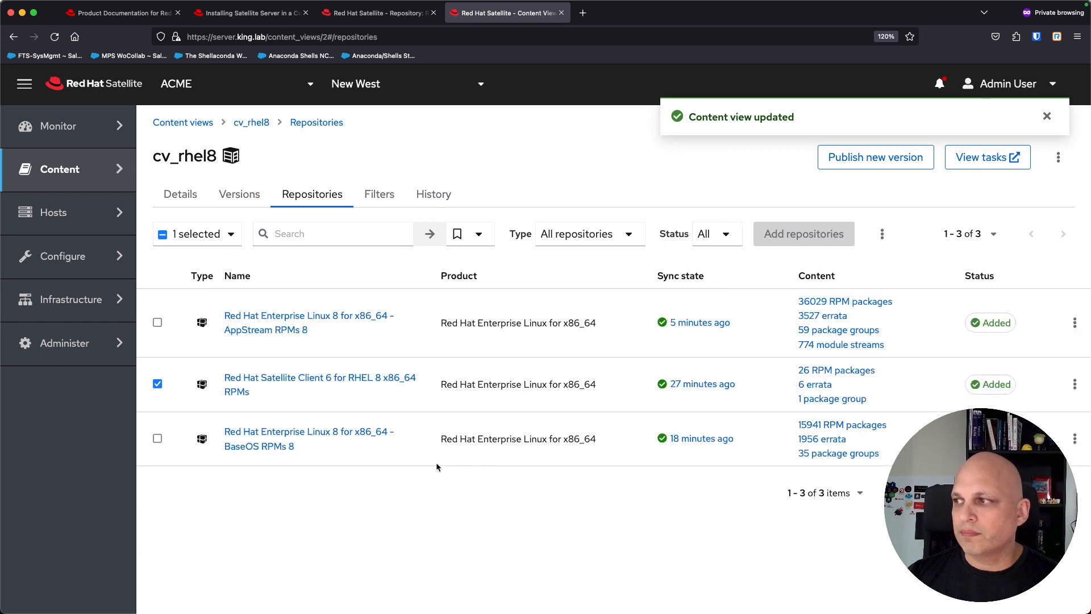
pyautogui.click(157, 438)
pyautogui.click(157, 383)
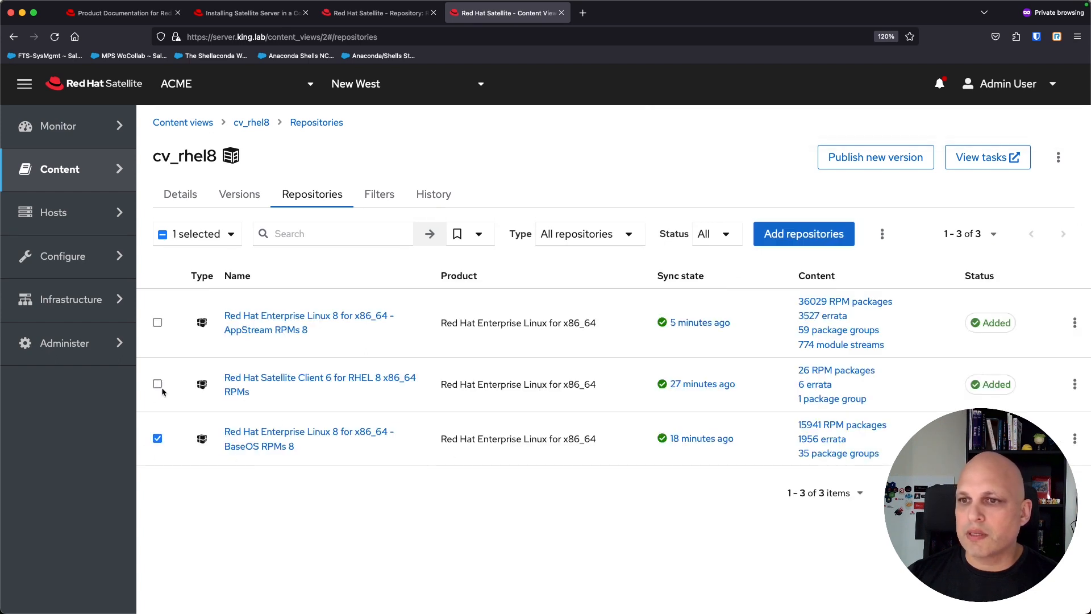
pyautogui.click(807, 237)
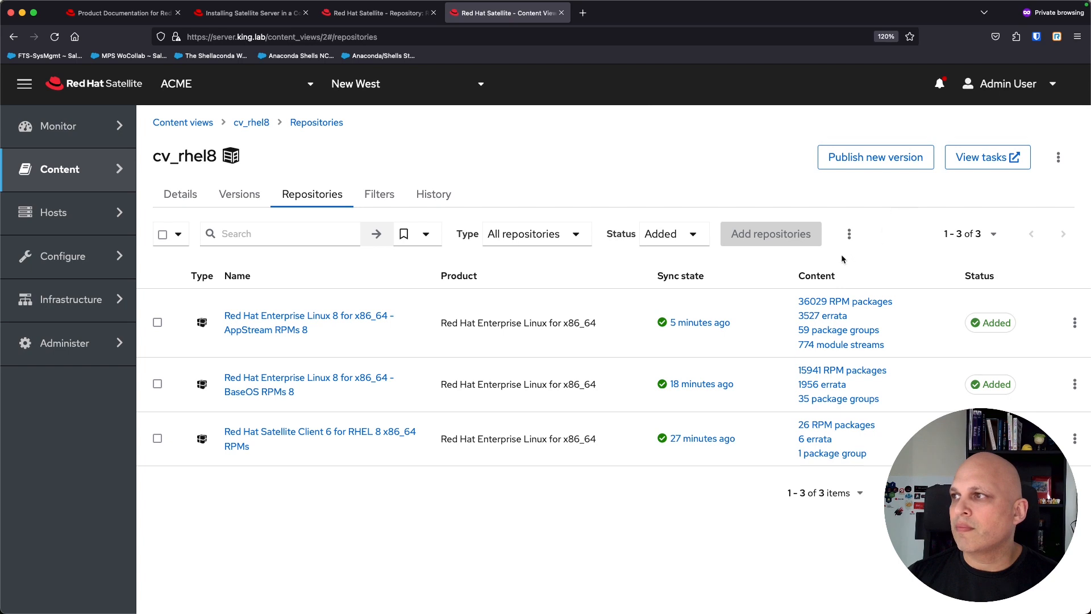
# Step: Publish cv_rhel8 version 1.0 with promotion enabled and the description 'New Content View'
pyautogui.click(908, 162)
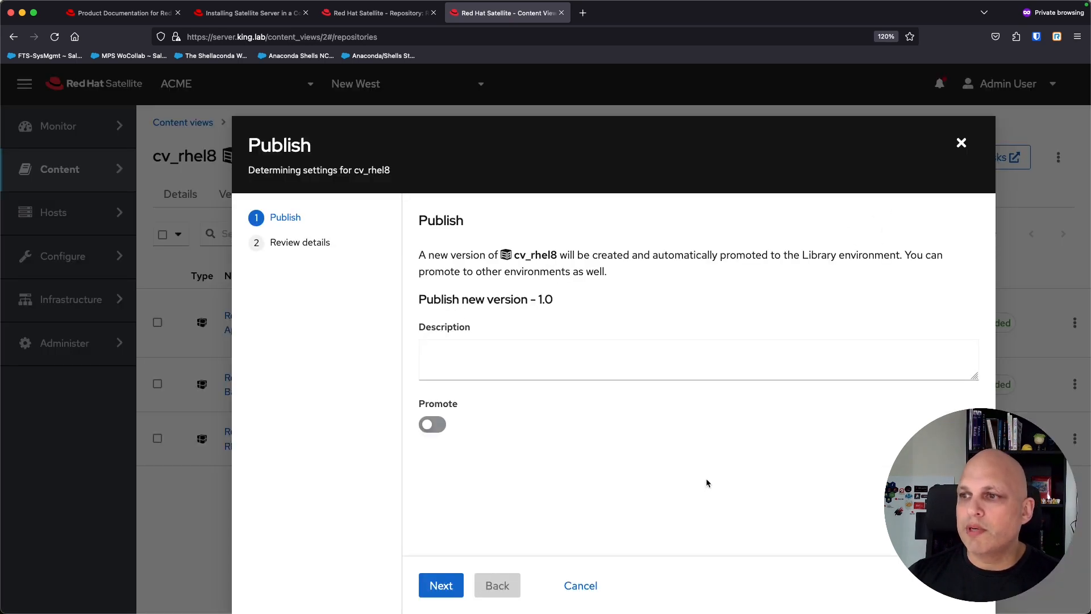
pyautogui.click(432, 424)
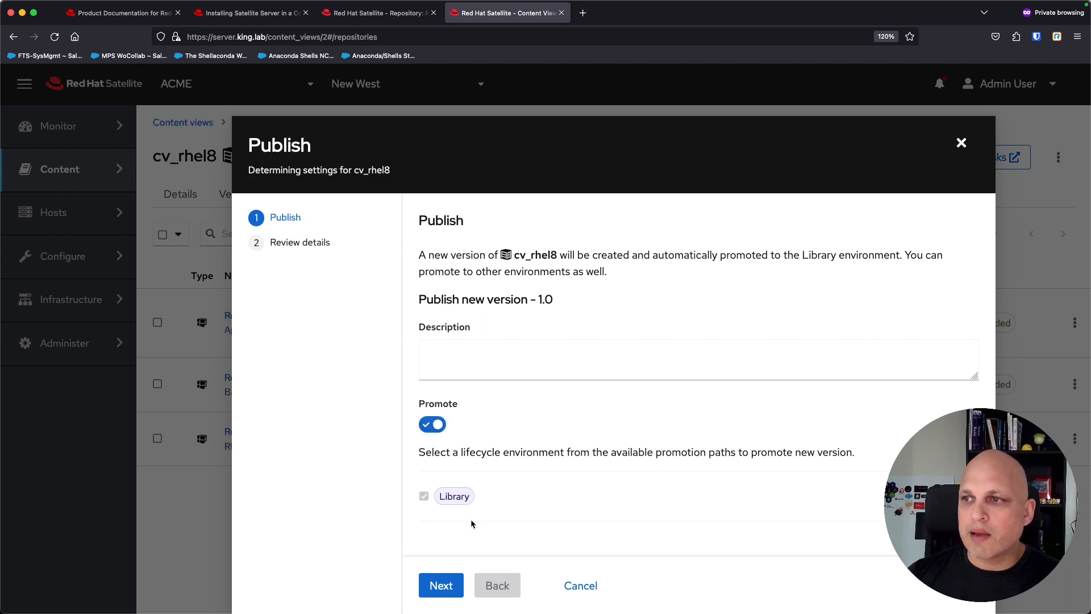
pyautogui.click(500, 370)
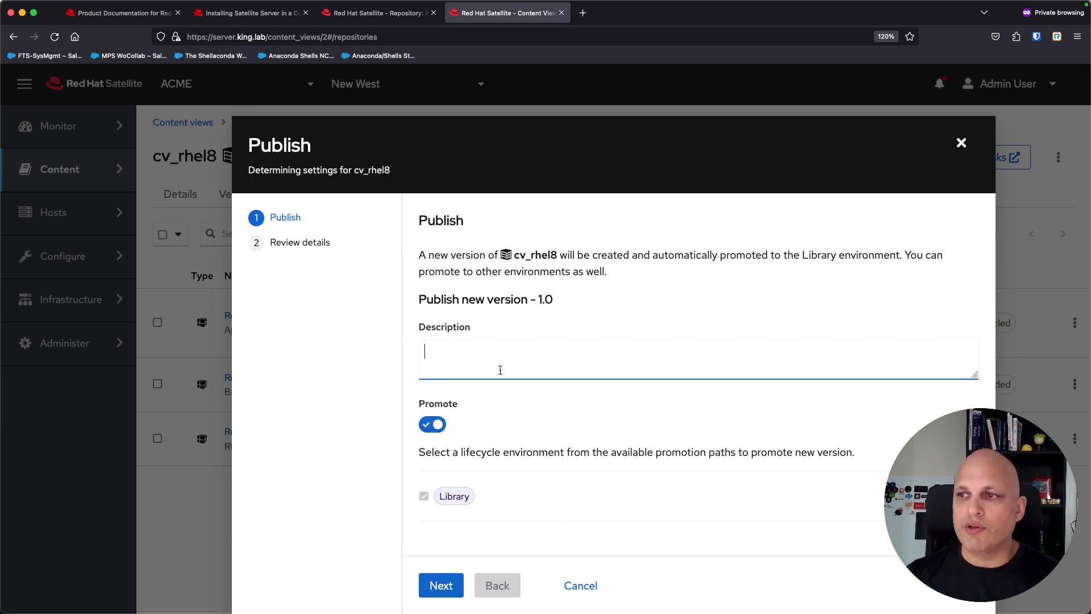
pyautogui.write('Ne')
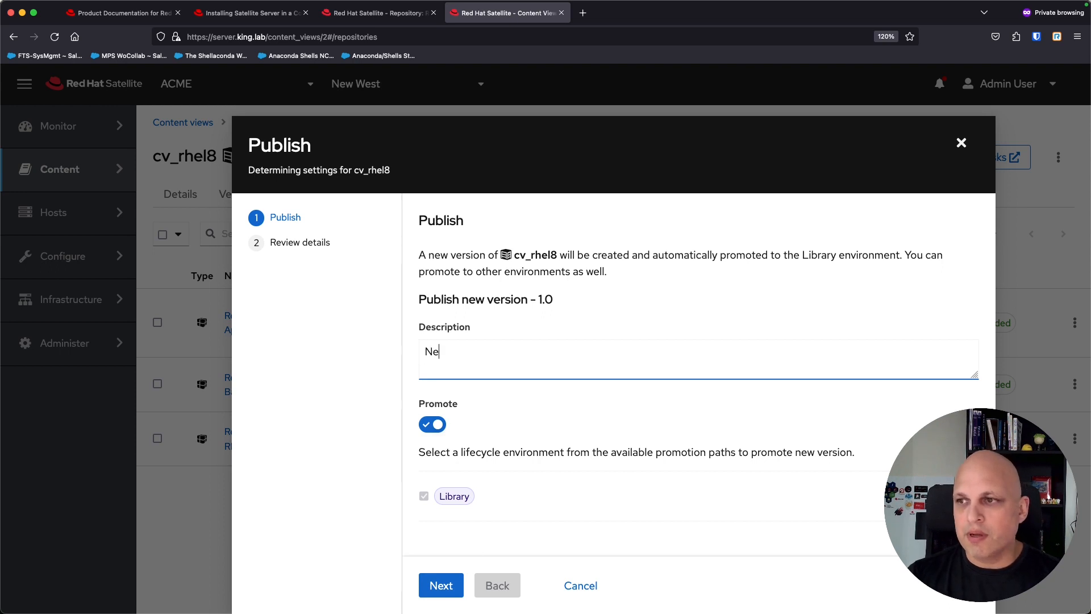
pyautogui.write('w Content View')
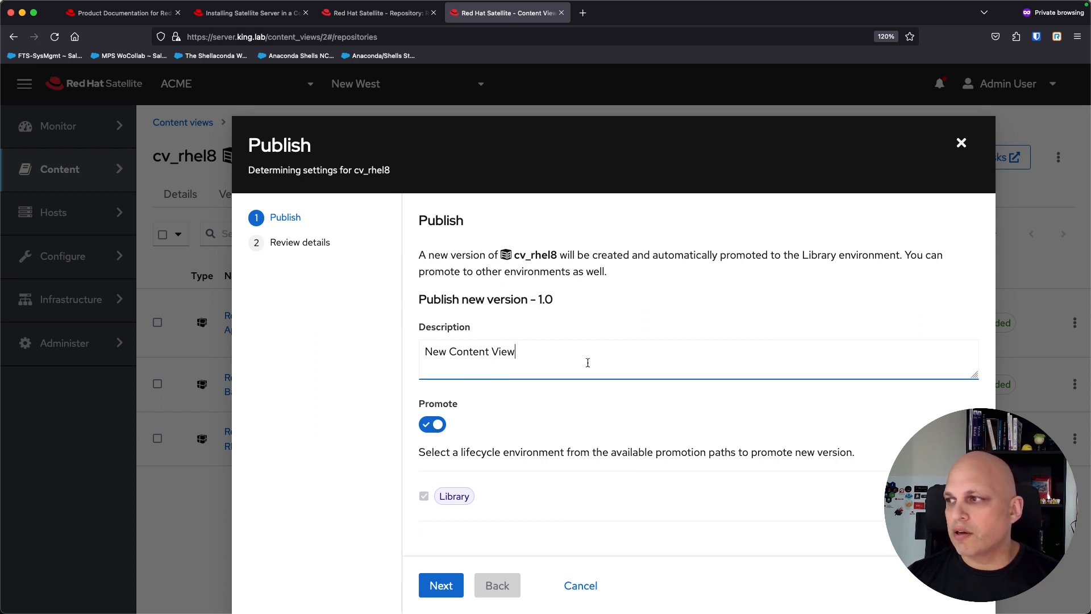
pyautogui.click(448, 589)
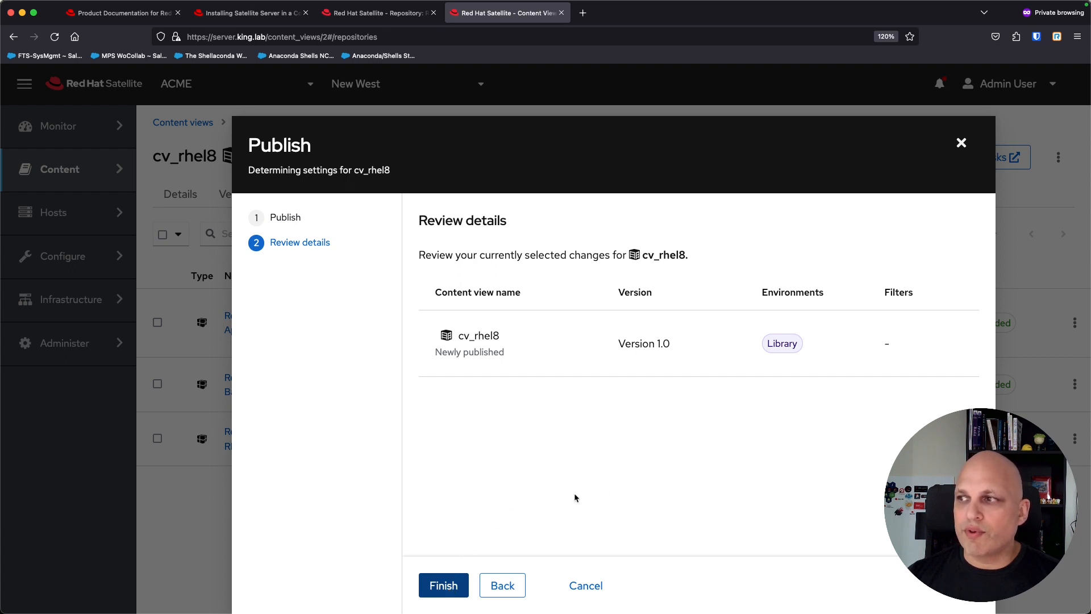
pyautogui.click(453, 587)
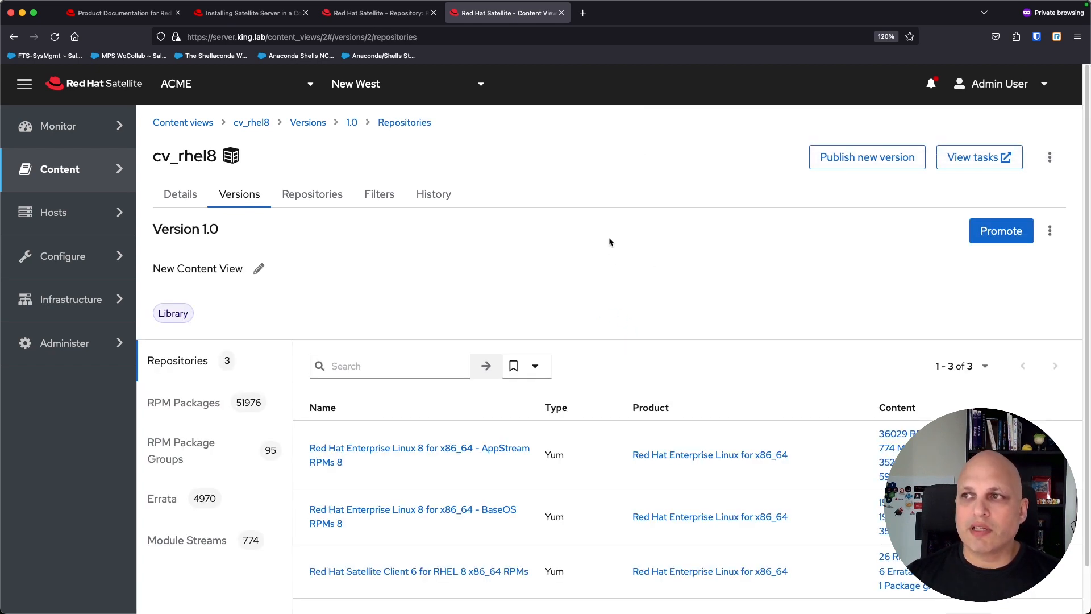
# Step: Confirm cv_rhel8 is published at Version 1.0 in Library and open its Versions tab
pyautogui.click(195, 124)
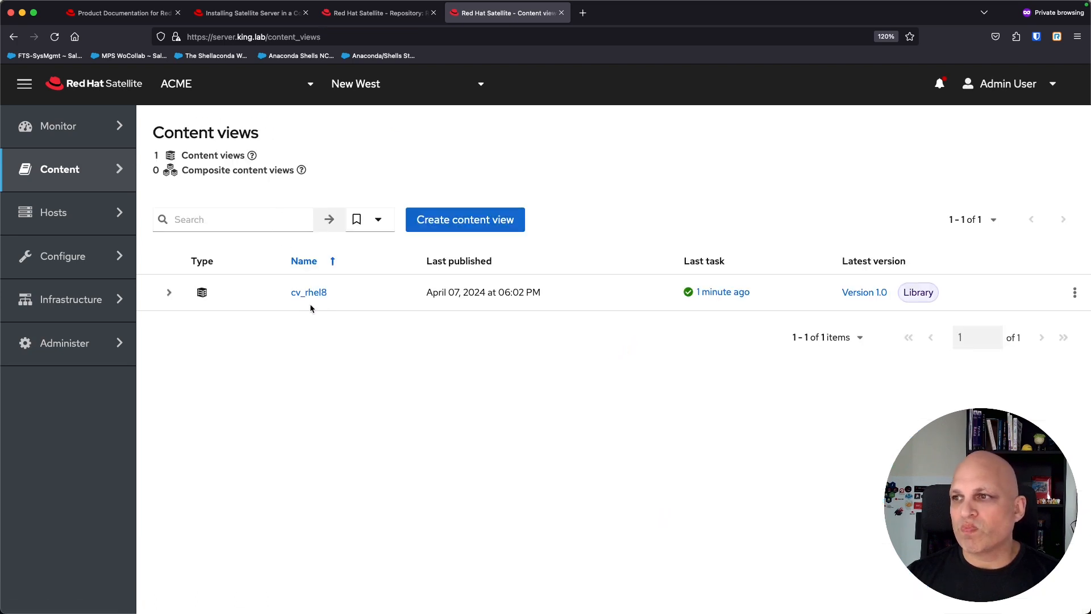
pyautogui.click(170, 293)
pyautogui.click(170, 293)
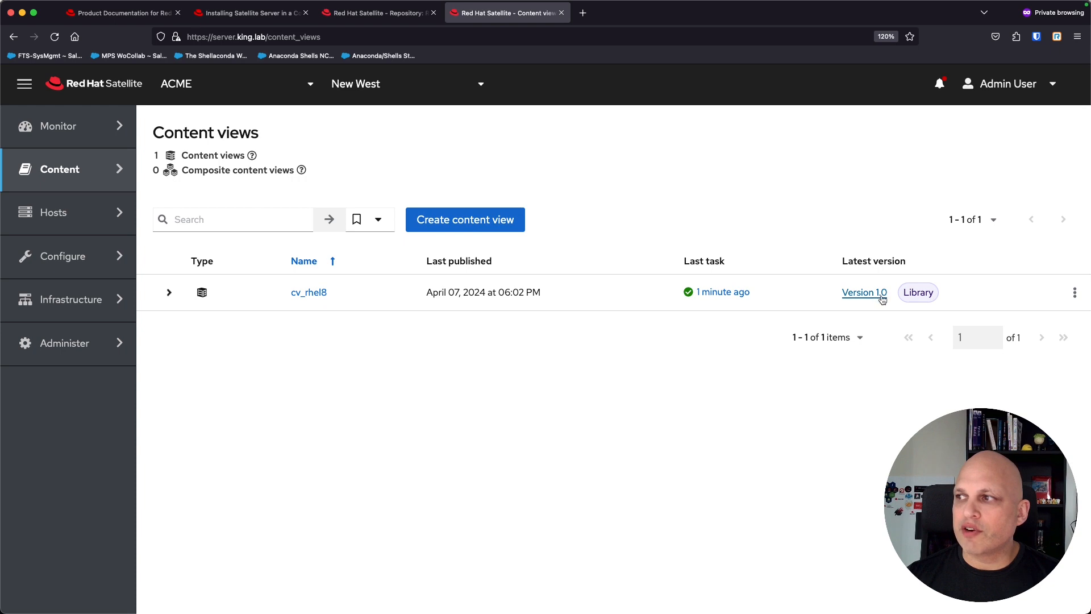
pyautogui.click(310, 293)
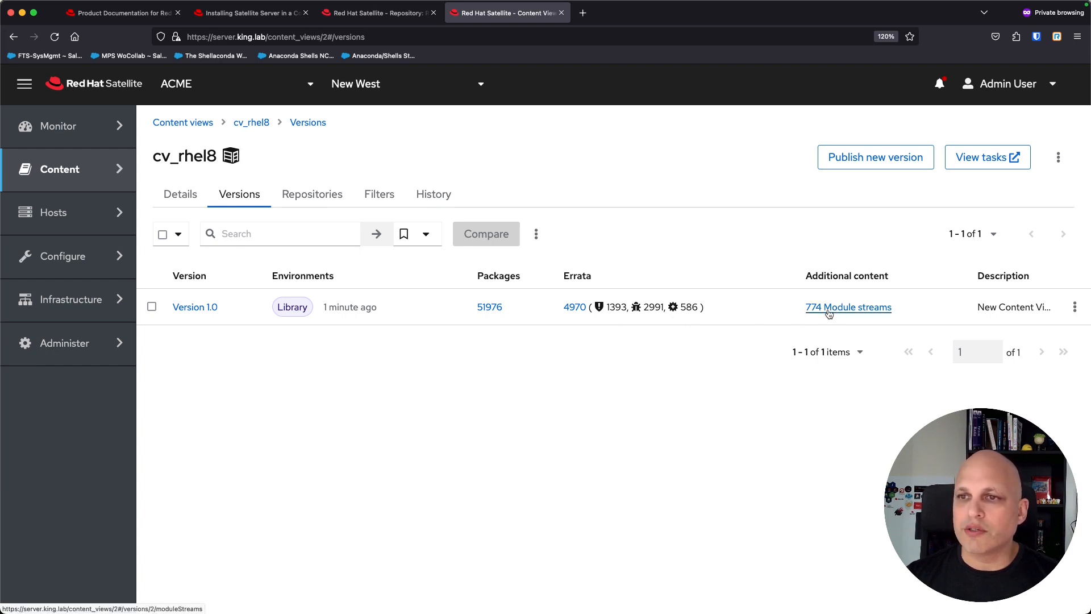
# Step: Open cv_rhel8 Version 1.0 and browse its RPM Packages and 95 RPM Package Groups
pyautogui.click(201, 310)
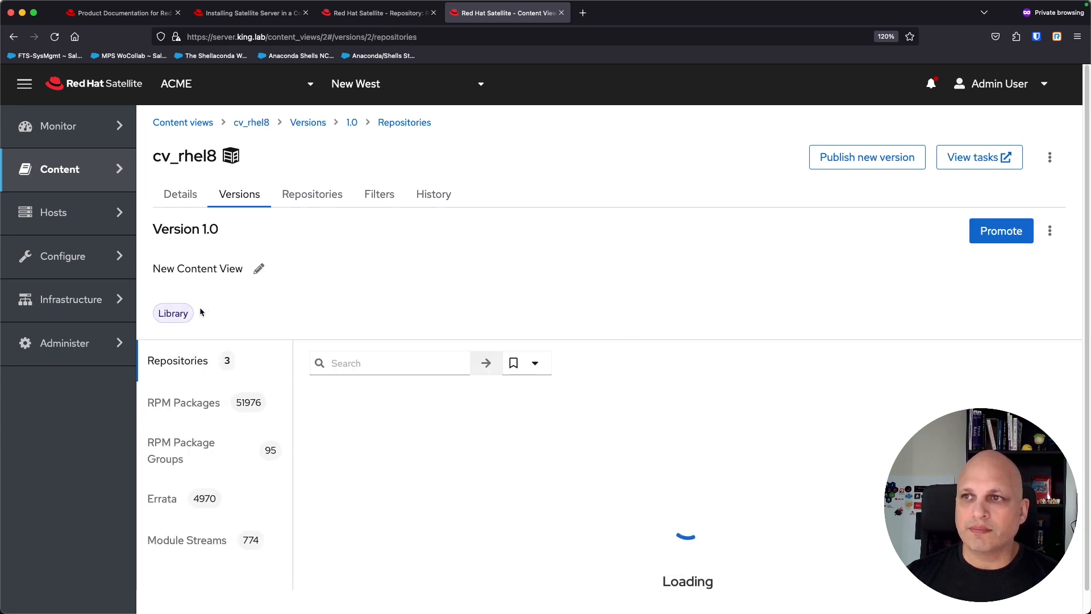
pyautogui.scroll(-1, 232, 371)
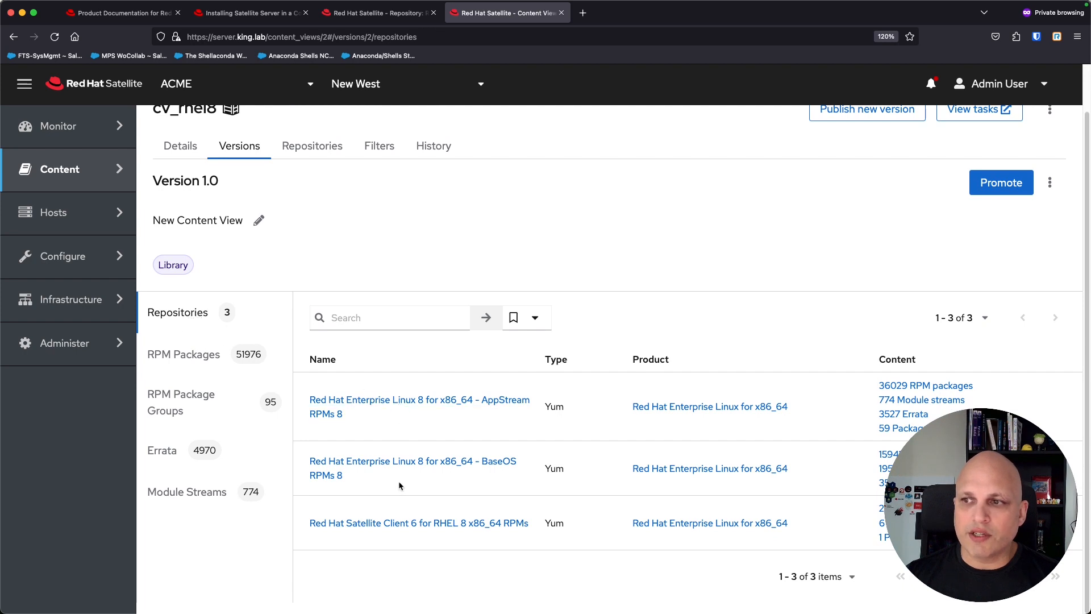
pyautogui.click(183, 354)
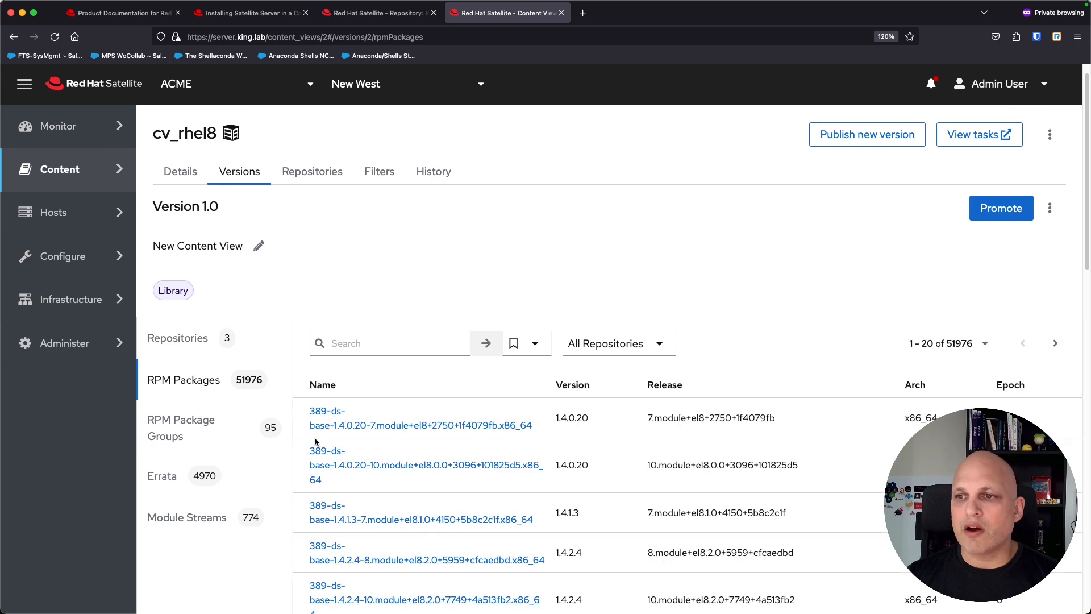
pyautogui.scroll(-3, 207, 419)
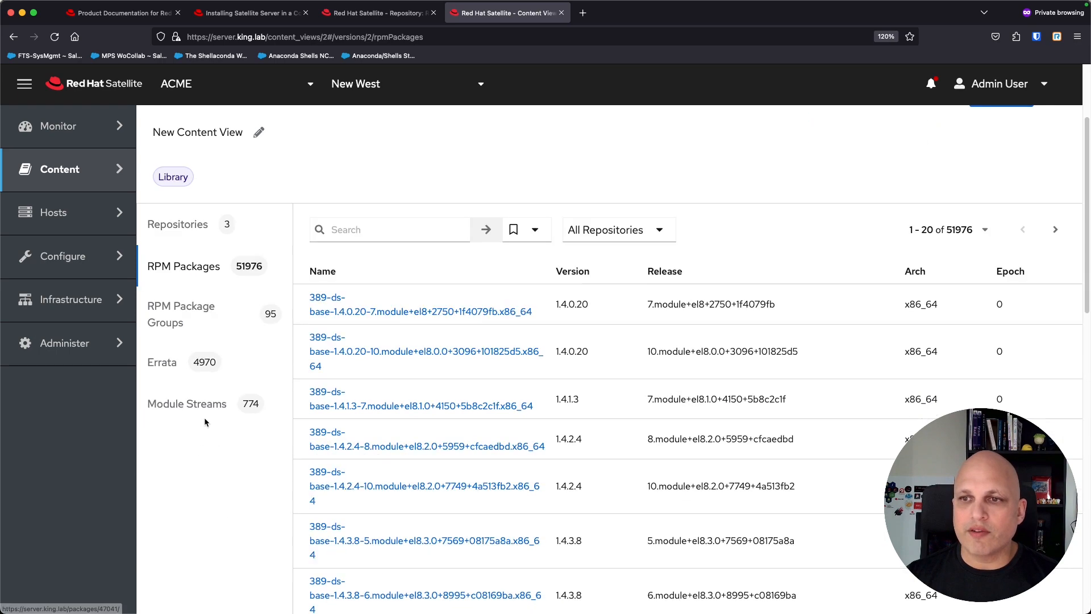
pyautogui.click(181, 314)
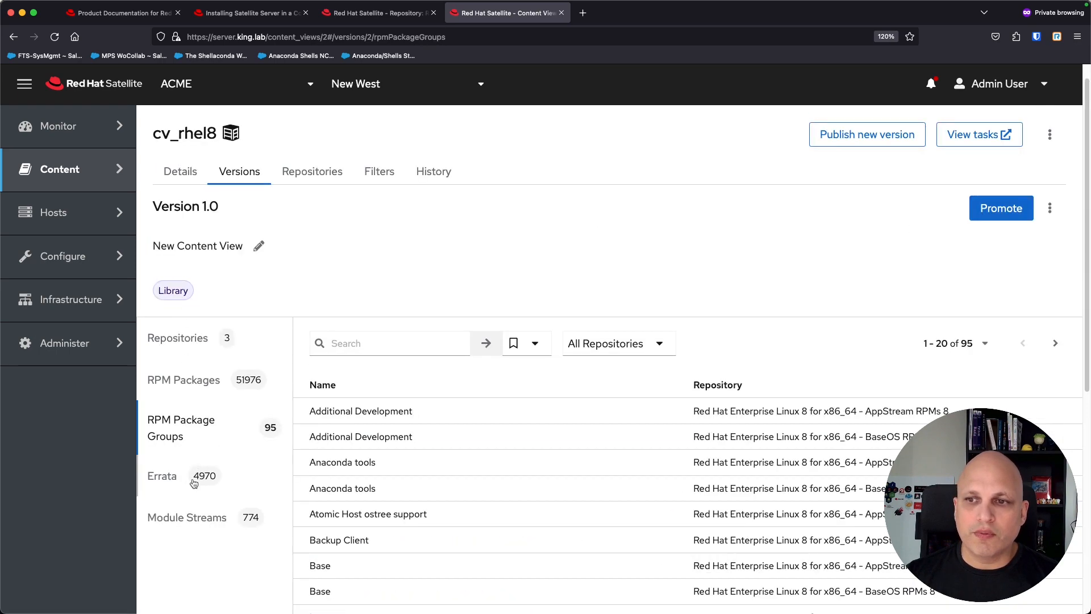
pyautogui.click(179, 387)
# Step: Search Version 1.0's RPM packages for httpd, leaving the All Repositories filter unchanged
pyautogui.click(400, 344)
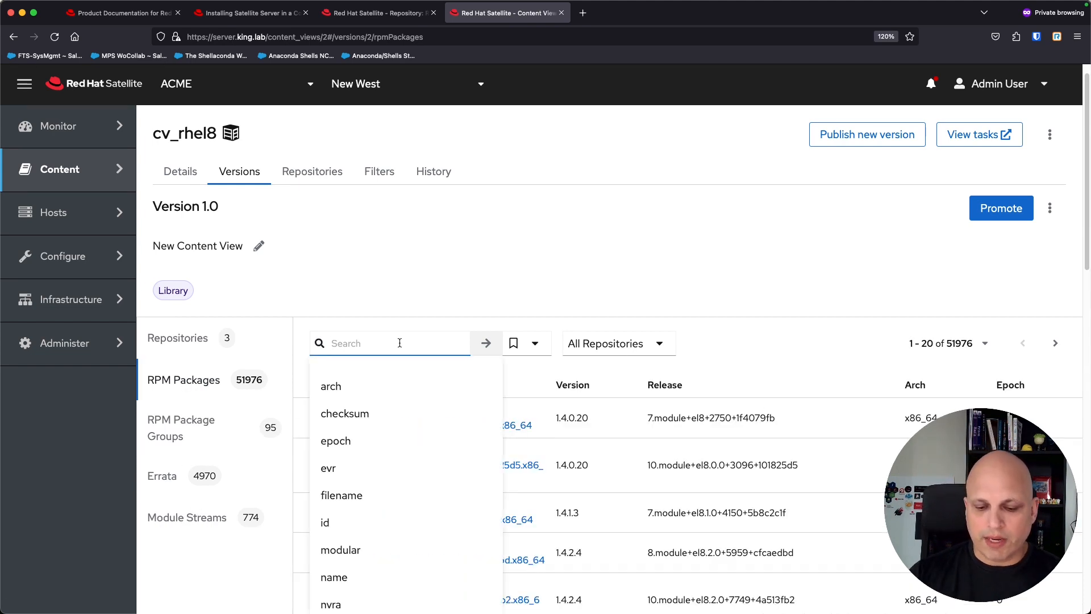
pyautogui.write('htppd')
pyautogui.press('BackSpace')
pyautogui.press('BackSpace')
pyautogui.press('BackSpace')
pyautogui.write('tpd')
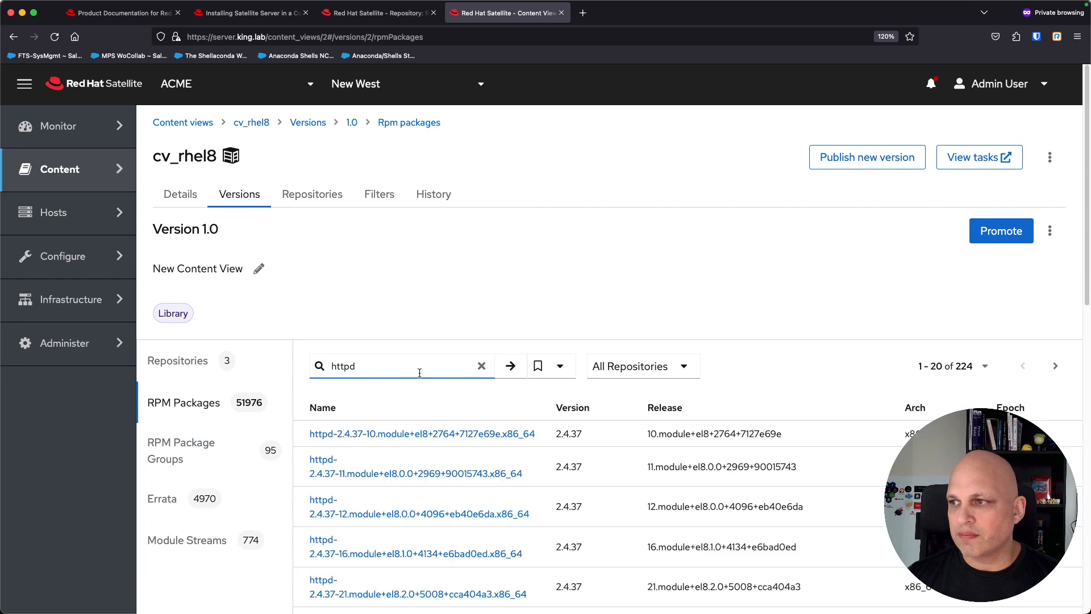
pyautogui.click(685, 369)
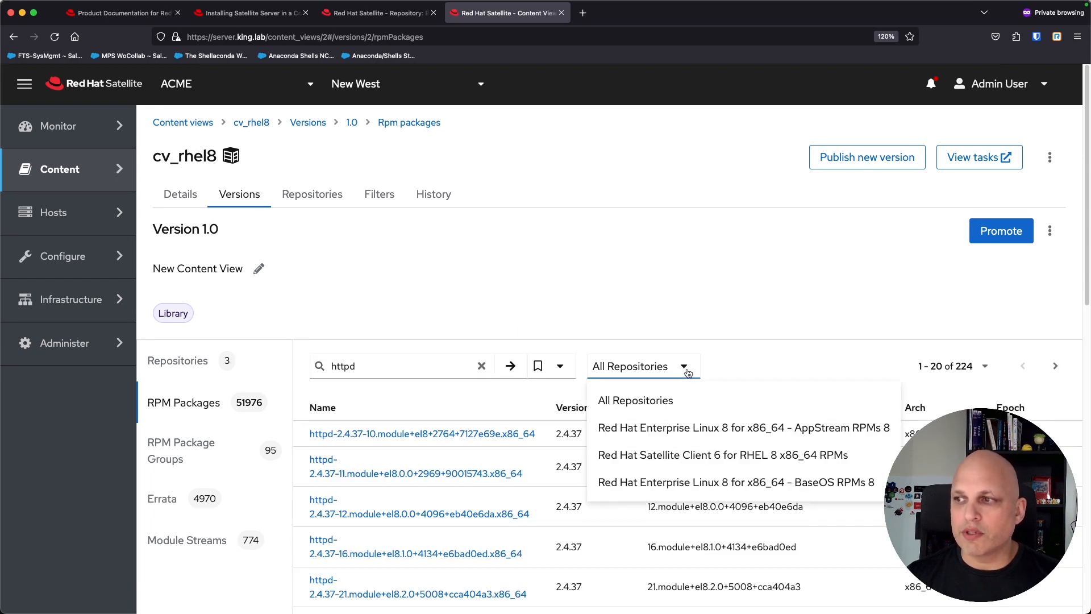
pyautogui.click(722, 294)
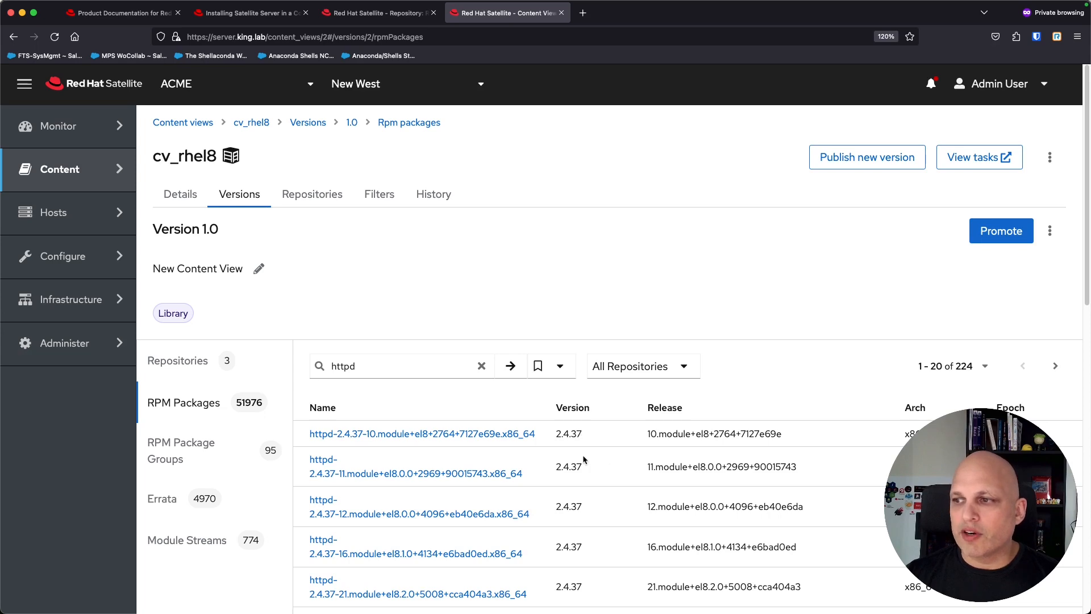
# Step: Review the 224 httpd 2.4.37 matches and select the httpd search term for replacing
pyautogui.moveTo(556, 435); pyautogui.dragTo(581, 435)
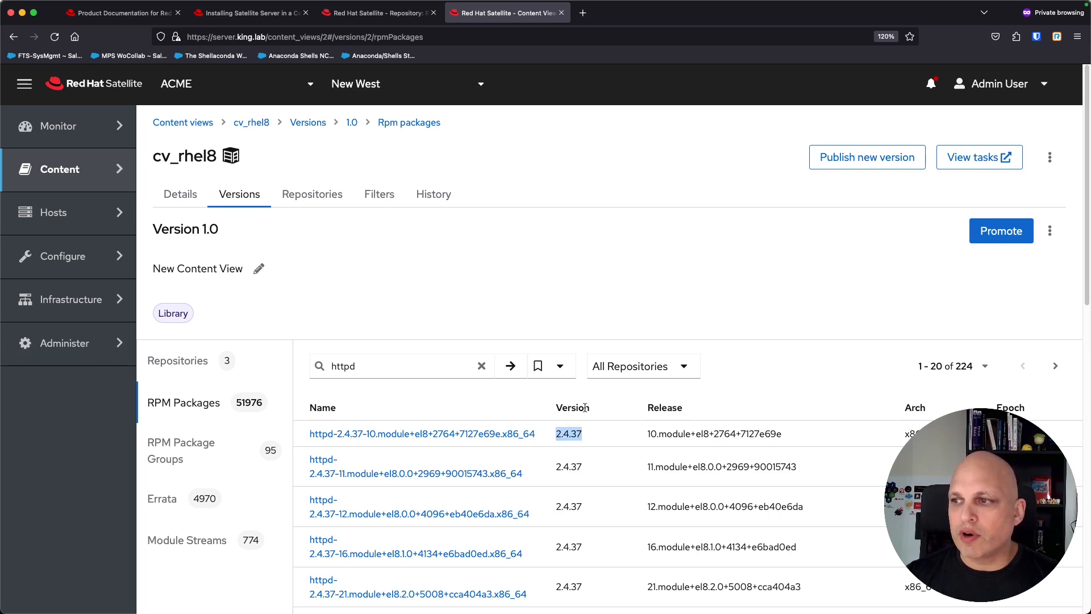
pyautogui.click(764, 293)
pyautogui.scroll(-6, 543, 461)
pyautogui.scroll(-5, 543, 461)
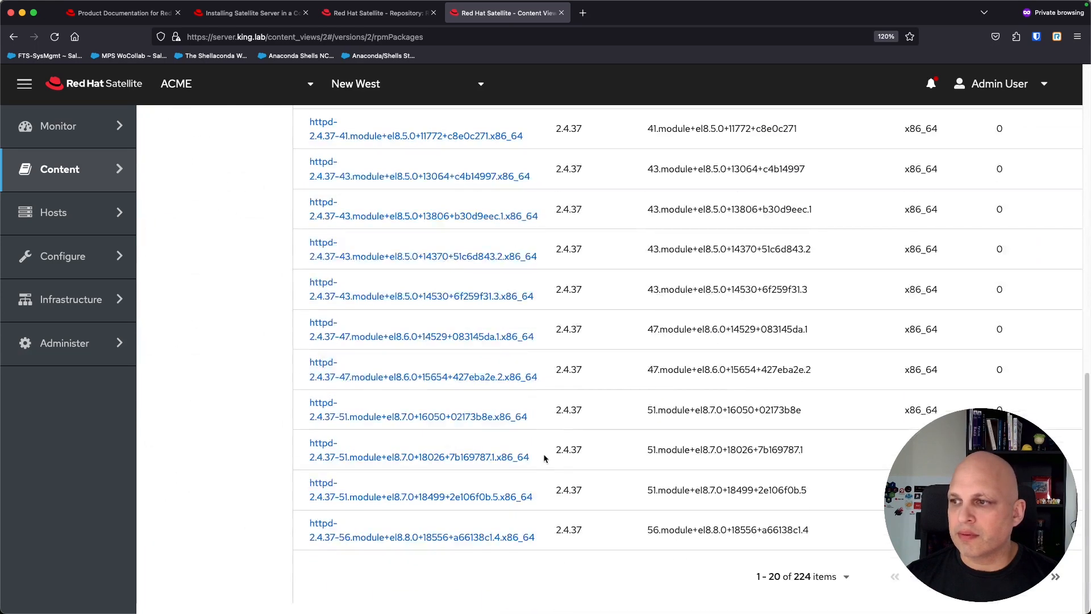
pyautogui.scroll(15, 455, 398)
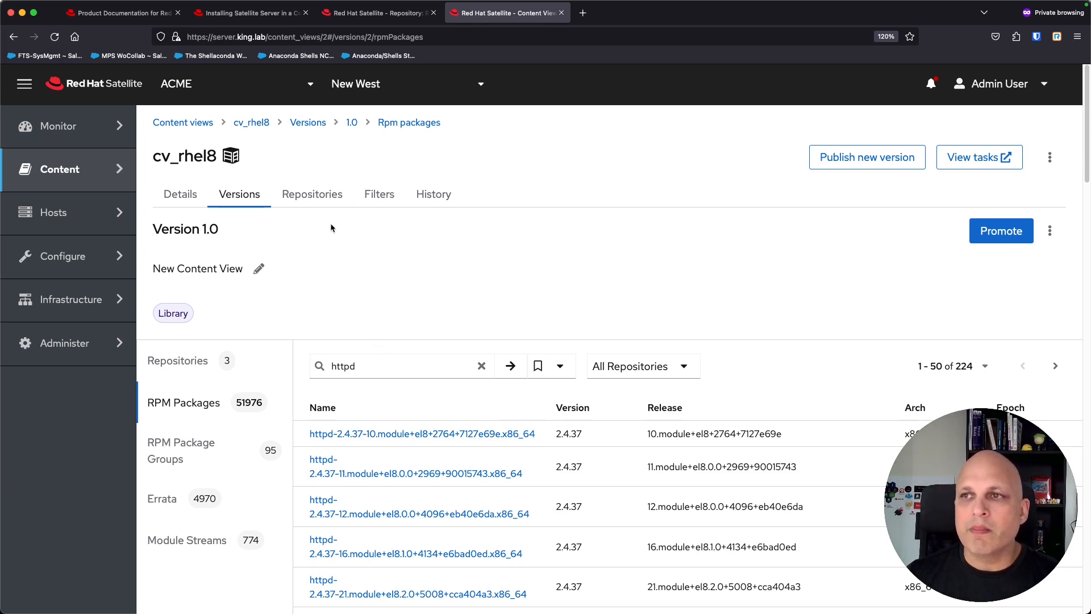
pyautogui.doubleClick(197, 158)
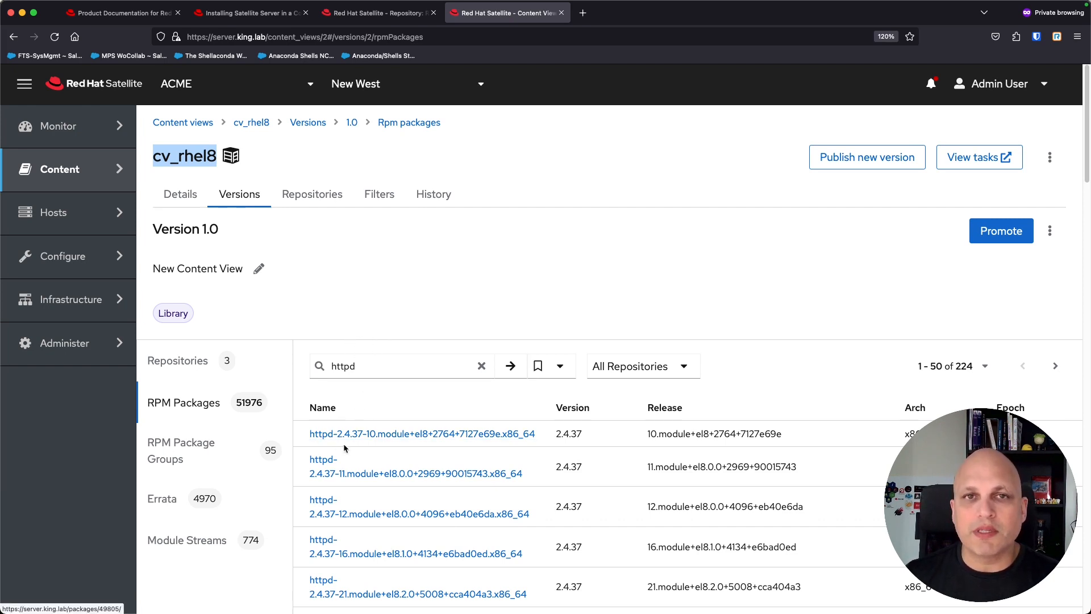
pyautogui.click(396, 369)
pyautogui.doubleClick(396, 368)
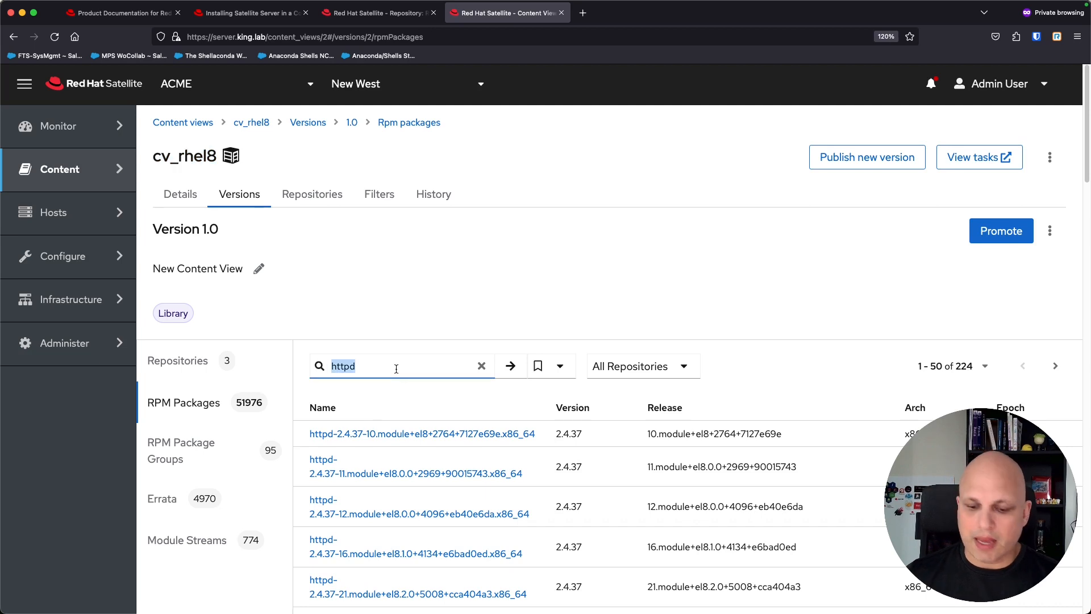
# Step: Search the packages for vim, then return via cv_rhel8 to the Content views list
pyautogui.write('vim')
pyautogui.press('Return')
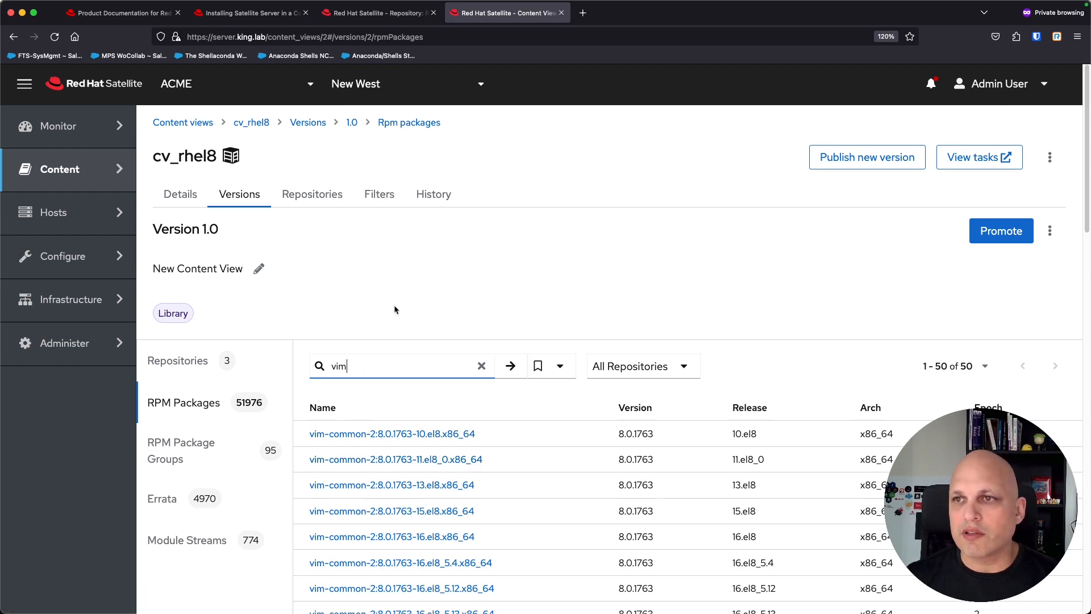
pyautogui.click(510, 265)
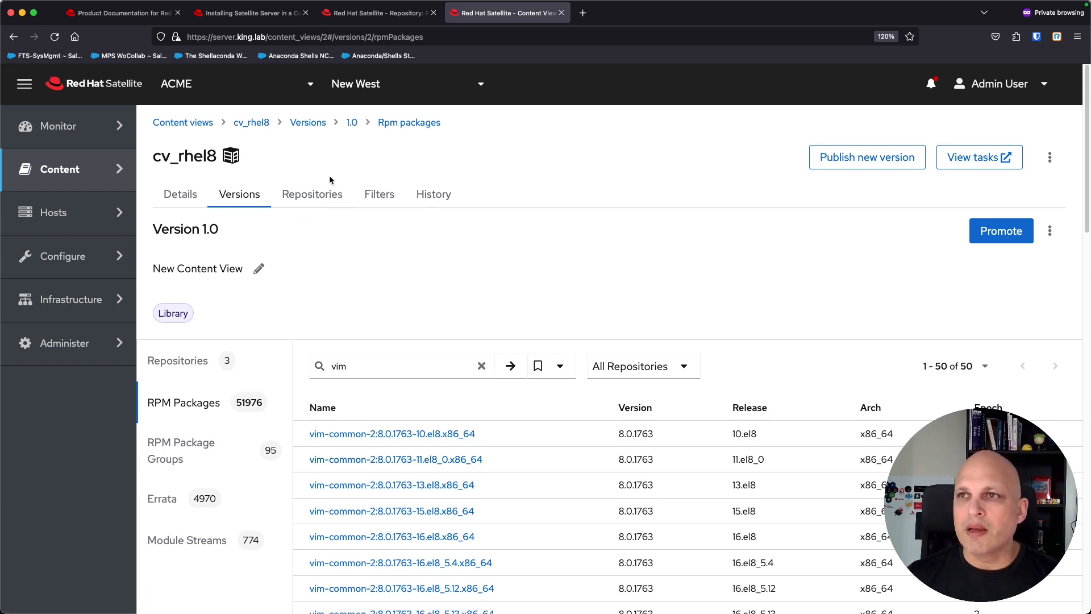
pyautogui.click(256, 124)
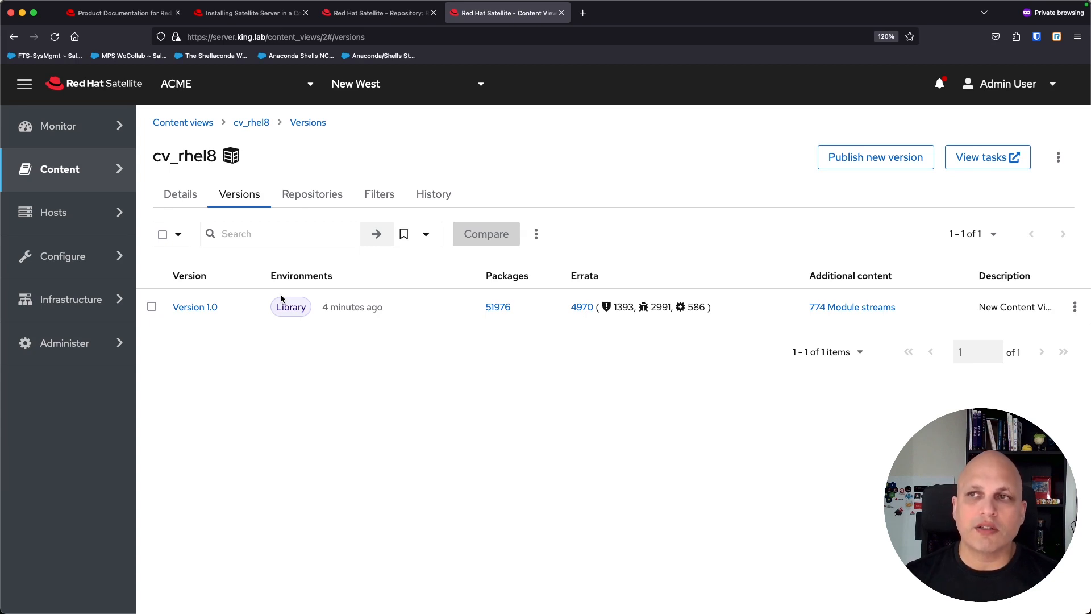
pyautogui.click(180, 125)
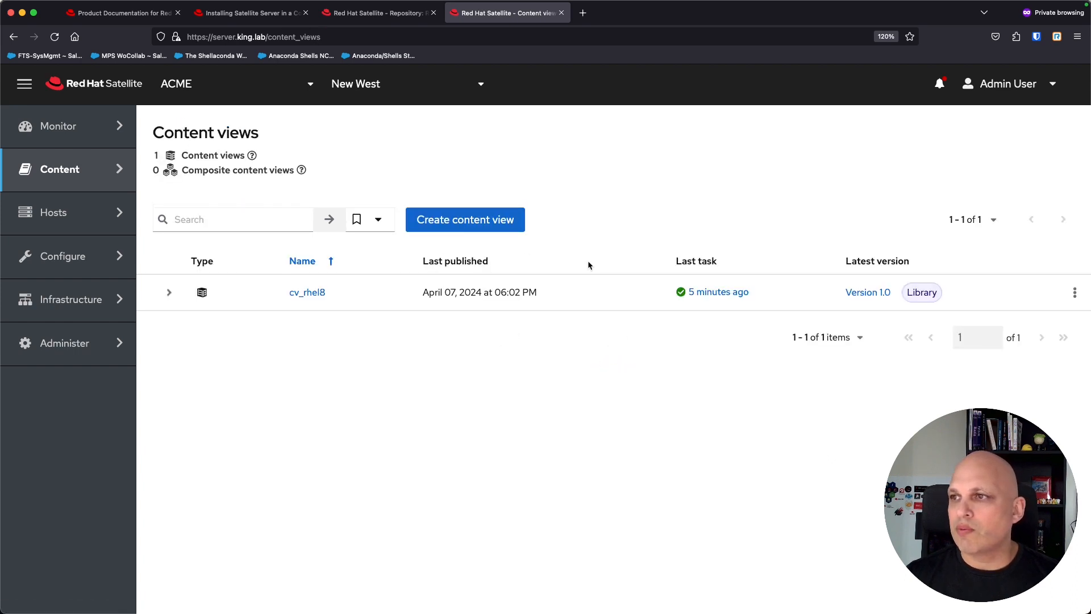
# Step: Create content view ccv_rhel8 as a Composite content view with Auto publish checked
pyautogui.click(486, 224)
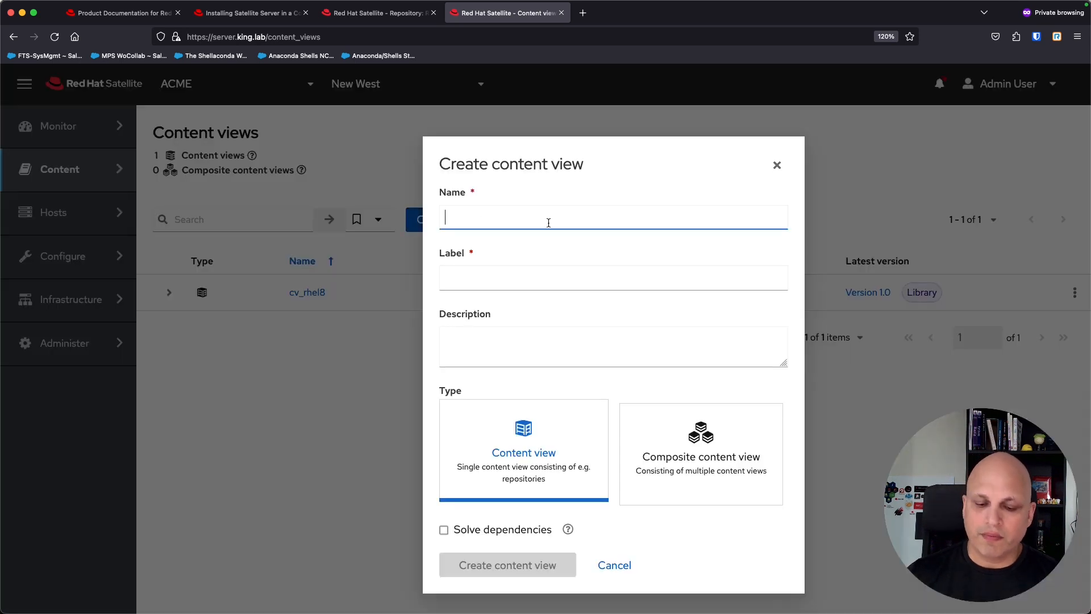
pyautogui.write('x')
pyautogui.press('BackSpace')
pyautogui.write('ccv')
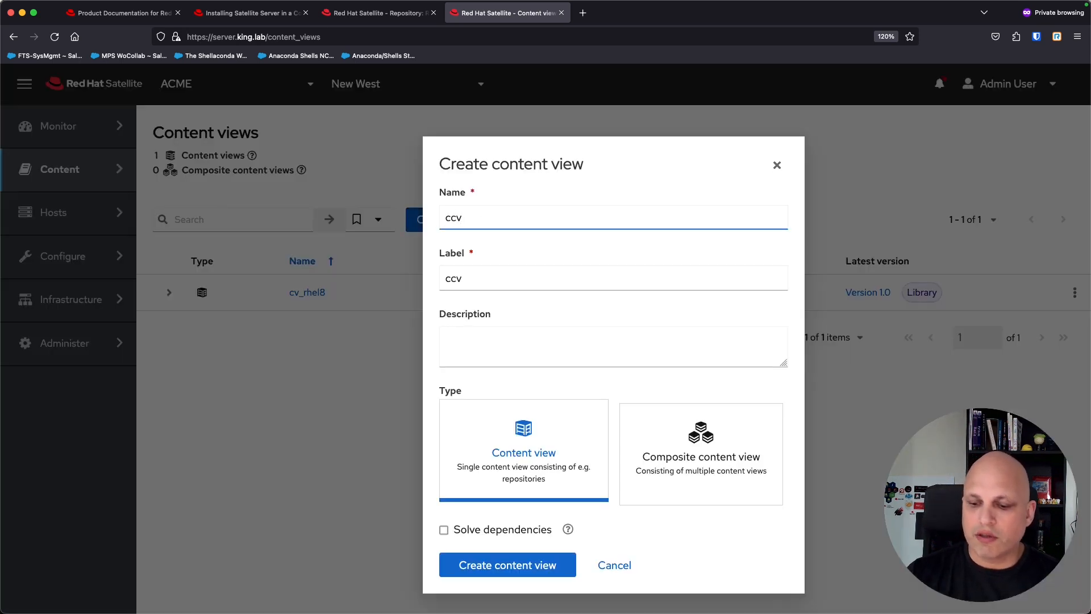
pyautogui.write('_rhel8')
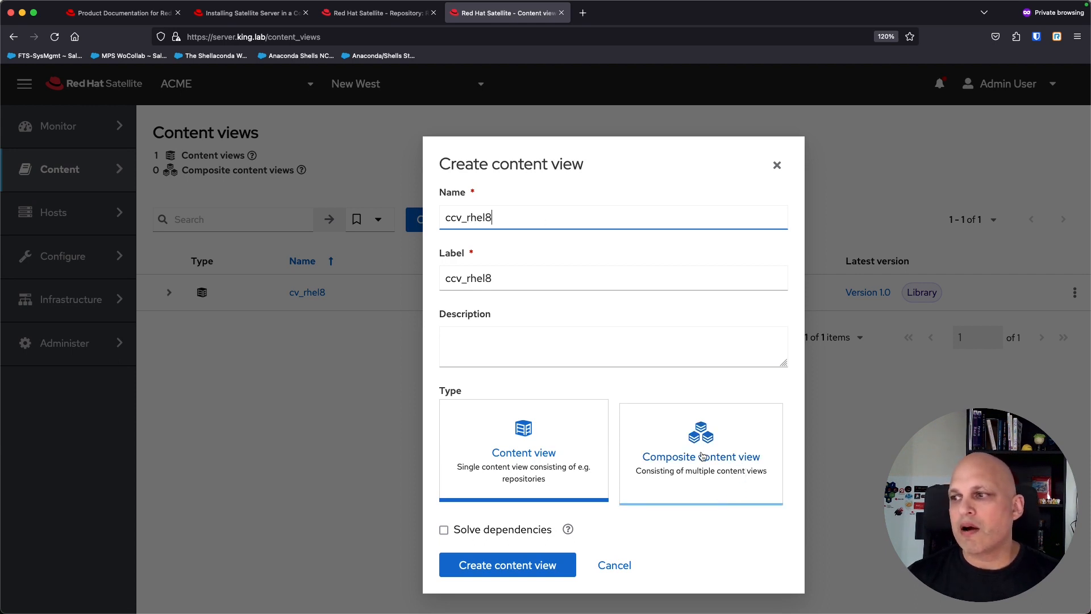
pyautogui.click(710, 439)
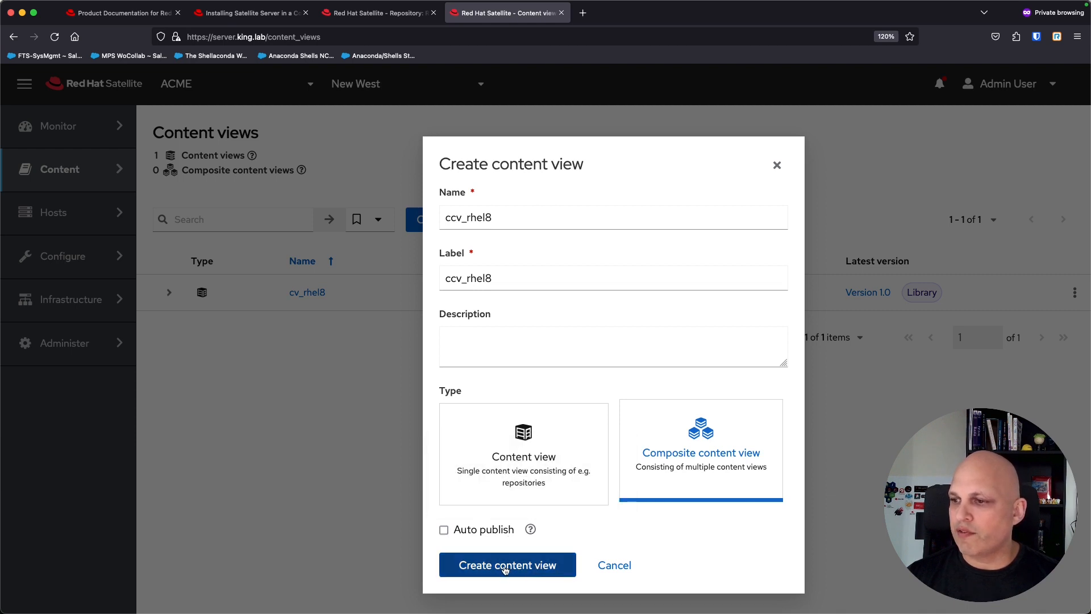
pyautogui.click(444, 530)
pyautogui.click(531, 566)
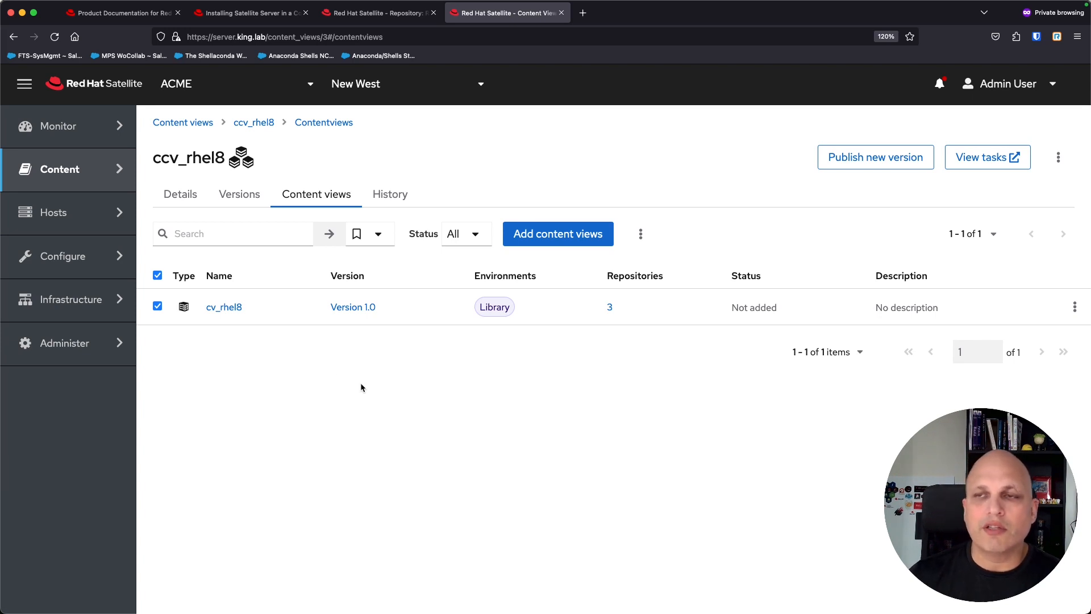
# Step: With cv_rhel8 checked on ccv_rhel8's Content views tab, open Add content views
pyautogui.doubleClick(187, 157)
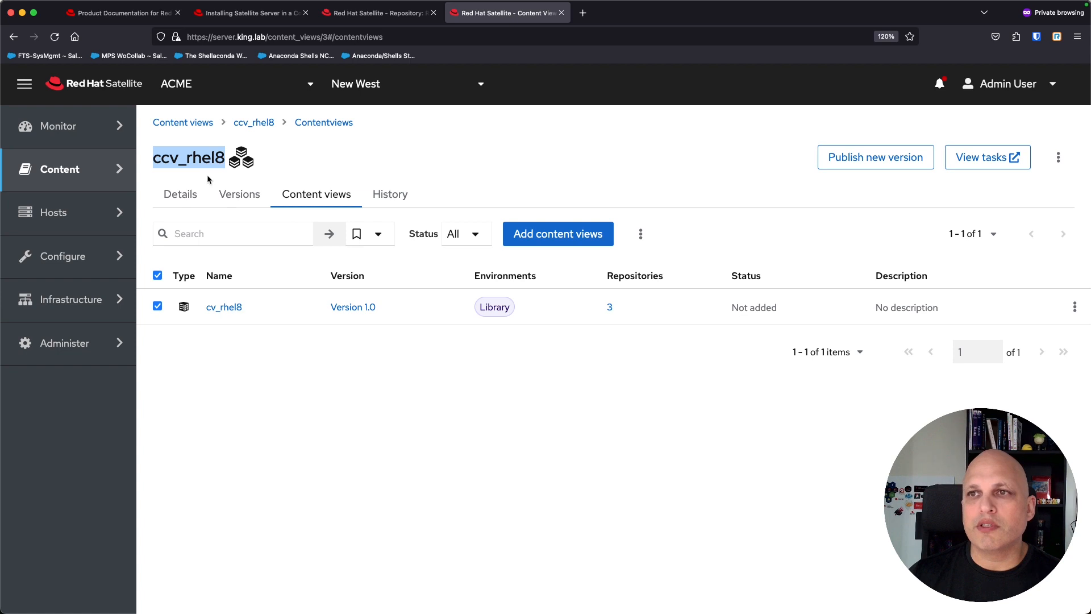
pyautogui.moveTo(272, 321); pyautogui.dragTo(205, 309)
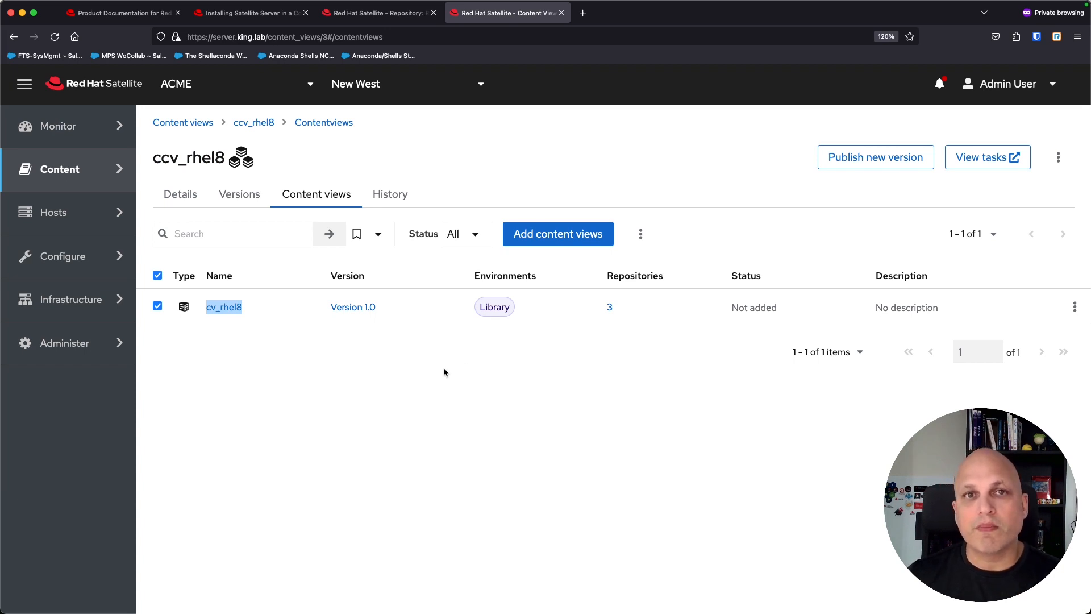
pyautogui.click(572, 237)
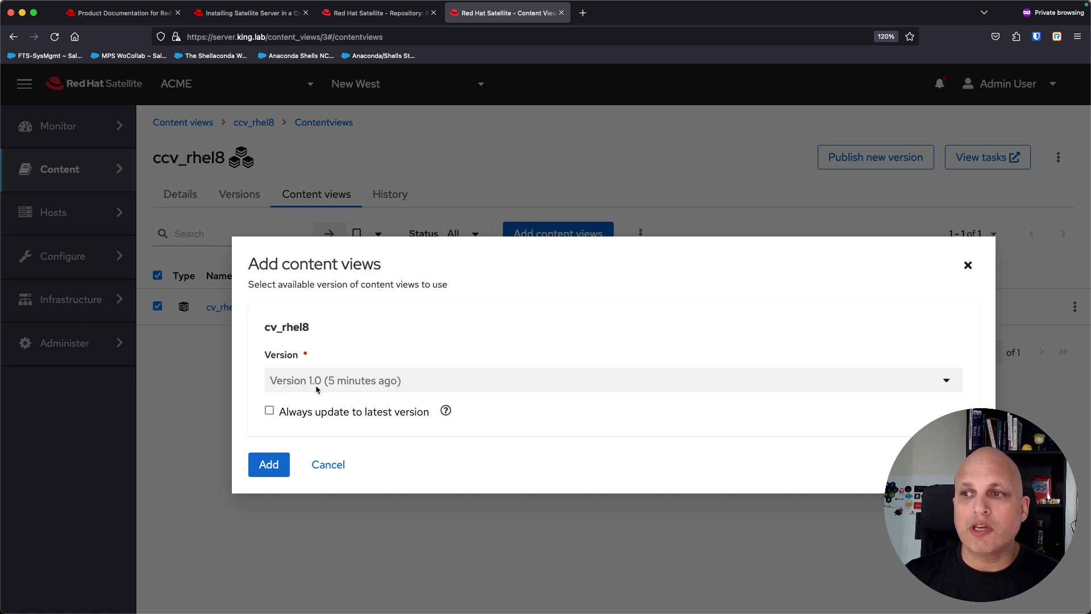
# Step: Add cv_rhel8 Version 1.0 to ccv_rhel8 with Always update to latest version checked
pyautogui.click(270, 414)
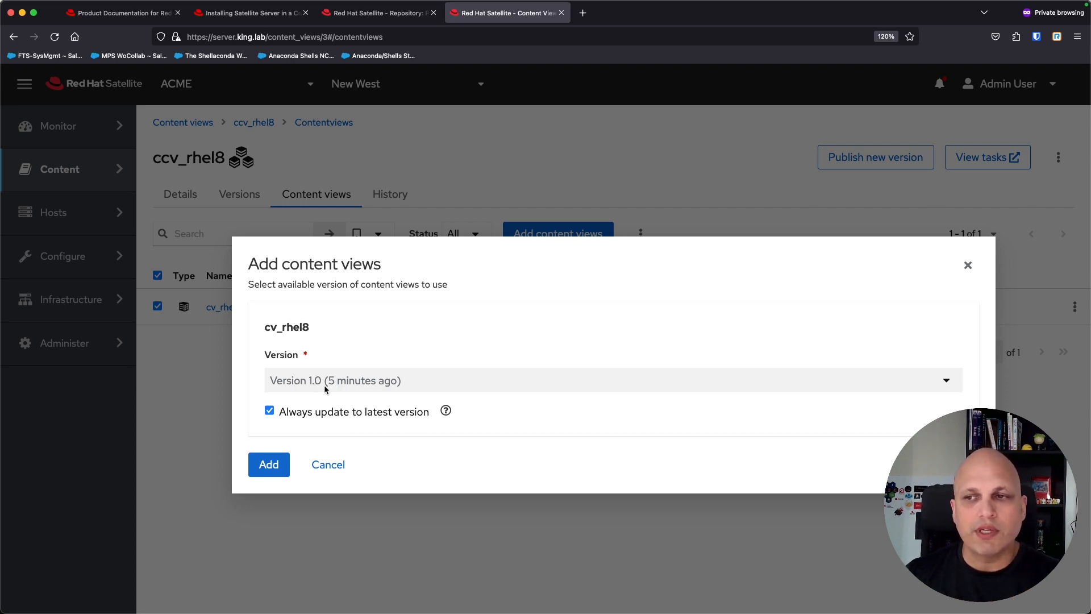
pyautogui.moveTo(430, 412); pyautogui.dragTo(281, 418)
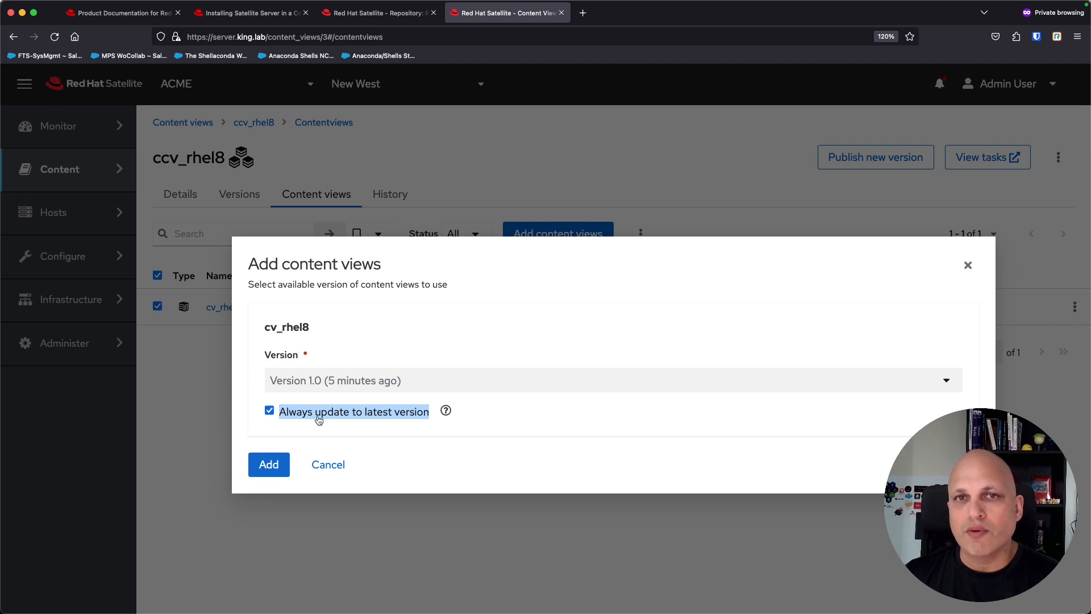
pyautogui.click(270, 472)
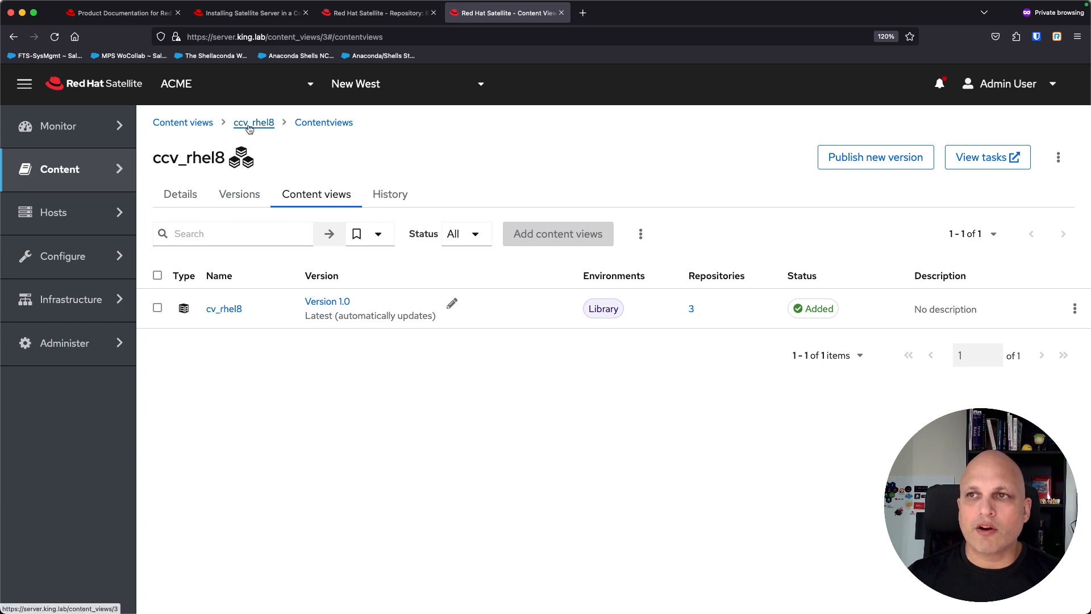
pyautogui.click(192, 123)
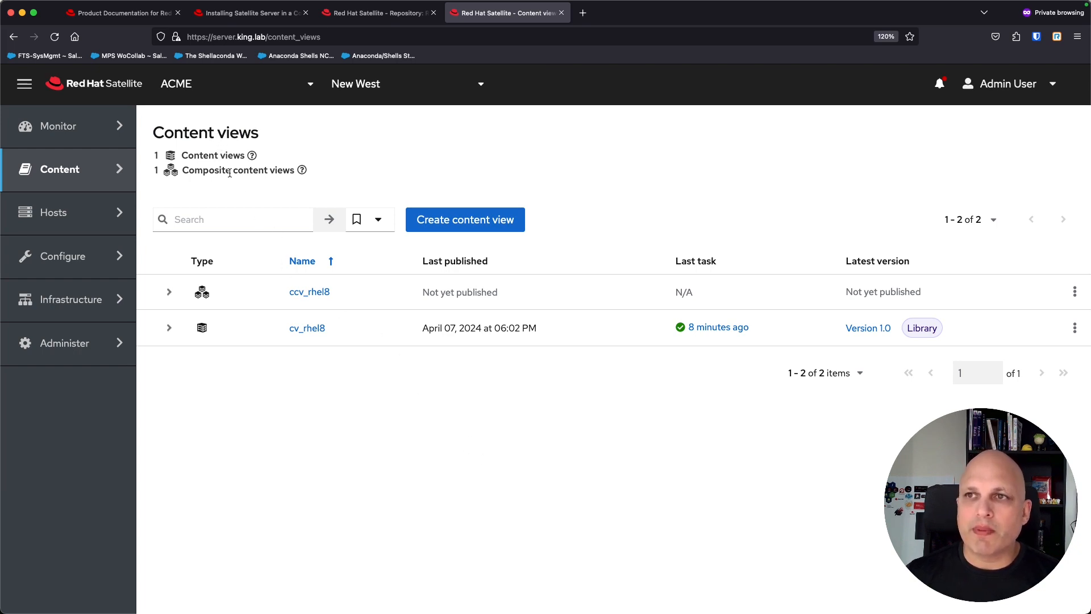
pyautogui.moveTo(424, 293); pyautogui.dragTo(499, 299)
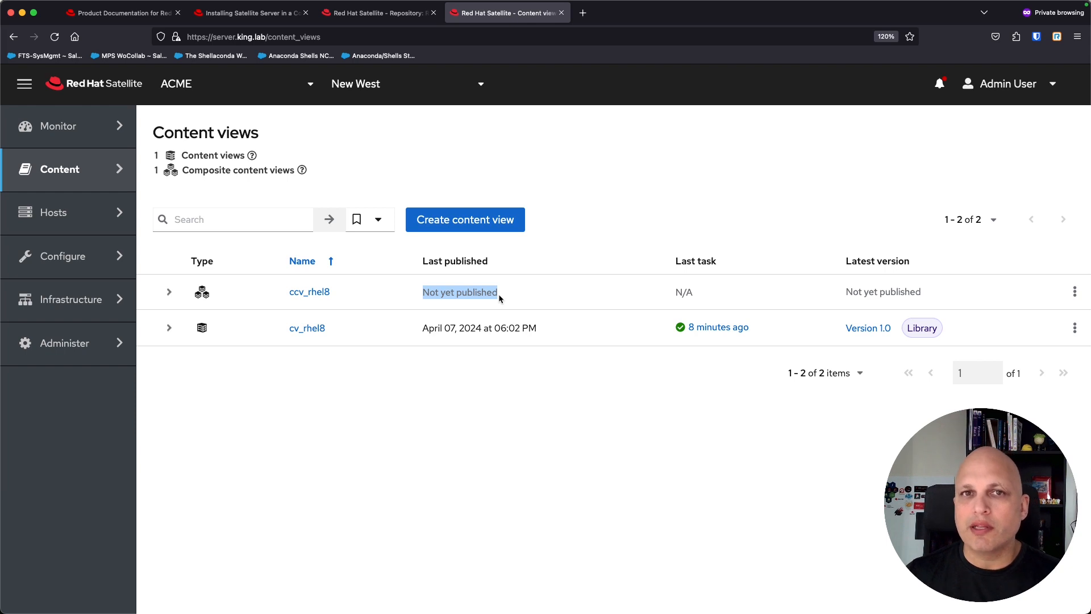
pyautogui.click(310, 292)
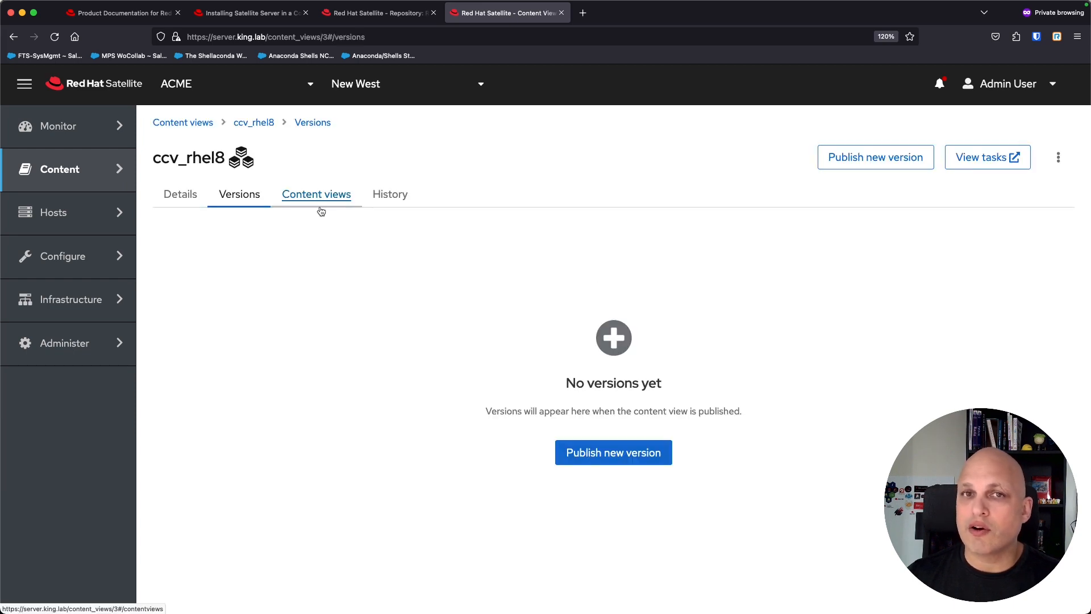
pyautogui.click(317, 200)
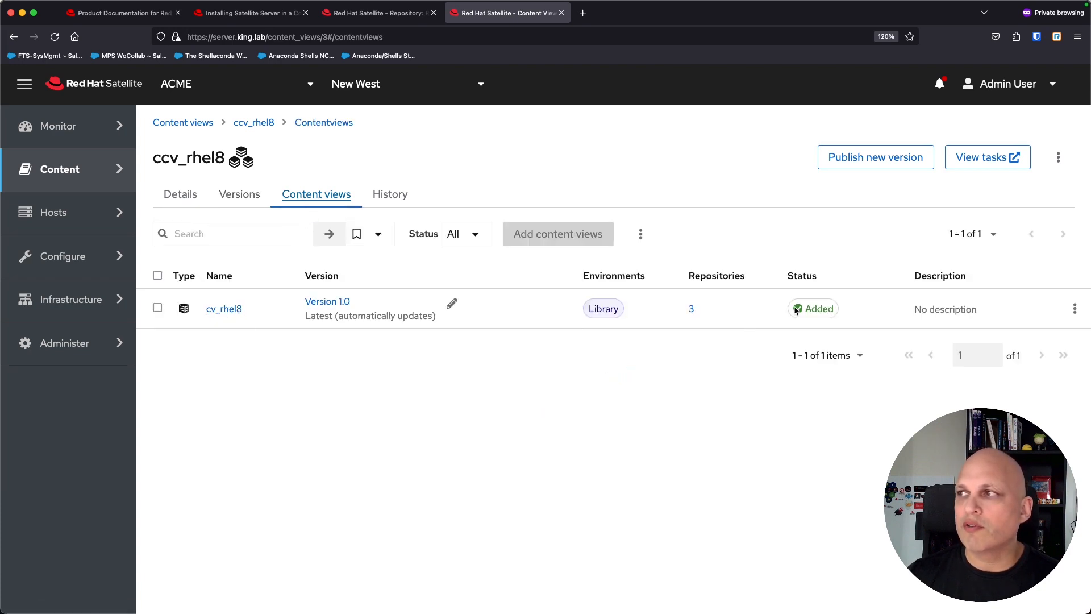
# Step: Publish a new ccv_rhel8 version with Promote switched on, yielding Version 1.0 in Library
pyautogui.click(880, 159)
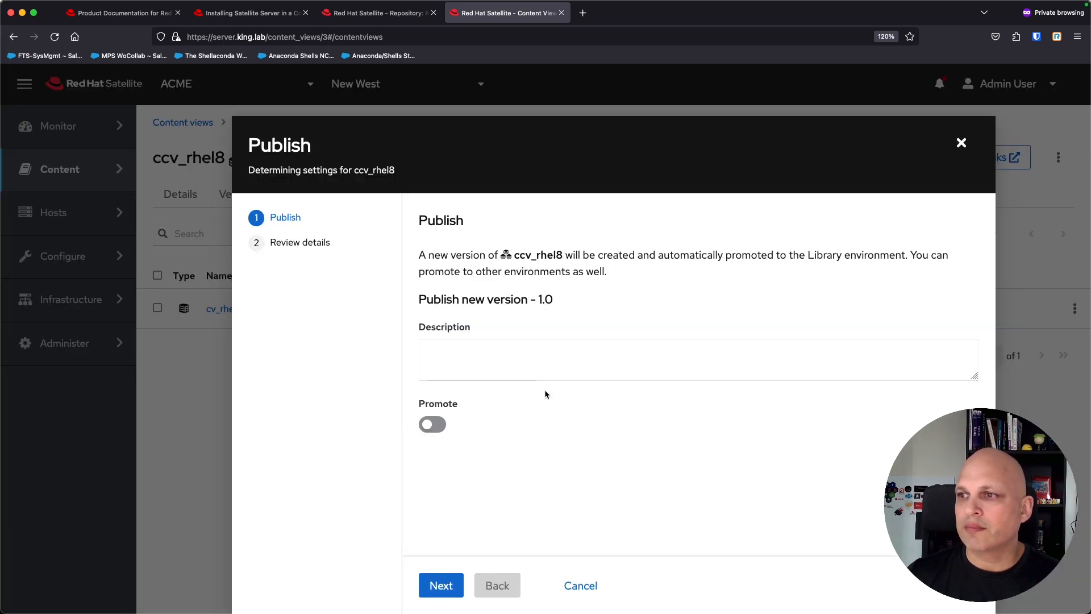
pyautogui.click(437, 425)
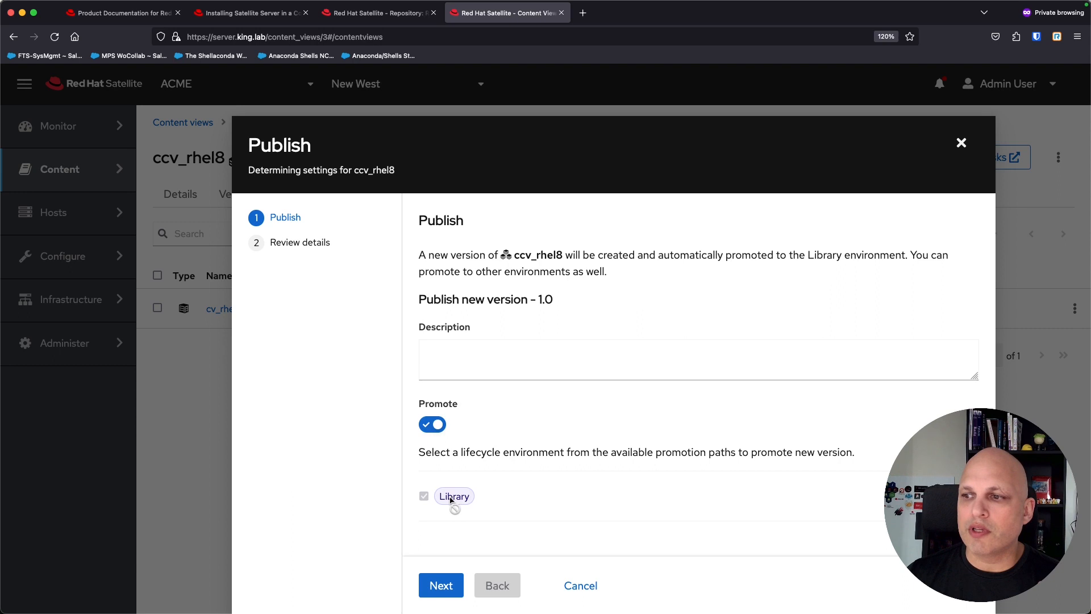
pyautogui.click(484, 356)
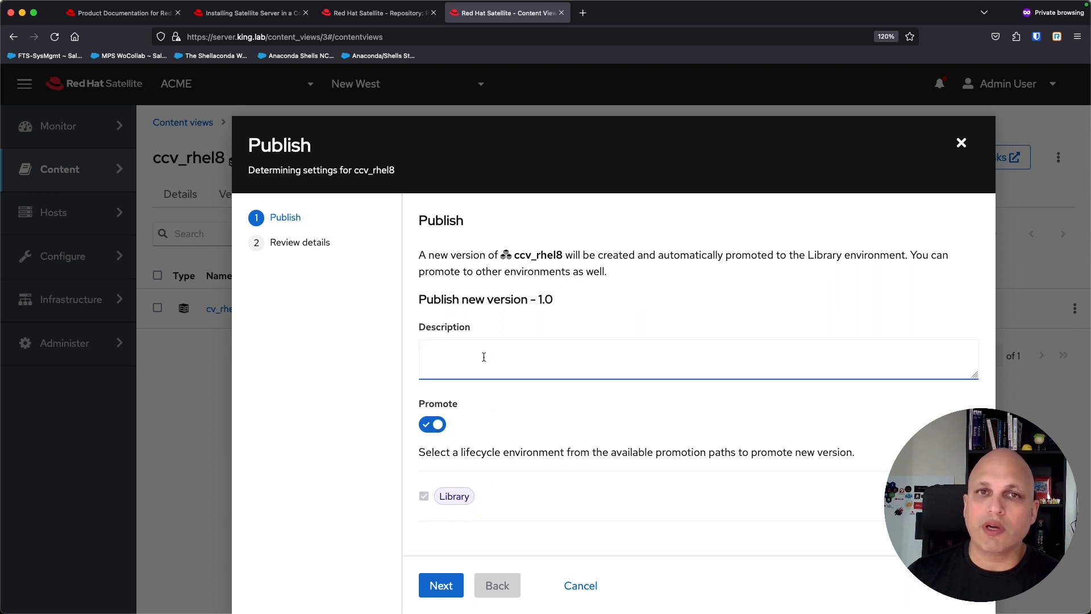
pyautogui.click(439, 588)
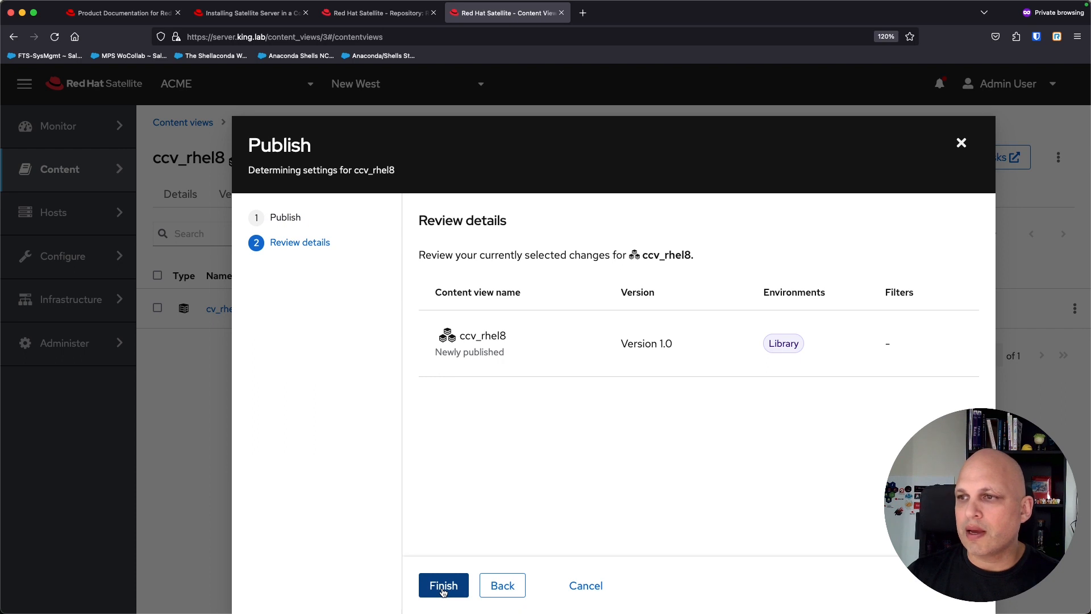
pyautogui.click(443, 592)
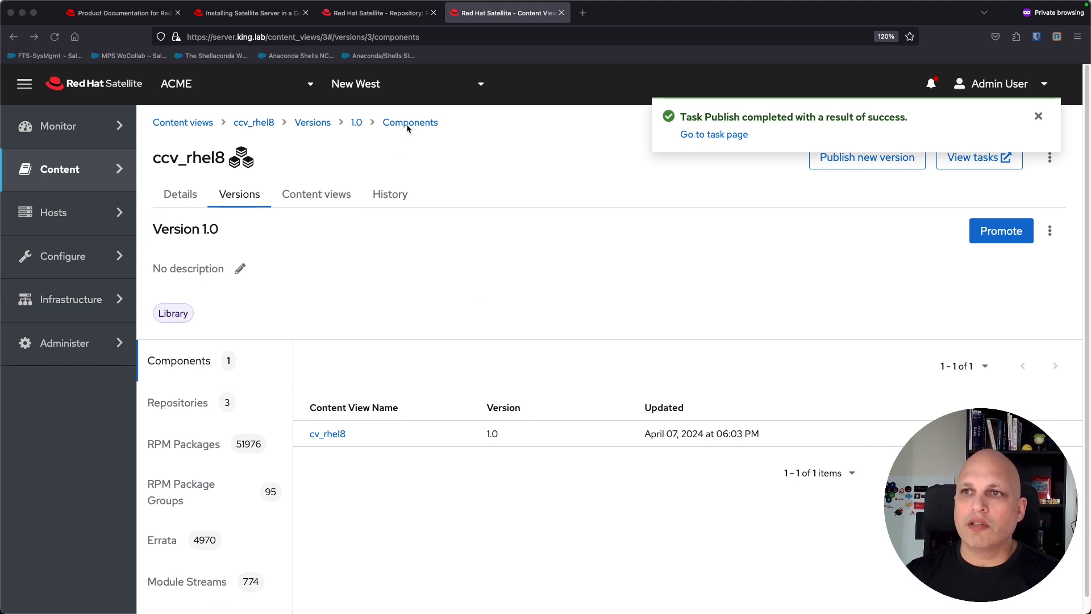
pyautogui.click(187, 124)
# Step: Open ccv_rhel8 Version 1.0's details, showing component cv_rhel8 Version 1.0 with 51976 RPM packages
pyautogui.click(188, 124)
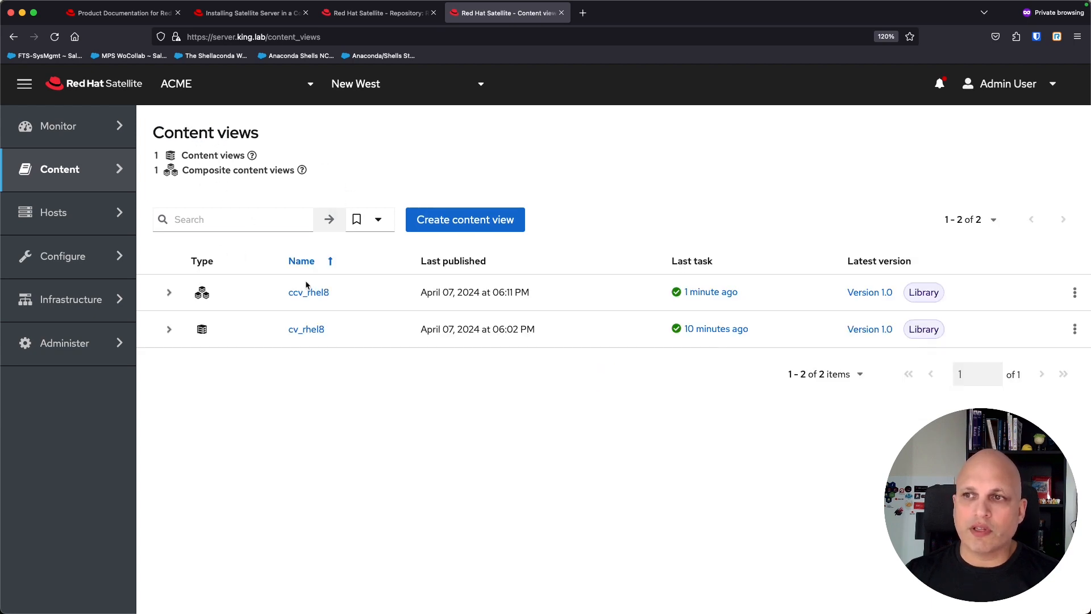
pyautogui.click(316, 296)
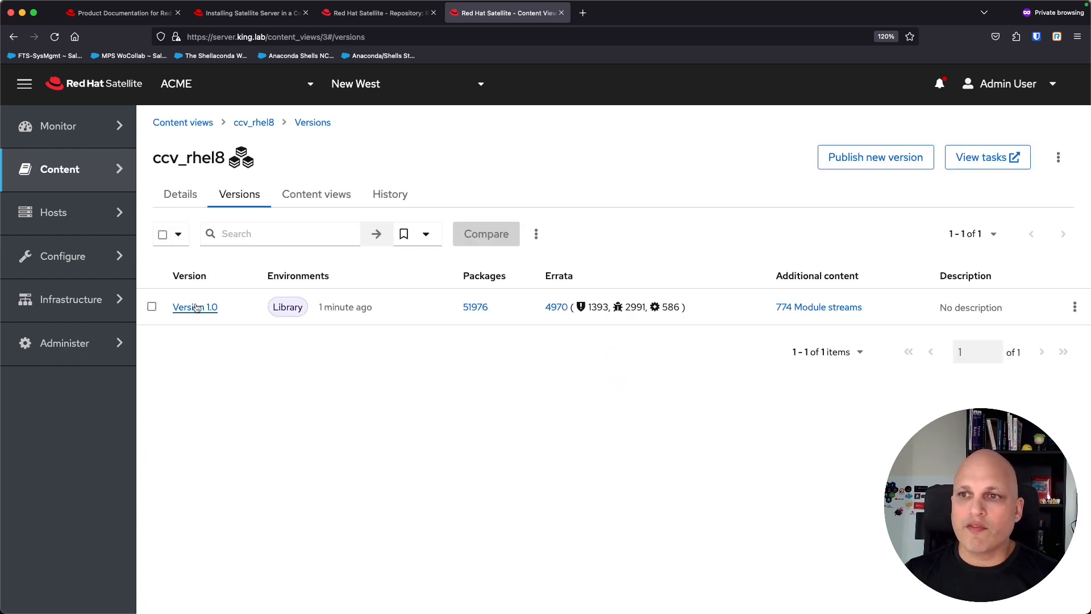
pyautogui.click(195, 308)
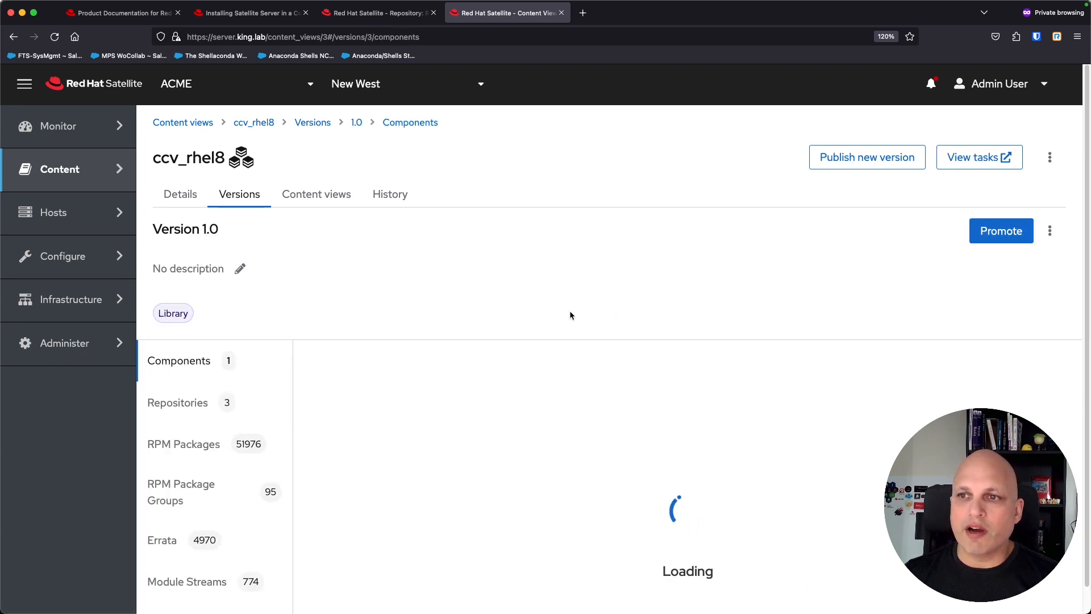
pyautogui.click(324, 196)
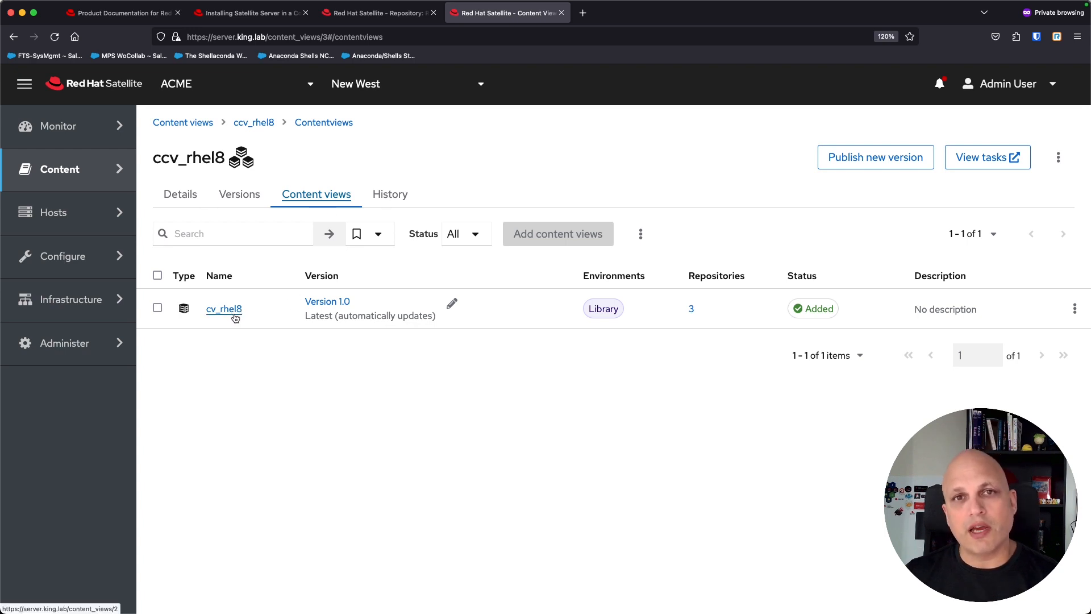
pyautogui.click(240, 194)
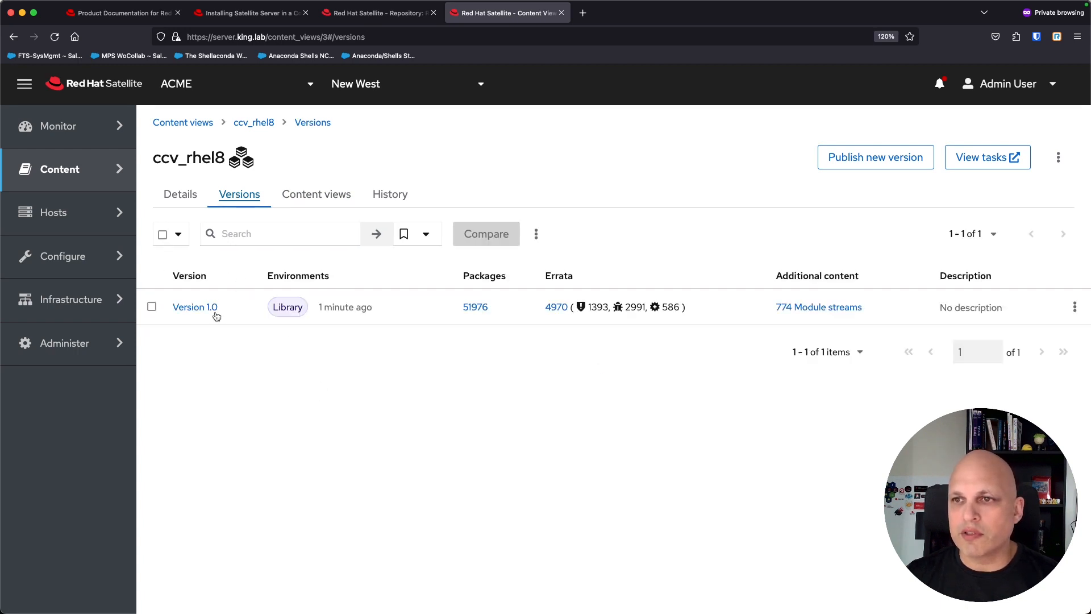
pyautogui.click(196, 308)
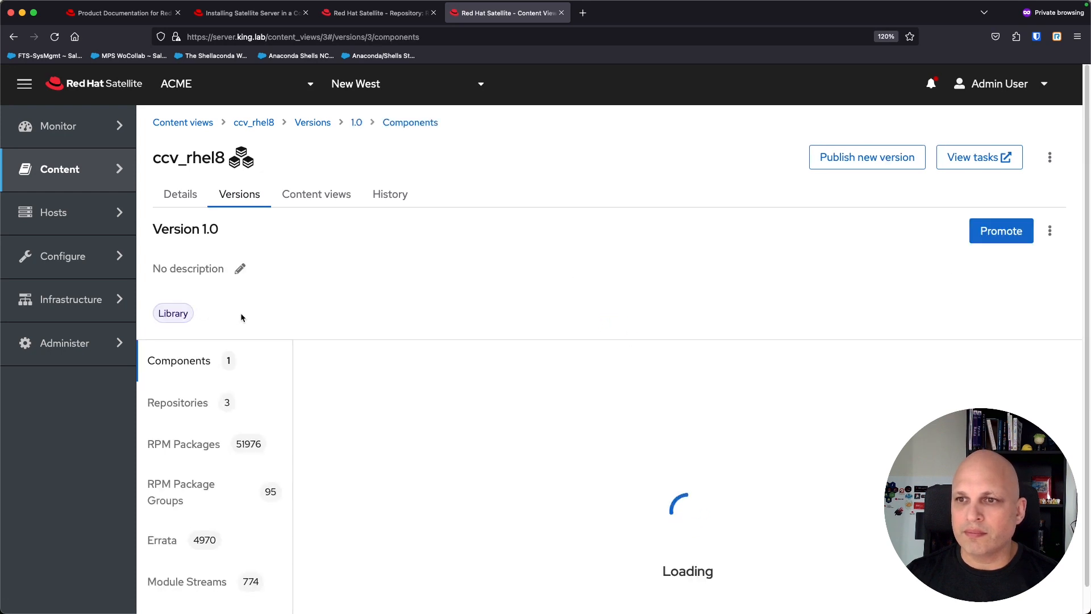
pyautogui.scroll(-1, 409, 303)
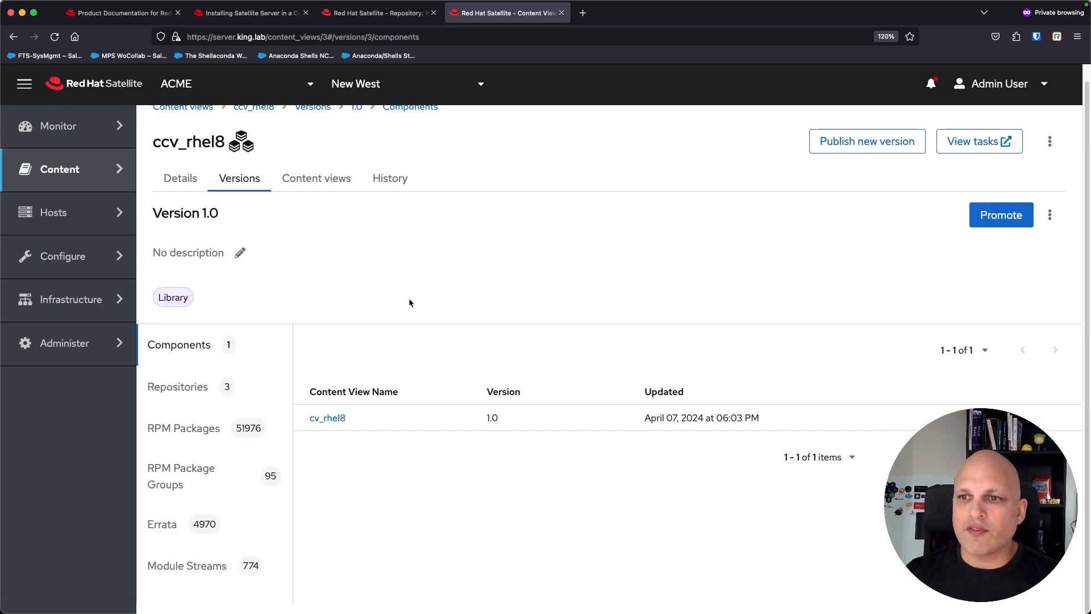
# Step: Check Version 1.0's Repositories and RPM Packages, then return to the Content views list
pyautogui.click(189, 388)
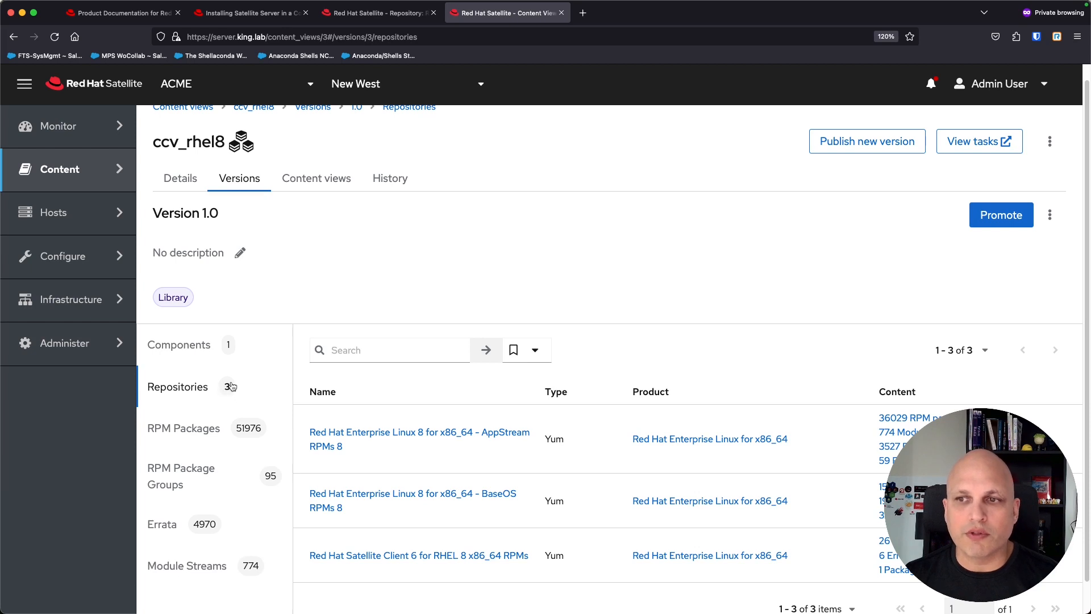
pyautogui.click(185, 431)
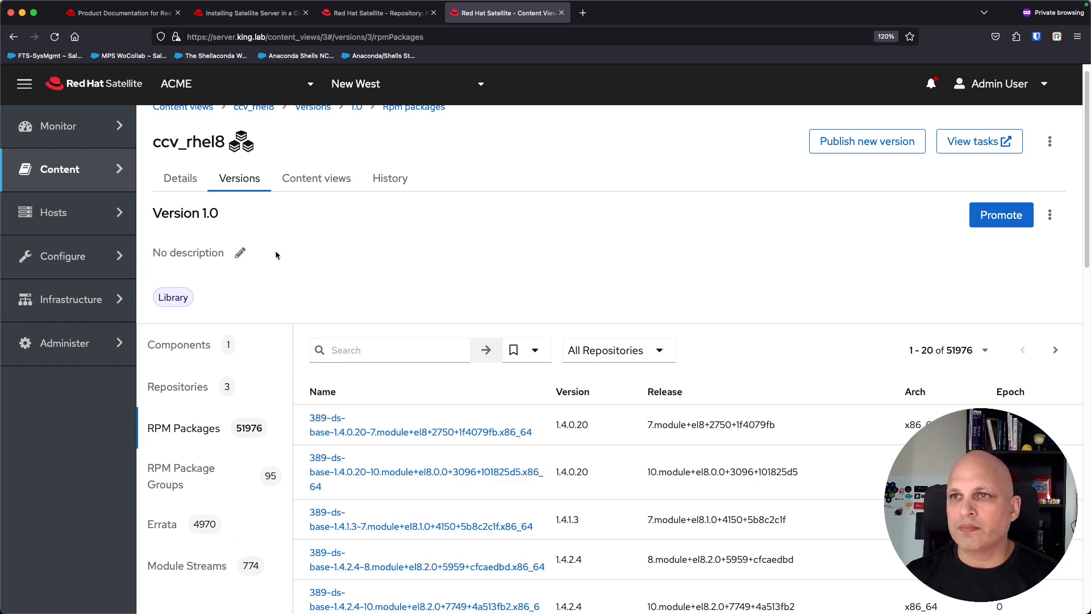
pyautogui.scroll(1, 278, 256)
pyautogui.click(194, 125)
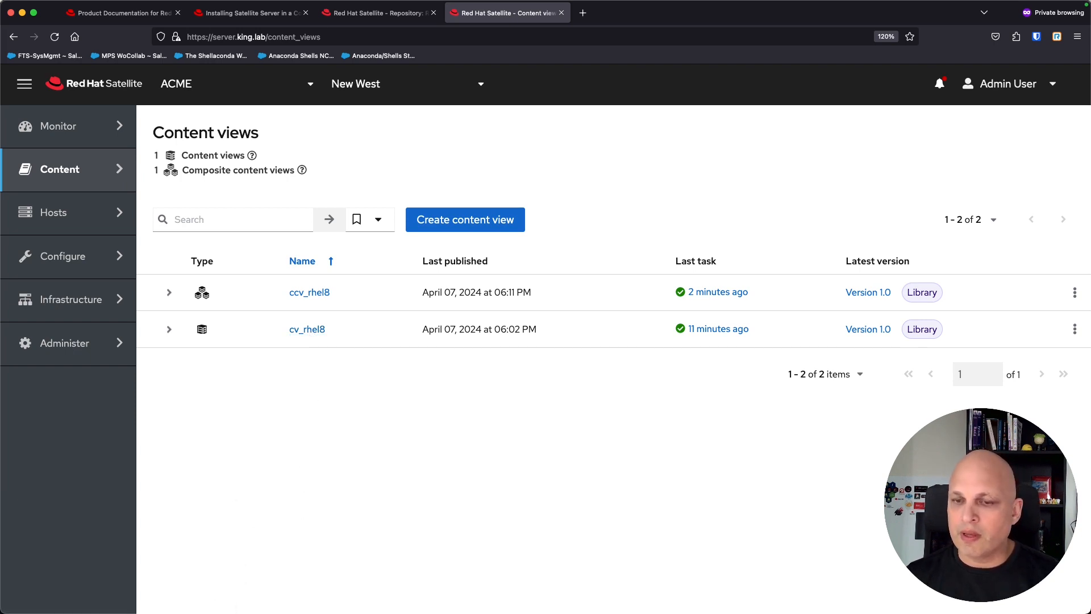
pyautogui.press('super+Tab')
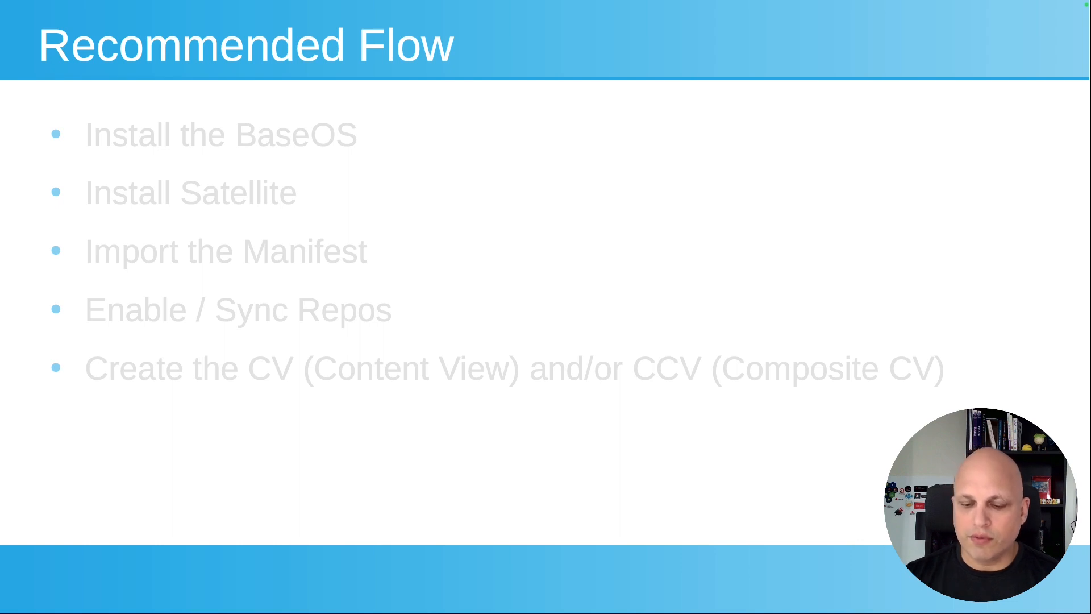
# Step: Advance the Recommended Flow slide to the 'Create the AK (Activation Key)' bullet, then go back to Satellite
pyautogui.press('Right')
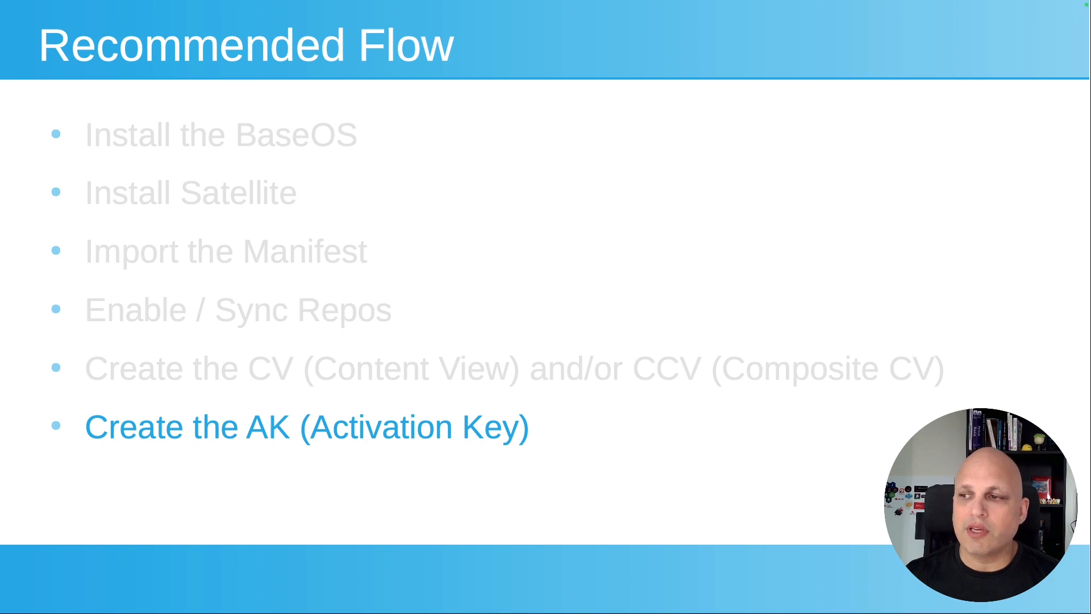
pyautogui.press('super+Tab')
# Step: Open Content > Activation Keys and point out the empty-state message saying no keys exist
pyautogui.moveTo(84, 171)
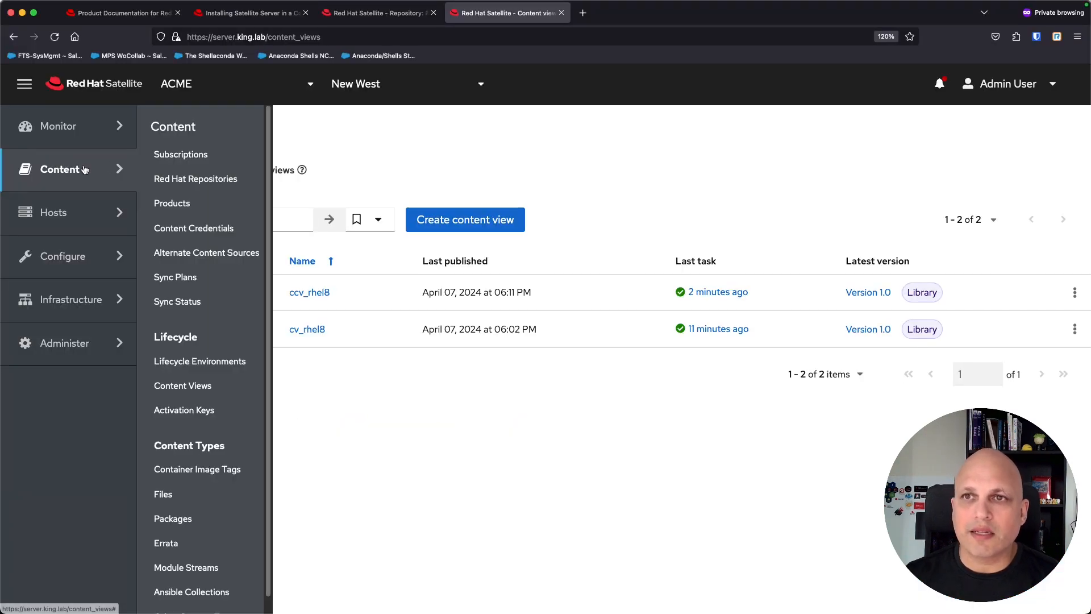
pyautogui.click(200, 411)
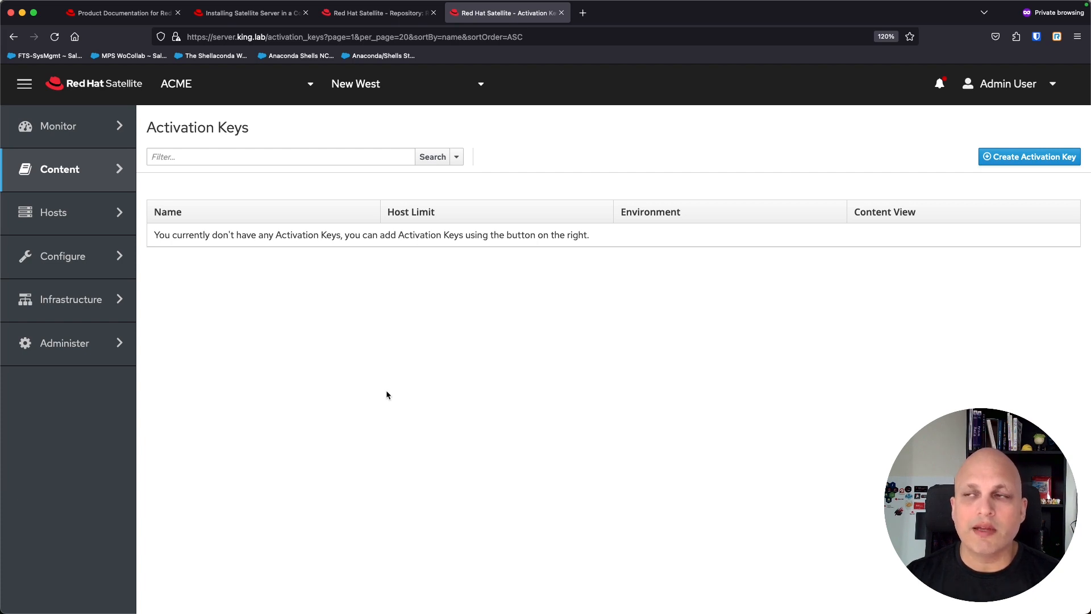
pyautogui.tripleClick(387, 390)
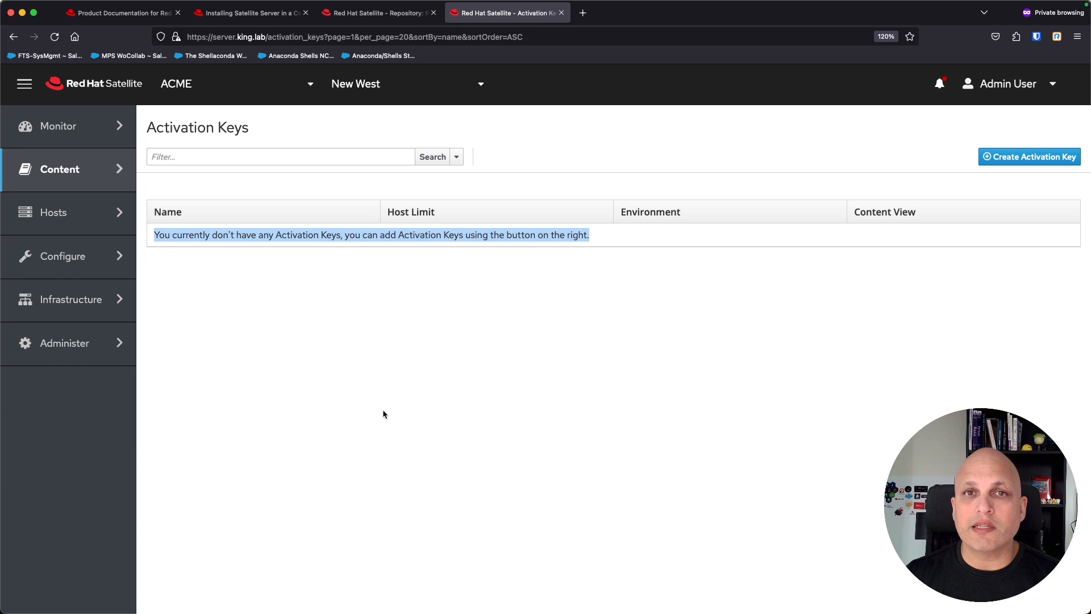
pyautogui.click(776, 343)
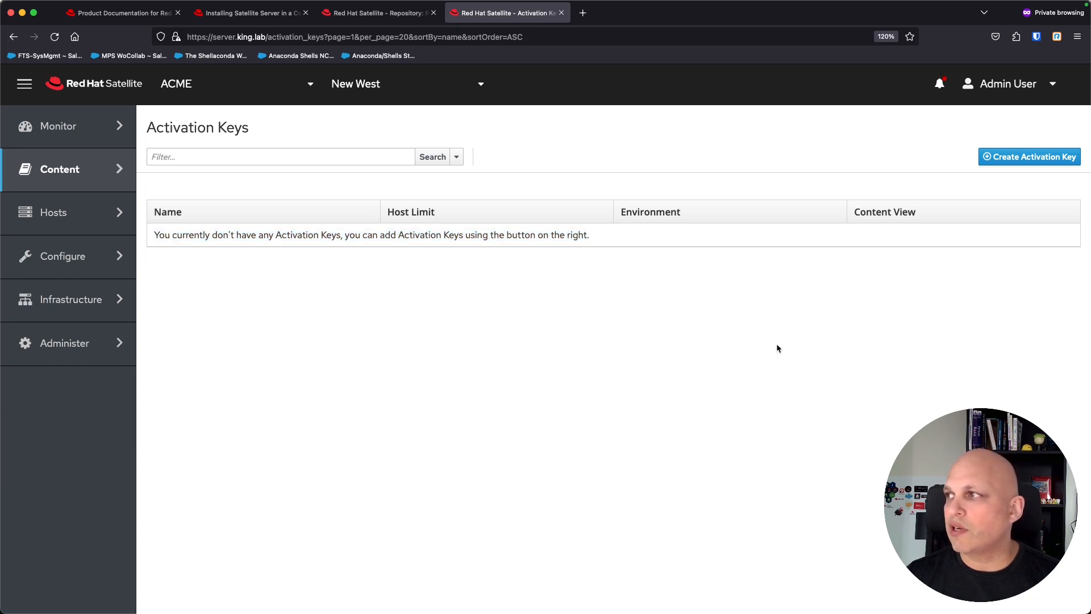
# Step: Create and save activation key ak_rhel with the Library environment and content view ccv_rhel8
pyautogui.click(1035, 158)
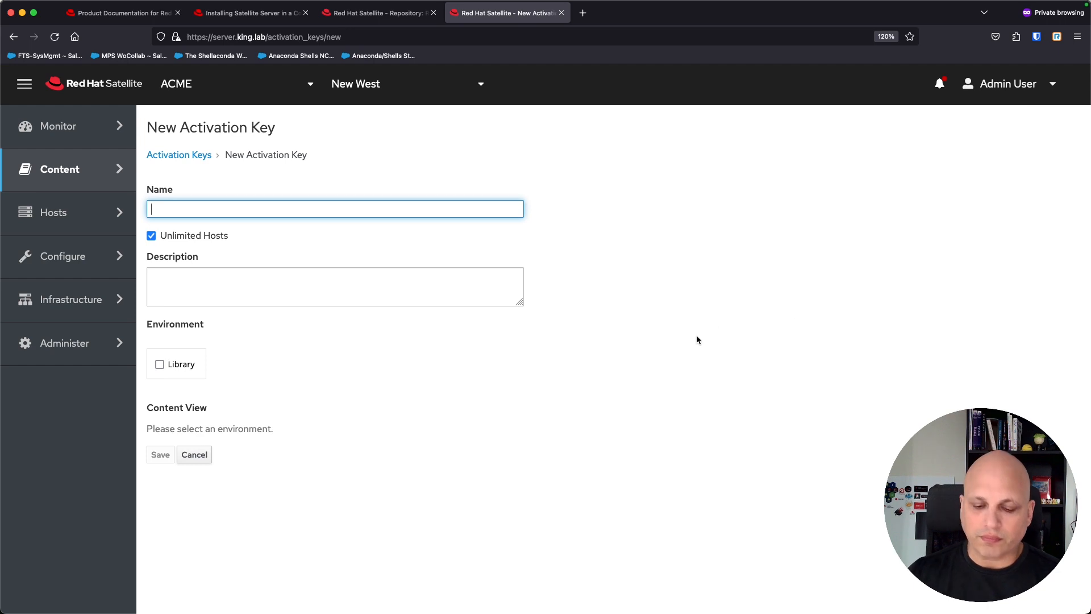
pyautogui.write('ak_rhel')
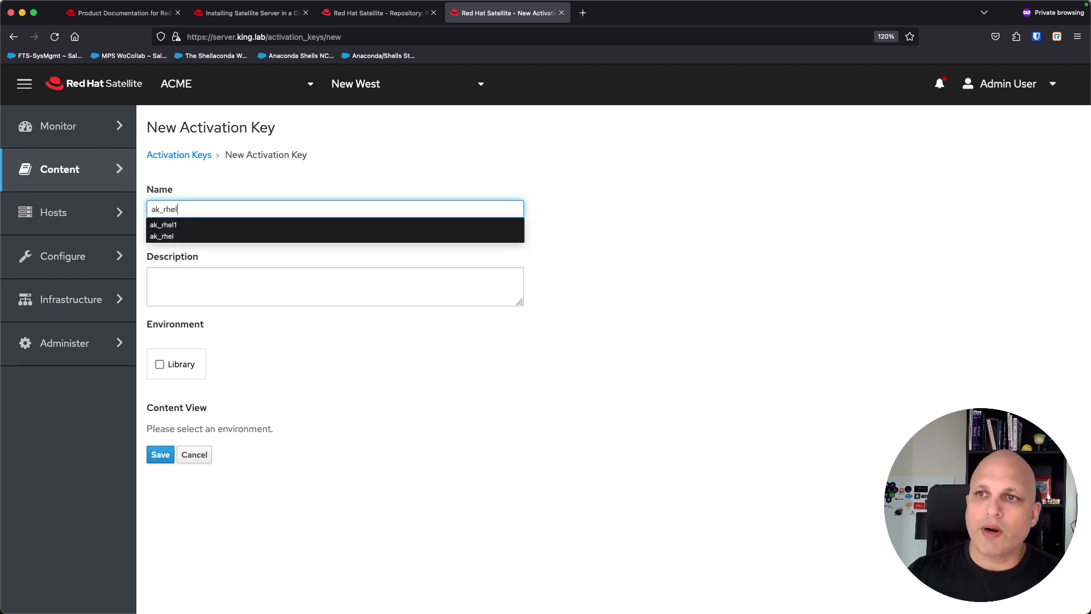
pyautogui.press('Escape')
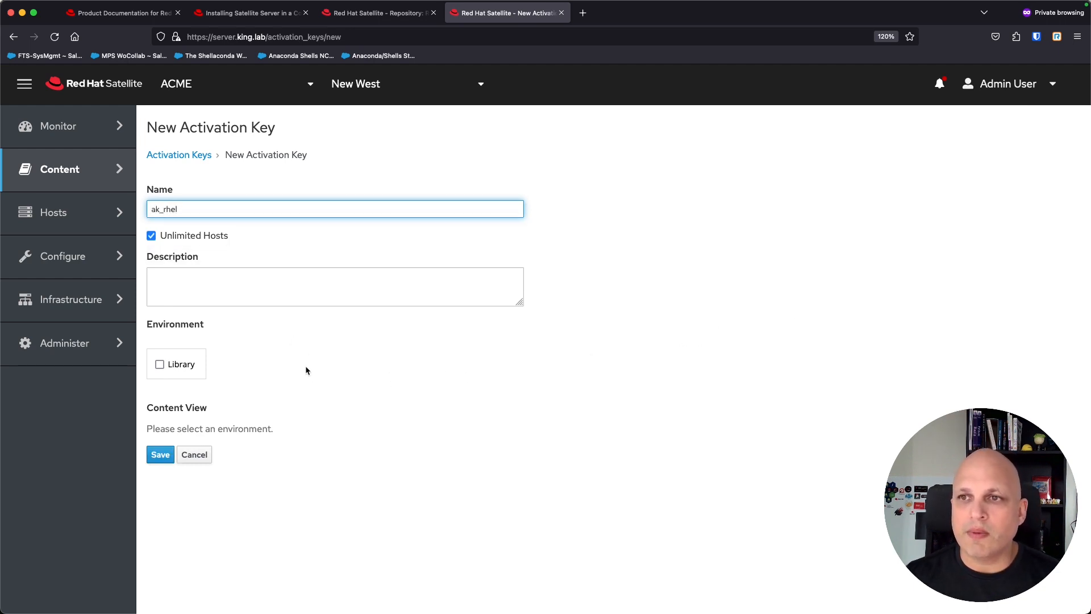
pyautogui.click(168, 366)
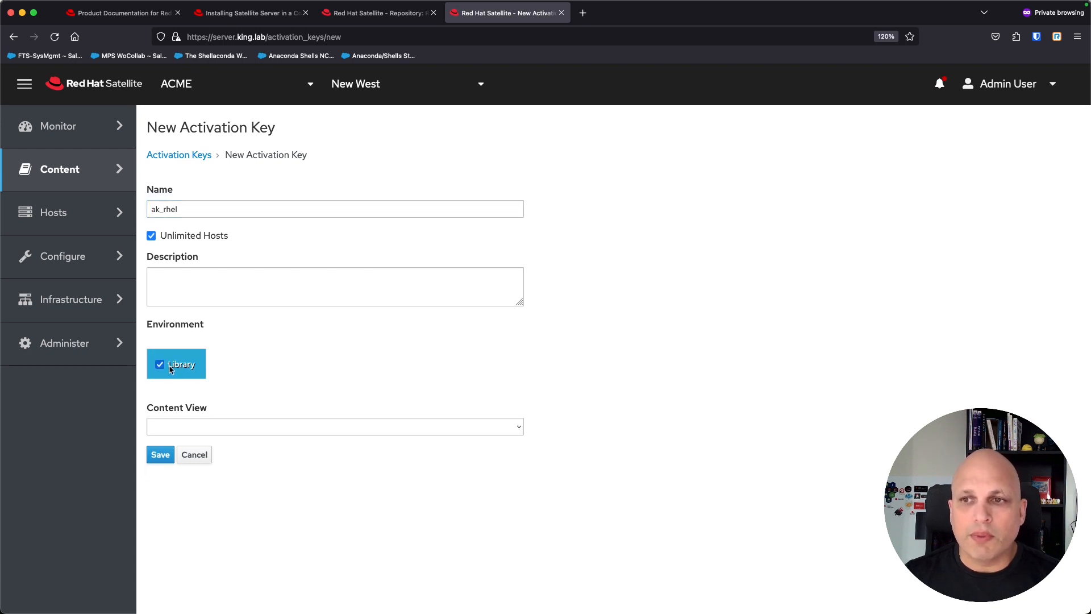
pyautogui.click(358, 427)
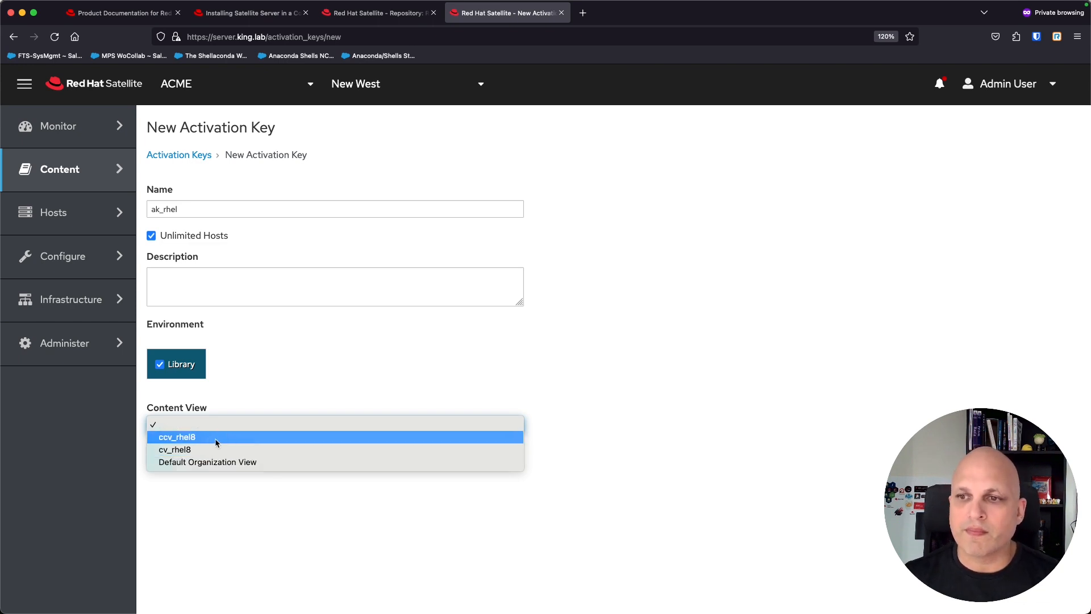
pyautogui.click(183, 438)
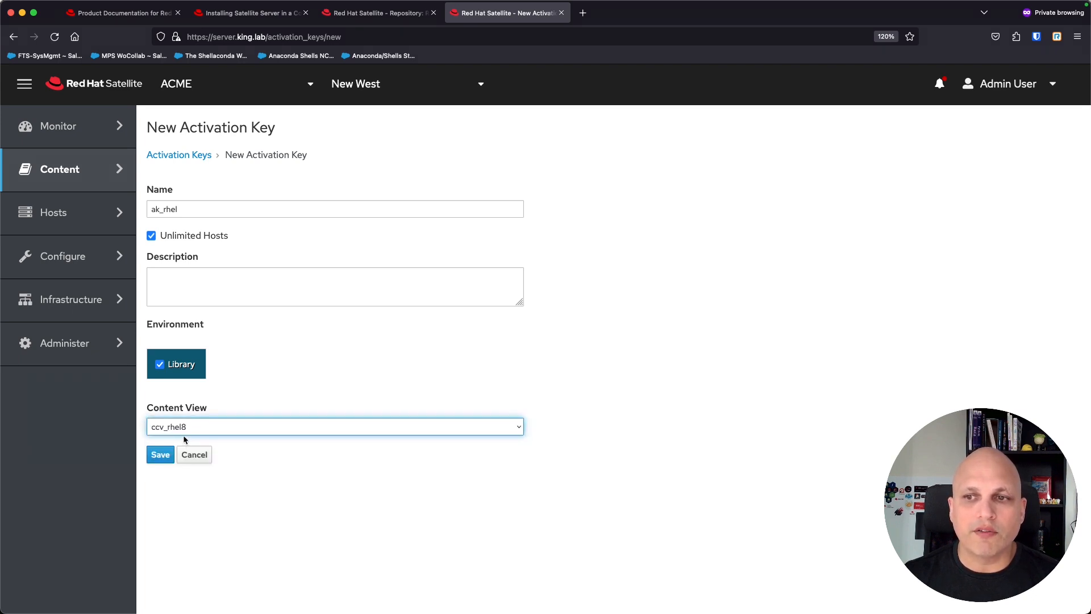
pyautogui.click(160, 456)
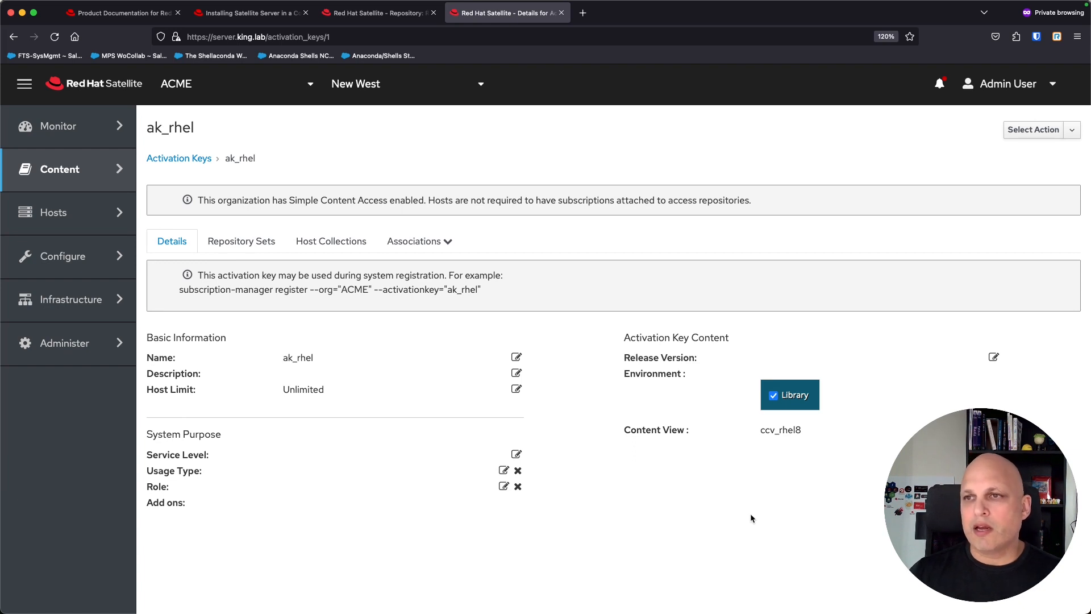
# Step: Review ak_rhel's System Purpose service level and usage type options, leaving both unchanged
pyautogui.tripleClick(181, 436)
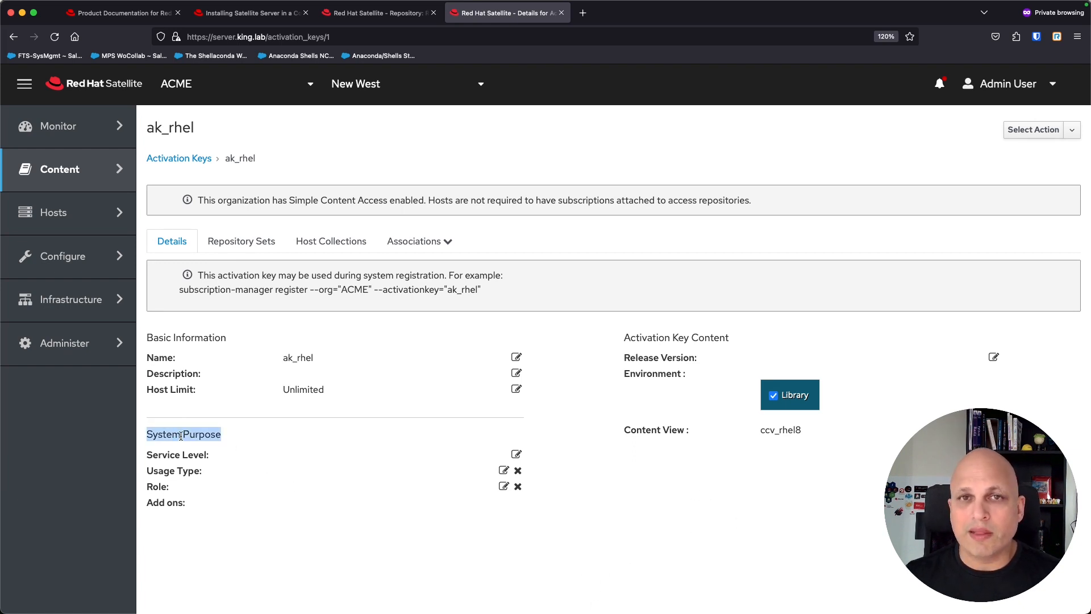
pyautogui.click(253, 453)
pyautogui.click(288, 457)
pyautogui.click(335, 463)
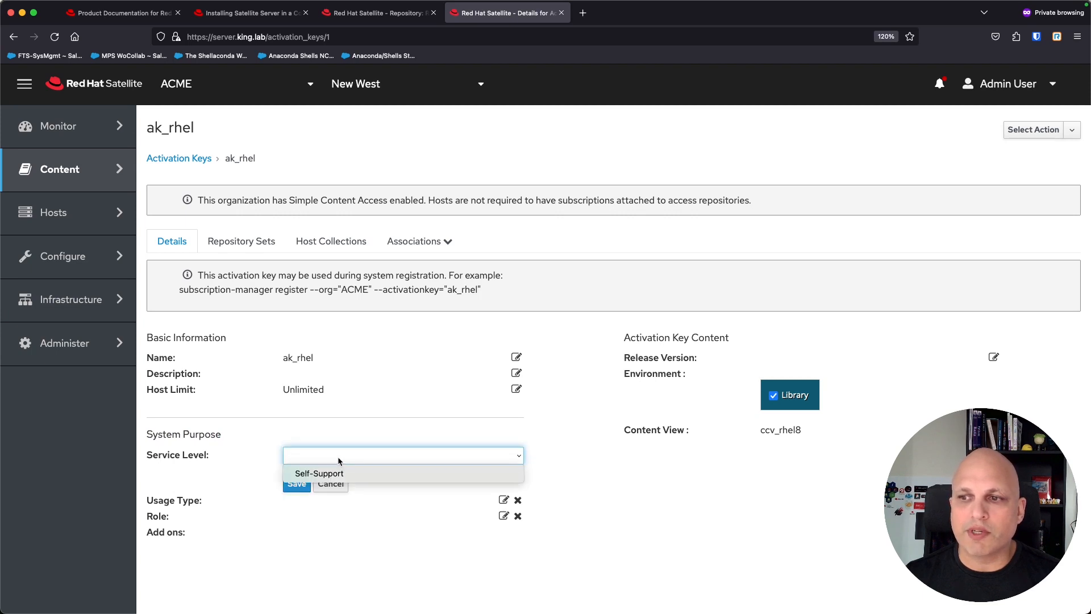
pyautogui.click(357, 484)
pyautogui.click(331, 483)
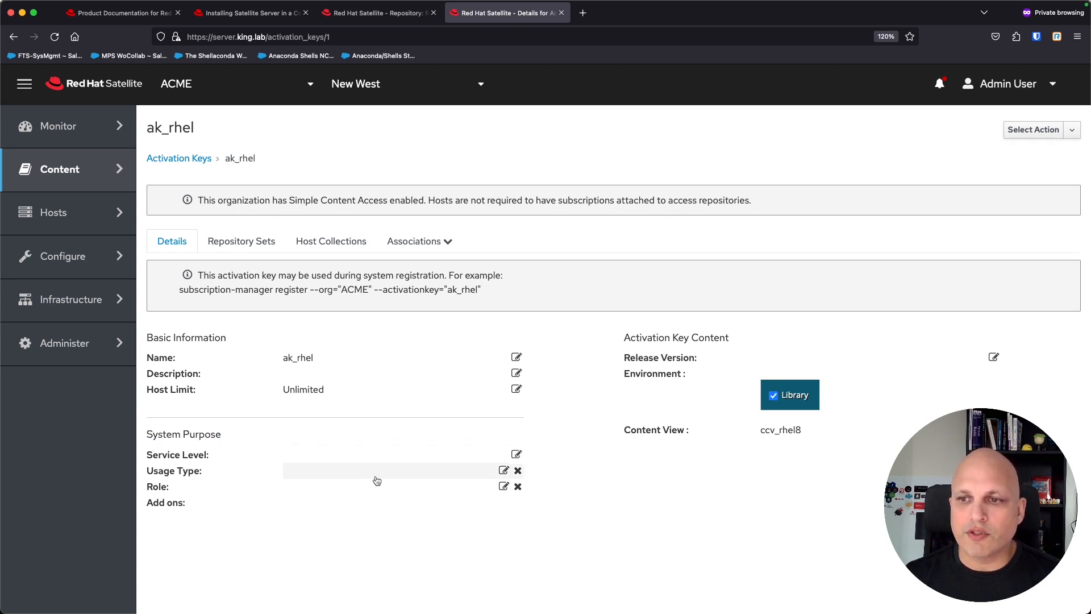
pyautogui.click(454, 474)
pyautogui.click(448, 470)
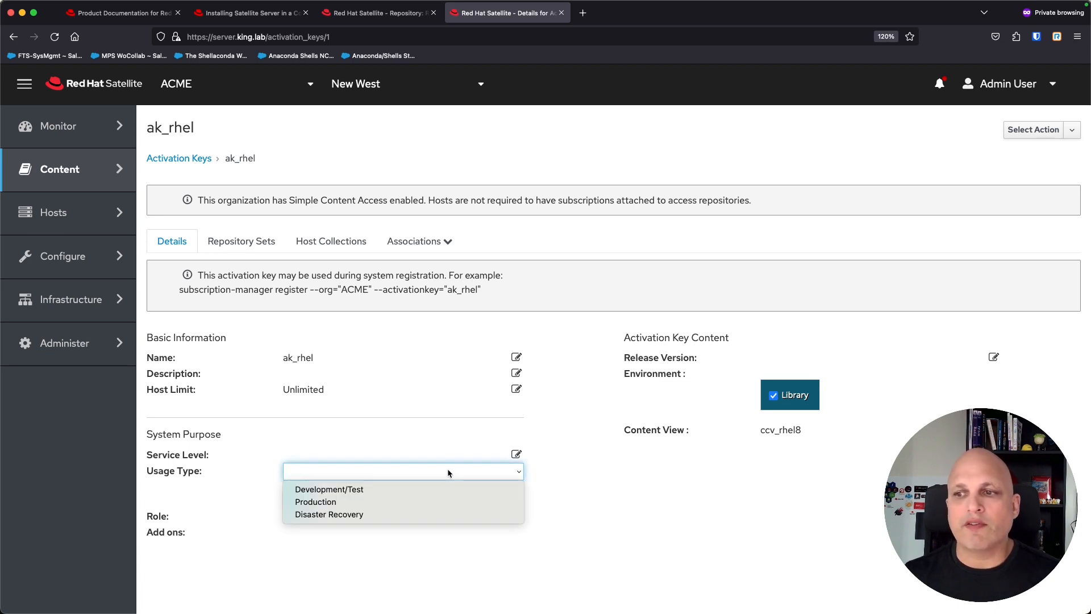
pyautogui.click(452, 469)
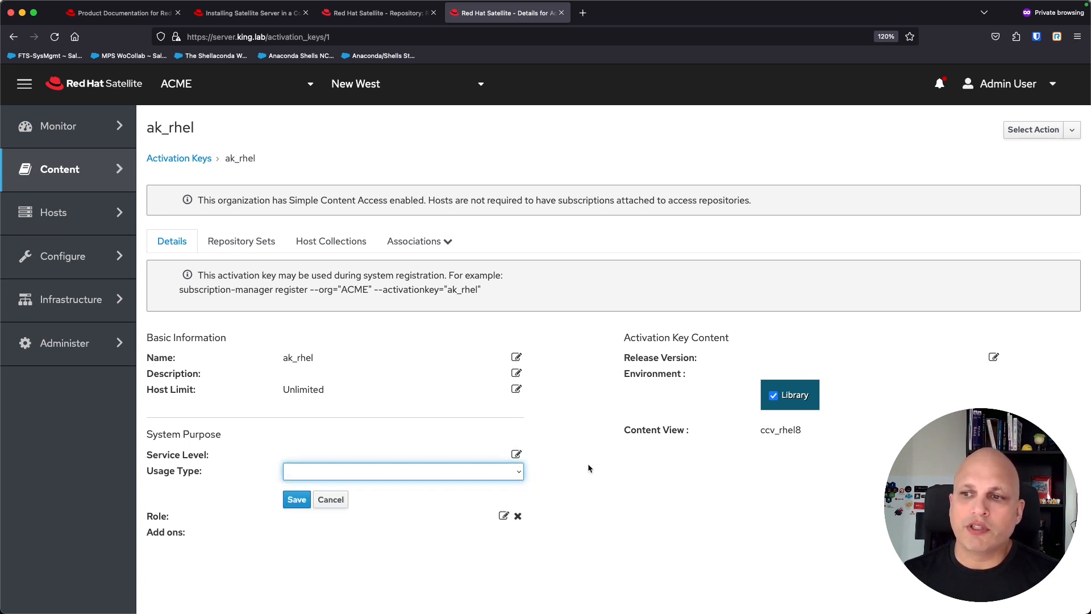
pyautogui.click(331, 500)
# Step: Review the System Purpose role options, leaving the role unset
pyautogui.click(438, 487)
pyautogui.click(441, 490)
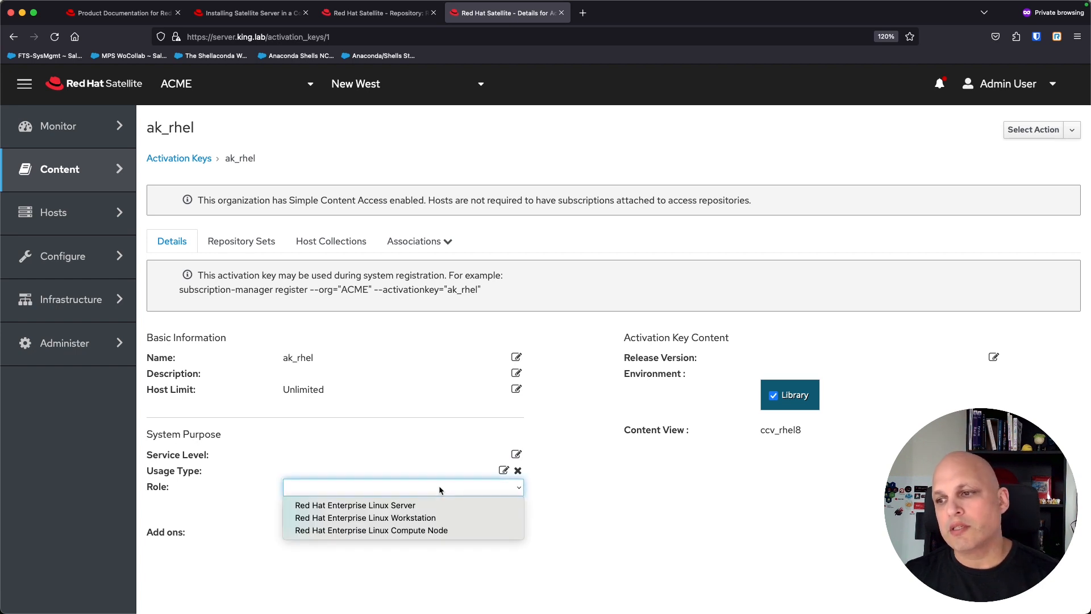
pyautogui.click(564, 512)
pyautogui.click(329, 516)
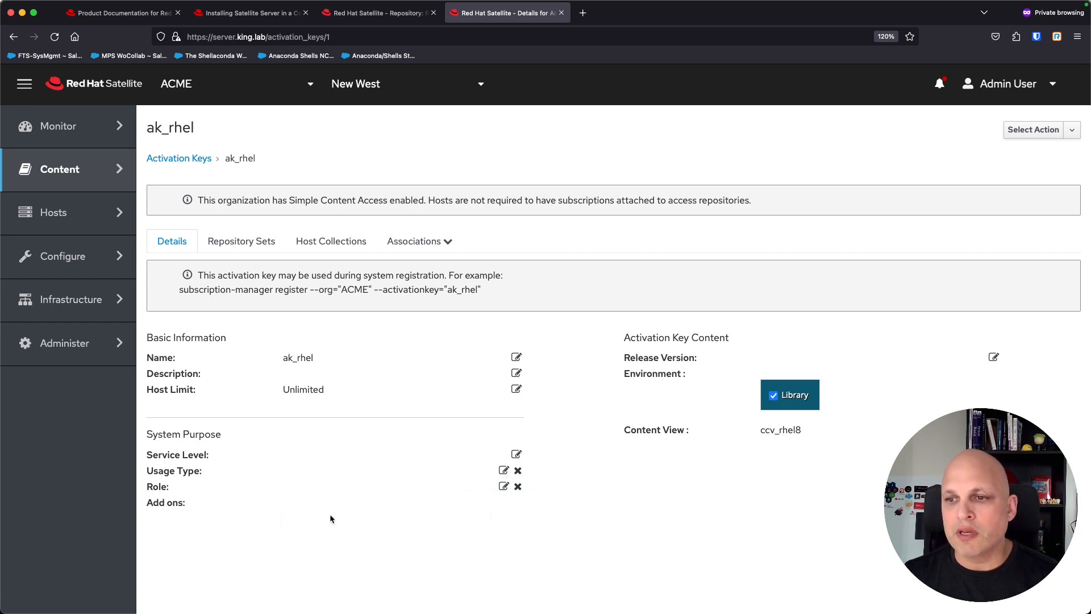
pyautogui.tripleClick(186, 434)
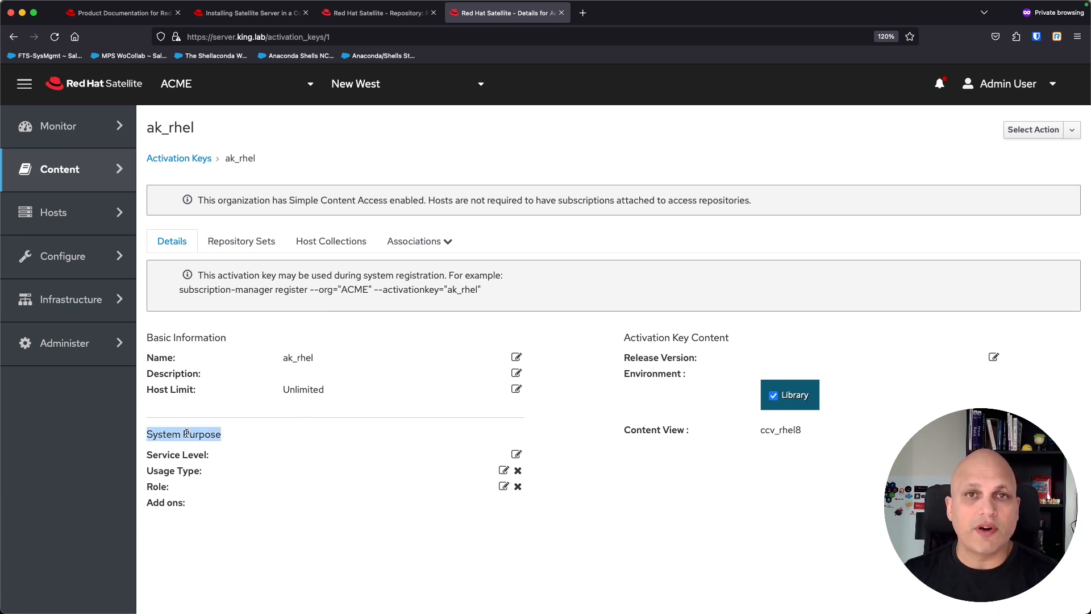
pyautogui.click(648, 474)
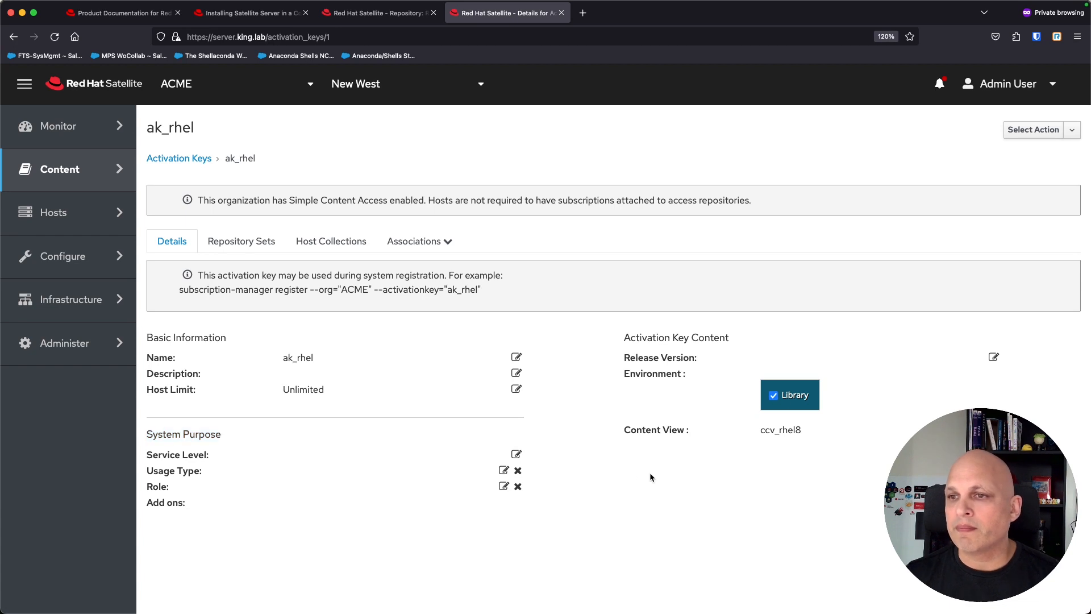
# Step: Leave the release version unset and open ak_rhel's Repository Sets tab
pyautogui.click(882, 357)
pyautogui.click(882, 357)
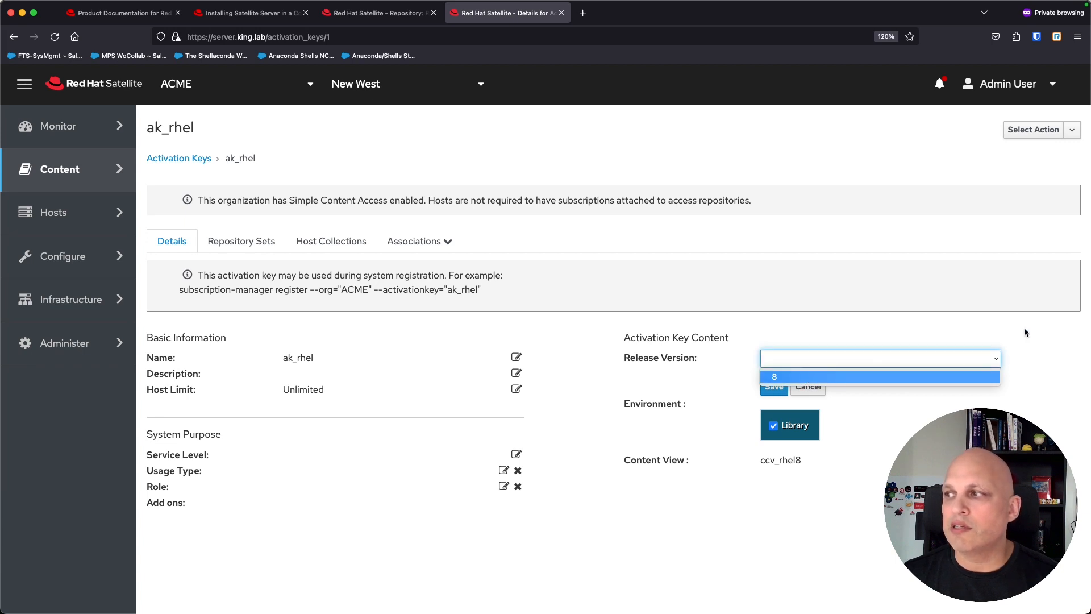
pyautogui.press('Escape')
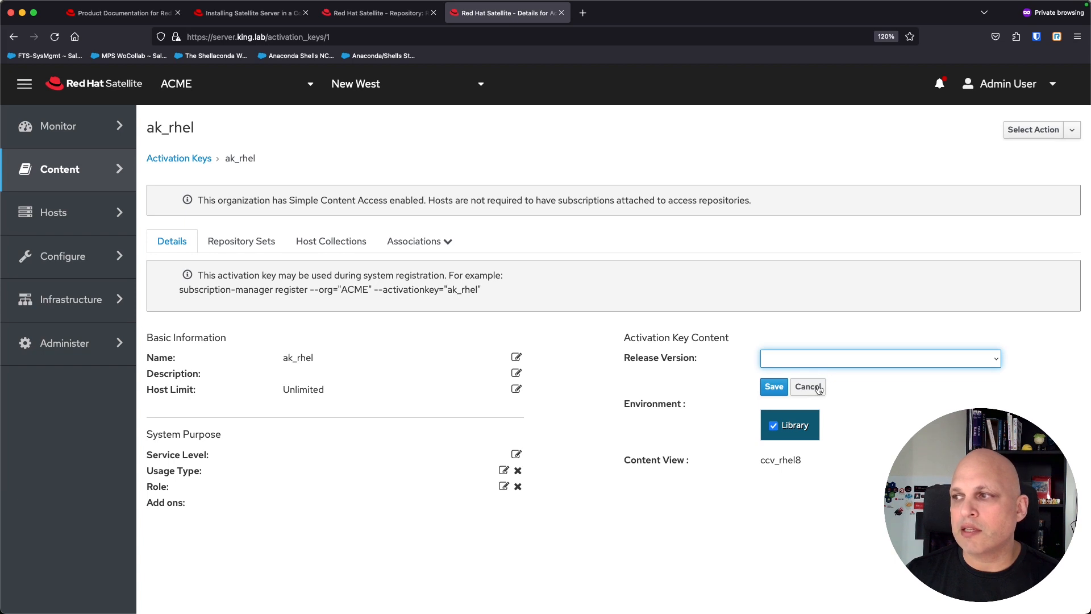
pyautogui.click(908, 365)
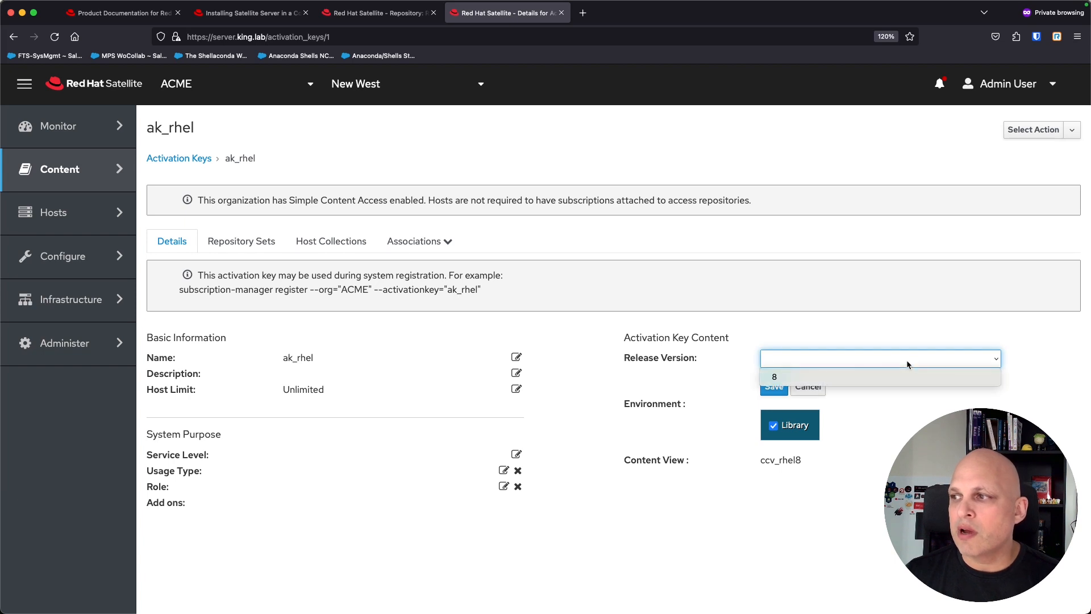
pyautogui.click(1046, 376)
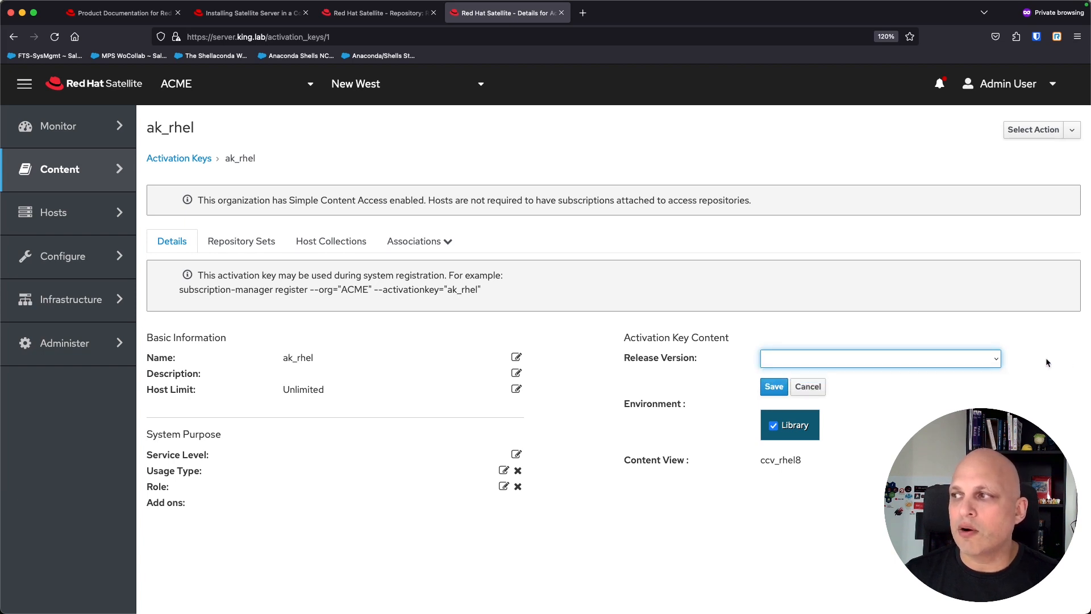
pyautogui.click(808, 387)
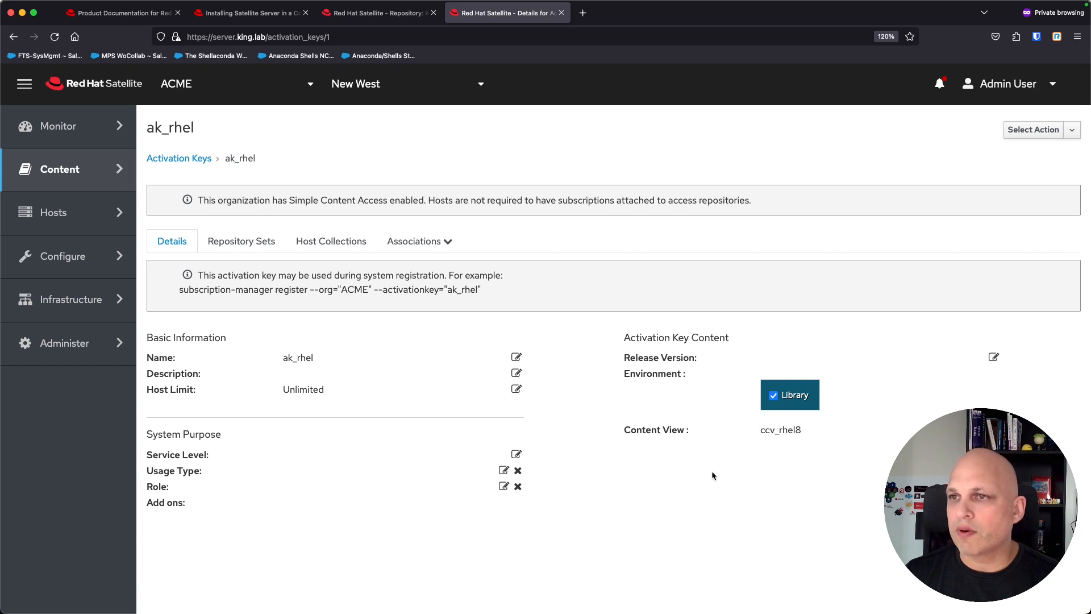
pyautogui.click(256, 244)
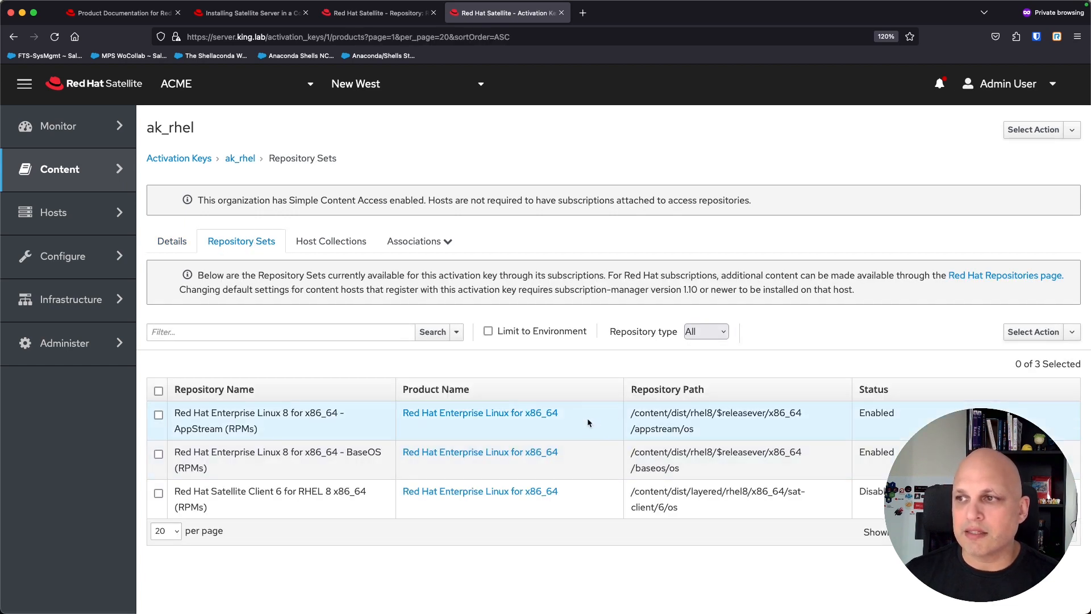
pyautogui.click(488, 332)
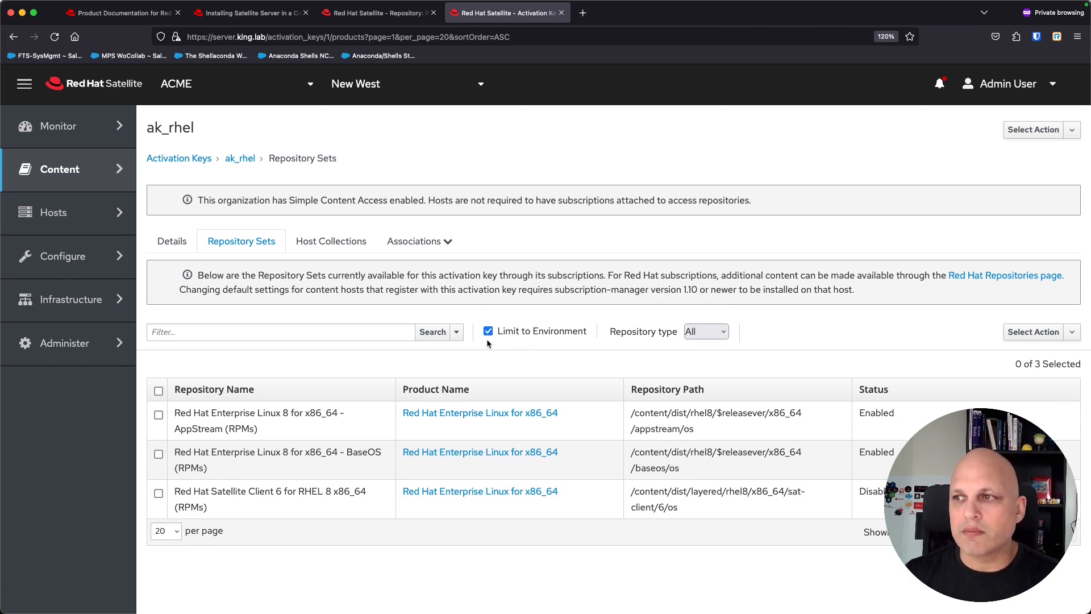
pyautogui.click(489, 333)
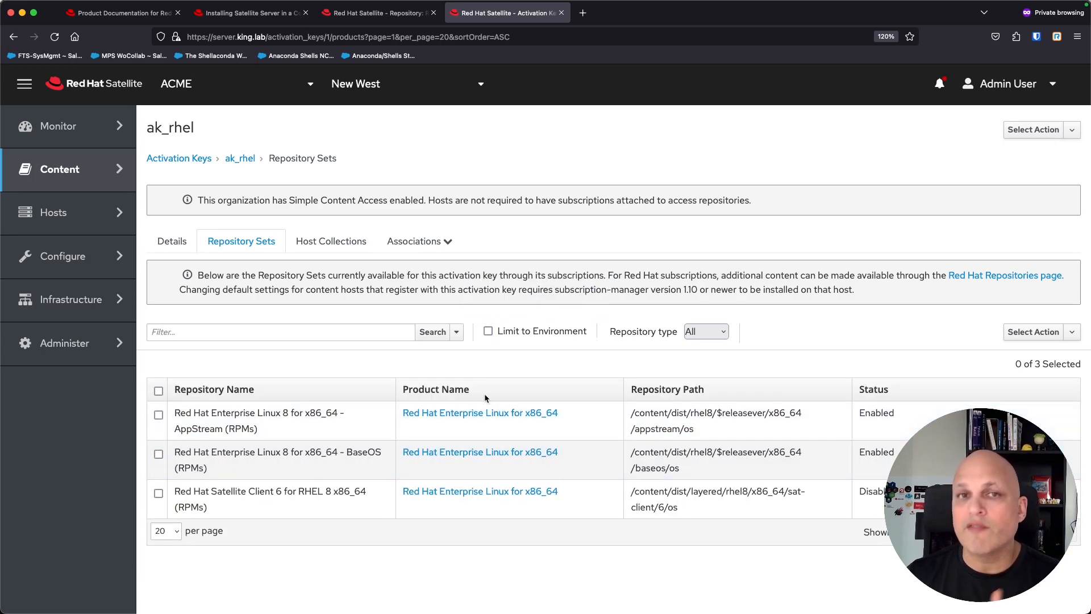
pyautogui.click(487, 332)
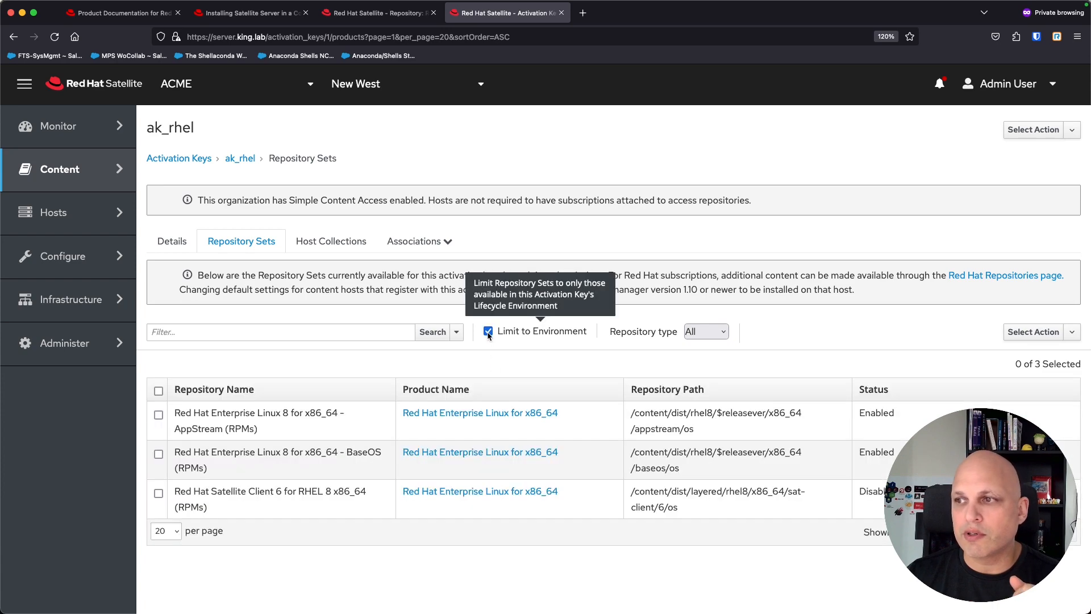
pyautogui.click(487, 333)
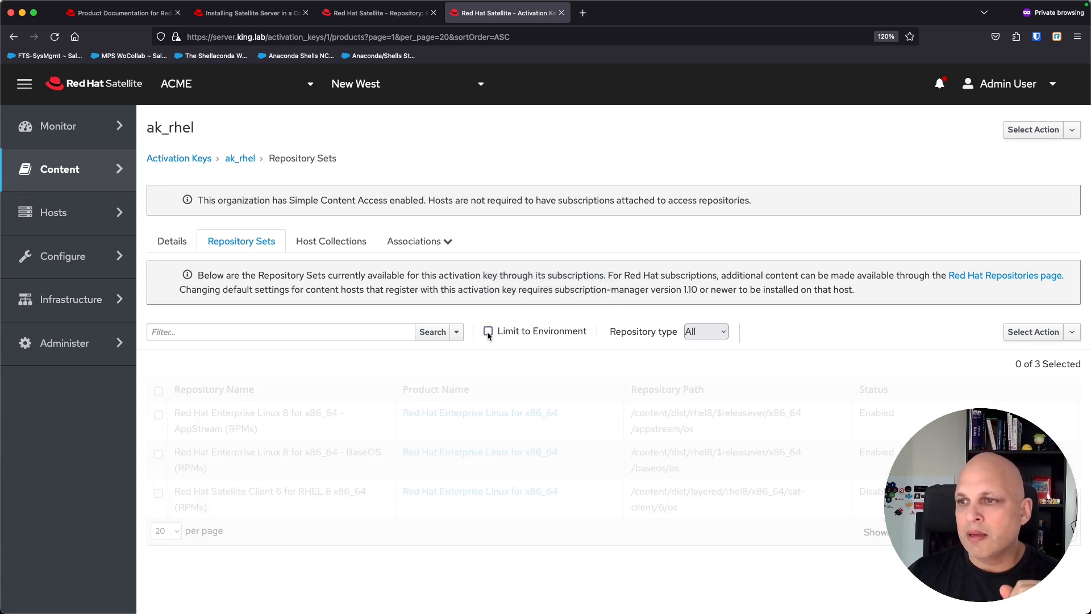
pyautogui.moveTo(270, 433); pyautogui.dragTo(165, 419)
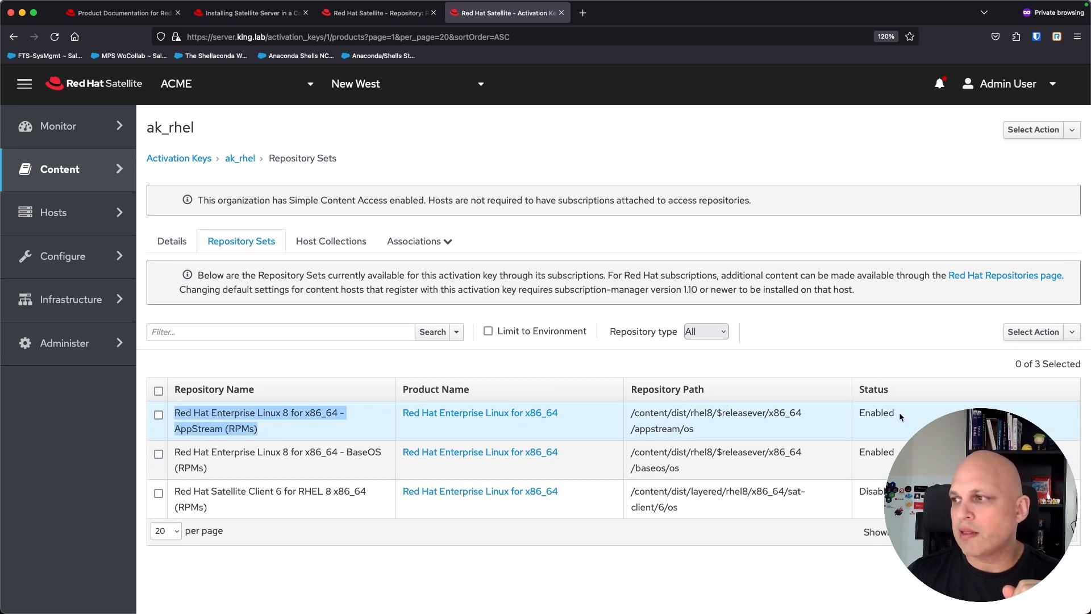
pyautogui.moveTo(901, 414); pyautogui.dragTo(859, 418)
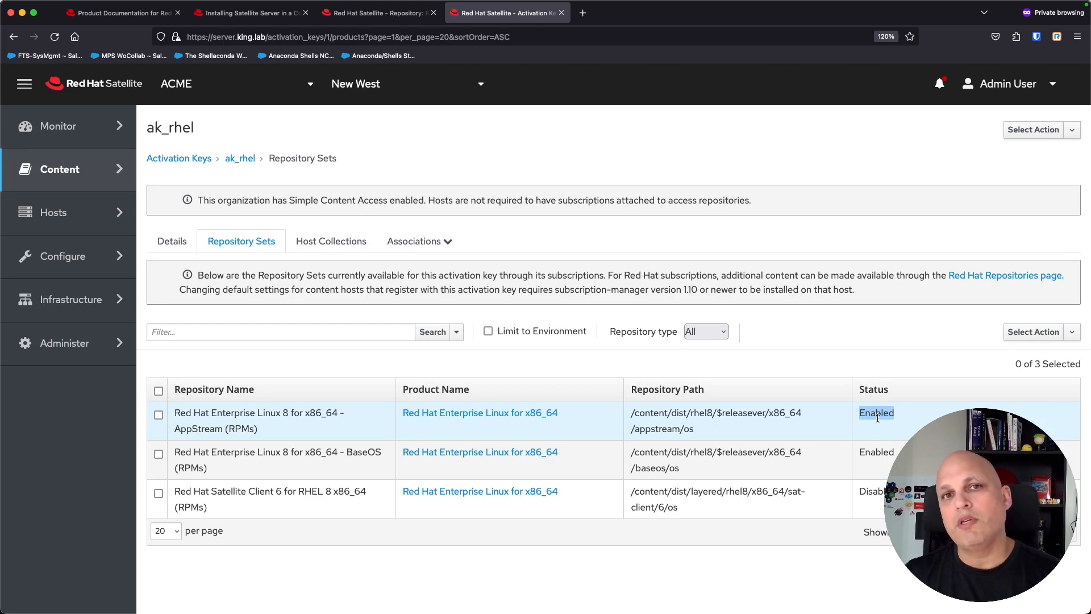
pyautogui.moveTo(262, 432); pyautogui.dragTo(179, 415)
pyautogui.moveTo(213, 470); pyautogui.dragTo(174, 454)
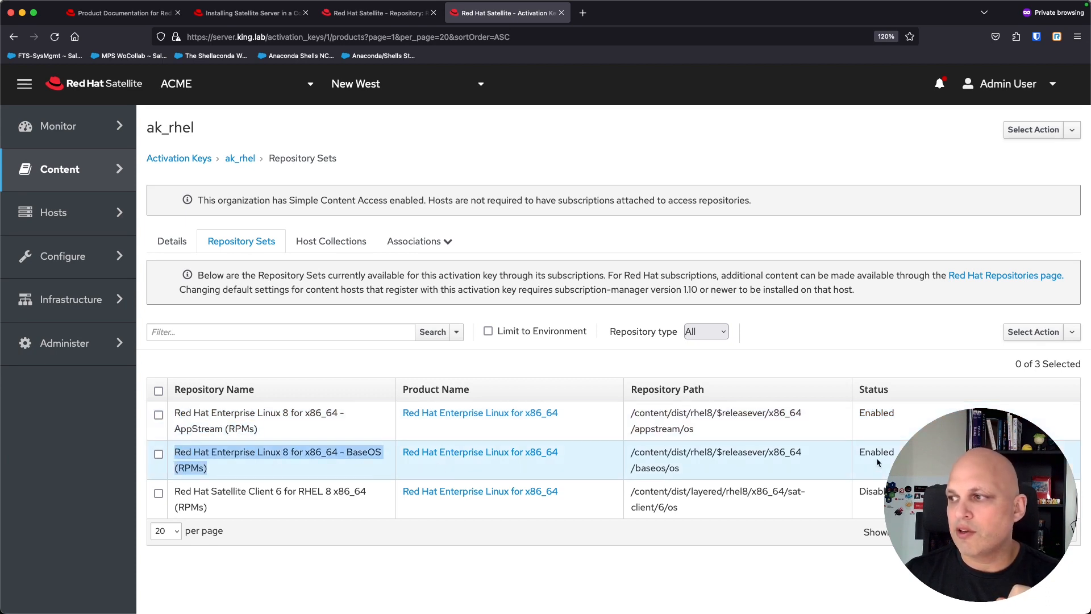
pyautogui.moveTo(895, 452); pyautogui.dragTo(853, 457)
pyautogui.click(852, 456)
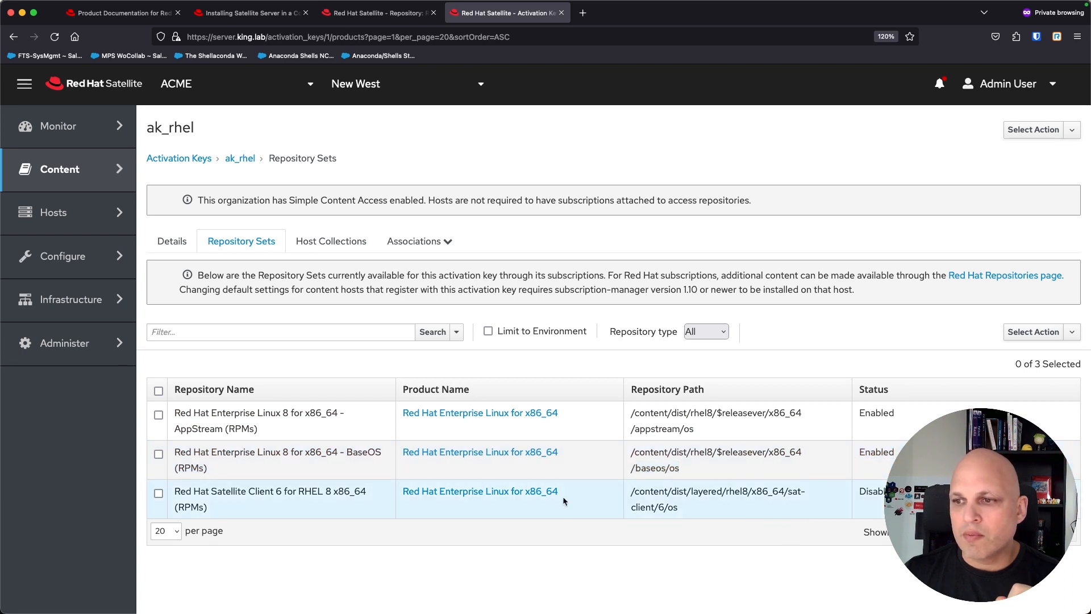
pyautogui.moveTo(227, 521); pyautogui.dragTo(174, 492)
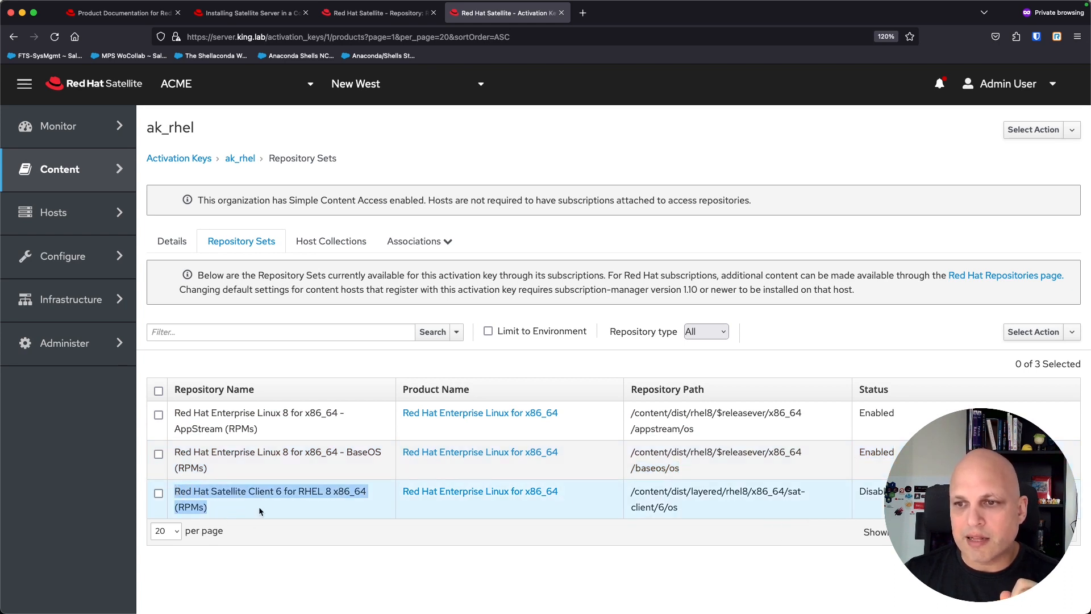
pyautogui.doubleClick(881, 491)
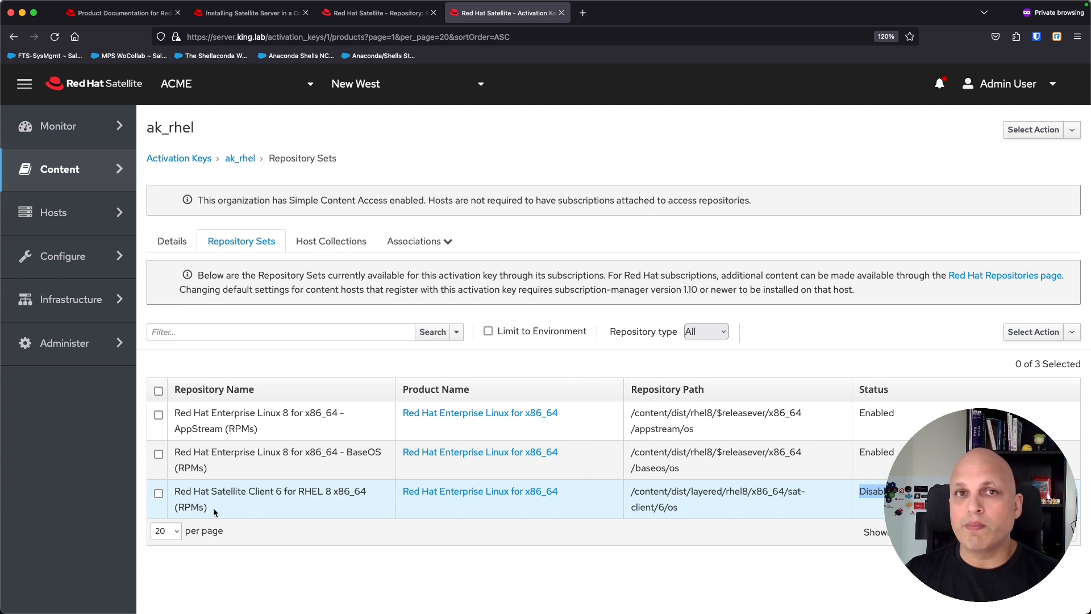
pyautogui.moveTo(208, 507); pyautogui.dragTo(175, 490)
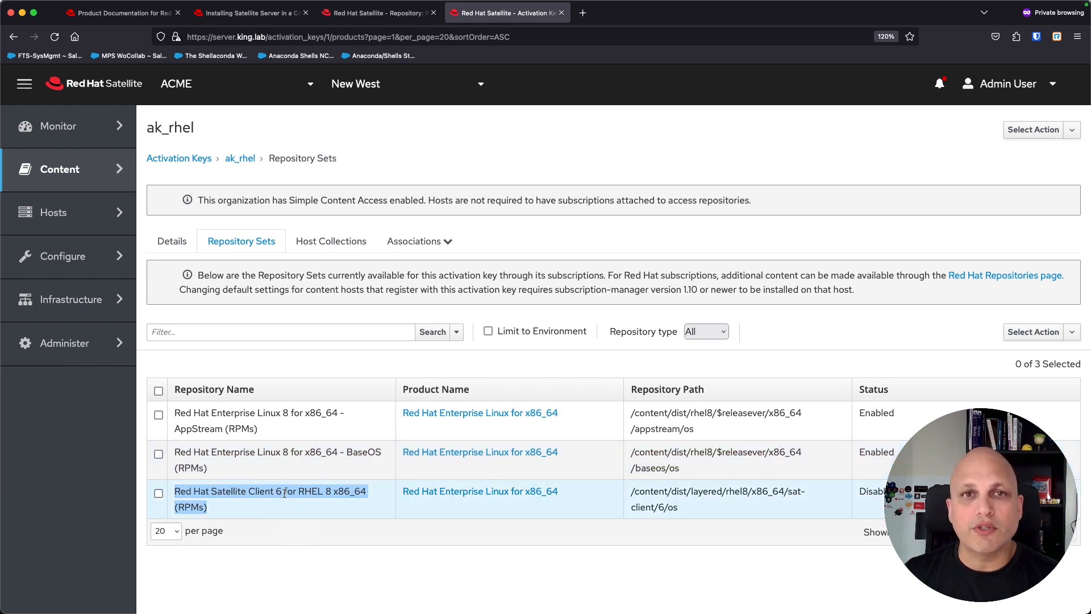
# Step: Override the Satellite Client 6 repository set to Enabled, then view ak_rhel's Host Collections
pyautogui.click(159, 493)
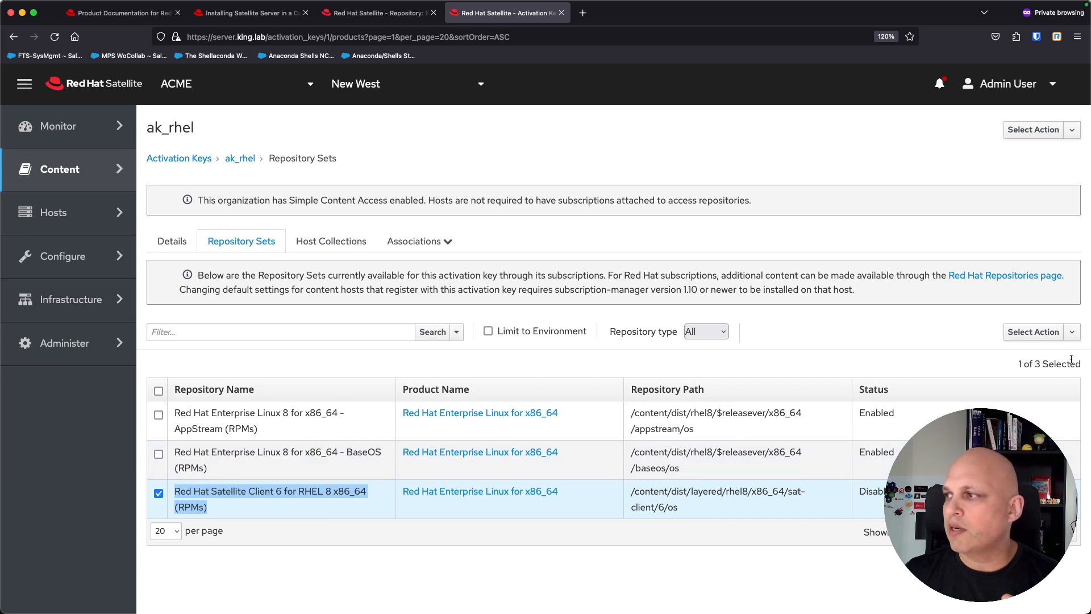
pyautogui.click(1073, 333)
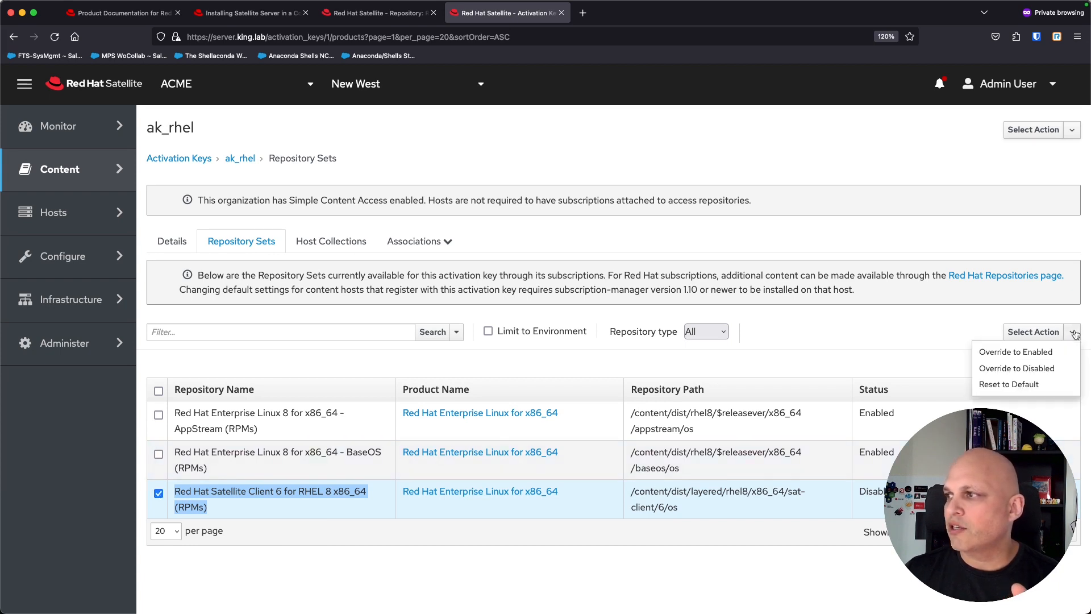
pyautogui.click(1058, 352)
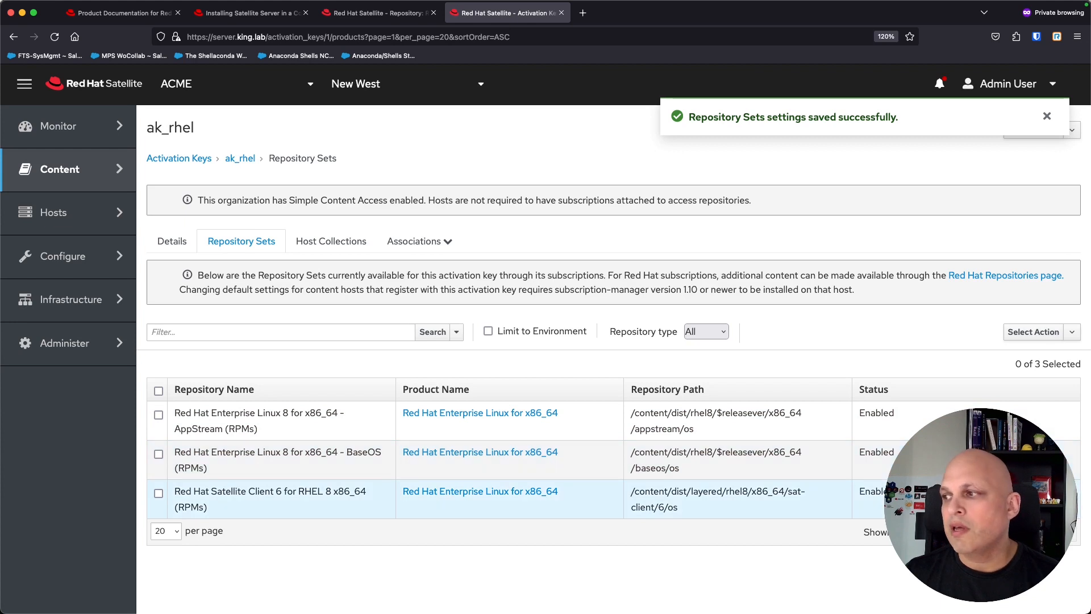
pyautogui.moveTo(874, 504); pyautogui.dragTo(631, 507)
pyautogui.moveTo(243, 513); pyautogui.dragTo(158, 494)
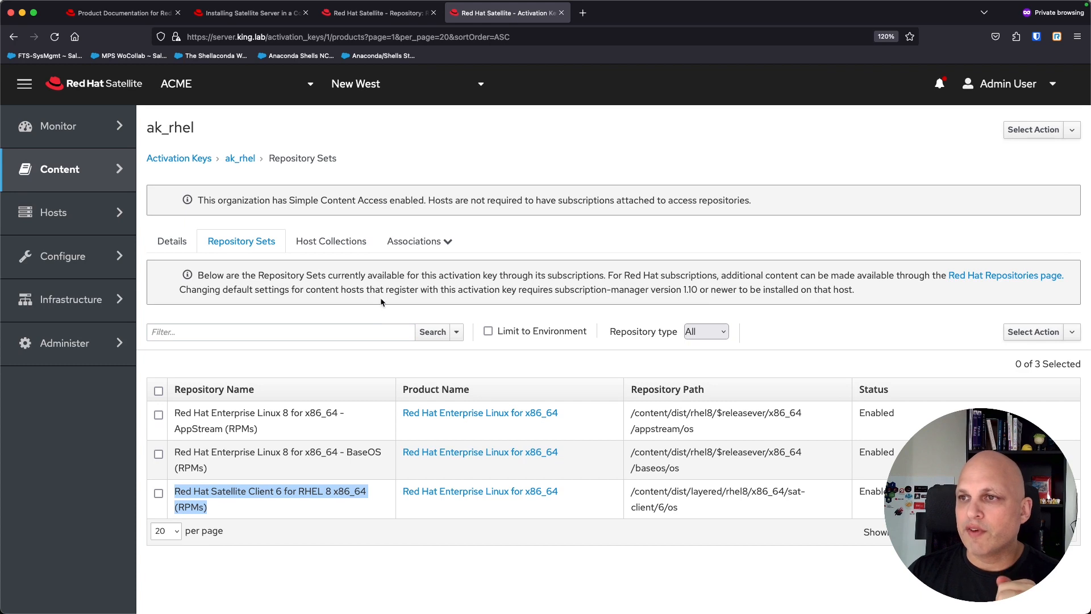
pyautogui.click(344, 249)
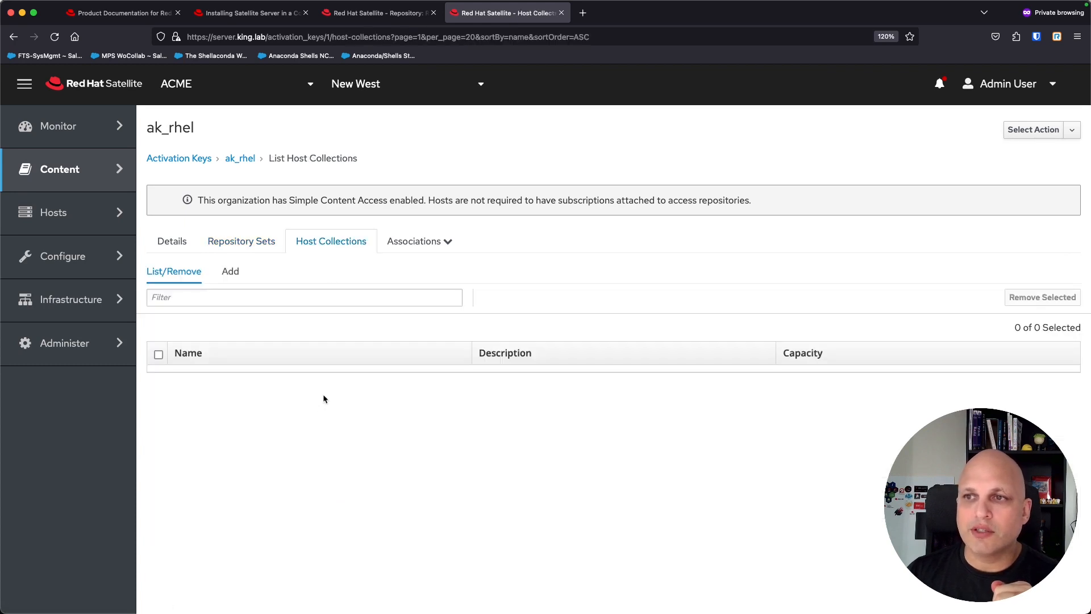
# Step: Open the Hosts > Host Collections page in a new browser tab
pyautogui.moveTo(78, 171)
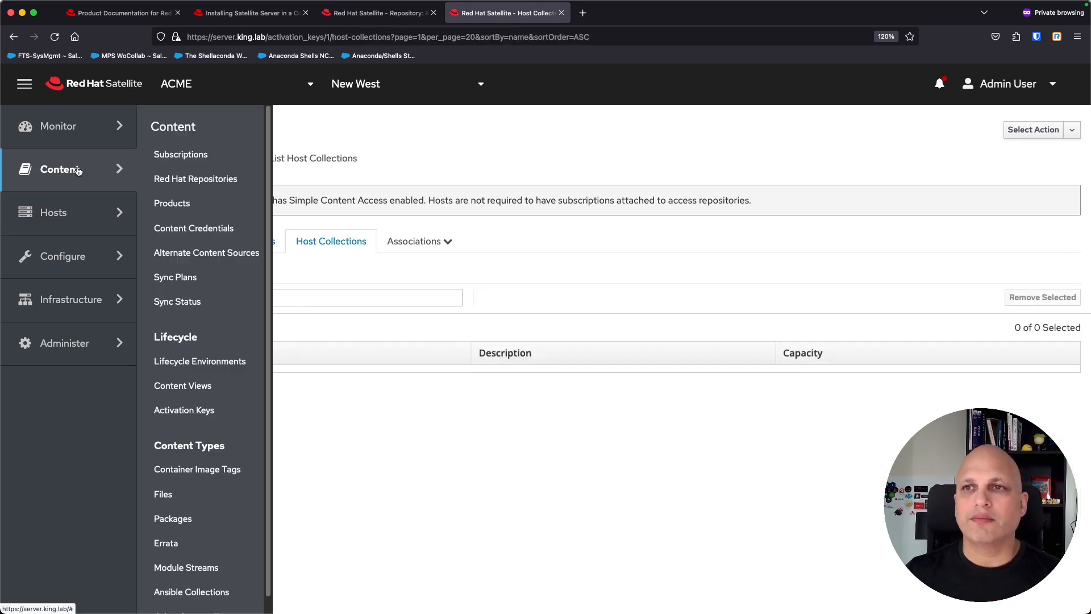
pyautogui.moveTo(65, 214)
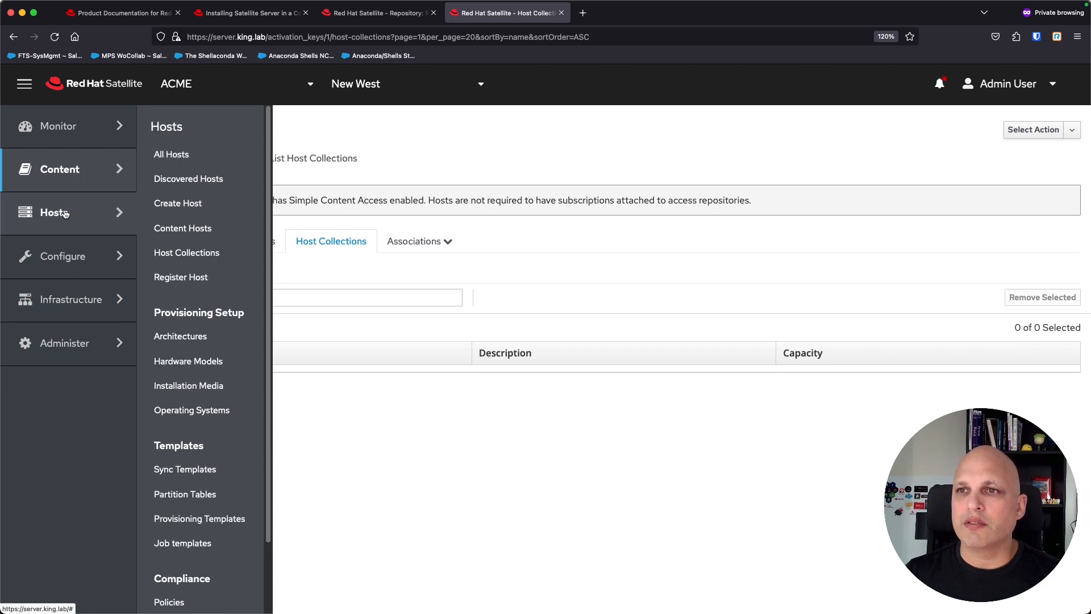
pyautogui.keyDown('super'); pyautogui.click(185, 256); pyautogui.keyUp('super')
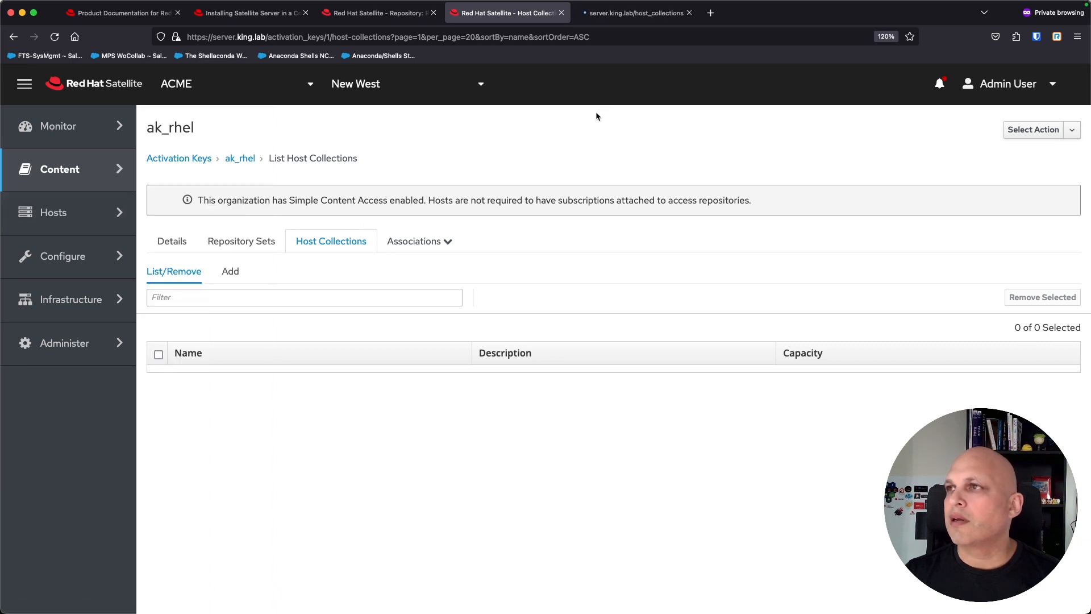
pyautogui.click(636, 15)
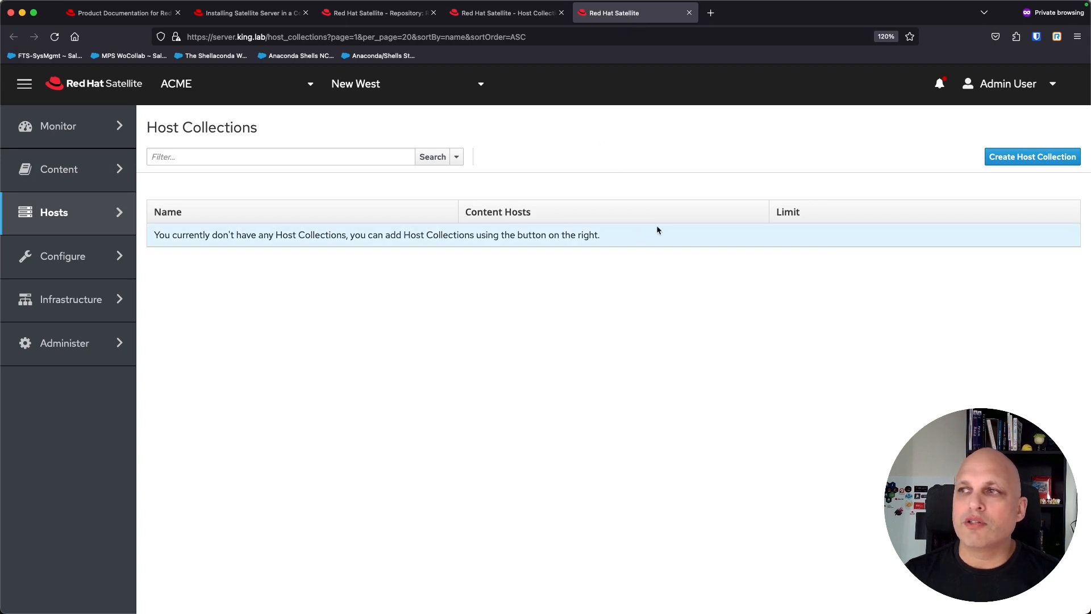
# Step: Create and save a host collection named patch_W31 with unlimited content hosts
pyautogui.click(1016, 159)
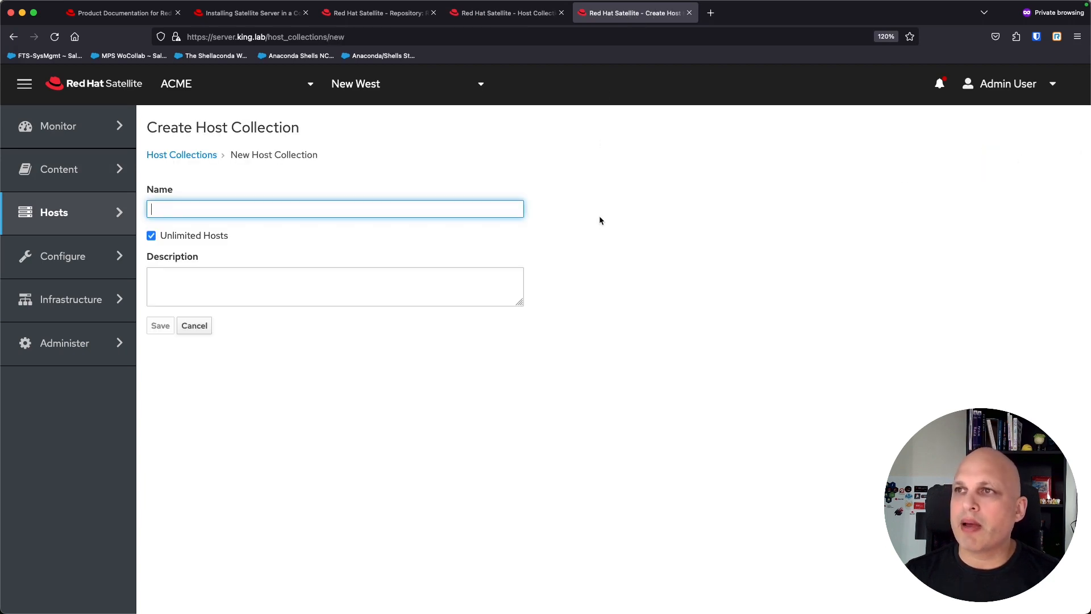
pyautogui.click(388, 209)
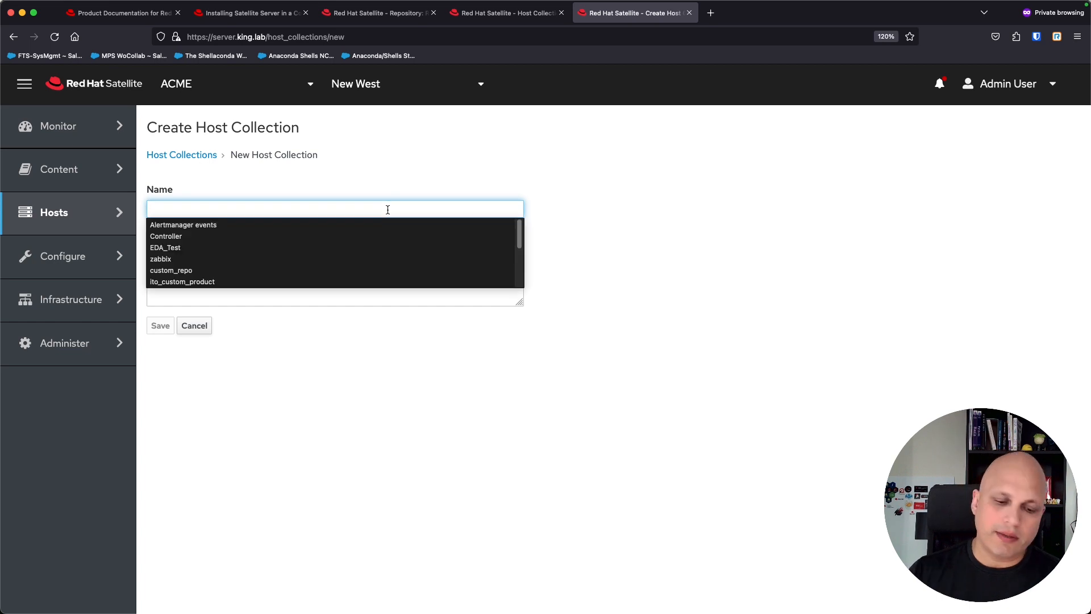
pyautogui.write('patch_')
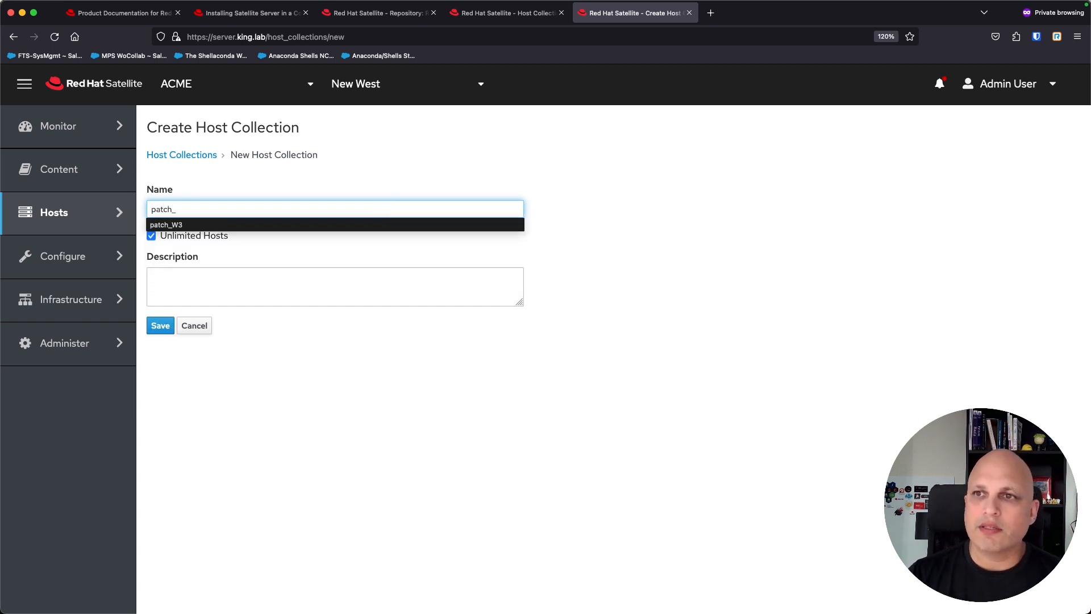
pyautogui.press('Down')
pyautogui.write('h_W')
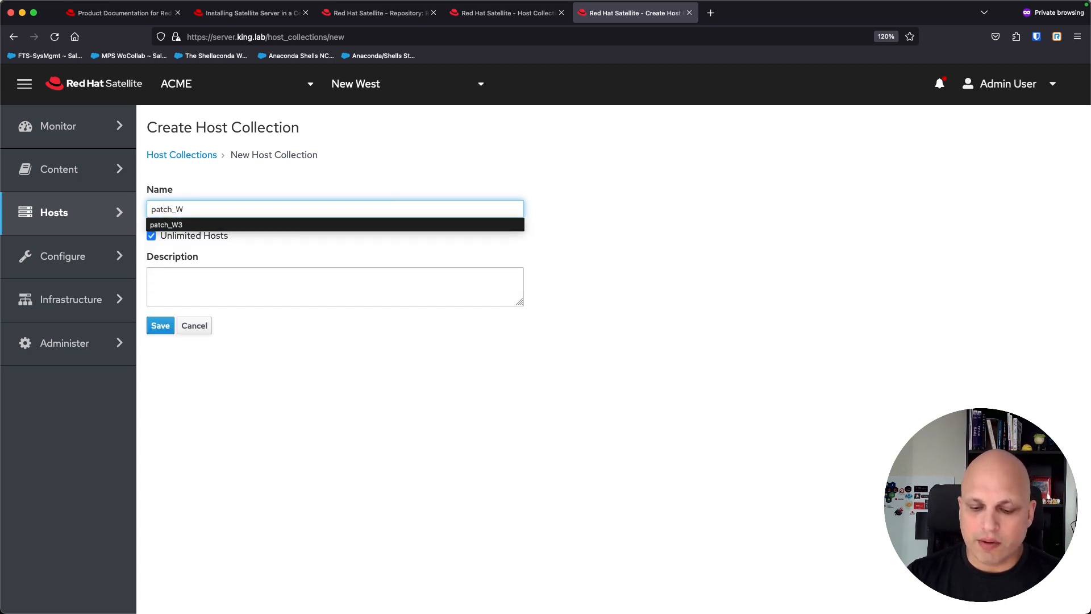
pyautogui.write('31')
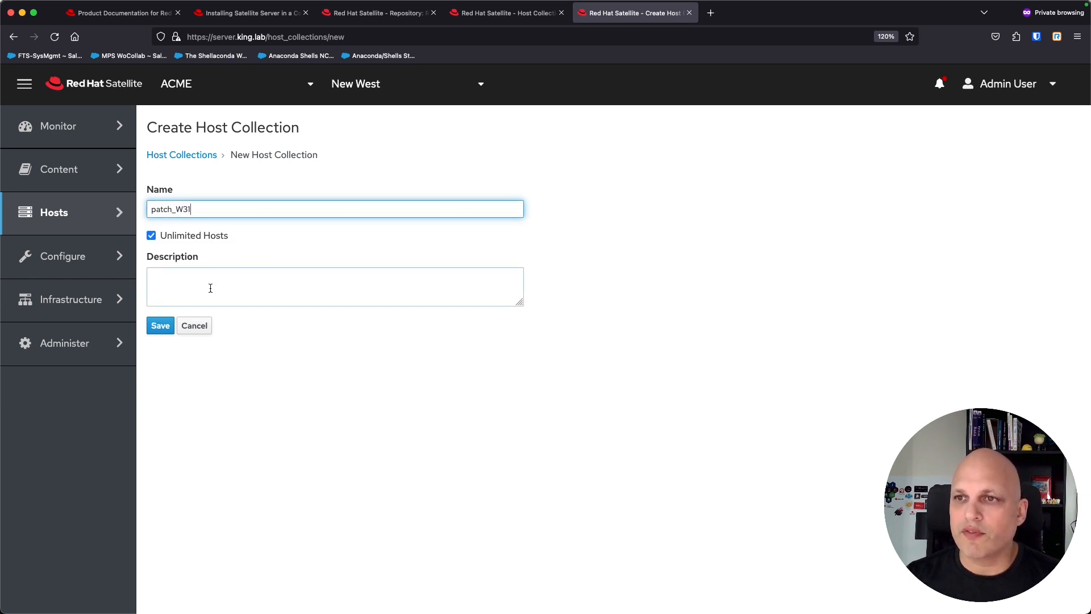
pyautogui.click(161, 327)
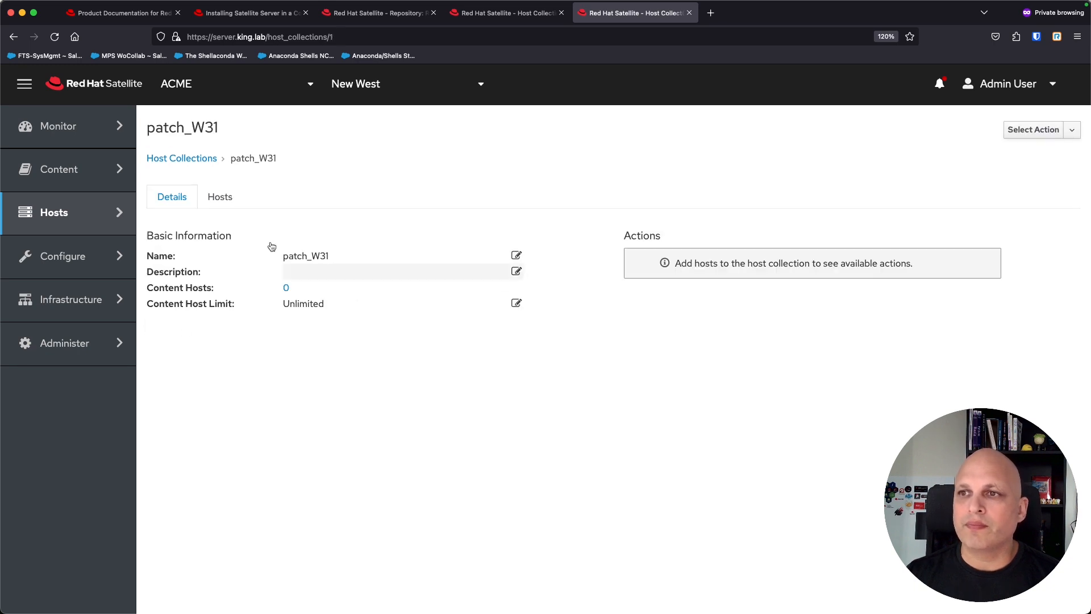
# Step: Add host server.king.lab to patch_W31 from the available hosts, then return to Details
pyautogui.click(221, 197)
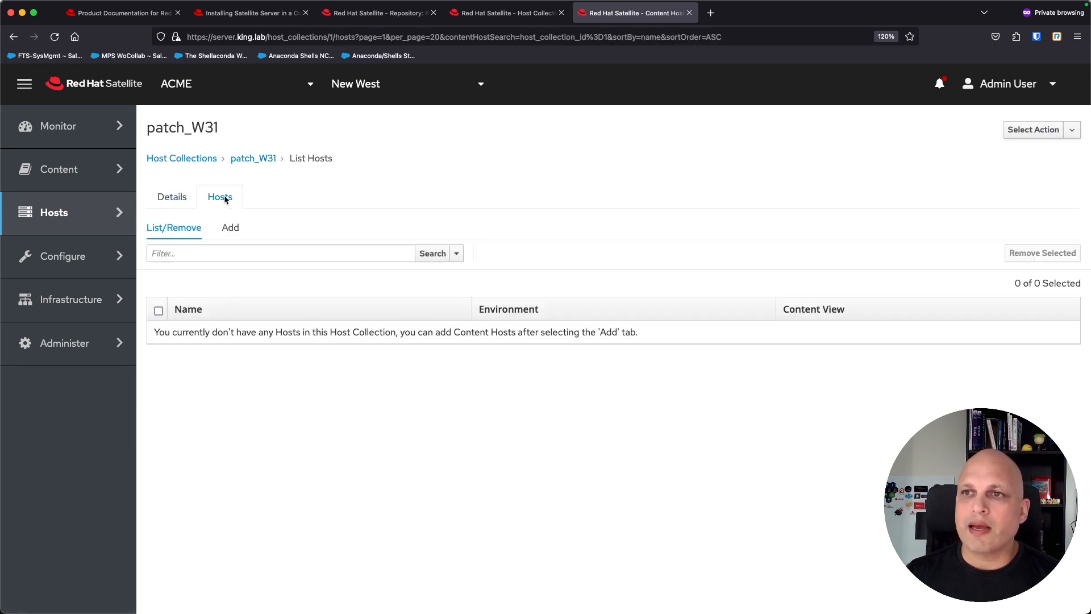
pyautogui.click(231, 230)
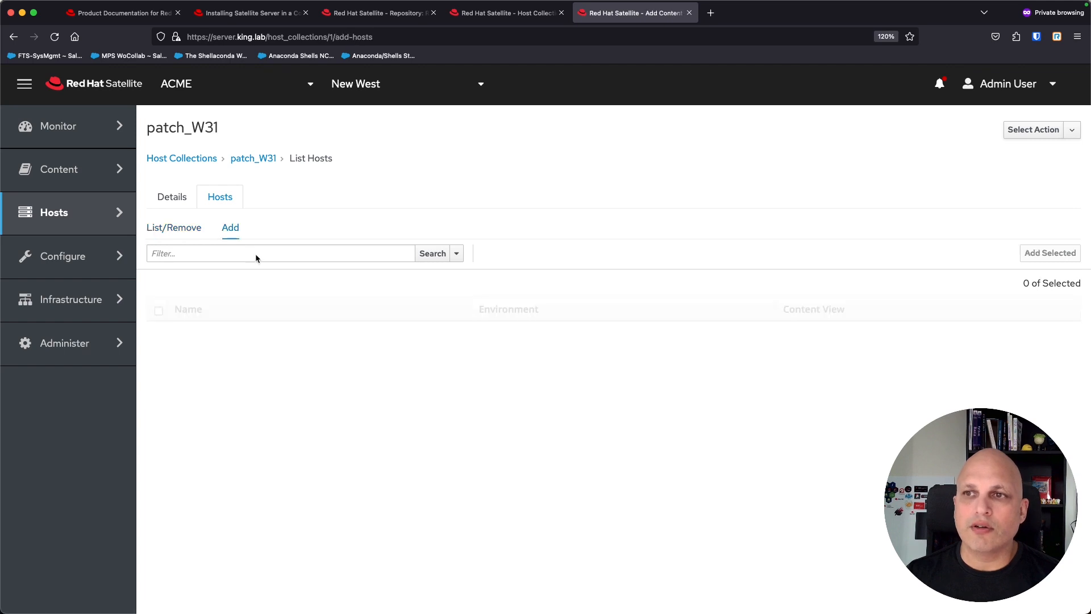
pyautogui.click(255, 255)
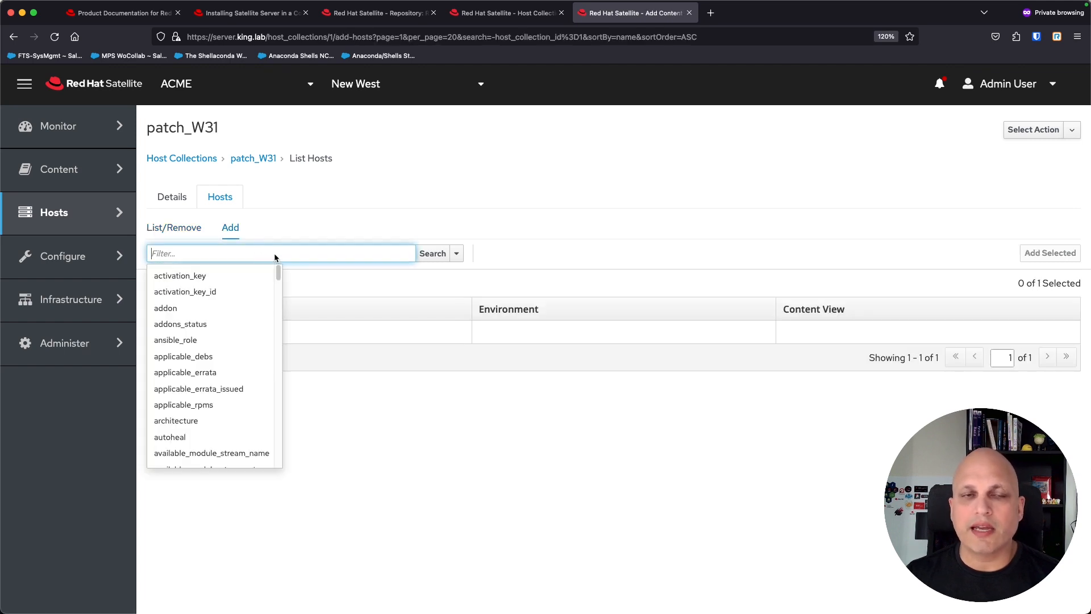
pyautogui.click(295, 242)
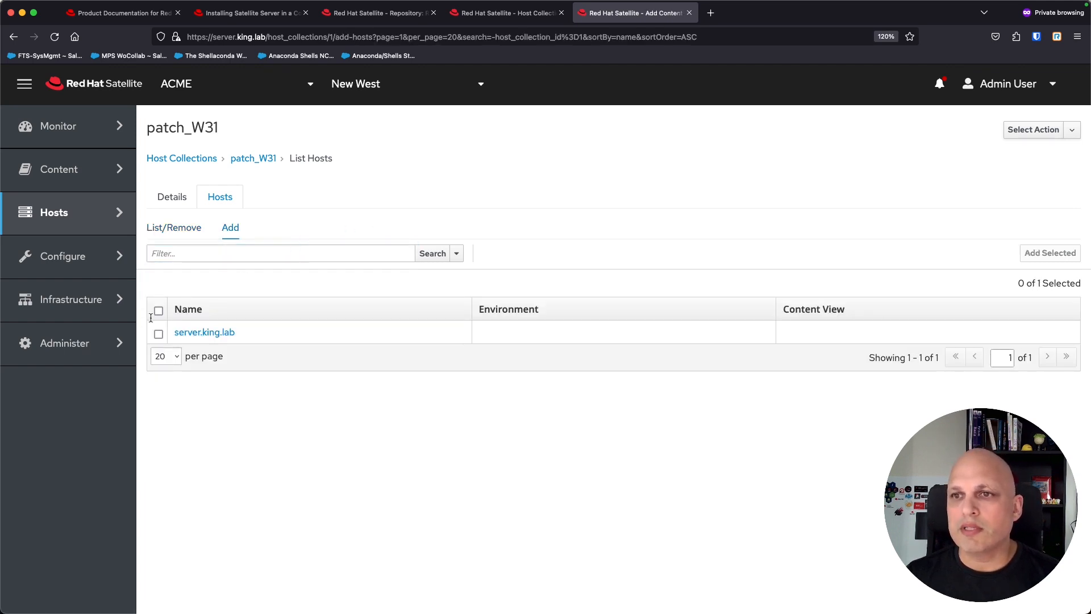
pyautogui.click(158, 334)
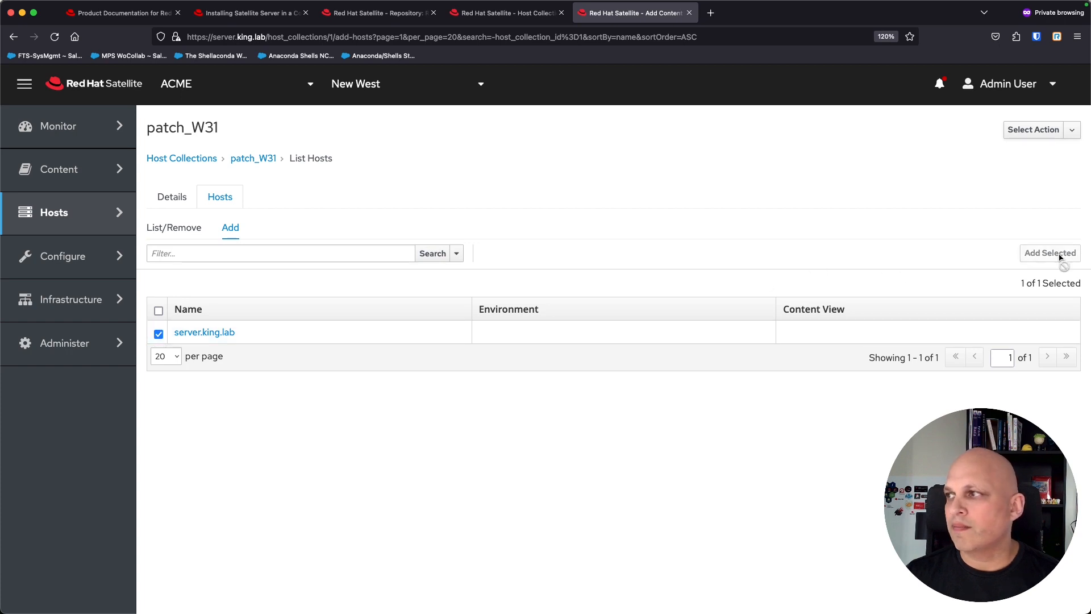
pyautogui.click(1051, 253)
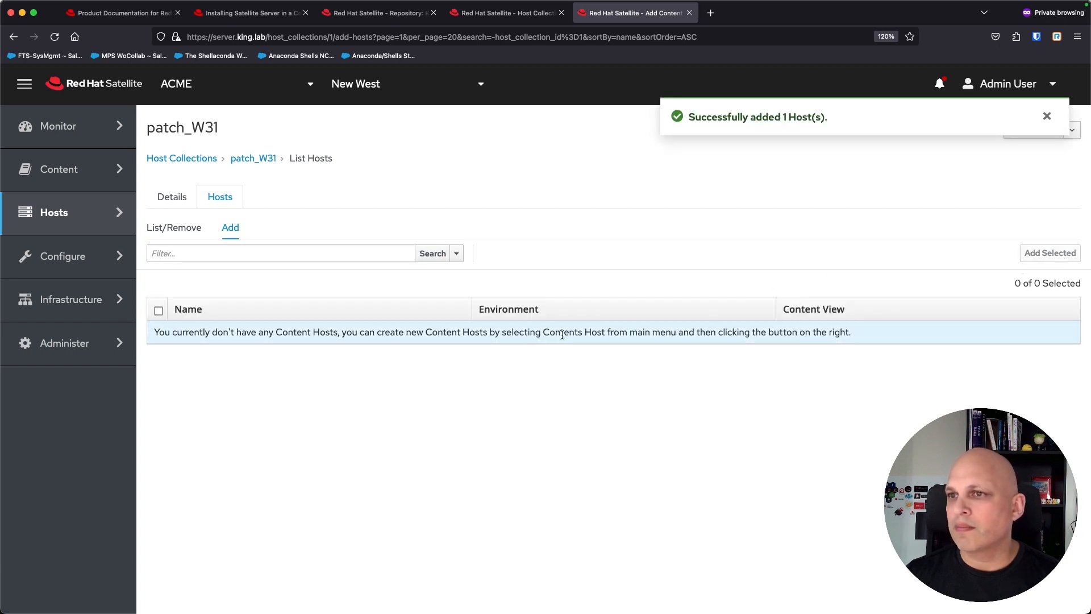
pyautogui.click(179, 229)
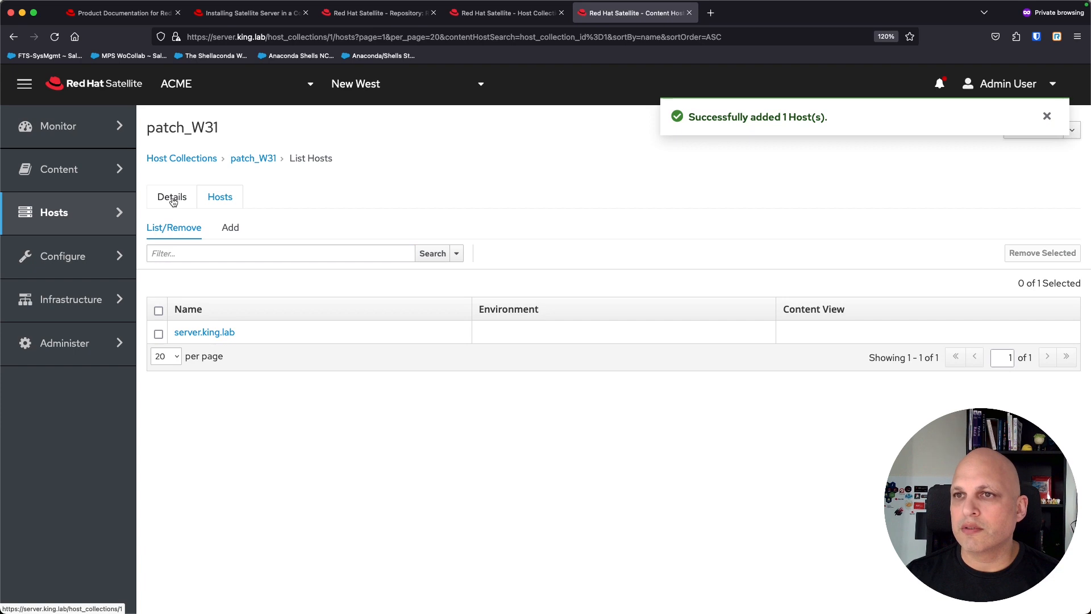
pyautogui.click(173, 202)
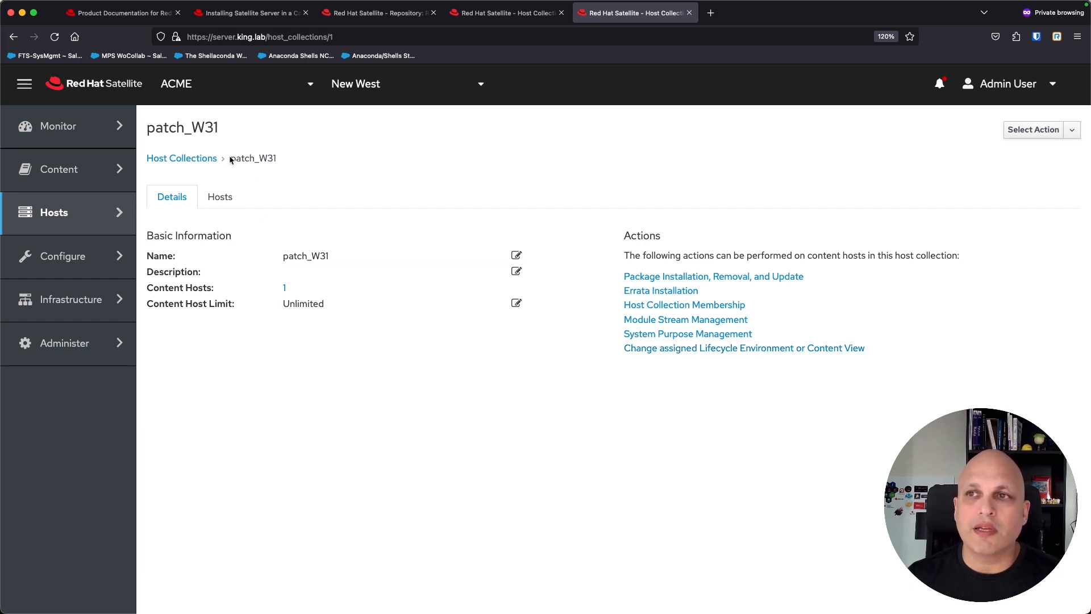
# Step: Remove server.king.lab from patch_W31, then list host collections available to add to ak_rhel
pyautogui.moveTo(231, 158); pyautogui.dragTo(279, 163)
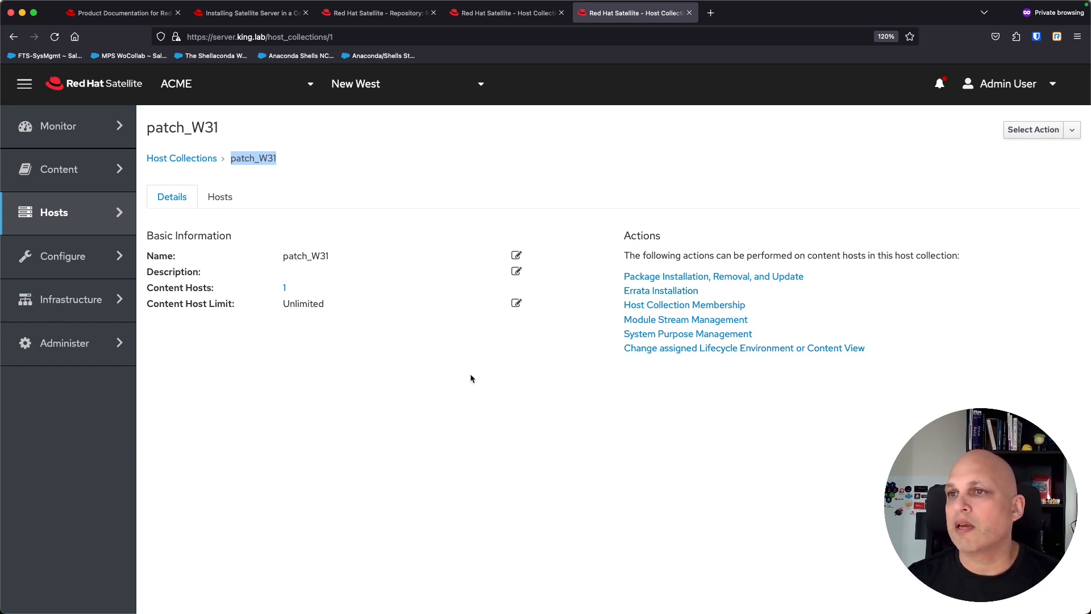
pyautogui.click(220, 197)
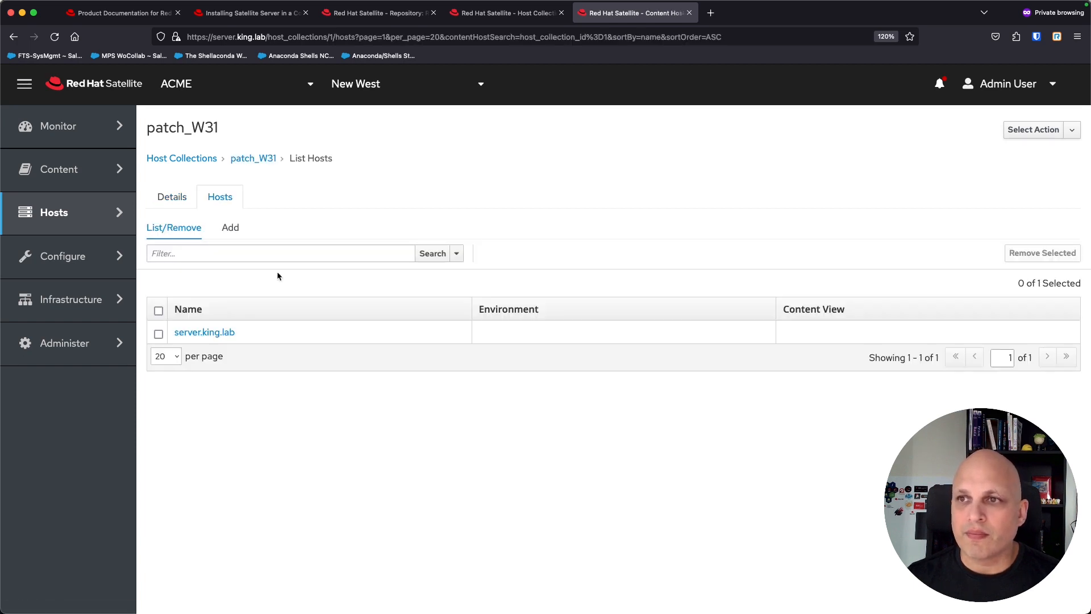
pyautogui.click(160, 336)
pyautogui.click(1062, 252)
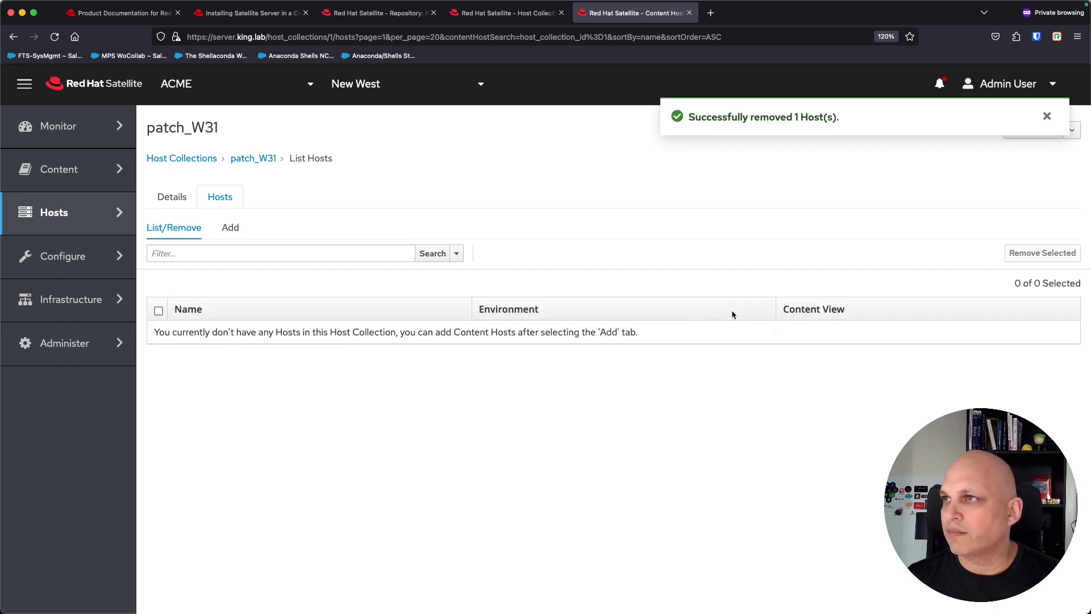
pyautogui.click(526, 13)
pyautogui.click(232, 272)
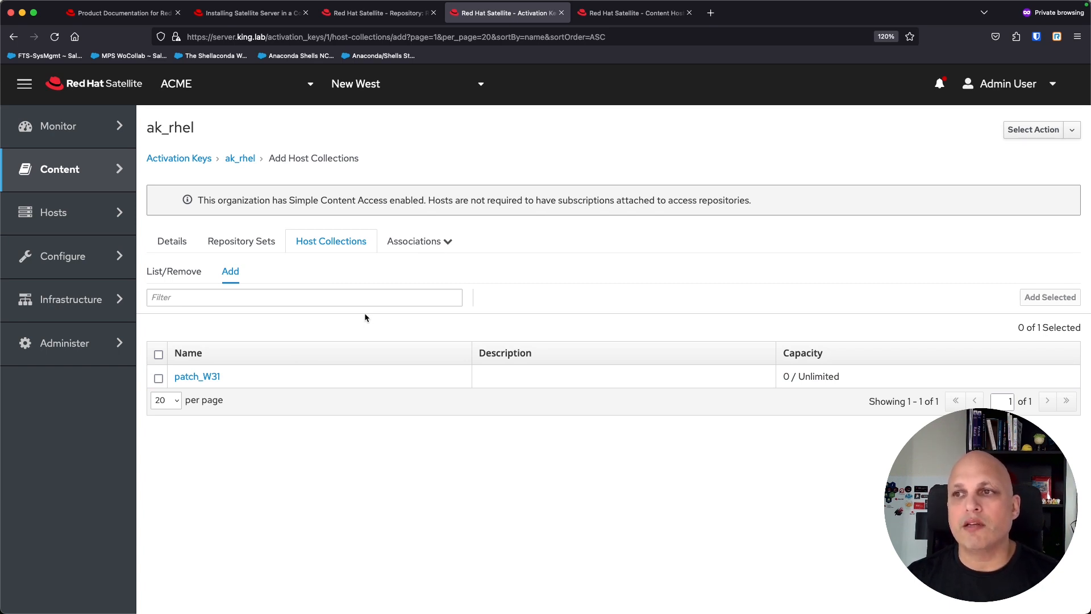
# Step: Check that ak_rhel's Associations > Content Hosts list is empty, then go back to Details
pyautogui.click(445, 243)
pyautogui.click(434, 261)
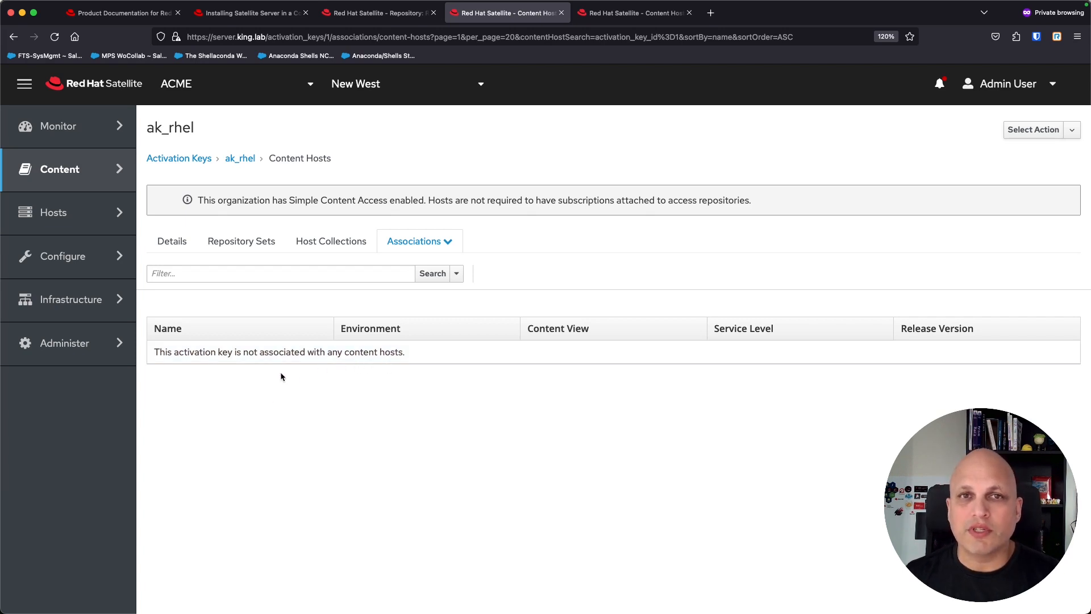
pyautogui.moveTo(178, 353); pyautogui.dragTo(427, 367)
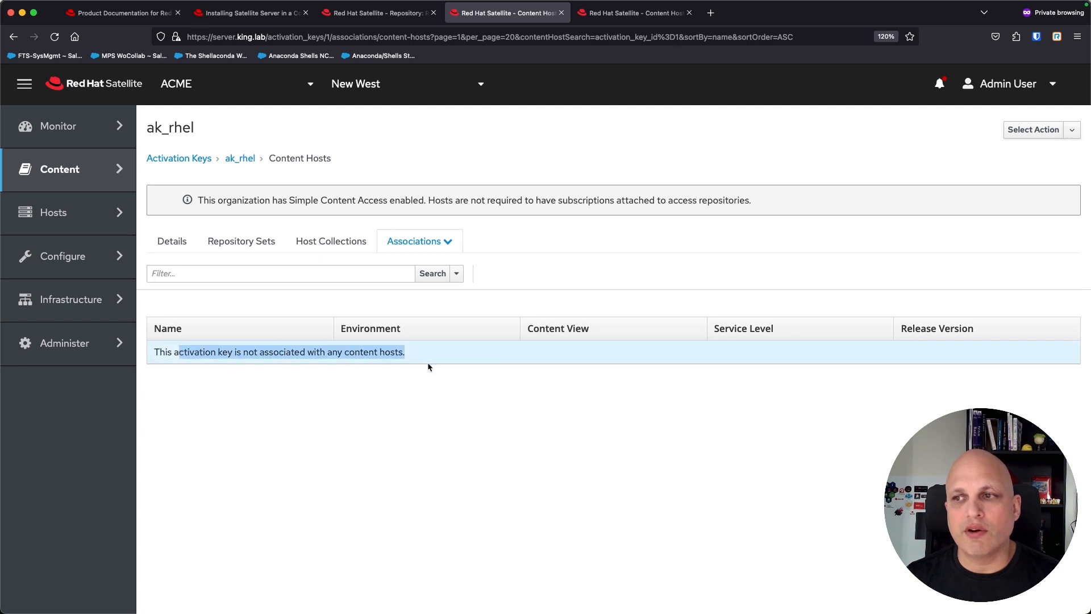
pyautogui.click(391, 402)
pyautogui.click(175, 242)
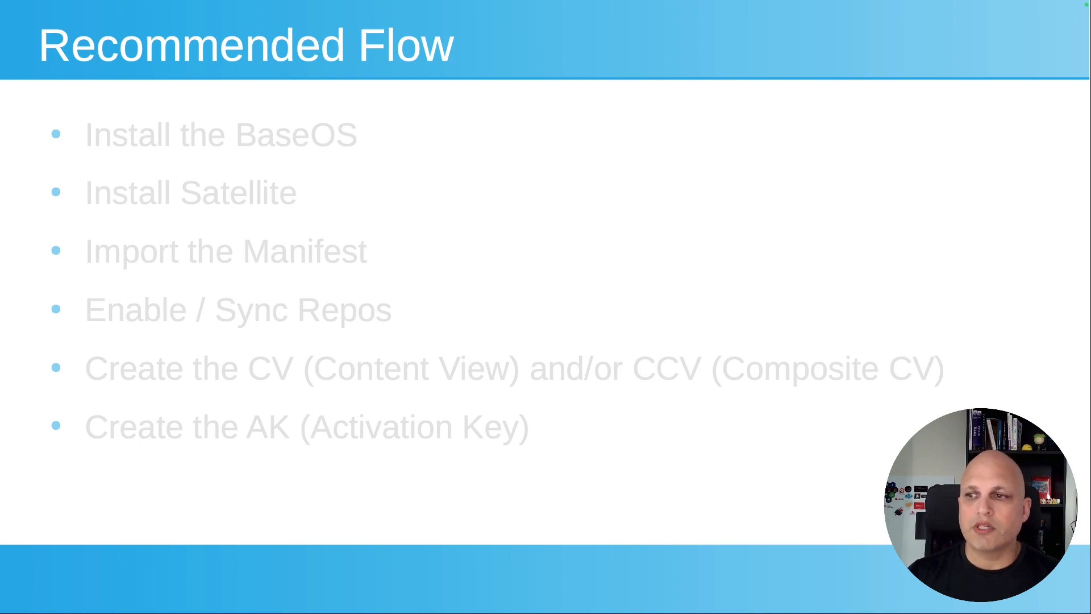
# Step: Advance the slide to reveal the 'Create the Global Registration' step
pyautogui.press('Right')
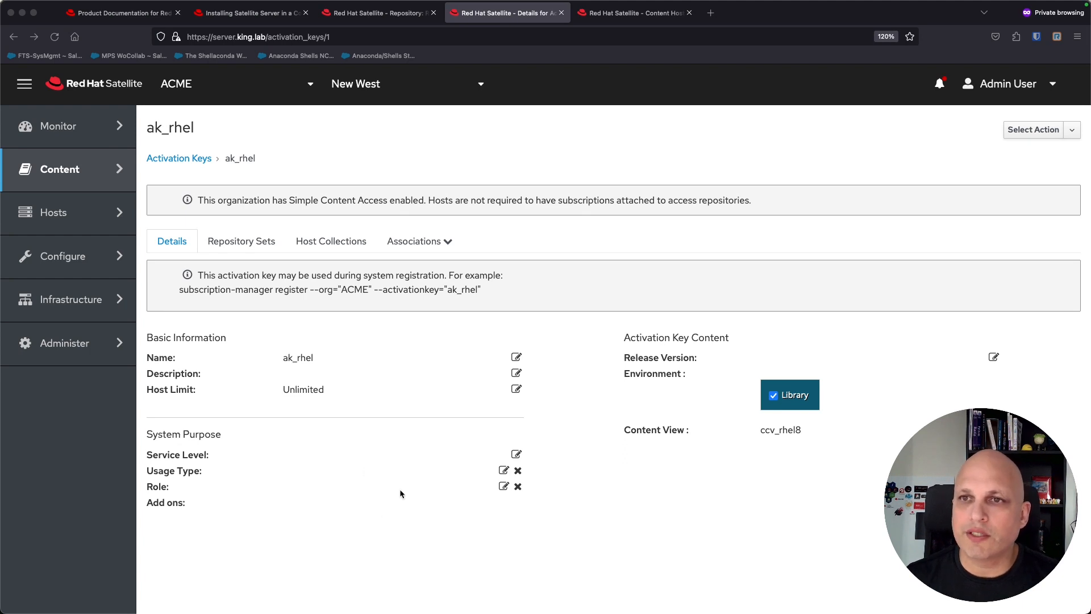
# Step: Open the Register Host form, keeping organization ACME and location New West
pyautogui.moveTo(82, 216)
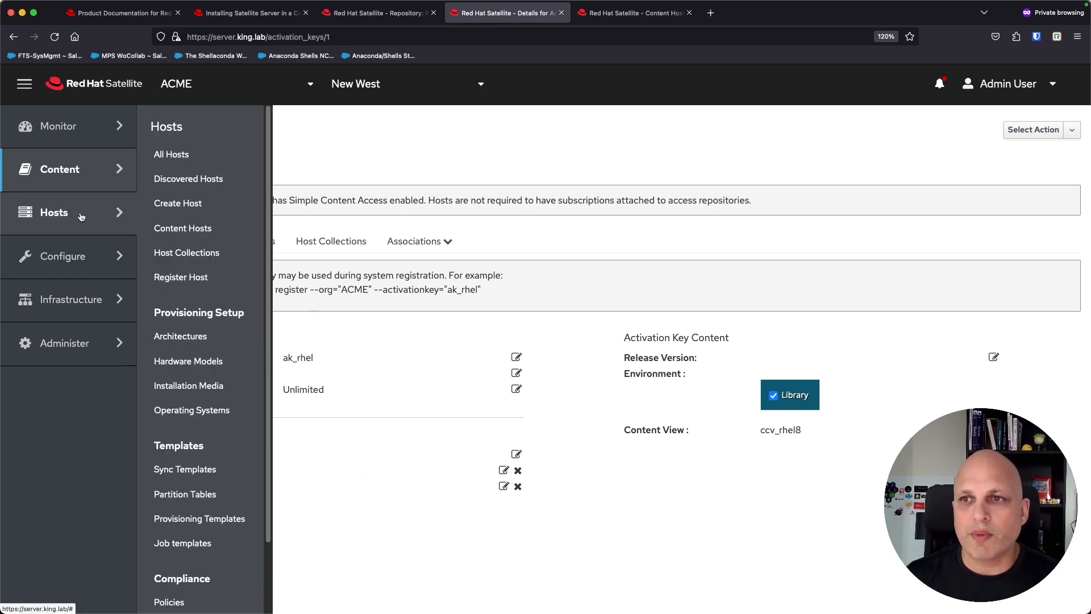
pyautogui.click(186, 280)
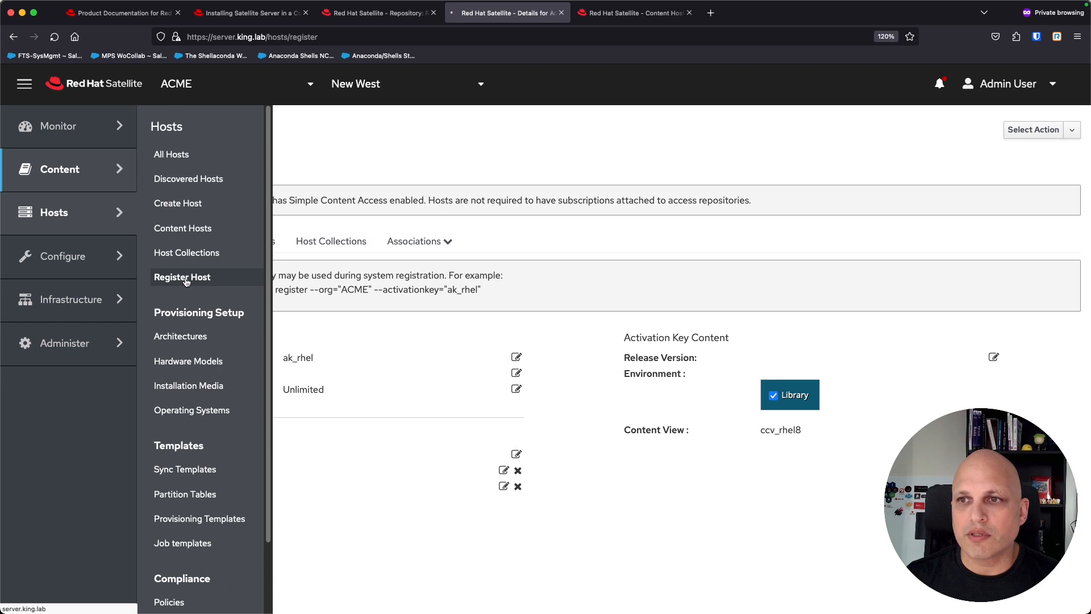
pyautogui.click(434, 159)
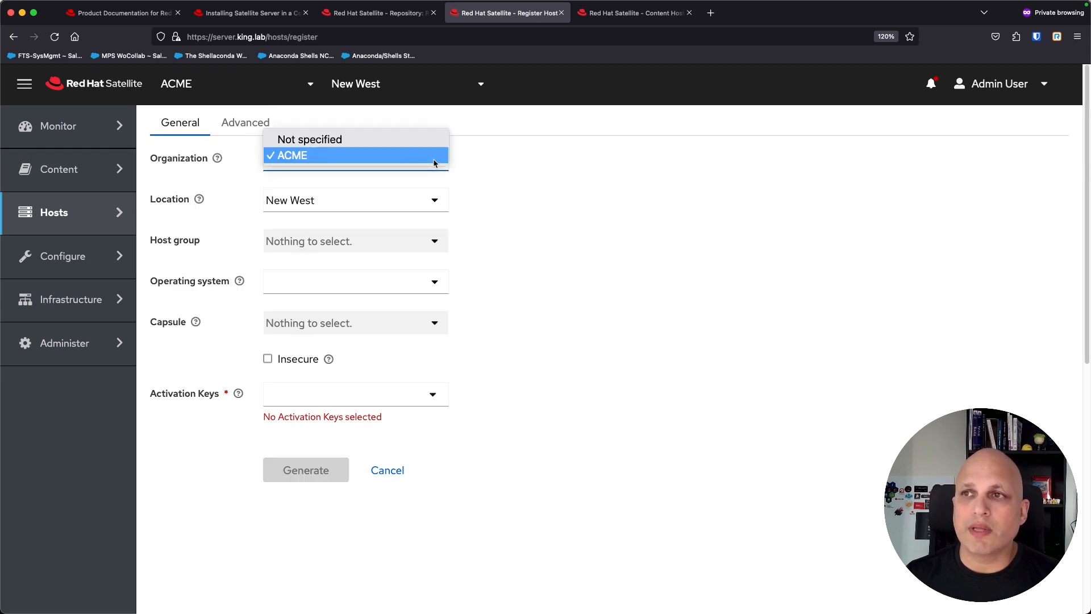
pyautogui.click(471, 180)
pyautogui.click(429, 207)
pyautogui.click(501, 211)
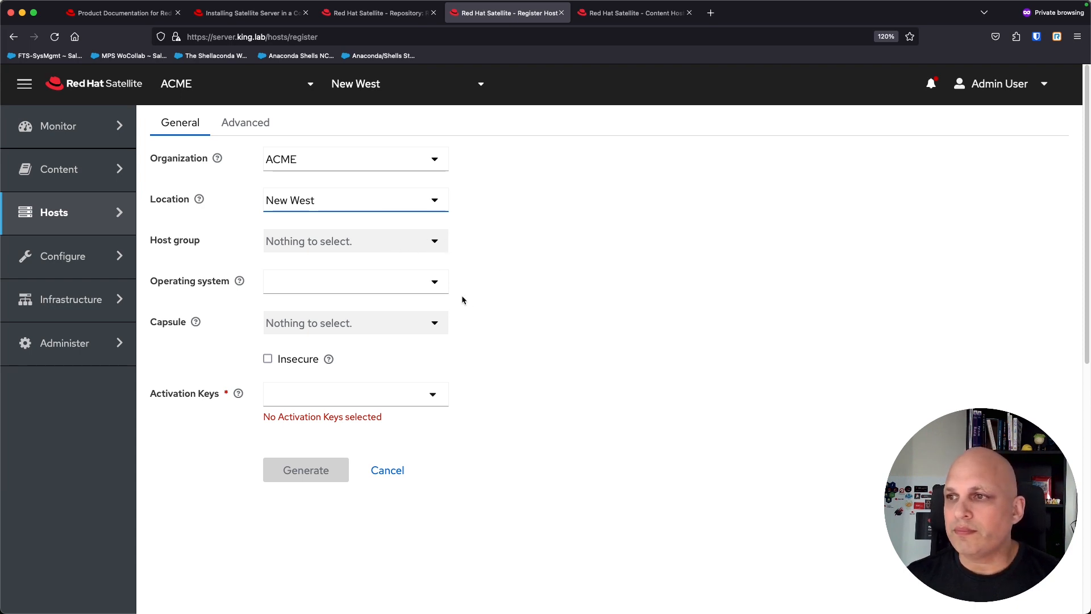
# Step: Leave the operating system unset and bring up the activation key list
pyautogui.click(435, 282)
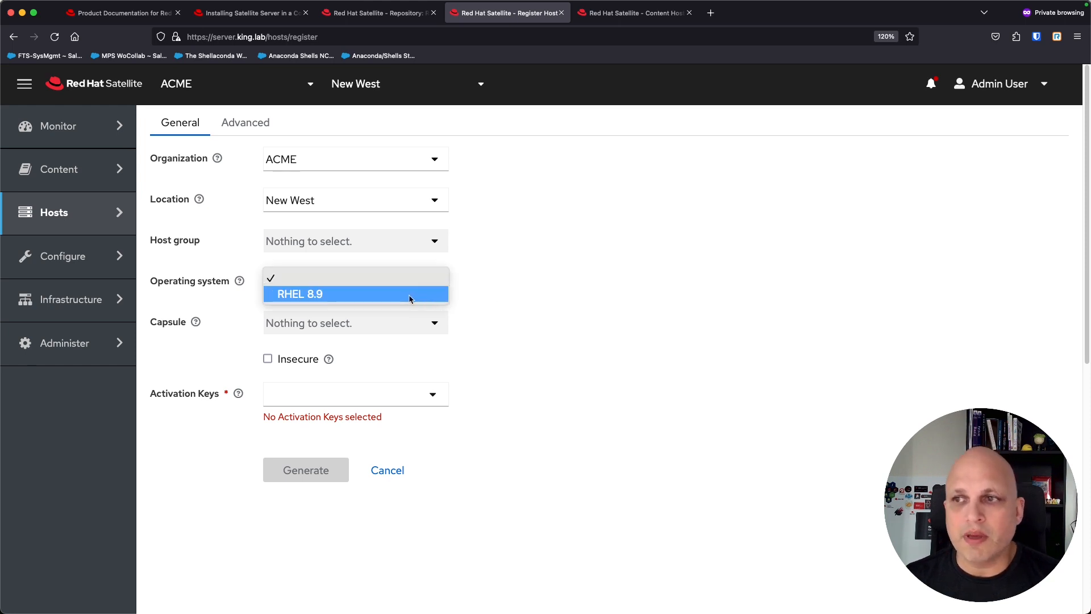
pyautogui.click(498, 288)
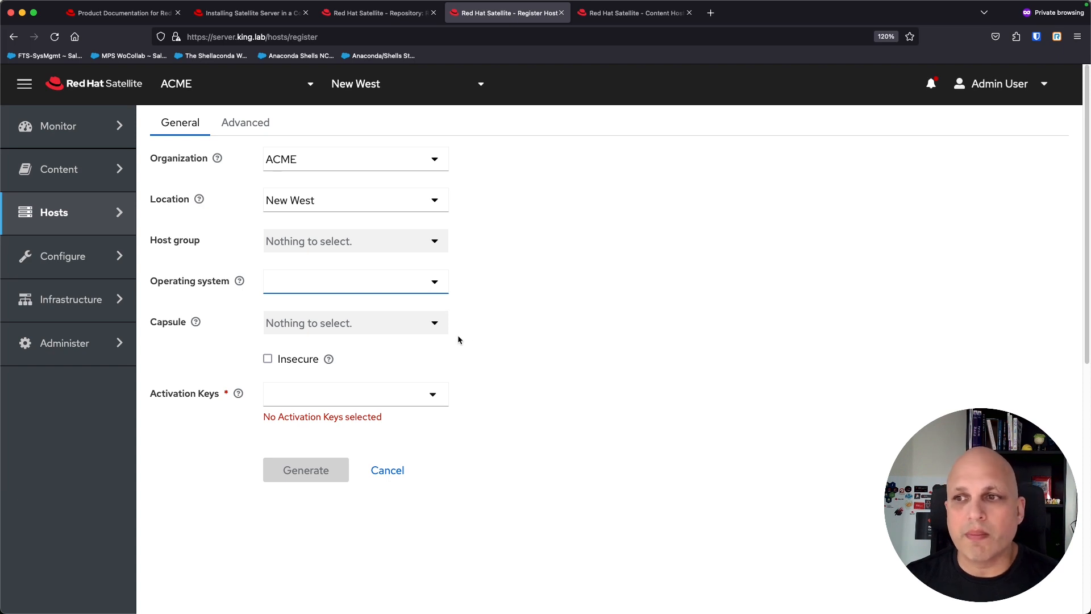
pyautogui.click(432, 397)
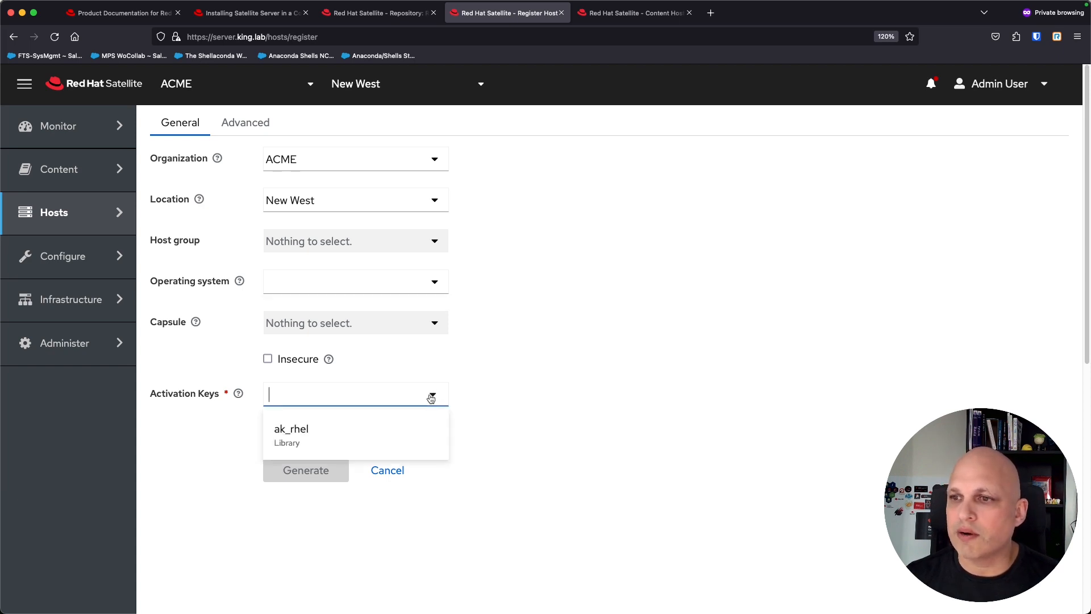
# Step: Select activation key ak_rhel, then enable the Insecure option after reading its help
pyautogui.click(332, 436)
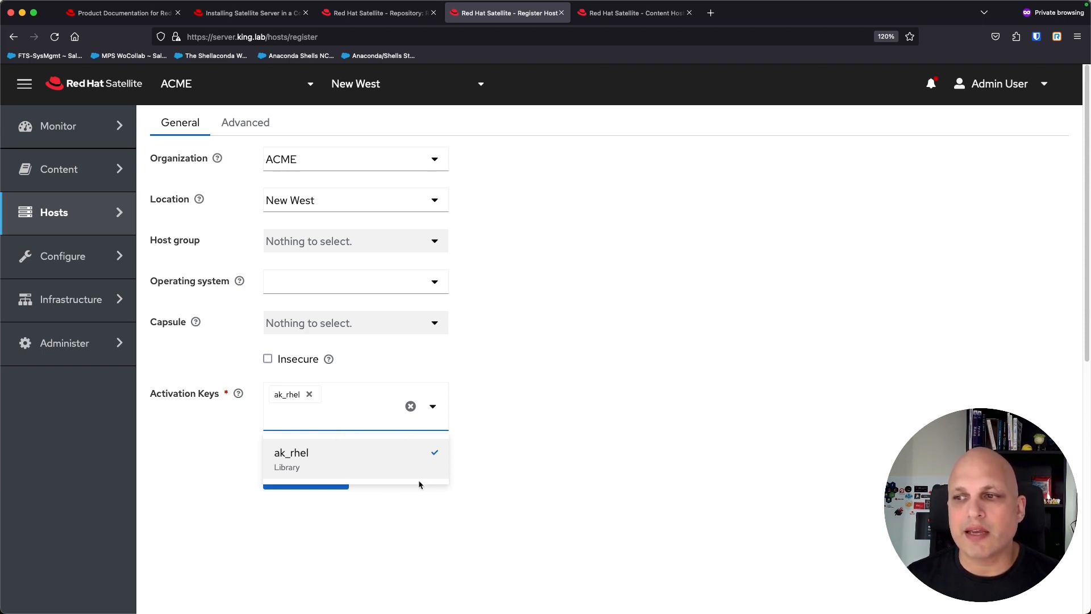
pyautogui.click(512, 428)
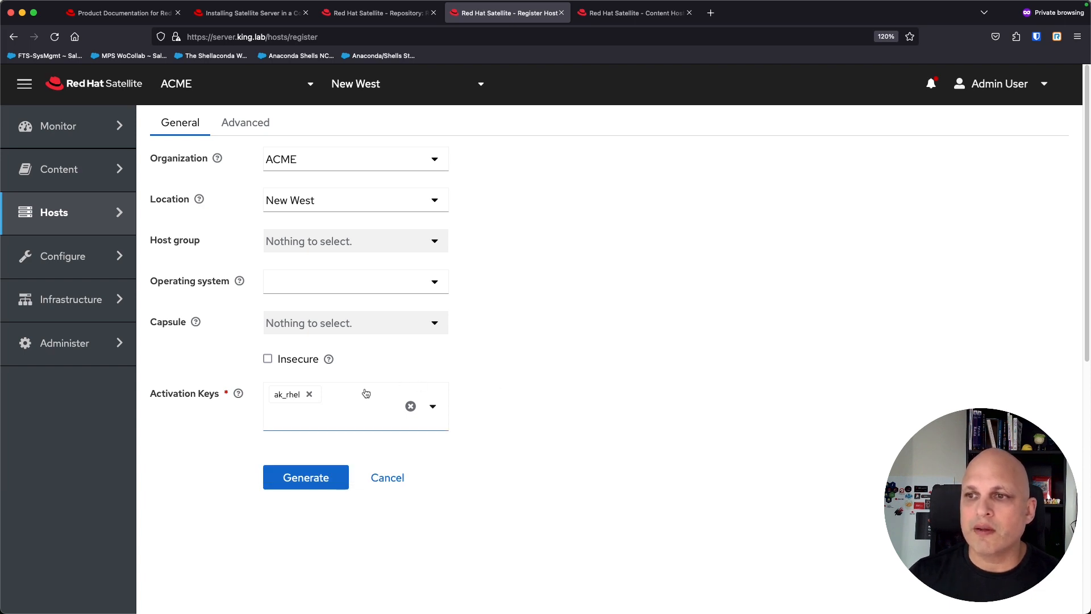
pyautogui.click(329, 361)
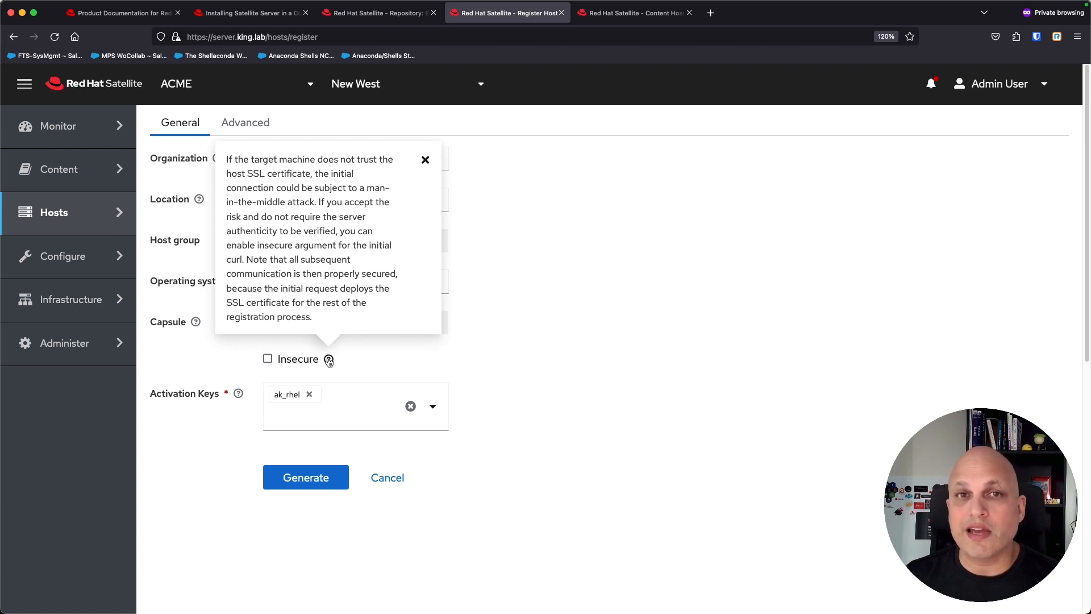
pyautogui.click(440, 347)
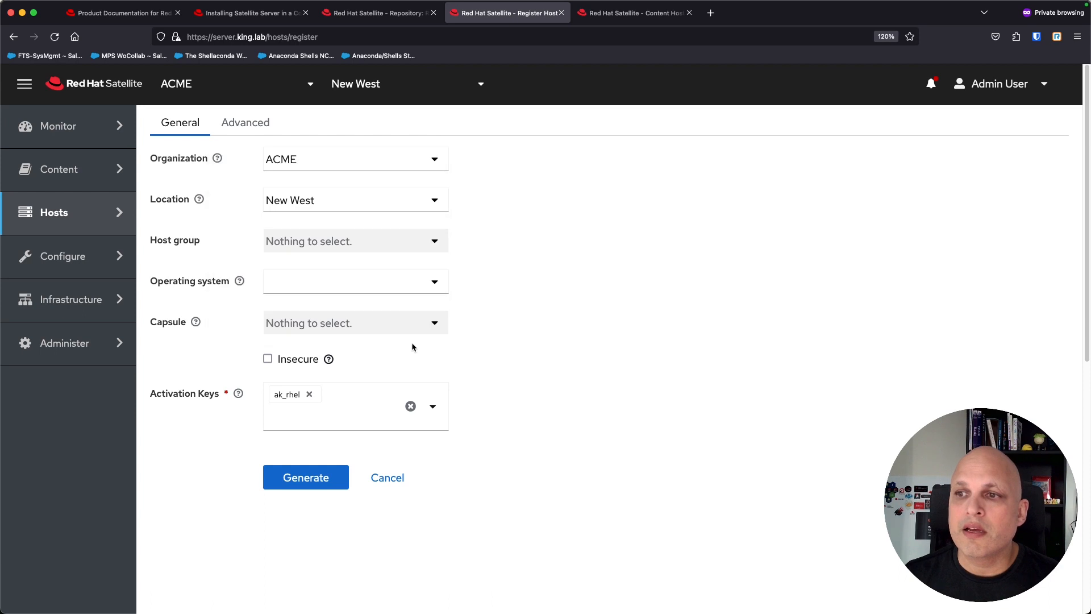
pyautogui.click(268, 361)
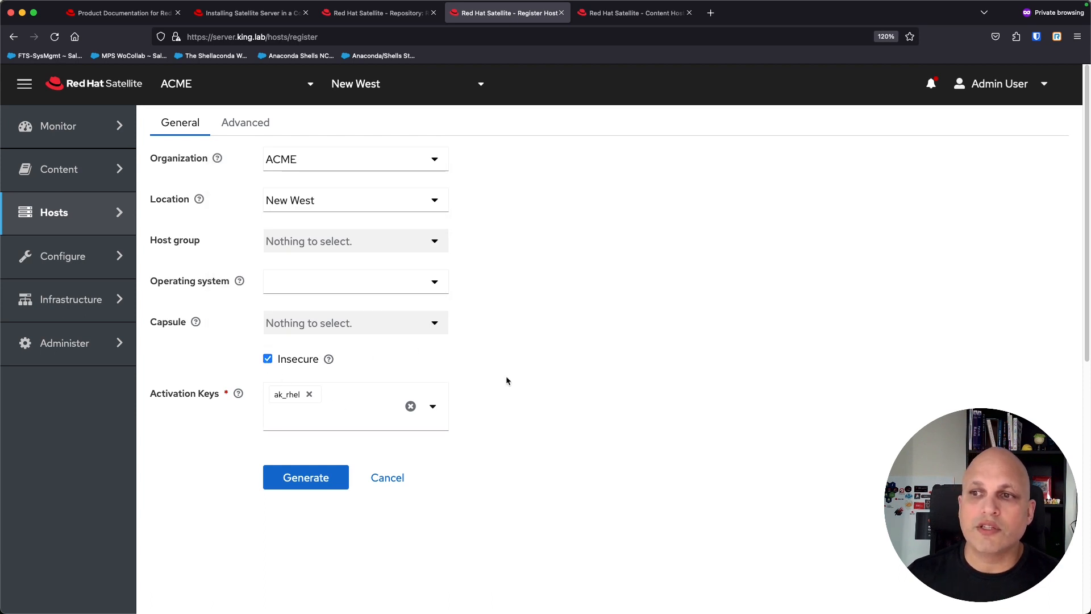
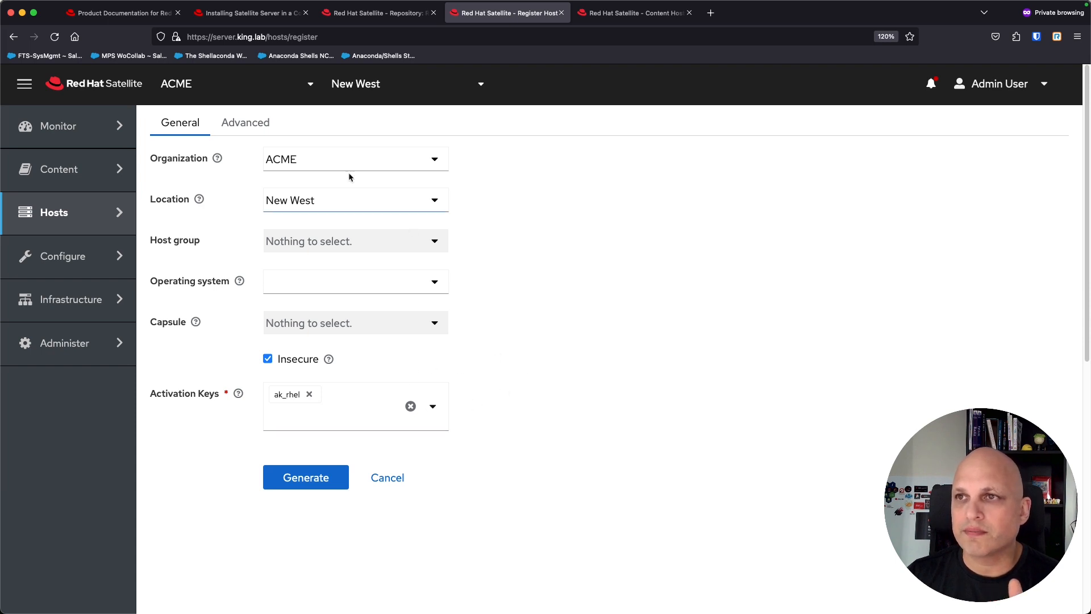
# Step: Show the Advanced registration options, leaving Setup REX inherited from the host parameter
pyautogui.click(238, 123)
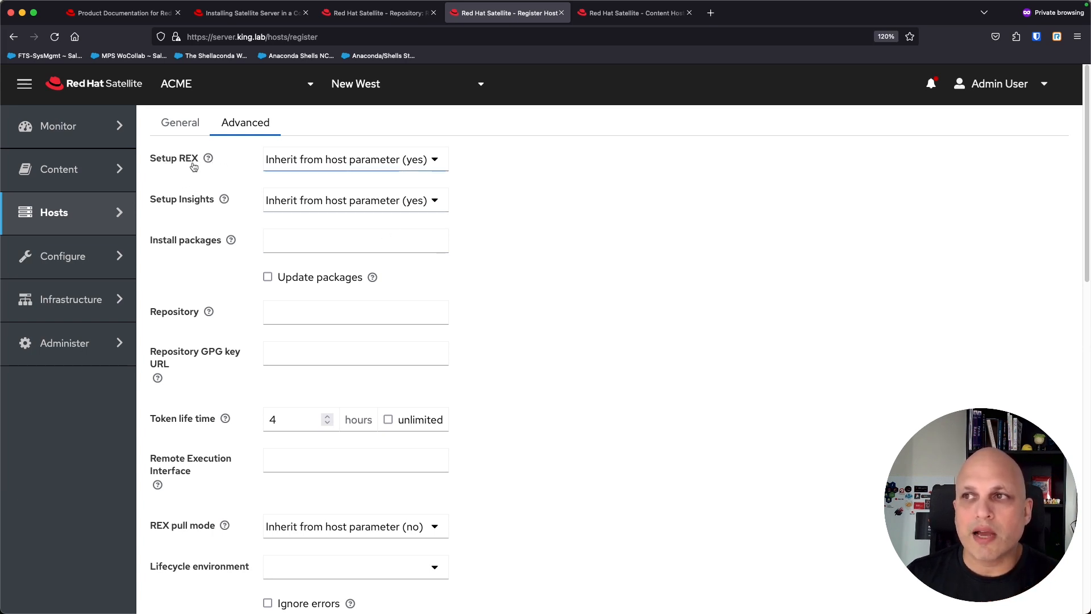
pyautogui.click(435, 161)
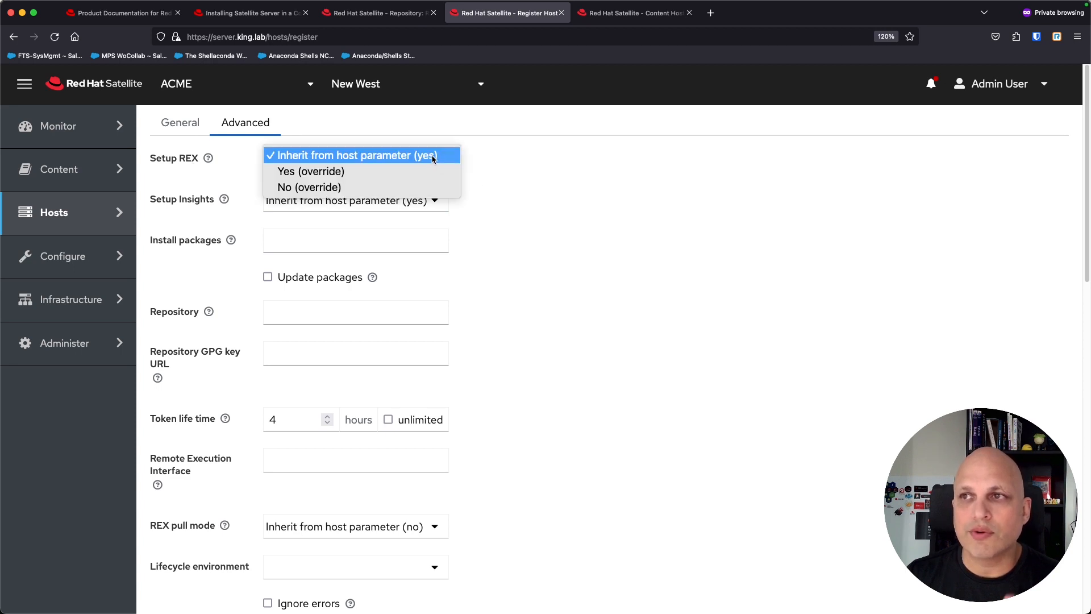
pyautogui.click(517, 164)
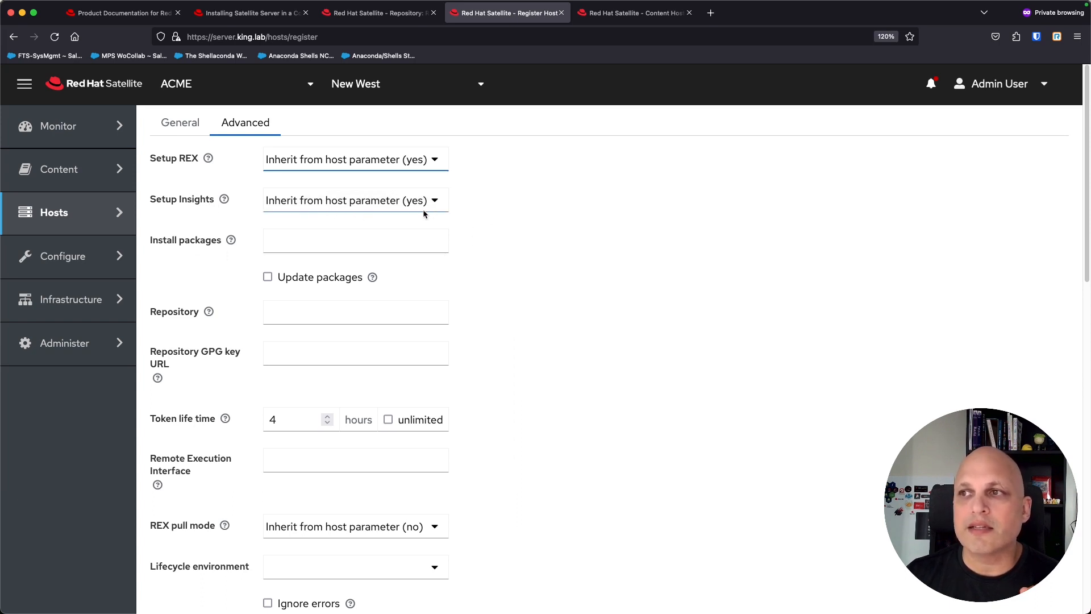
pyautogui.click(519, 238)
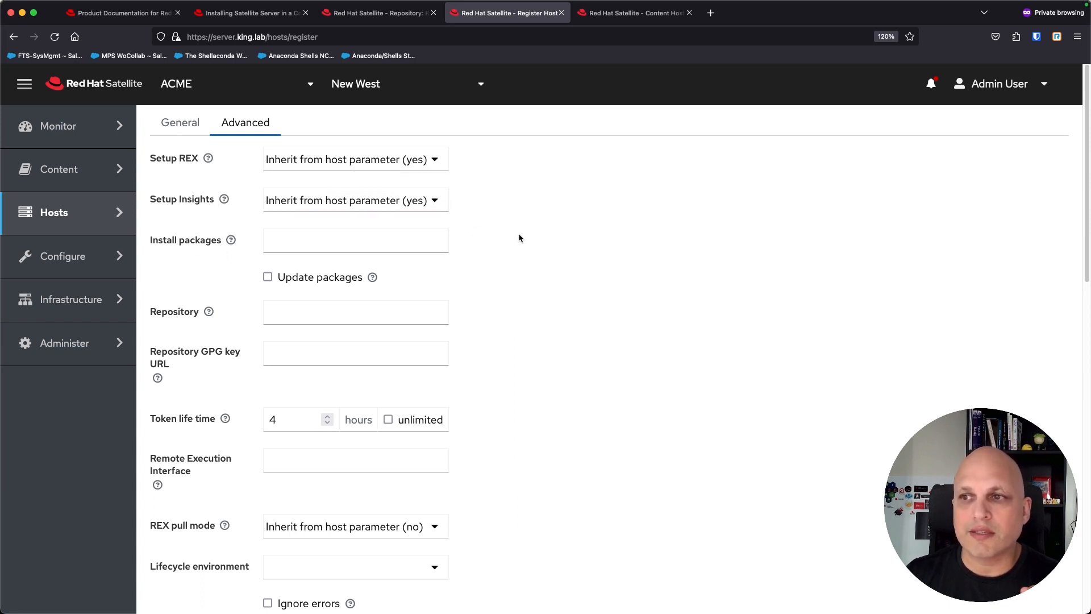
pyautogui.scroll(-3, 553, 343)
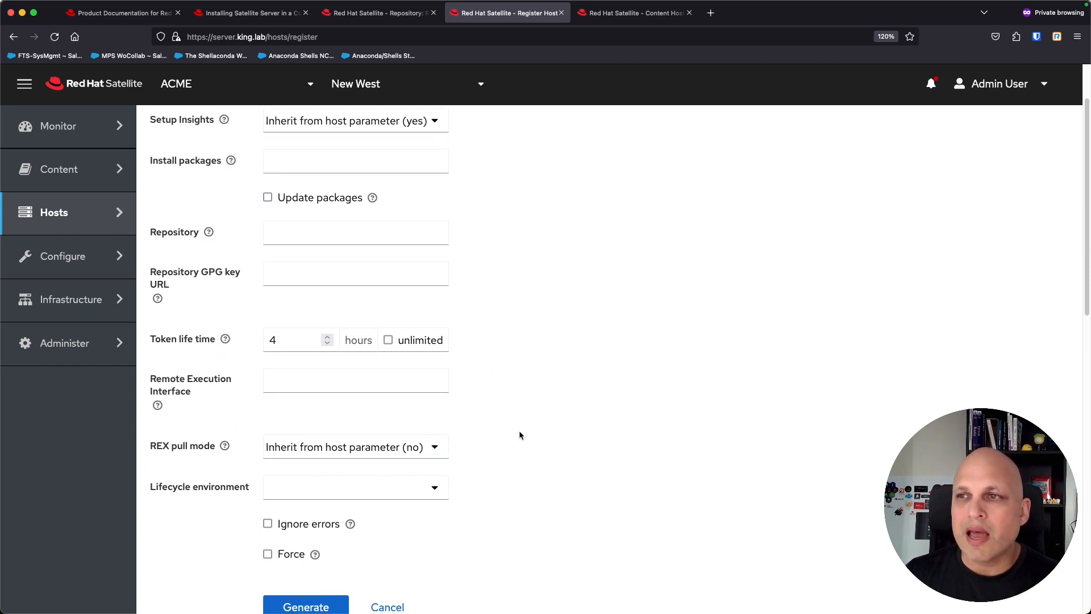
pyautogui.scroll(3, 520, 431)
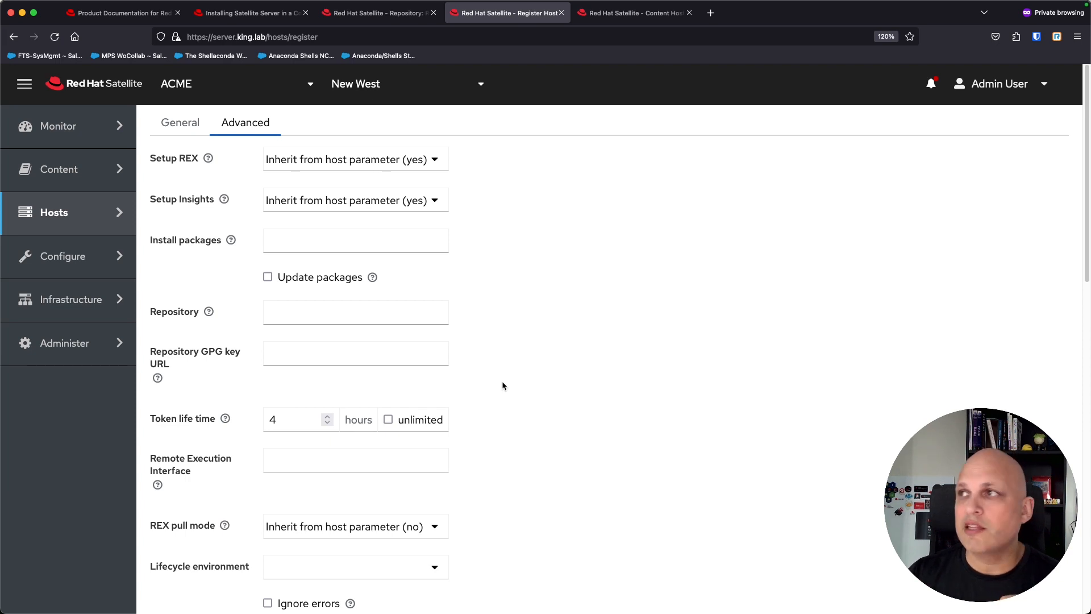
pyautogui.moveTo(67, 171)
# Step: Open the ak_rhel activation key in a new tab and select its example subscription-manager register command
pyautogui.middleClick(187, 407)
pyautogui.click(599, 13)
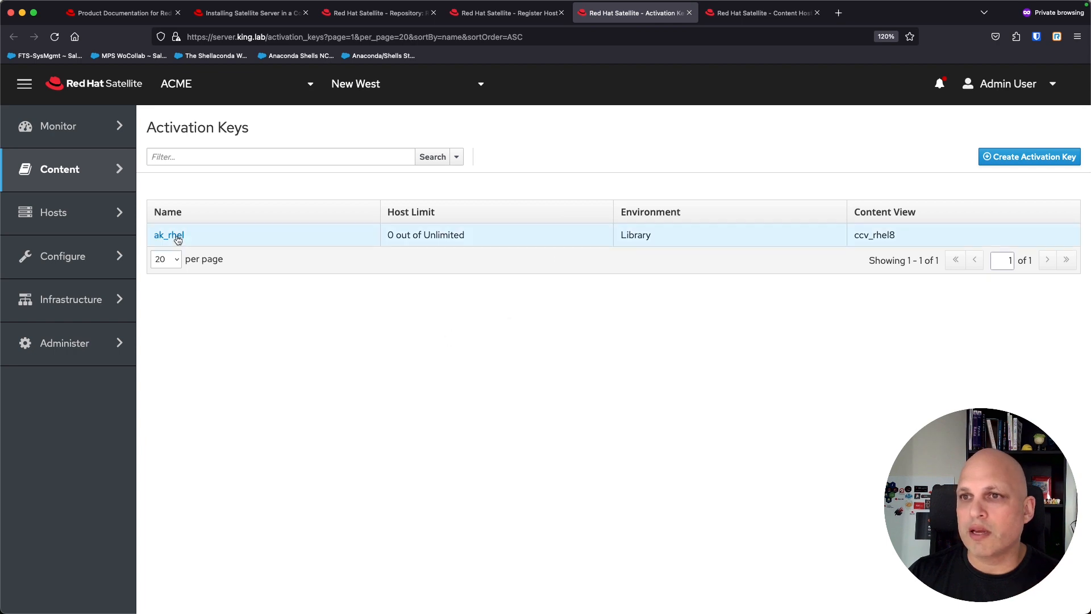
pyautogui.click(177, 237)
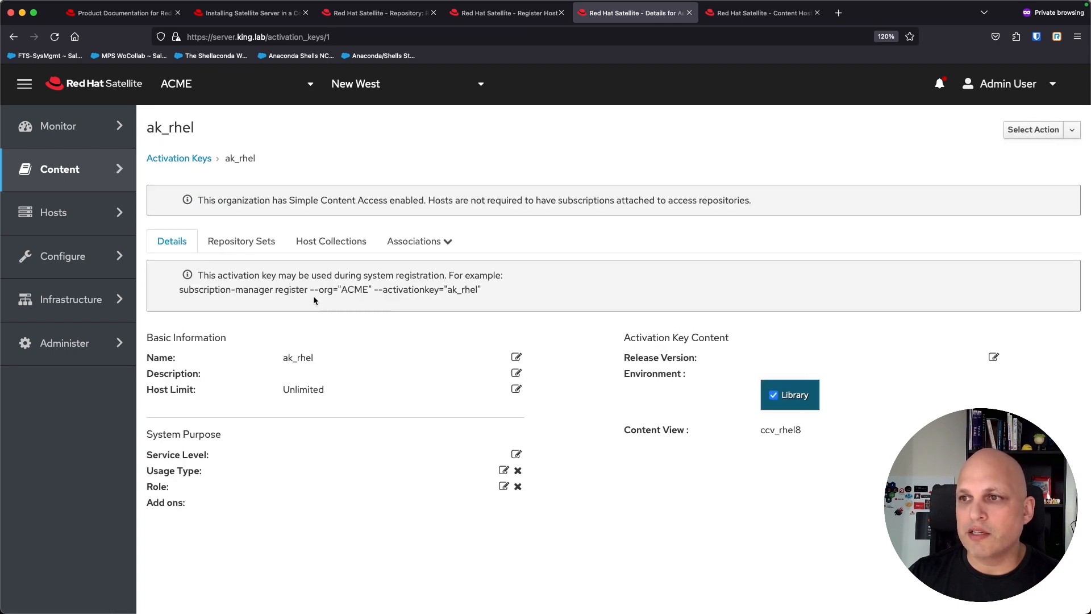
pyautogui.tripleClick(305, 289)
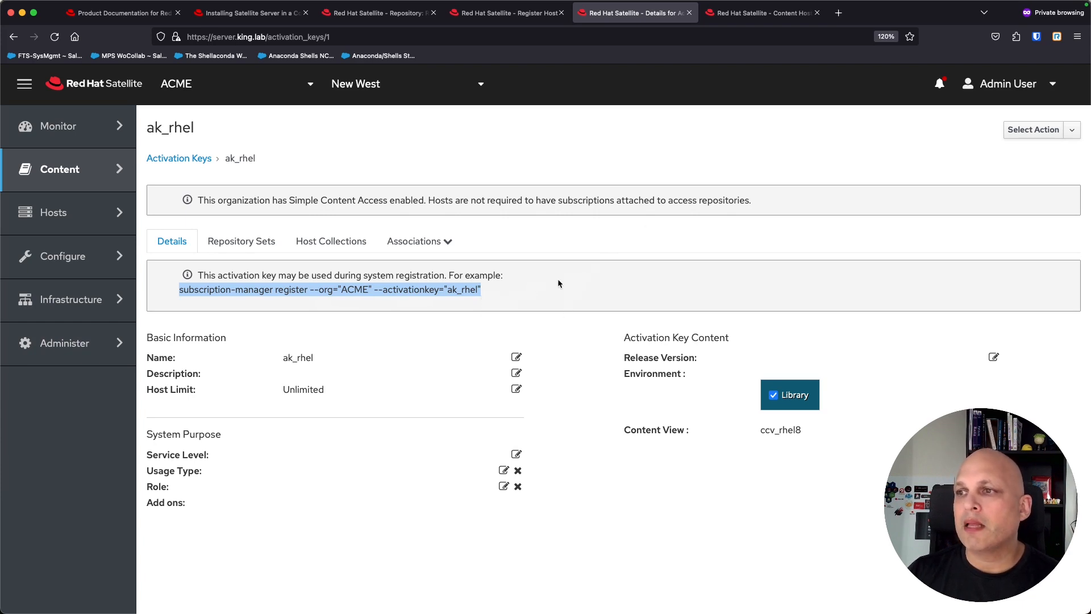
# Step: Compare the ak_rhel key details with the Register Host form's general and advanced settings
pyautogui.click(507, 14)
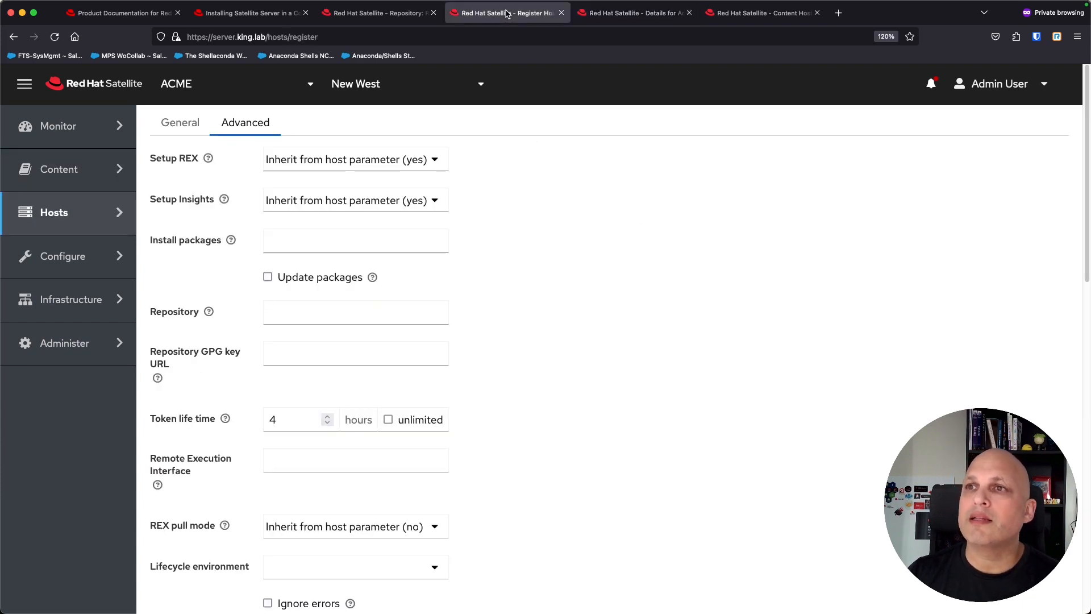
pyautogui.click(180, 123)
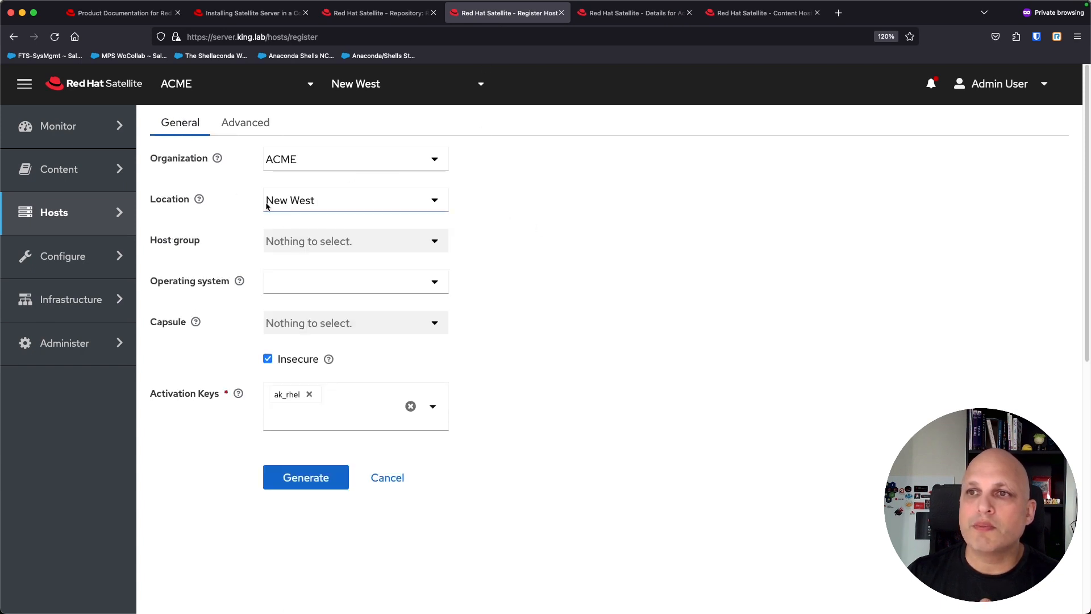
pyautogui.click(635, 13)
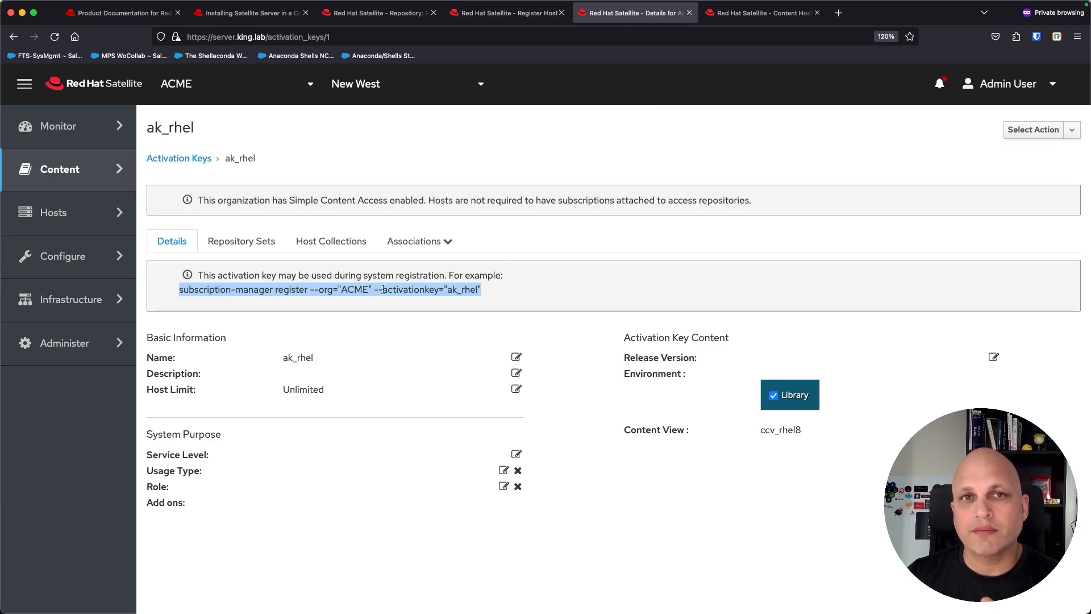
pyautogui.click(522, 13)
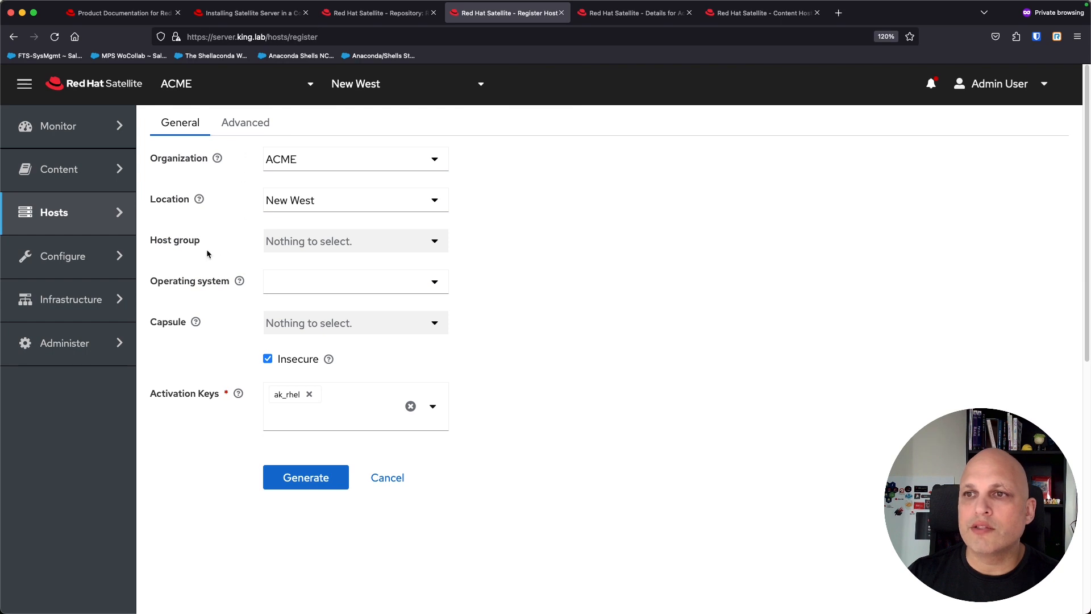
pyautogui.click(637, 14)
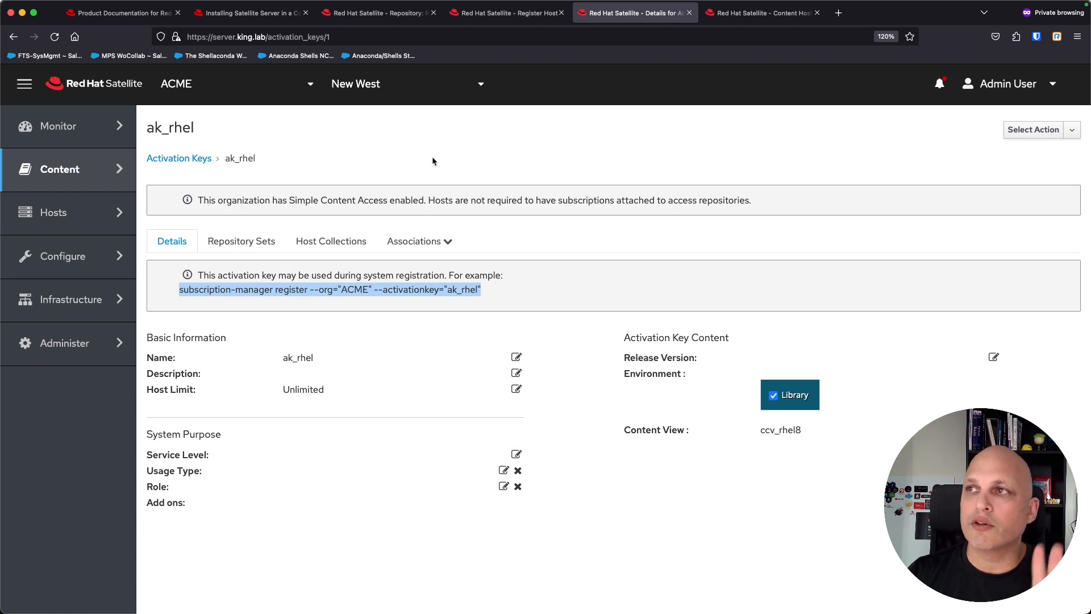
pyautogui.click(494, 14)
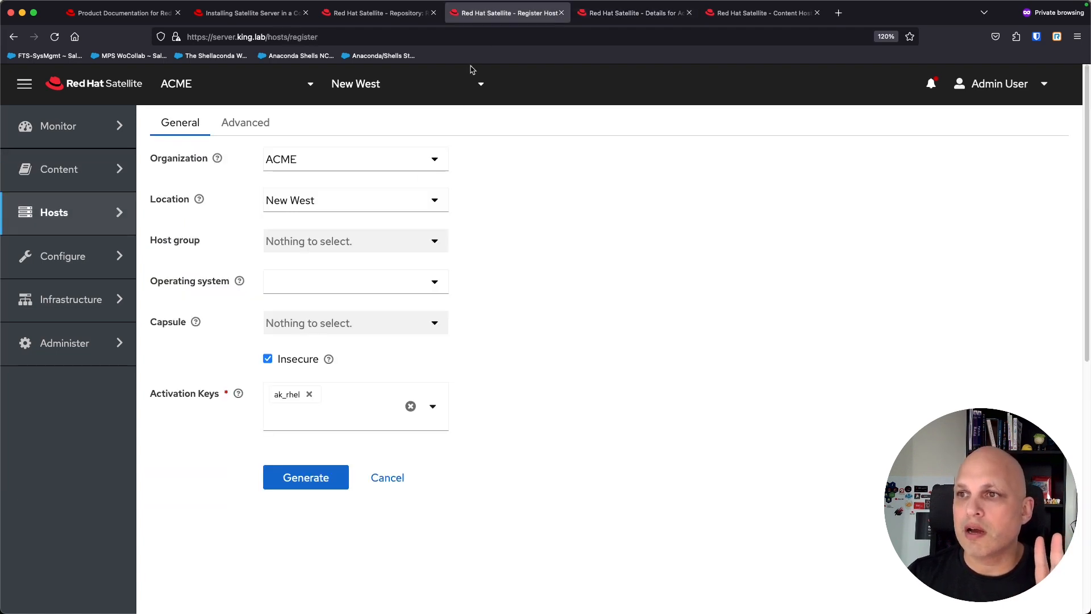
pyautogui.click(246, 123)
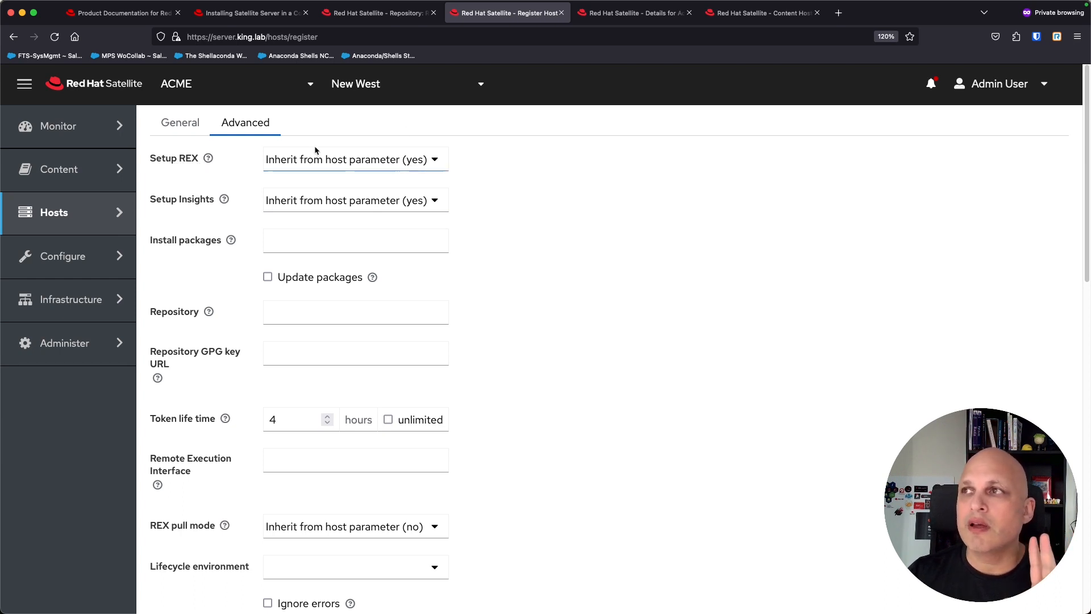
pyautogui.click(603, 13)
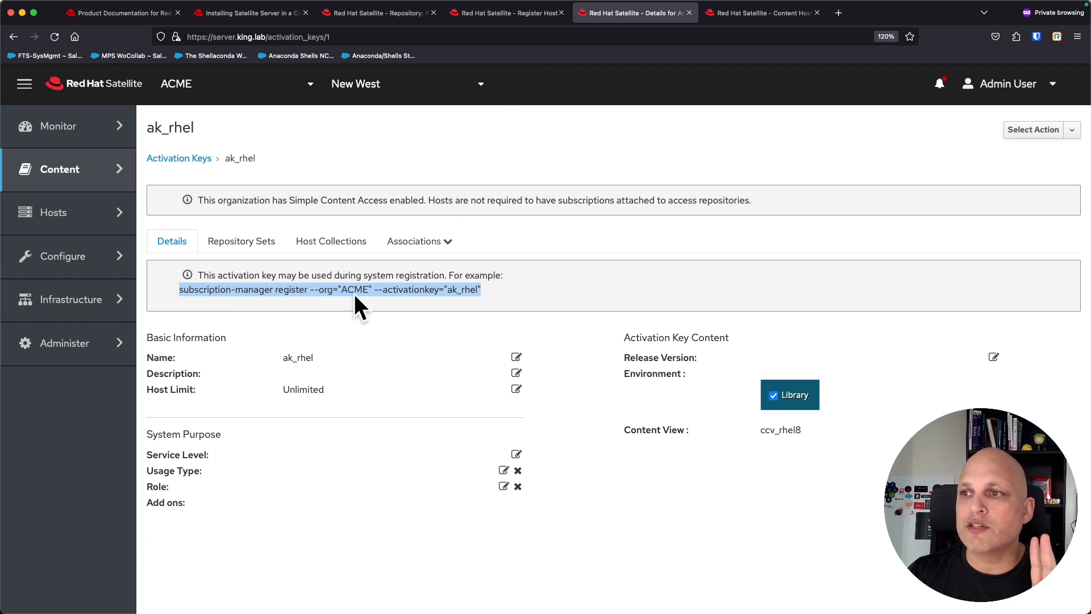
pyautogui.click(510, 12)
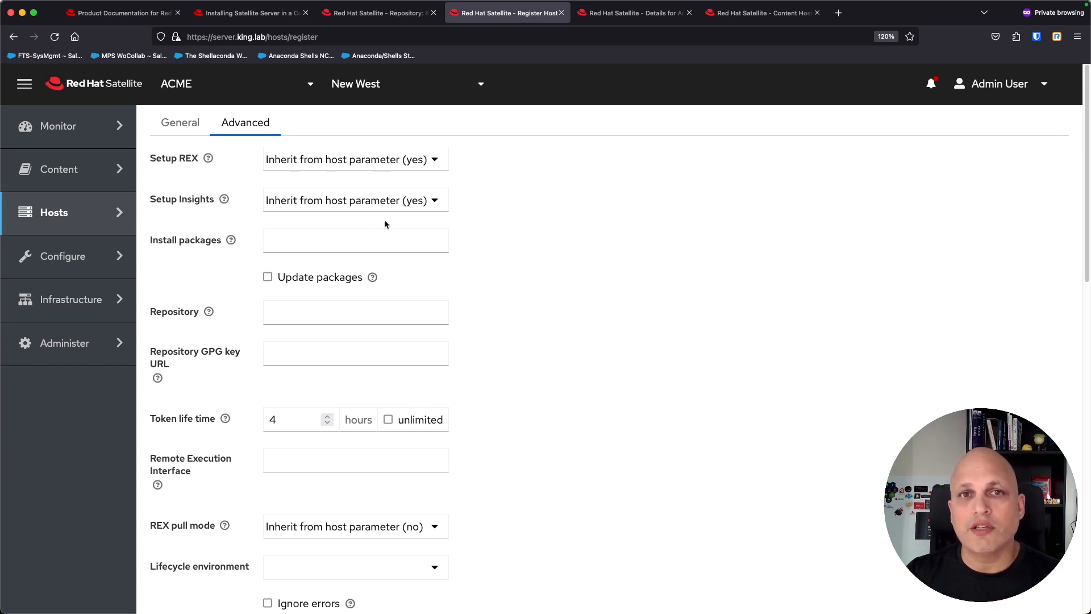
# Step: Enable Force, regenerate the curl registration command, and highlight its force=true parameter
pyautogui.scroll(-2, 514, 246)
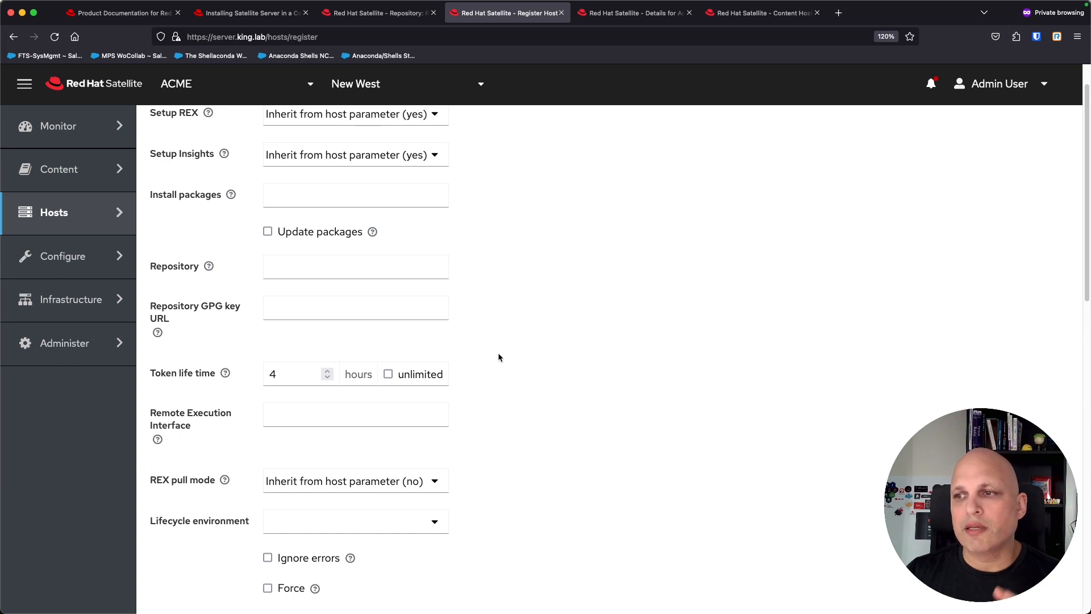
pyautogui.scroll(2, 506, 354)
pyautogui.scroll(-7, 513, 347)
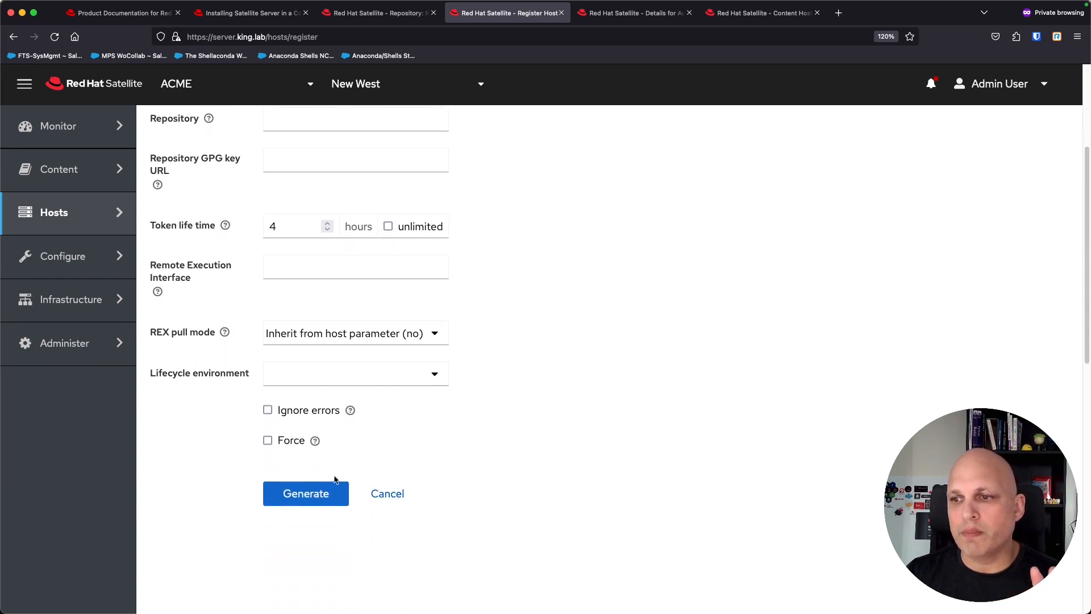
pyautogui.click(324, 497)
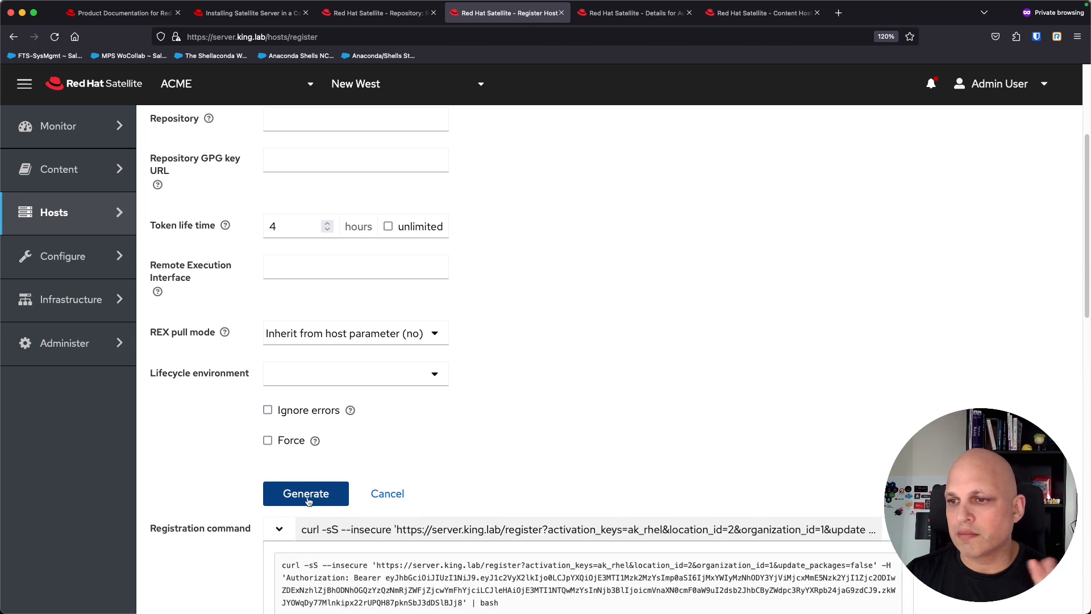
pyautogui.scroll(-2, 309, 502)
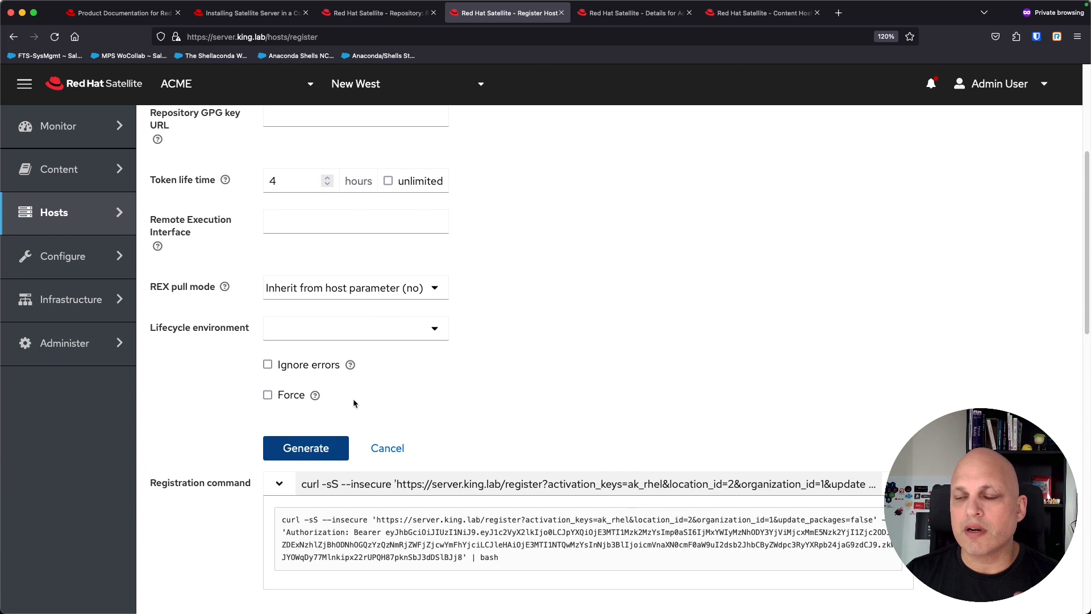
pyautogui.click(267, 396)
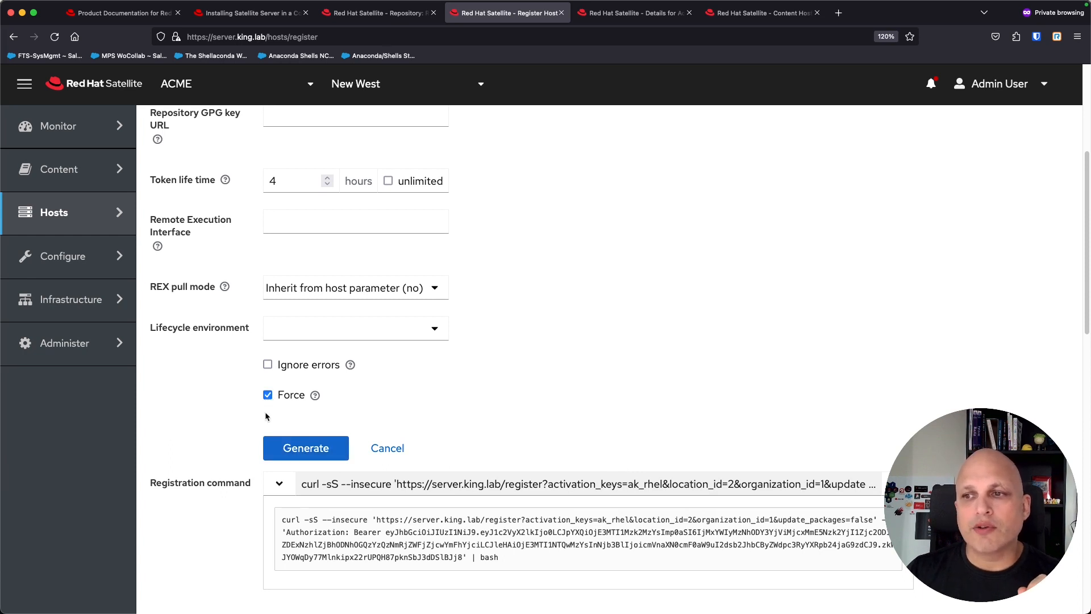
pyautogui.click(314, 451)
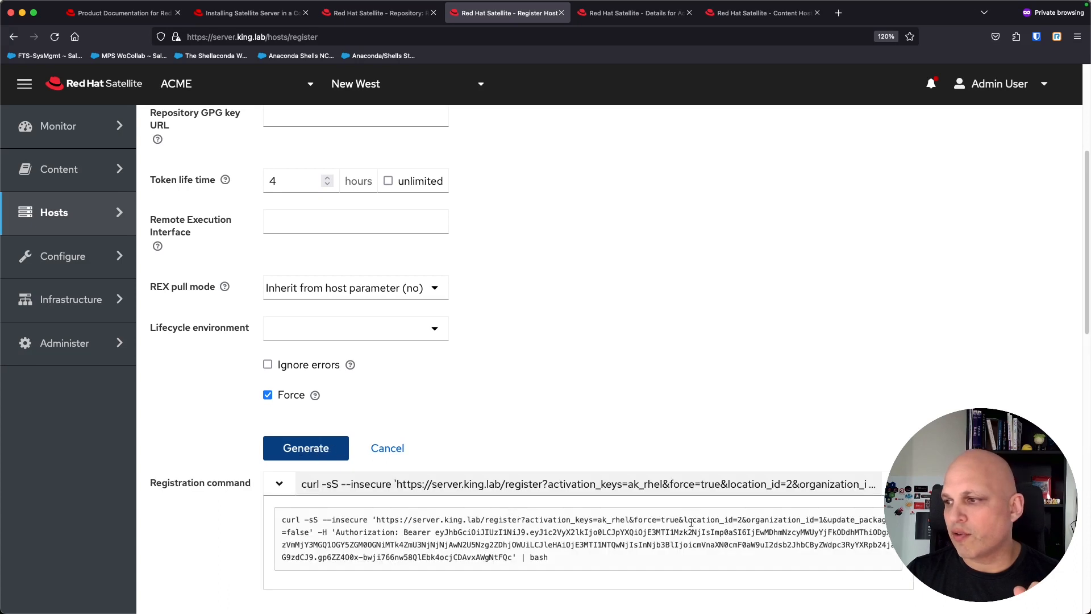
pyautogui.moveTo(630, 520); pyautogui.dragTo(680, 519)
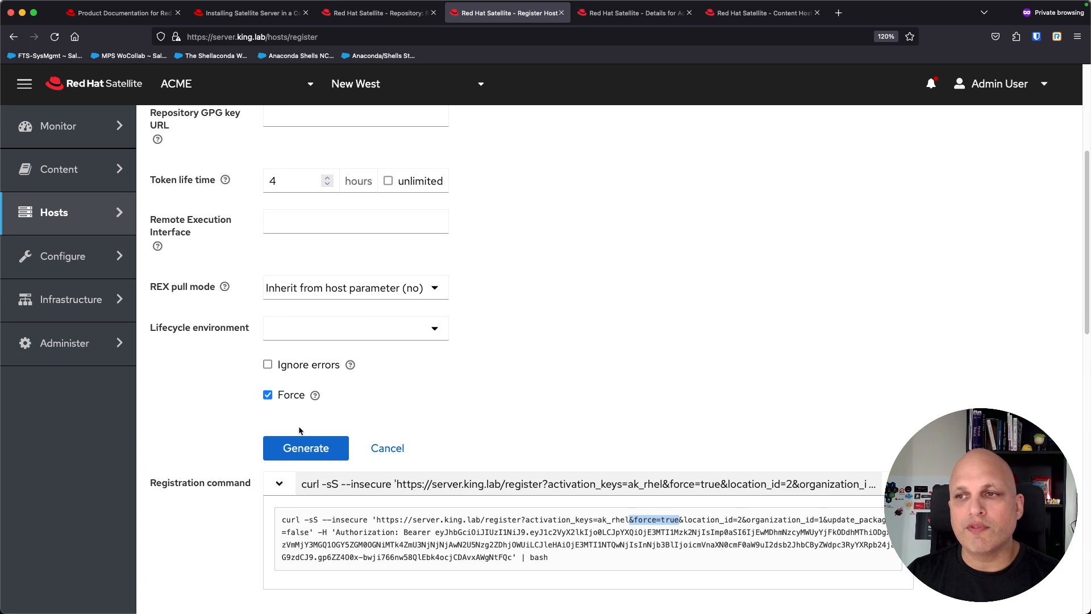
# Step: Change the token lifetime from 4 to never expire and regenerate the command
pyautogui.scroll(4, 512, 362)
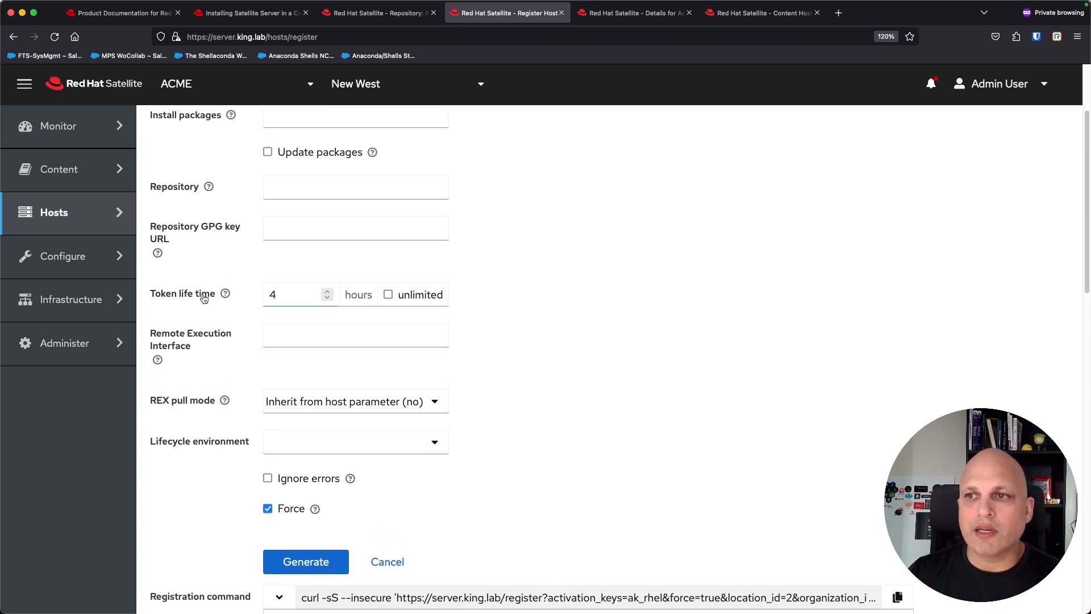
pyautogui.moveTo(281, 295); pyautogui.dragTo(254, 293)
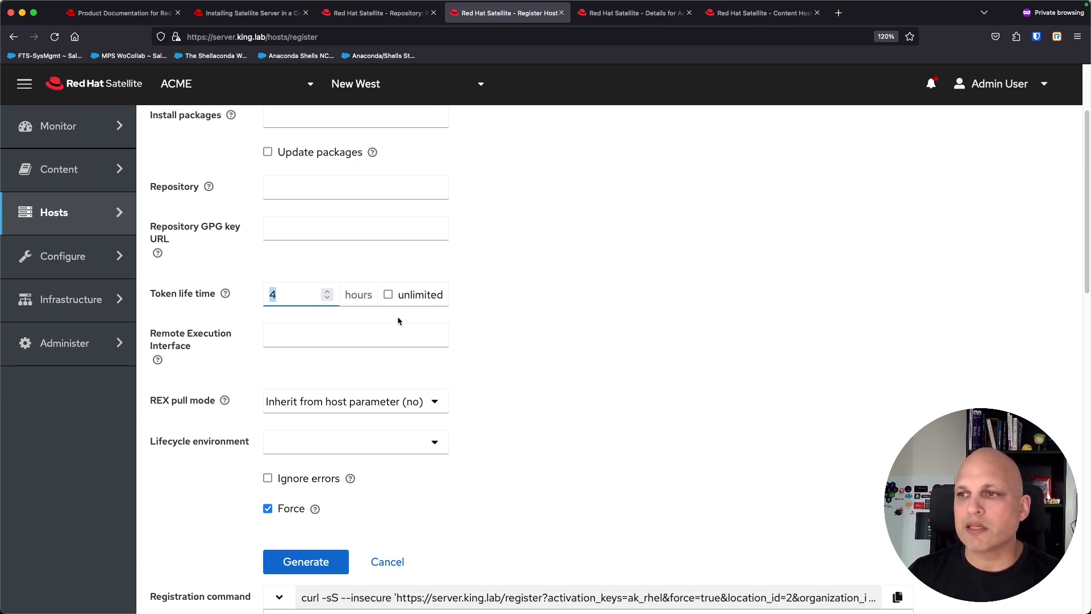
pyautogui.click(389, 296)
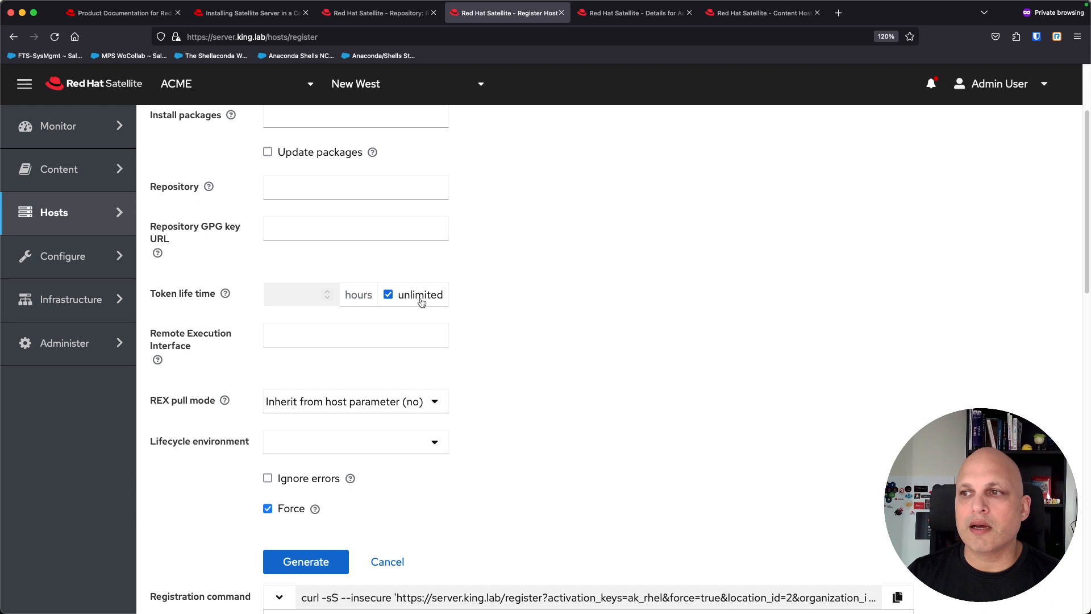
pyautogui.scroll(-3, 420, 352)
pyautogui.click(323, 437)
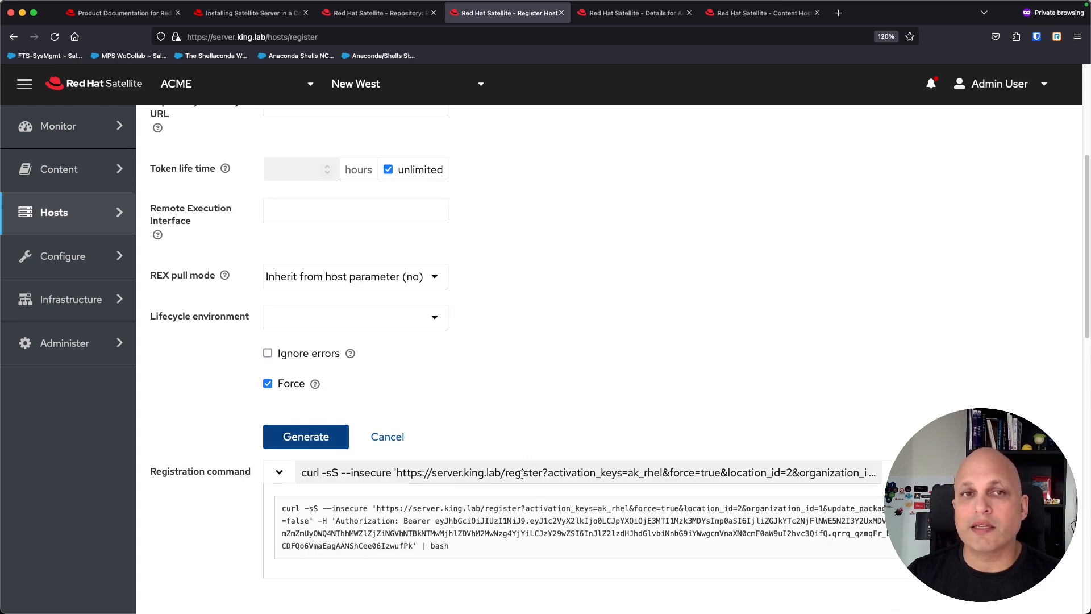
# Step: Toggle Update packages on and back off, view the Install packages help, and regenerate the command
pyautogui.scroll(5, 493, 361)
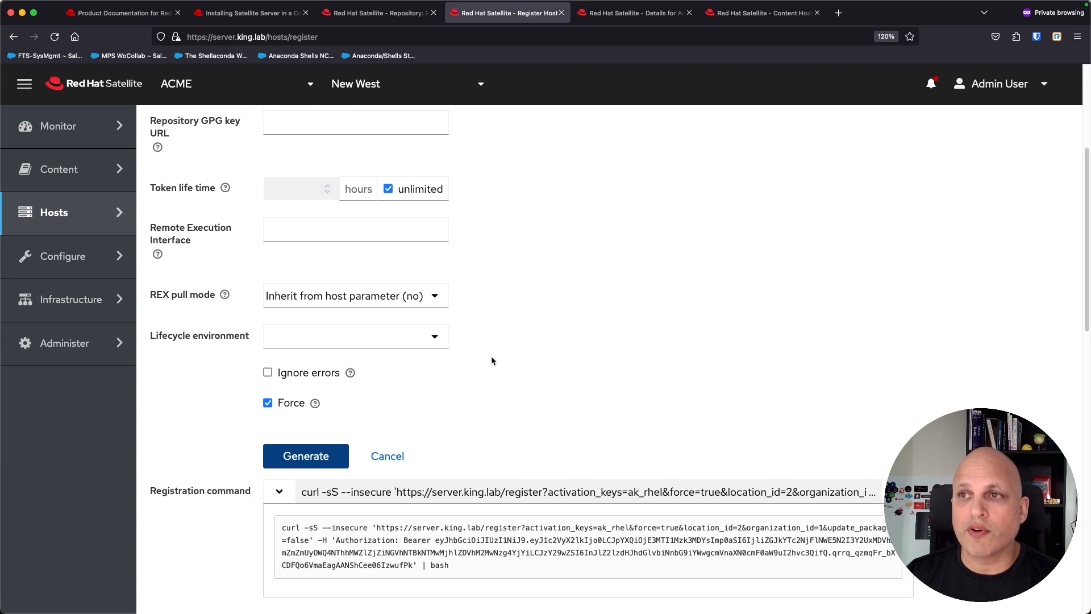
pyautogui.scroll(1, 493, 361)
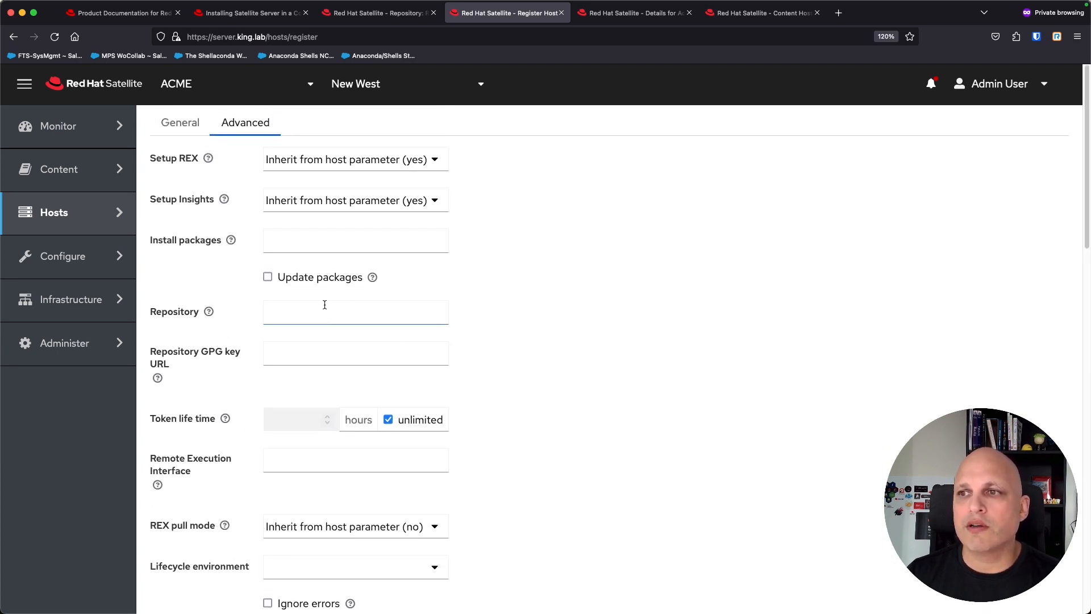
pyautogui.click(268, 278)
pyautogui.click(268, 278)
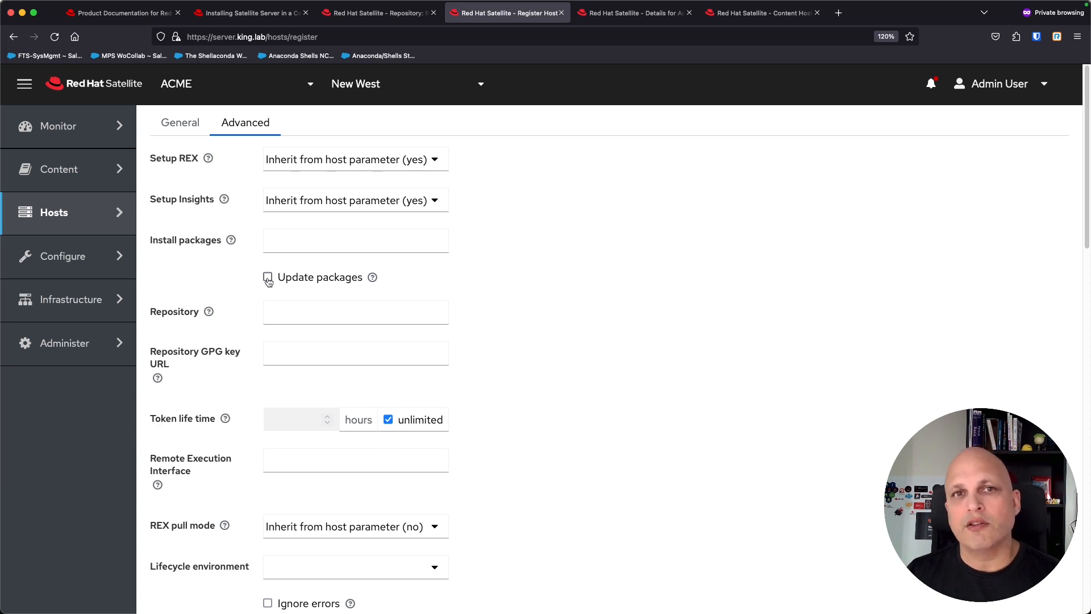
pyautogui.click(300, 239)
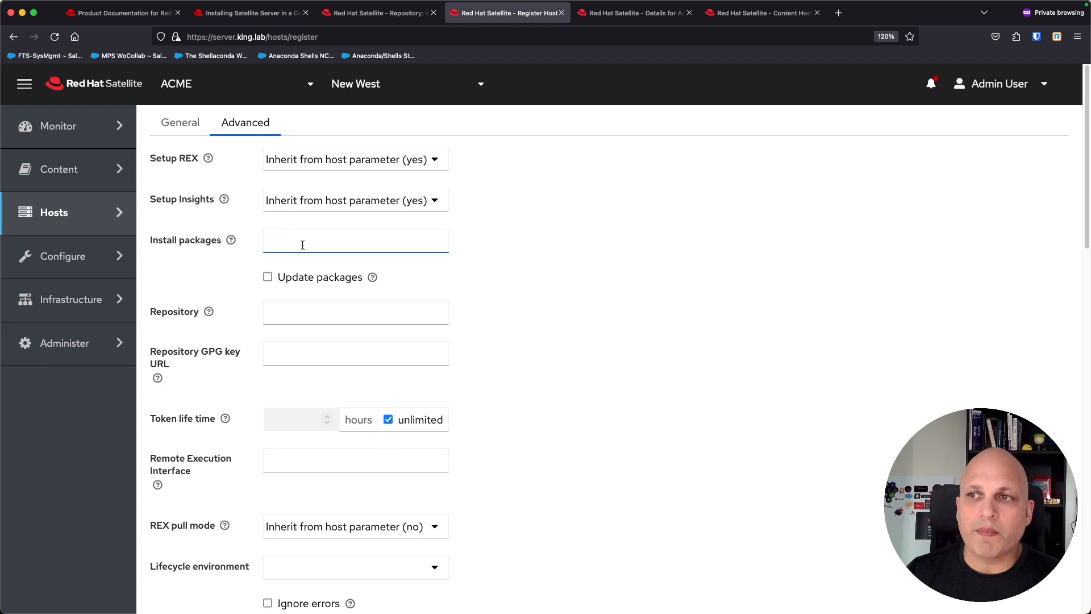
pyautogui.click(232, 241)
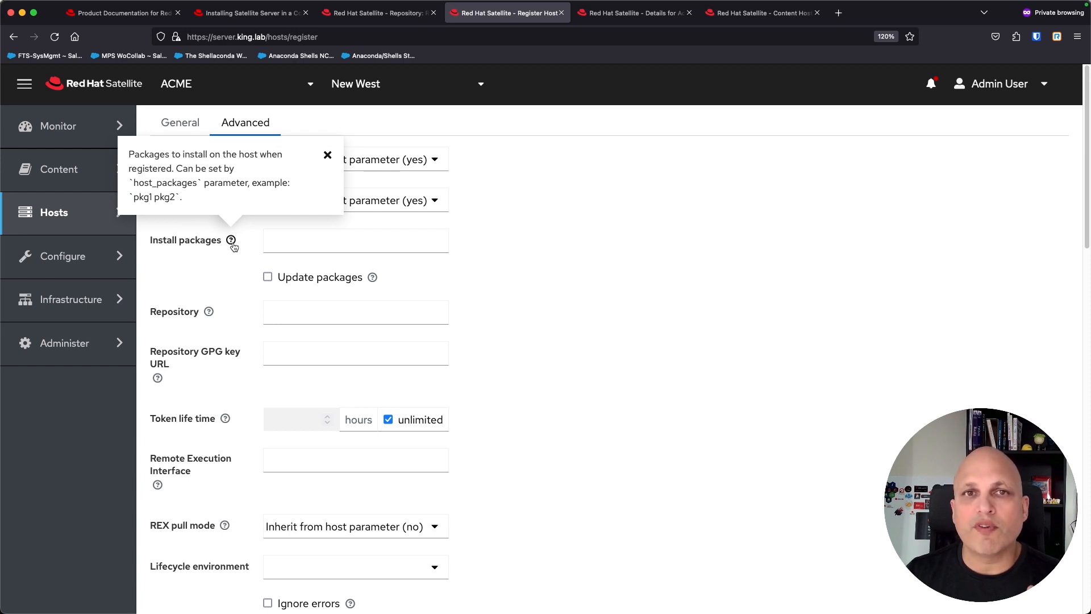
pyautogui.scroll(-6, 527, 309)
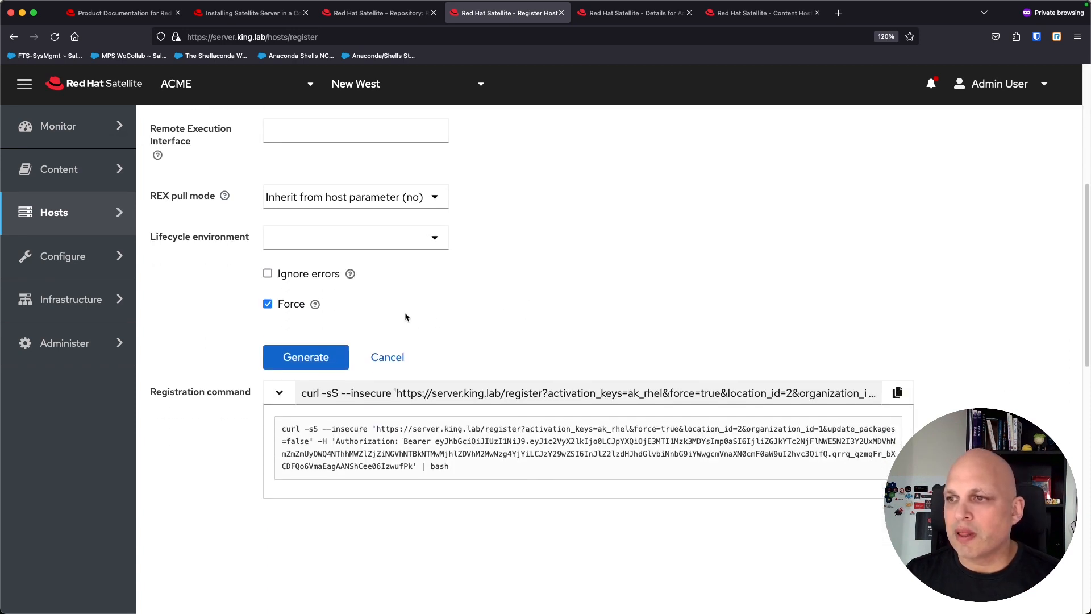
pyautogui.click(305, 359)
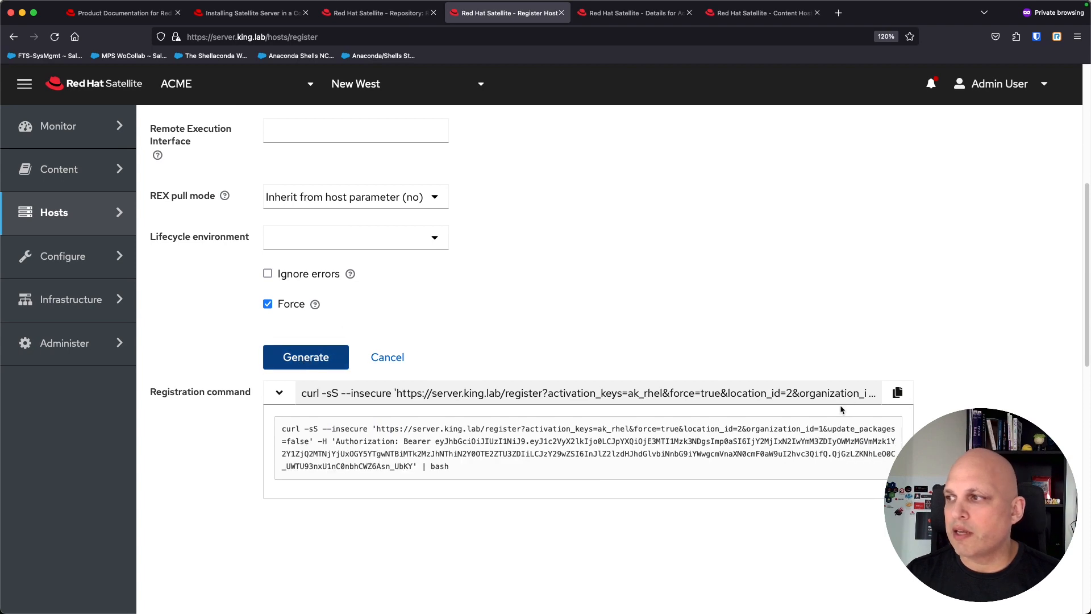
# Step: Paste the fresh curl command into an enlarged TextEdit note, select it, and minimize the note
pyautogui.click(898, 393)
pyautogui.press('super+Tab')
pyautogui.press('super+v')
pyautogui.moveTo(267, 84); pyautogui.dragTo(266, 84)
pyautogui.moveTo(669, 480); pyautogui.dragTo(1046, 562)
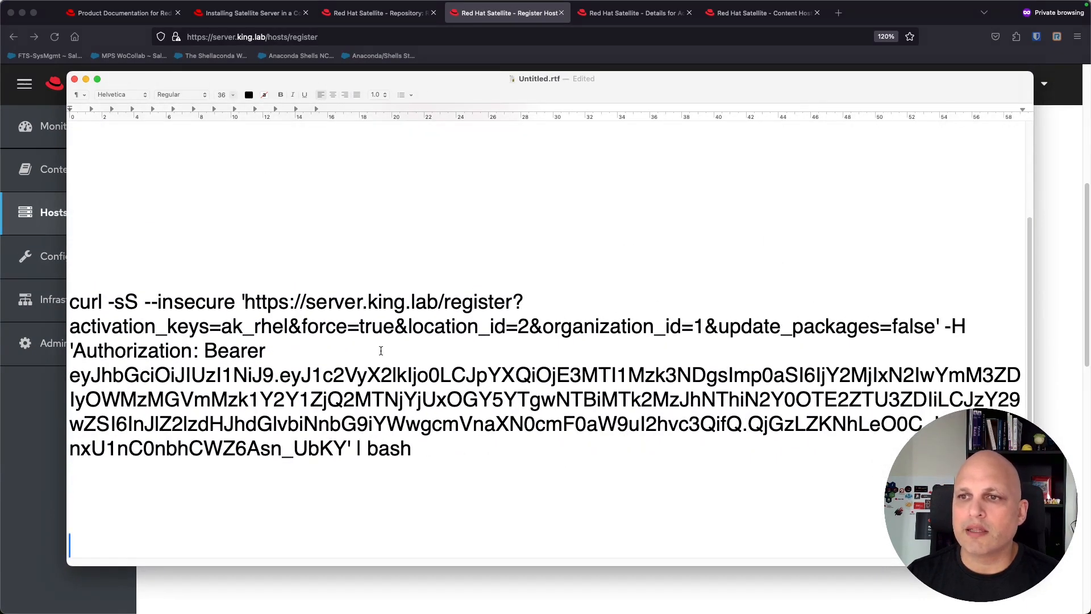
pyautogui.moveTo(413, 449); pyautogui.dragTo(76, 303)
pyautogui.press('super+m')
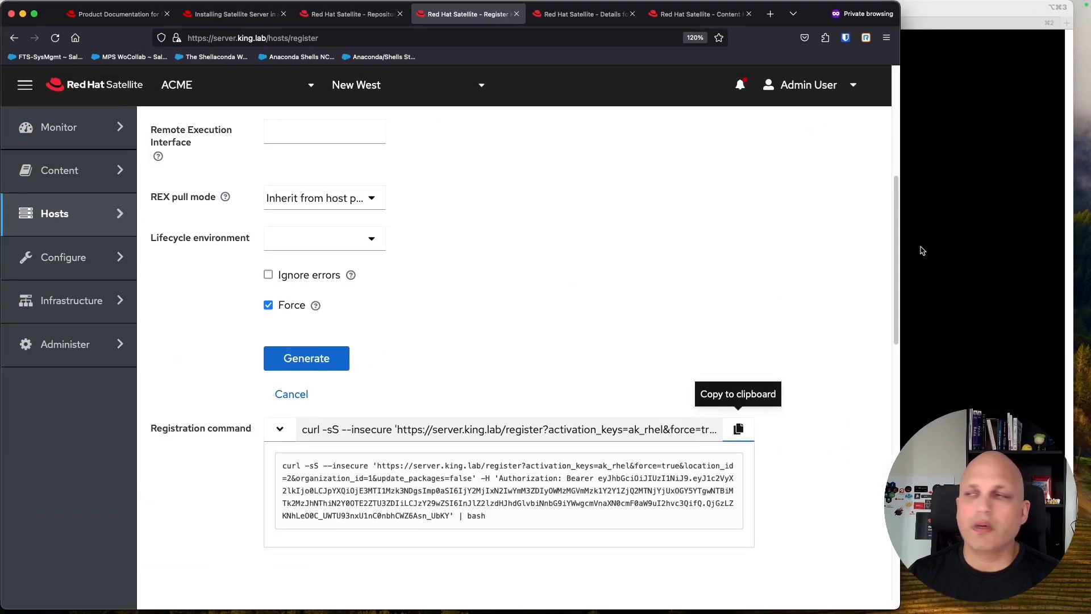
# Step: On node01, enter the pasted curl command commented out with '#', then recall it
pyautogui.click(957, 158)
pyautogui.press('super+2')
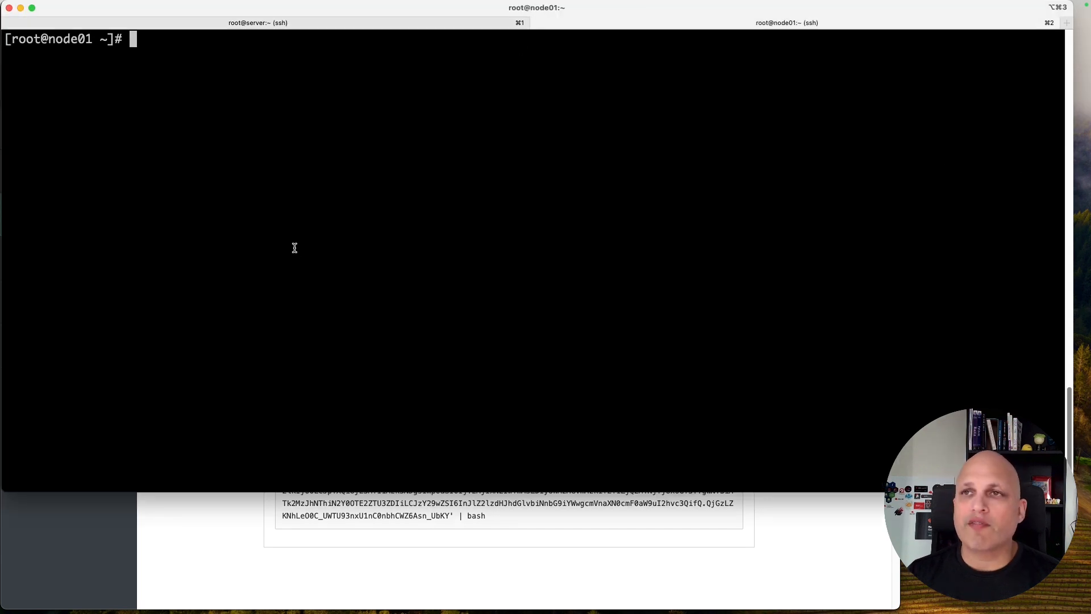
pyautogui.press('super+v')
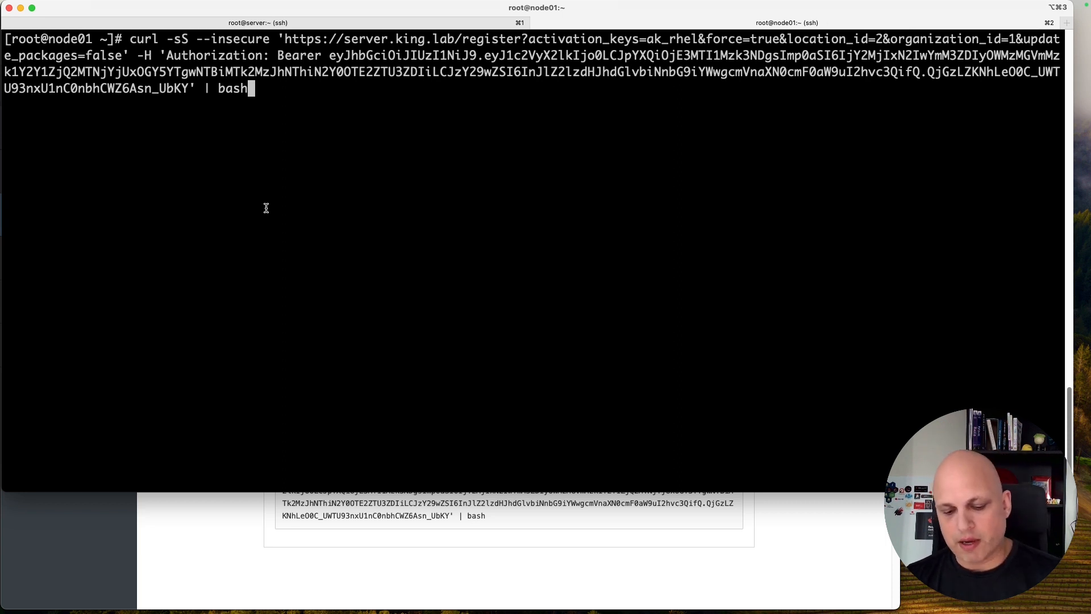
pyautogui.hotkey('ctrl', 'a')
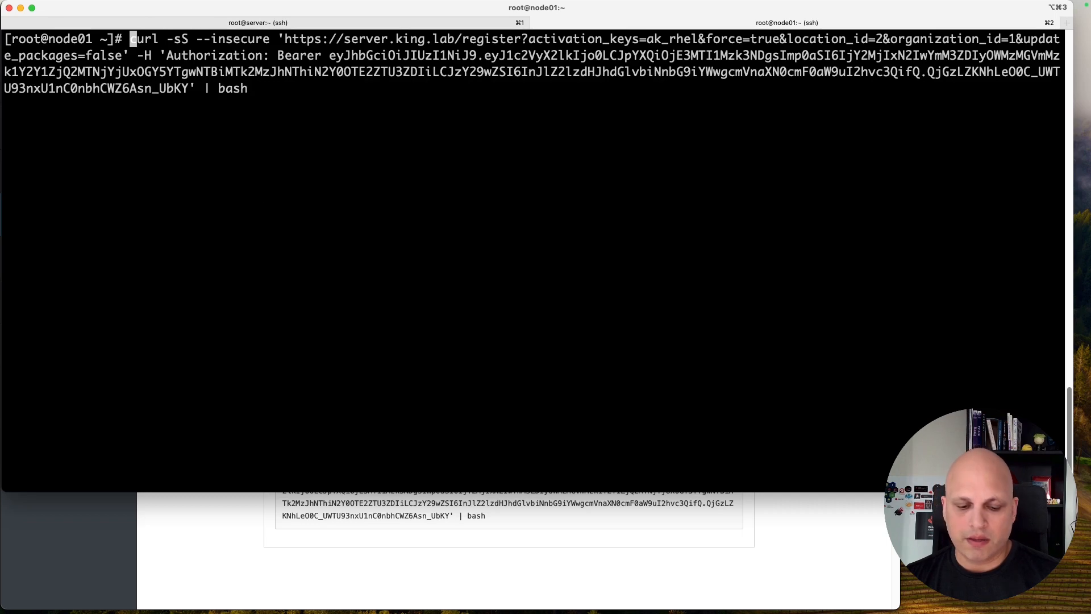
pyautogui.write('#')
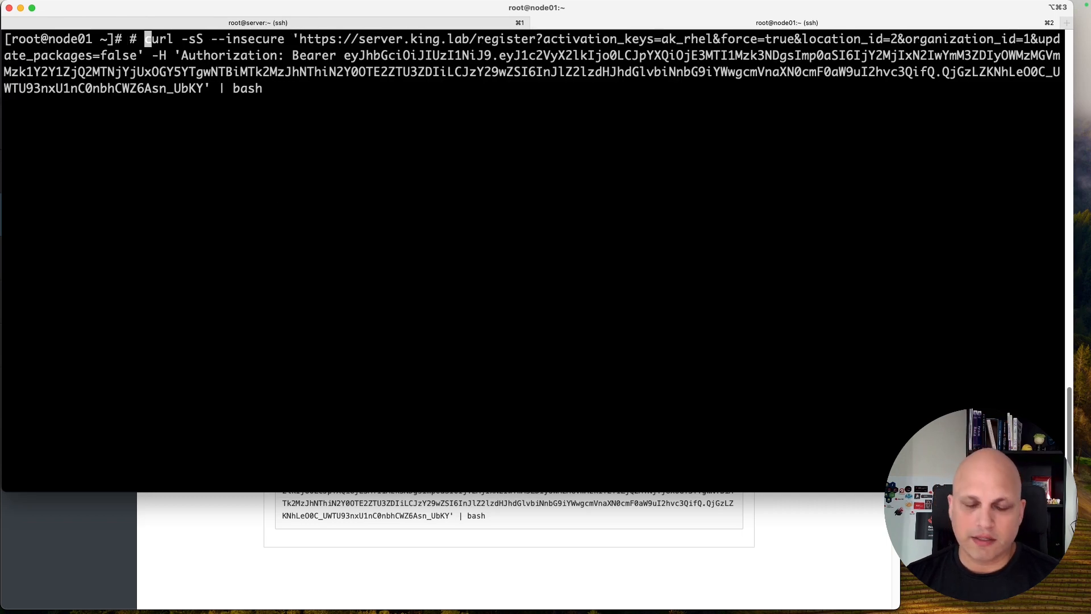
pyautogui.press('Return')
pyautogui.press('Up')
# Step: Uncomment the command and change its '| bash' ending to '| less' to view the script
pyautogui.hotkey('ctrl', 'a')
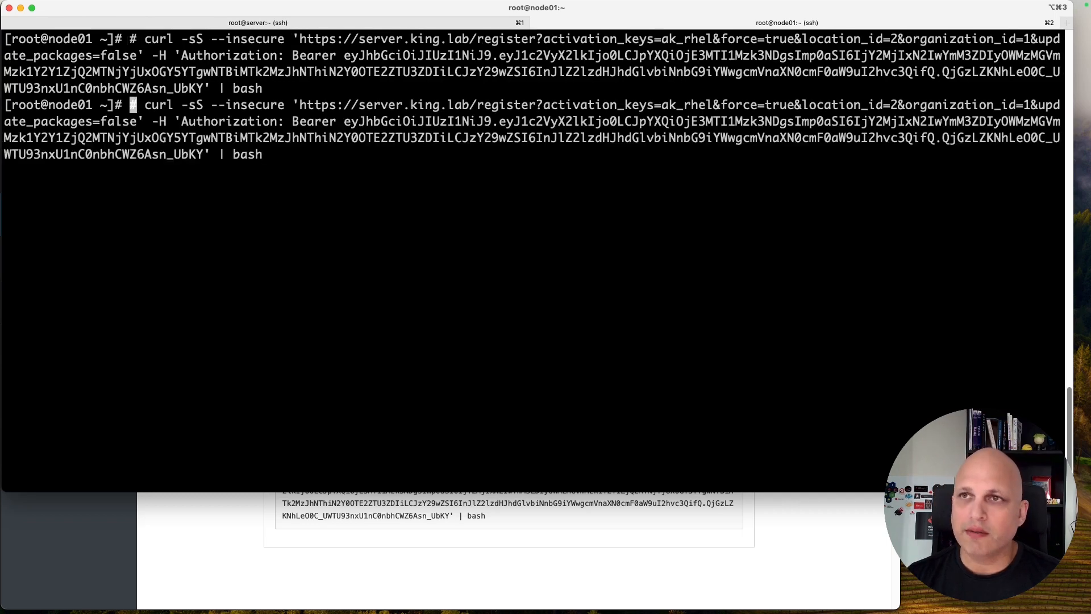
pyautogui.press('Delete')
pyautogui.press('Right')
pyautogui.press('Right')
pyautogui.press('Right')
pyautogui.press('Right')
pyautogui.press('Right')
pyautogui.press('Right')
pyautogui.press('Right')
pyautogui.press('Right')
pyautogui.press('Right')
pyautogui.press('Right')
pyautogui.press('Right')
pyautogui.press('Right')
pyautogui.press('Right')
pyautogui.press('Right')
pyautogui.press('Right')
pyautogui.press('Right')
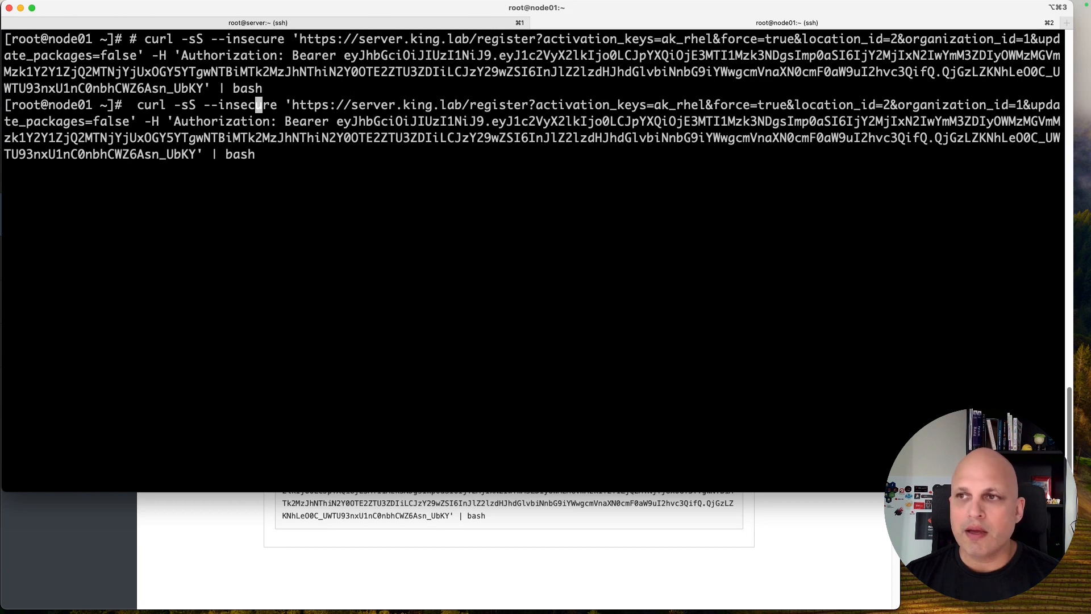
pyautogui.hotkey('ctrl', 'e')
pyautogui.press('BackSpace')
pyautogui.press('BackSpace')
pyautogui.press('BackSpace')
pyautogui.press('BackSpace')
pyautogui.press('BackSpace')
pyautogui.press('BackSpace')
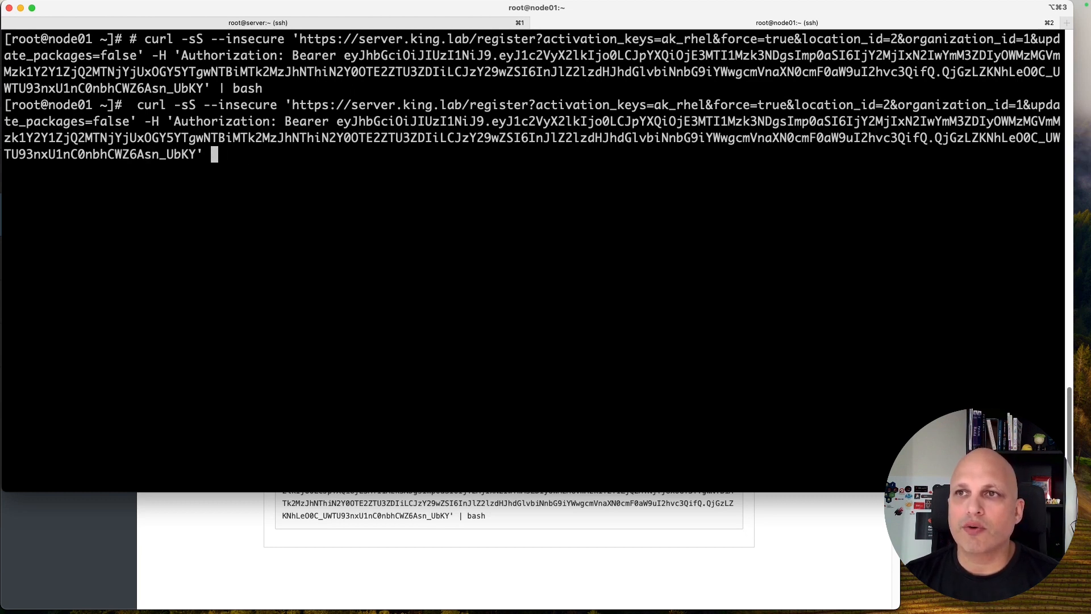
pyautogui.write('| less')
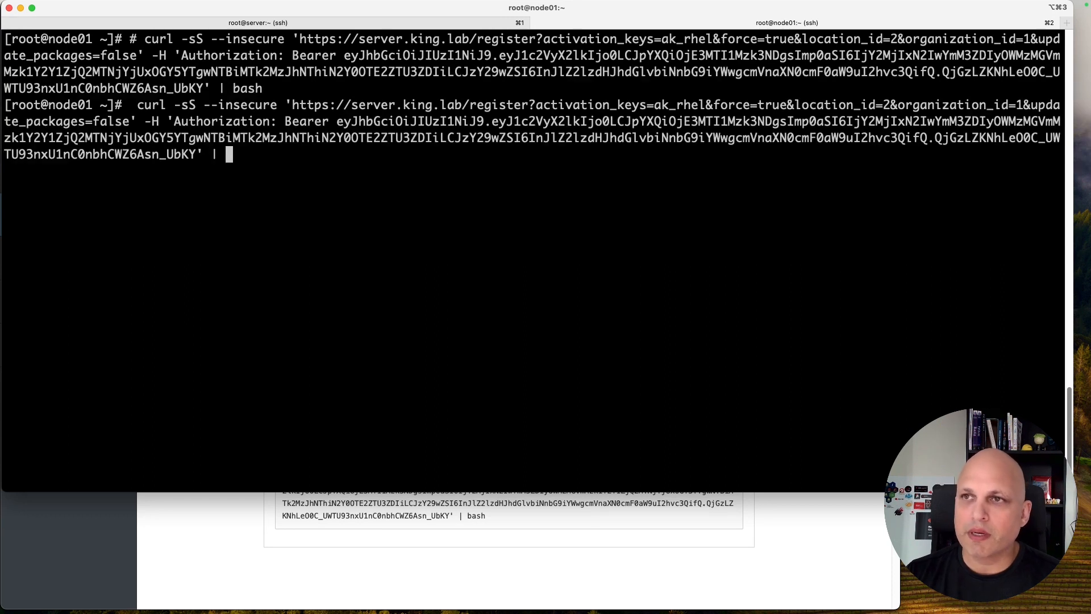
pyautogui.press('Return')
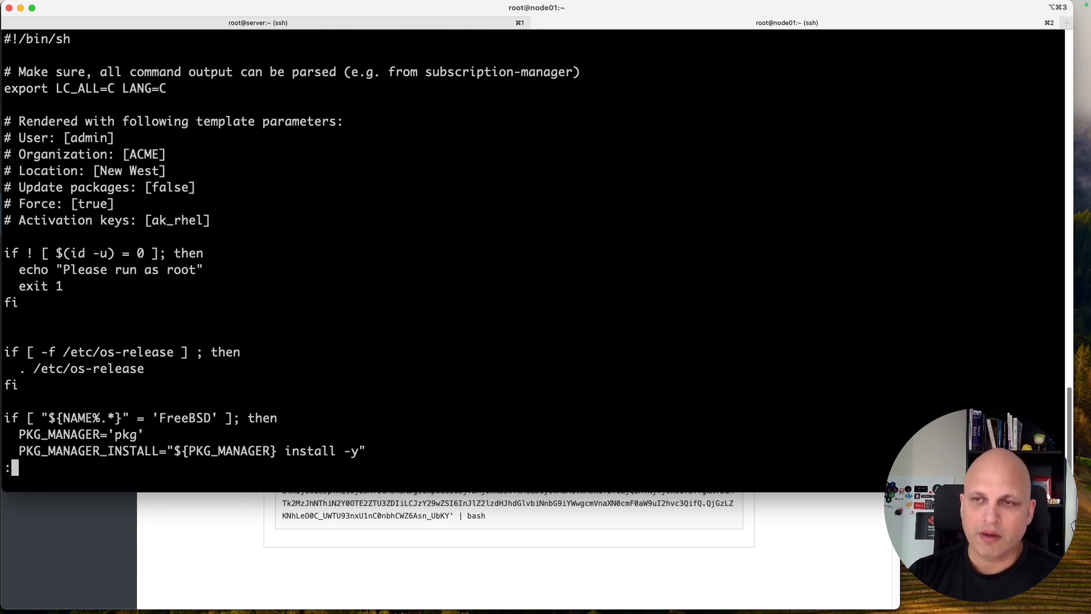
# Step: Page through the downloaded registration script and quit less back to the prompt
pyautogui.press('space')
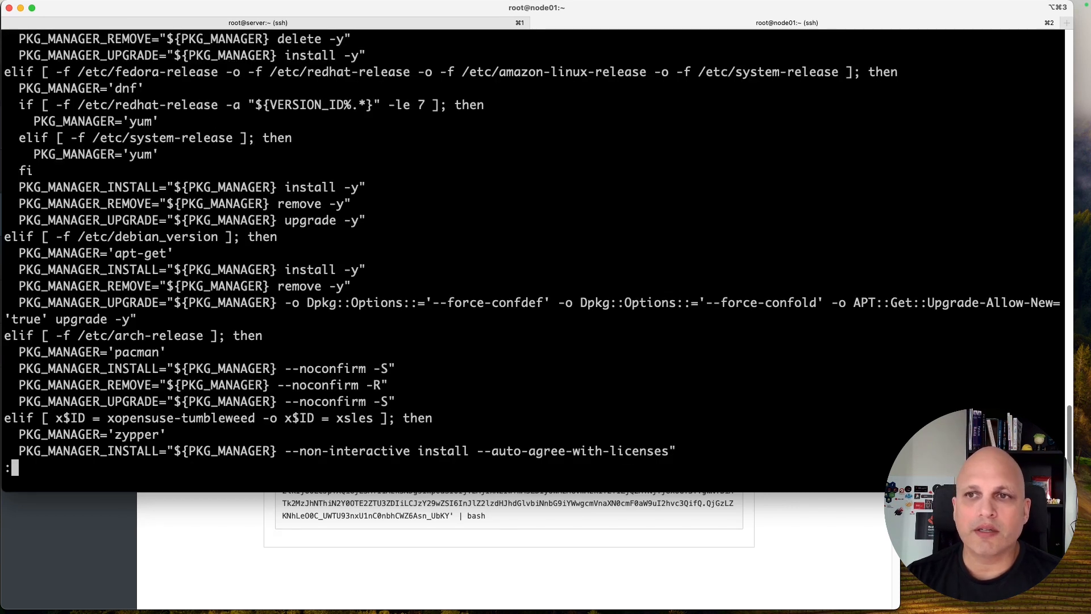
pyautogui.press('space')
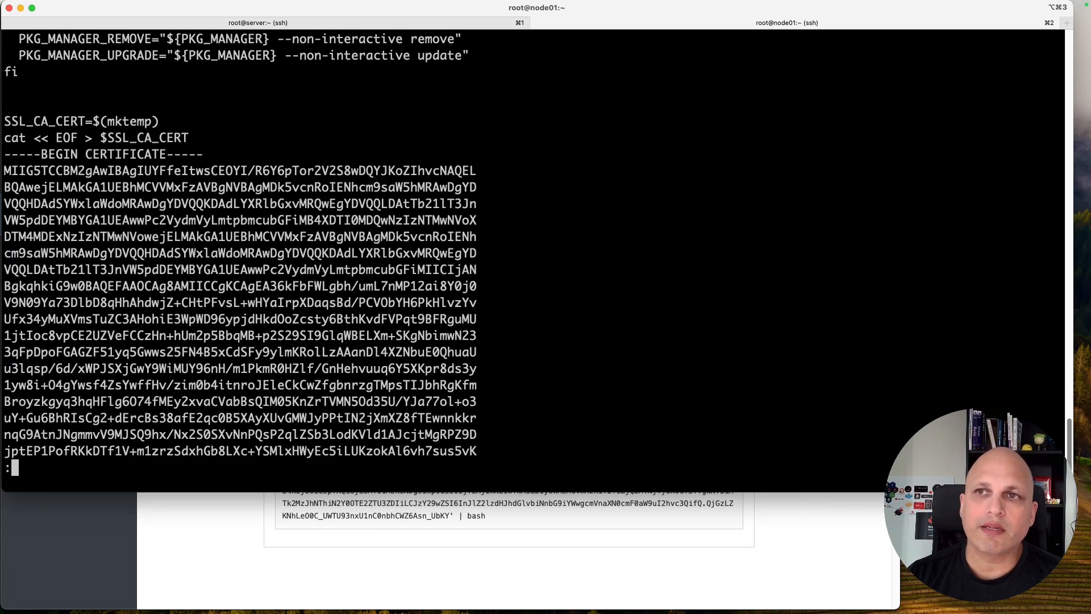
pyautogui.press('space')
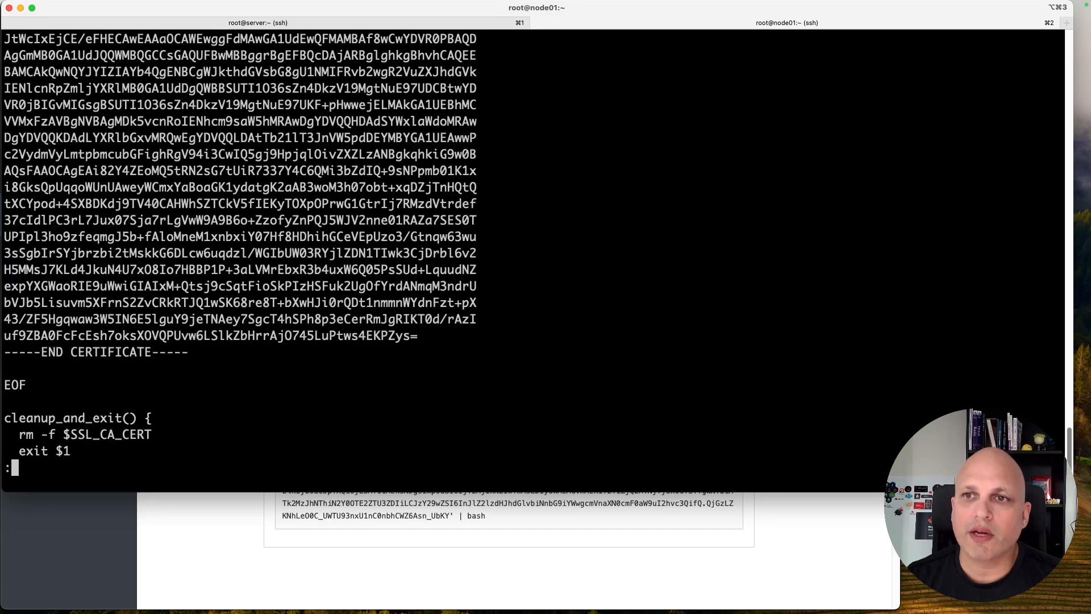
pyautogui.press('space')
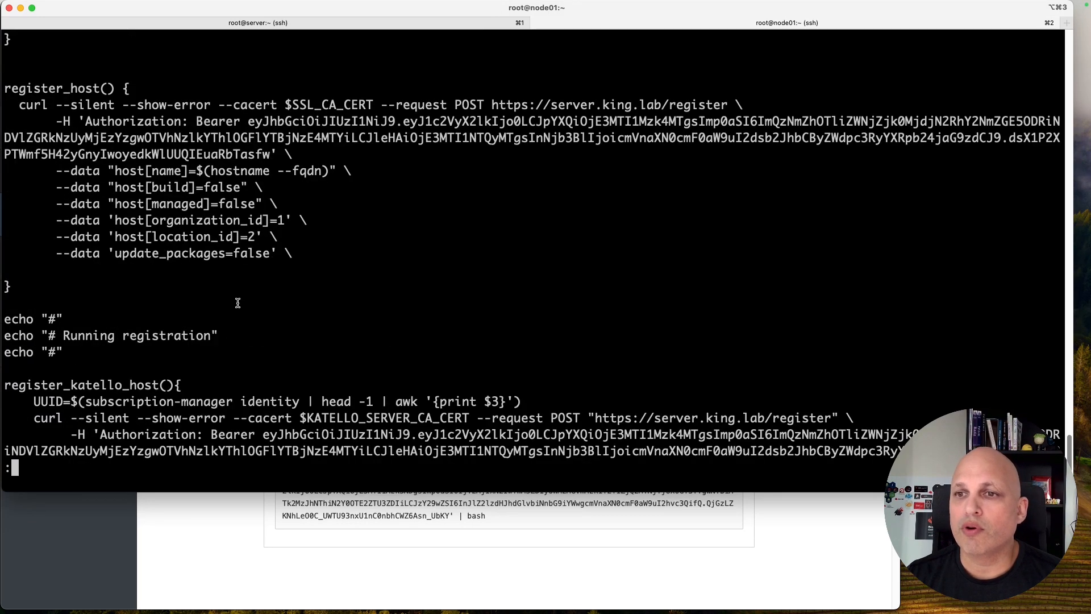
pyautogui.press('space')
pyautogui.press('space')
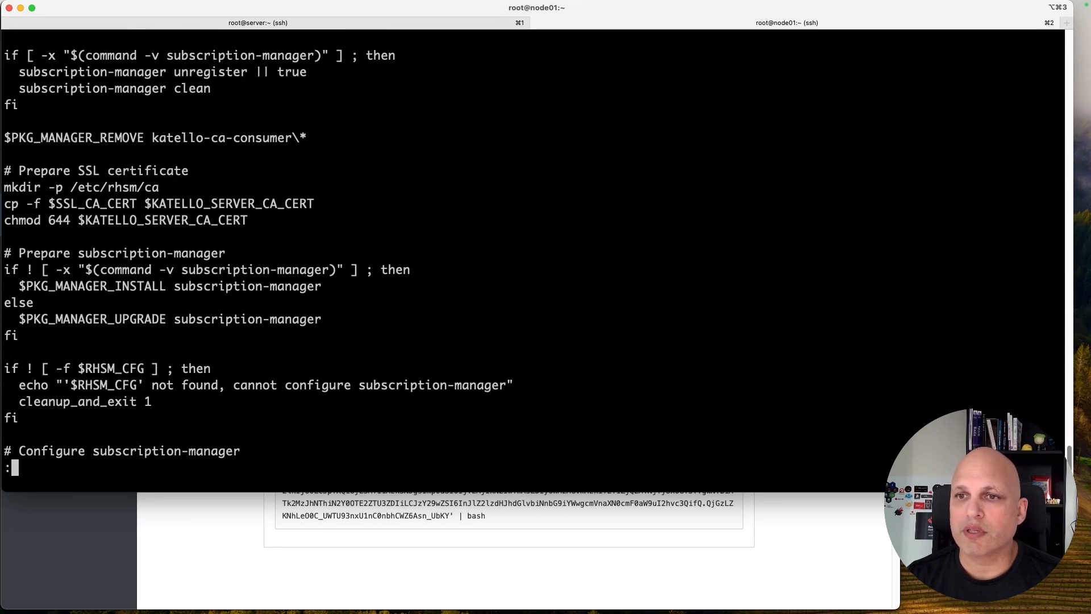
pyautogui.press('q')
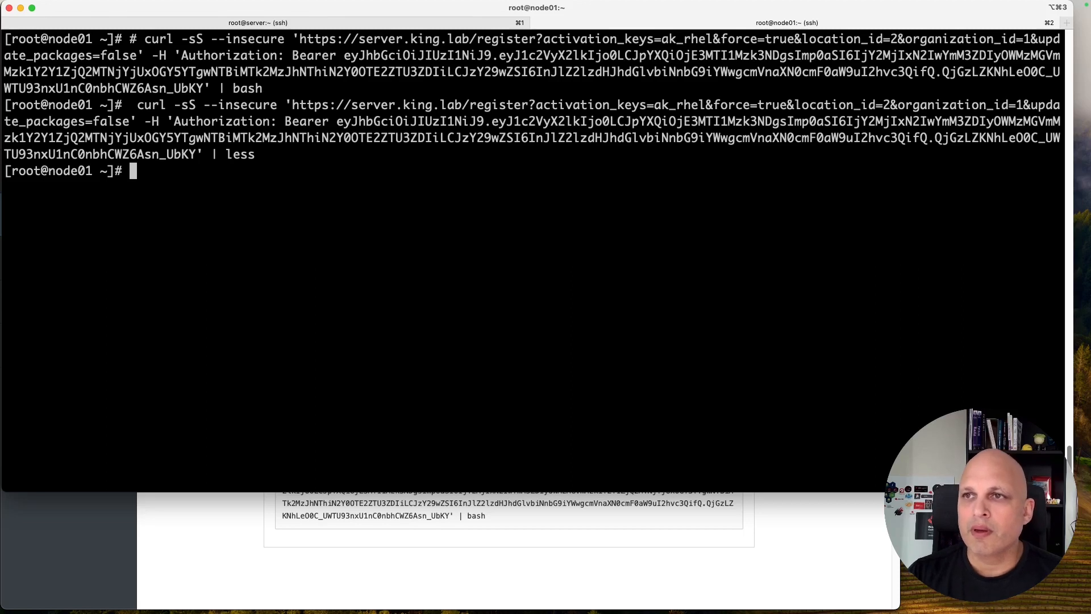
pyautogui.press('Up')
# Step: Swap 'less' back to 'bash' and run the registration script on a cleared screen
pyautogui.press('BackSpace')
pyautogui.press('BackSpace')
pyautogui.press('BackSpace')
pyautogui.press('BackSpace')
pyautogui.write('bash')
pyautogui.hotkey('ctrl', 'l')
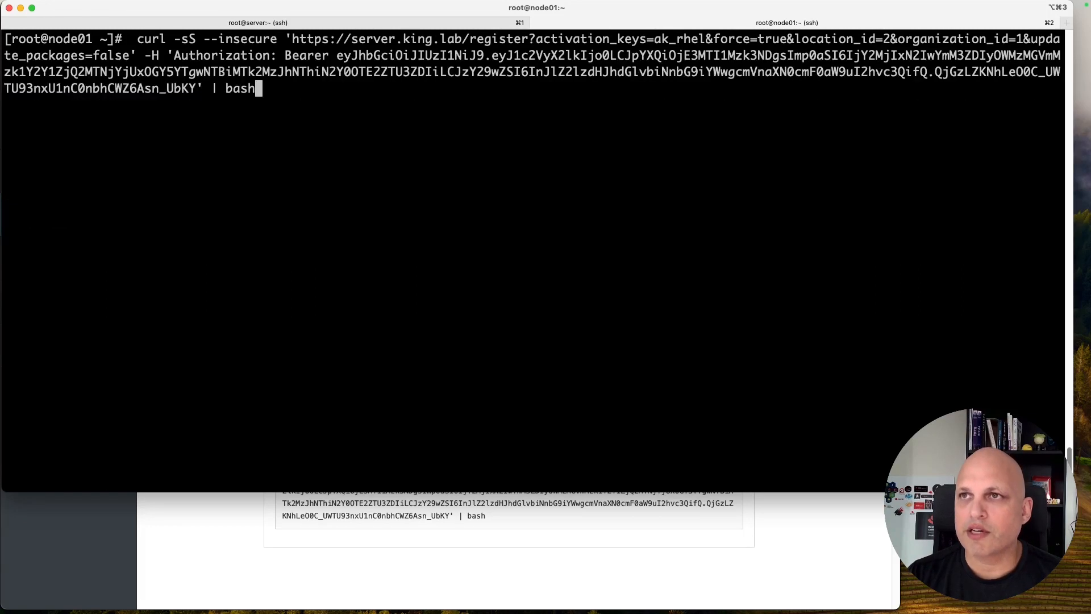
pyautogui.press('Return')
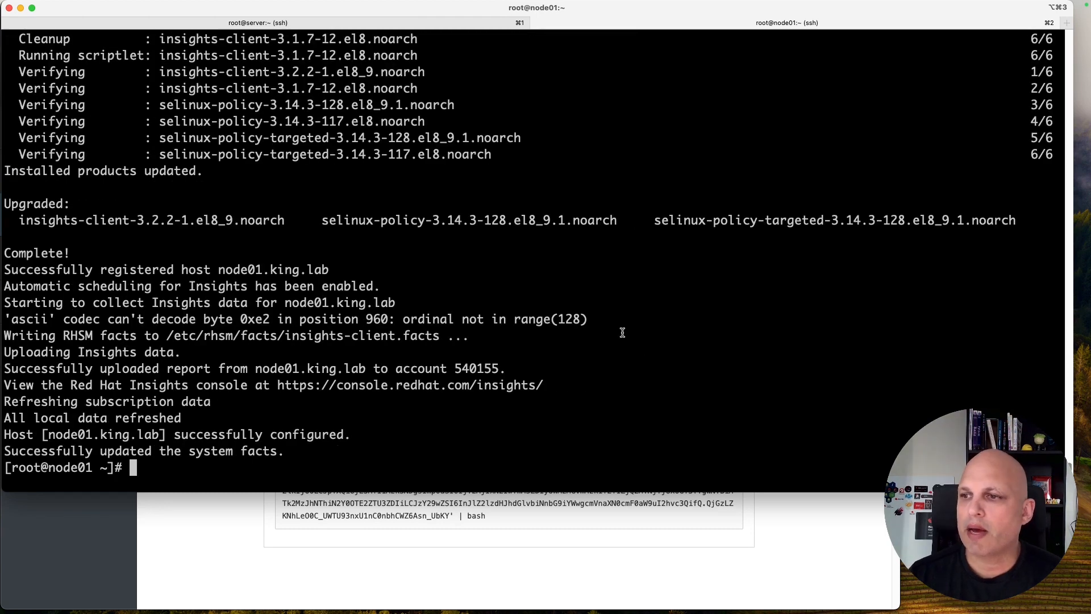
# Step: Run subscription-manager identity on a cleared screen
pyautogui.hotkey('ctrl', 'l')
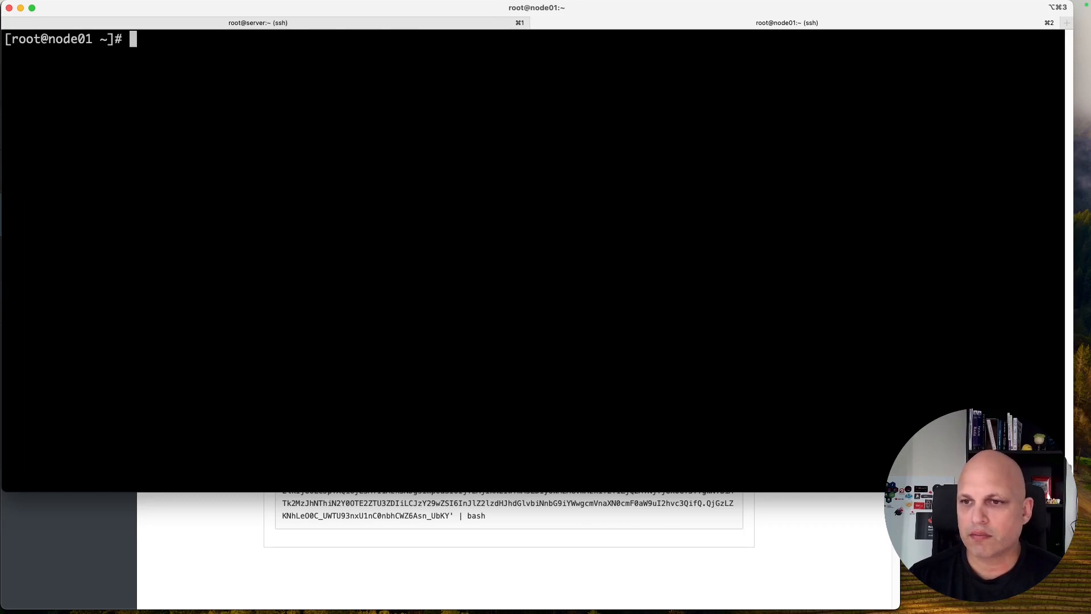
pyautogui.write('subsc')
pyautogui.press('Tab')
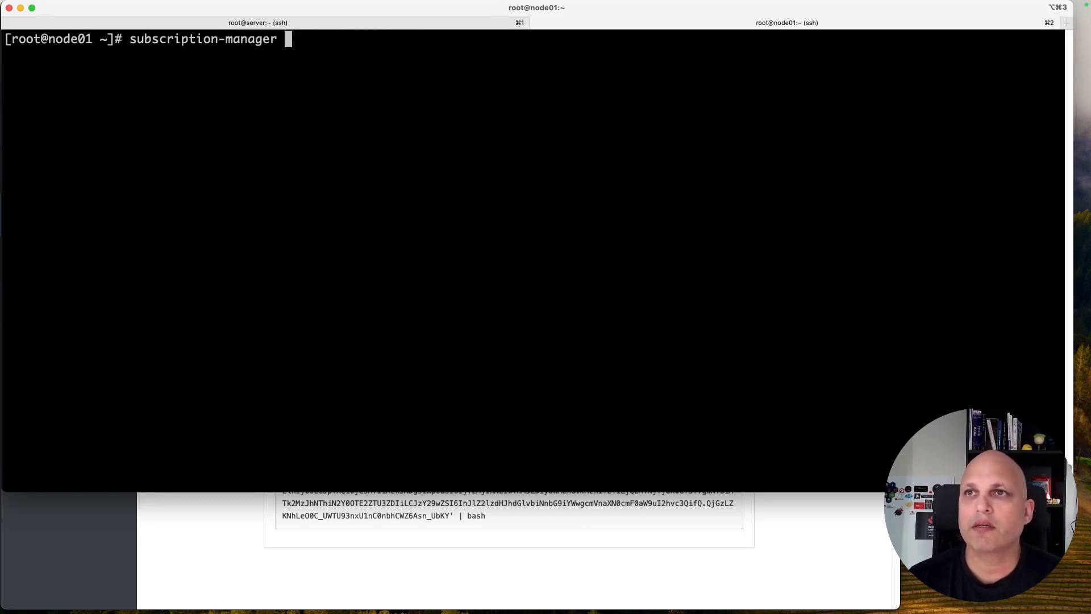
pyautogui.write('identity')
pyautogui.press('Return')
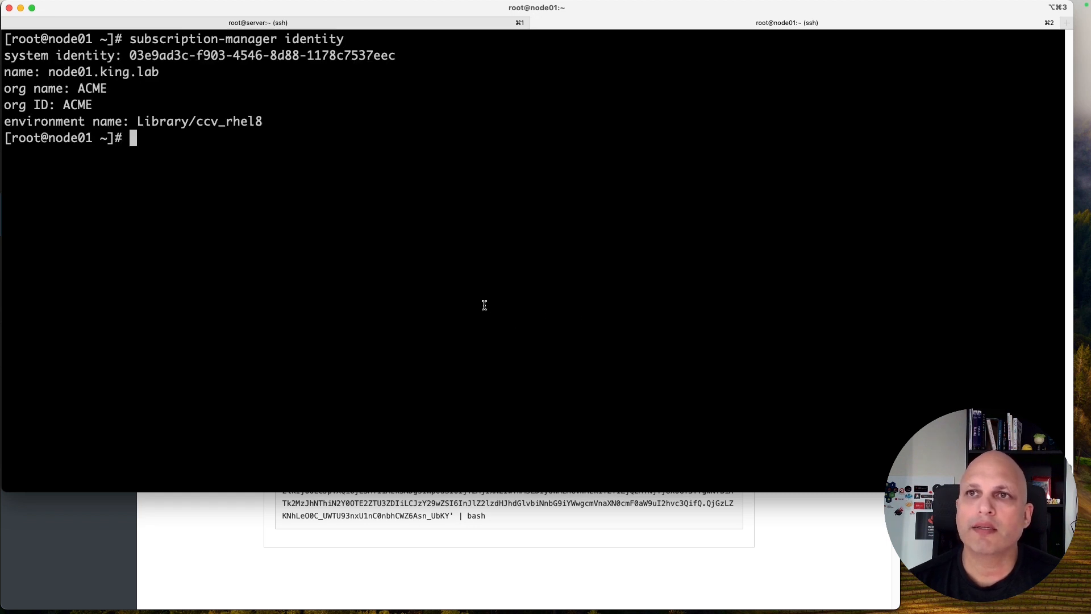
# Step: Highlight ACME, node01.king.lab and Library/ccv_rhel8, then run yum repolist -v
pyautogui.doubleClick(89, 88)
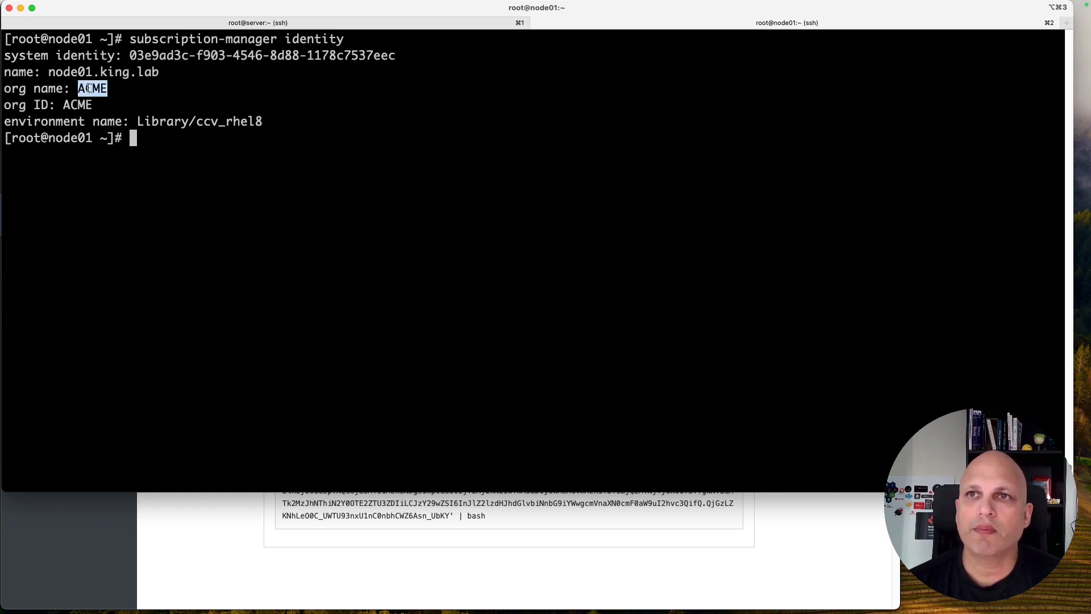
pyautogui.doubleClick(82, 71)
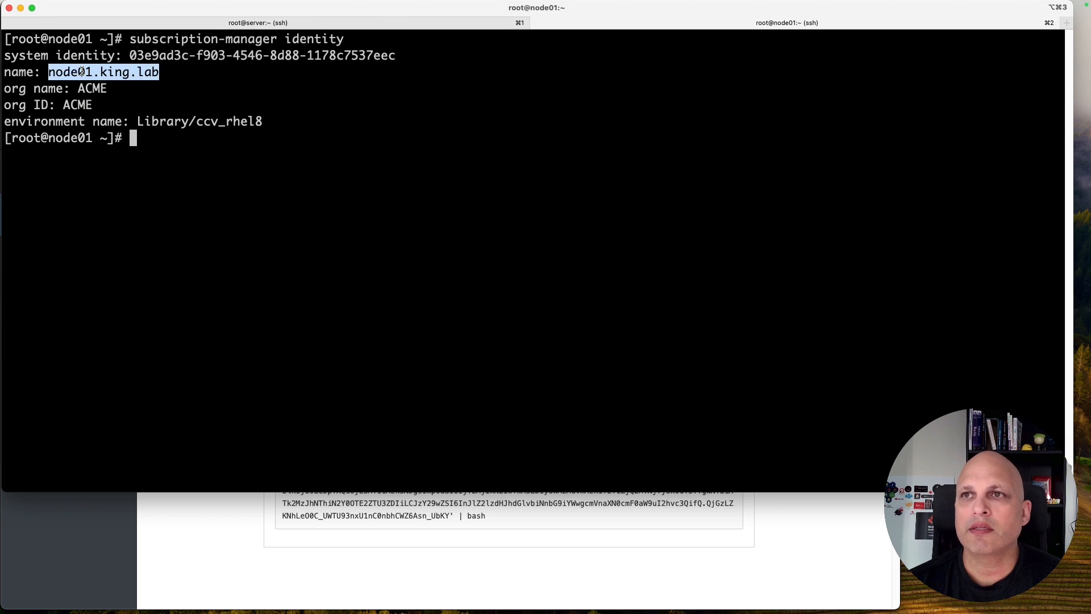
pyautogui.tripleClick(172, 57)
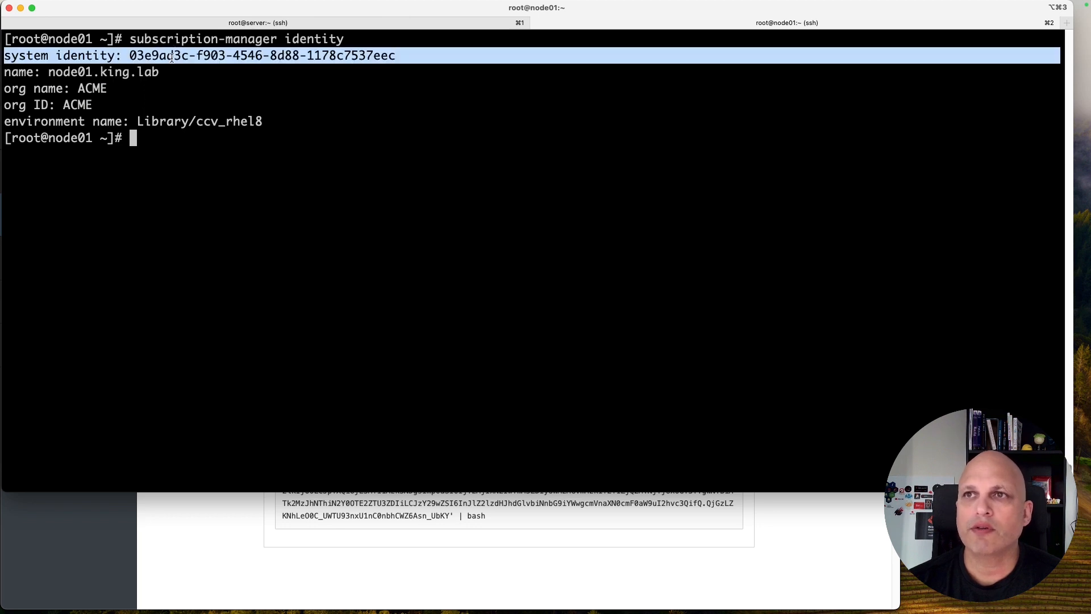
pyautogui.doubleClick(162, 120)
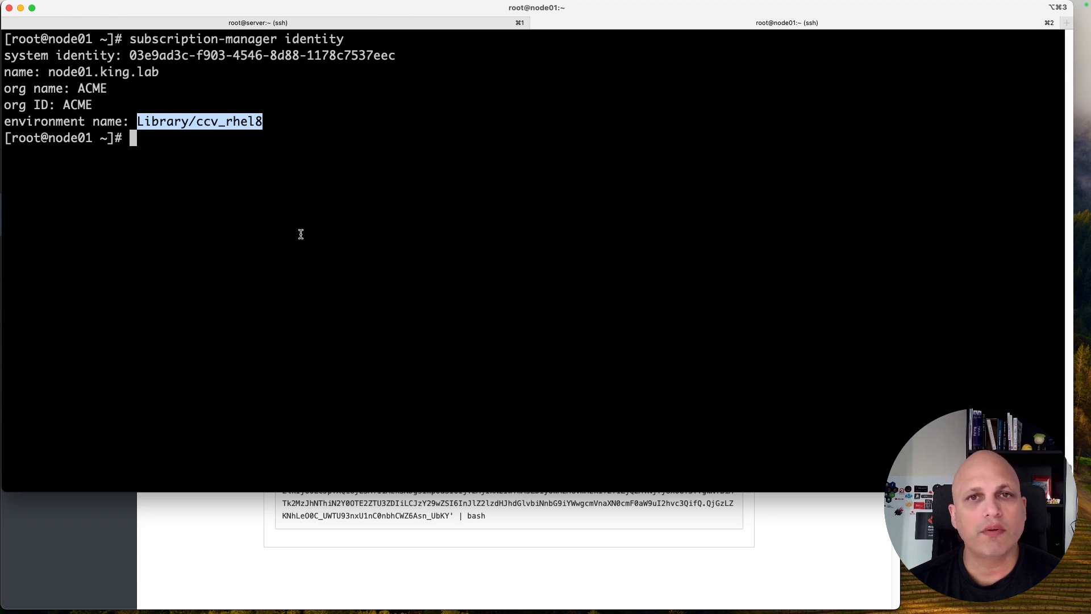
pyautogui.write('yum repolist -')
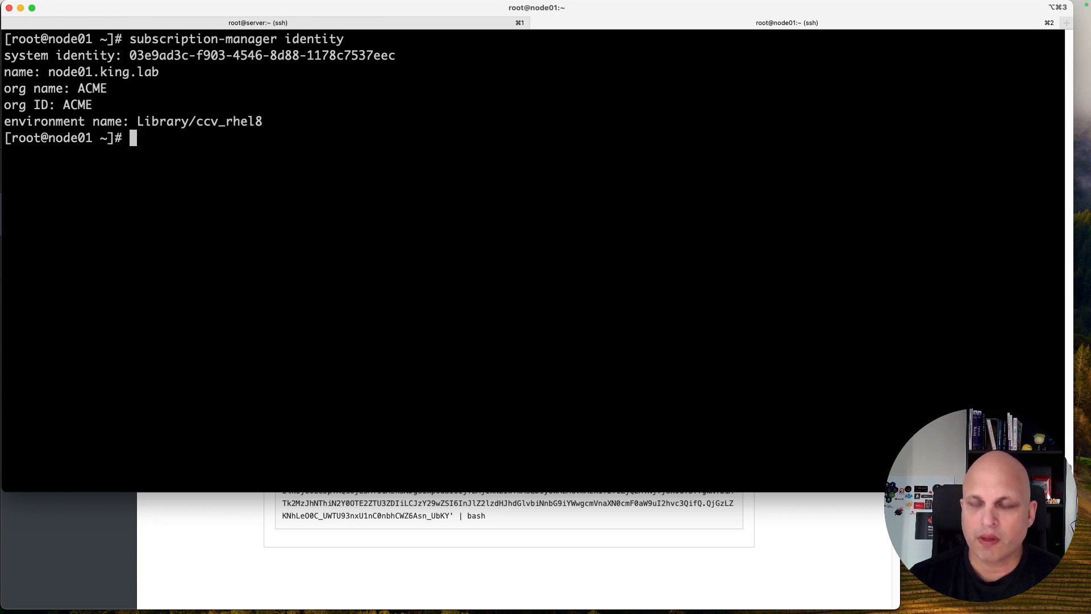
pyautogui.write('v')
pyautogui.press('Return')
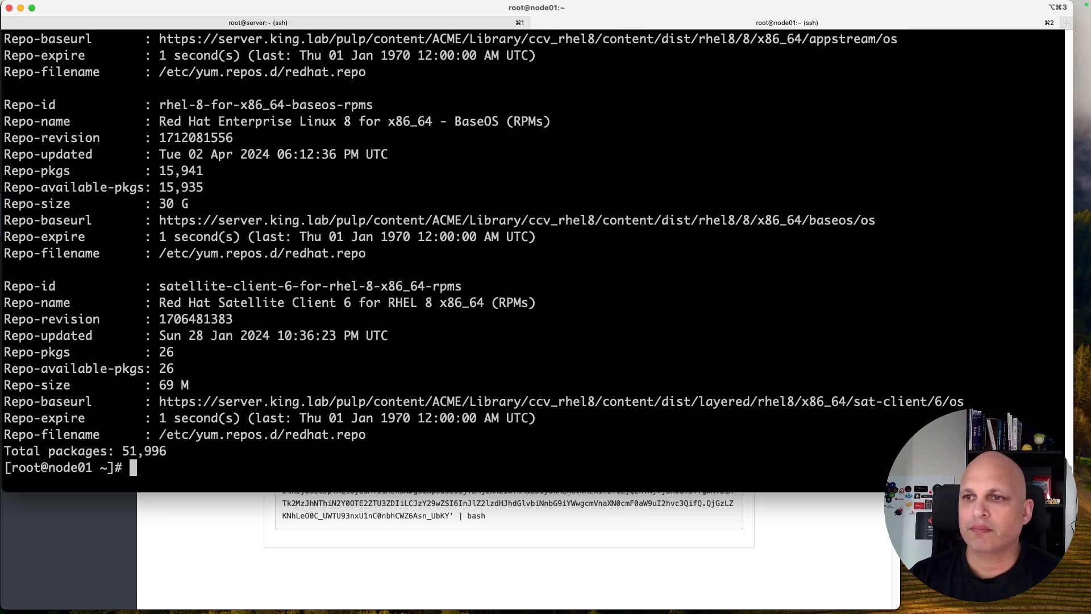
# Step: Highlight the repo sizes, including the 69 M client repo, then type 'dnf install iptraf'
pyautogui.scroll(2, 271, 377)
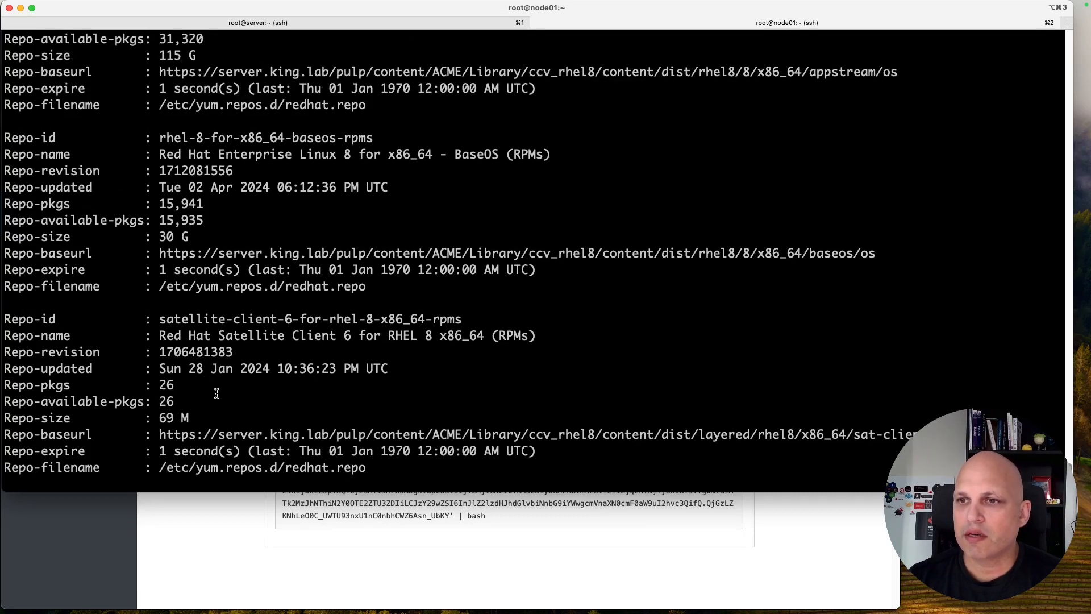
pyautogui.moveTo(189, 418); pyautogui.dragTo(145, 418)
pyautogui.moveTo(194, 230); pyautogui.dragTo(158, 236)
pyautogui.scroll(5, 228, 273)
pyautogui.moveTo(205, 137); pyautogui.dragTo(153, 138)
pyautogui.scroll(3, 239, 232)
pyautogui.scroll(-4, 238, 230)
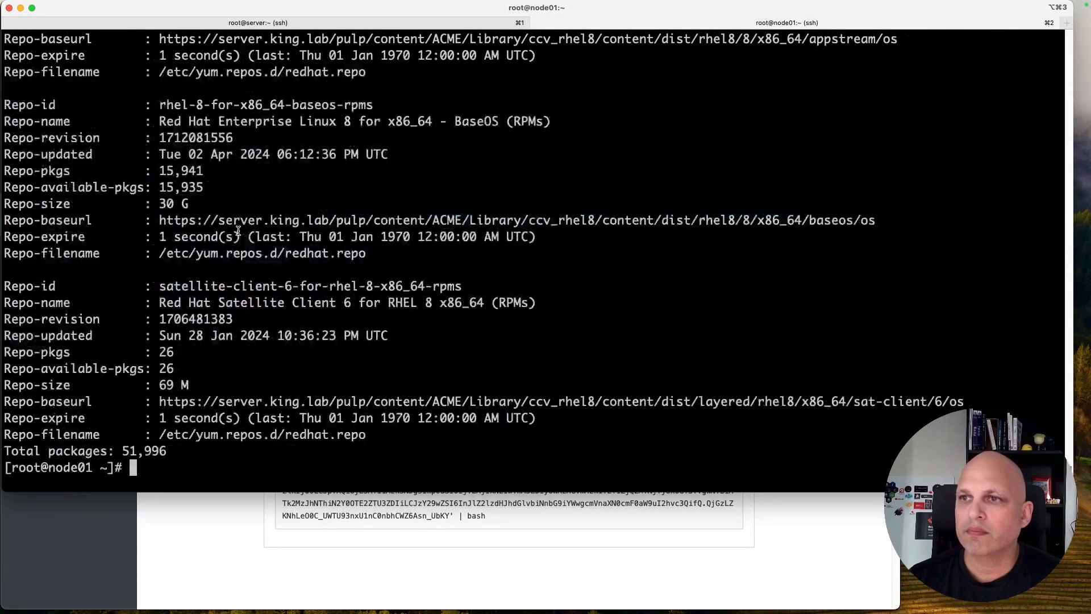
pyautogui.write('dnf ')
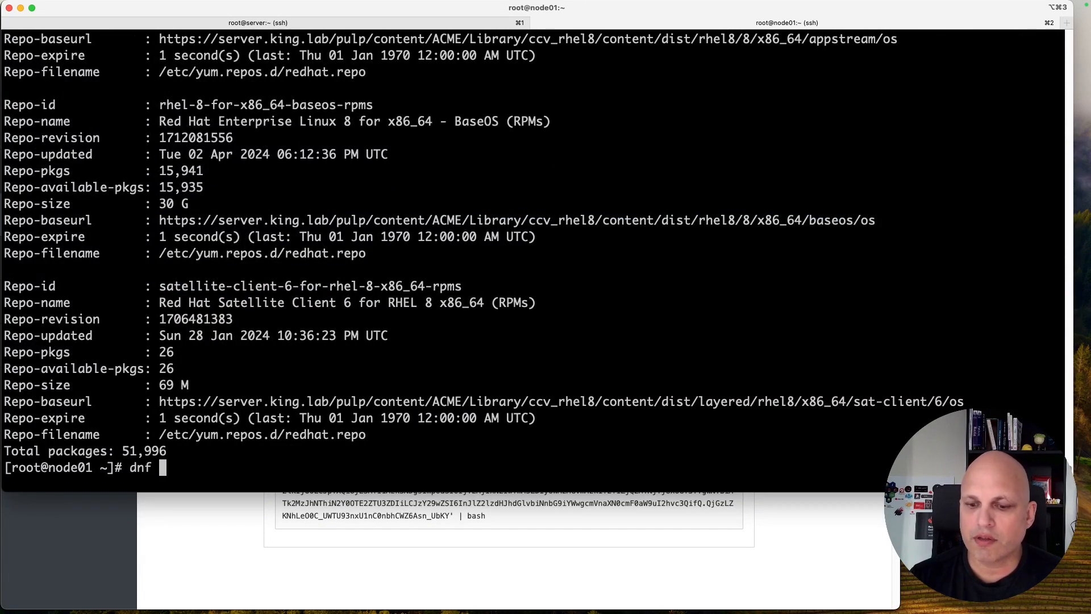
pyautogui.write('install ip[')
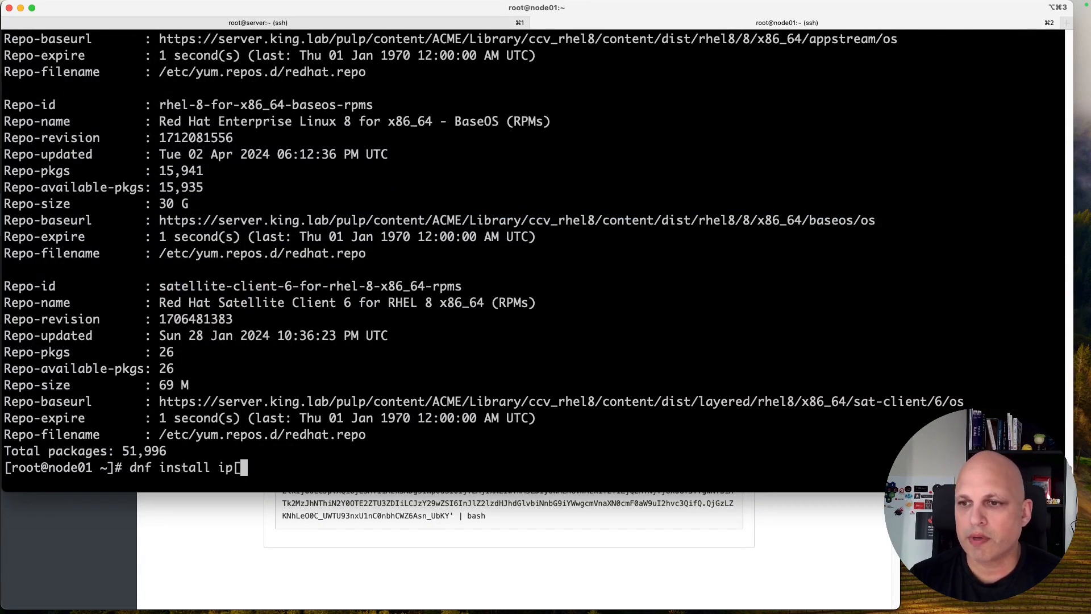
pyautogui.press('BackSpace')
pyautogui.write('traf')
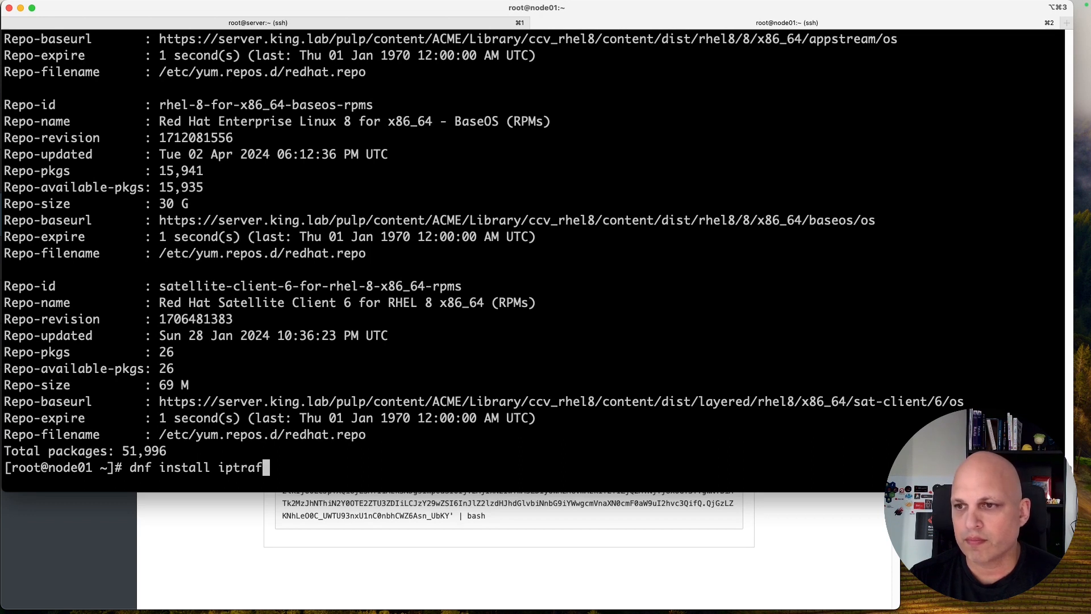
# Step: Install the iptraf package with dnf, confirming with y, and note it comes from the Satellite BaseOS repository
pyautogui.press('Return')
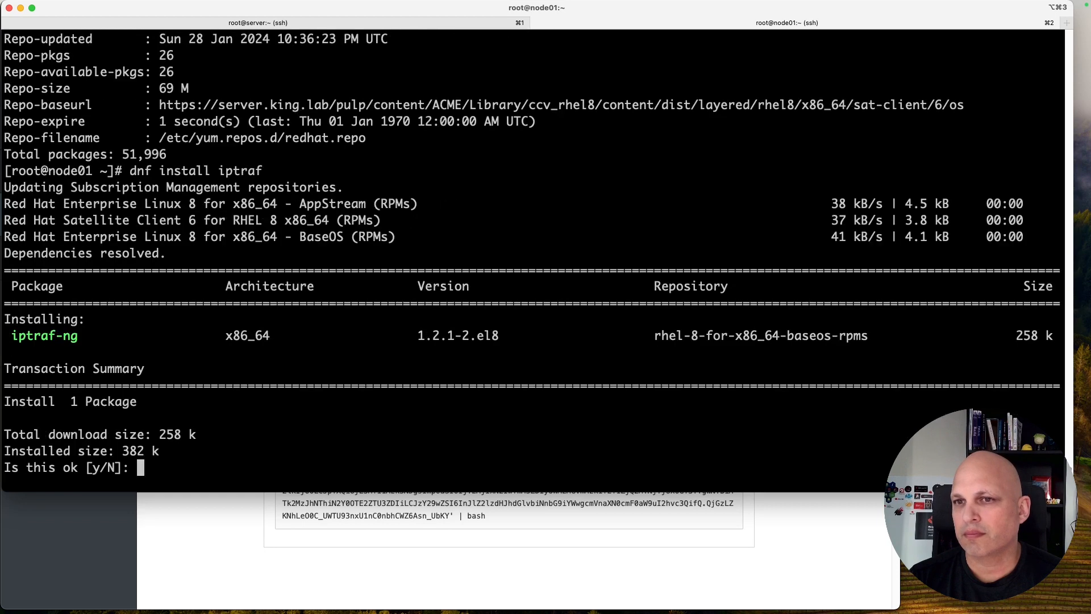
pyautogui.write('y')
pyautogui.press('Return')
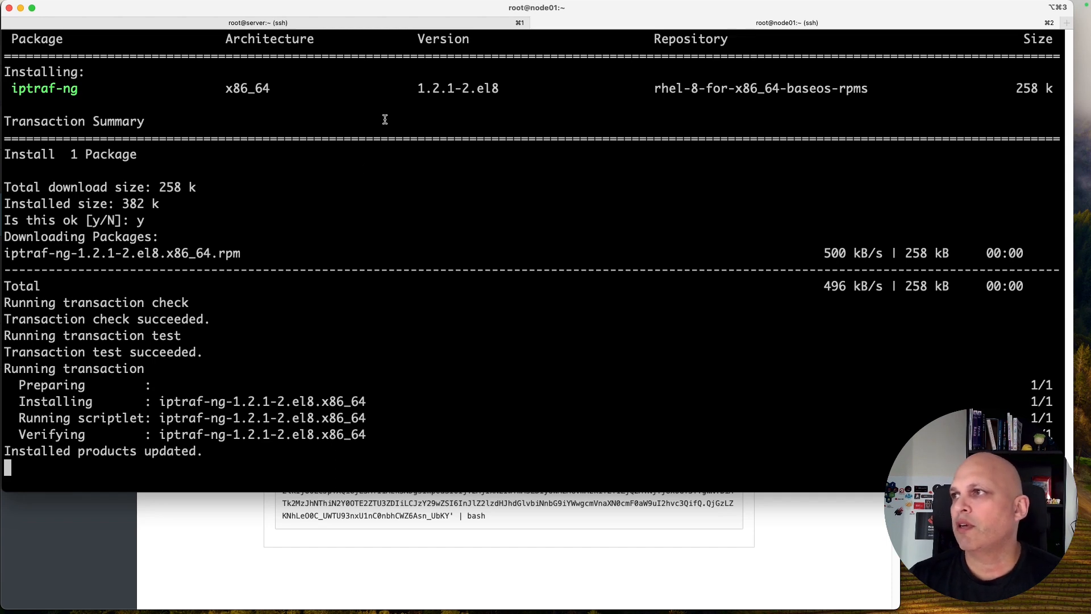
pyautogui.doubleClick(810, 89)
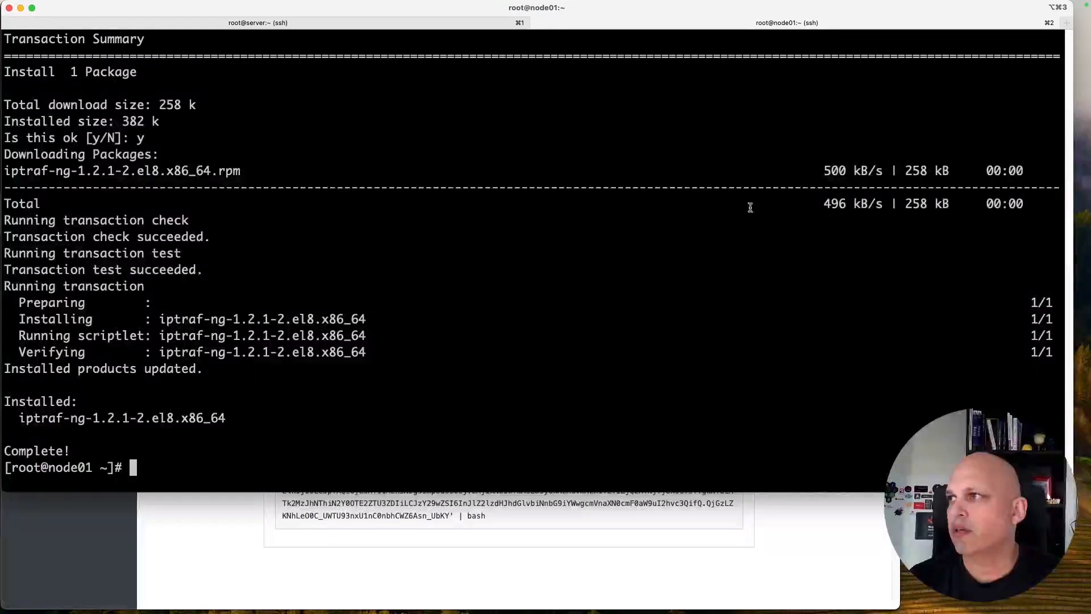
# Step: Launch iptraf-ng to prove it works, quit it with x, and clear the terminal
pyautogui.write('iptables')
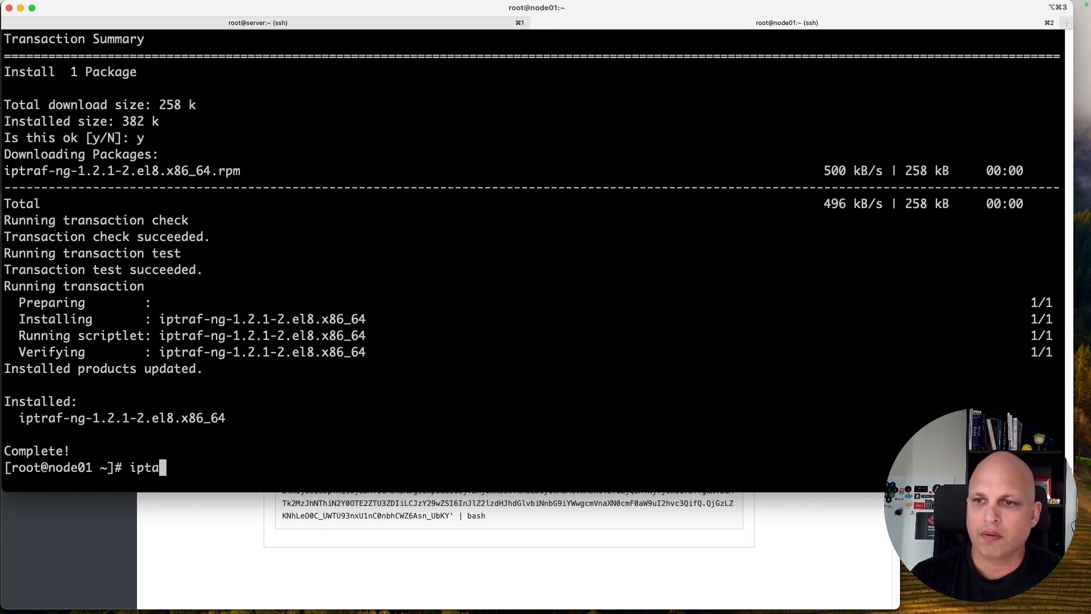
pyautogui.press('BackSpace')
pyautogui.press('BackSpace')
pyautogui.press('BackSpace')
pyautogui.press('BackSpace')
pyautogui.press('BackSpace')
pyautogui.write('fo')
pyautogui.press('BackSpace')
pyautogui.press('BackSpace')
pyautogui.write('r')
pyautogui.press('Tab')
pyautogui.press('Return')
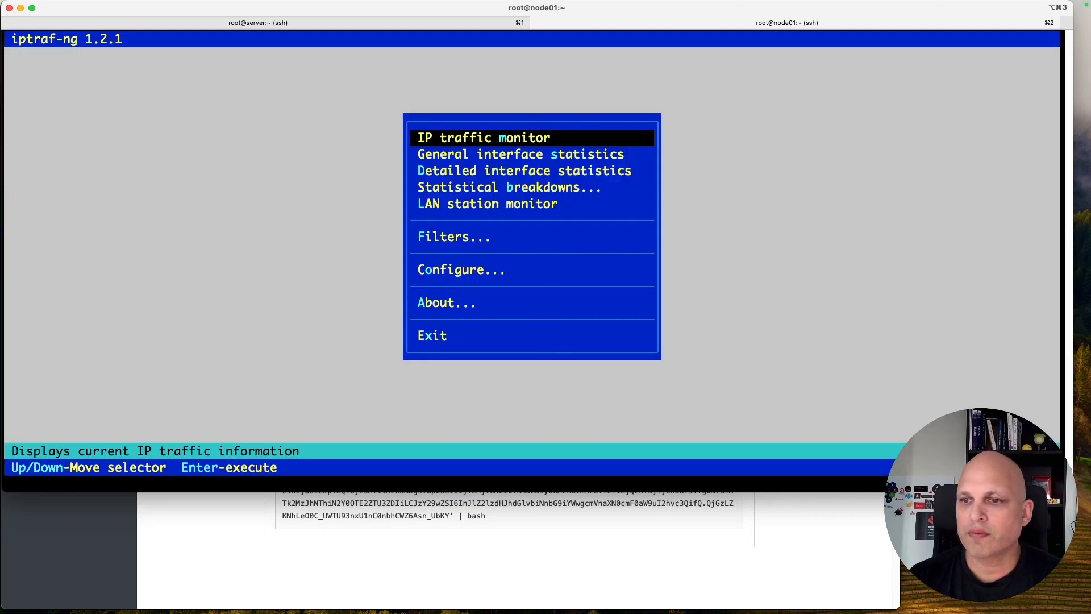
pyautogui.press('x')
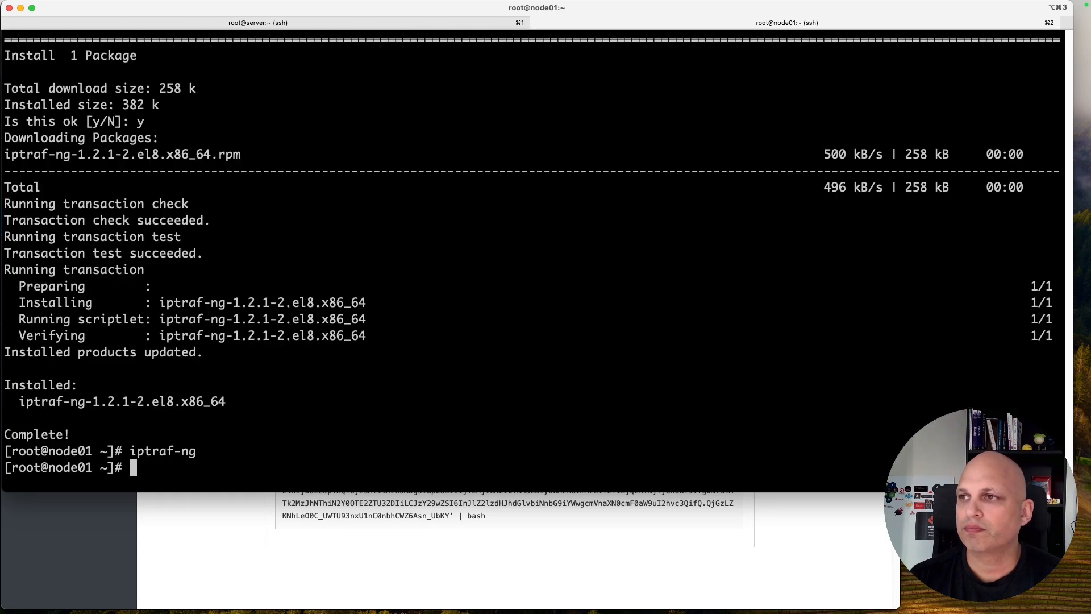
pyautogui.hotkey('ctrl', 'l')
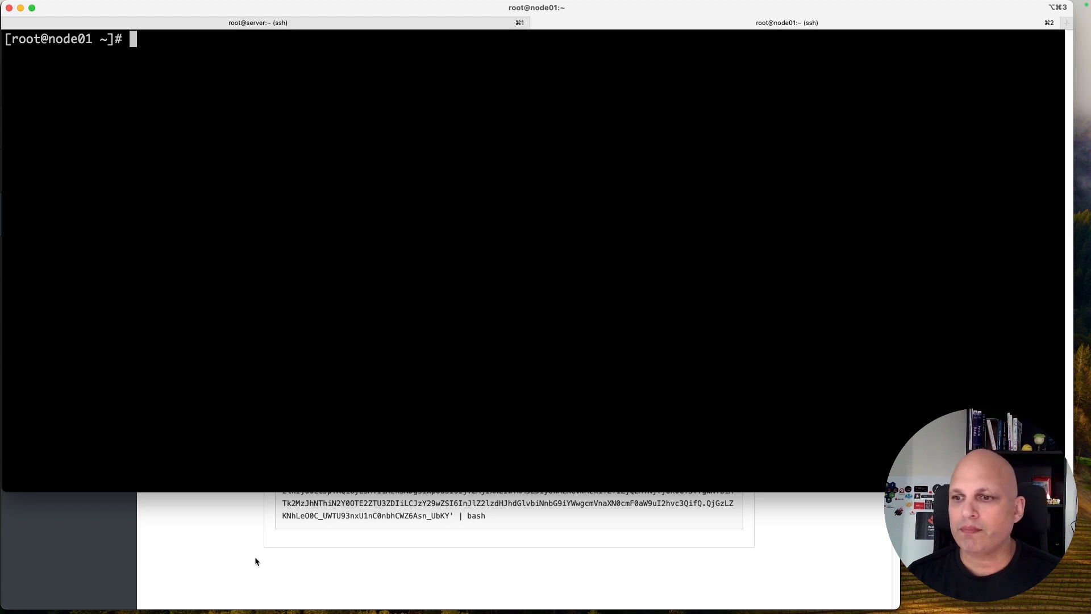
# Step: Bring the browser's Satellite registration page in front of the node01 terminal
pyautogui.click(214, 554)
# Step: Highlight the full generated curl registration command on the Satellite page, then switch to its TextEdit copy
pyautogui.moveTo(495, 515); pyautogui.dragTo(282, 465)
pyautogui.scroll(3, 435, 378)
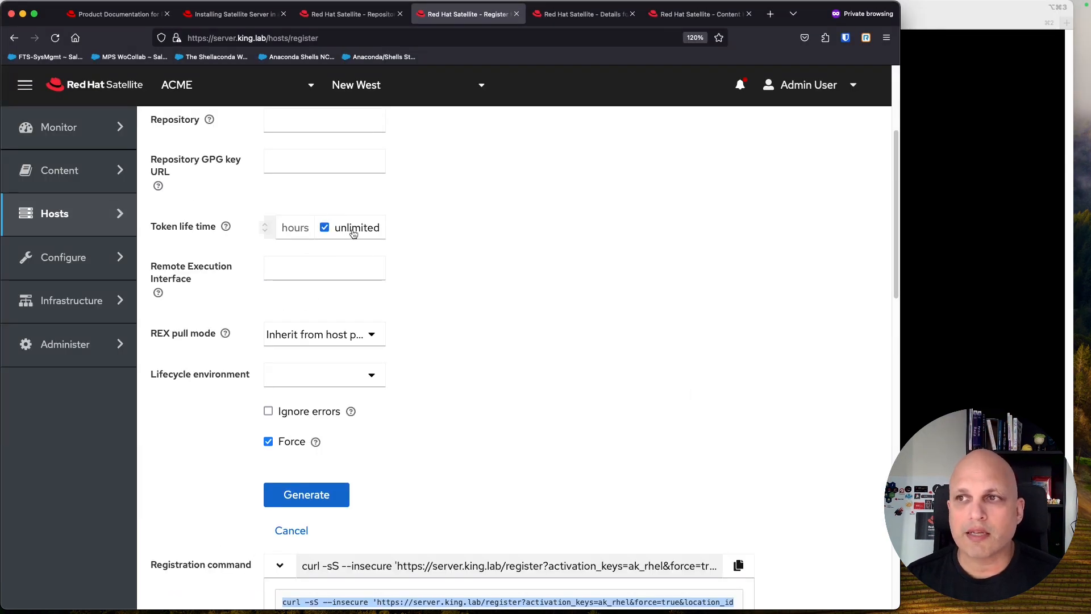
pyautogui.scroll(-4, 430, 409)
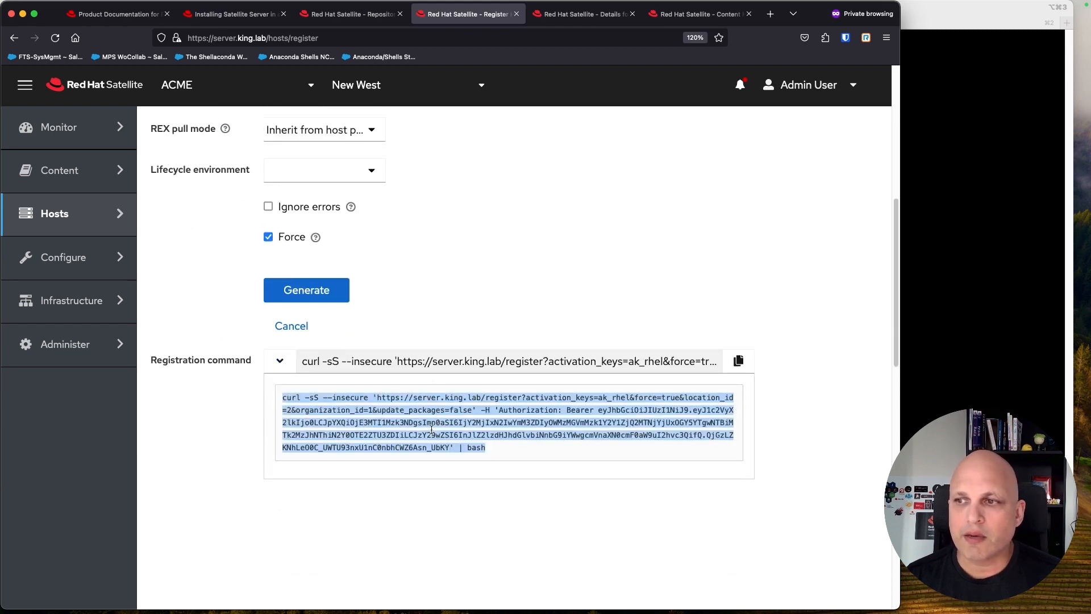
pyautogui.click(498, 447)
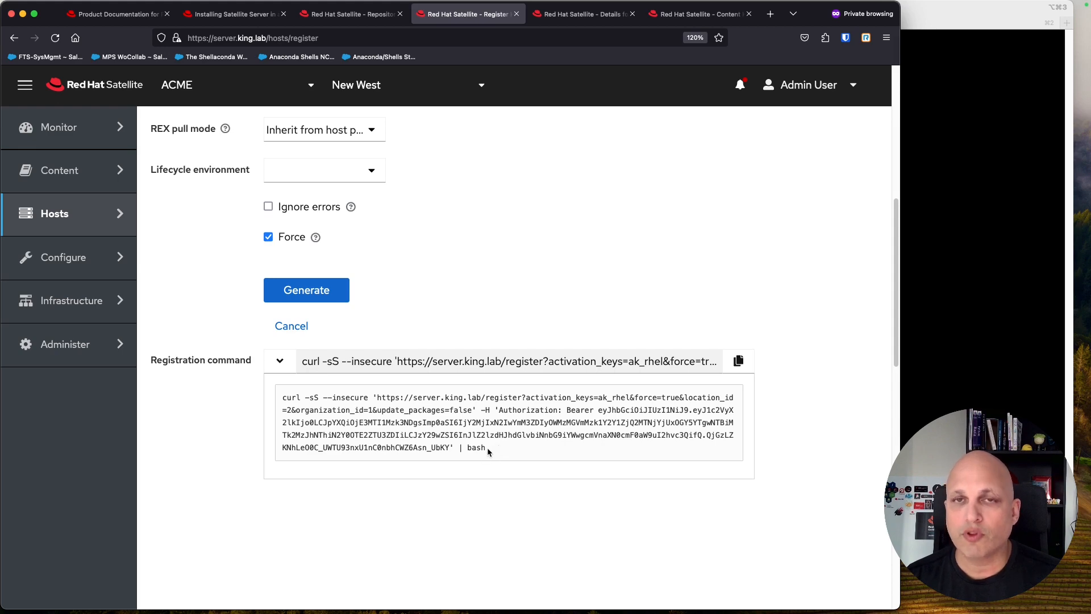
pyautogui.press('super+Tab')
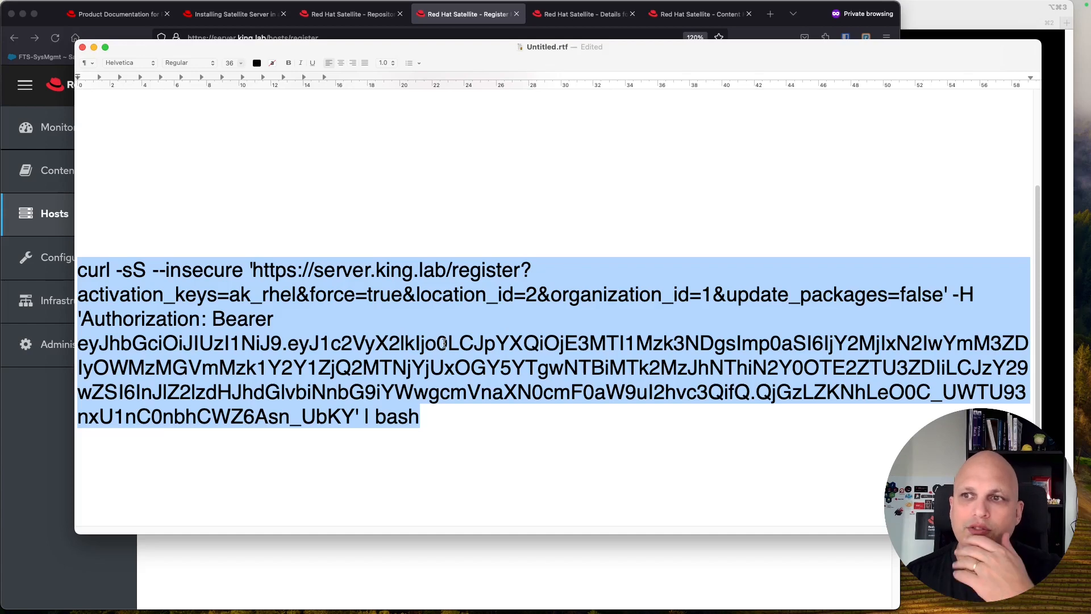
# Step: Highlight the ak_rhel activation key, the force and update_packages query parameters, and the bearer token in the TextEdit command
pyautogui.click(380, 302)
pyautogui.moveTo(297, 295); pyautogui.dragTo(233, 296)
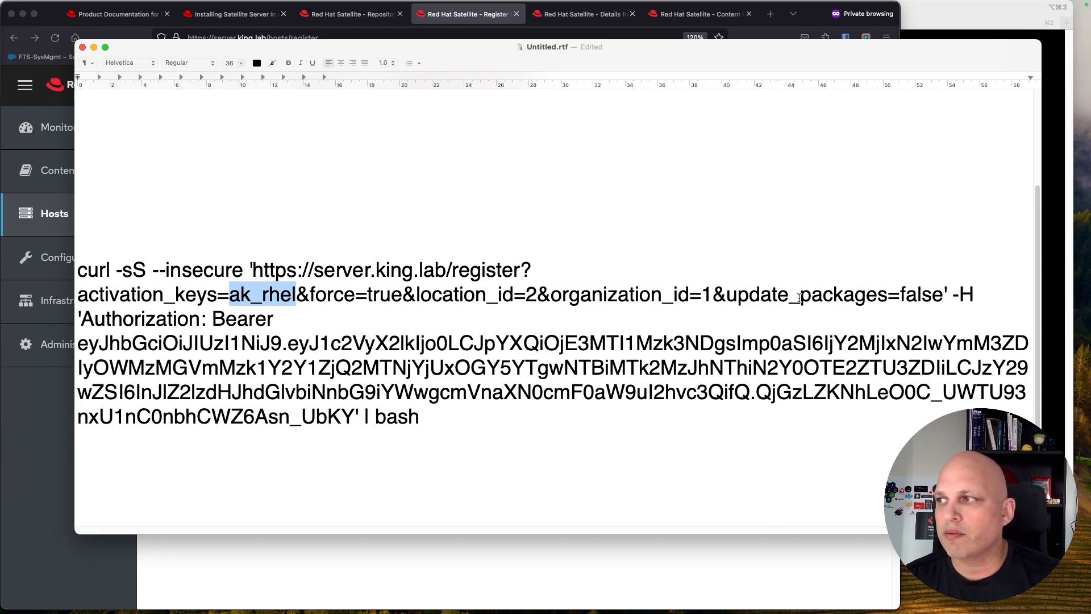
pyautogui.moveTo(944, 297); pyautogui.dragTo(84, 300)
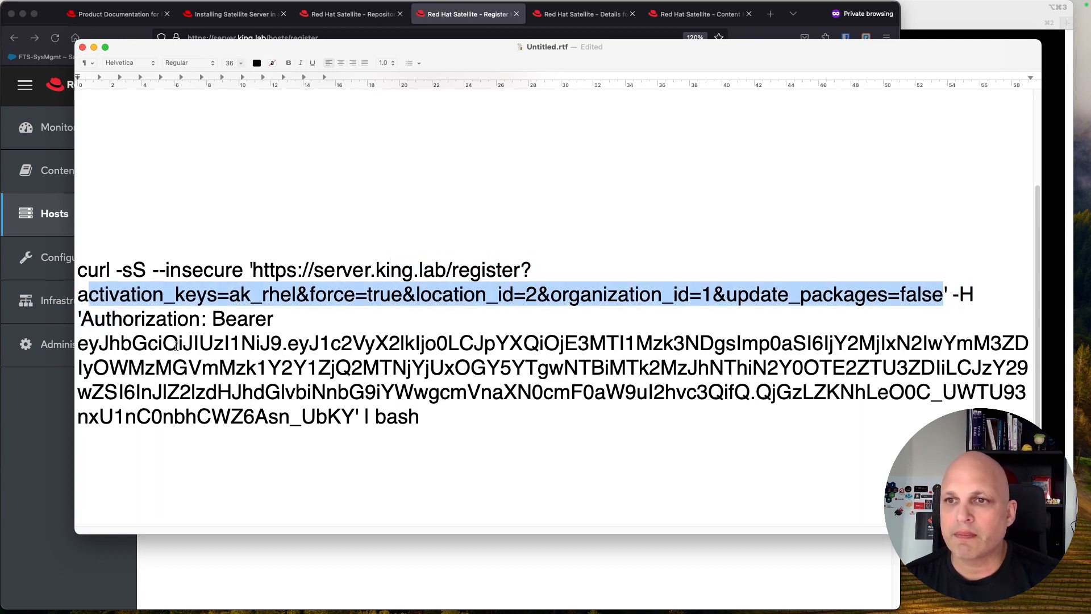
pyautogui.moveTo(79, 343); pyautogui.dragTo(352, 415)
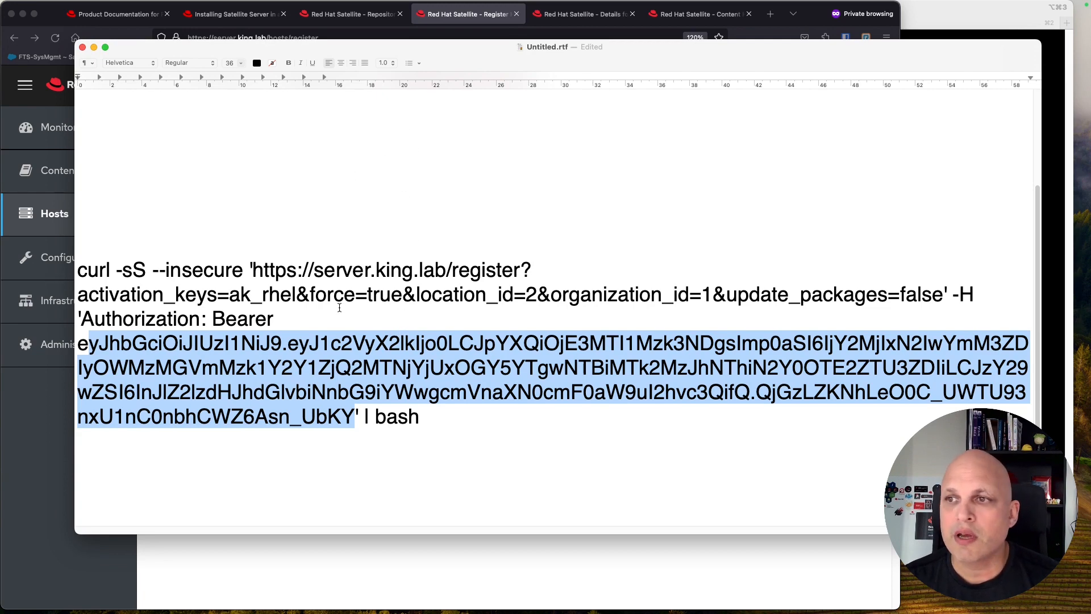
pyautogui.click(250, 319)
pyautogui.moveTo(943, 294); pyautogui.dragTo(78, 293)
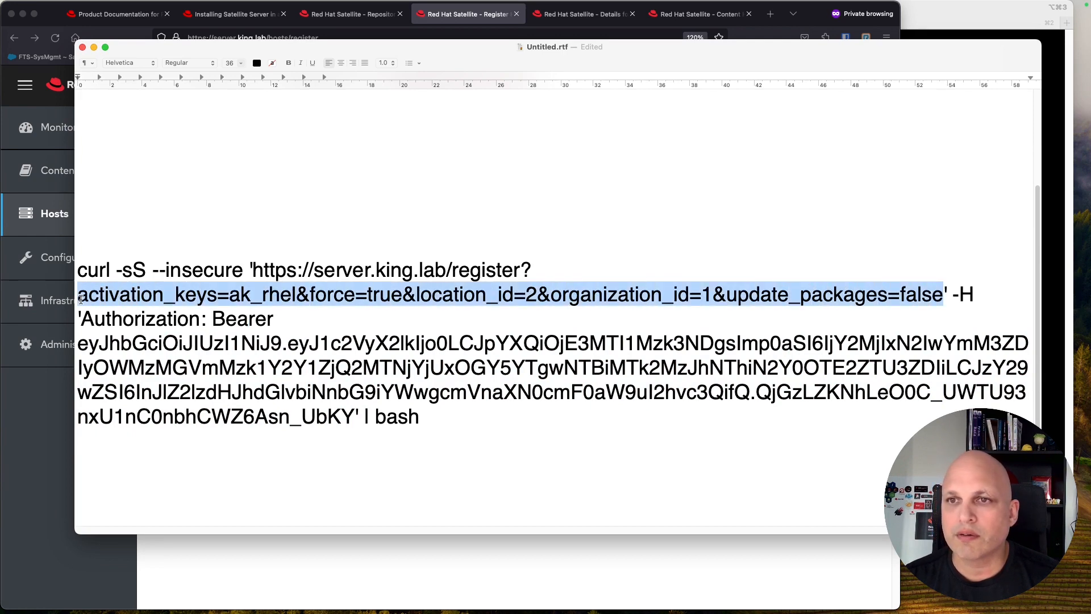
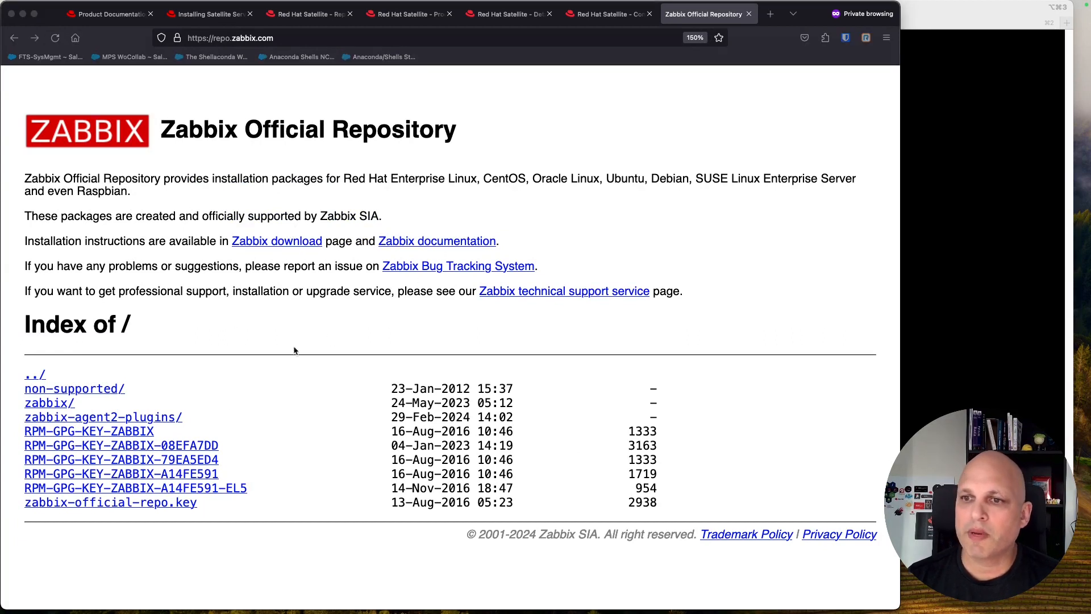
# Step: Download and save the RPM-GPG-KEY-ZABBIX-08EFA7DD key file from the Zabbix repository
pyautogui.click(252, 449)
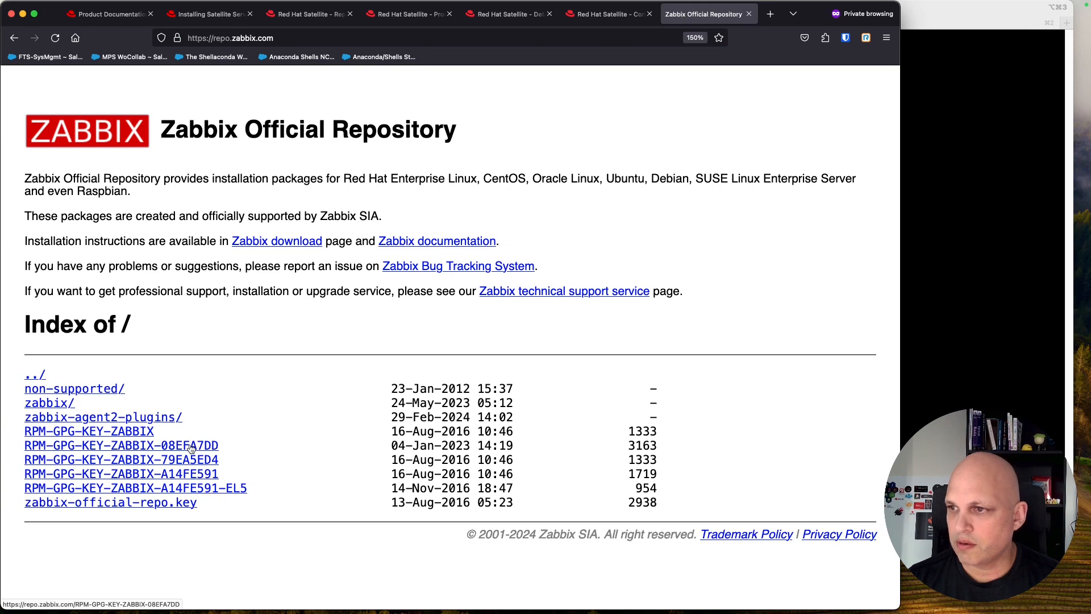
pyautogui.click(190, 449)
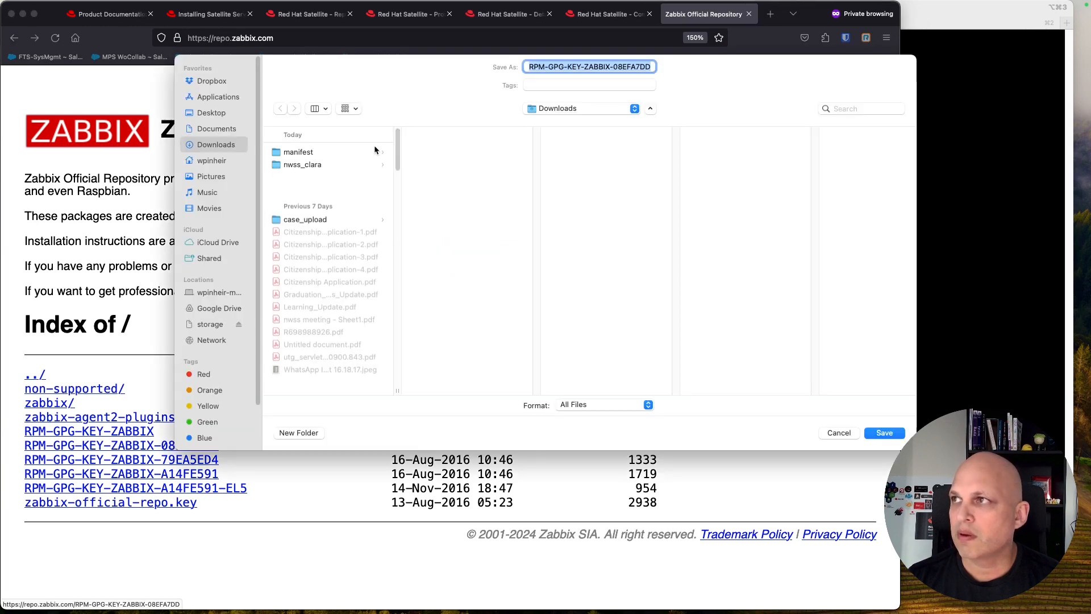
pyautogui.press('Return')
# Step: Enlarge the key file window, select all the key text, and return to the ak_rhel page
pyautogui.moveTo(875, 207); pyautogui.dragTo(876, 205)
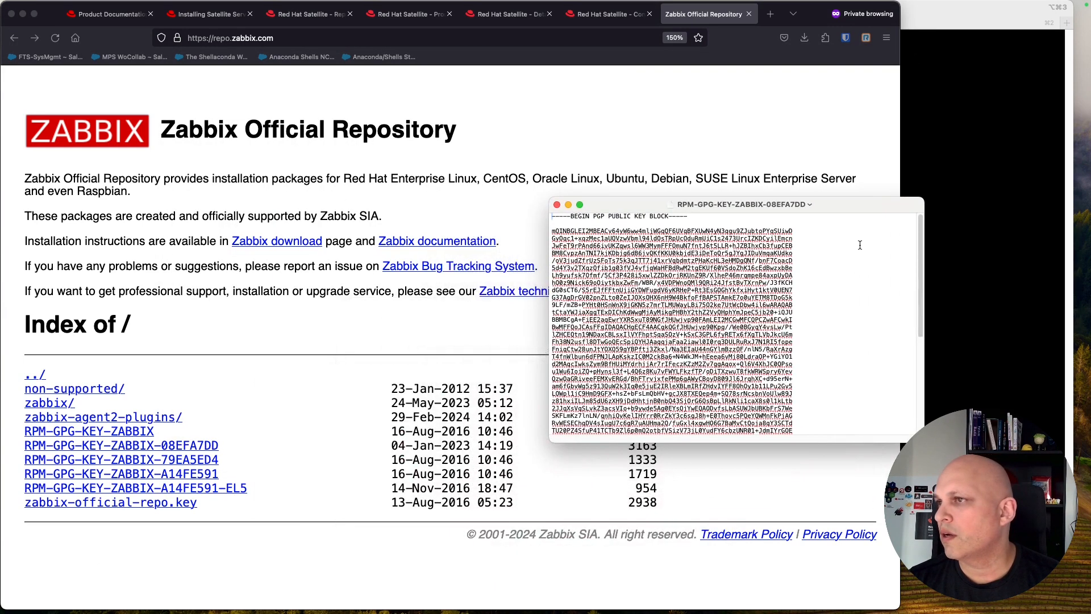
pyautogui.moveTo(925, 441); pyautogui.dragTo(948, 579)
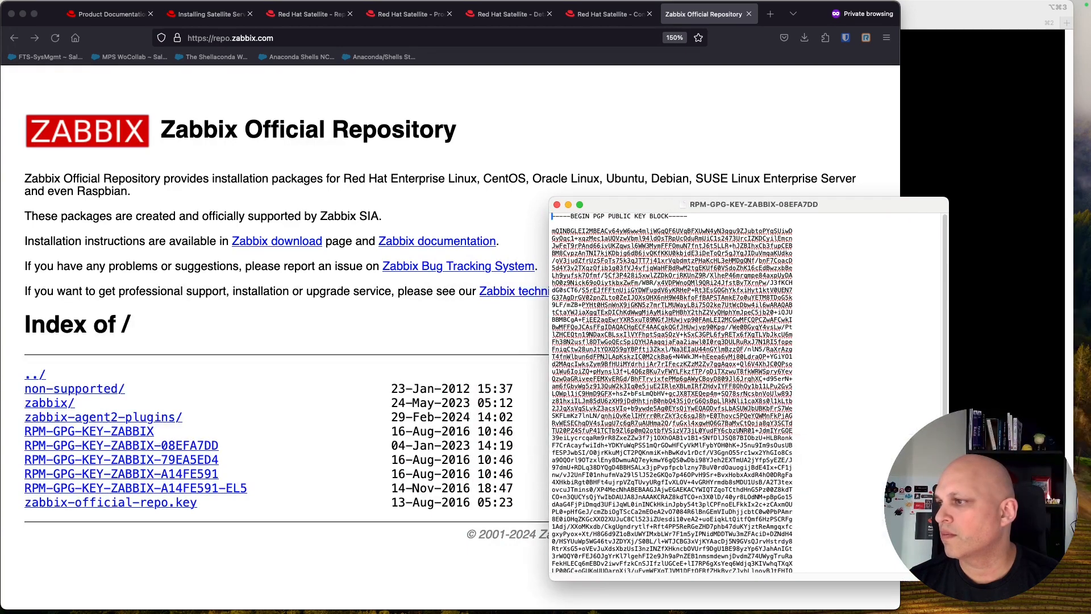
pyautogui.moveTo(861, 203); pyautogui.dragTo(972, 94)
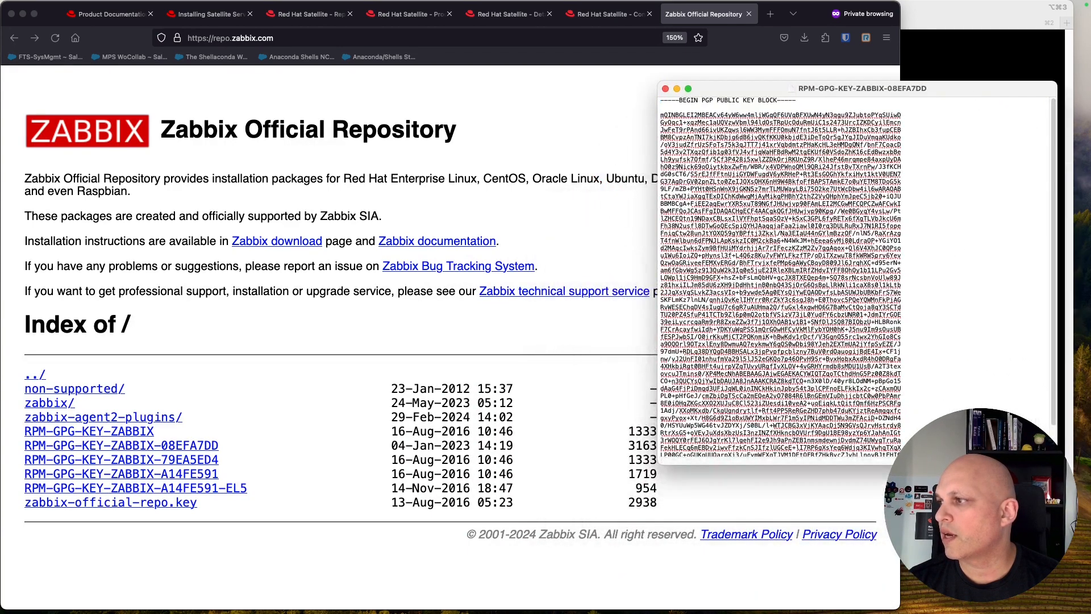
pyautogui.moveTo(1056, 463); pyautogui.dragTo(1065, 575)
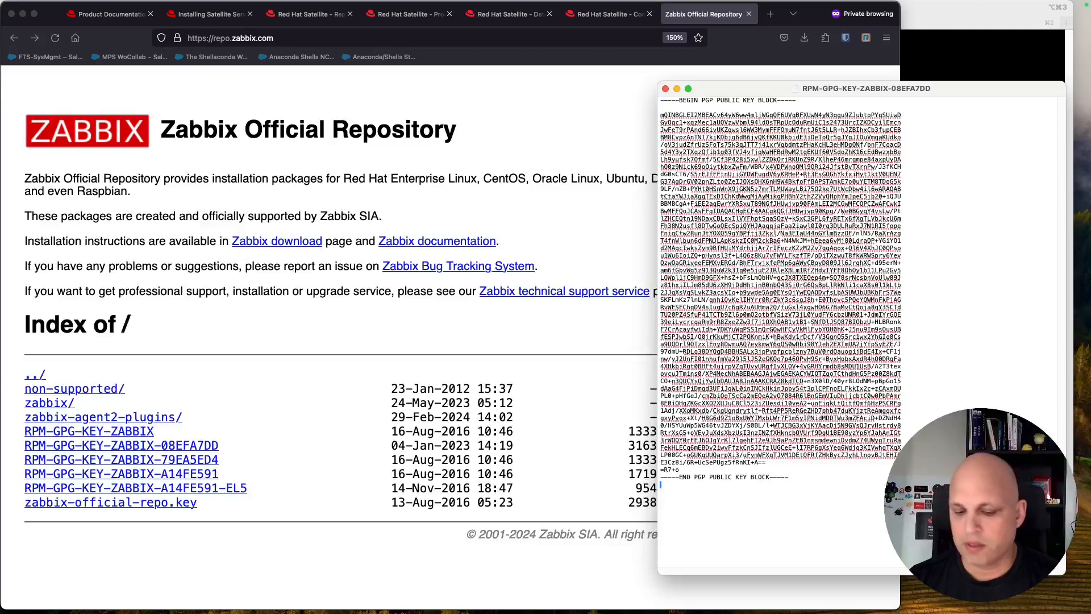
pyautogui.press('super+a')
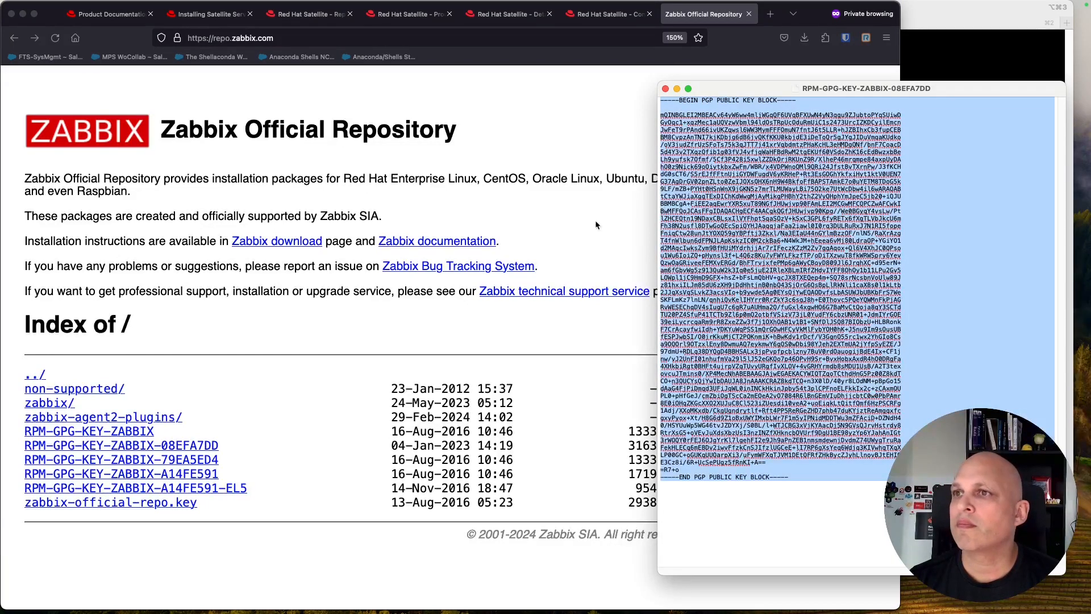
pyautogui.click(594, 150)
pyautogui.click(559, 17)
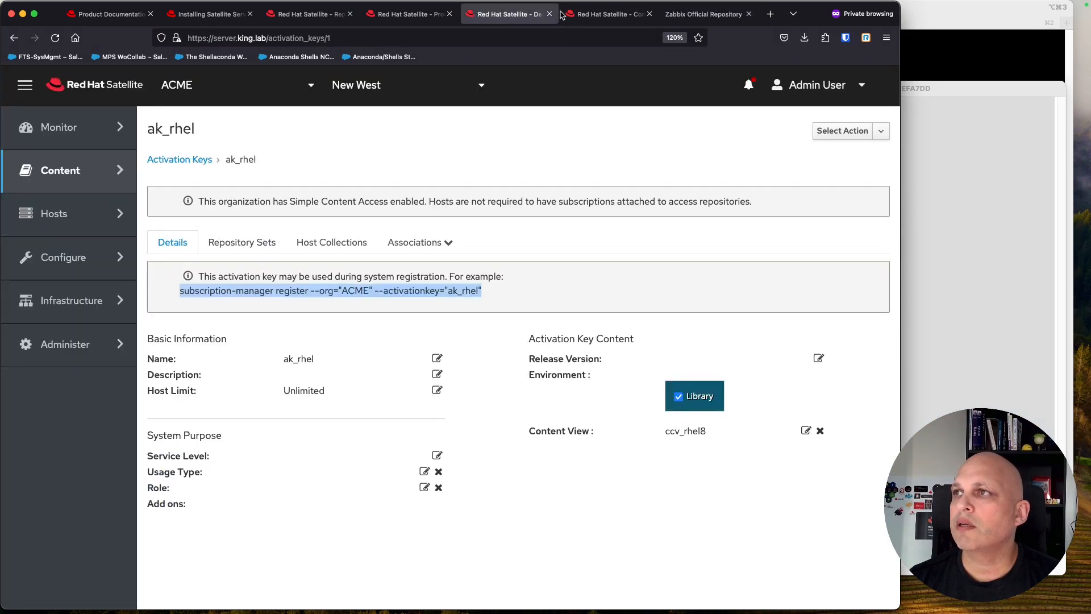
# Step: Start a new content credential and paste the copied Zabbix public key into its contents
pyautogui.moveTo(79, 169)
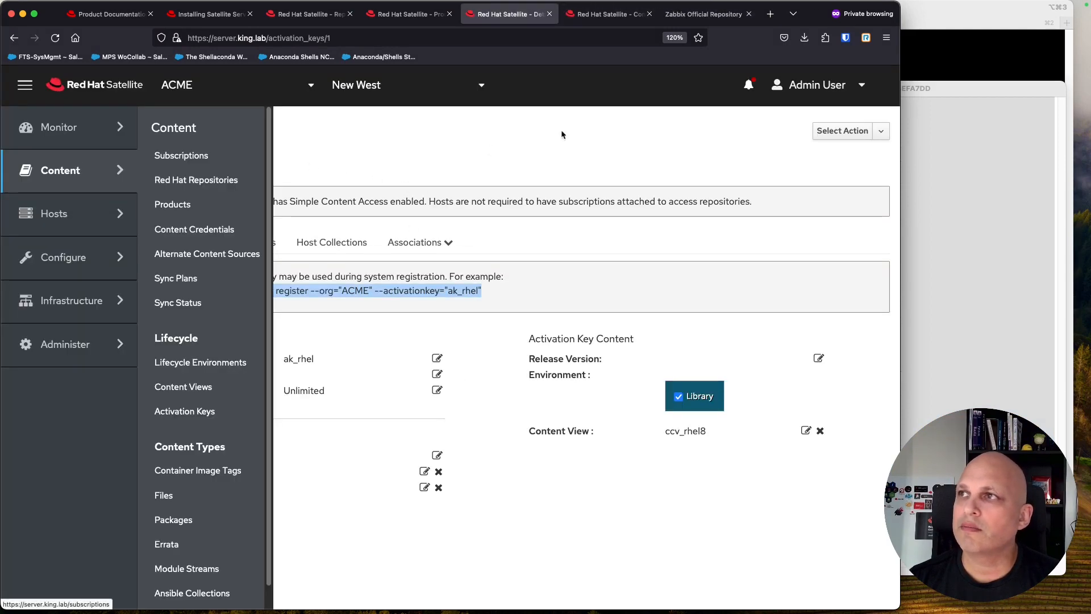
pyautogui.click(607, 14)
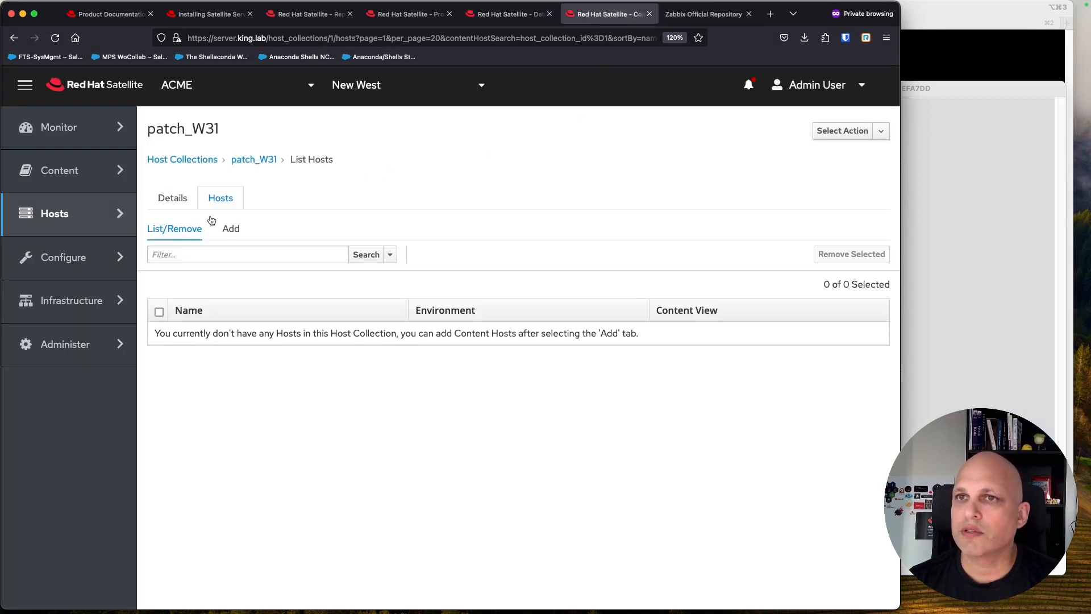
pyautogui.moveTo(81, 169)
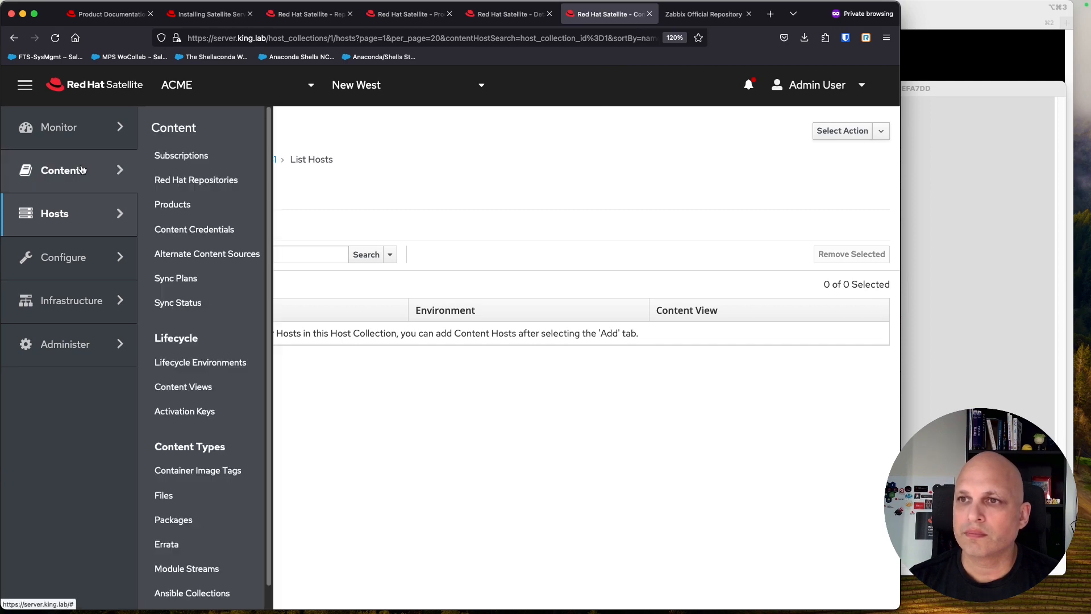
pyautogui.click(221, 229)
pyautogui.click(843, 157)
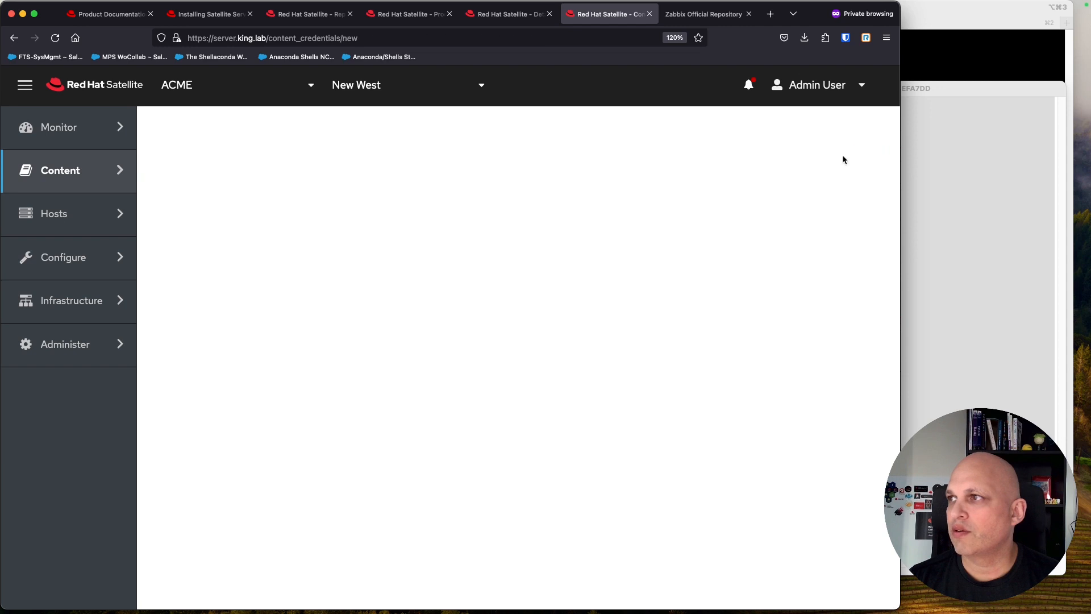
pyautogui.click(286, 336)
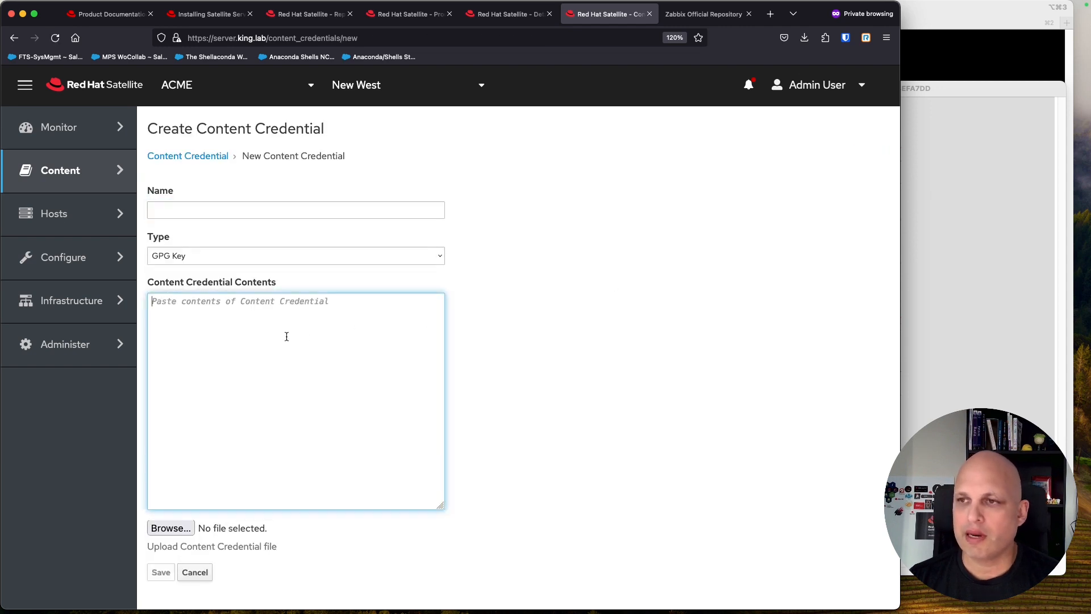
pyautogui.press('super+v')
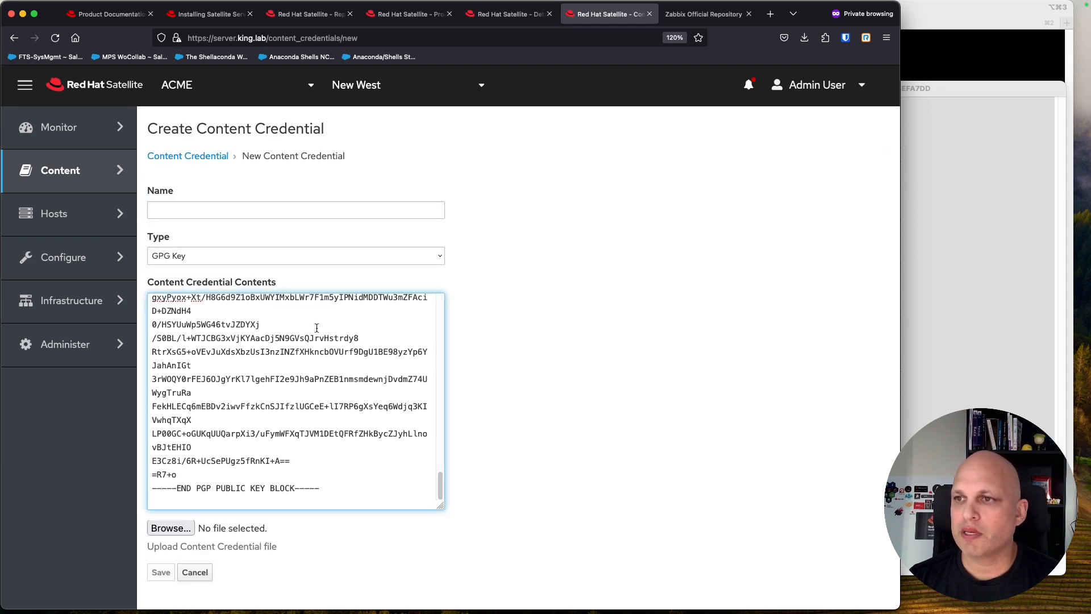
# Step: Keep the type as GPG Key, name the credential zabbix, and save it
pyautogui.click(232, 259)
pyautogui.click(231, 255)
pyautogui.click(244, 210)
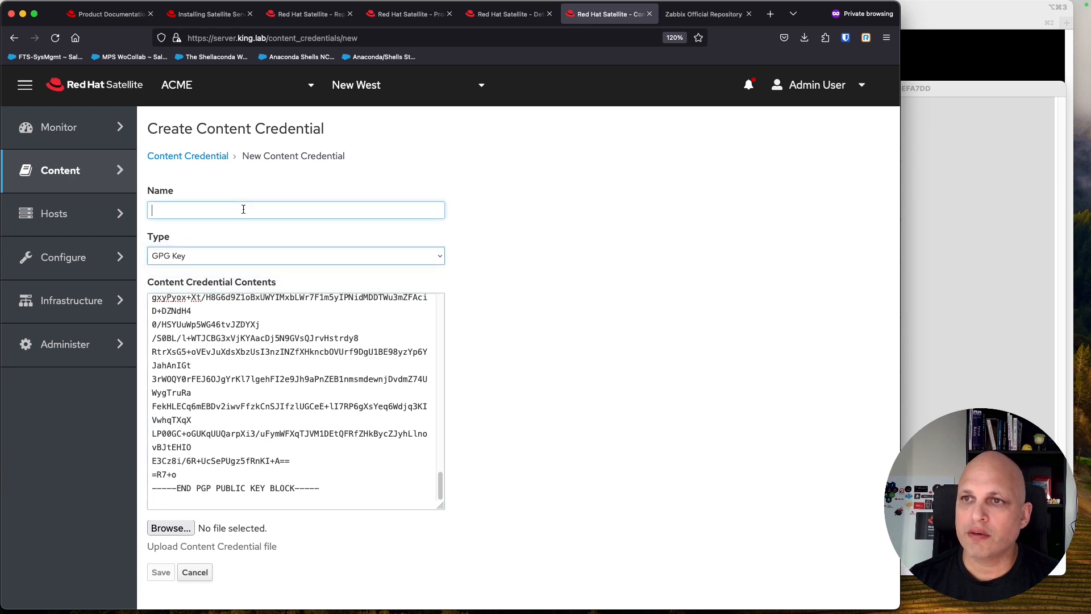
pyautogui.write('zabbix')
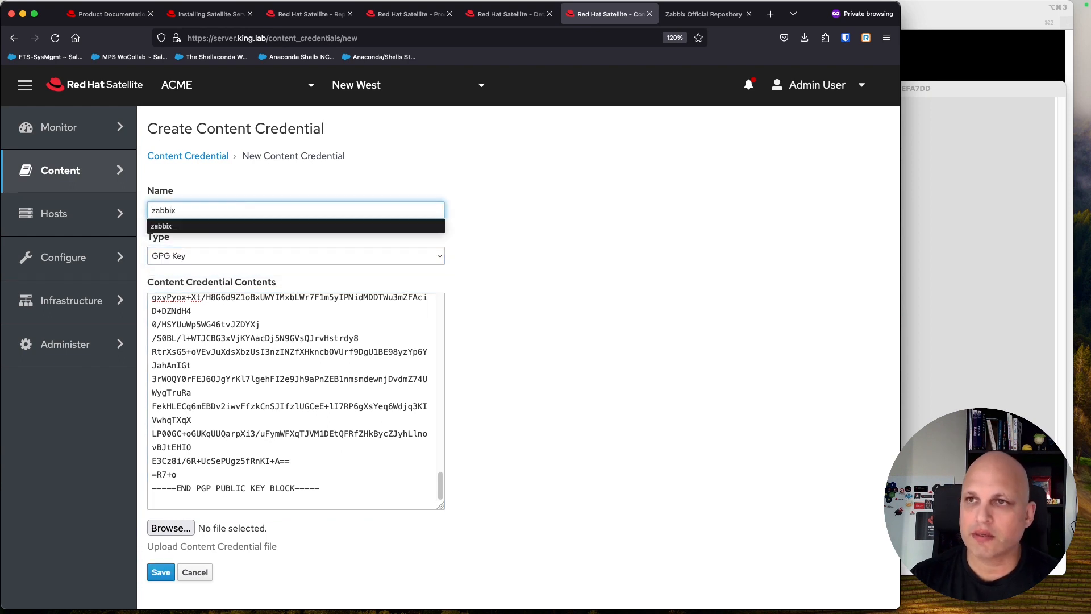
pyautogui.click(488, 222)
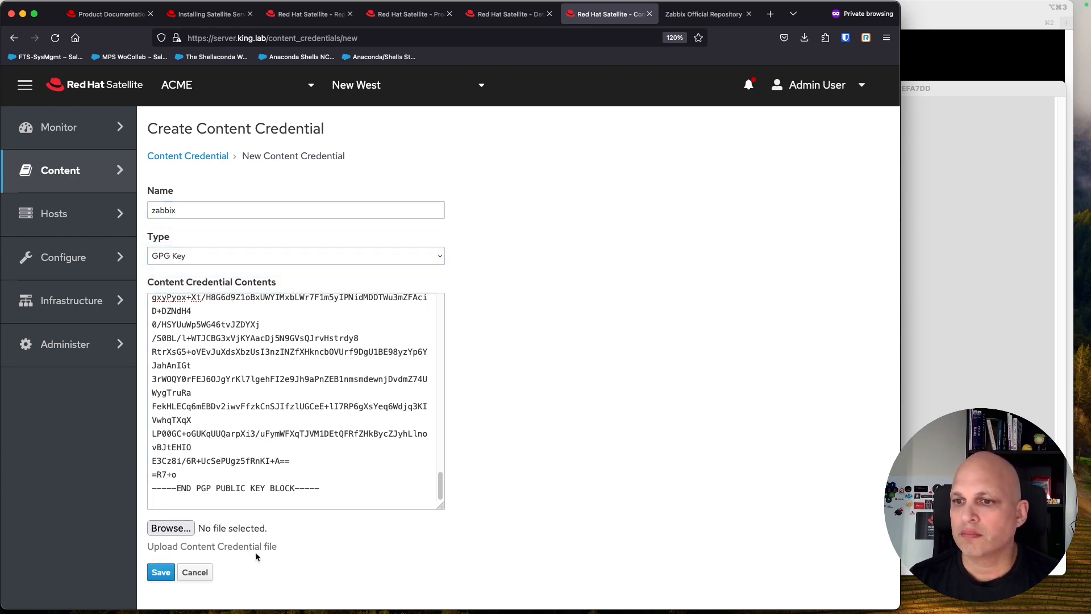
pyautogui.click(162, 573)
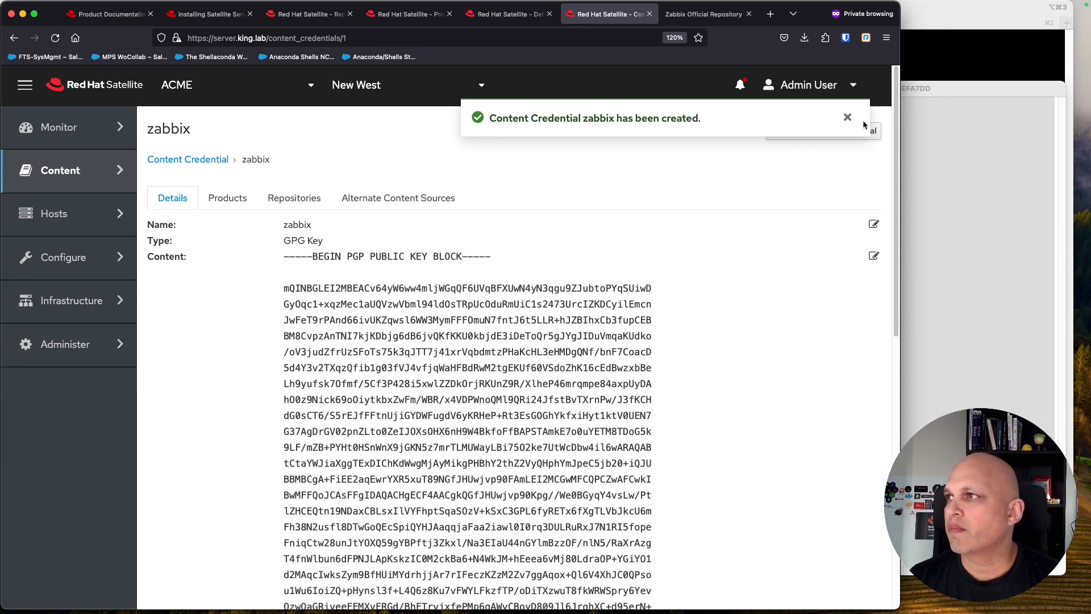
pyautogui.click(847, 118)
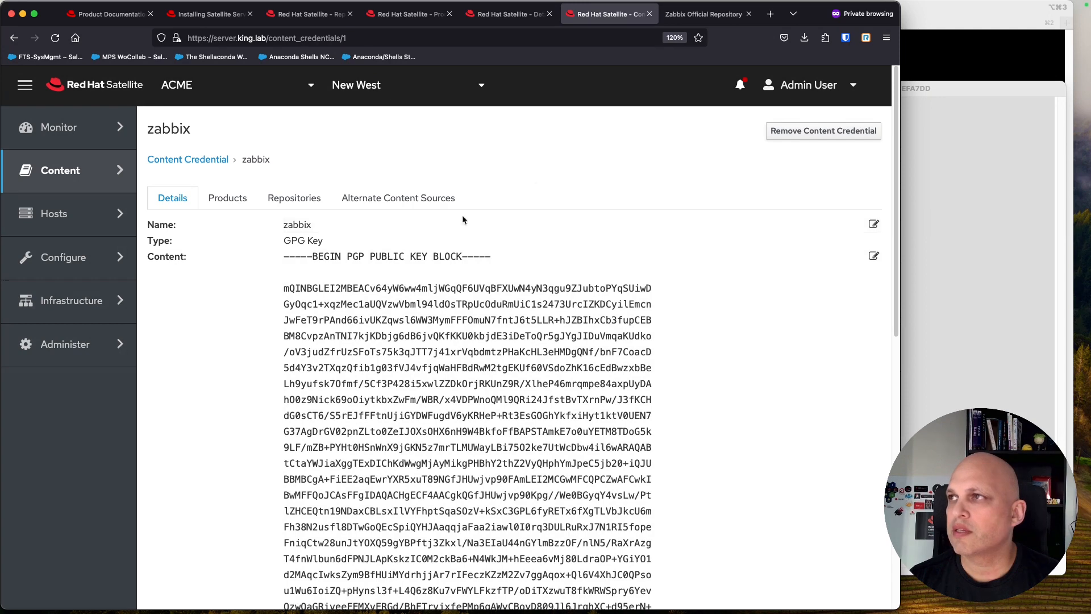
# Step: Browse the Zabbix repository down to the zabbix/6.5/rhel/8/x86_64 folder
pyautogui.click(699, 14)
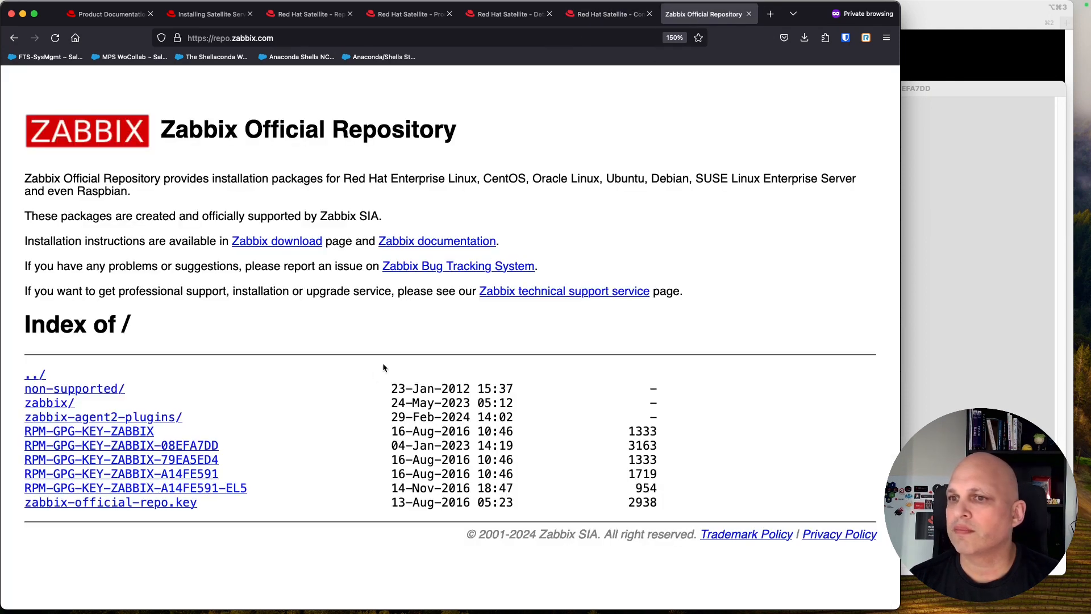
pyautogui.click(68, 408)
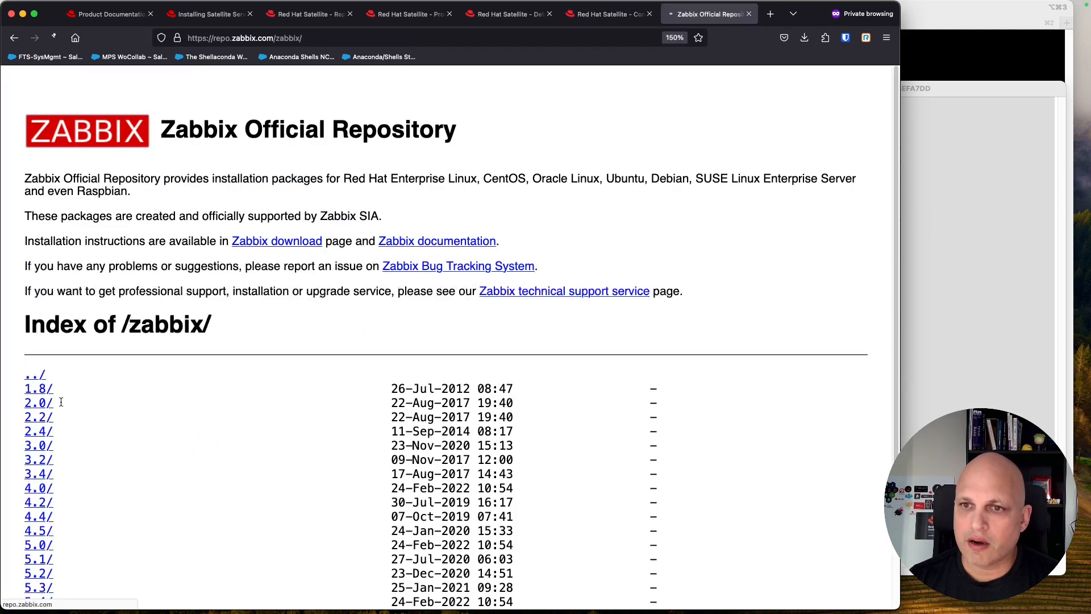
pyautogui.scroll(-3, 183, 340)
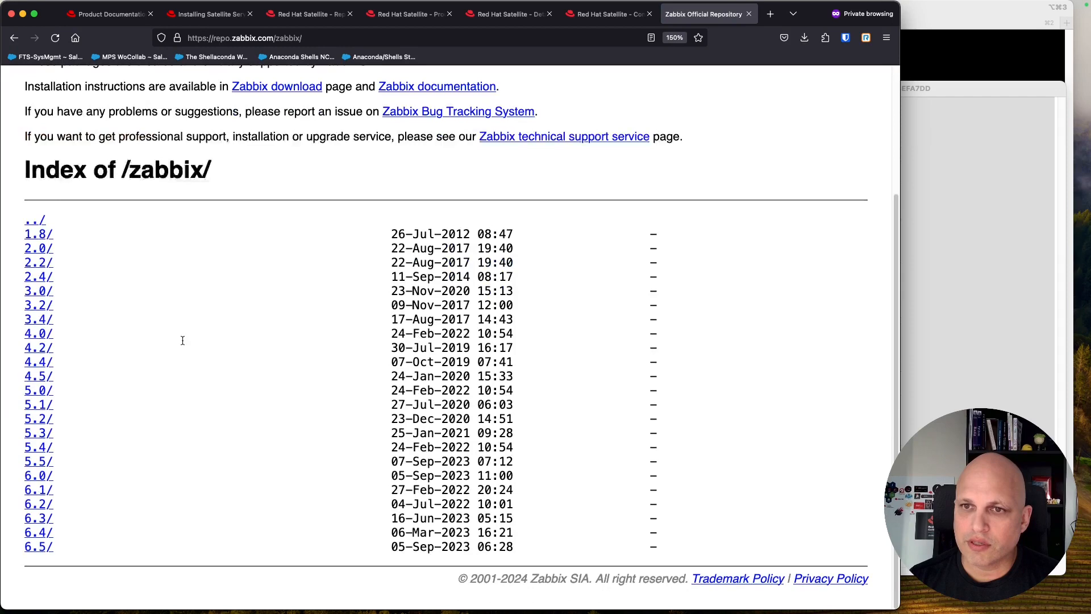
pyautogui.click(45, 547)
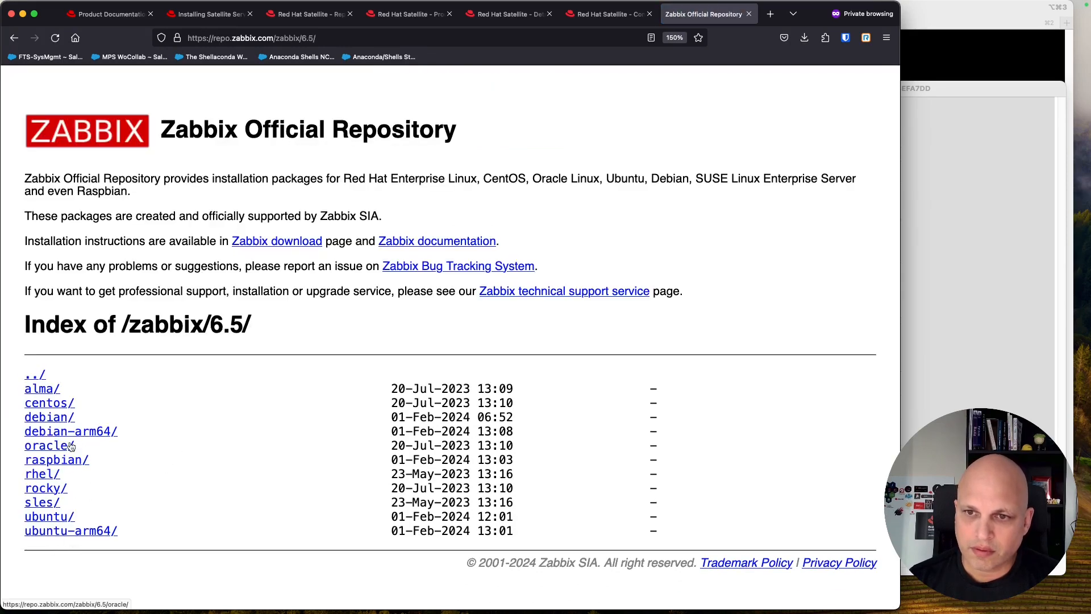
pyautogui.click(42, 474)
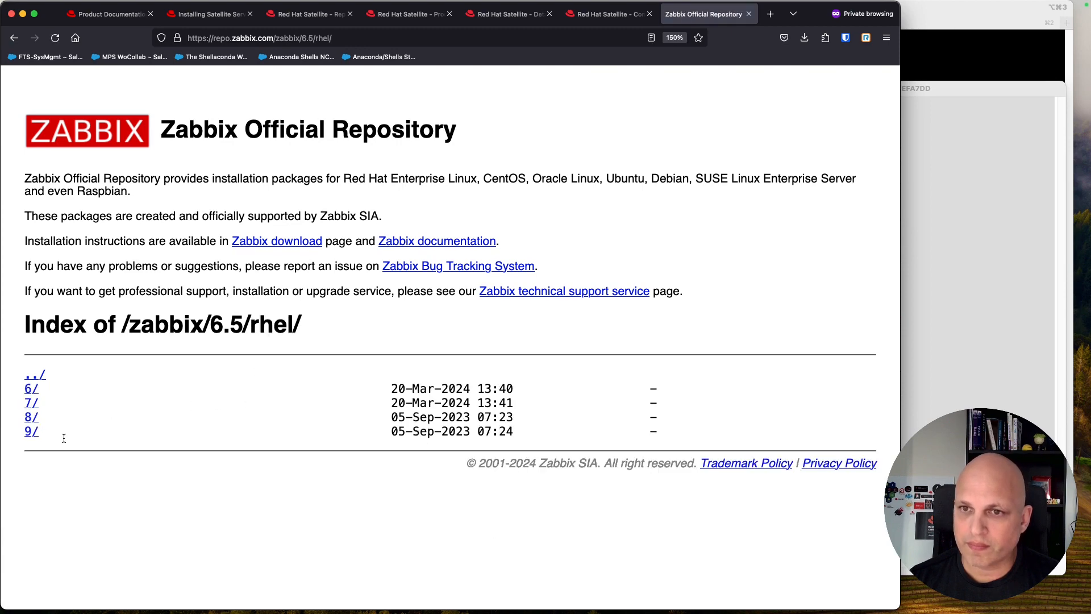
pyautogui.click(31, 417)
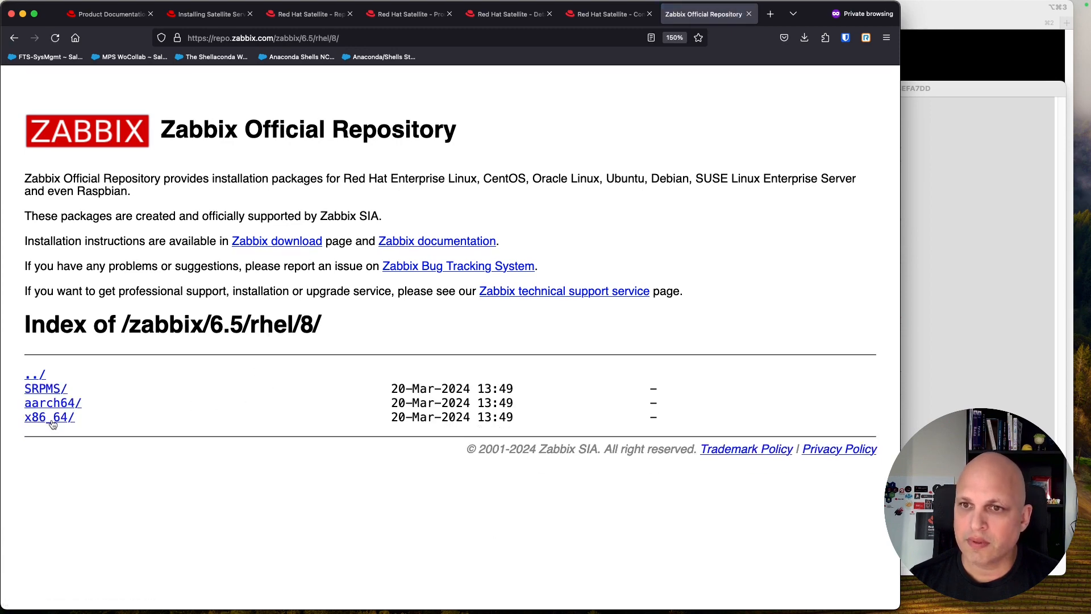
pyautogui.click(55, 419)
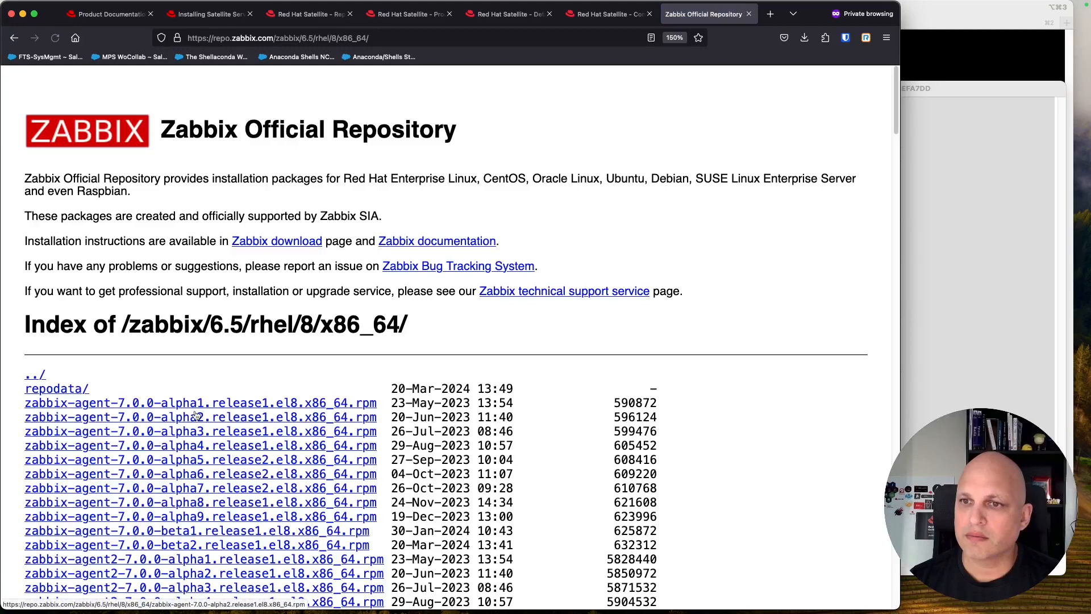
# Step: Select the x86_64 folder's full URL and go back to the zabbix credential page
pyautogui.scroll(-5, 172, 429)
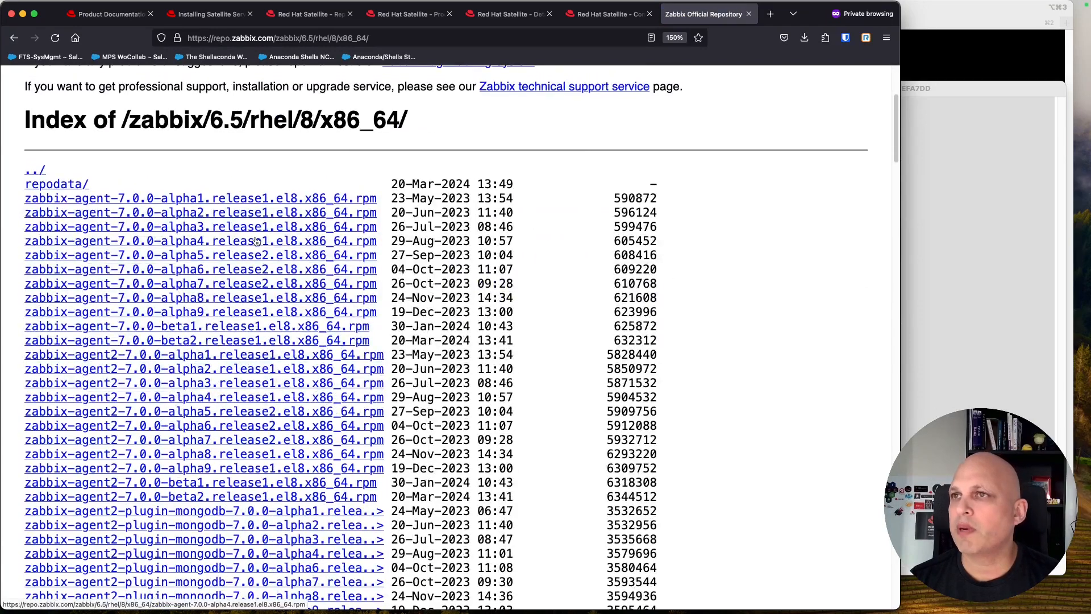
pyautogui.moveTo(98, 184); pyautogui.dragTo(24, 187)
pyautogui.click(378, 38)
pyautogui.press('super+c')
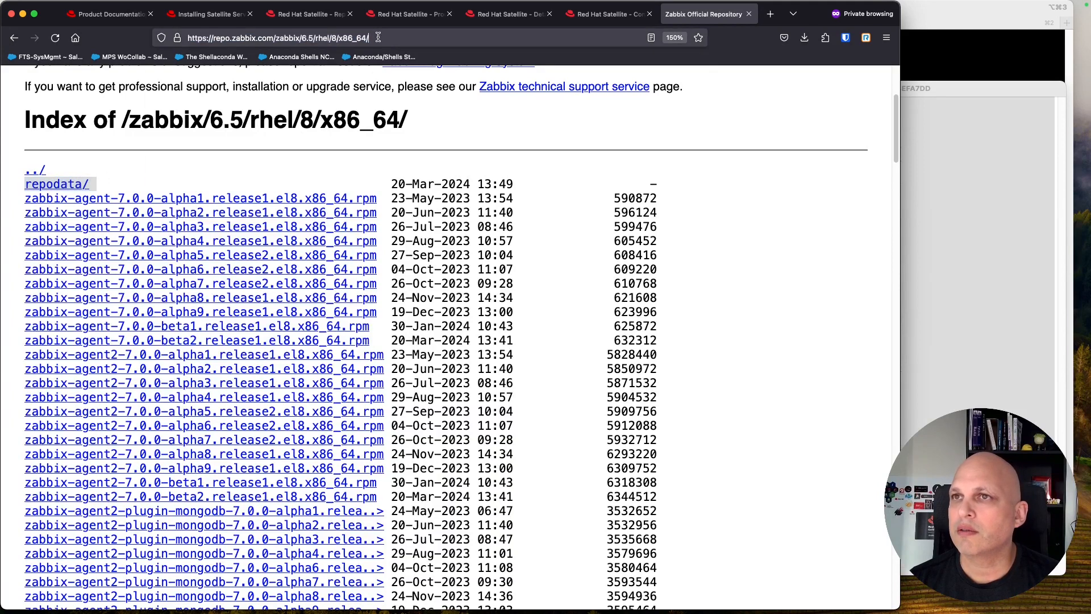
pyautogui.click(769, 98)
pyautogui.click(605, 14)
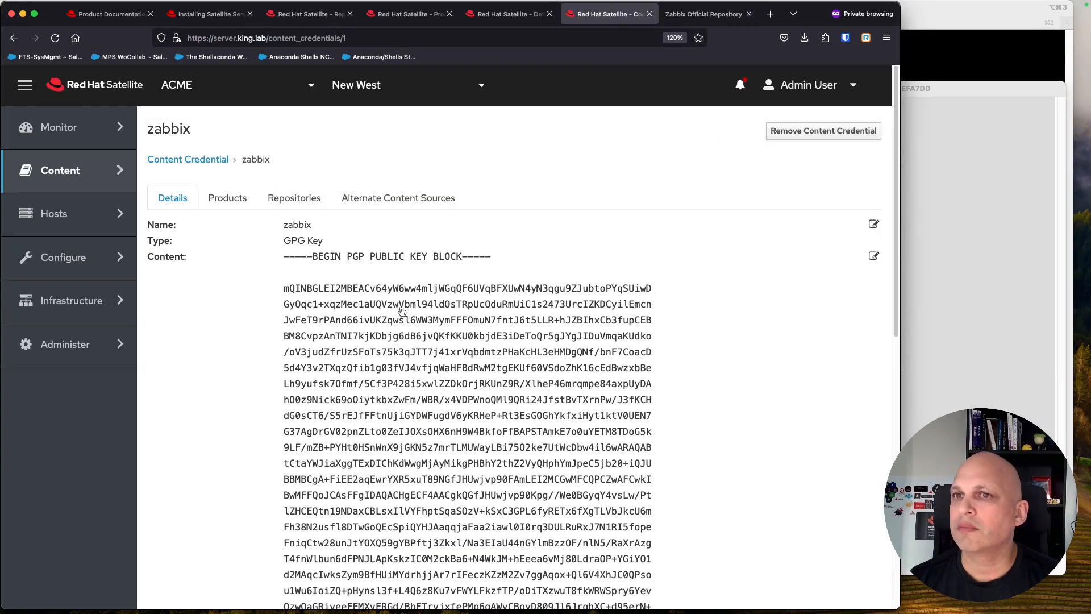
# Step: Create a new product named zabbix with zabbix selected as its GPG key
pyautogui.moveTo(92, 176)
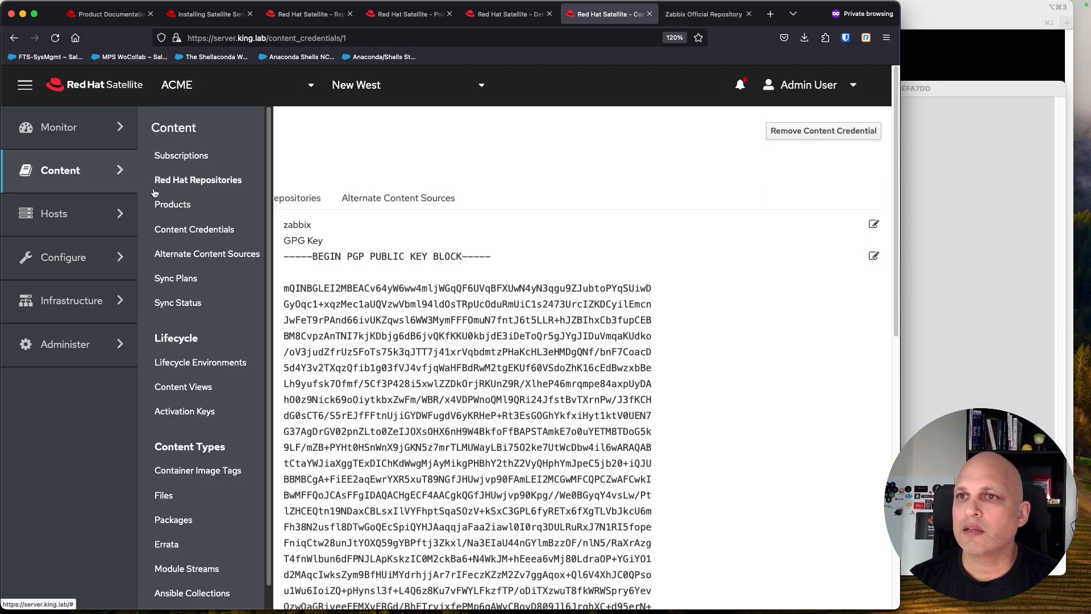
pyautogui.click(174, 205)
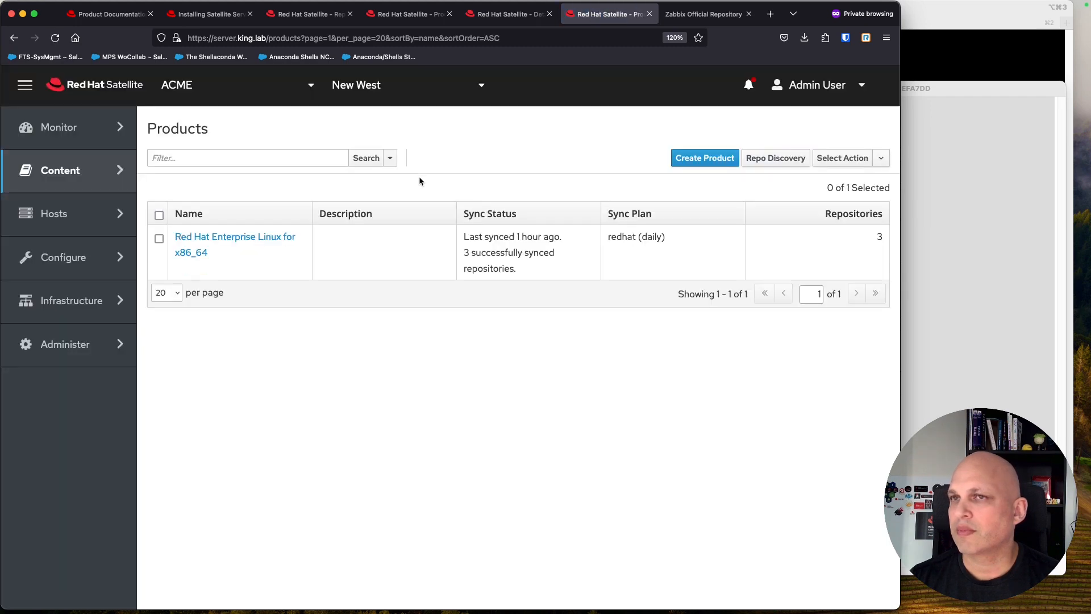
pyautogui.click(705, 159)
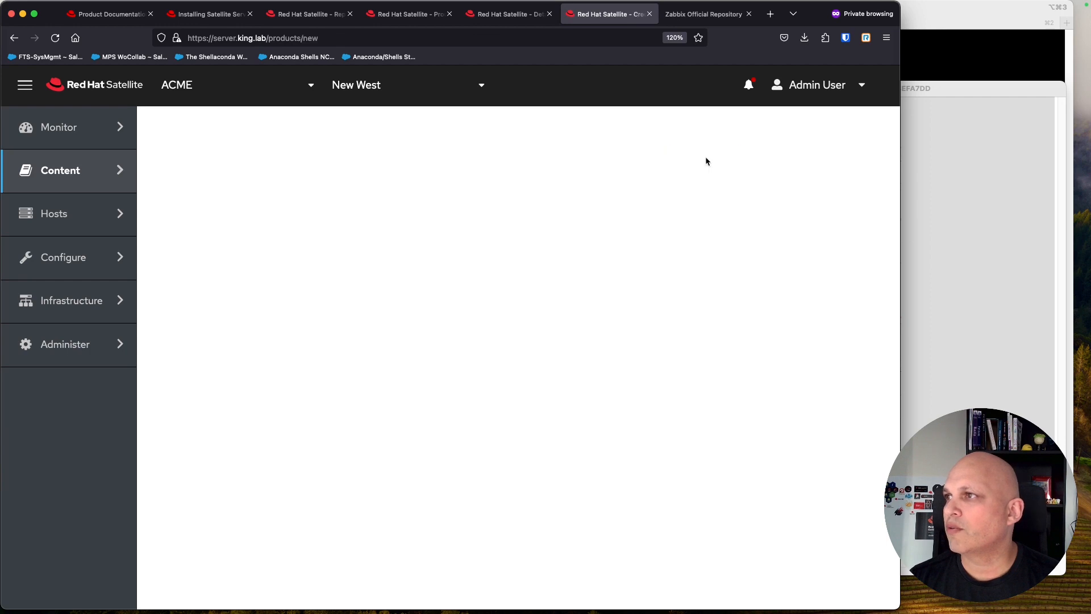
pyautogui.click(248, 210)
pyautogui.write('zabbix')
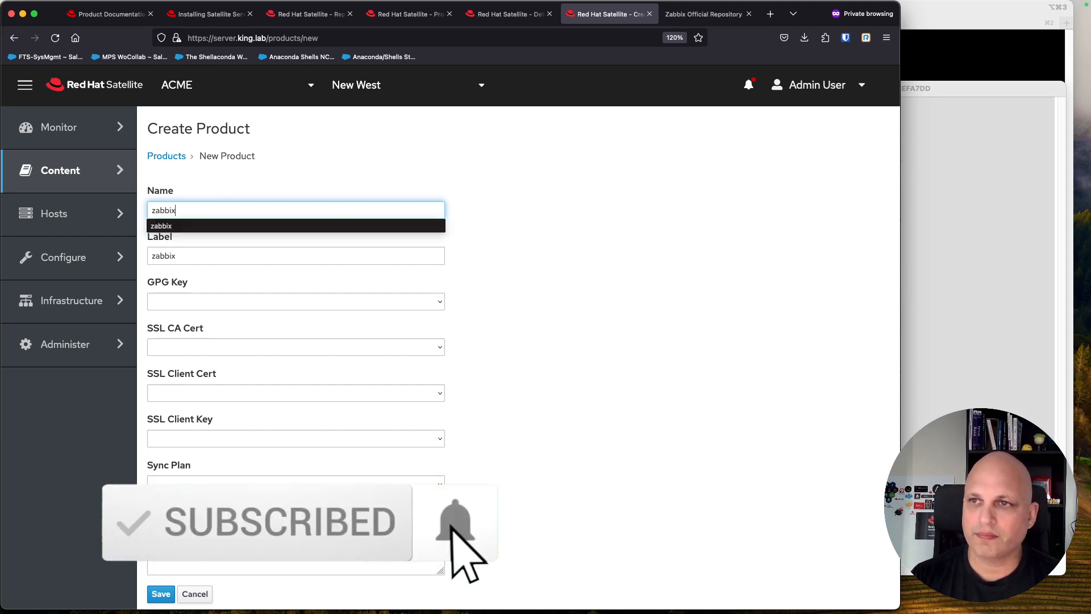
pyautogui.click(585, 336)
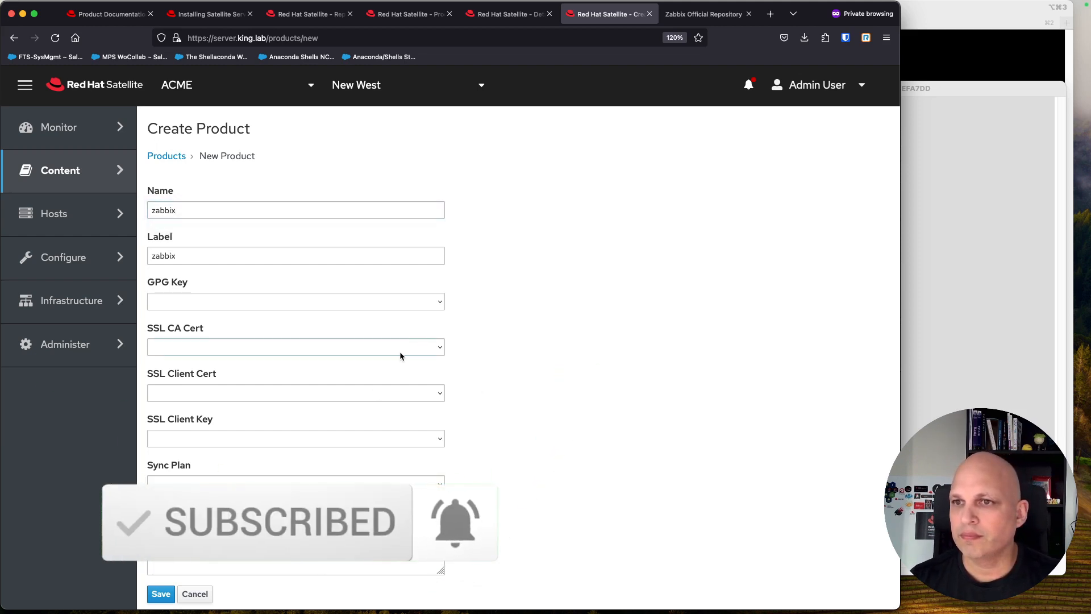
pyautogui.click(430, 305)
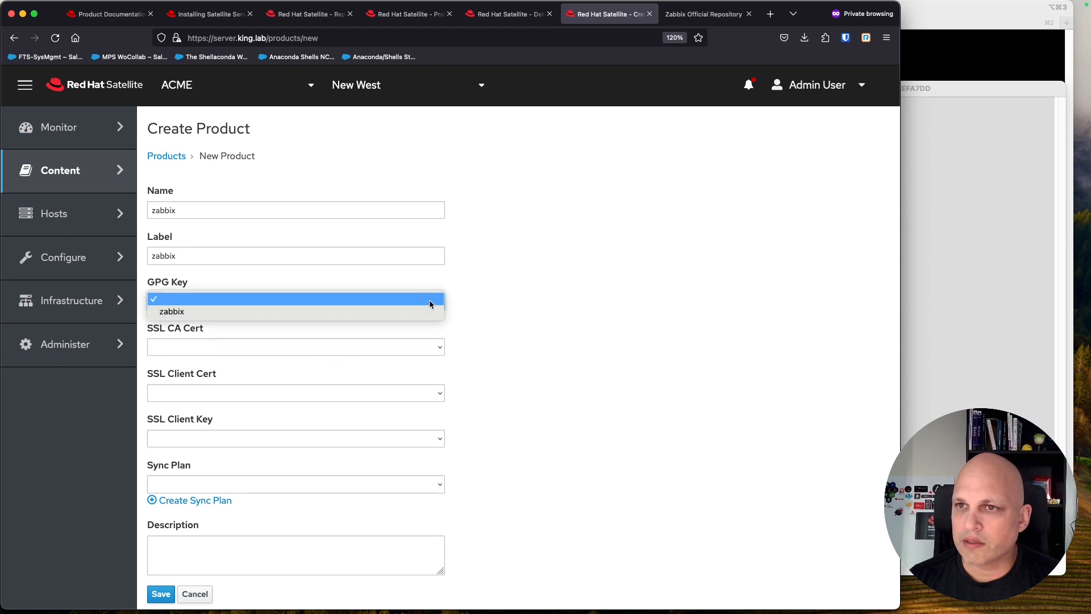
pyautogui.click(376, 312)
pyautogui.click(155, 592)
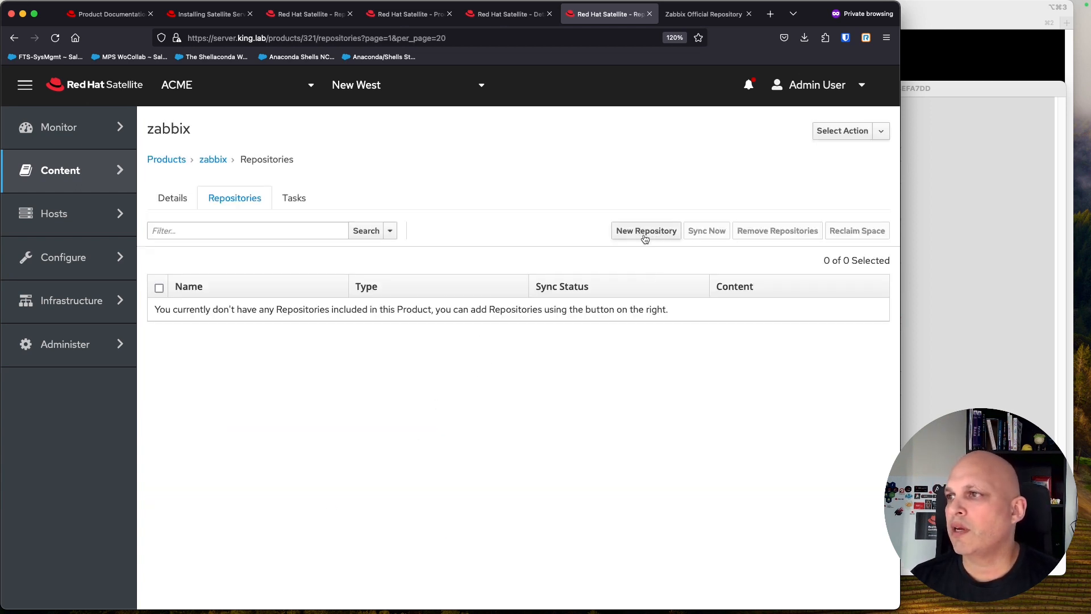
# Step: Start a new repository in the zabbix product named zabbix_rhel8 with type yum
pyautogui.click(643, 237)
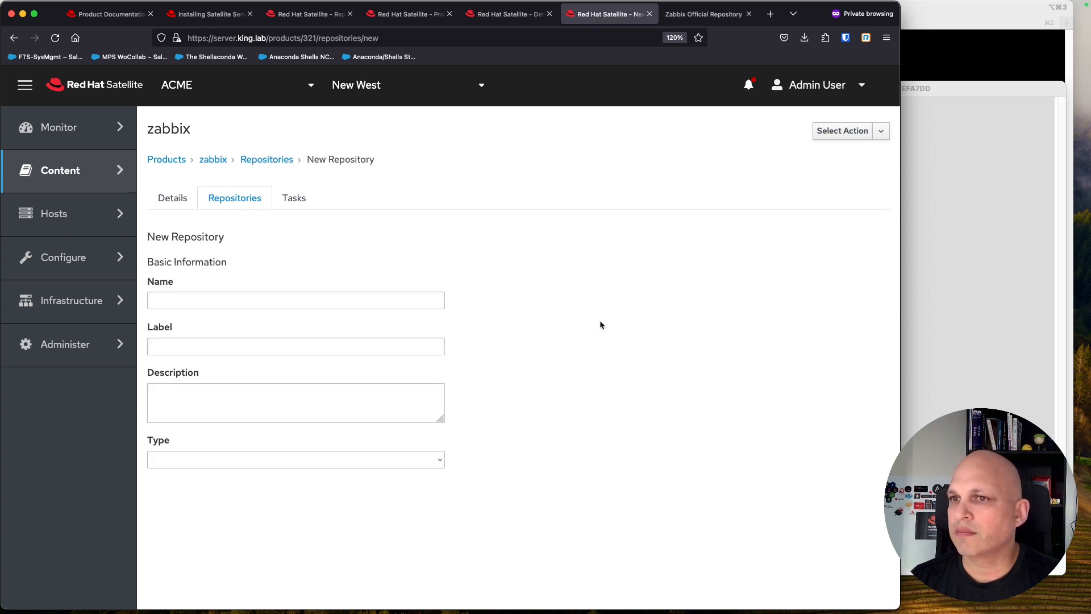
pyautogui.click(306, 298)
pyautogui.write('za')
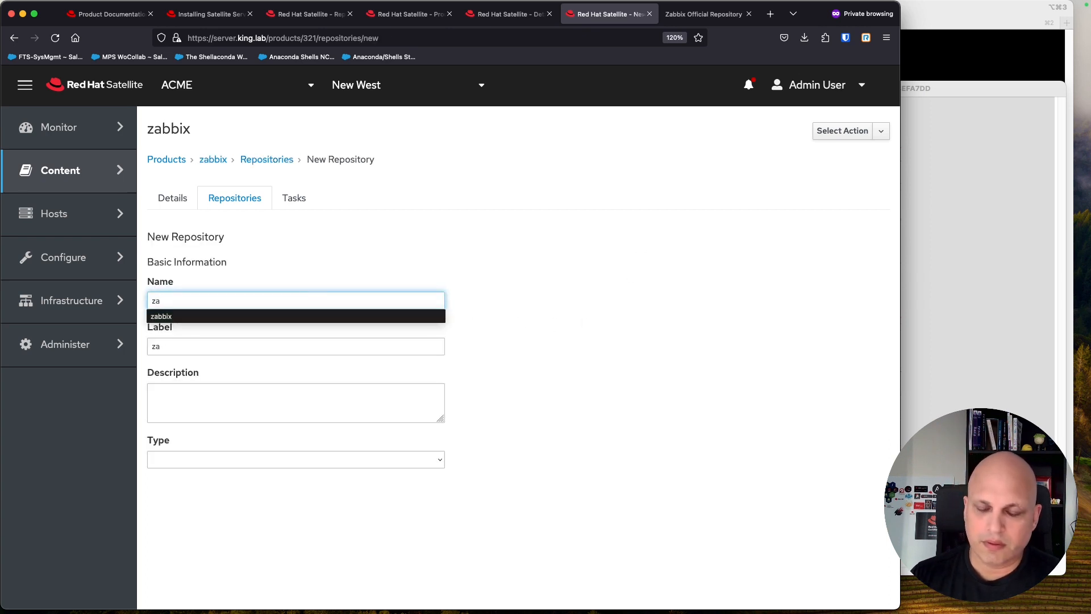
pyautogui.write('bbix_)rhel8')
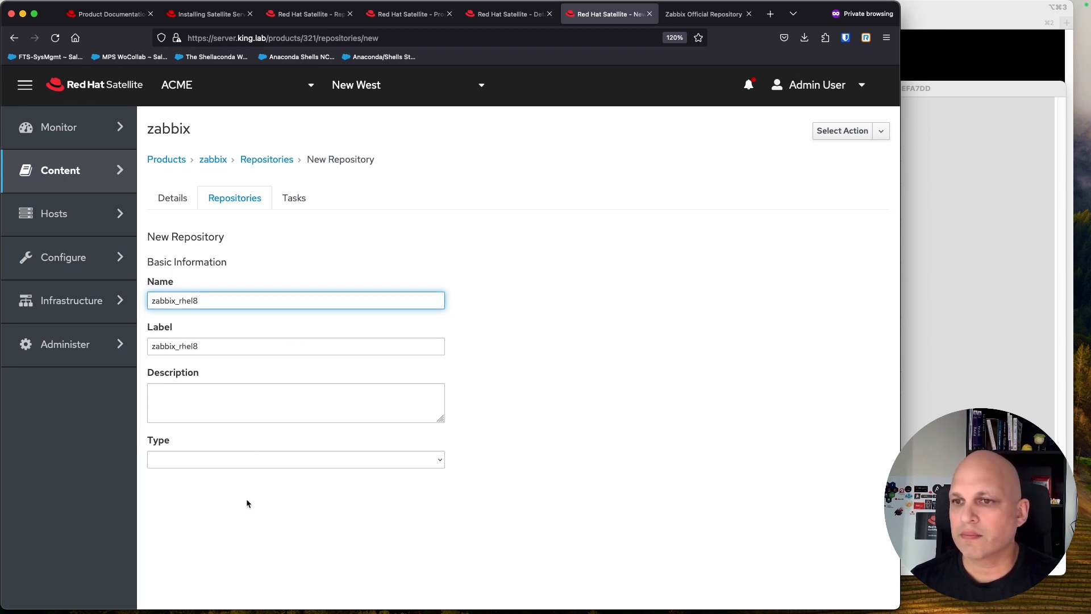
pyautogui.click(333, 461)
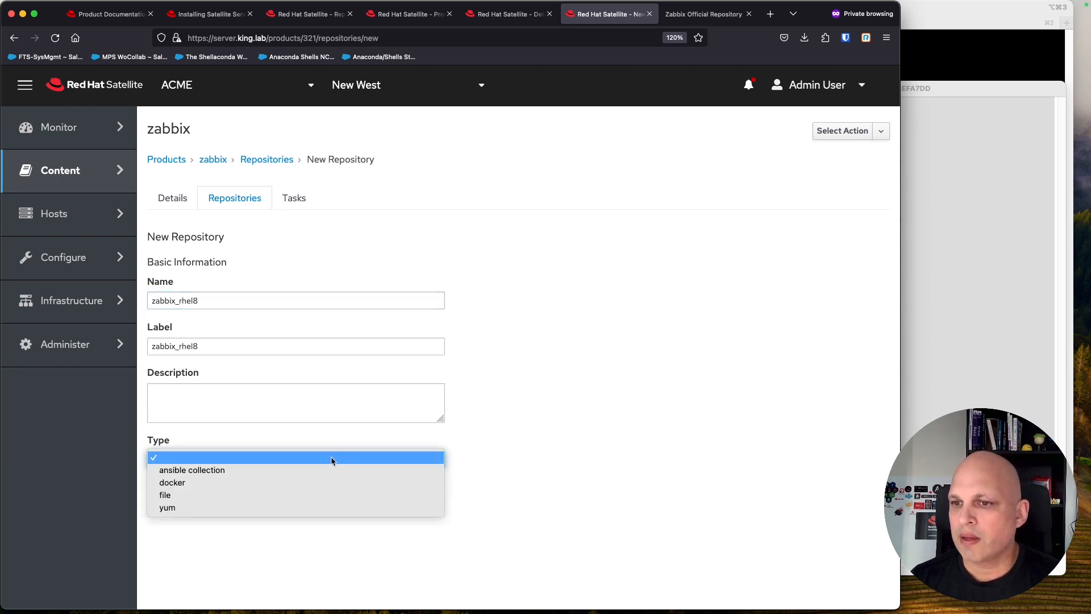
pyautogui.click(238, 508)
# Step: Paste the Zabbix 6.5 RHEL 8 x86_64 folder URL as the upstream URL and save
pyautogui.scroll(-6, 602, 381)
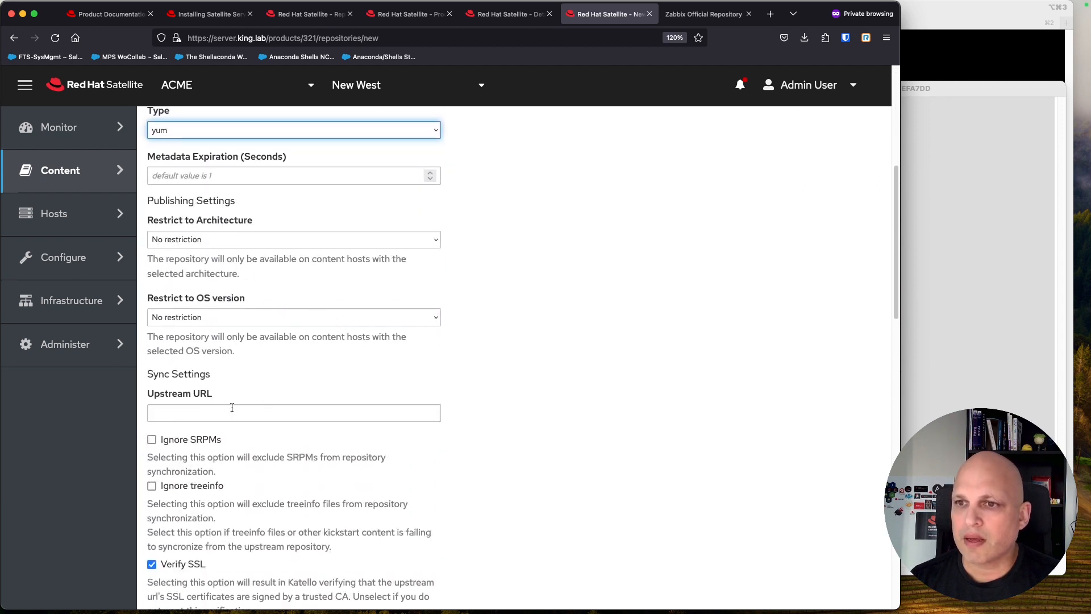
pyautogui.click(279, 414)
pyautogui.press('super+v')
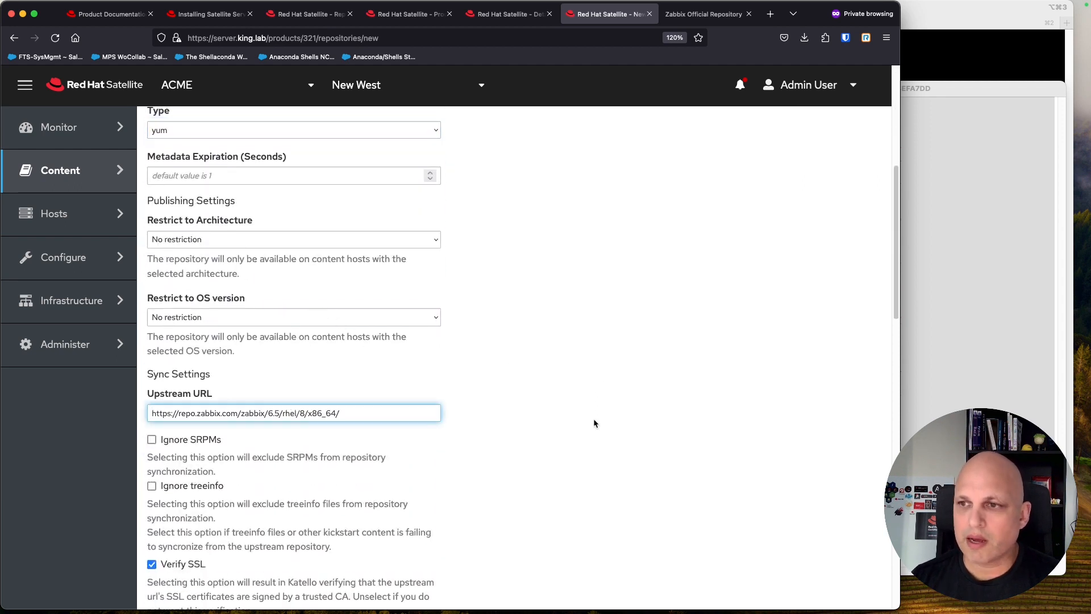
pyautogui.scroll(-5, 553, 340)
pyautogui.scroll(-10, 554, 339)
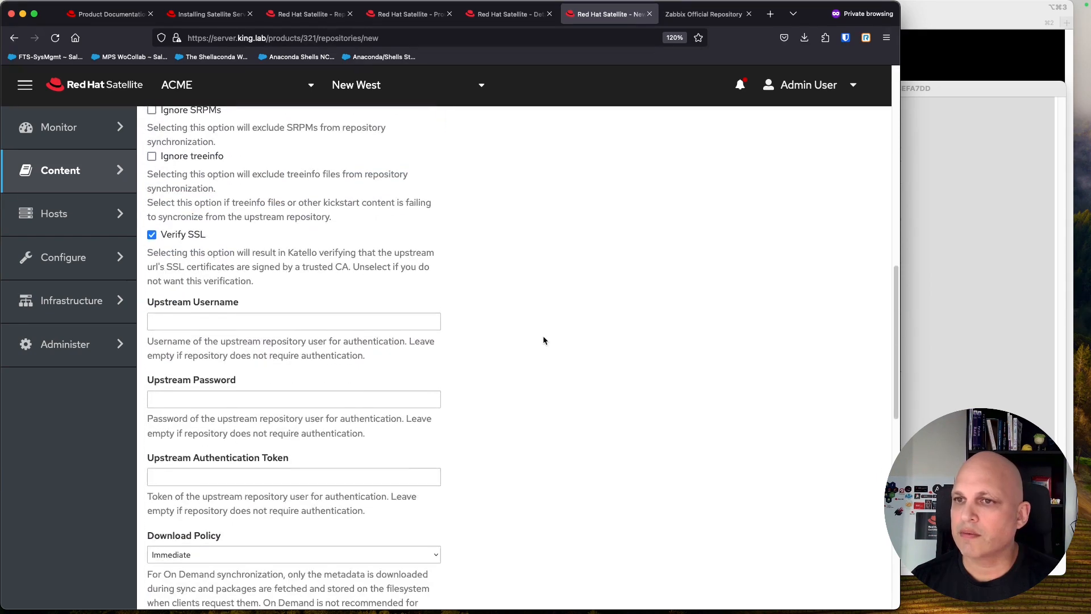
pyautogui.scroll(-2, 542, 340)
pyautogui.scroll(2, 542, 340)
pyautogui.scroll(-2, 543, 340)
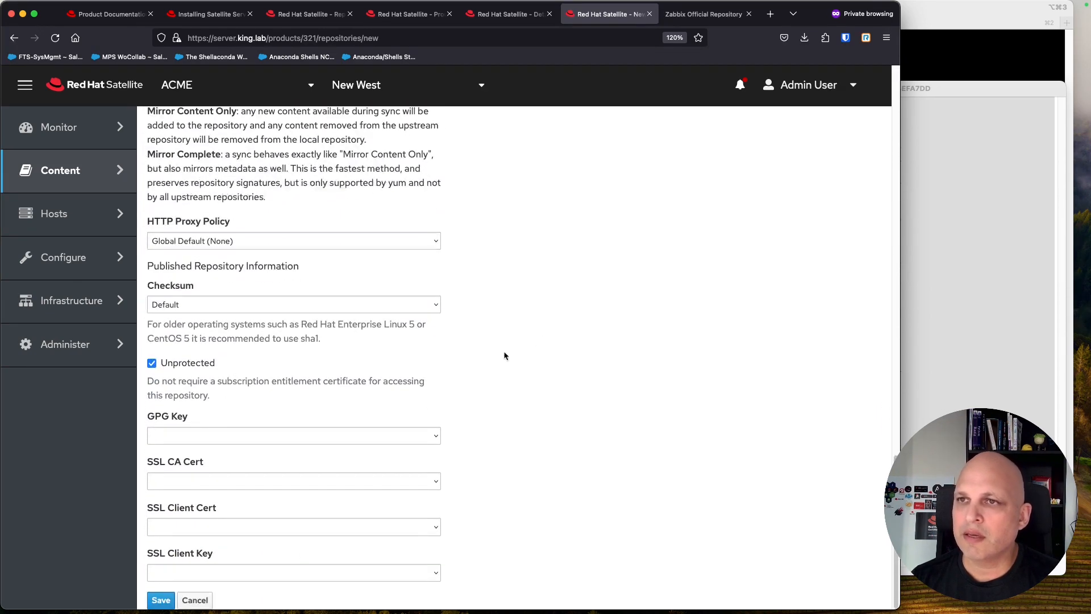
pyautogui.click(161, 600)
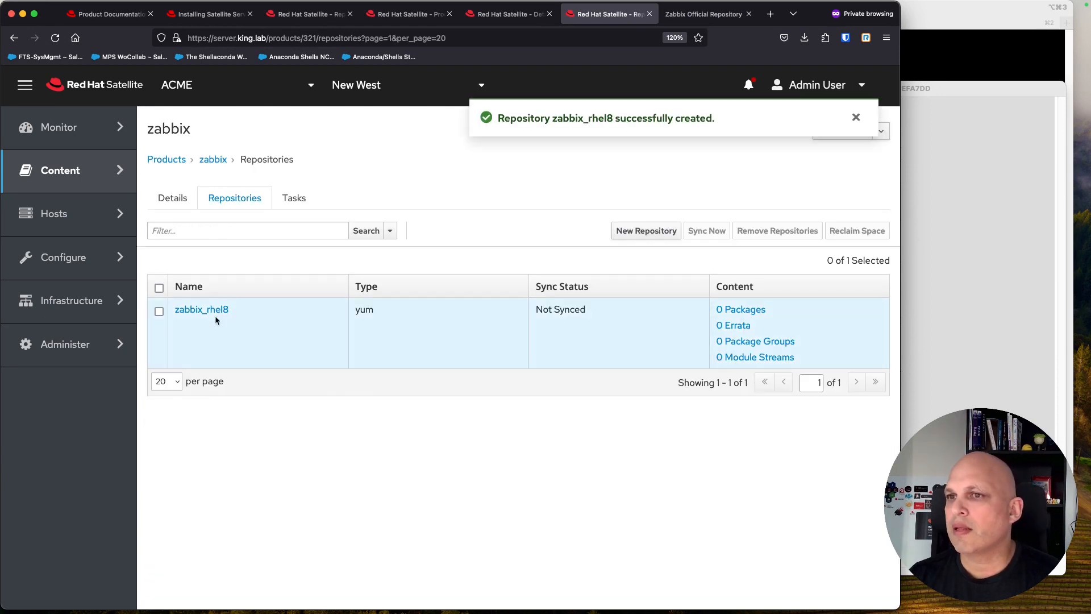
# Step: Sync zabbix_rhel8 now, then open its details from the zabbix product's repository list
pyautogui.click(159, 311)
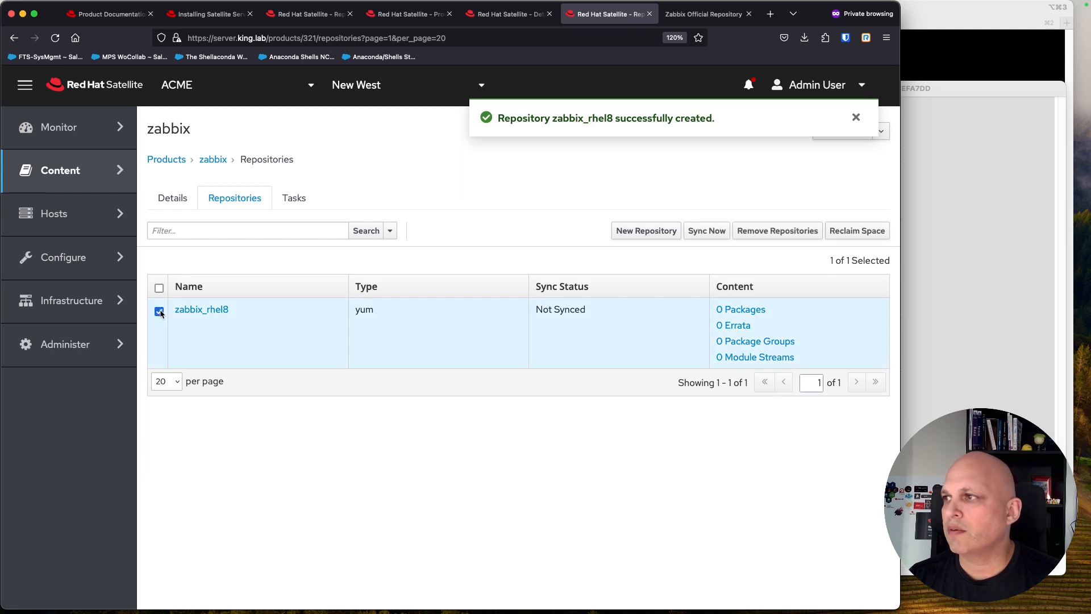
pyautogui.click(707, 232)
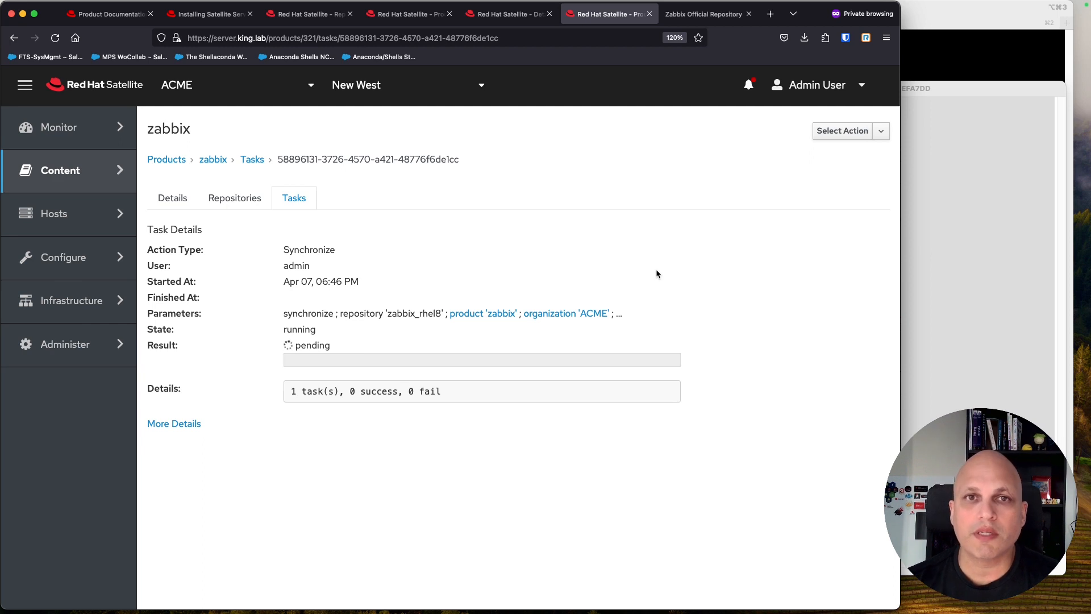
pyautogui.click(239, 198)
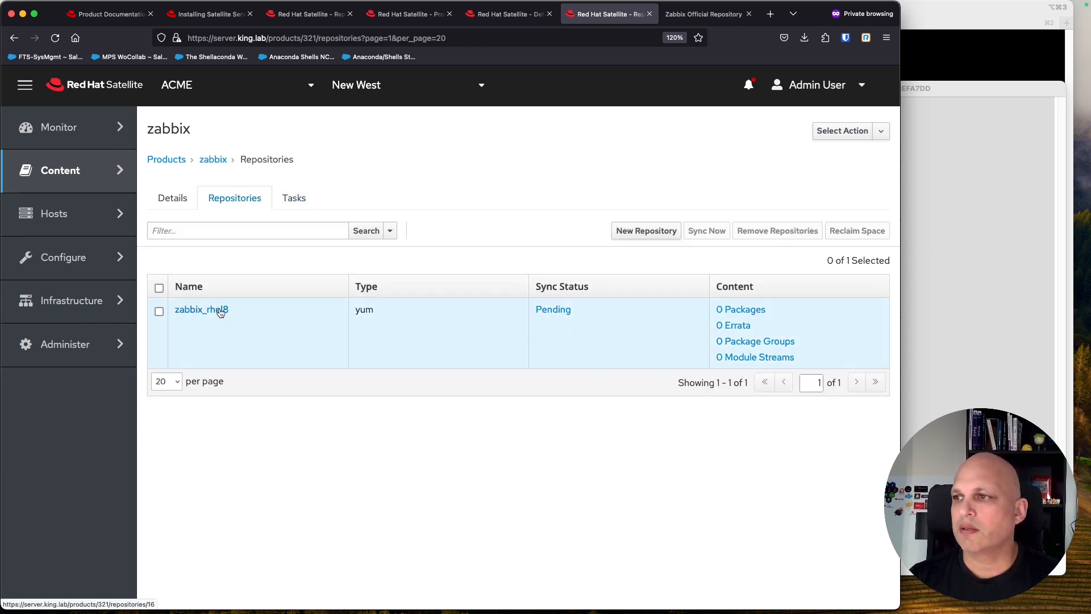
pyautogui.click(220, 311)
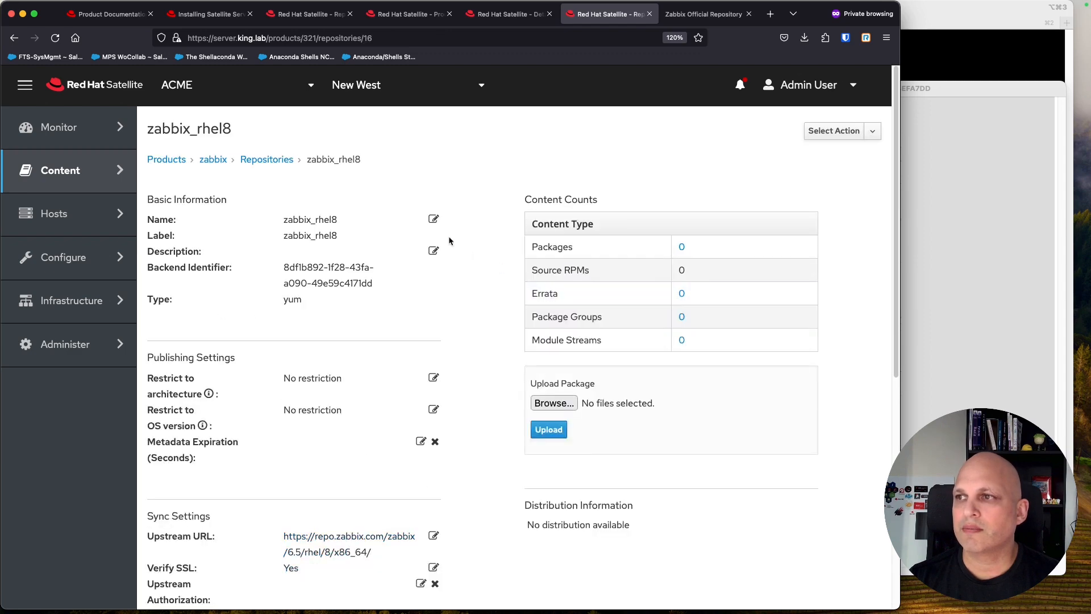
# Step: Leave zabbix_rhel8's Download Policy at Immediate and confirm the sync added 253 RPMs
pyautogui.scroll(-5, 451, 230)
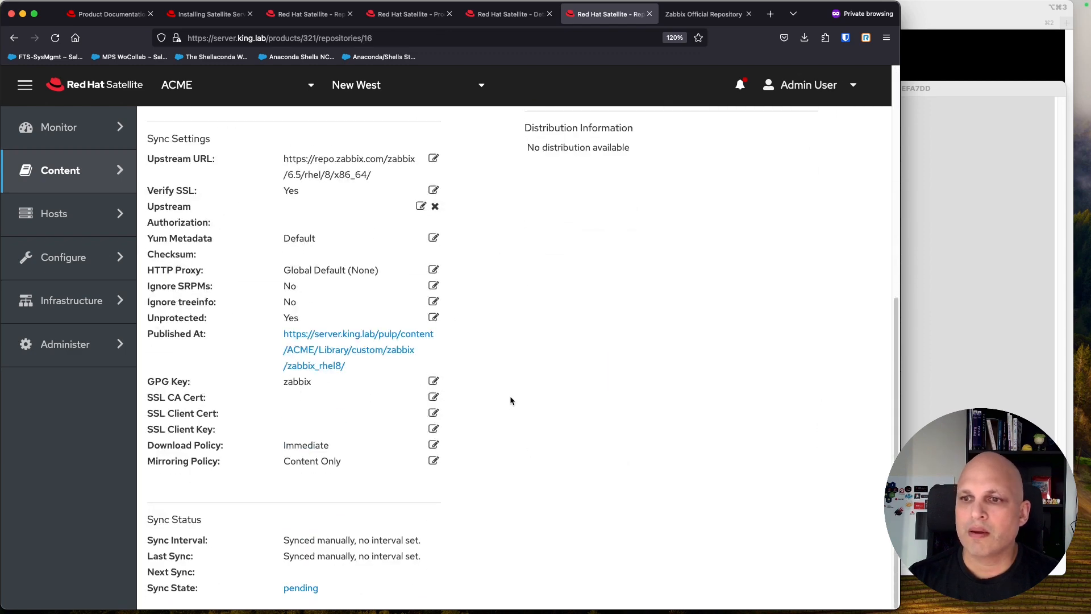
pyautogui.tripleClick(208, 446)
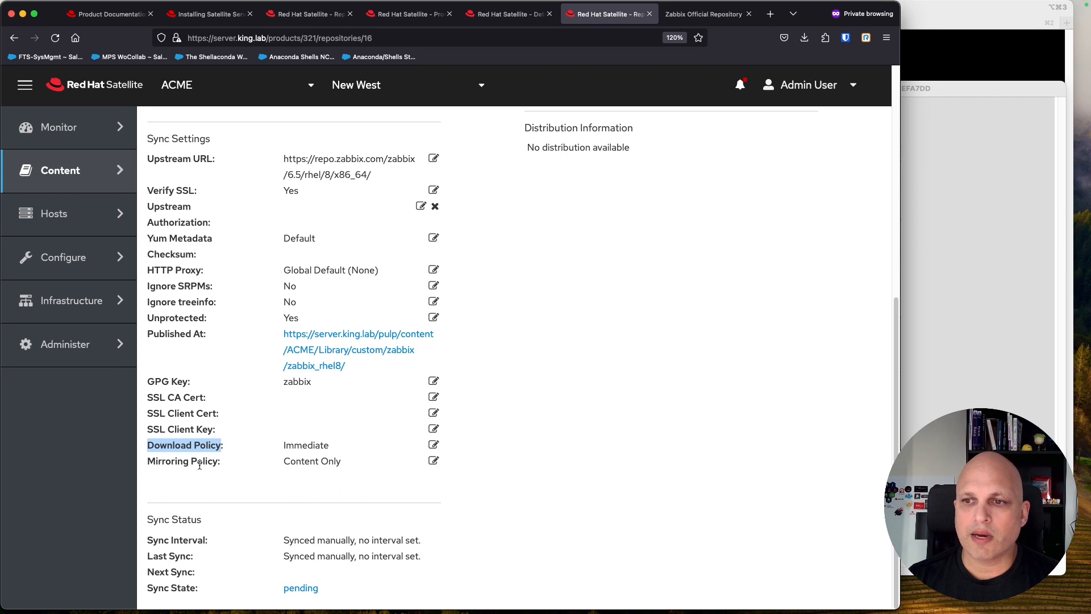
pyautogui.click(327, 447)
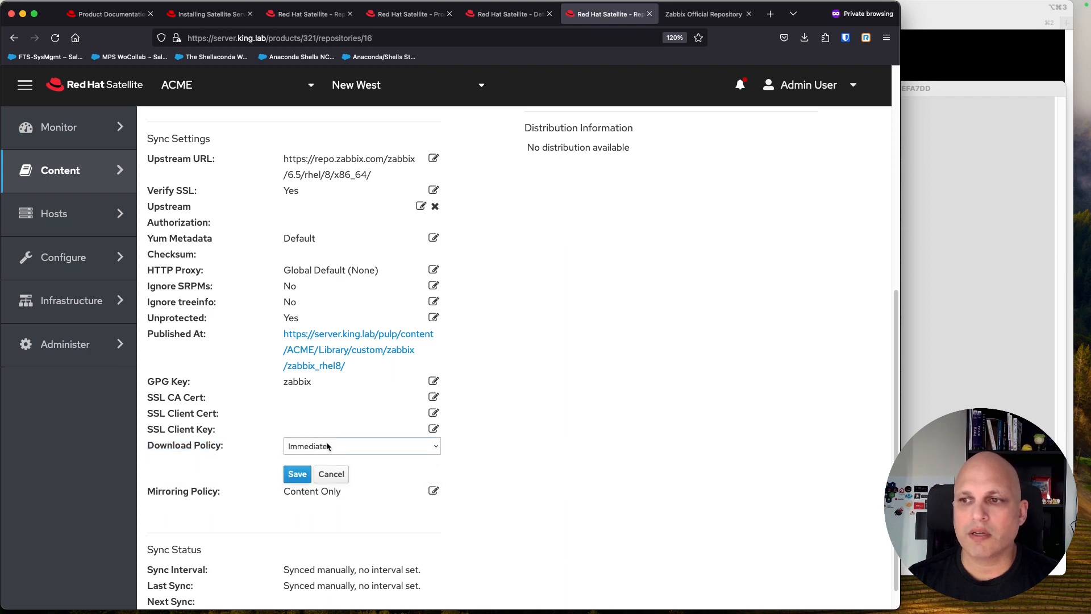
pyautogui.click(344, 447)
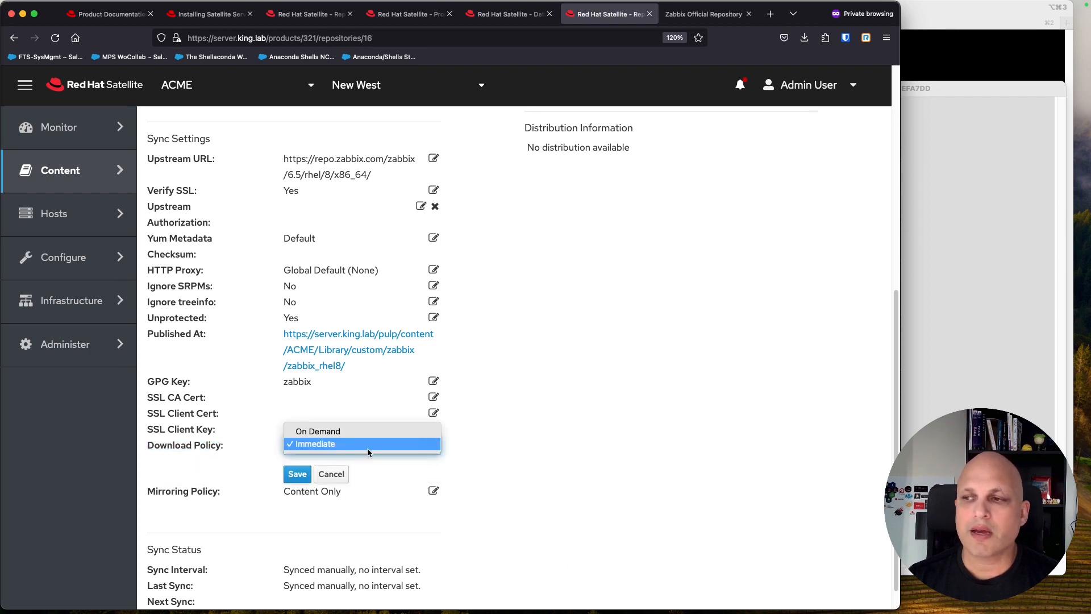
pyautogui.click(514, 434)
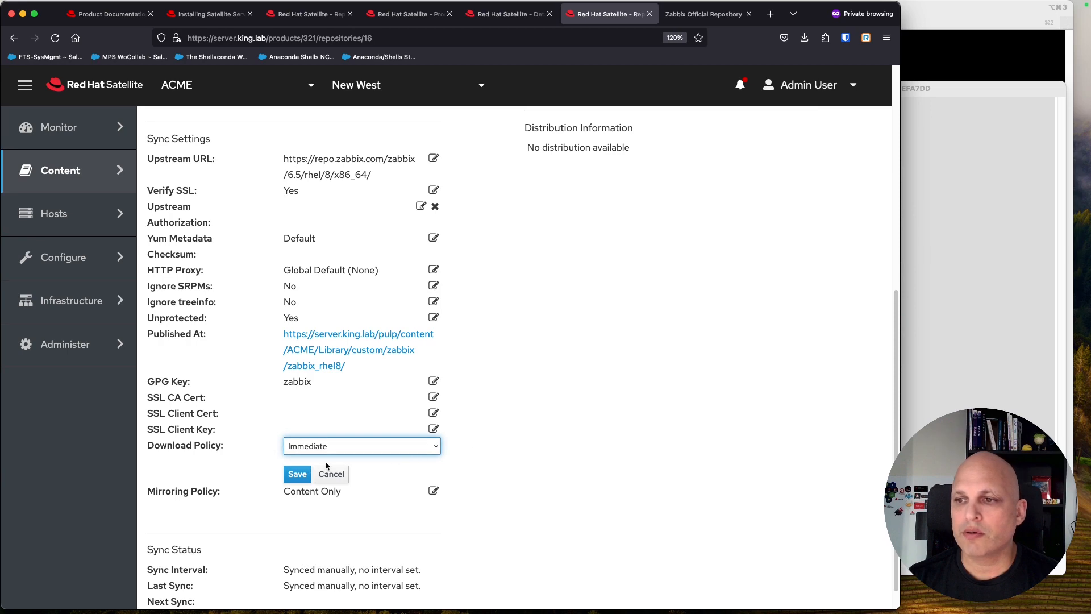
pyautogui.click(332, 476)
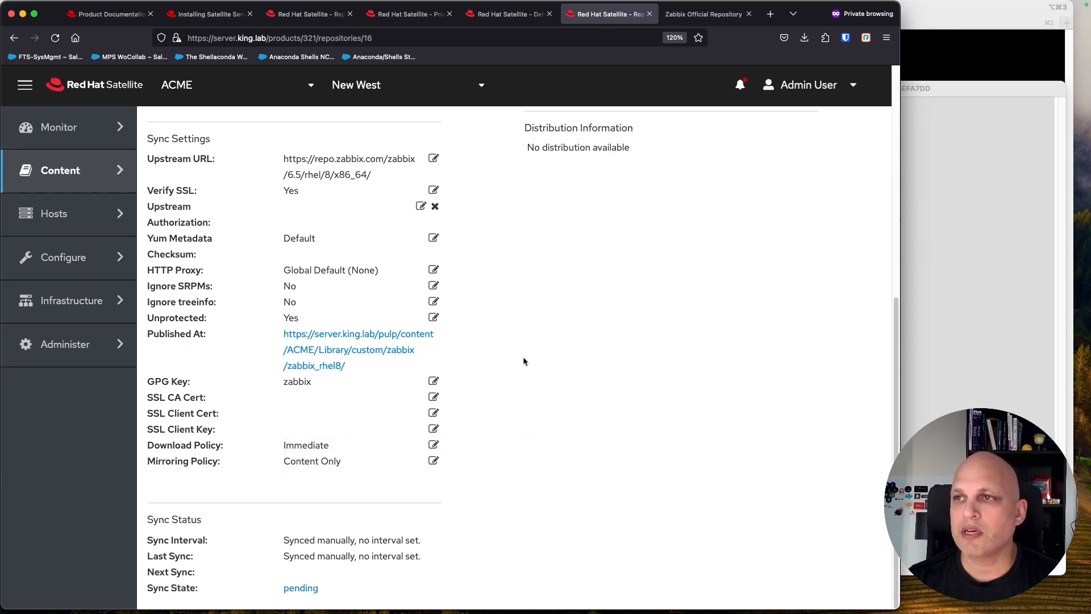
pyautogui.scroll(6, 524, 360)
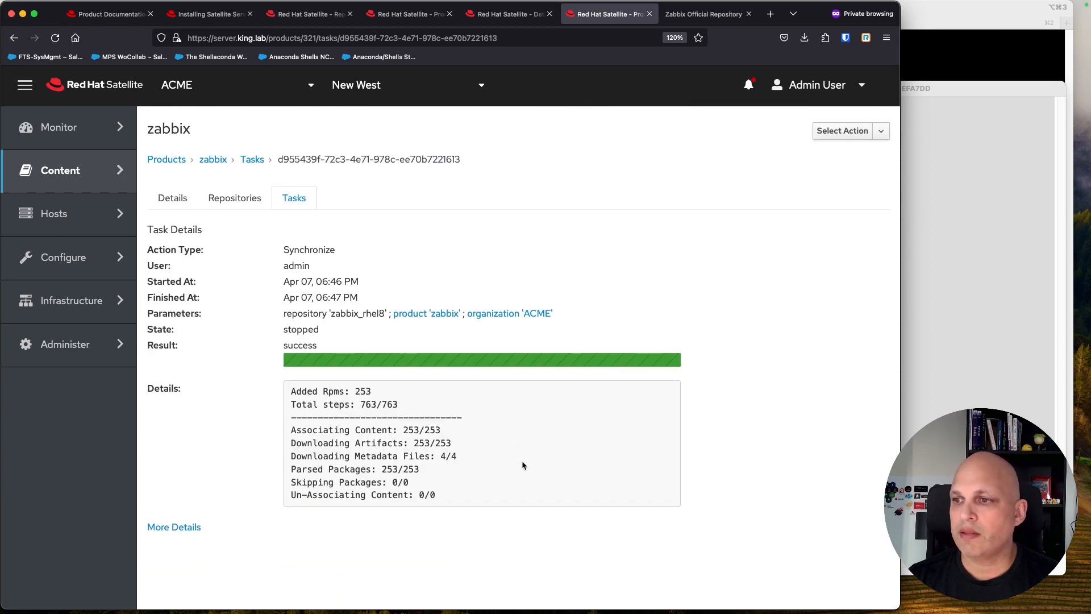
pyautogui.doubleClick(358, 392)
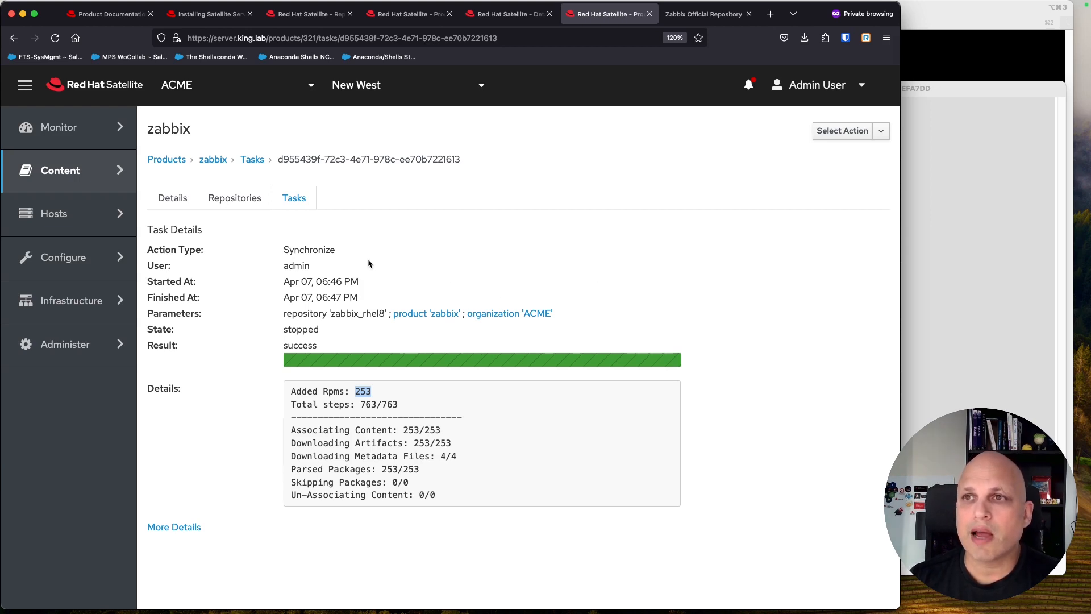
pyautogui.moveTo(98, 181)
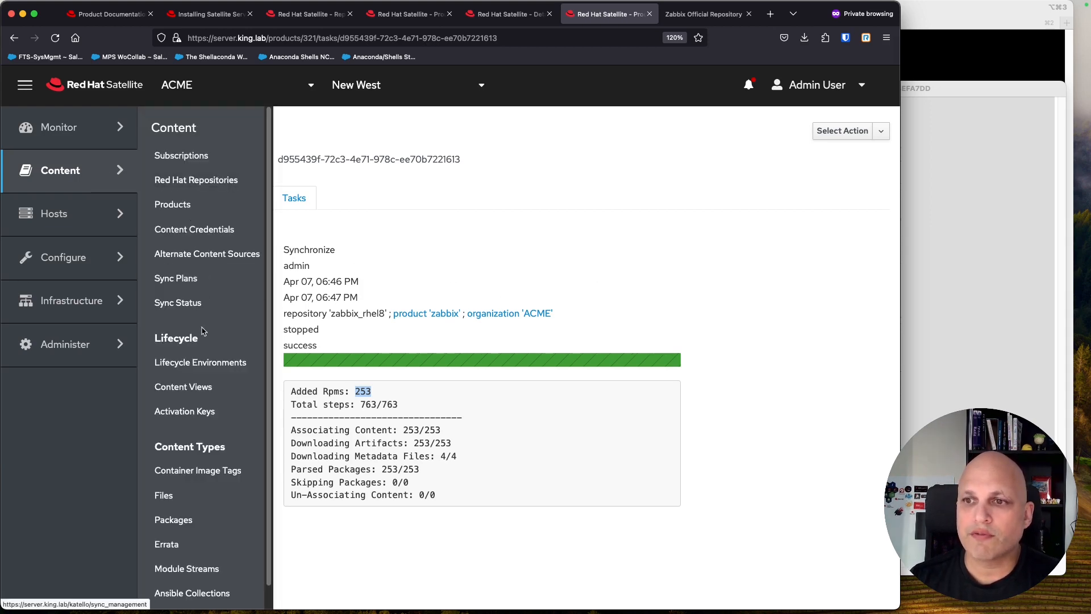
# Step: Review cv_rhel8's repositories with the status filter set to All, then go back to Content views
pyautogui.click(196, 388)
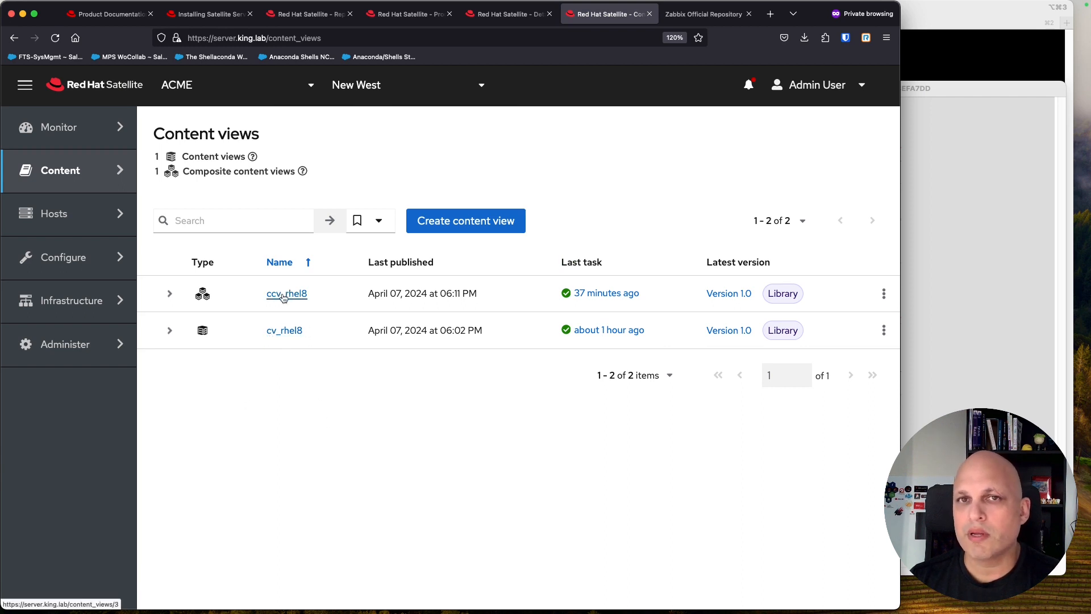
pyautogui.click(285, 332)
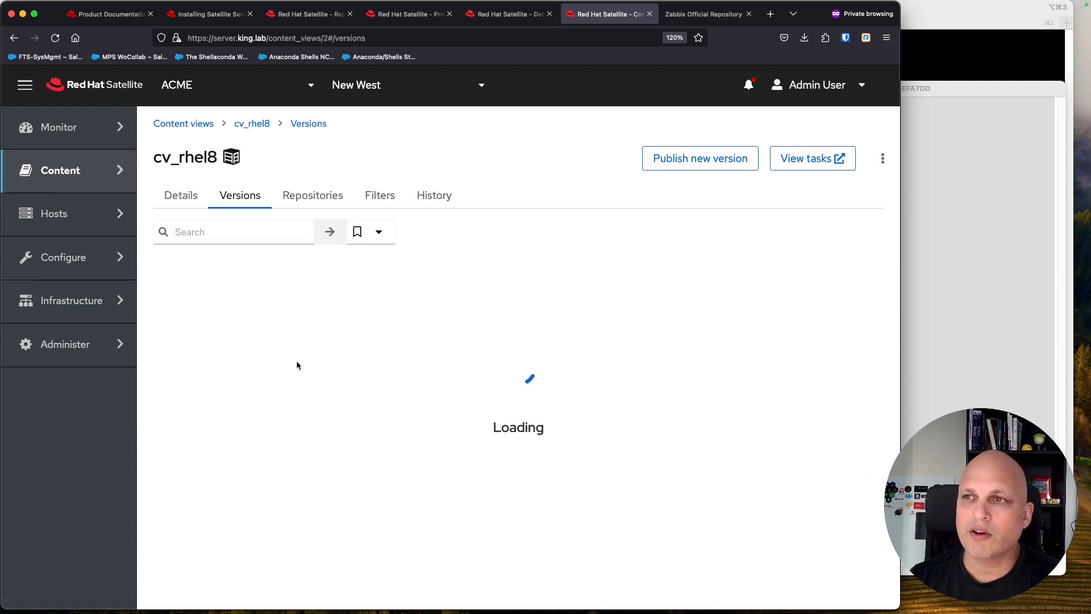
pyautogui.click(318, 202)
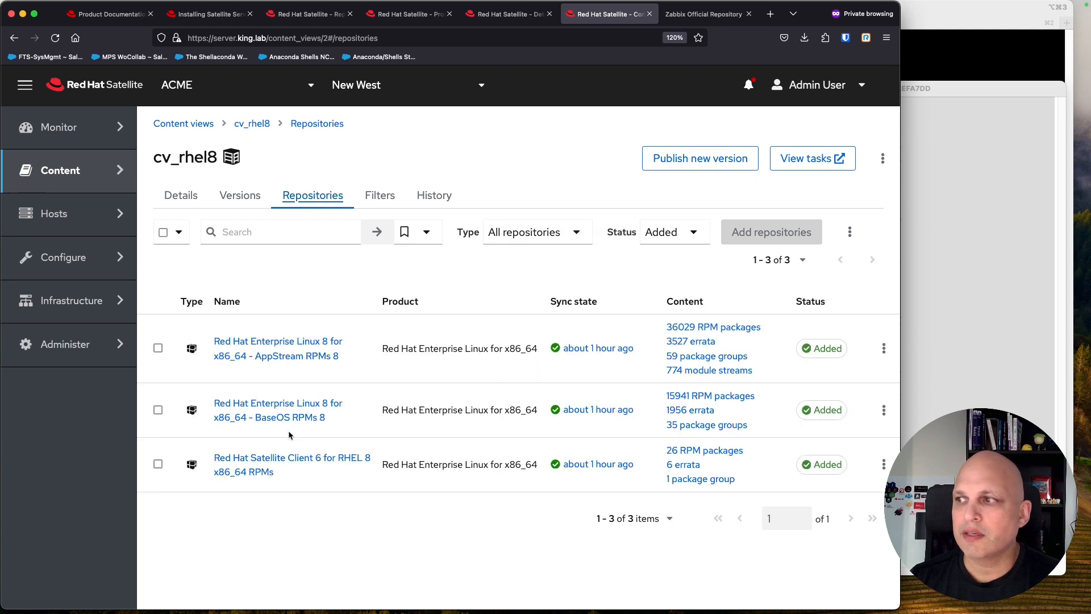
pyautogui.click(687, 234)
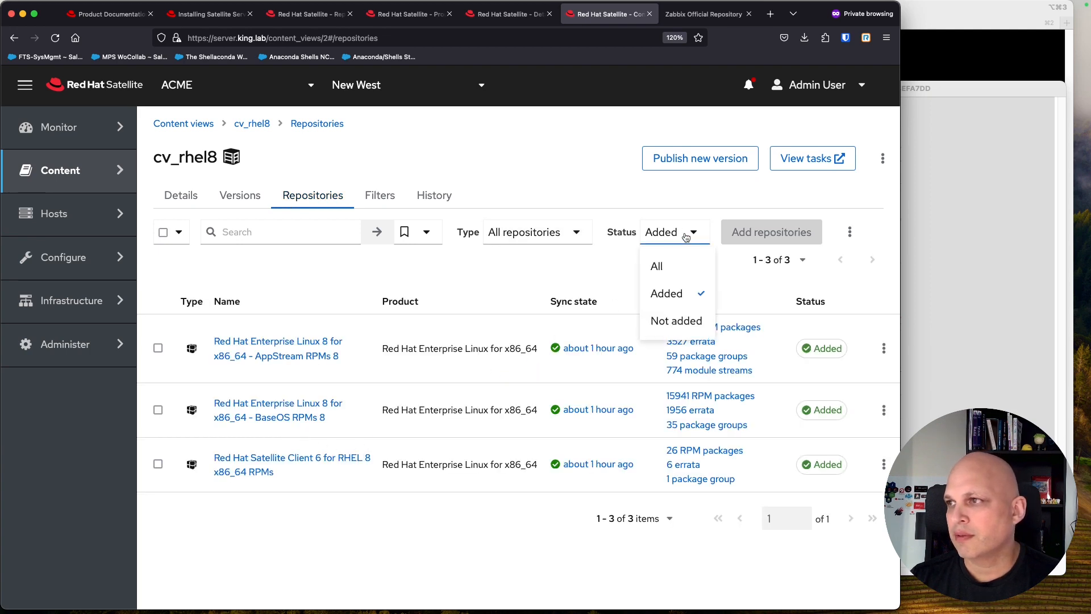
pyautogui.click(664, 264)
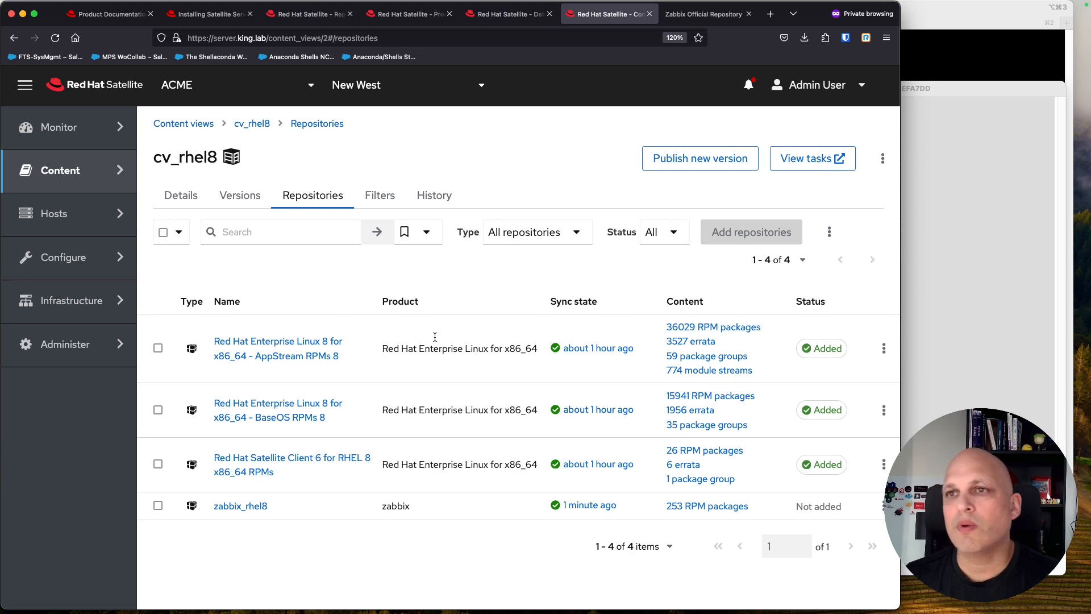
pyautogui.doubleClick(196, 157)
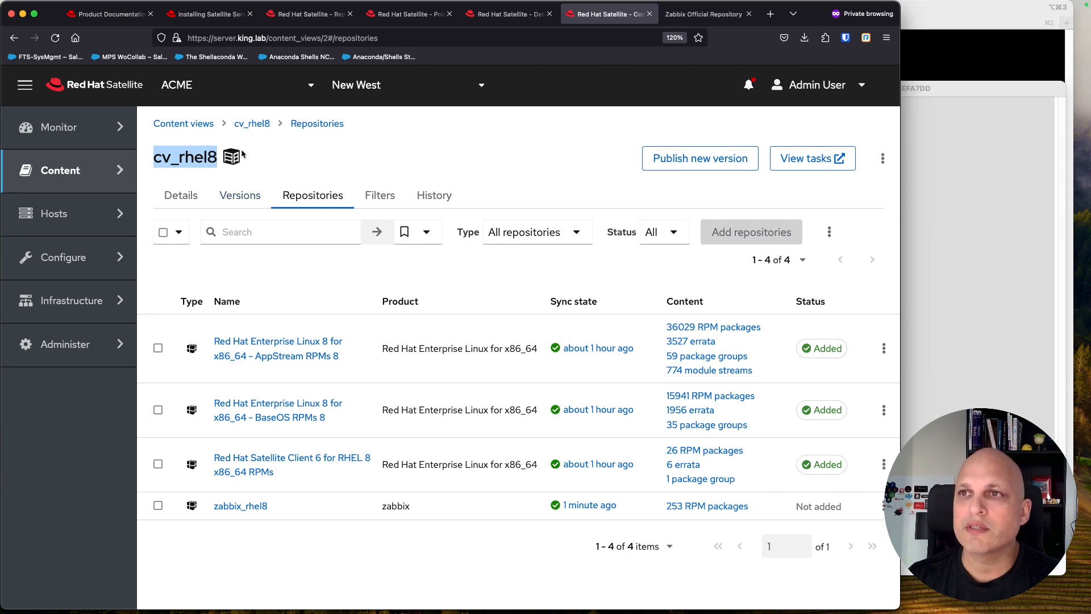
pyautogui.click(185, 124)
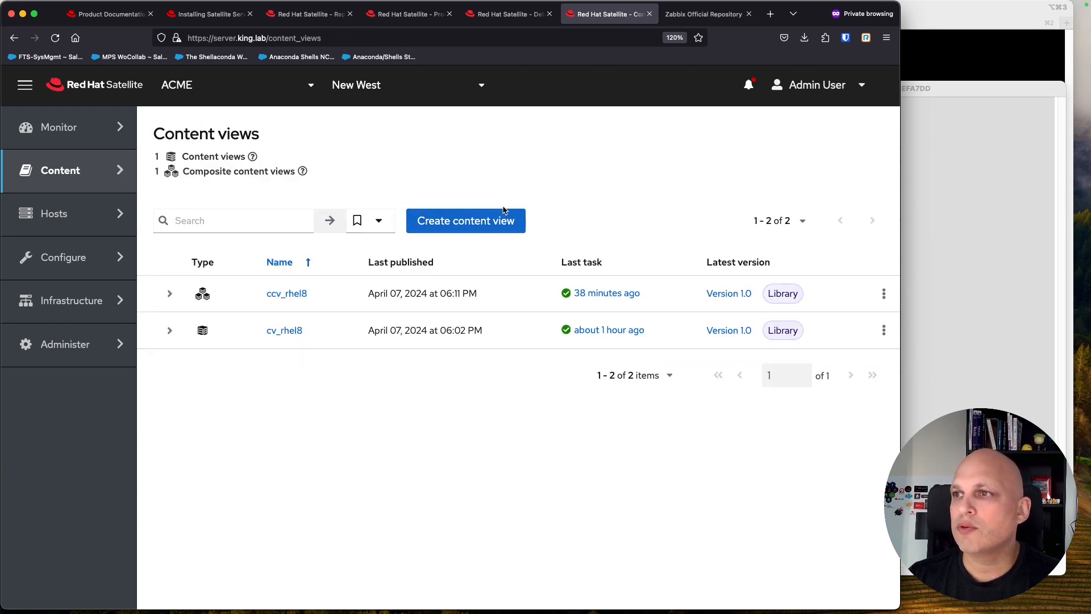
# Step: Create content view cv_3rd_party and add the zabbix_rhel8 repository to it
pyautogui.click(467, 222)
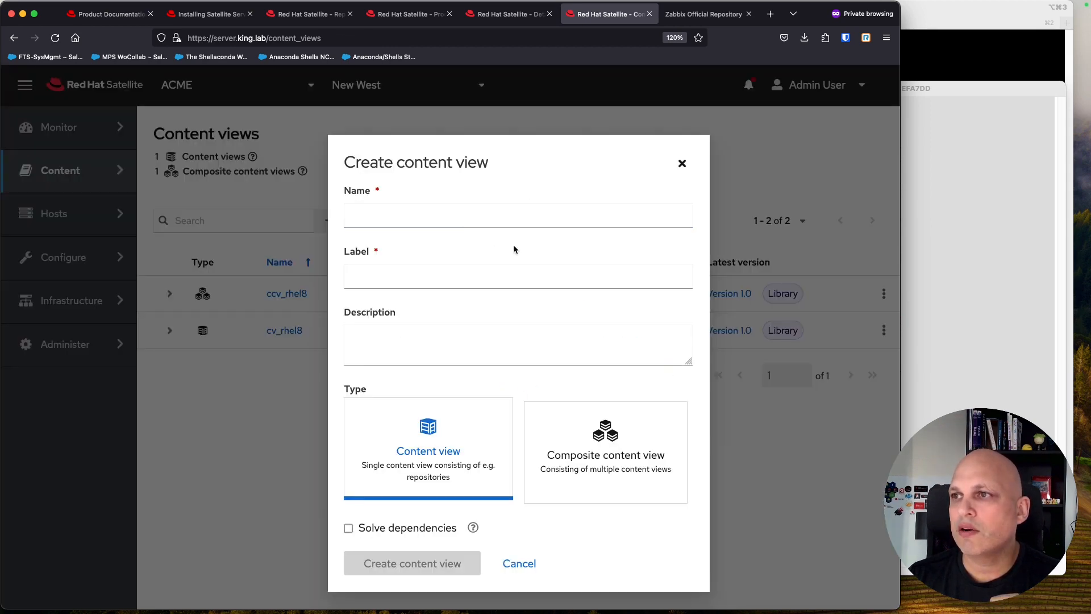
pyautogui.write('cv')
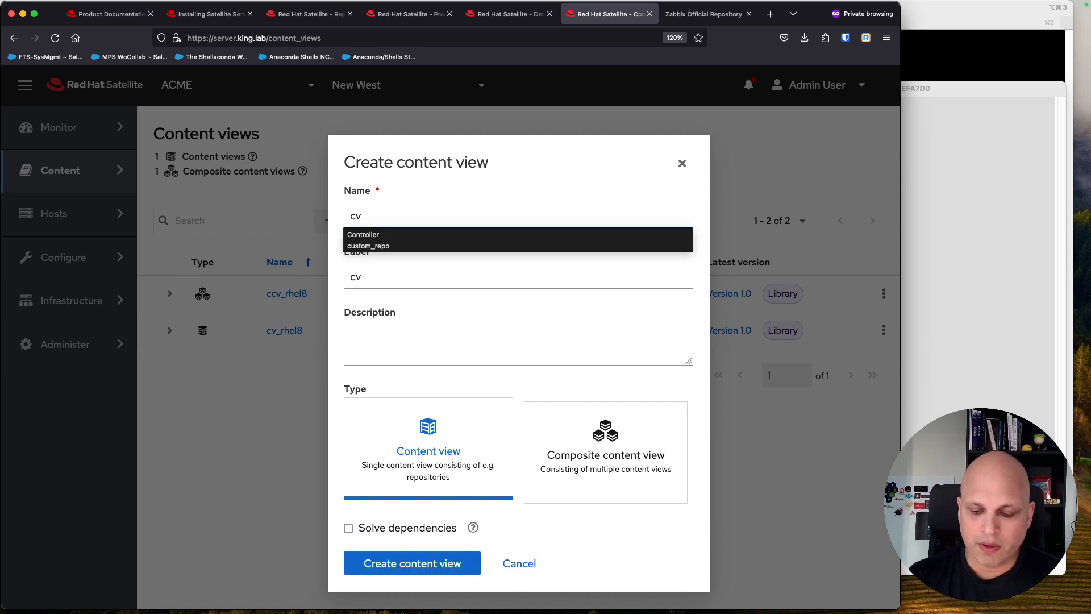
pyautogui.write('_3rd_party')
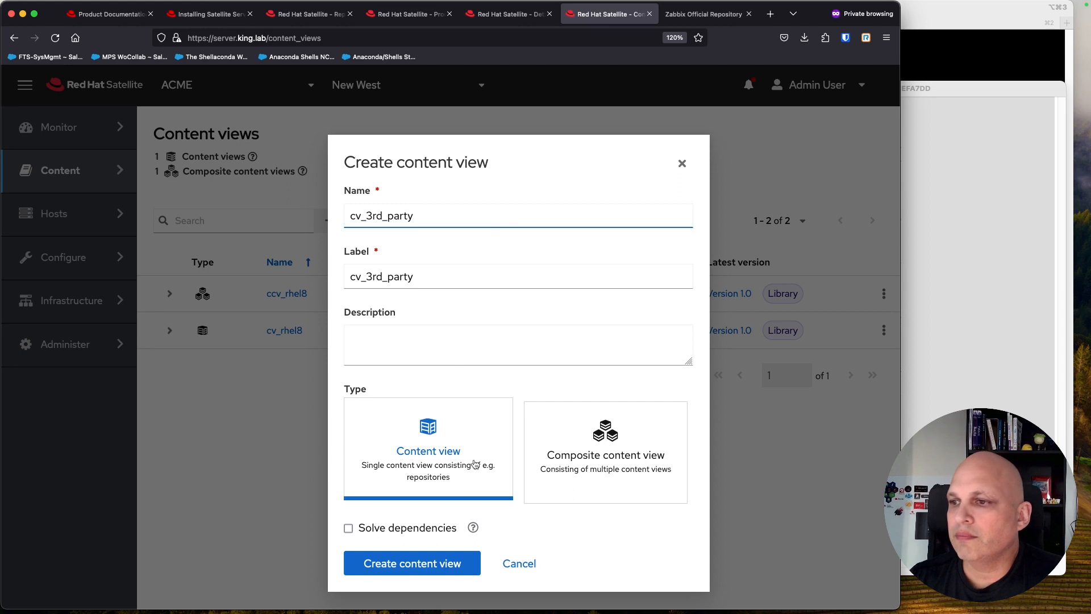
pyautogui.click(415, 564)
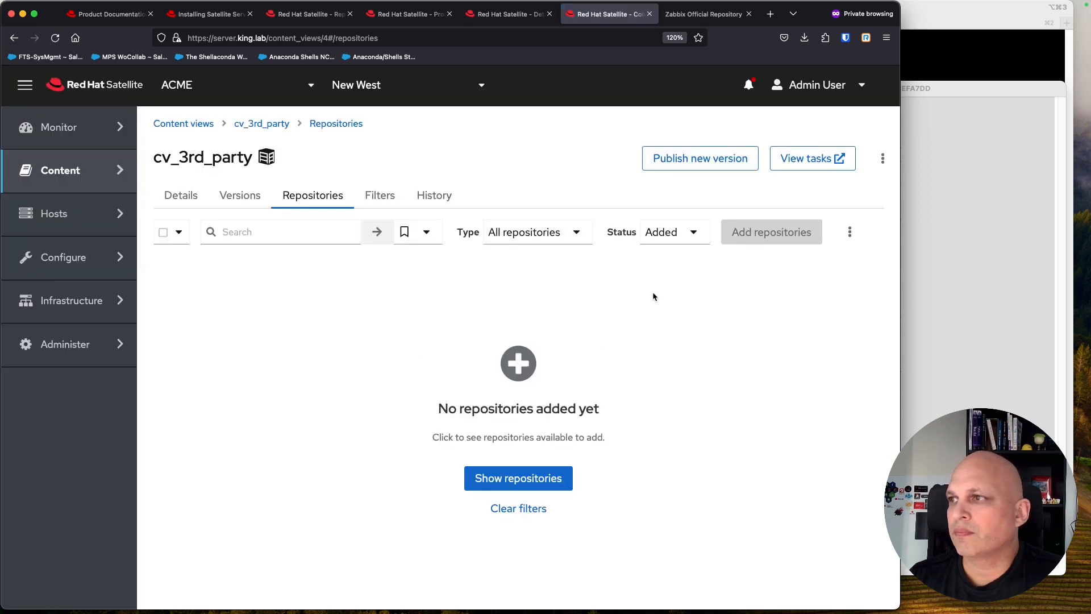
pyautogui.click(693, 232)
pyautogui.click(678, 265)
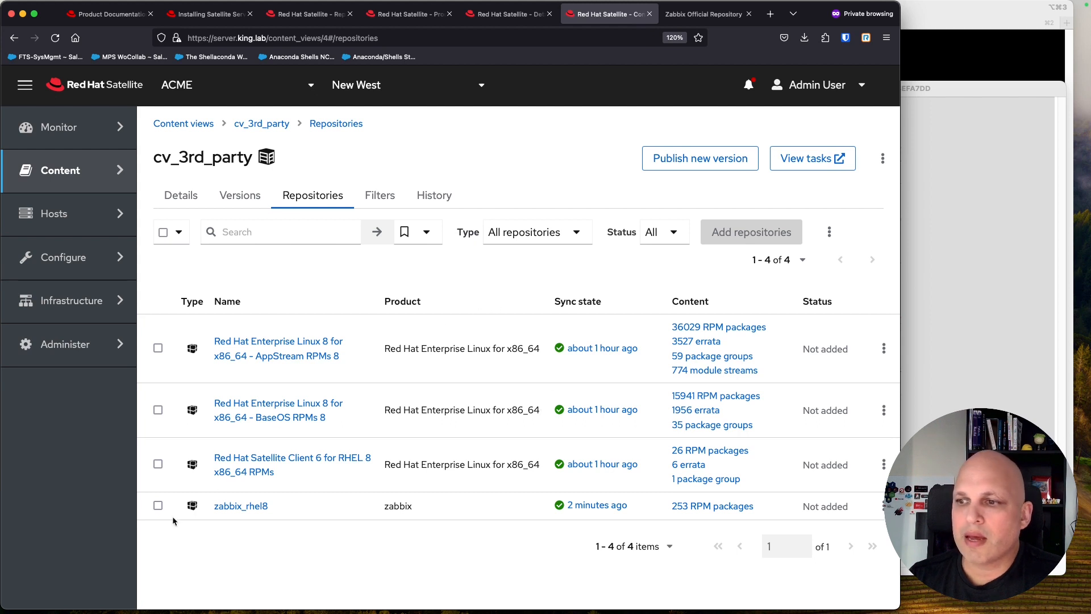
pyautogui.click(158, 507)
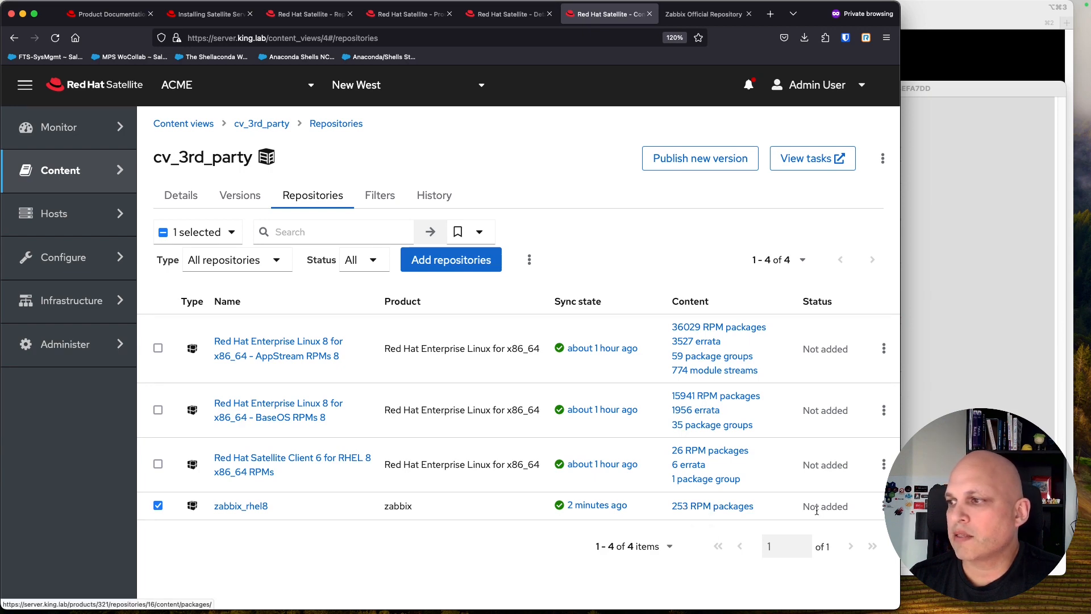
pyautogui.click(464, 261)
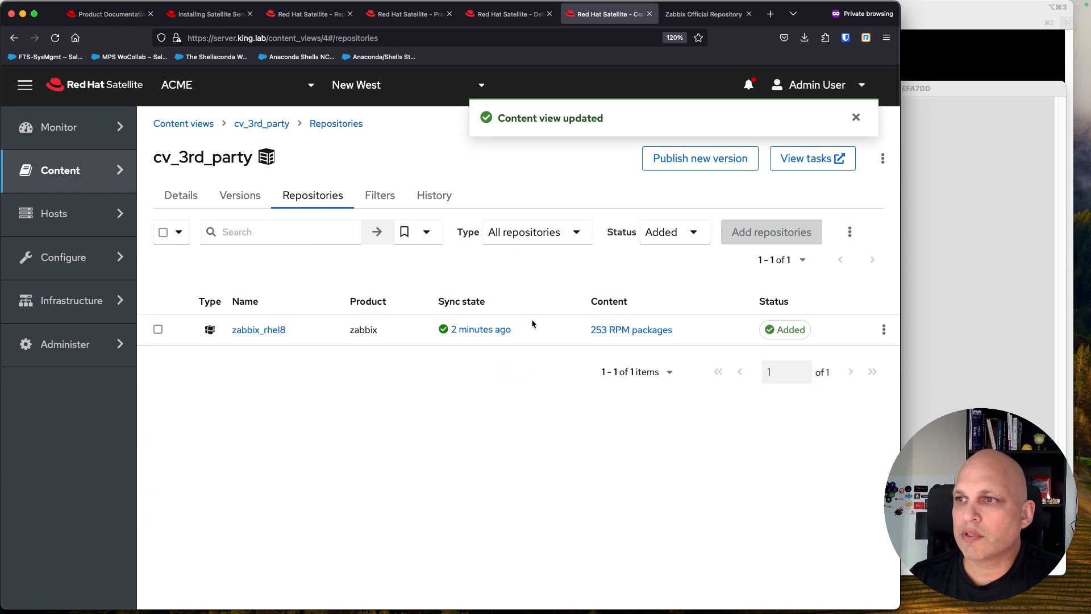
# Step: Publish version 1.0 of cv_3rd_party
pyautogui.click(722, 160)
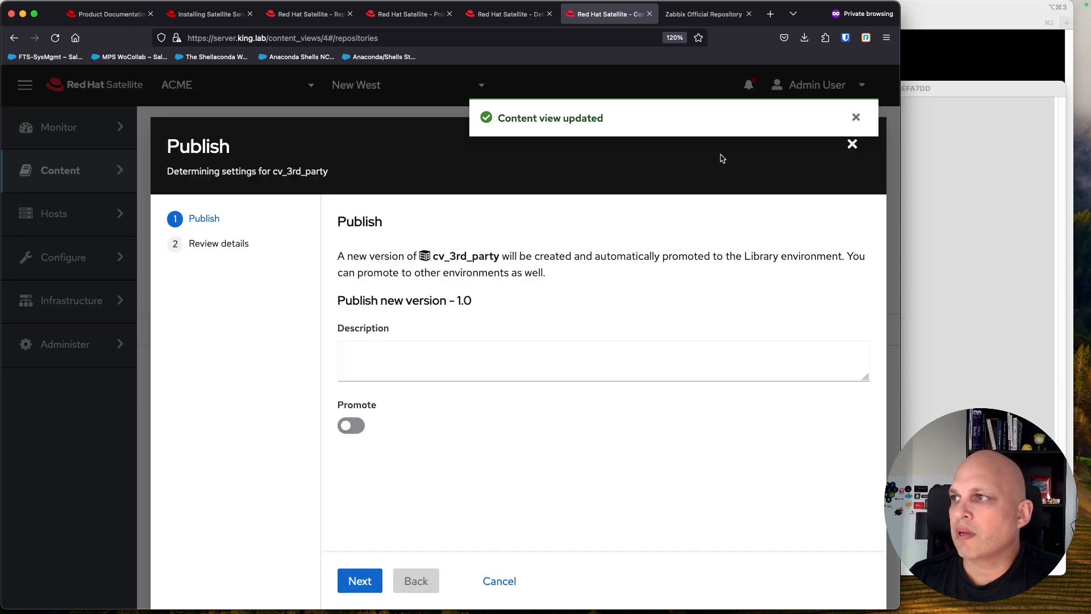
pyautogui.click(358, 427)
pyautogui.click(364, 581)
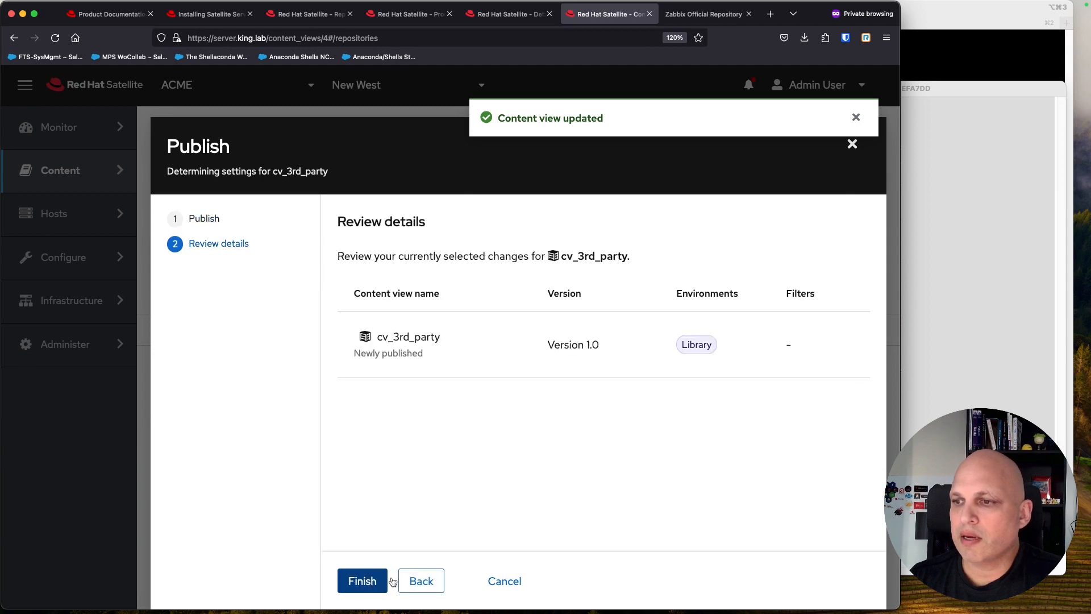
pyautogui.click(364, 581)
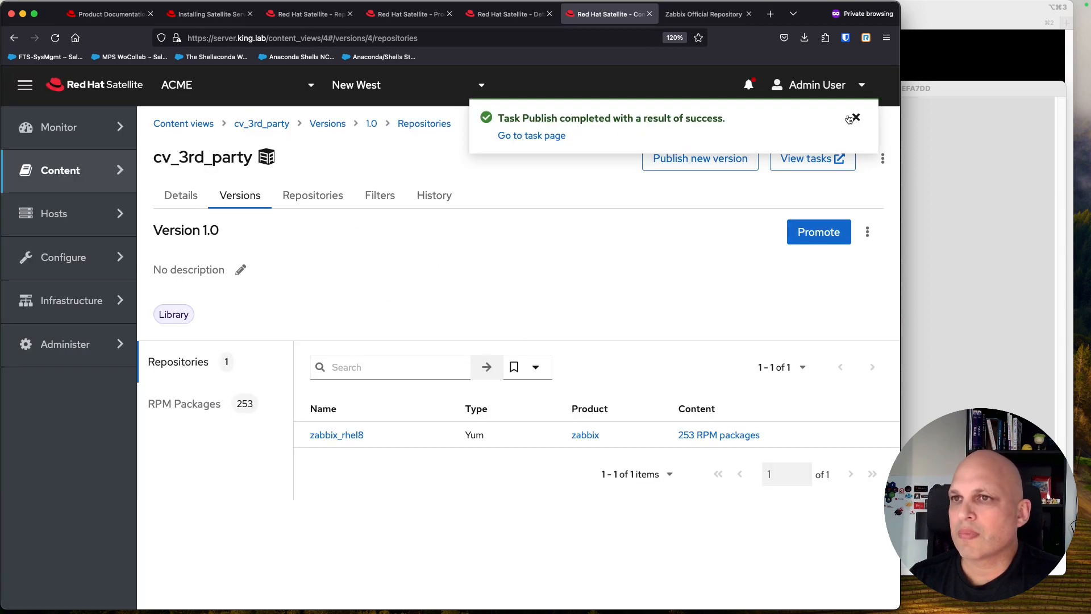
pyautogui.click(856, 118)
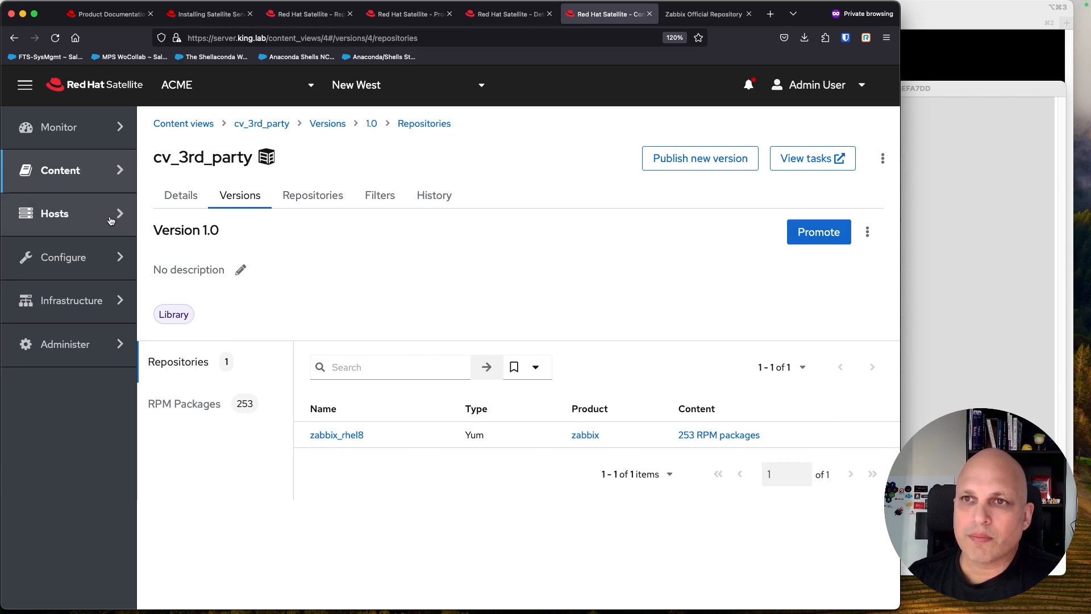
# Step: View node01.king.lab's repository sets with Show all and Limit to environment toggled
pyautogui.moveTo(99, 221)
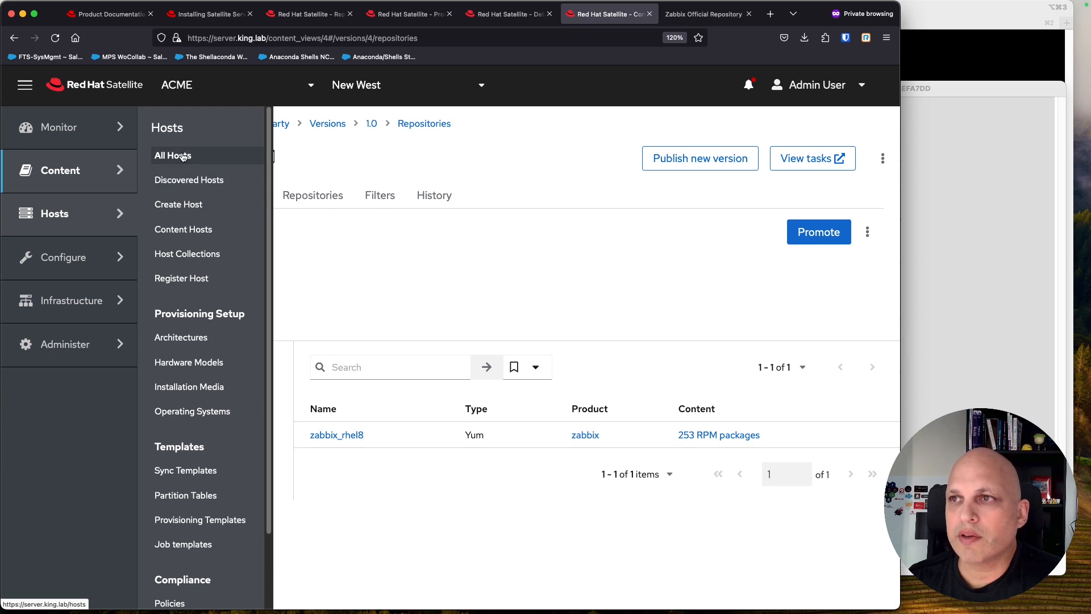
pyautogui.click(198, 232)
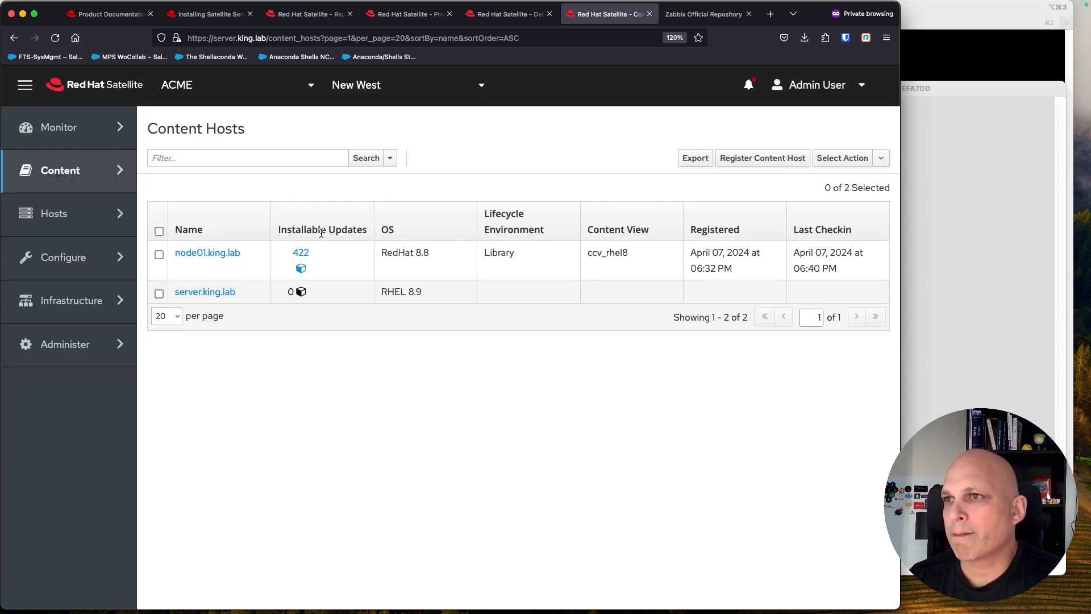
pyautogui.click(208, 253)
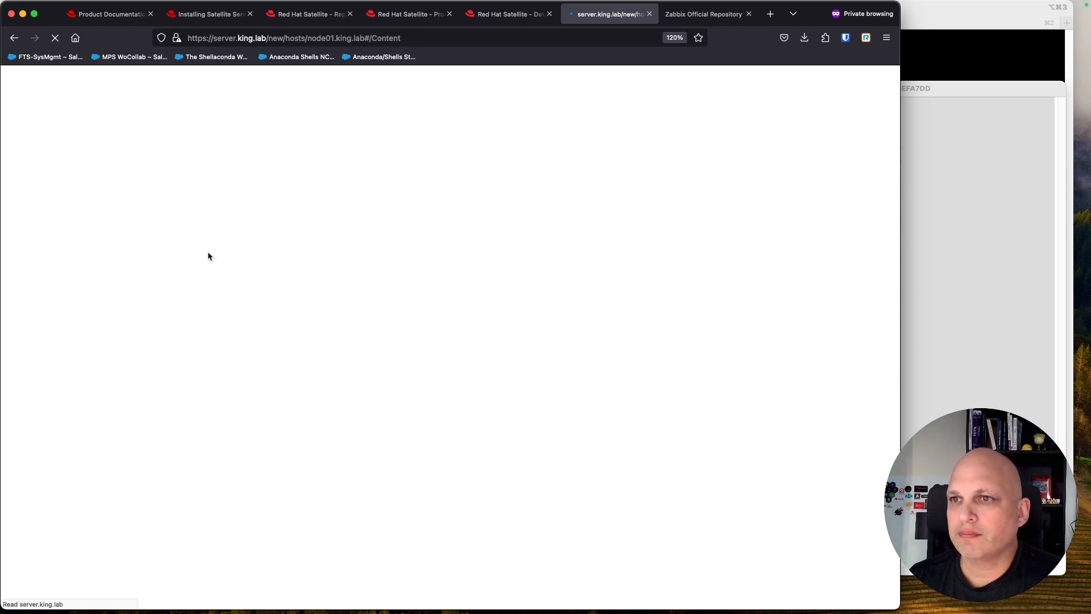
pyautogui.click(411, 209)
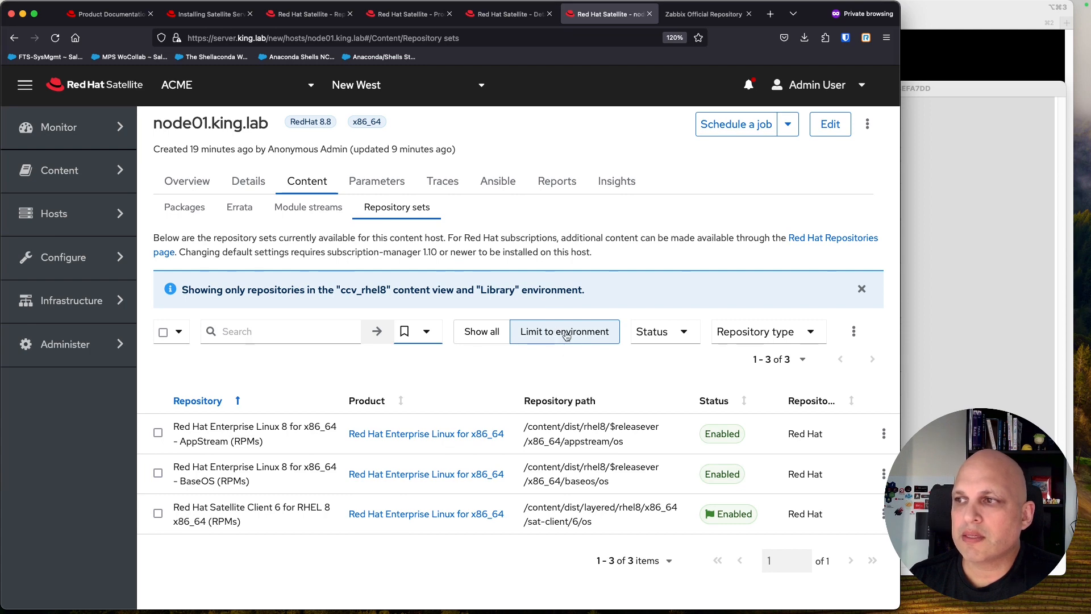
pyautogui.click(483, 332)
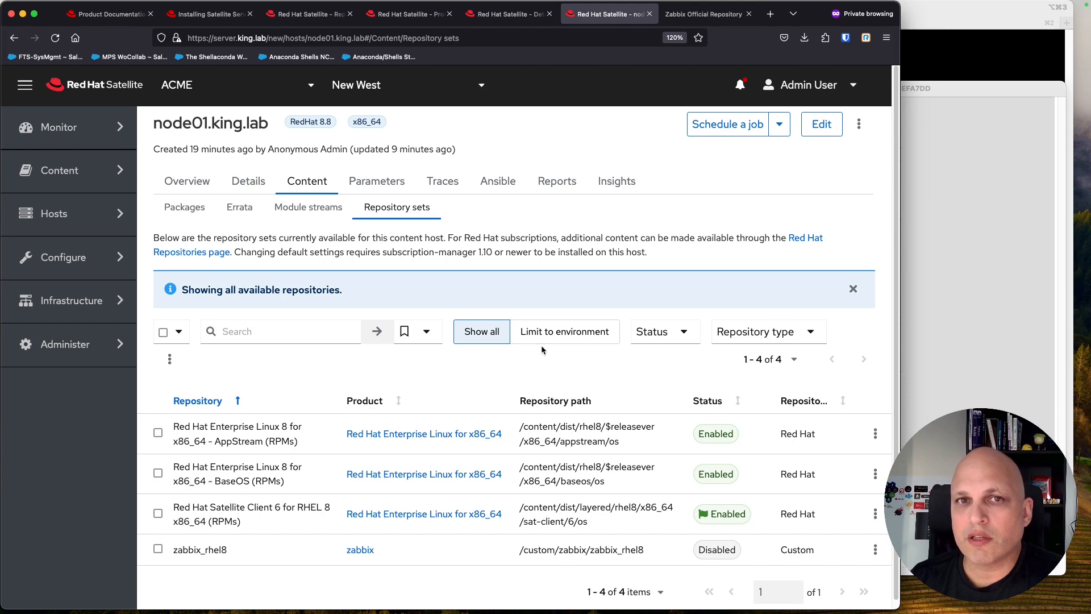
pyautogui.click(562, 335)
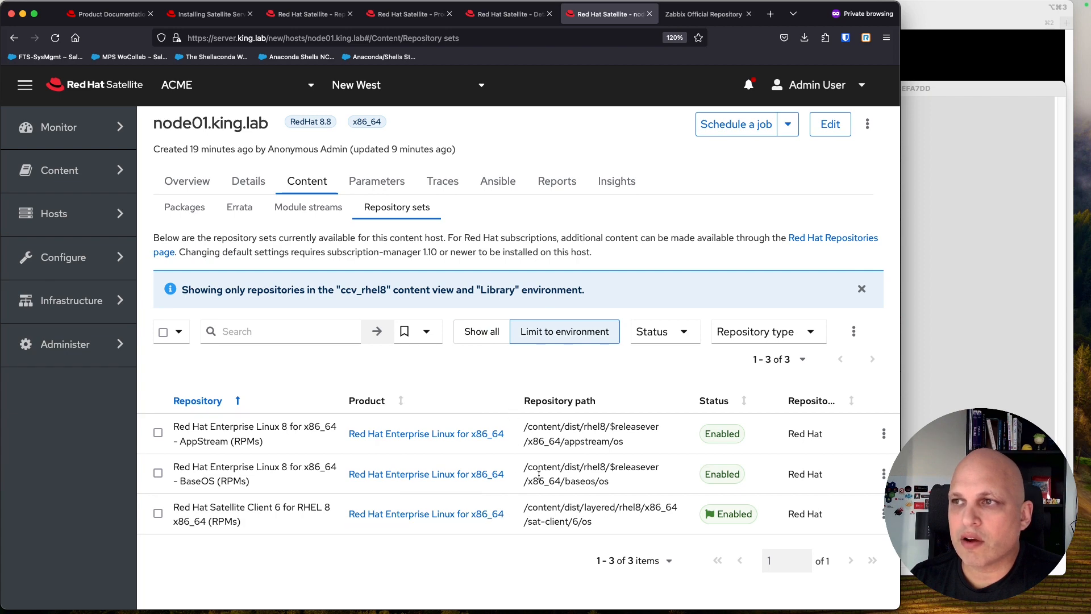
pyautogui.click(868, 125)
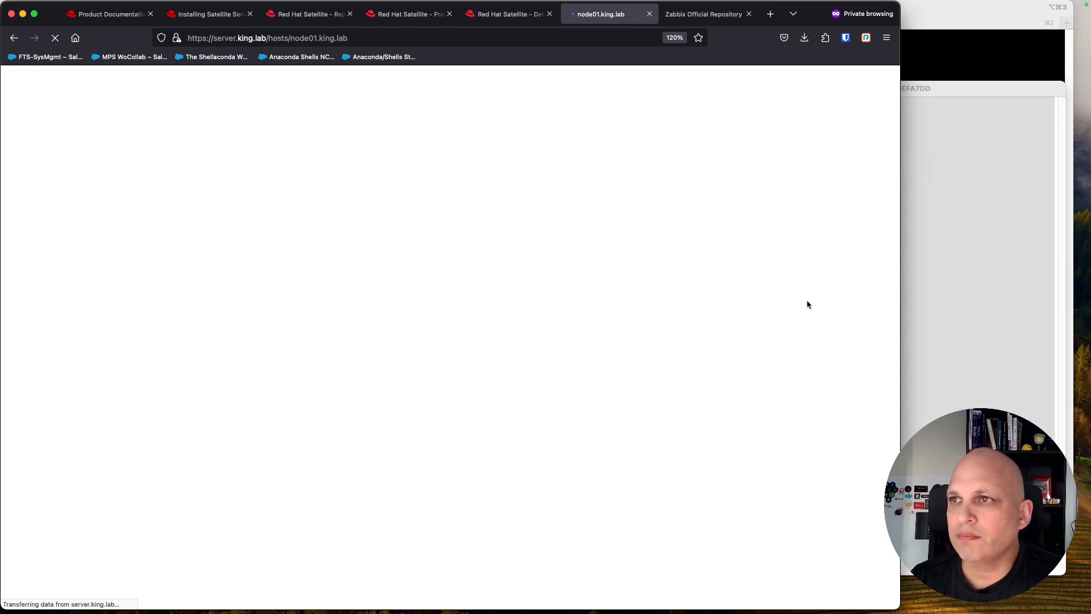
# Step: Open node01.king.lab's content host details, try cv_3rd_party as content view, then cancel, keeping ccv_rhel8
pyautogui.click(329, 202)
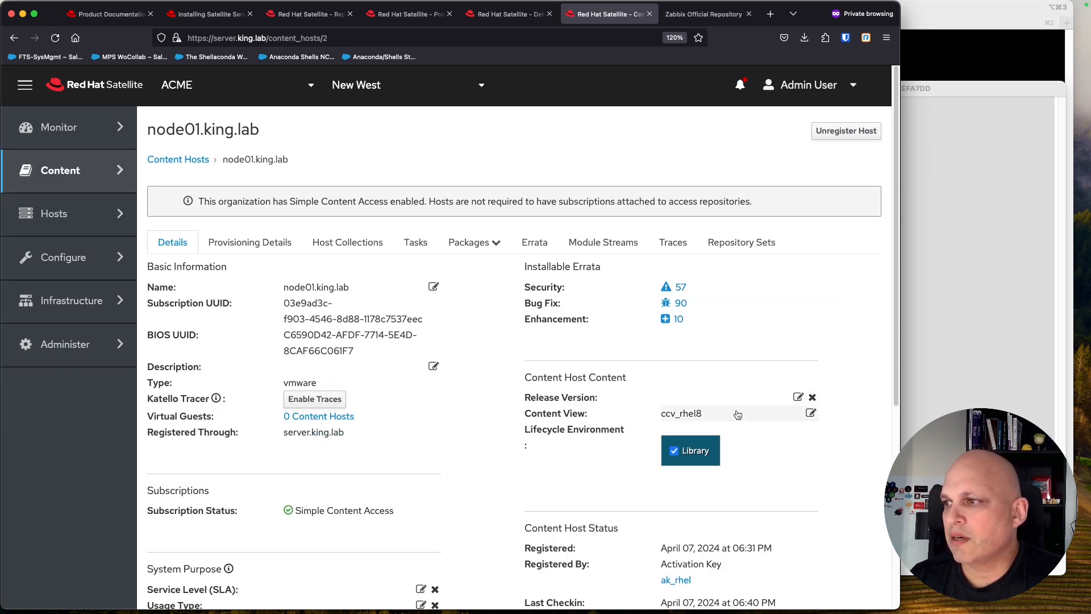
pyautogui.click(733, 416)
pyautogui.click(748, 417)
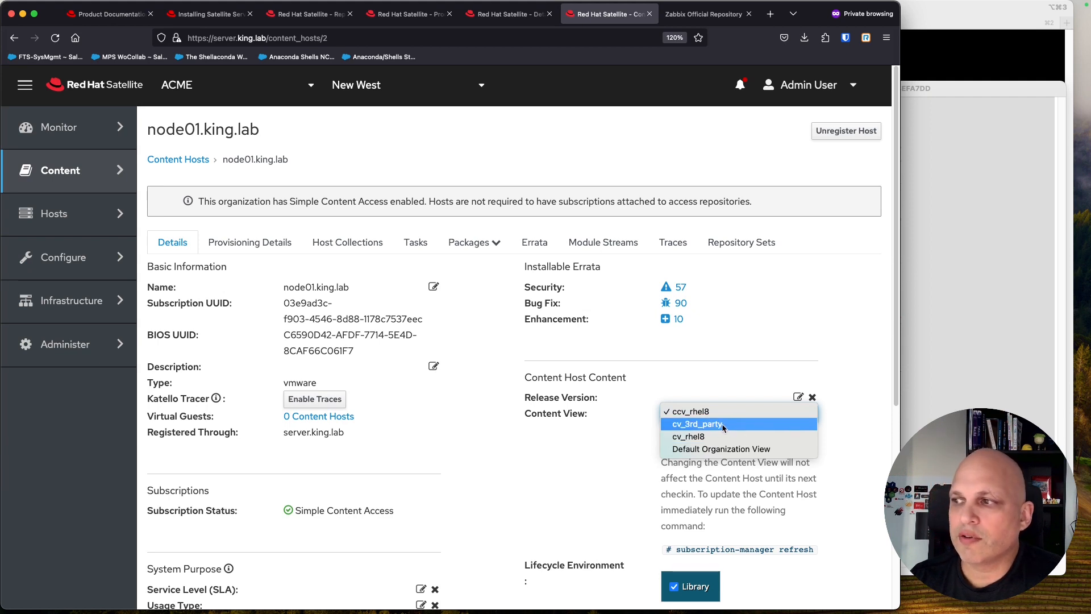
pyautogui.click(723, 425)
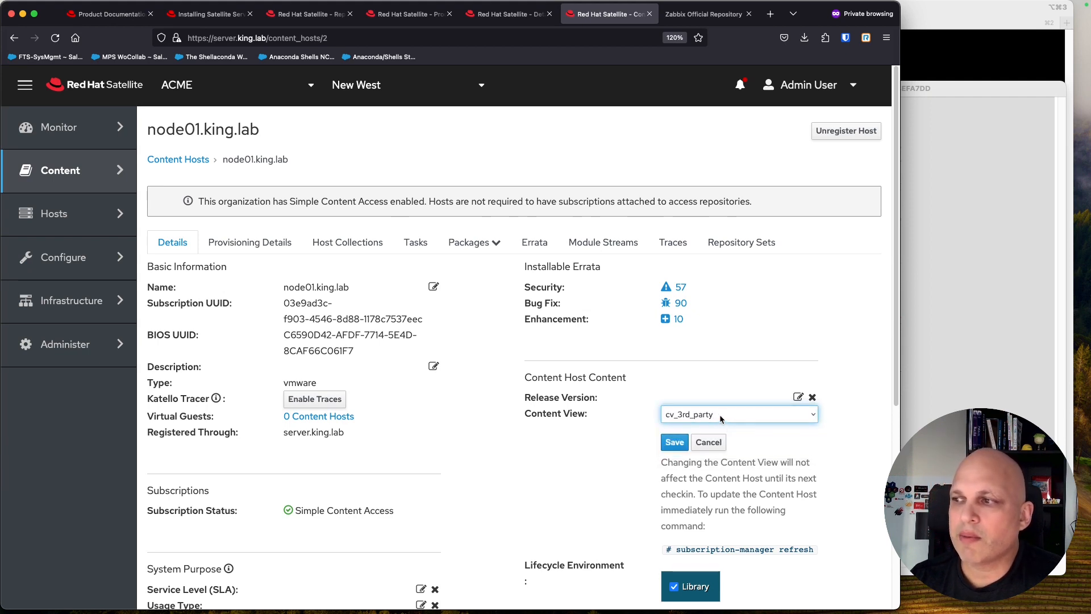
pyautogui.click(717, 414)
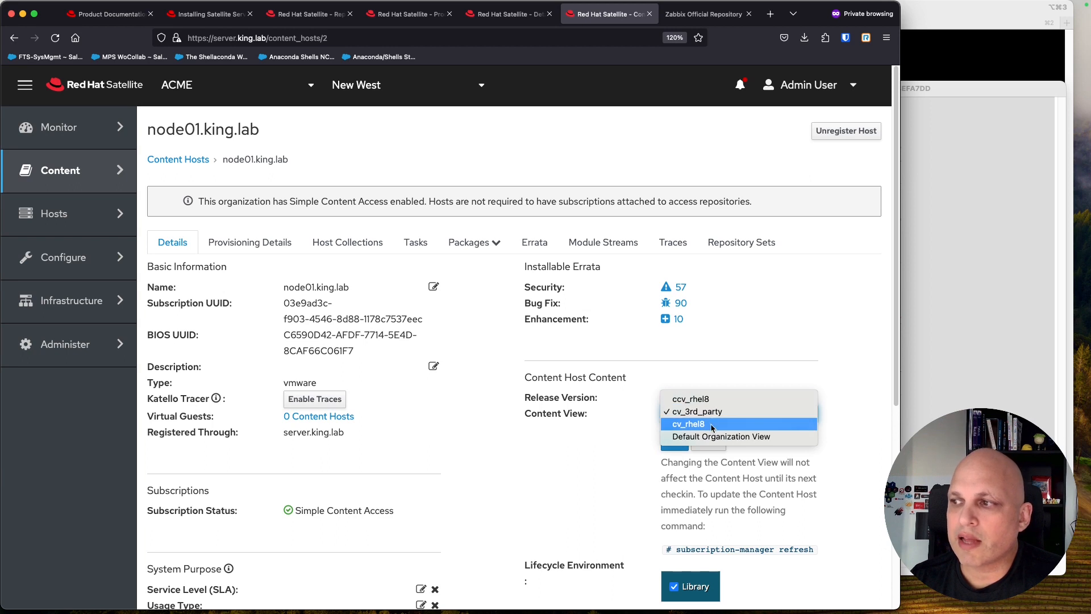
pyautogui.click(720, 399)
pyautogui.click(715, 446)
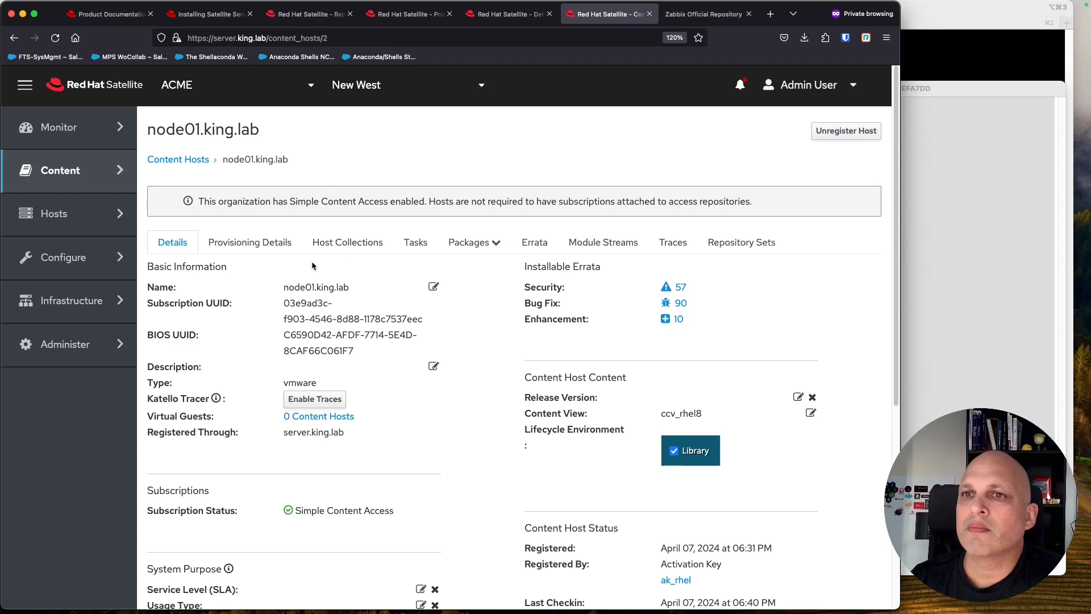
pyautogui.moveTo(65, 203)
pyautogui.moveTo(68, 170)
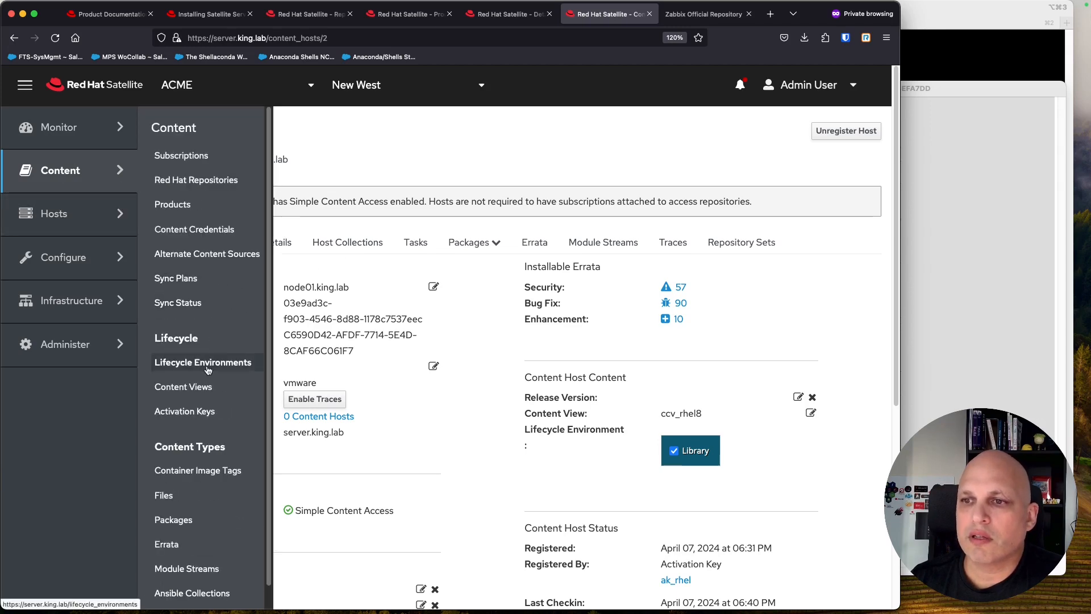
# Step: Open composite content view ccv_rhel8 version 1.0 and its list of component content views
pyautogui.click(203, 387)
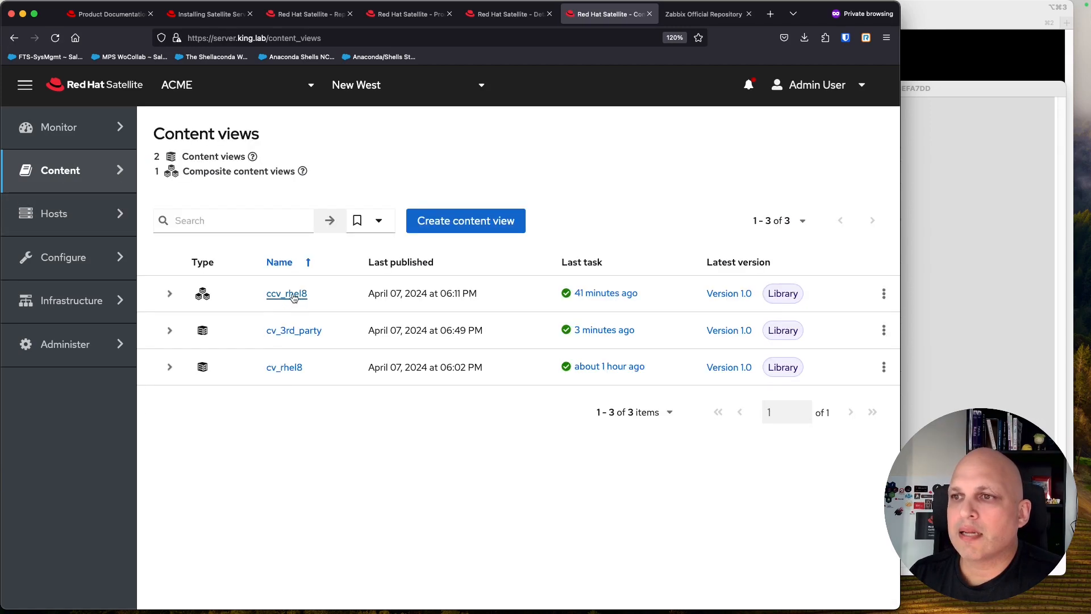
pyautogui.click(287, 294)
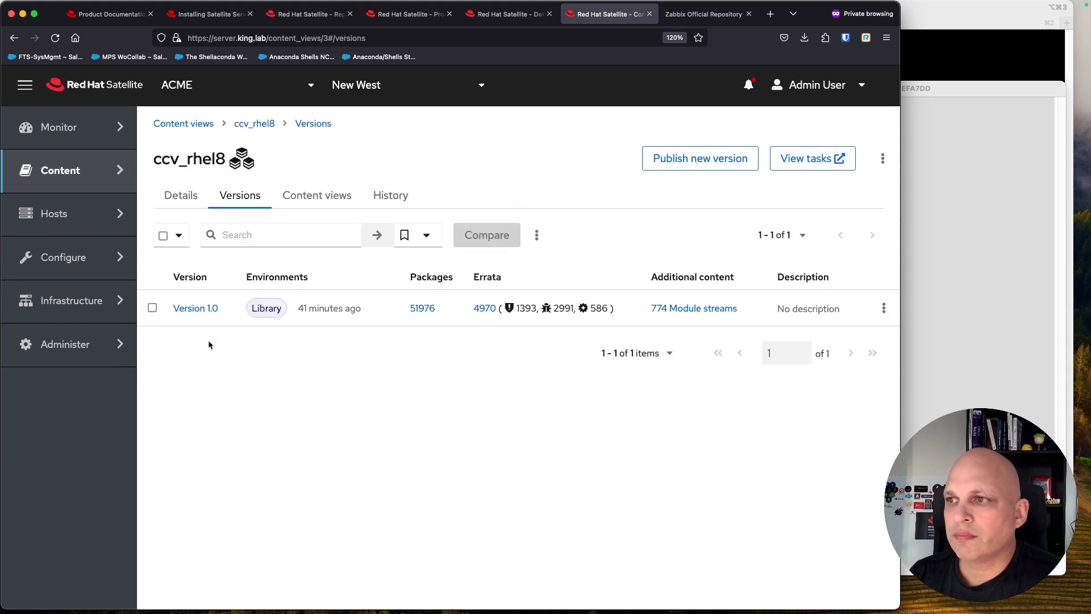
pyautogui.click(200, 310)
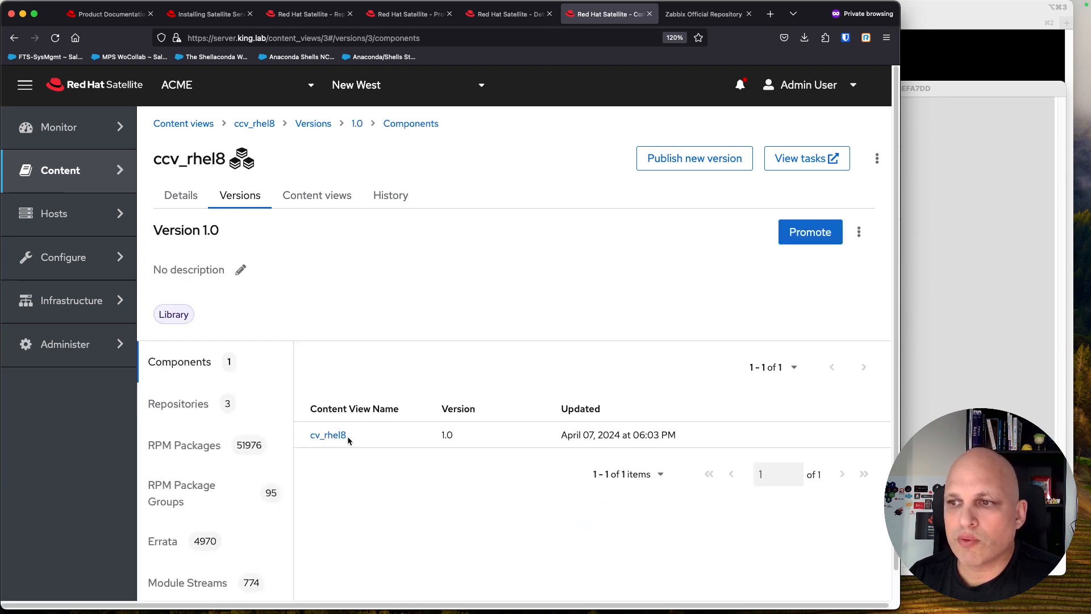
pyautogui.click(316, 196)
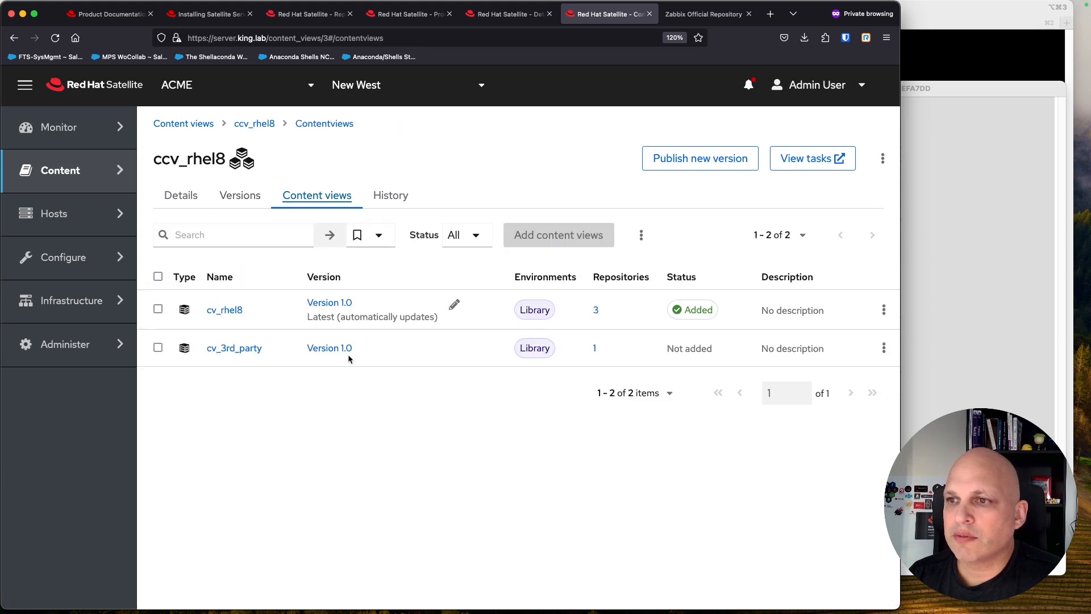
# Step: Add cv_3rd_party to ccv_rhel8, set to always update to the latest version
pyautogui.click(158, 349)
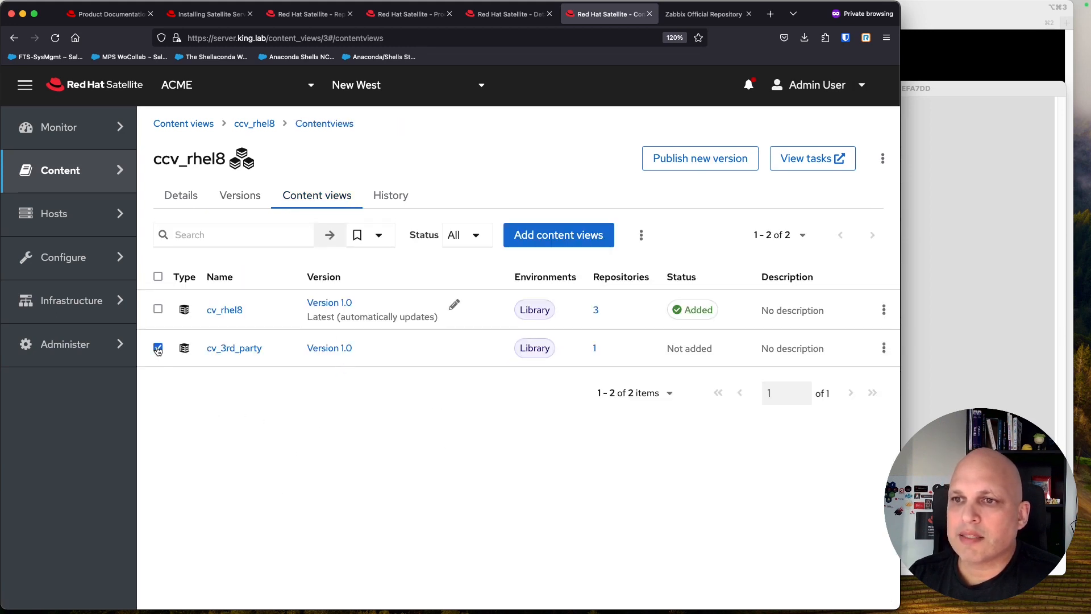
pyautogui.click(565, 238)
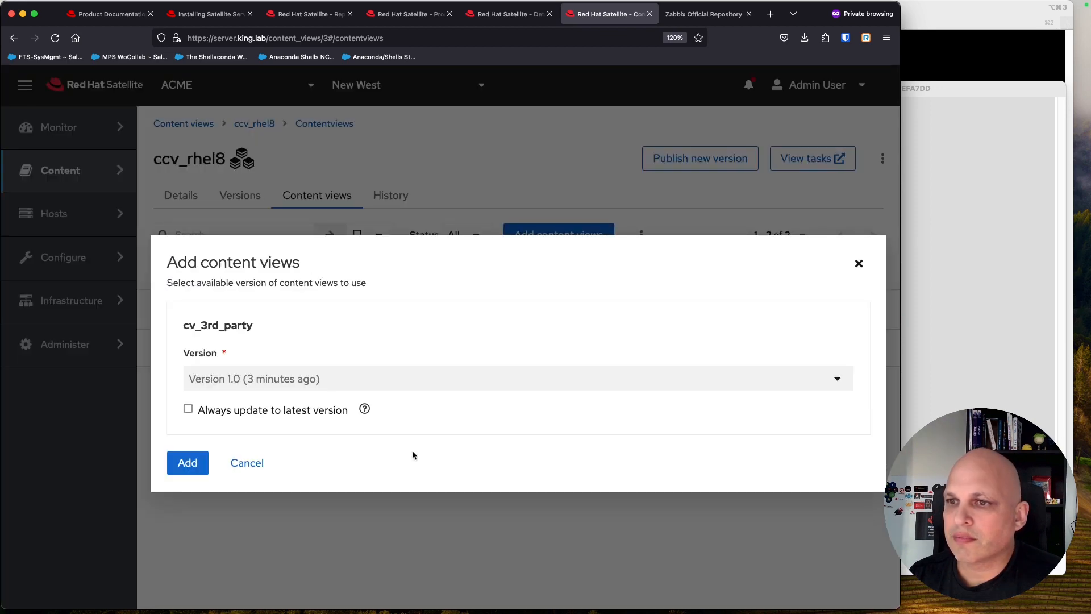
pyautogui.click(189, 409)
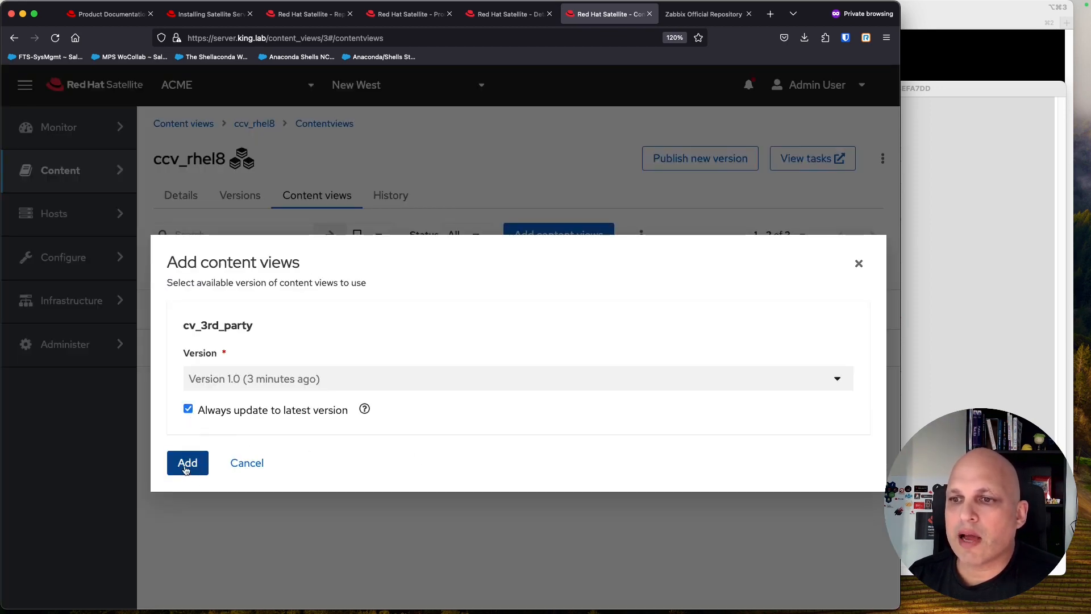
pyautogui.click(188, 464)
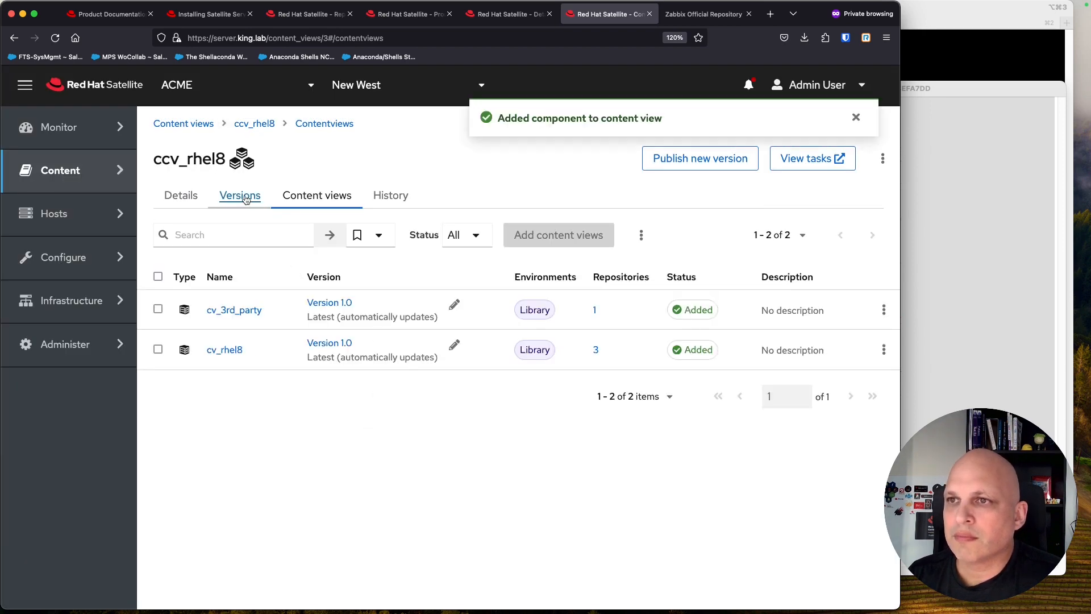
# Step: Publish ccv_rhel8 Version 2.0 with promotion turned on
pyautogui.click(724, 162)
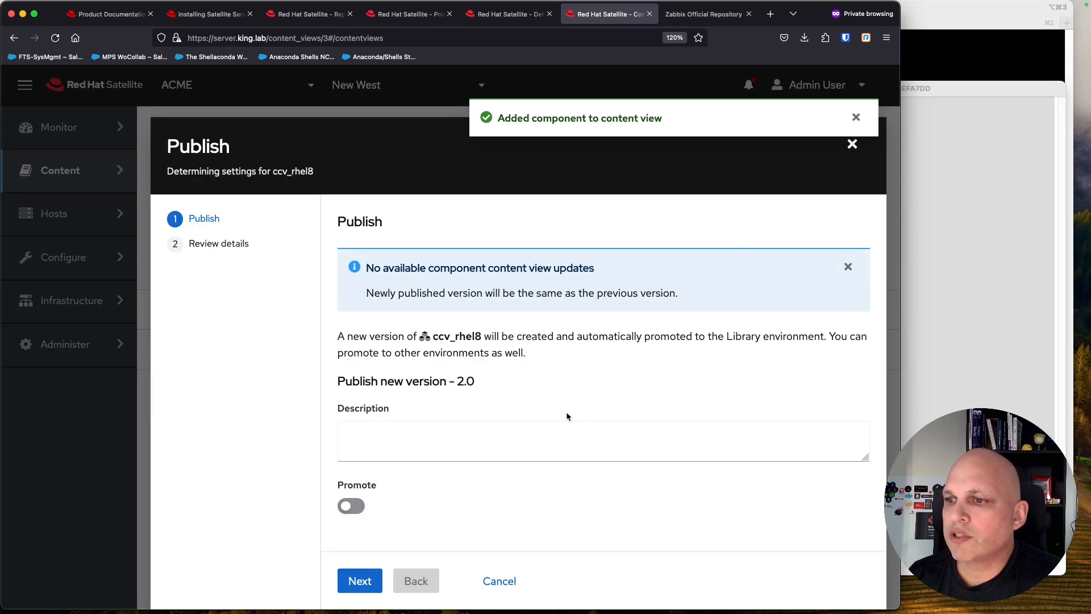
pyautogui.click(359, 508)
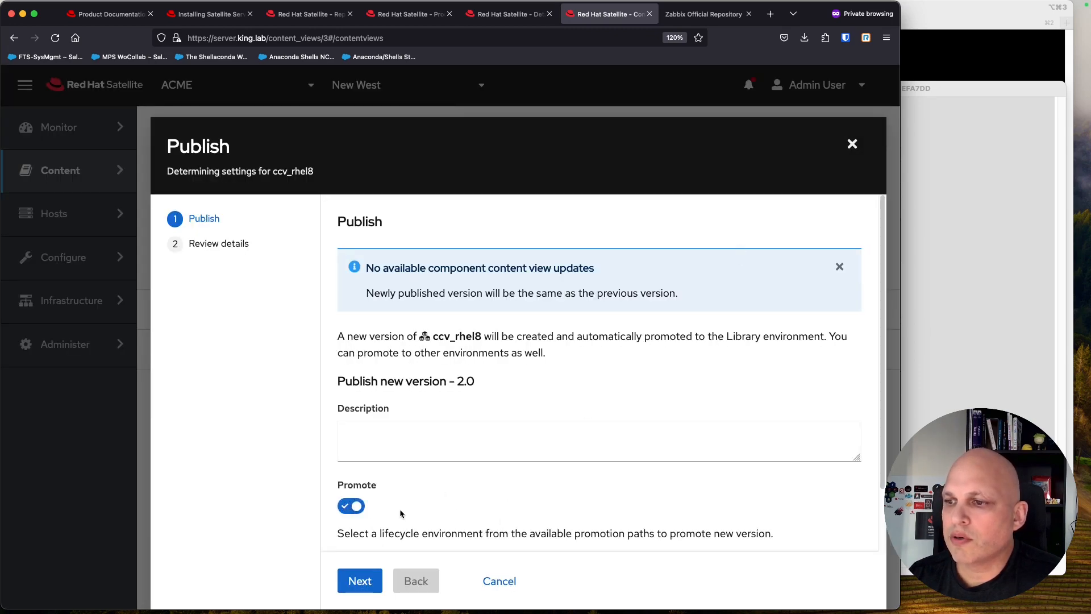
pyautogui.scroll(-2, 400, 514)
pyautogui.click(361, 581)
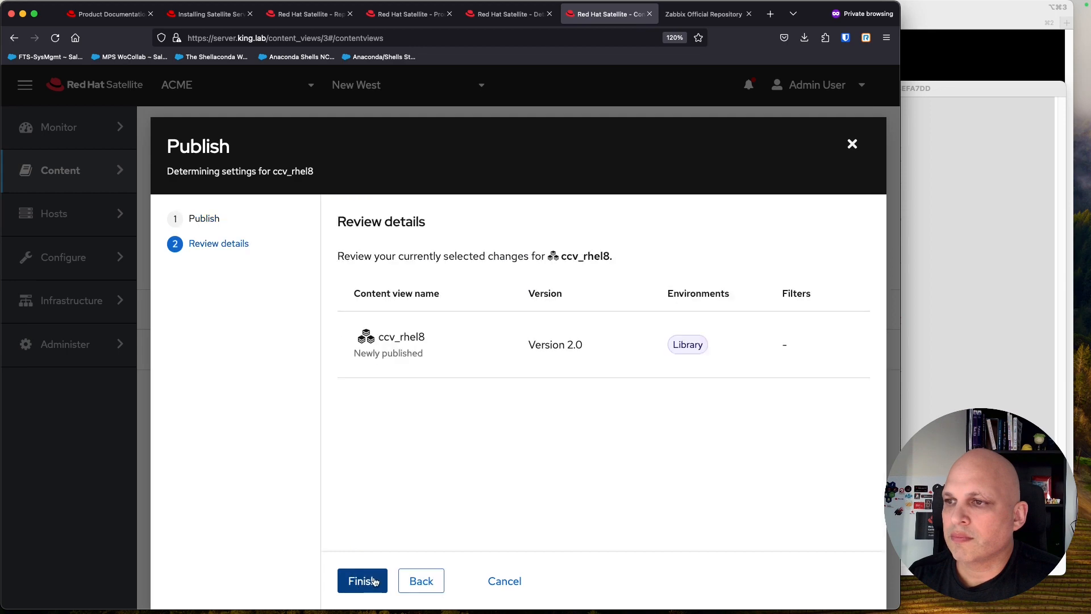
pyautogui.click(365, 580)
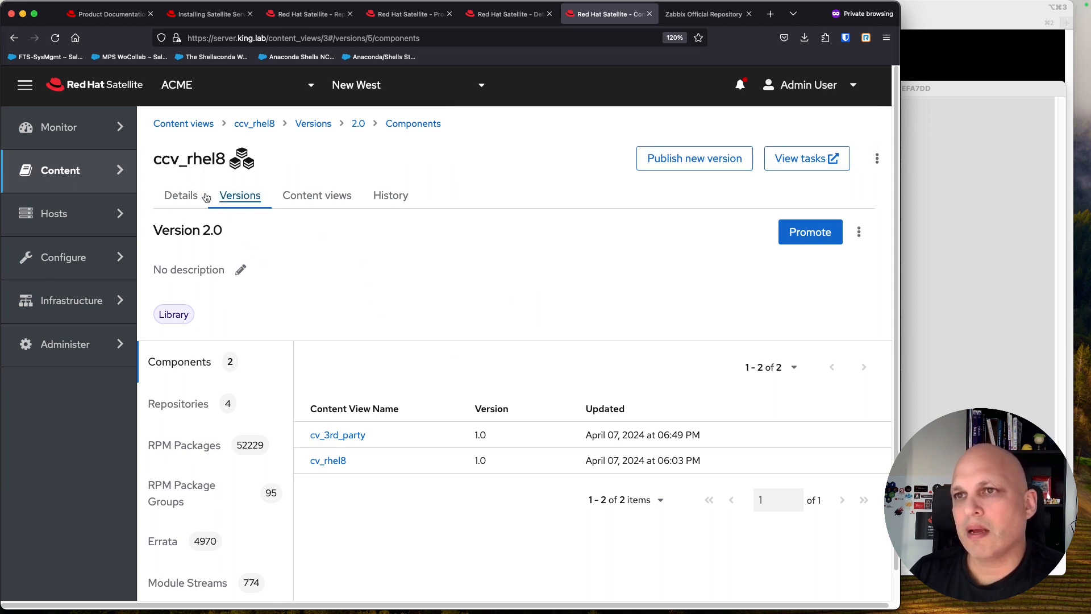
# Step: Review Version 2.0's components cv_rhel8 and cv_3rd_party and confirm zabbix_rhel8 among its repositories
pyautogui.doubleClick(164, 159)
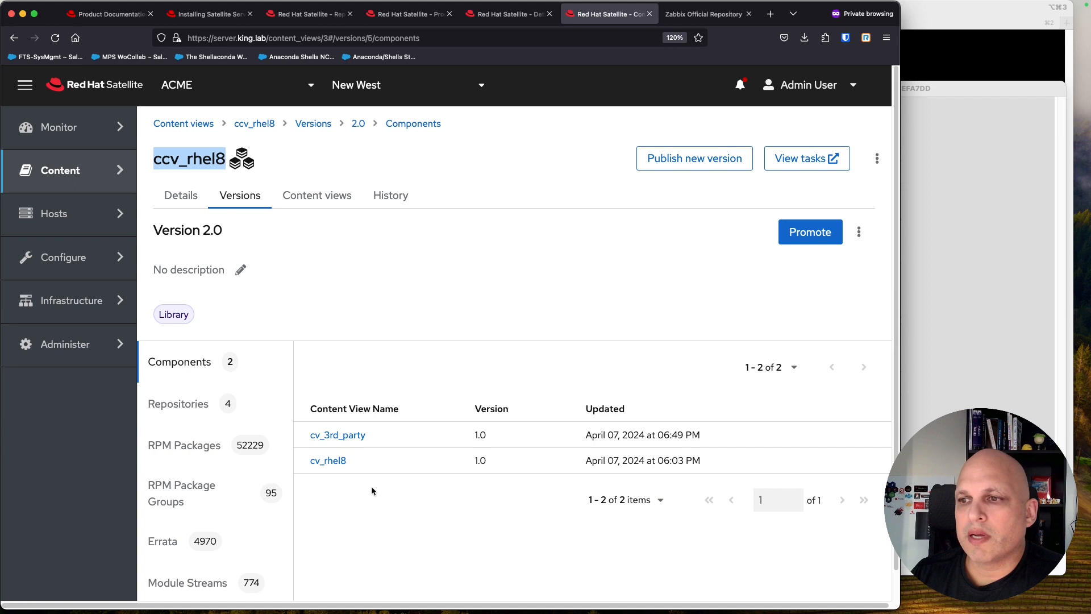
pyautogui.doubleClick(346, 461)
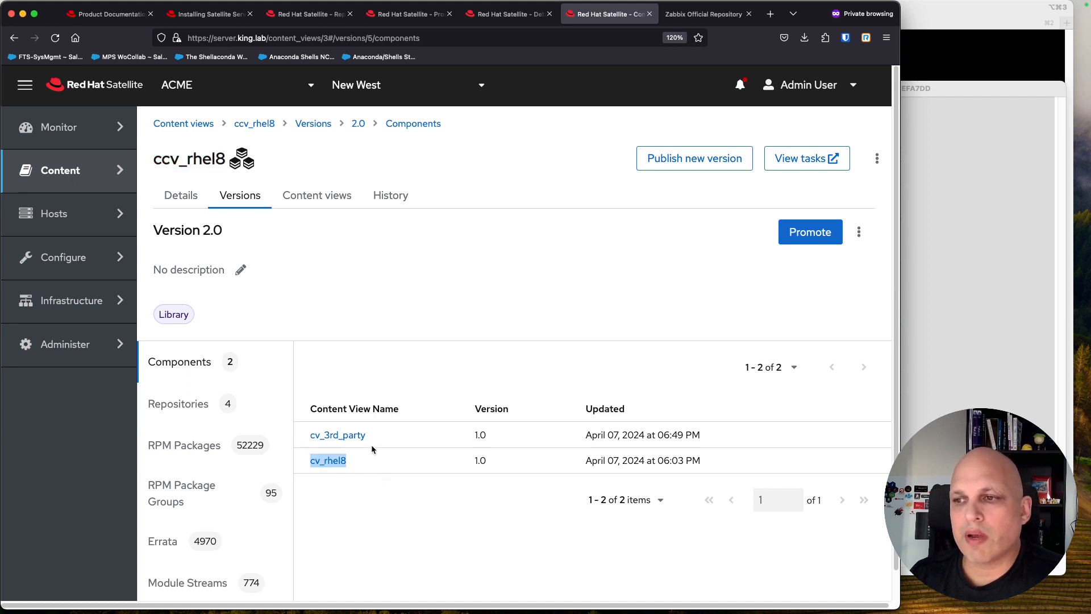
pyautogui.moveTo(379, 436); pyautogui.dragTo(302, 441)
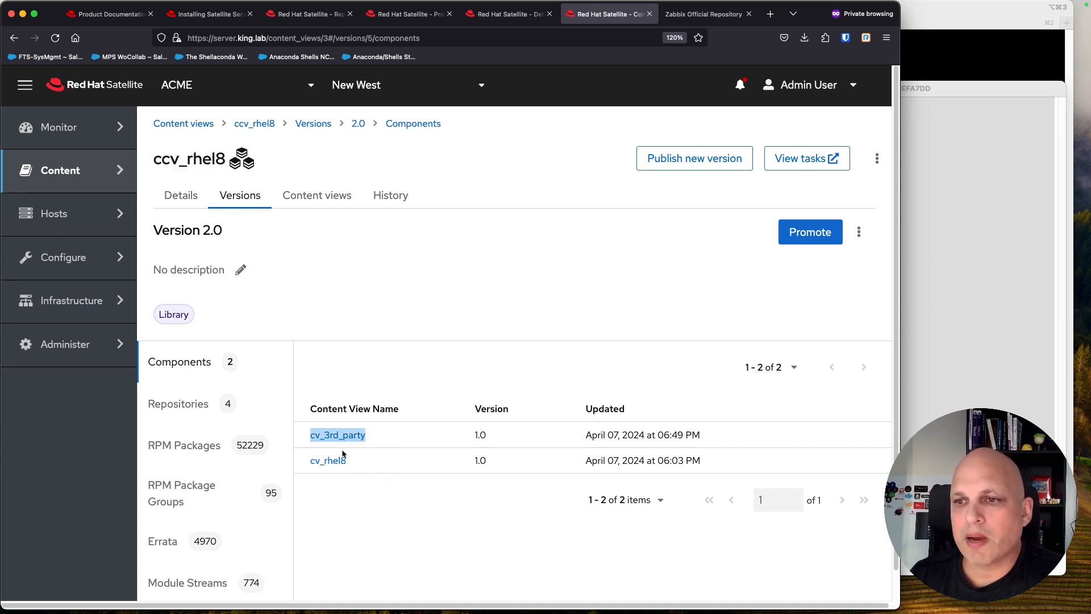
pyautogui.click(188, 405)
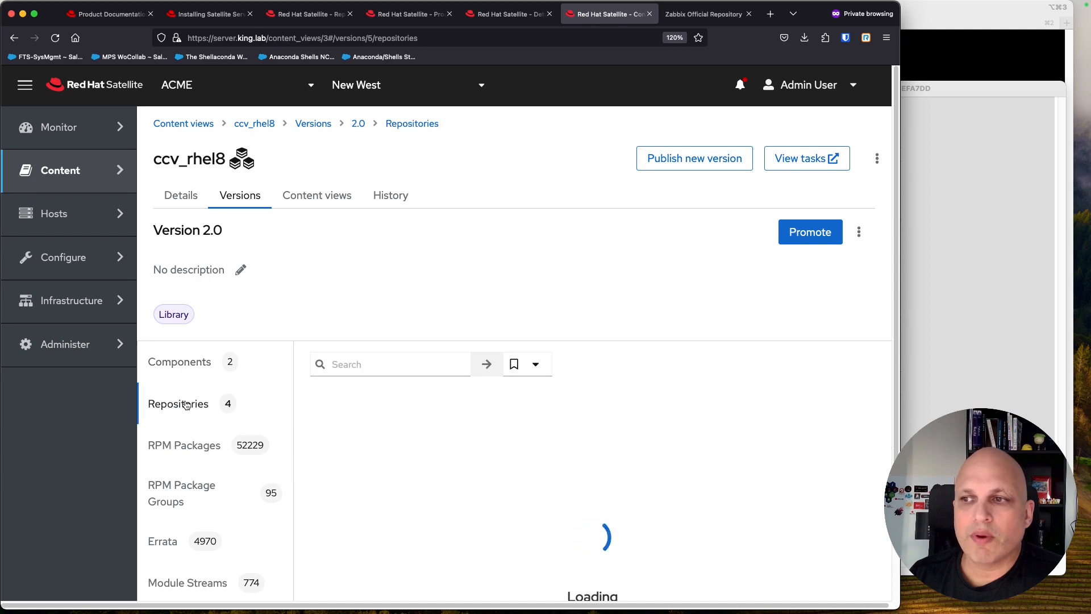
pyautogui.scroll(-3, 519, 414)
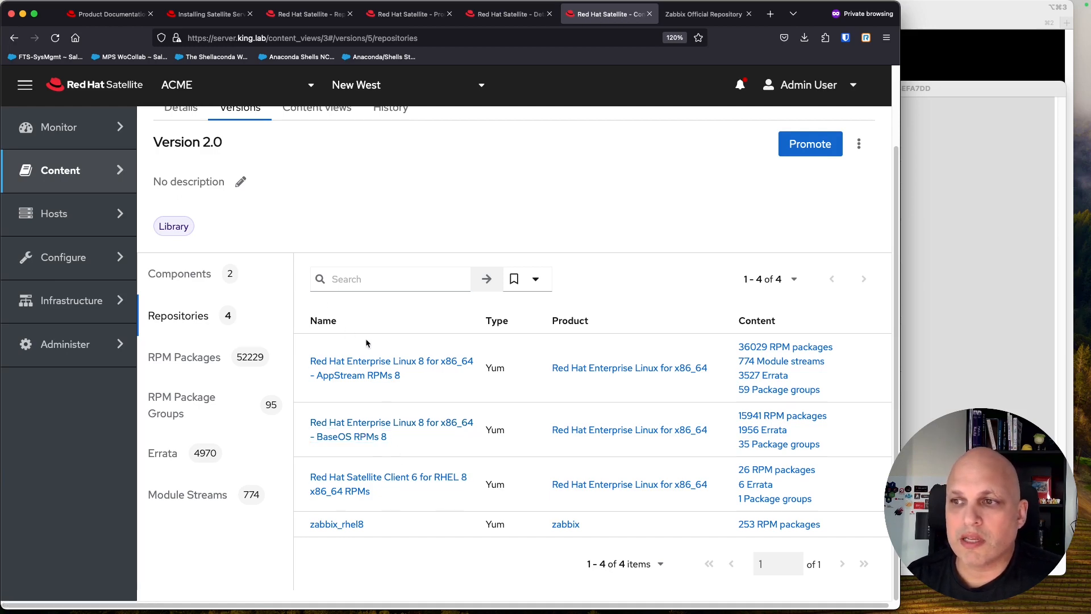
pyautogui.scroll(3, 367, 341)
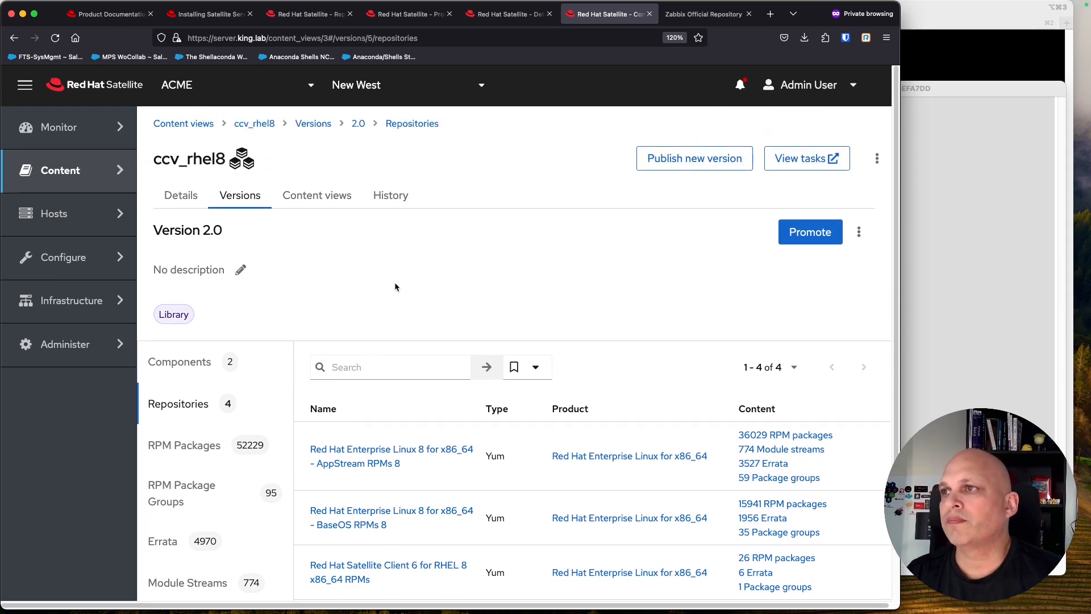
pyautogui.click(950, 13)
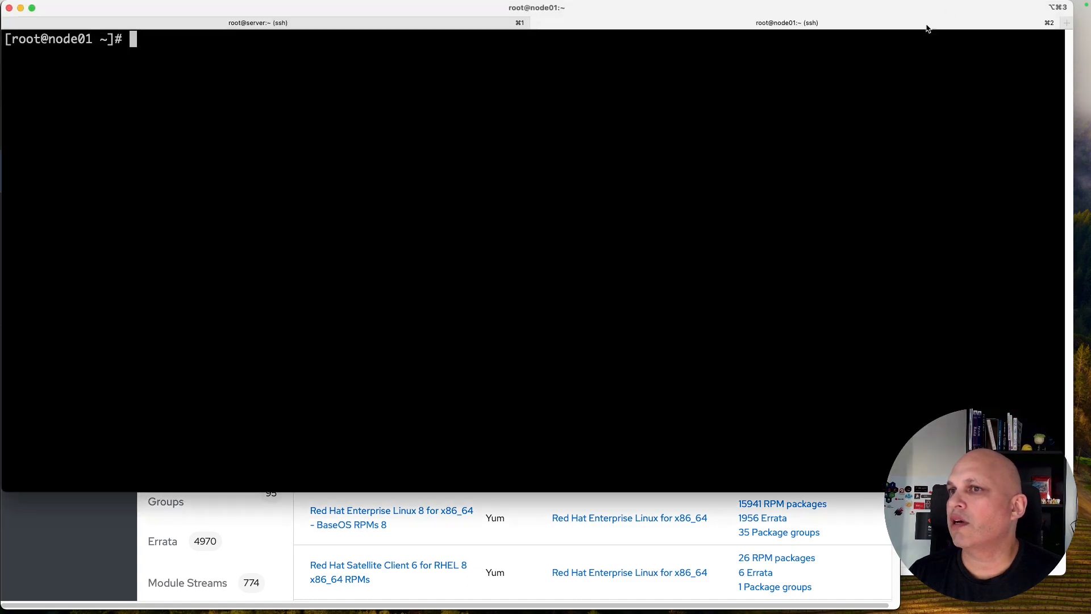
# Step: Run yum repolist -v on node01 and review the current repository list
pyautogui.write('yum repolist -v')
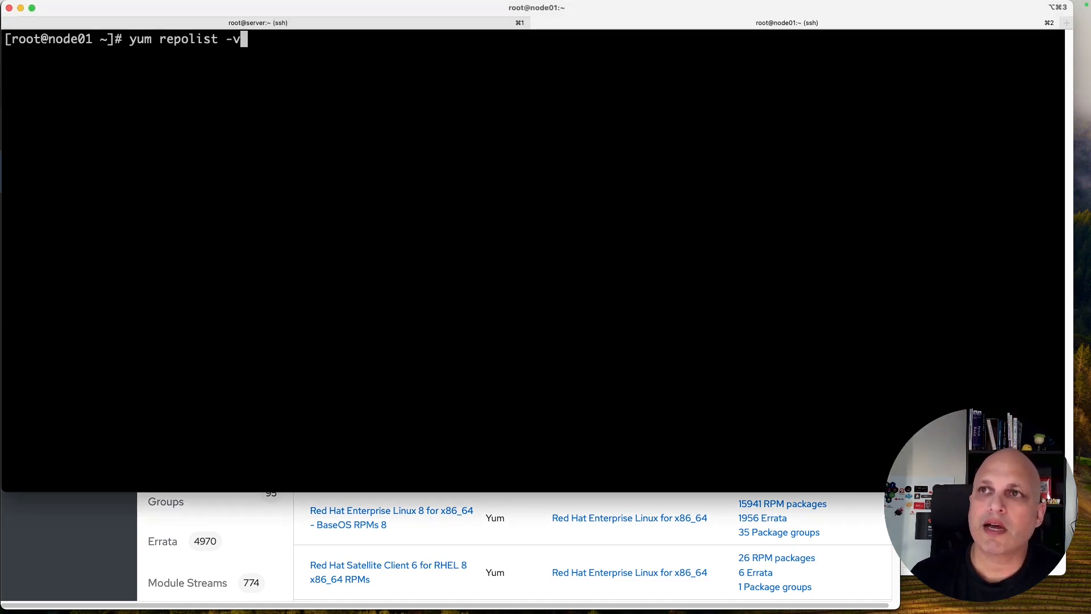
pyautogui.press('Return')
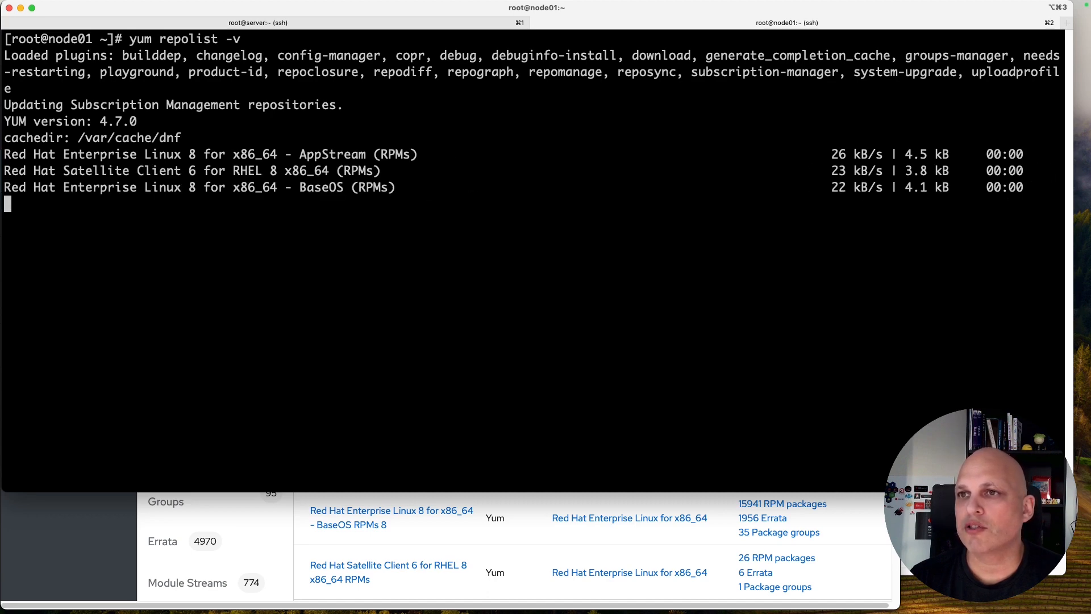
pyautogui.moveTo(291, 286); pyautogui.dragTo(345, 286)
pyautogui.moveTo(284, 105); pyautogui.dragTo(374, 105)
pyautogui.scroll(3, 359, 168)
pyautogui.scroll(1, 353, 171)
pyautogui.scroll(-3, 351, 165)
pyautogui.scroll(-3, 352, 192)
# Step: List subscription repositories and show ACME_zabbix_zabbix_rhel8 is available but disabled
pyautogui.write('subscription-manager ')
pyautogui.write('repol')
pyautogui.write(' --listl')
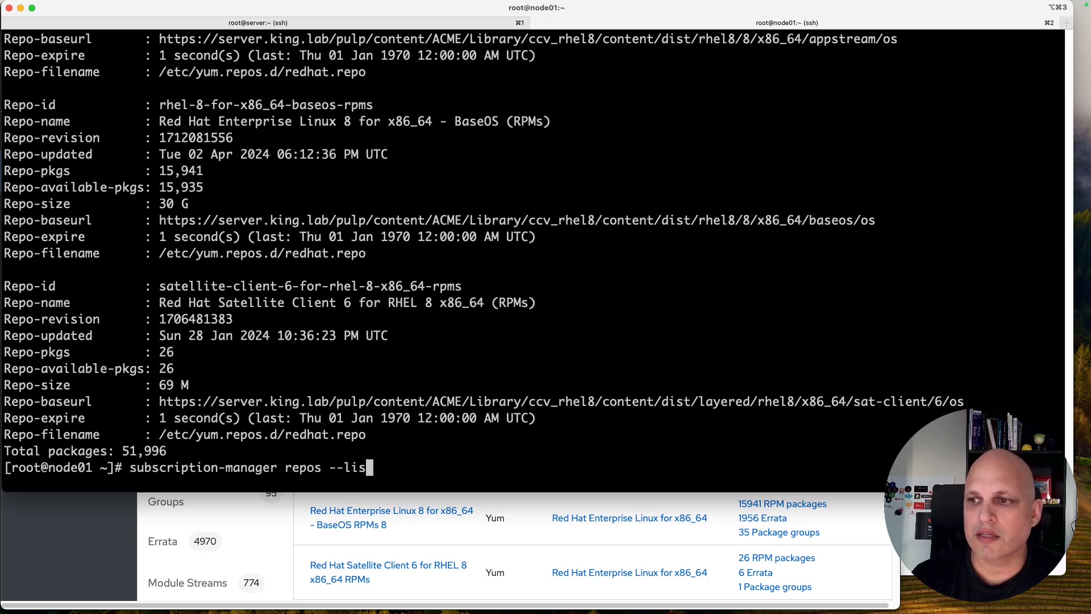
pyautogui.press('BackSpace')
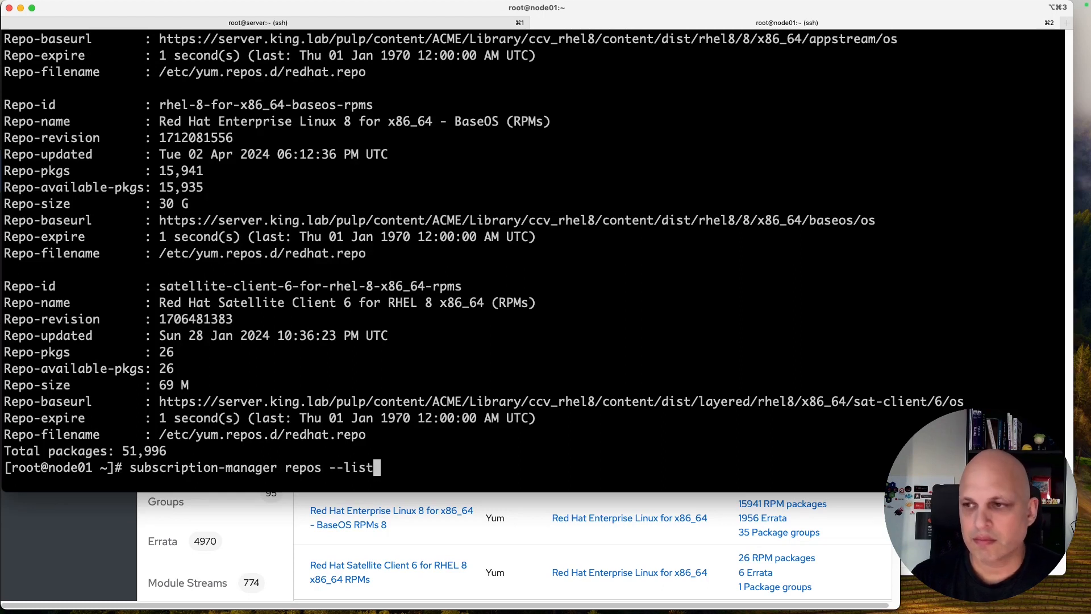
pyautogui.hotkey('ctrl', 'l')
pyautogui.press('Return')
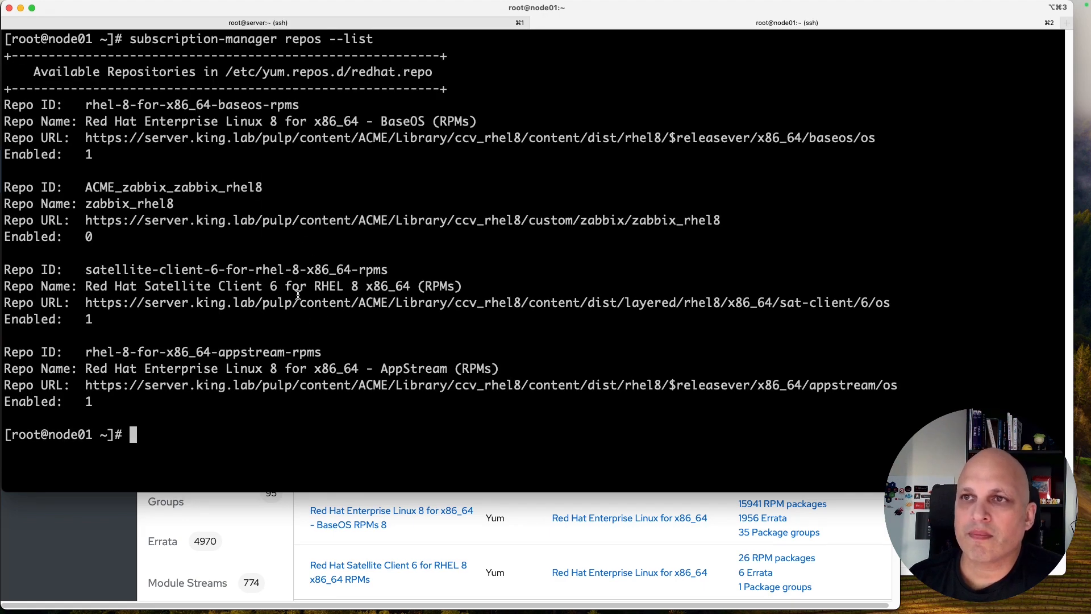
pyautogui.doubleClick(191, 186)
pyautogui.press('super+c')
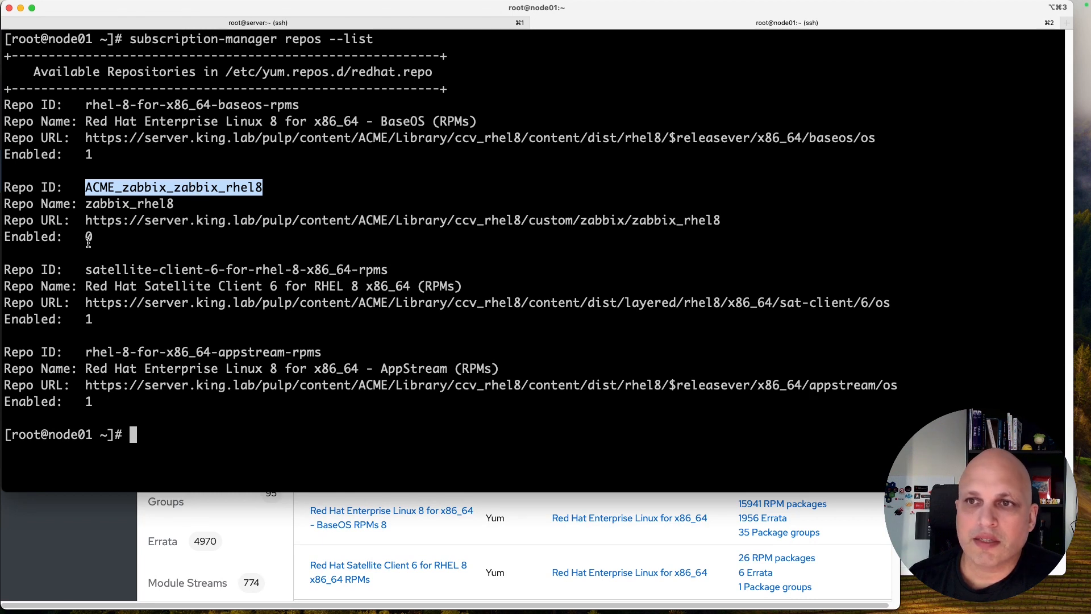
pyautogui.moveTo(94, 238); pyautogui.dragTo(6, 239)
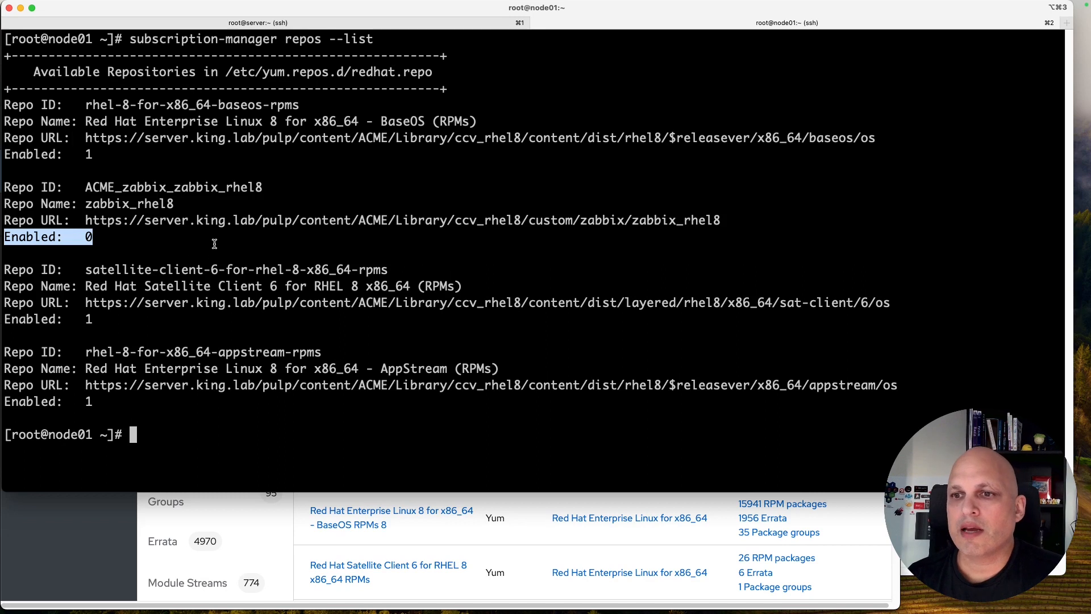
# Step: Enable ACME_zabbix_zabbix_rhel8 with subscription-manager repos --enable
pyautogui.write('subs')
pyautogui.press('Tab')
pyautogui.write('repos -')
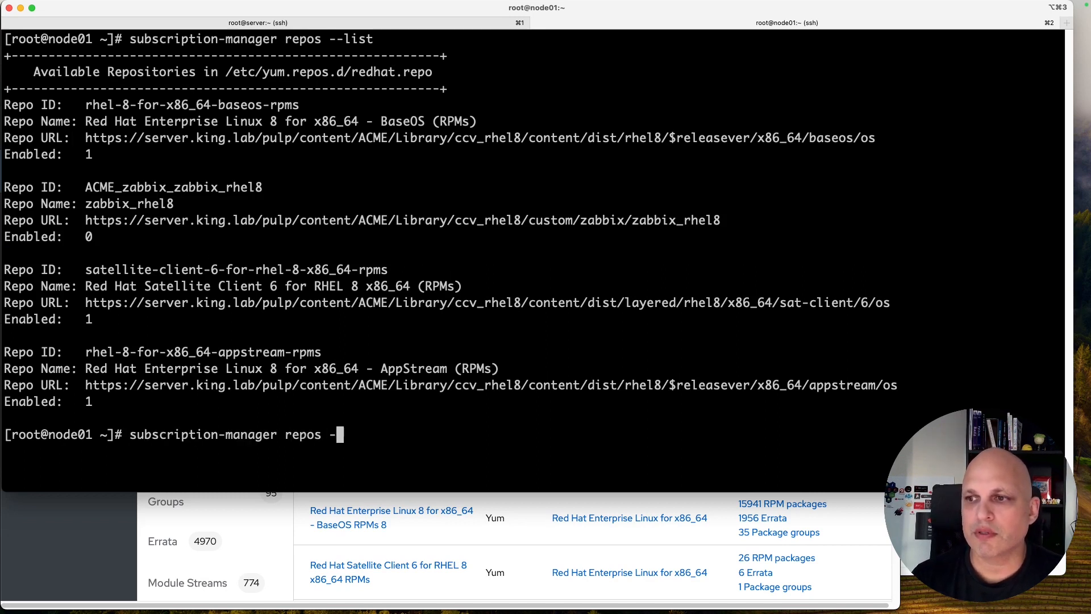
pyautogui.write('-enable')
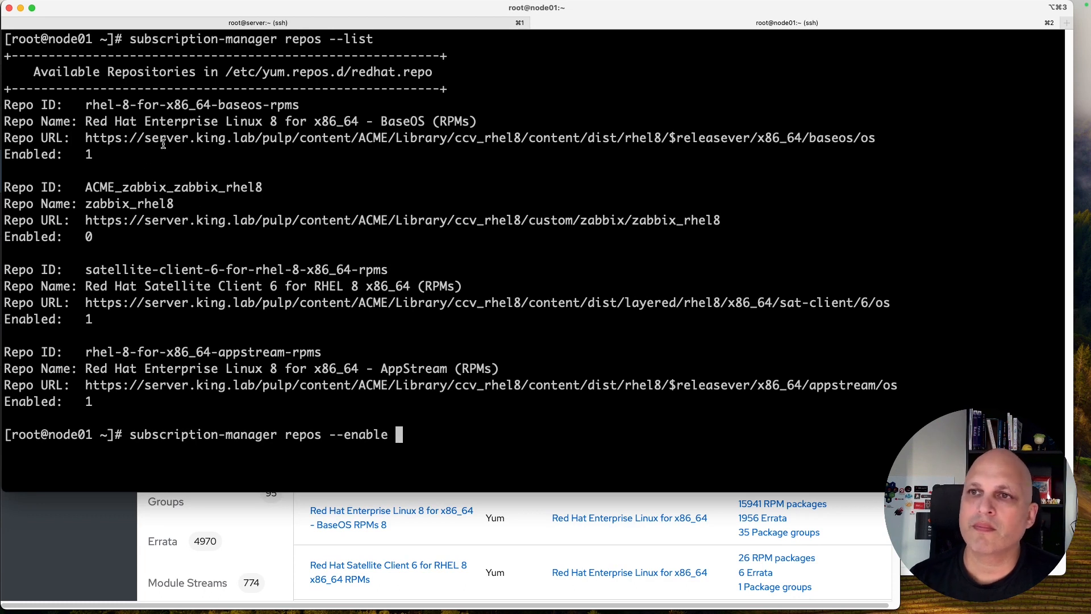
pyautogui.doubleClick(163, 187)
pyautogui.press('super+v')
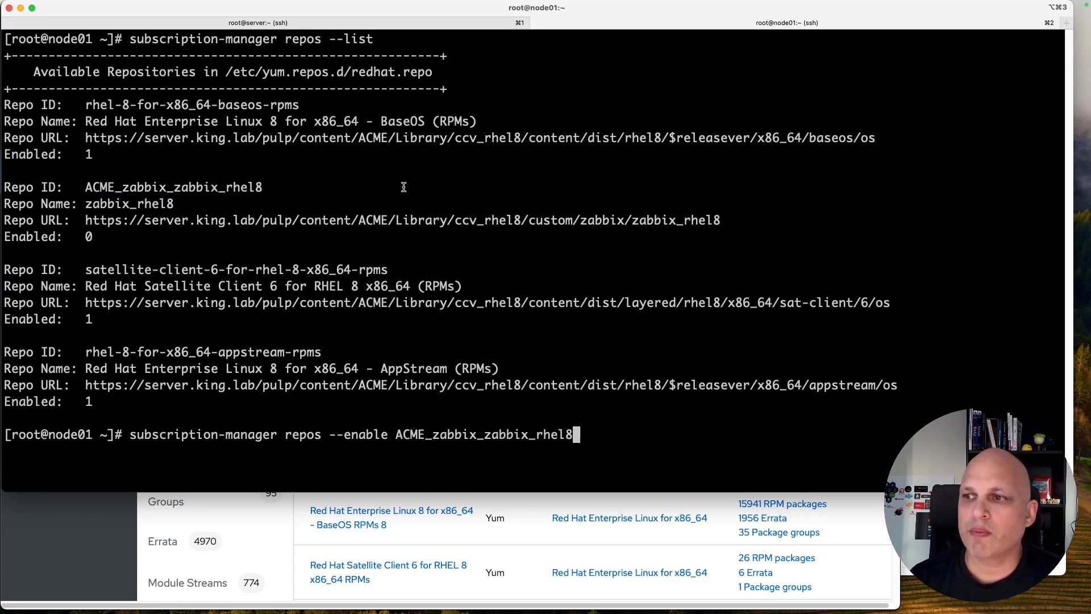
pyautogui.press('Return')
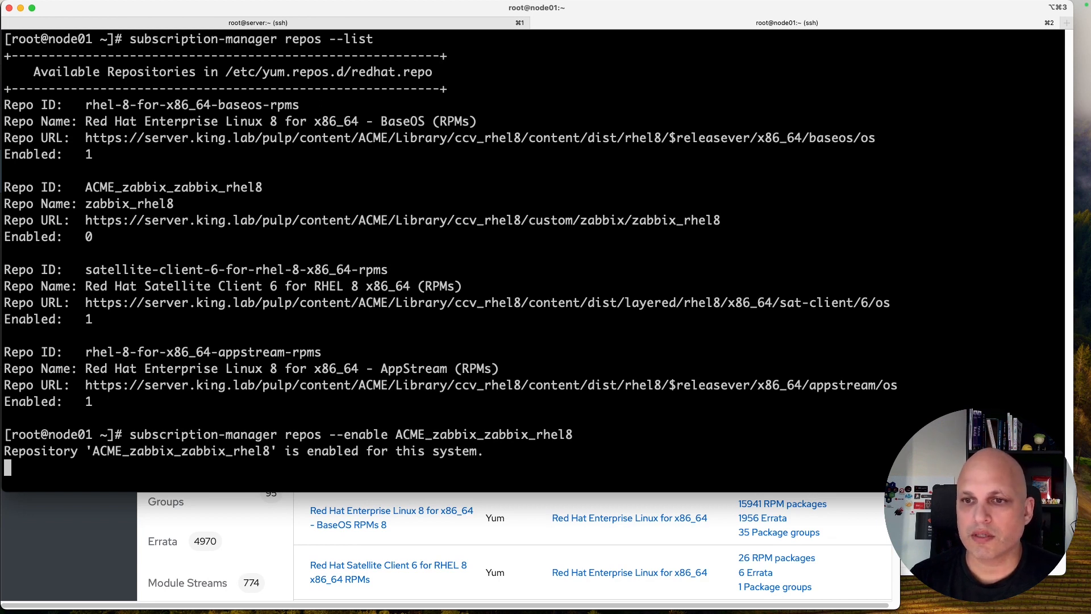
# Step: Re-list subscription repositories to show ACME_zabbix_zabbix_rhel8 is now enabled
pyautogui.hotkey('ctrl', 'l')
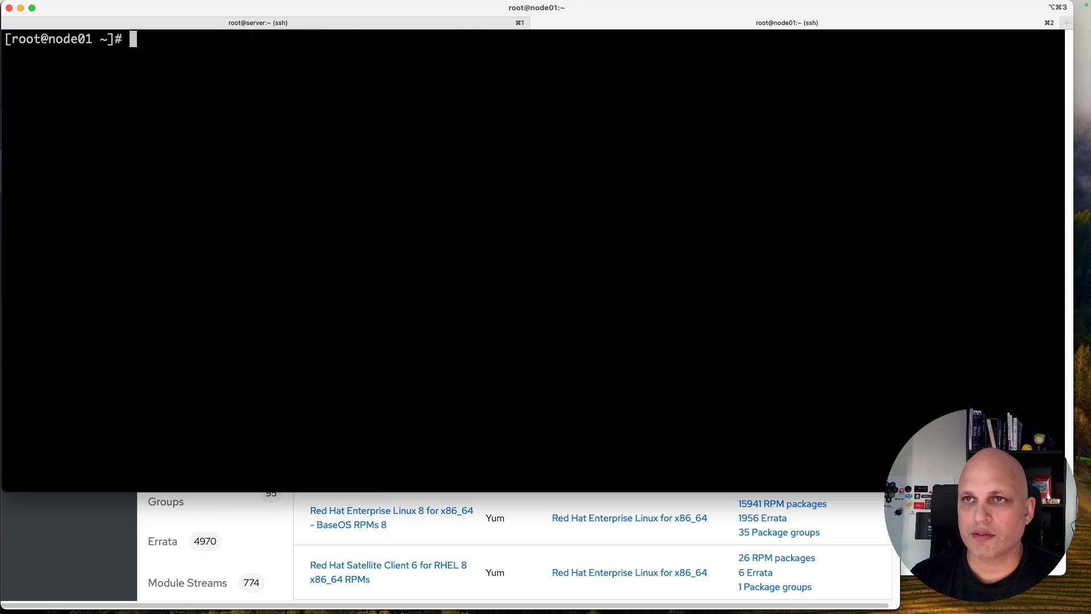
pyautogui.write('subscription-manager repos --list')
pyautogui.press('Return')
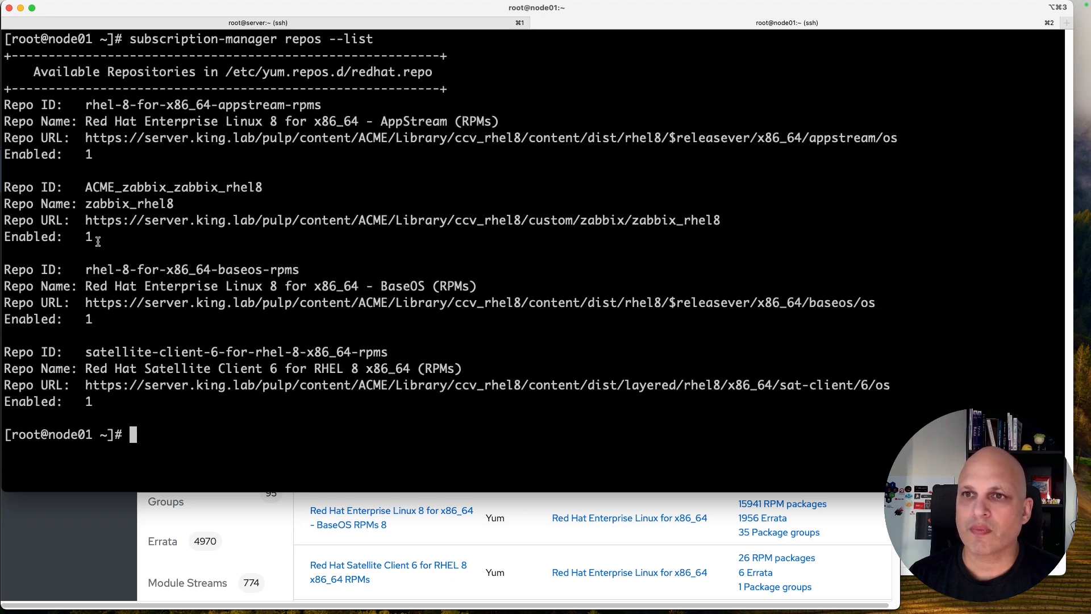
pyautogui.moveTo(96, 238); pyautogui.dragTo(54, 234)
pyautogui.click(228, 239)
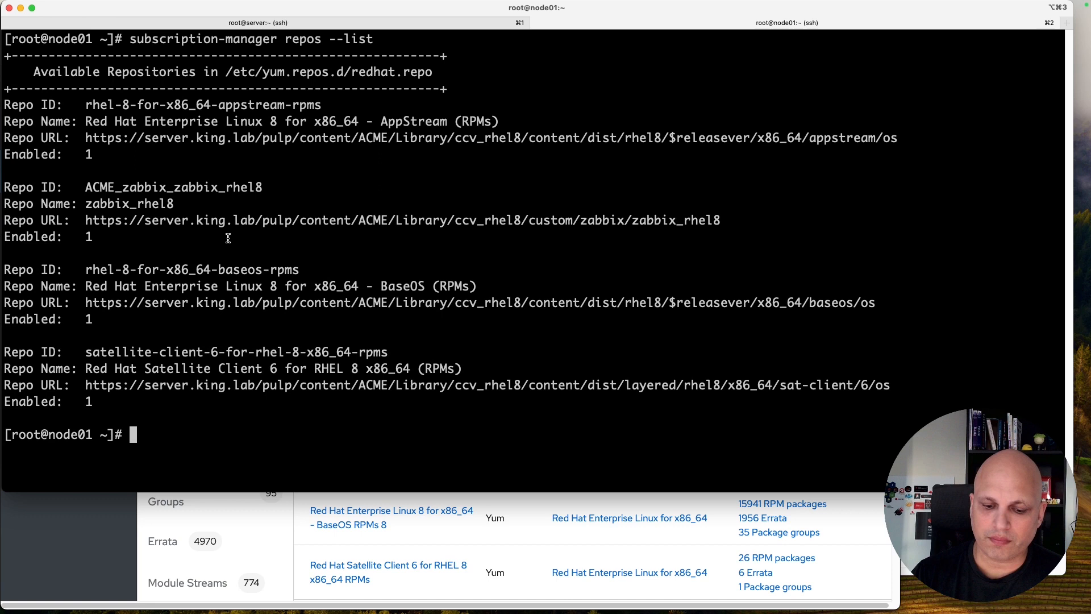
# Step: Run yum repolist -v again and locate the zabbix_rhel8 repository in the output
pyautogui.hotkey('ctrl', 'l')
pyautogui.write('yum repol')
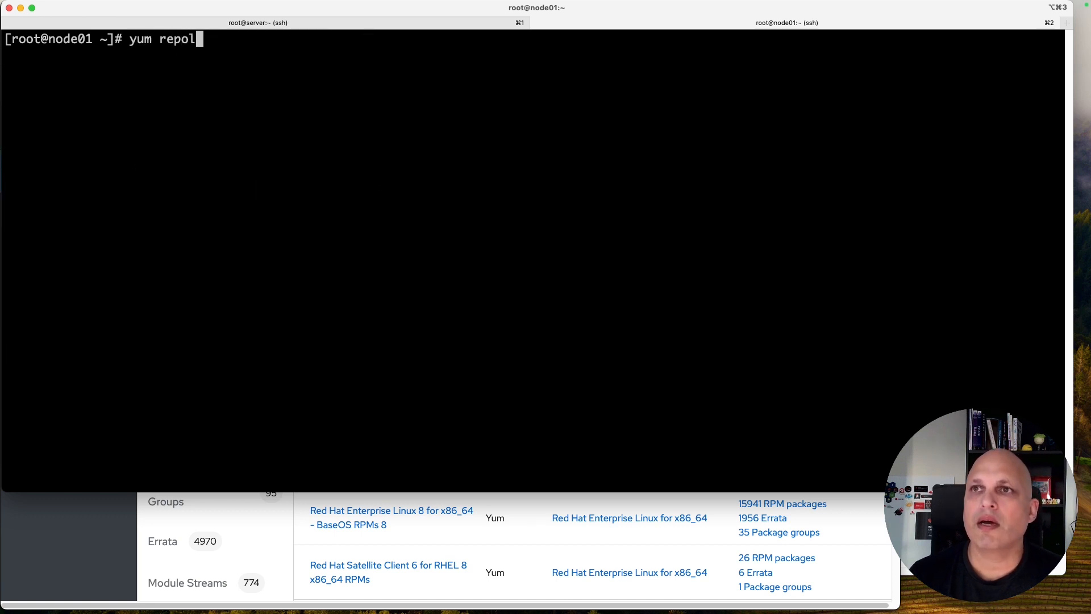
pyautogui.write('ist -v')
pyautogui.press('Return')
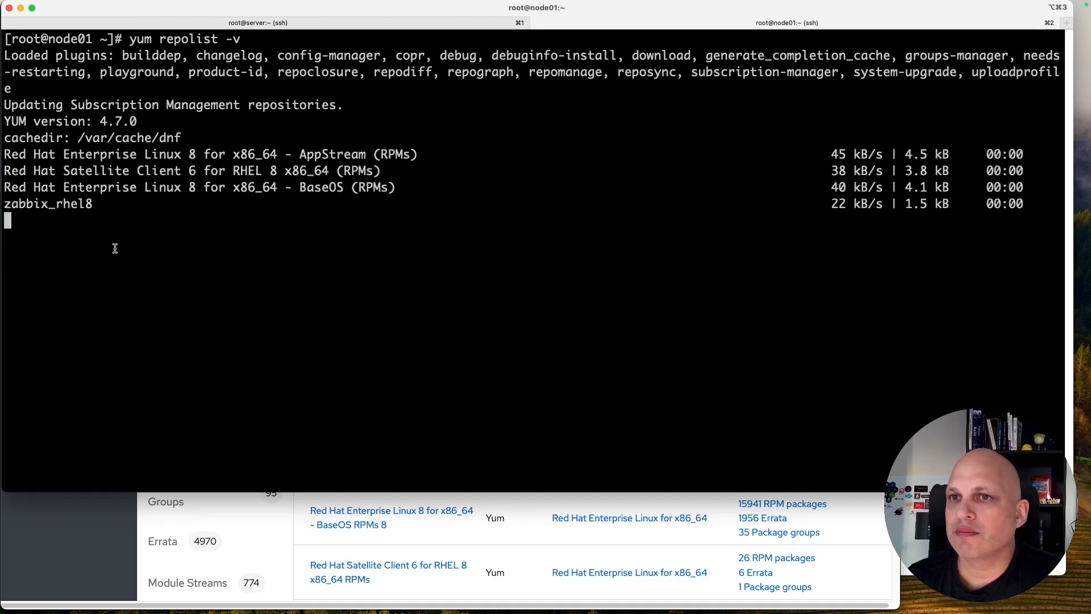
pyautogui.tripleClick(63, 203)
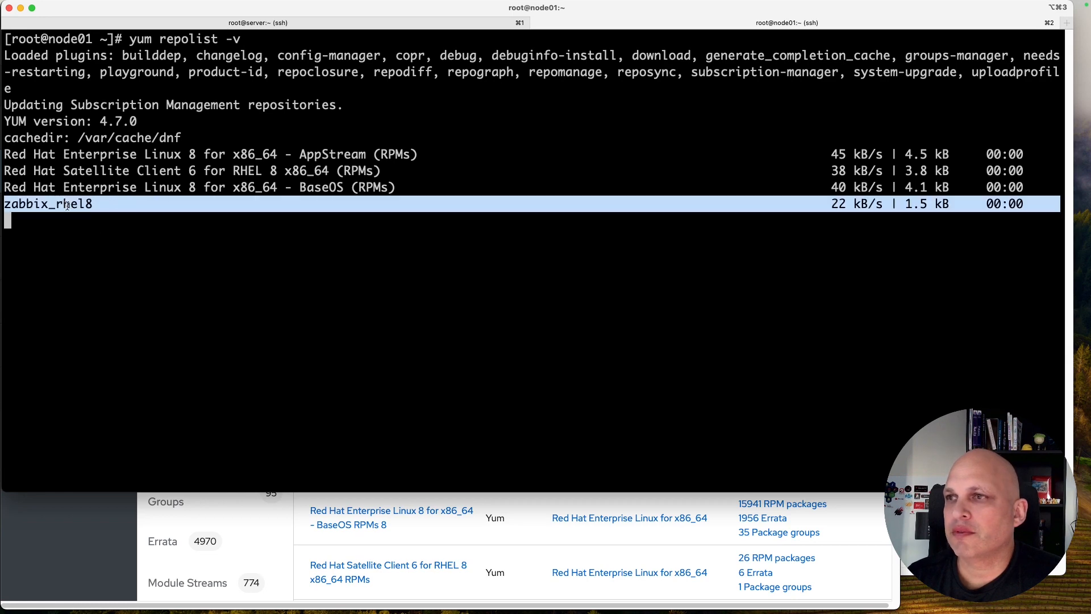
pyautogui.scroll(10, 313, 233)
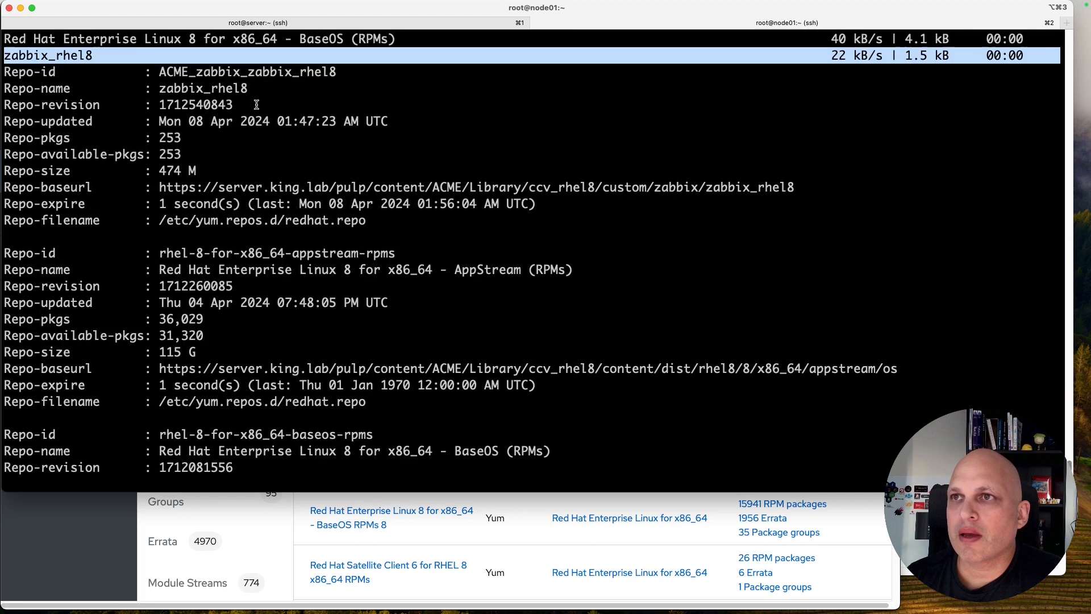
pyautogui.click(247, 72)
# Step: Point out the repo's 253 packages, 474 M size and ccv_rhel8 base URL, then clear the screen
pyautogui.moveTo(181, 154); pyautogui.dragTo(11, 150)
pyautogui.moveTo(197, 171); pyautogui.dragTo(155, 170)
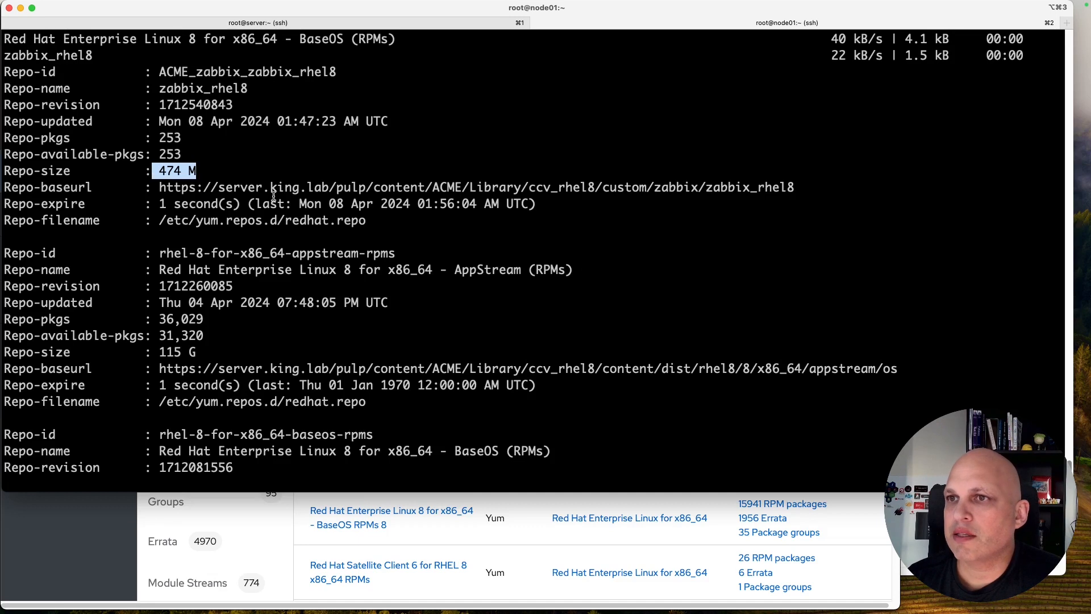
pyautogui.moveTo(220, 189); pyautogui.dragTo(328, 189)
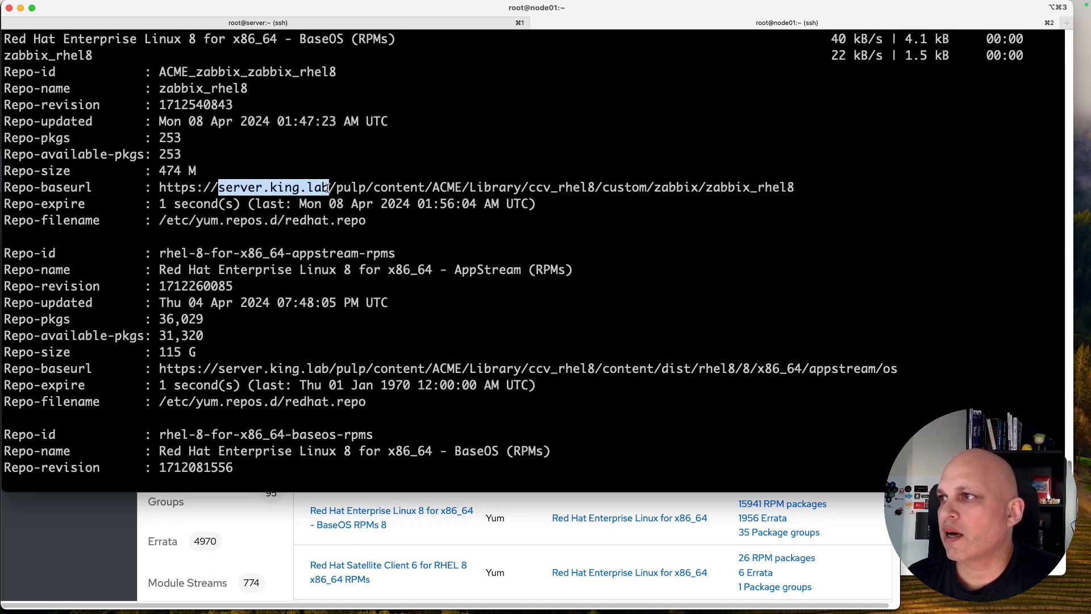
pyautogui.moveTo(529, 188); pyautogui.dragTo(596, 188)
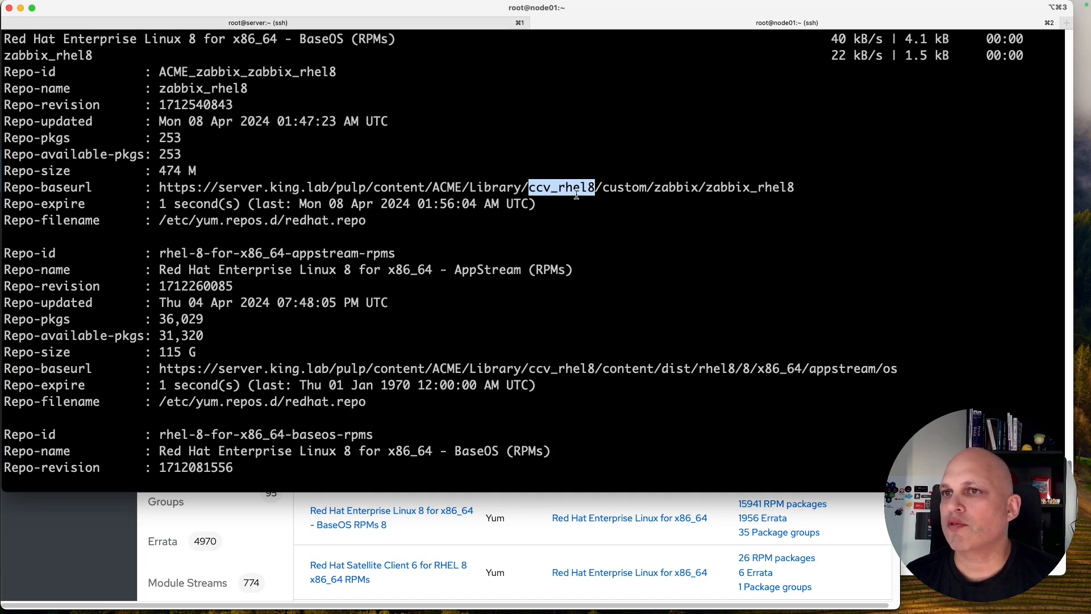
pyautogui.click(585, 154)
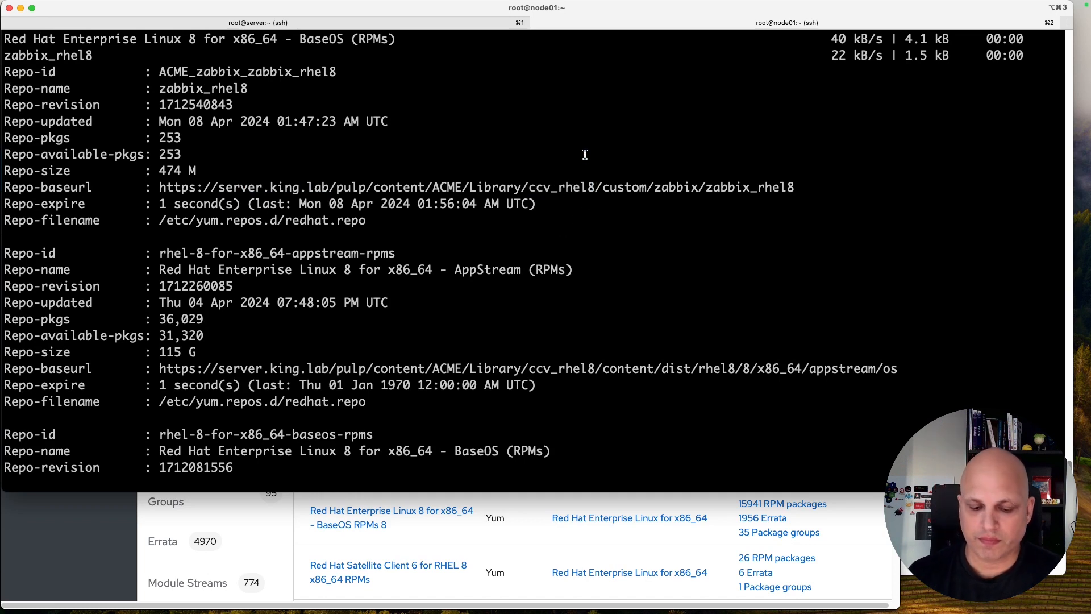
pyautogui.hotkey('ctrl', 'l')
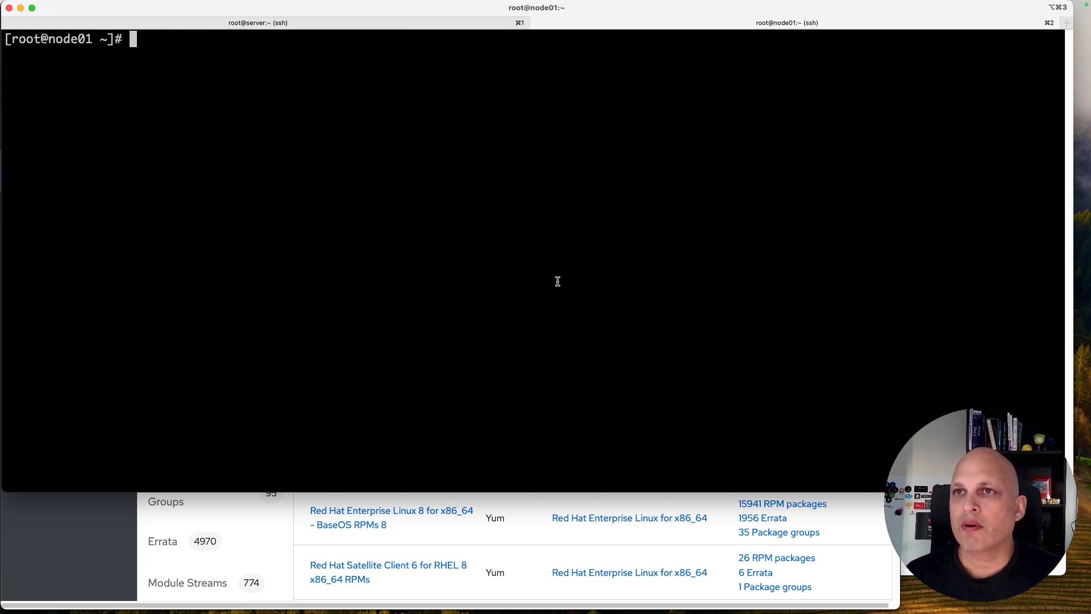
# Step: Open the ak_rhel activation key's Repository Sets, limited to the key's environment
pyautogui.click(95, 539)
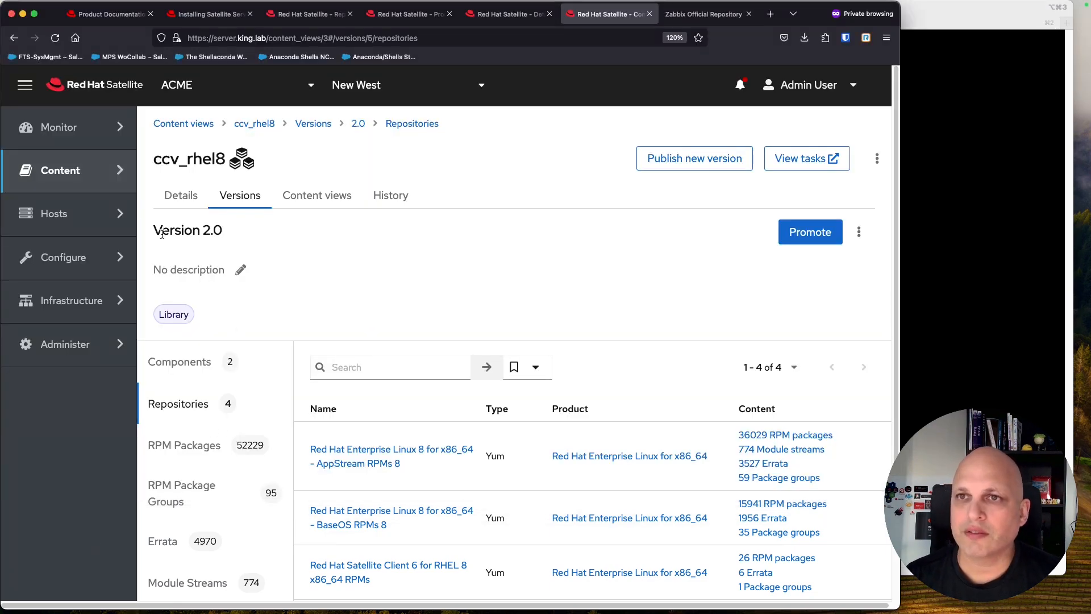
pyautogui.moveTo(92, 172)
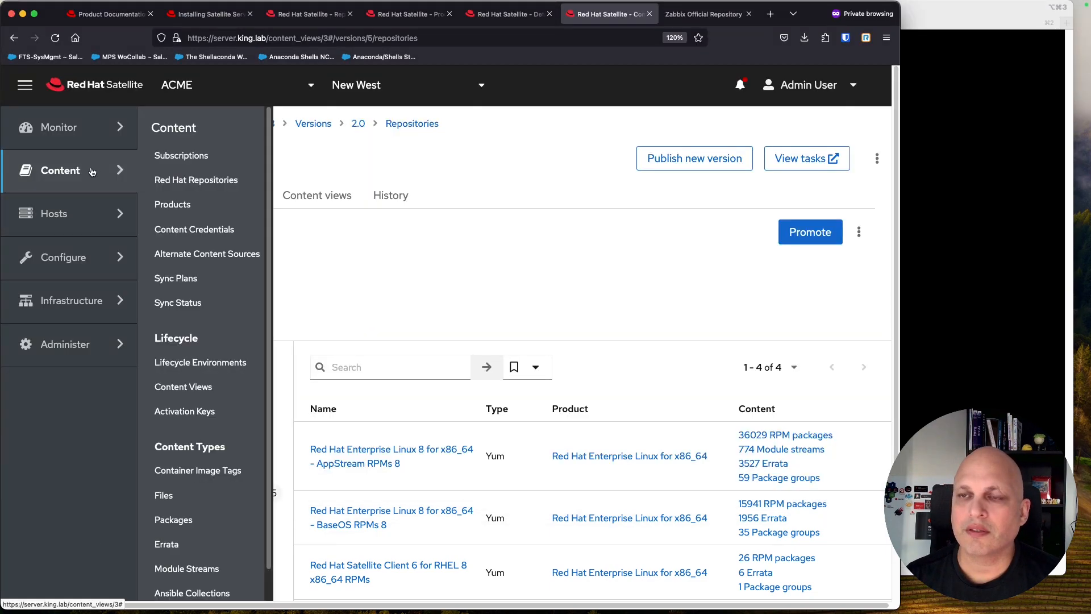
pyautogui.click(197, 412)
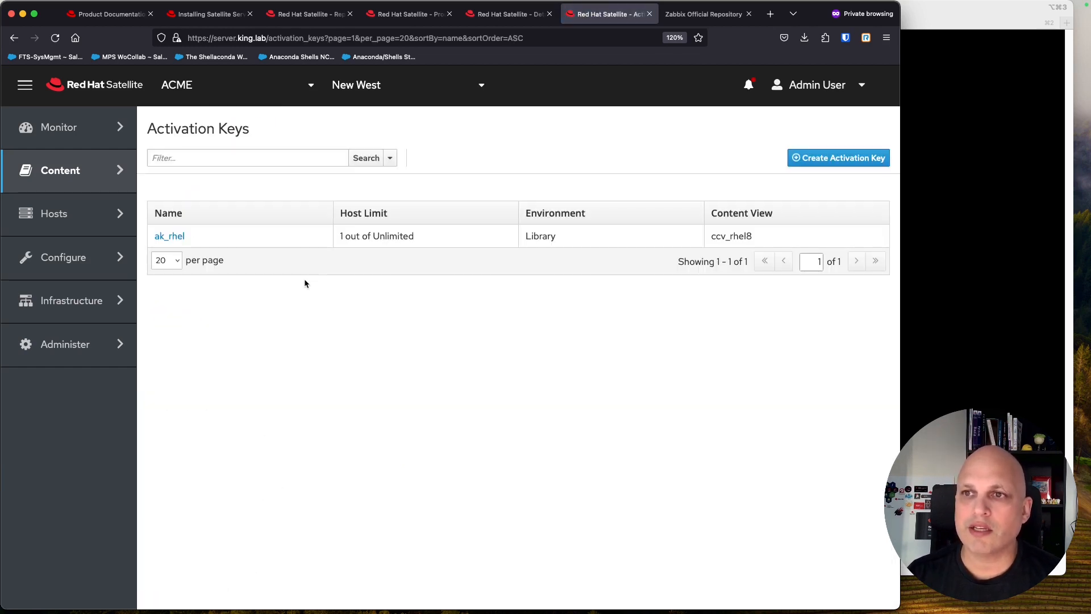
pyautogui.click(176, 237)
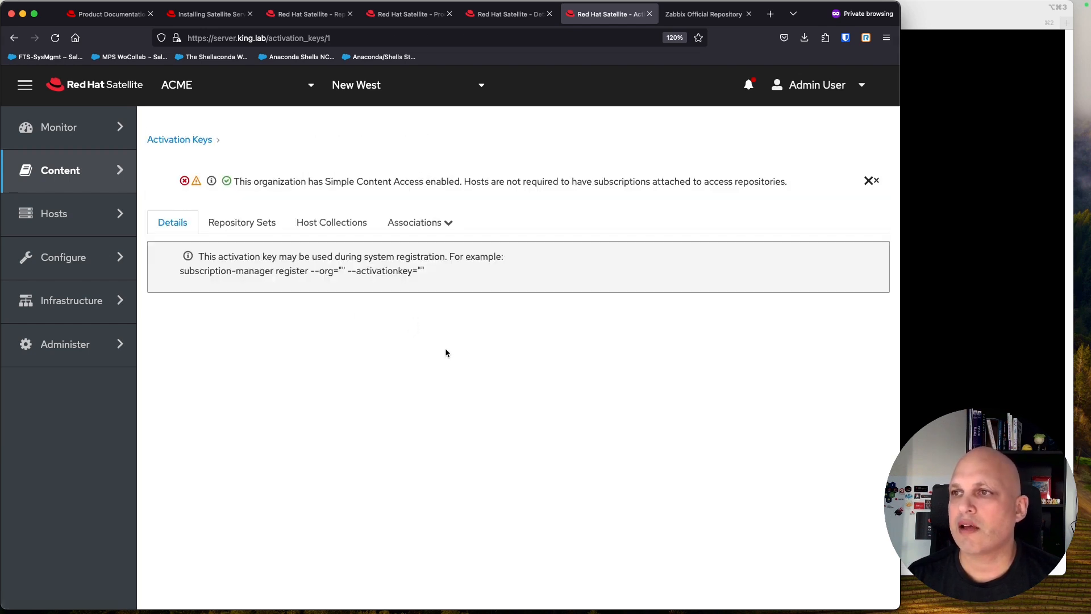
pyautogui.click(251, 239)
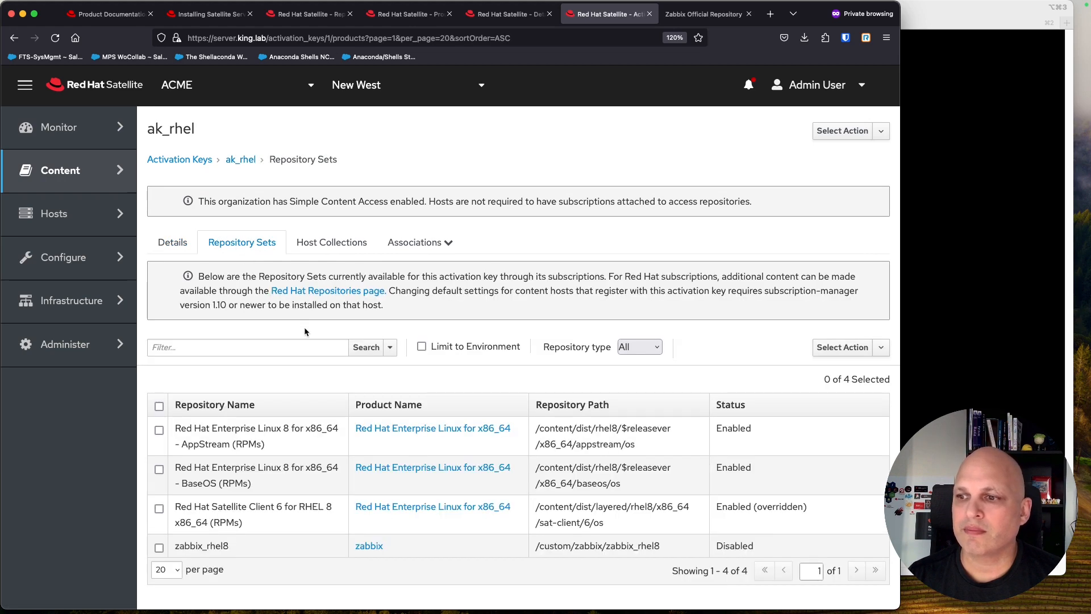
pyautogui.click(421, 348)
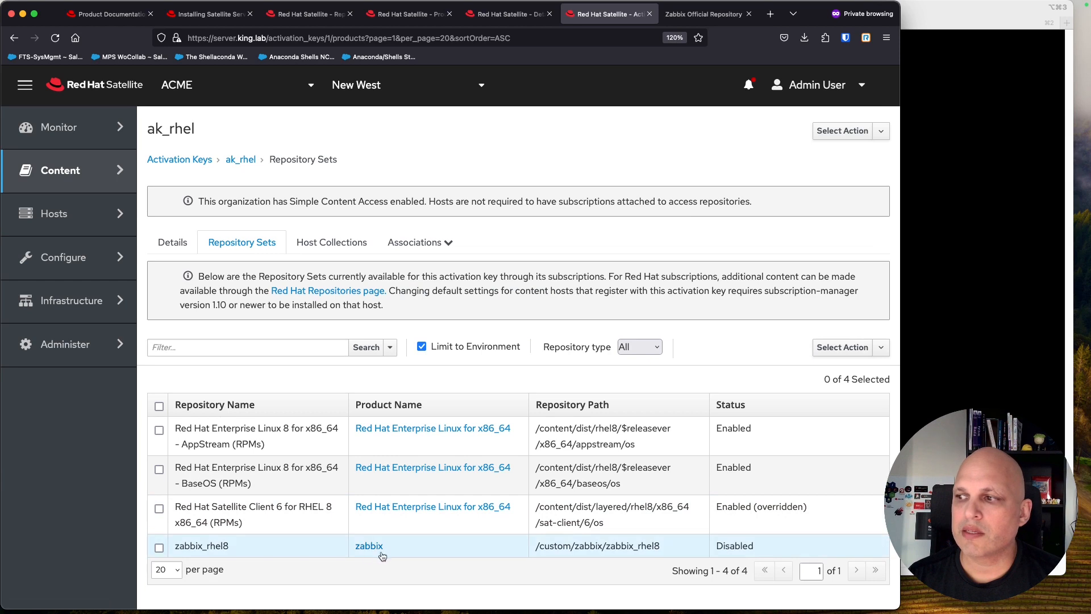
# Step: Override the disabled zabbix_rhel8 repository set to Enabled
pyautogui.moveTo(763, 549); pyautogui.dragTo(718, 548)
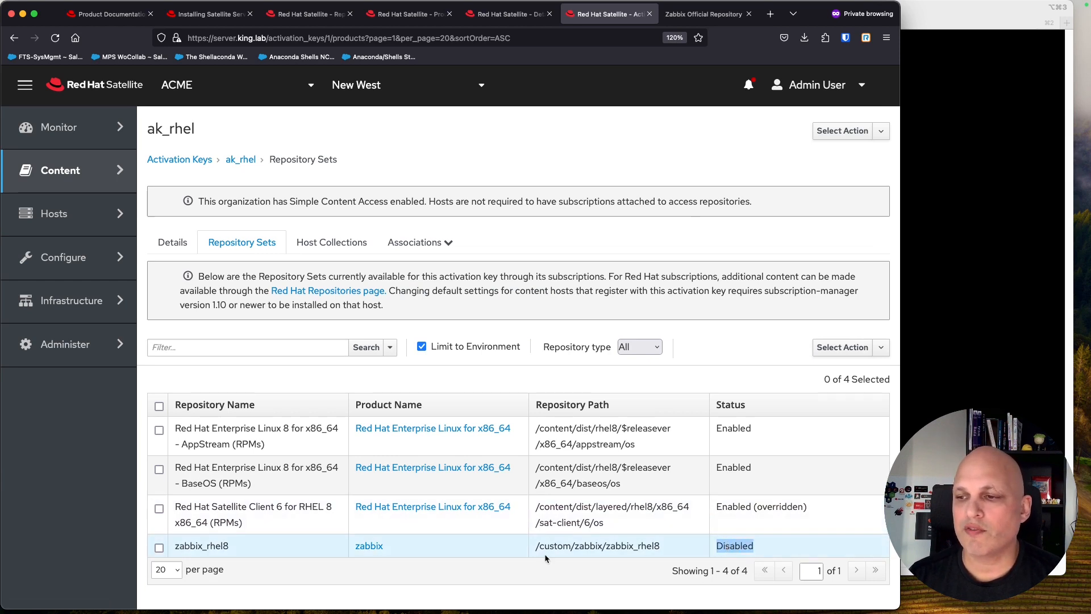
pyautogui.click(159, 548)
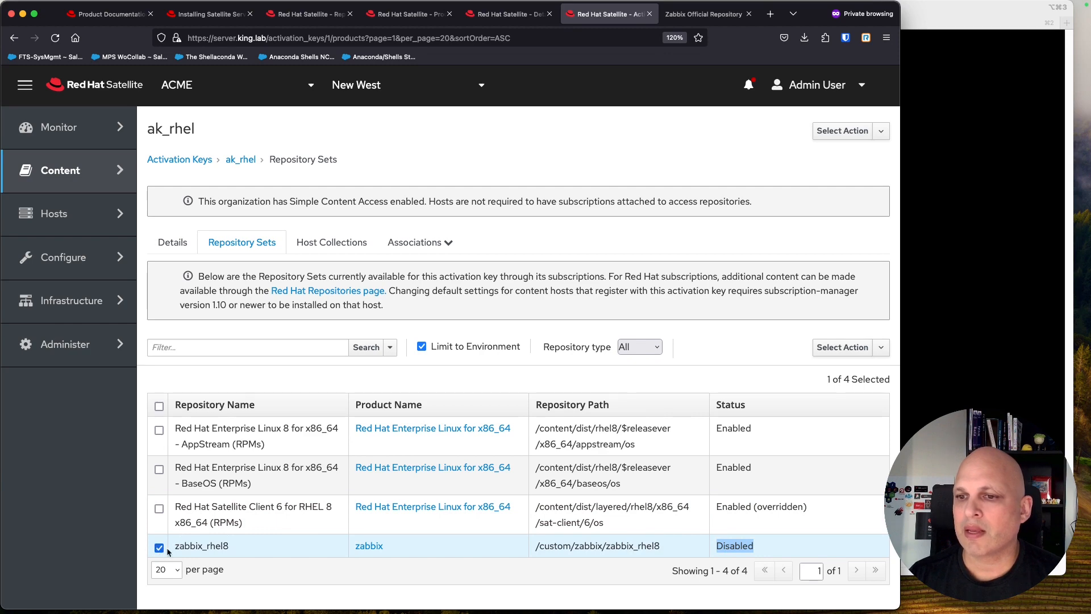
pyautogui.click(882, 347)
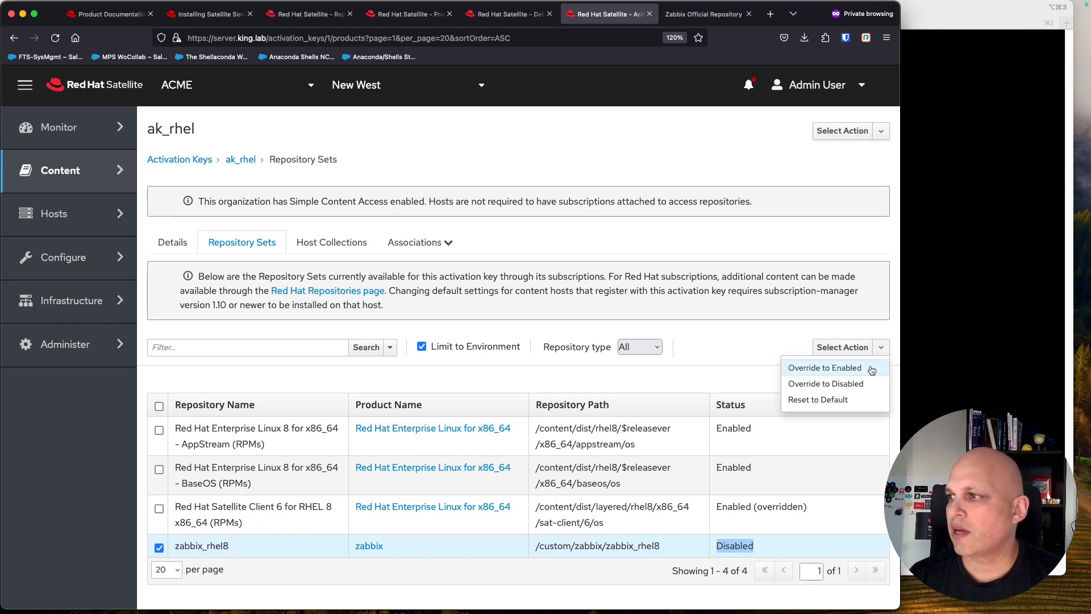
pyautogui.click(871, 367)
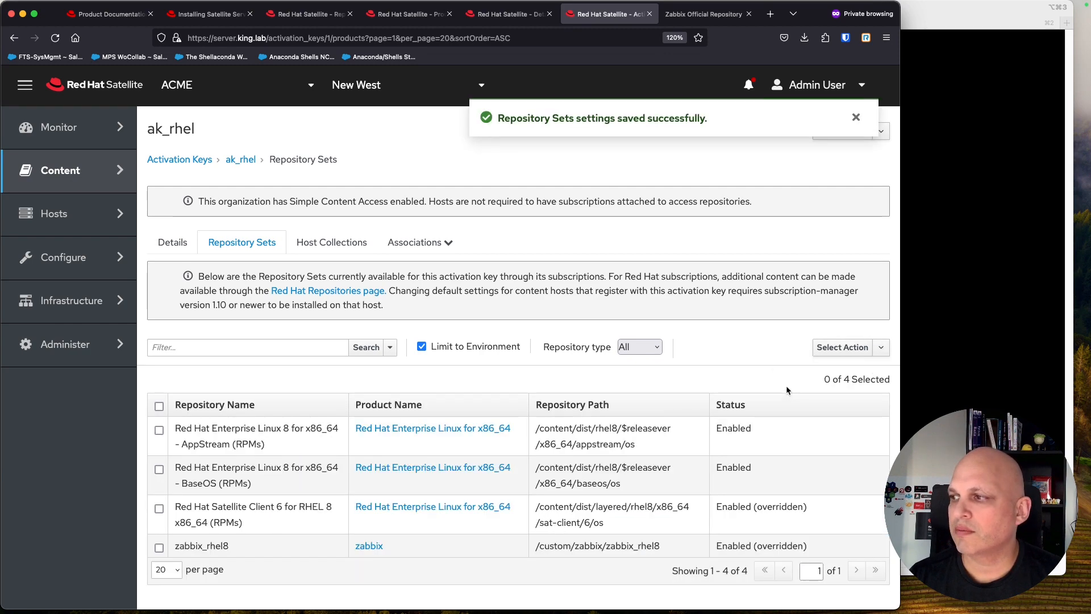
pyautogui.click(927, 175)
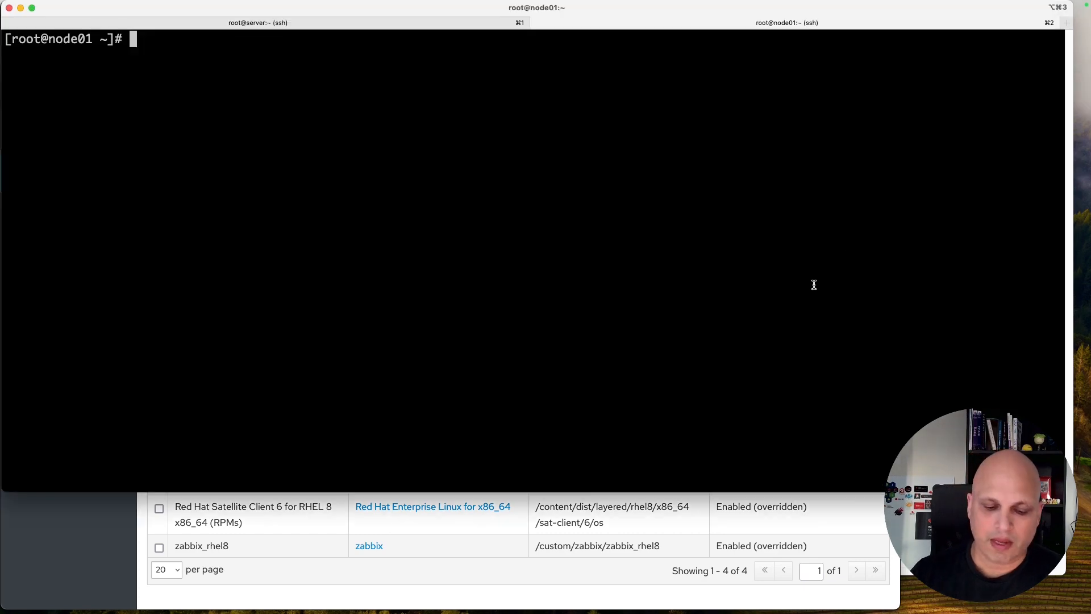
# Step: Recall the curl registration command from shell history and run it to re-register node01
pyautogui.hotkey('ctrl', 'r')
pyautogui.write('cul')
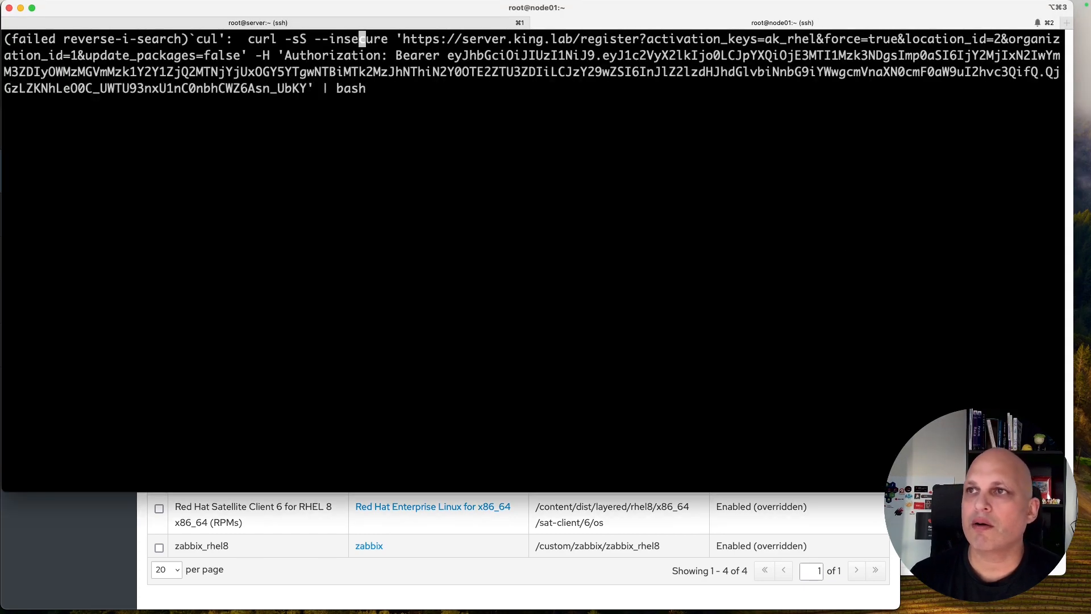
pyautogui.hotkey('ctrl', 'a')
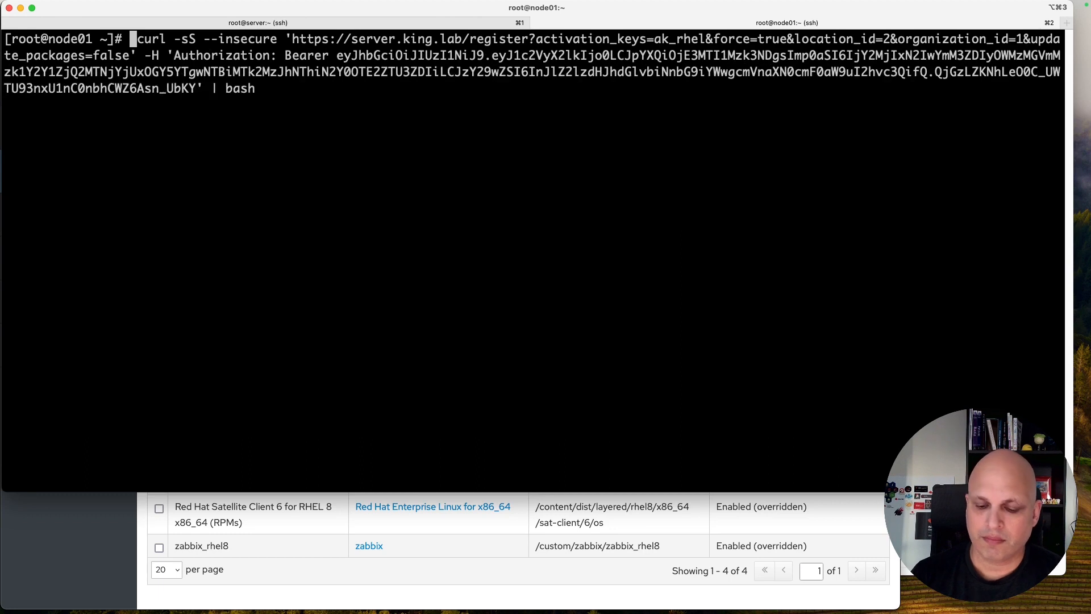
pyautogui.press('Return')
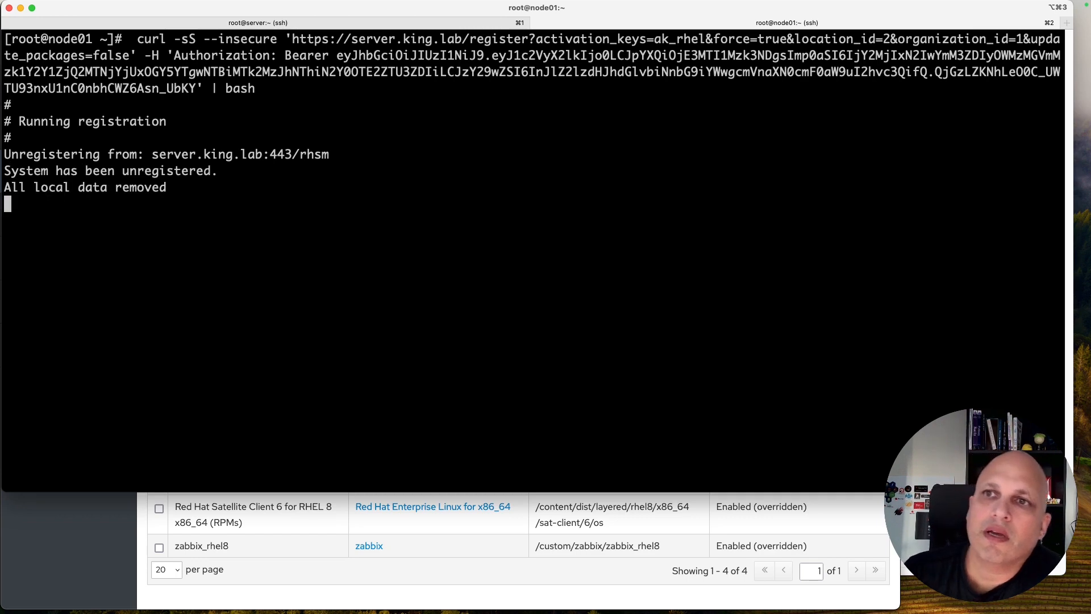
# Step: Review the output: unregistration, katello-ca-consumer and /etc/yum.repos.d messages, node01.king.lab registered; clear screen
pyautogui.tripleClick(157, 154)
pyautogui.moveTo(212, 170); pyautogui.dragTo(71, 170)
pyautogui.moveTo(271, 287); pyautogui.dragTo(174, 287)
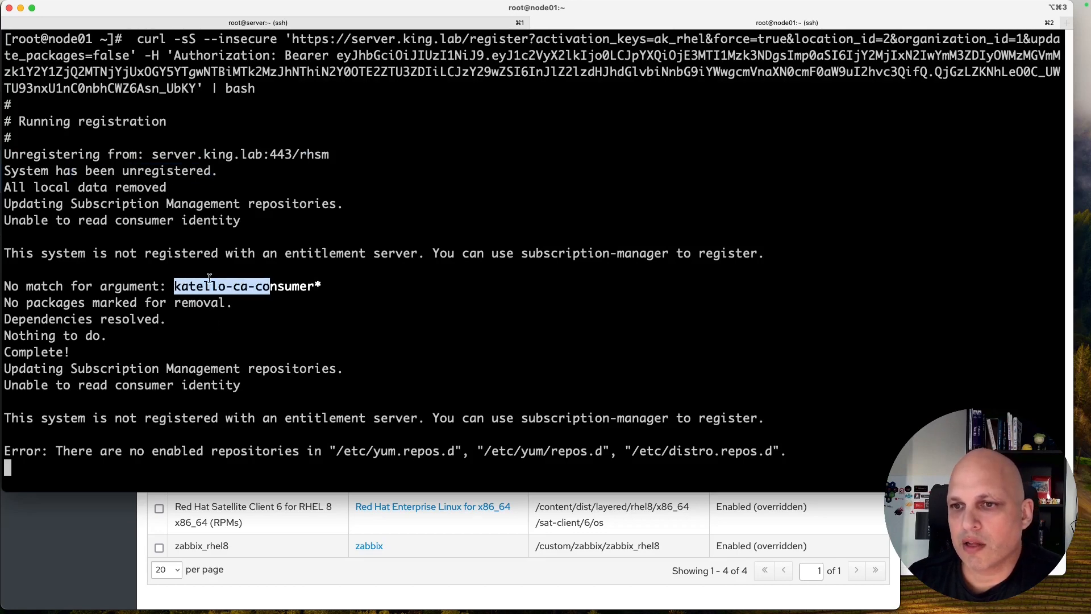
pyautogui.moveTo(313, 419); pyautogui.dragTo(464, 415)
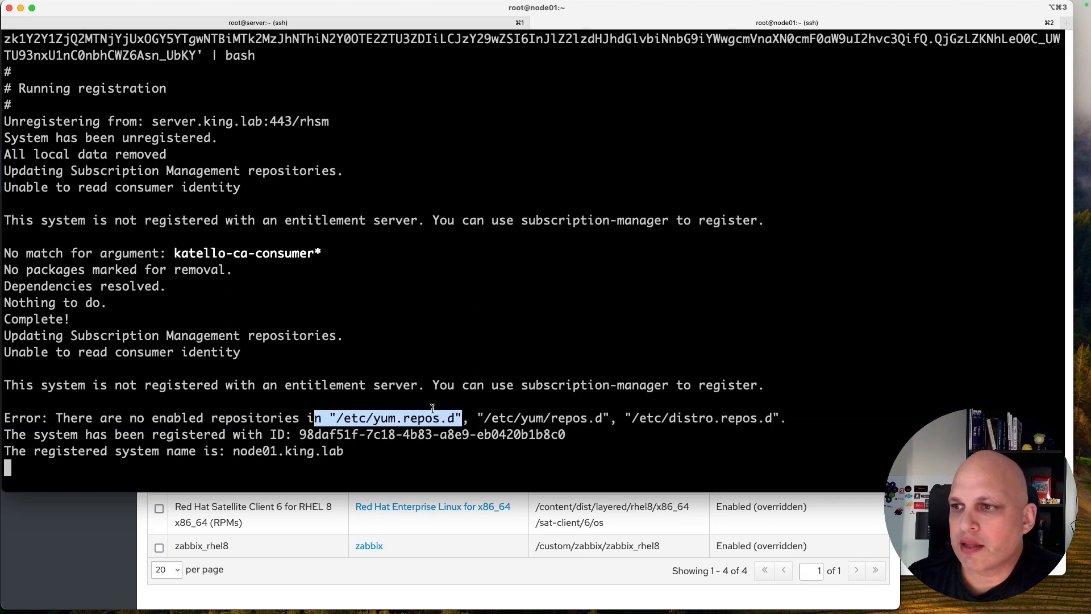
pyautogui.moveTo(101, 436); pyautogui.dragTo(567, 437)
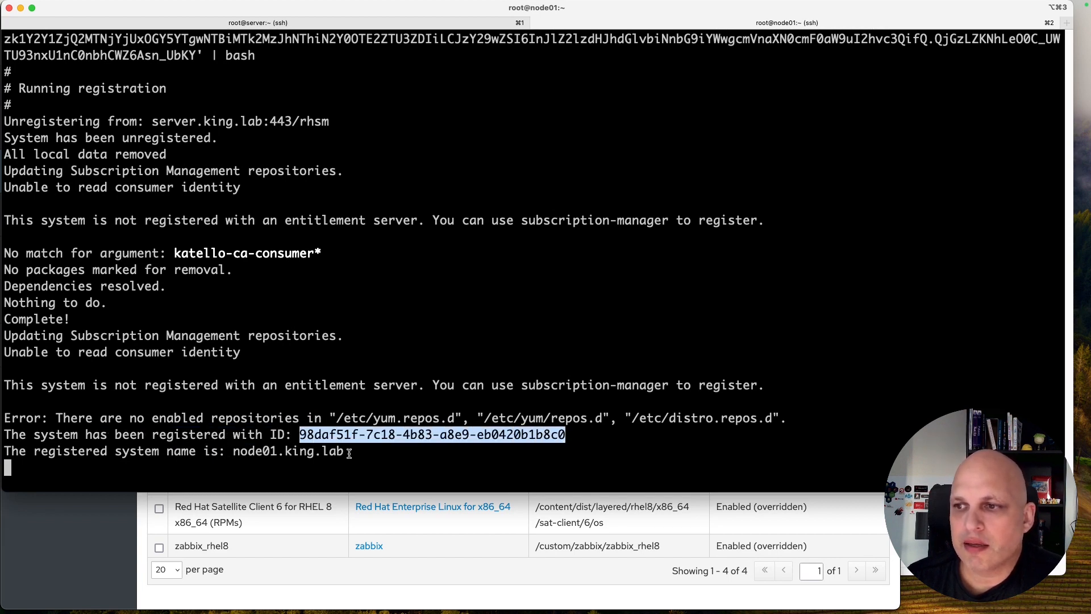
pyautogui.moveTo(344, 452); pyautogui.dragTo(233, 452)
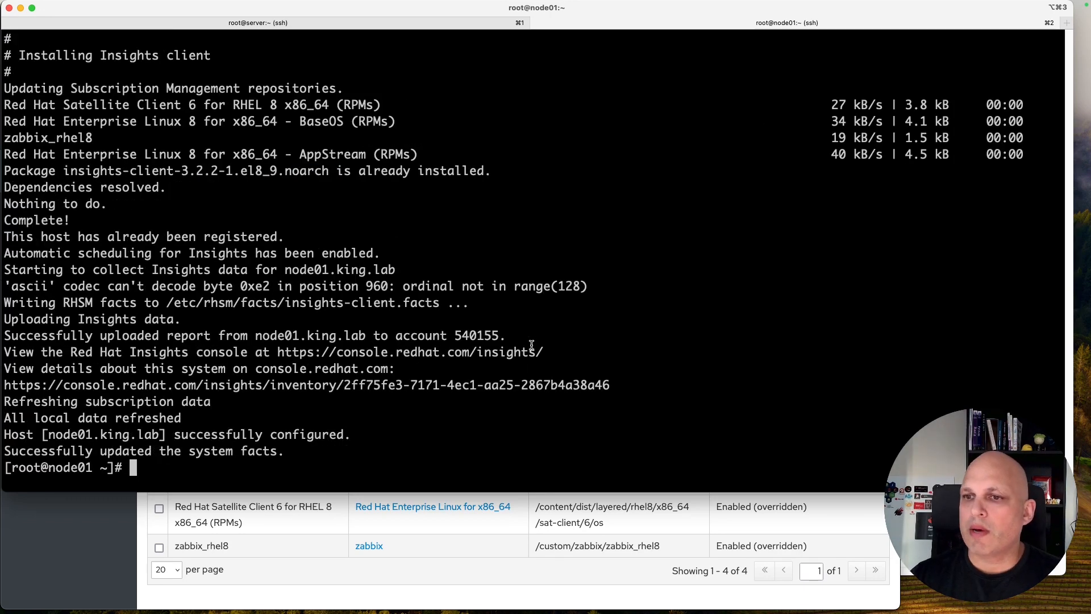
pyautogui.hotkey('ctrl', 'l')
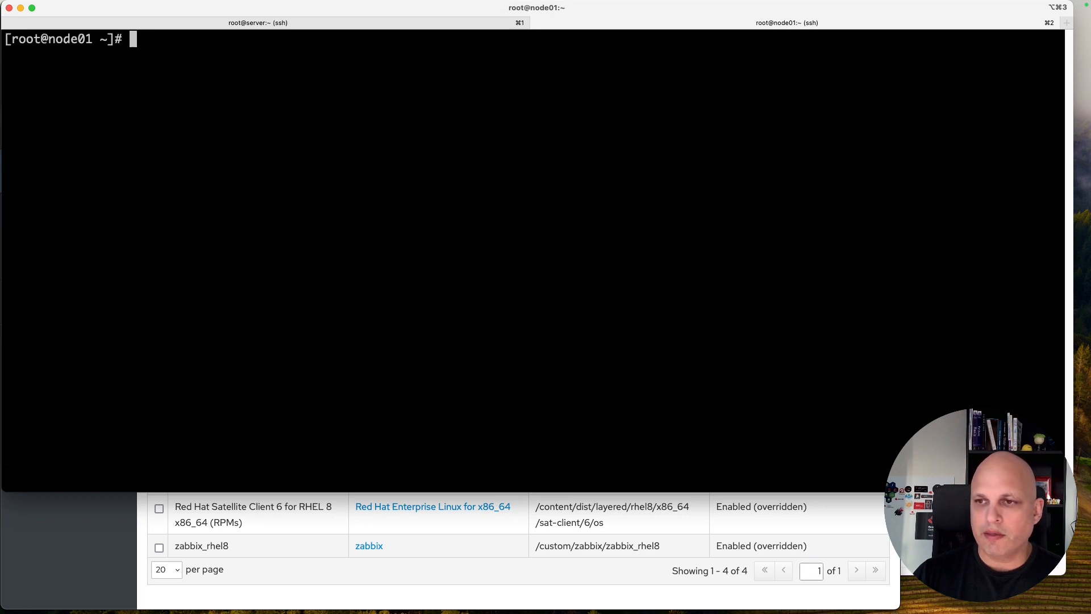
# Step: Run subscription-manager identity to confirm node01 is in Library/ccv_rhel8
pyautogui.write('subs')
pyautogui.press('Tab')
pyautogui.write('i')
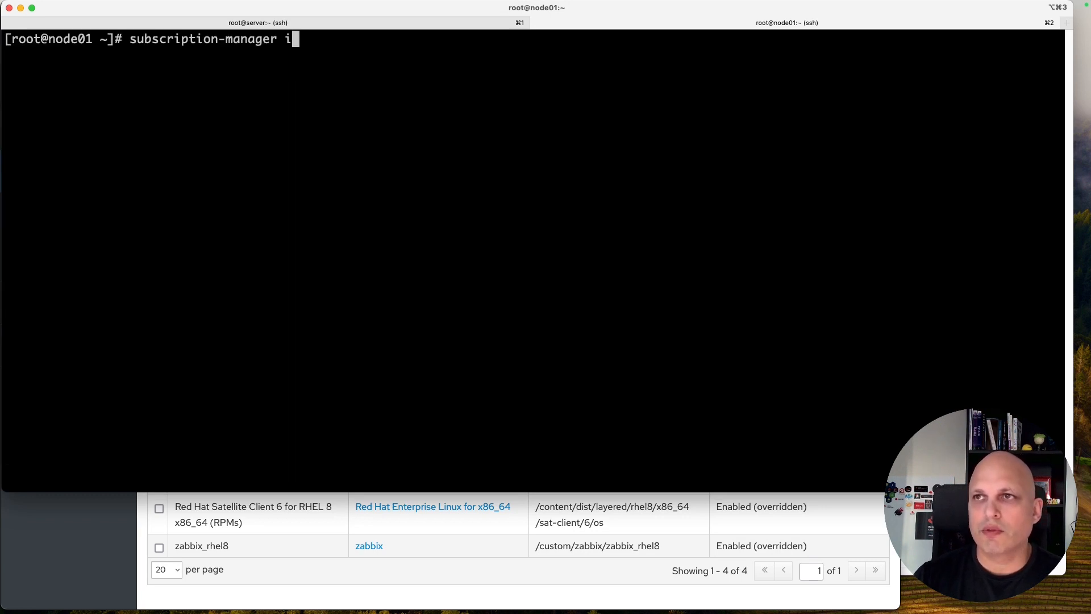
pyautogui.write('dentity')
pyautogui.press('Return')
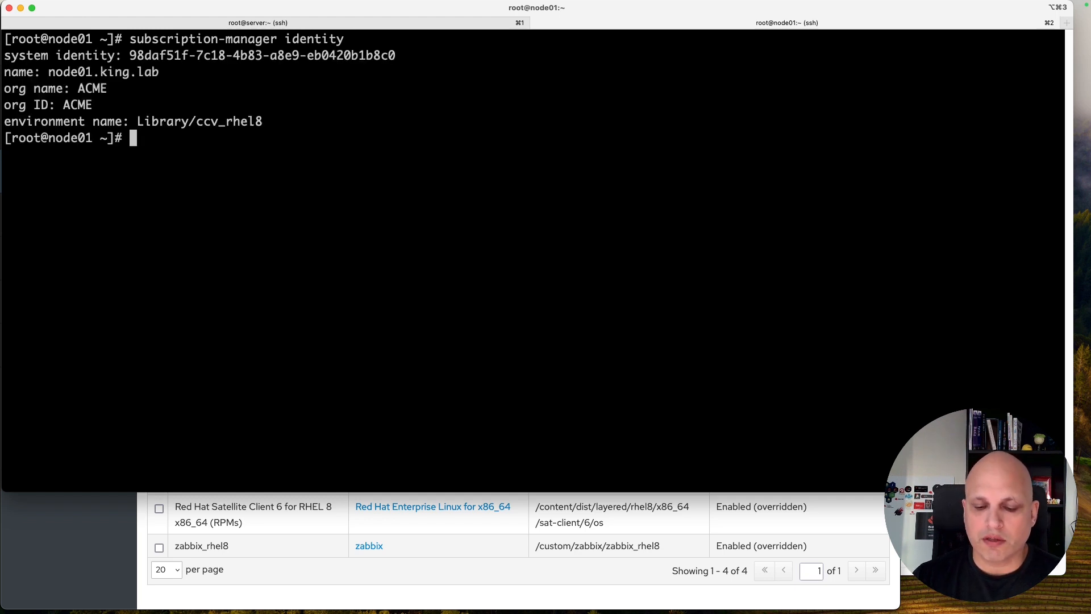
# Step: Run yum repolist -v and mark the ACME_zabbix_zabbix_rhel8 Repo-id entry
pyautogui.write('yum repolist -v')
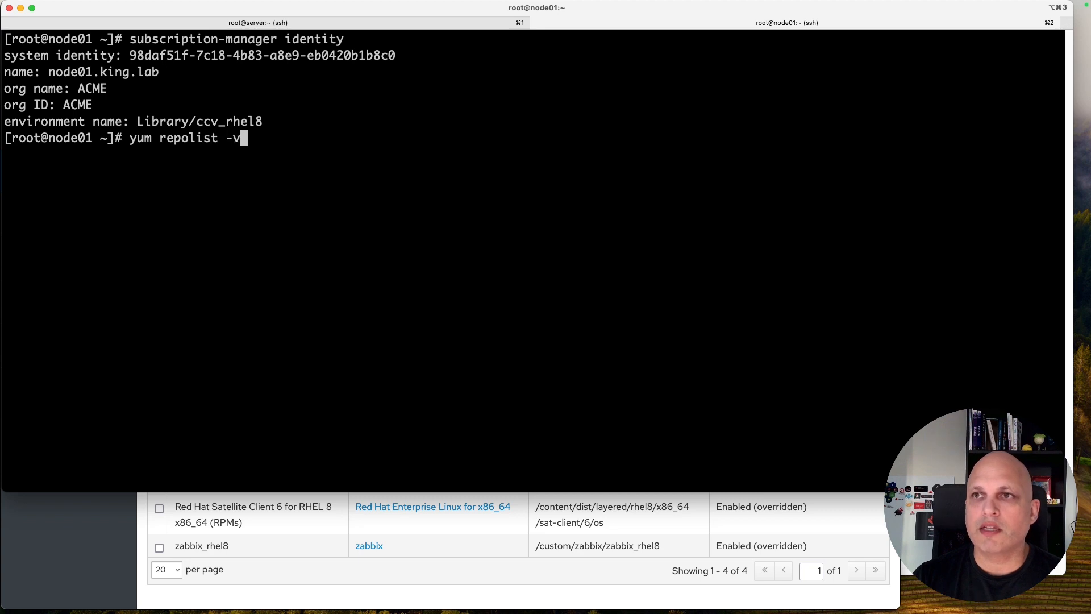
pyautogui.press('Return')
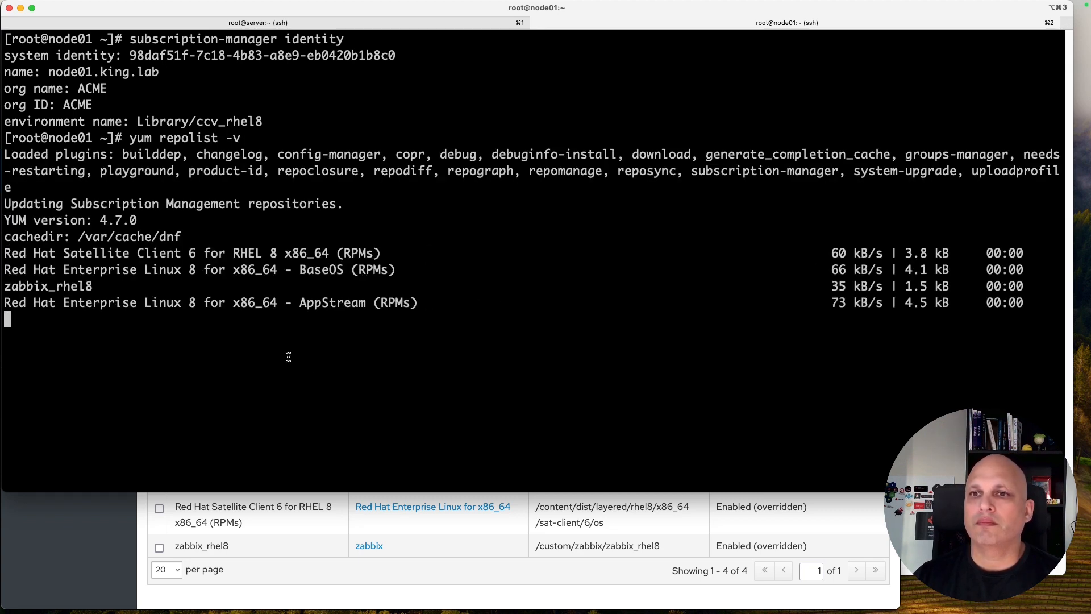
pyautogui.doubleClick(80, 287)
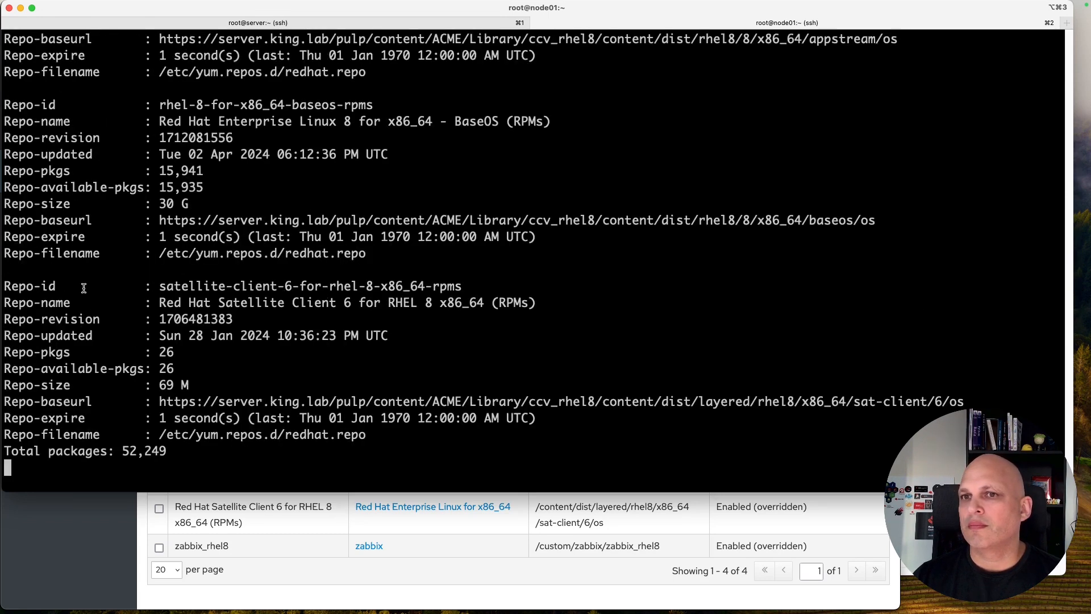
pyautogui.scroll(2, 197, 253)
pyautogui.scroll(10, 197, 253)
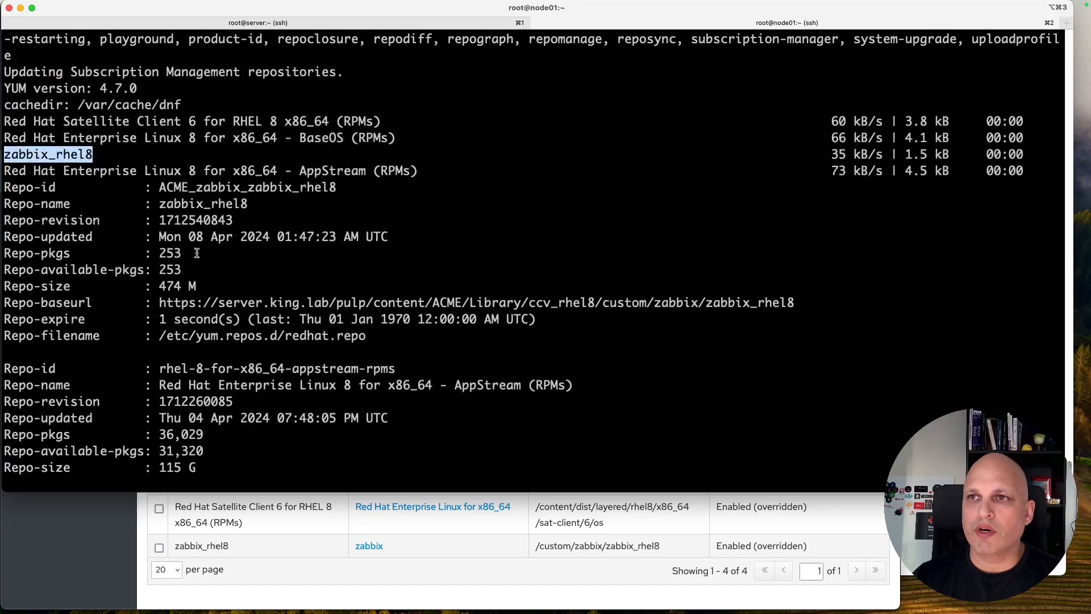
pyautogui.tripleClick(230, 188)
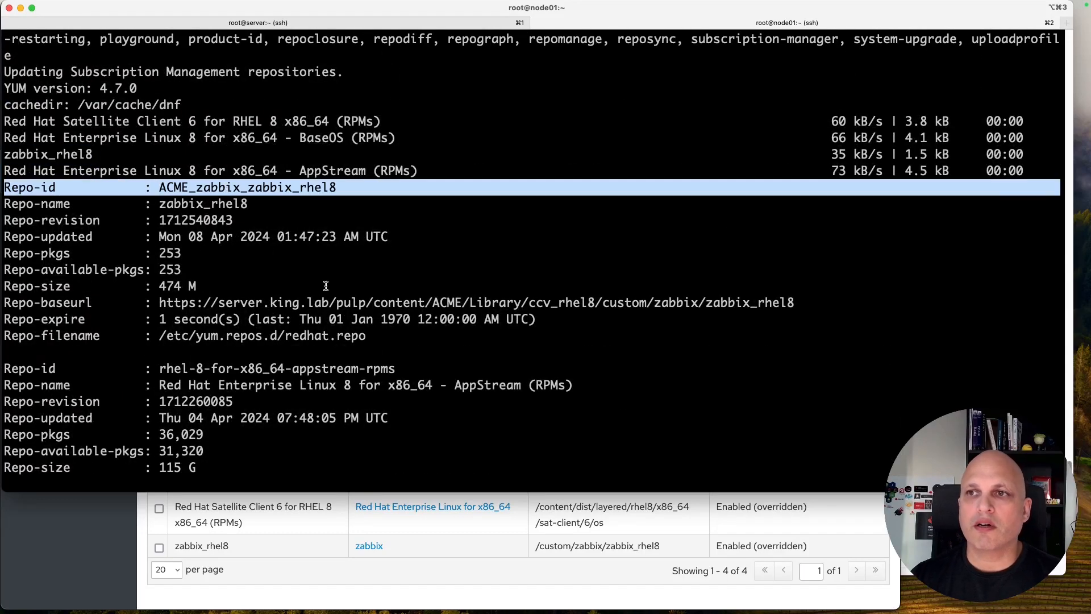